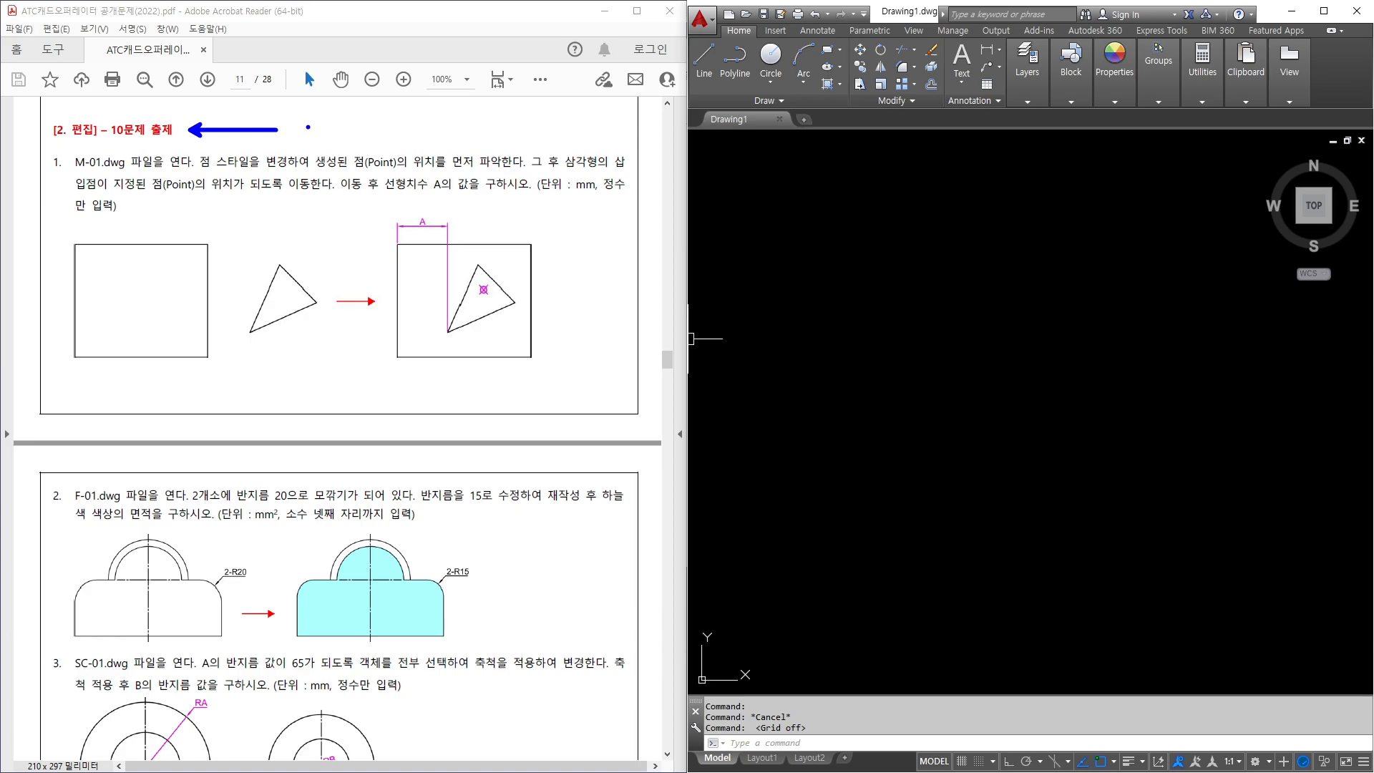
{"action": "left_click", "coordinate": [983, 318]}
{"action": "left_click", "coordinate": [949, 301]}
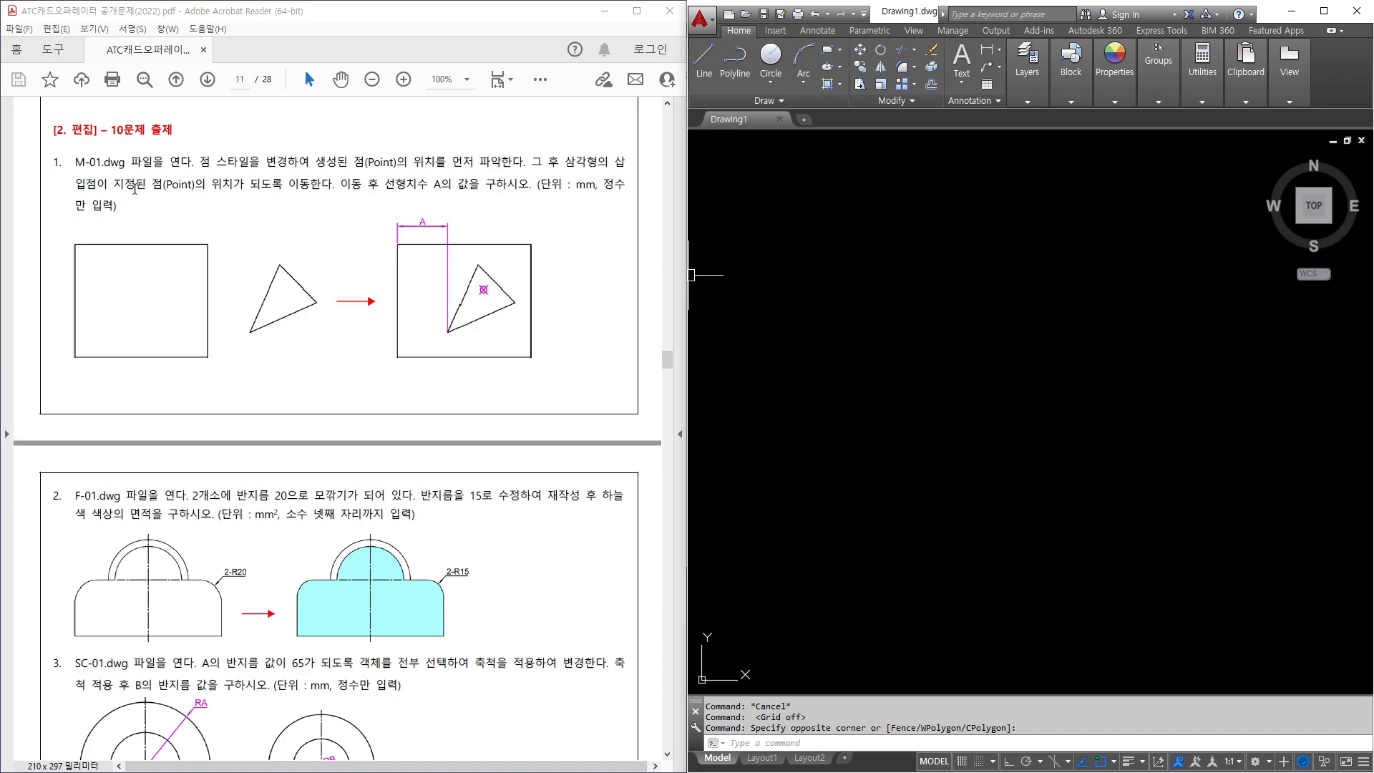
{"action": "left_click_drag", "start_coordinate": [77, 174], "coordinate": [123, 171]}
Open the drawing M-01.dwg from the ATC sample problem folder on the desktop.
{"action": "left_click", "coordinate": [747, 15]}
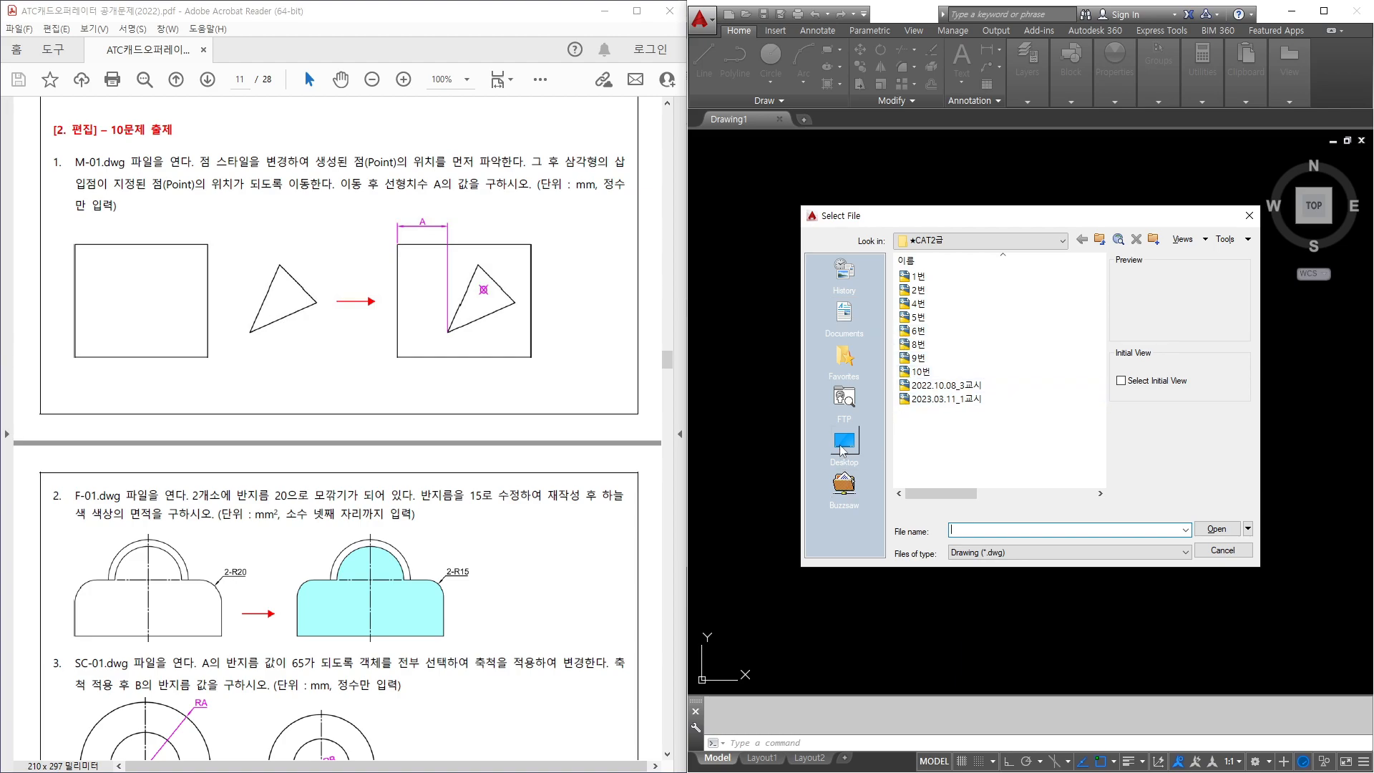
{"action": "left_click", "coordinate": [842, 443]}
{"action": "scroll", "coordinate": [966, 361], "scroll_direction": "down", "scroll_amount": 2}
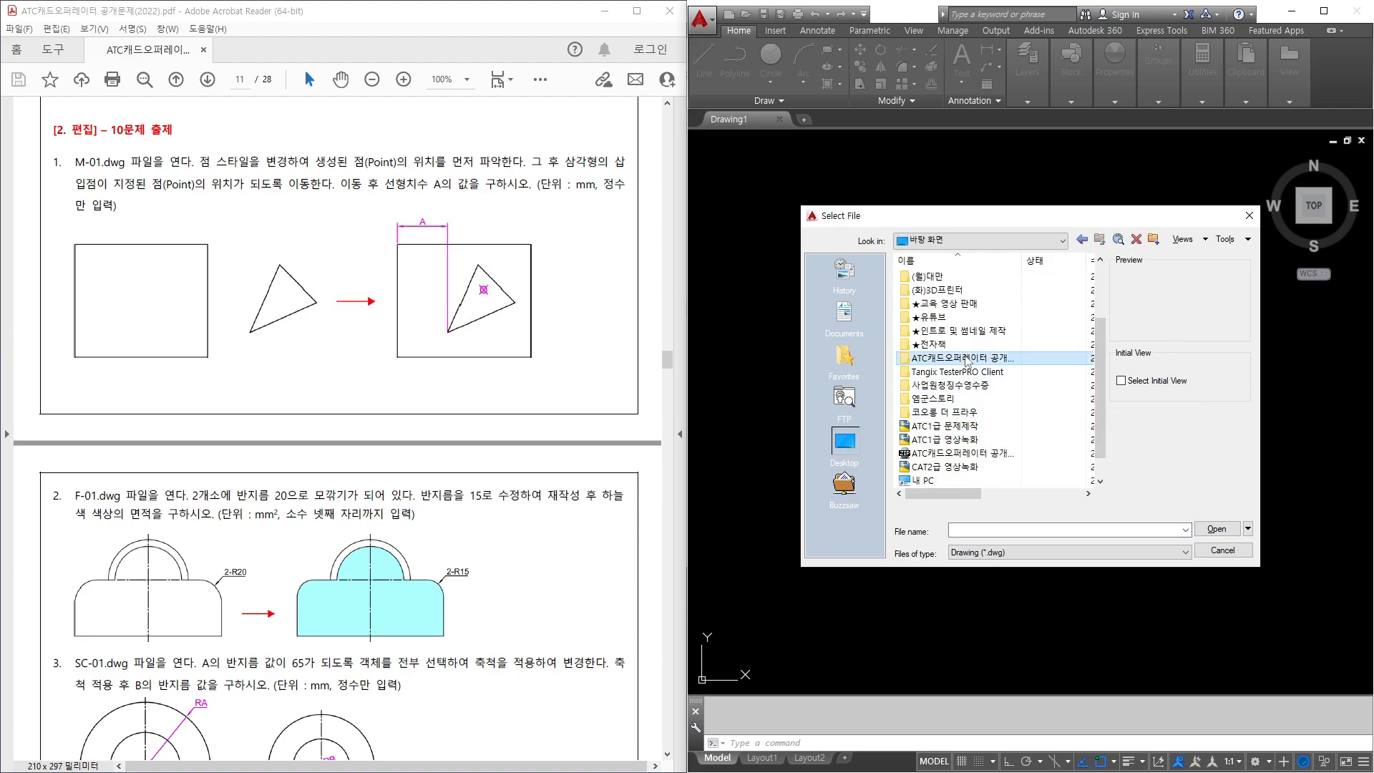
{"action": "double_click", "coordinate": [966, 357]}
{"action": "left_click", "coordinate": [922, 372]}
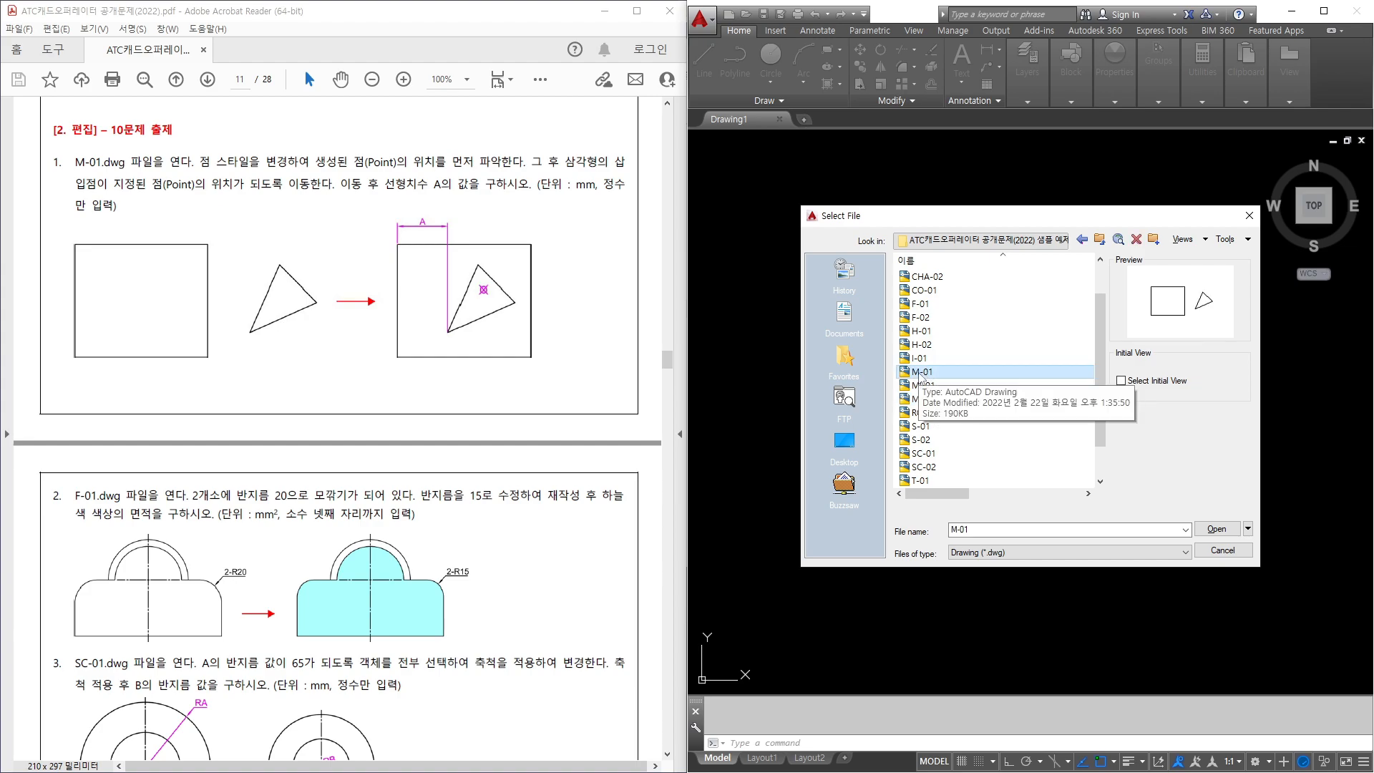
{"action": "double_click", "coordinate": [922, 372]}
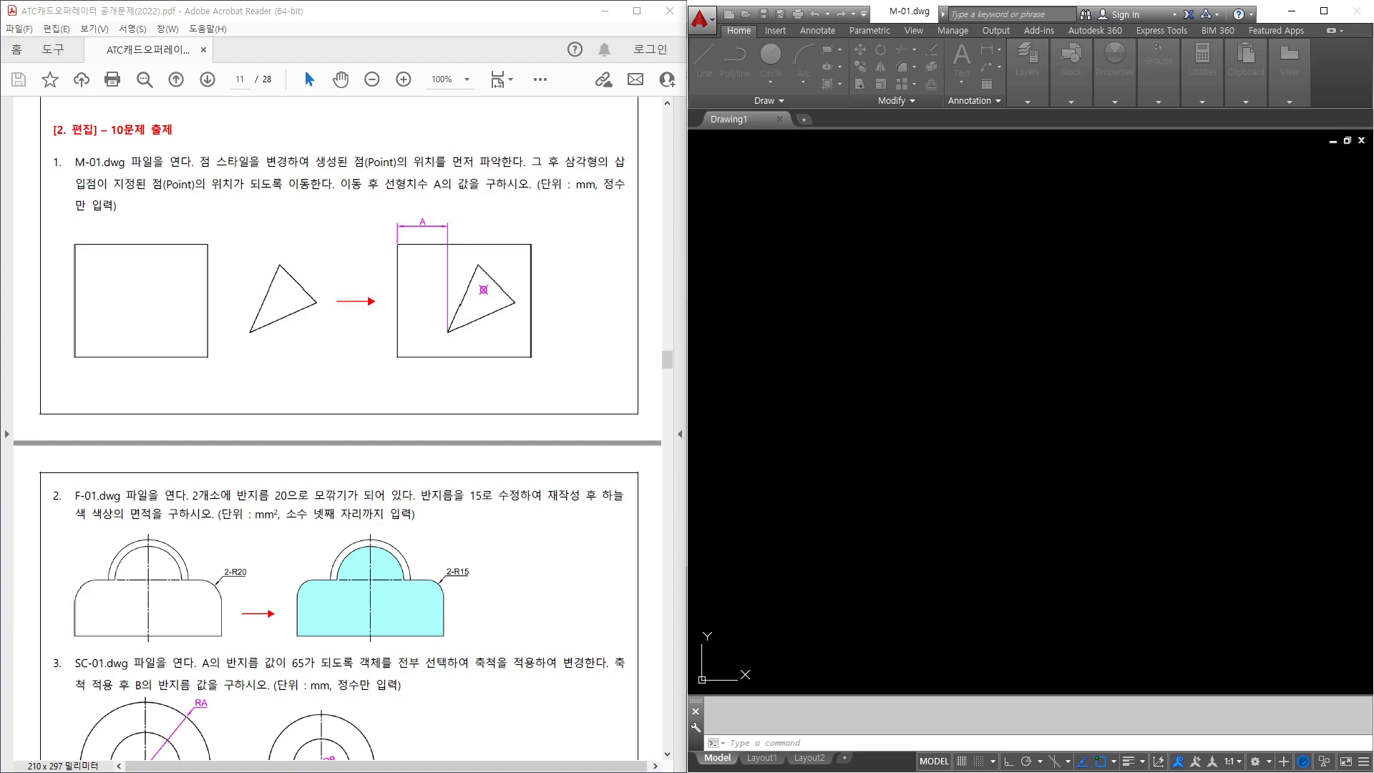
{"action": "scroll", "coordinate": [921, 387], "scroll_direction": "up", "scroll_amount": 2}
{"action": "scroll", "coordinate": [954, 380], "scroll_direction": "down", "scroll_amount": 2}
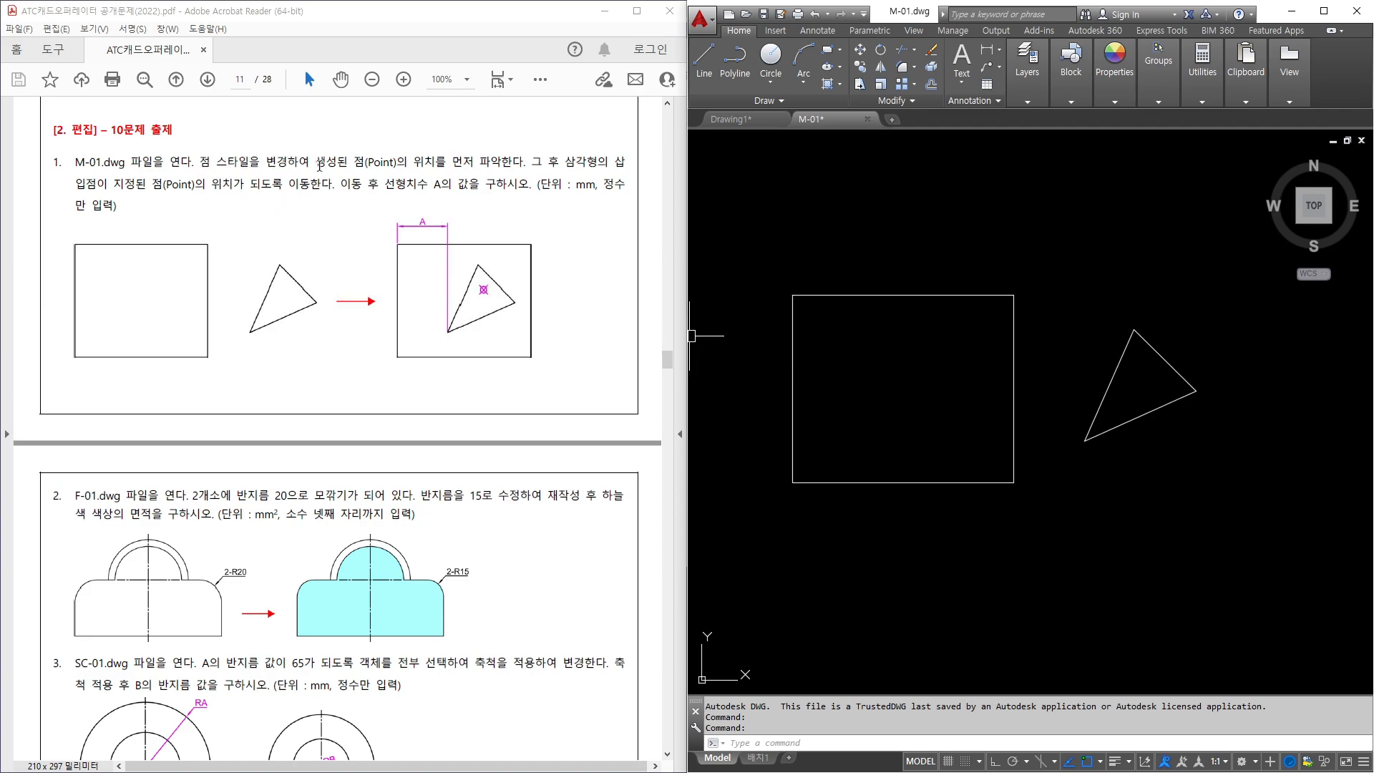
{"action": "left_click_drag", "start_coordinate": [320, 165], "coordinate": [365, 165]}
{"action": "left_click", "coordinate": [455, 161]}
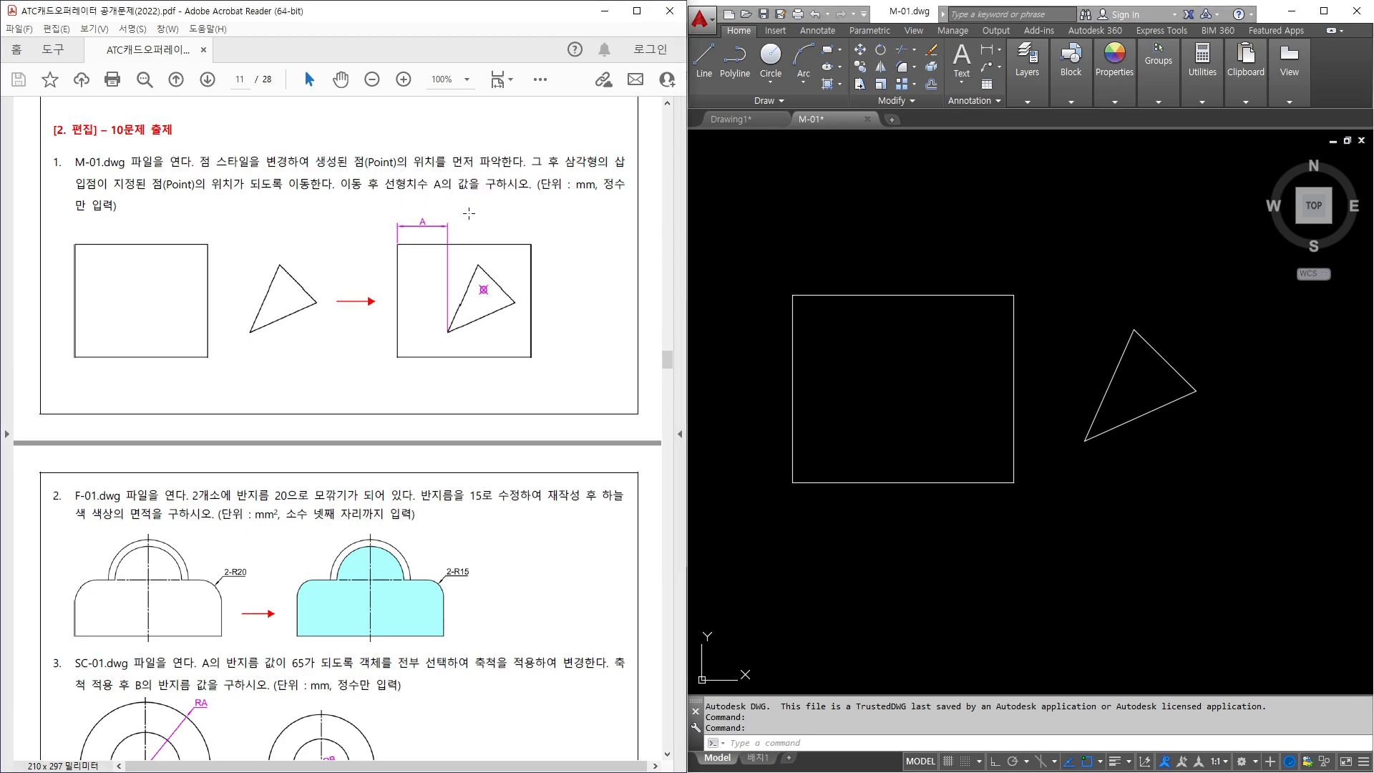
{"action": "left_click_drag", "start_coordinate": [475, 288], "coordinate": [491, 285]}
{"action": "mouse_move", "coordinate": [445, 229]}
{"action": "left_mouse_down"}
{"action": "mouse_move", "coordinate": [418, 204]}
{"action": "mouse_move", "coordinate": [433, 226]}
{"action": "left_mouse_up"}
{"action": "left_click_drag", "start_coordinate": [606, 196], "coordinate": [628, 196]}
{"action": "left_click_drag", "start_coordinate": [64, 222], "coordinate": [99, 222]}
{"action": "left_click", "coordinate": [1030, 241]}
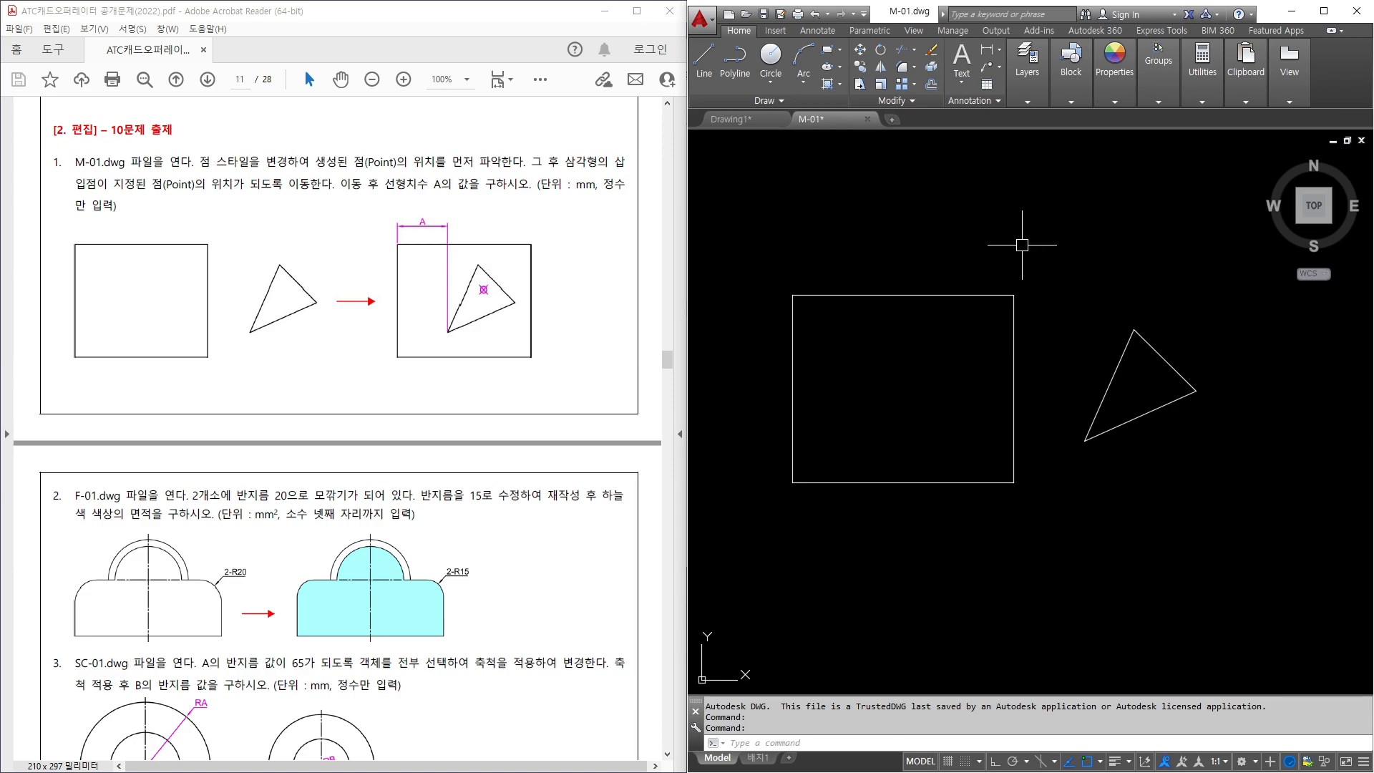
Change the point style with PTYPE to the circle crossed by an X.
{"action": "type", "text": "ptype"}
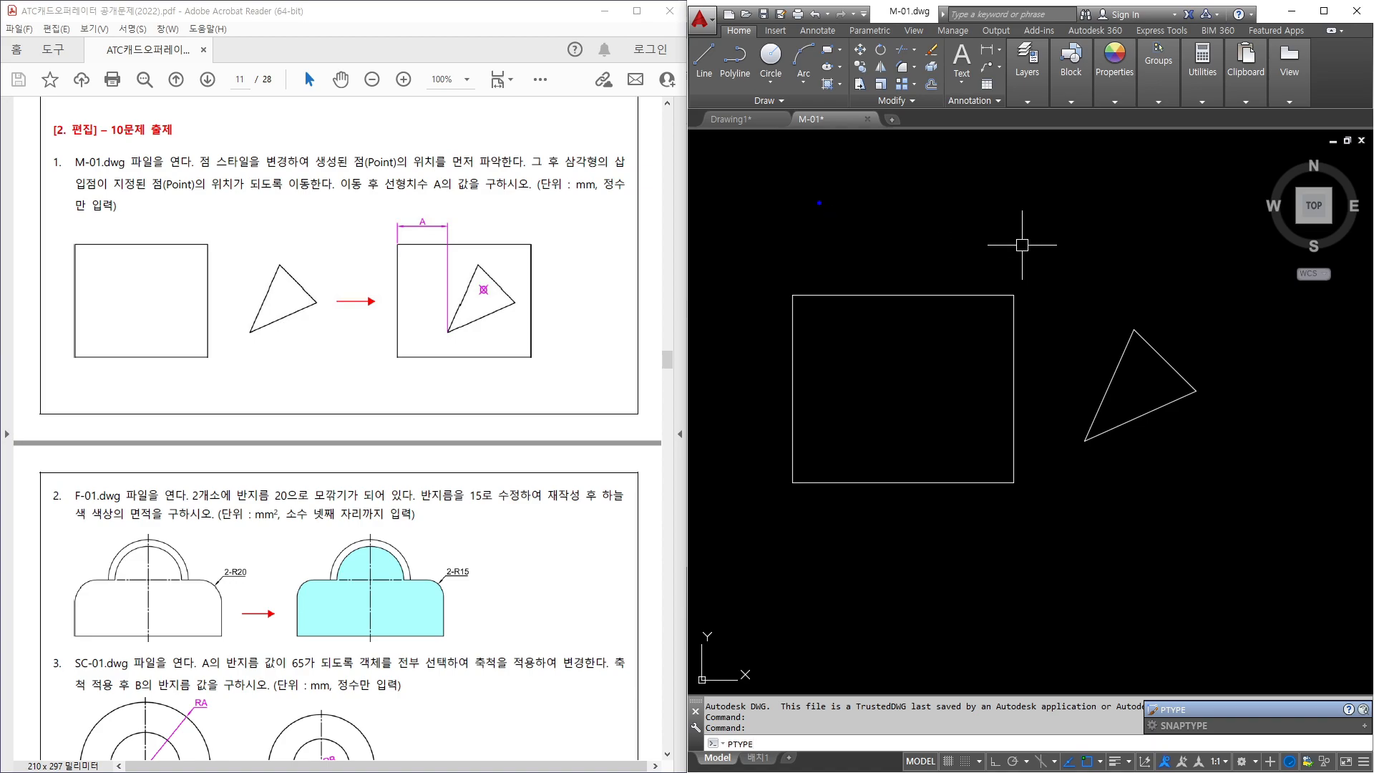
{"action": "mouse_move", "coordinate": [799, 188]}
{"action": "left_mouse_down"}
{"action": "mouse_move", "coordinate": [800, 220]}
{"action": "mouse_move", "coordinate": [848, 188]}
{"action": "mouse_move", "coordinate": [837, 215]}
{"action": "mouse_move", "coordinate": [861, 203]}
{"action": "left_mouse_up"}
{"action": "mouse_move", "coordinate": [867, 187]}
{"action": "left_mouse_down"}
{"action": "mouse_move", "coordinate": [859, 222]}
{"action": "mouse_move", "coordinate": [879, 224]}
{"action": "left_mouse_up"}
{"action": "mouse_move", "coordinate": [880, 192]}
{"action": "left_mouse_down"}
{"action": "mouse_move", "coordinate": [893, 201]}
{"action": "mouse_move", "coordinate": [882, 212]}
{"action": "left_mouse_up"}
{"action": "mouse_move", "coordinate": [913, 197]}
{"action": "left_mouse_down"}
{"action": "mouse_move", "coordinate": [899, 198]}
{"action": "mouse_move", "coordinate": [914, 230]}
{"action": "left_mouse_up"}
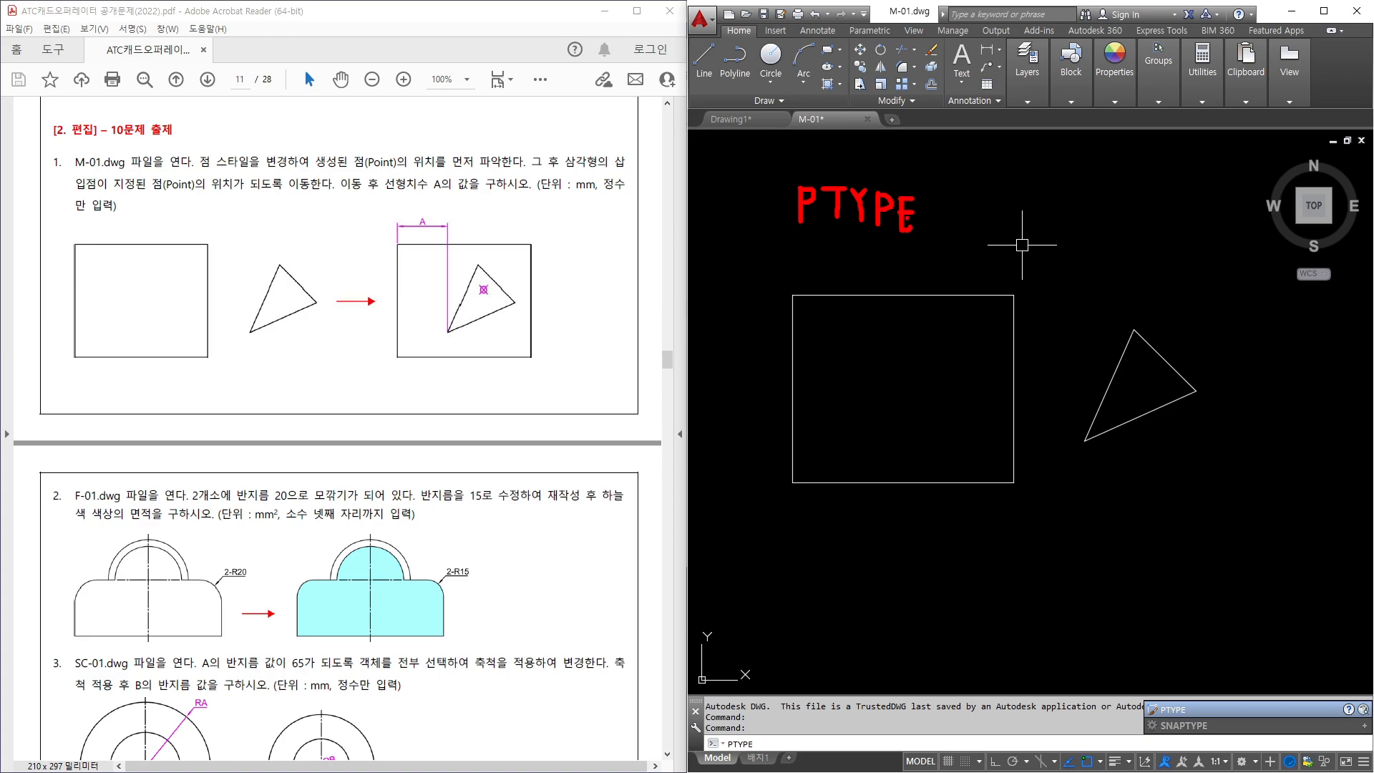
{"action": "key", "text": "Escape"}
{"action": "key", "text": "Return"}
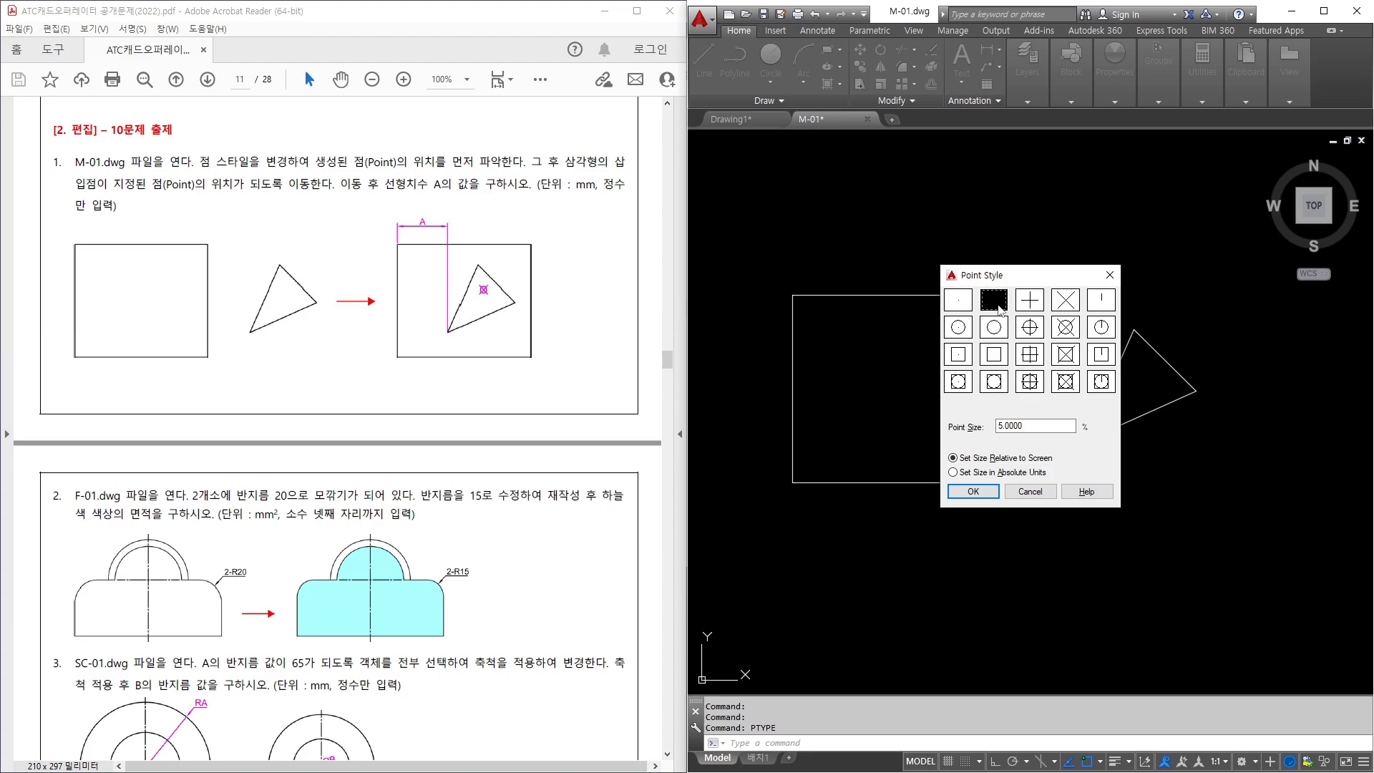
{"action": "left_click", "coordinate": [1066, 329]}
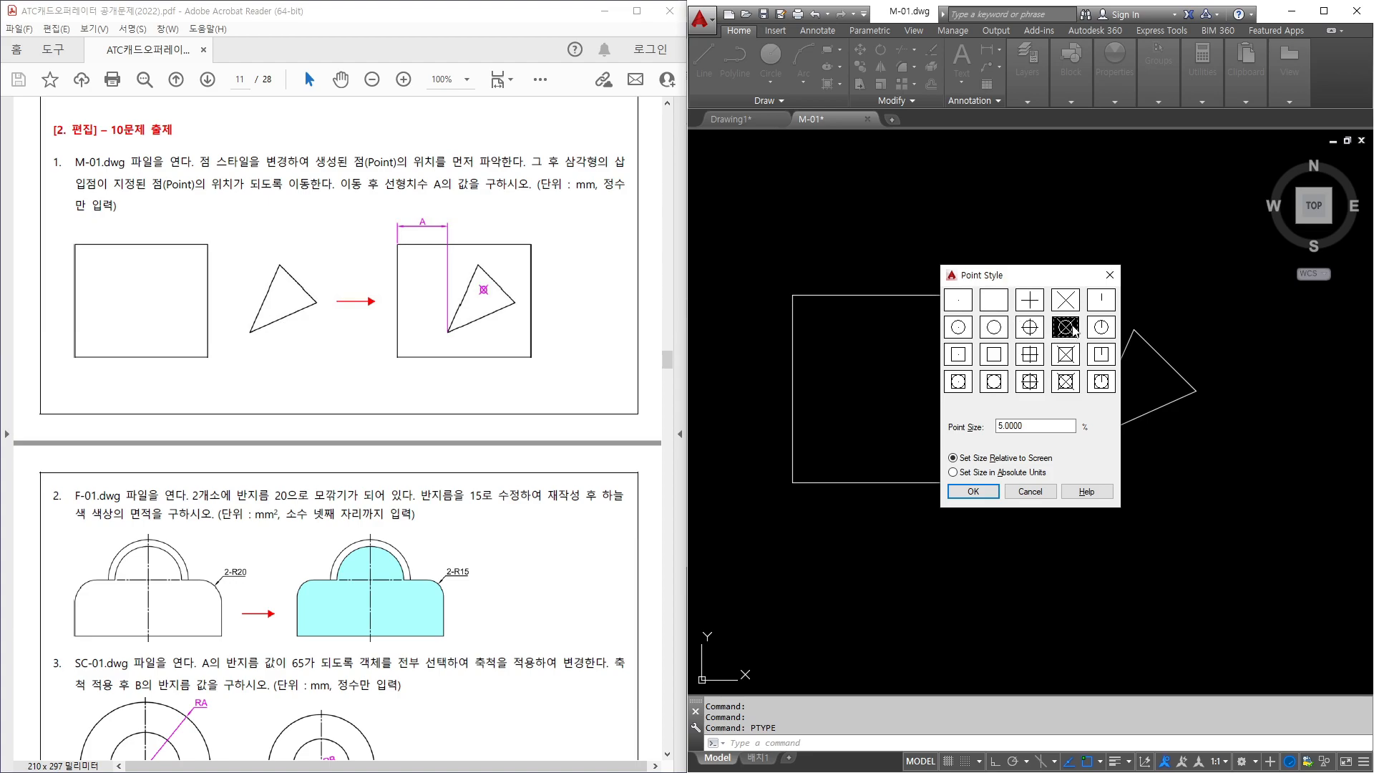
{"action": "left_click", "coordinate": [973, 491]}
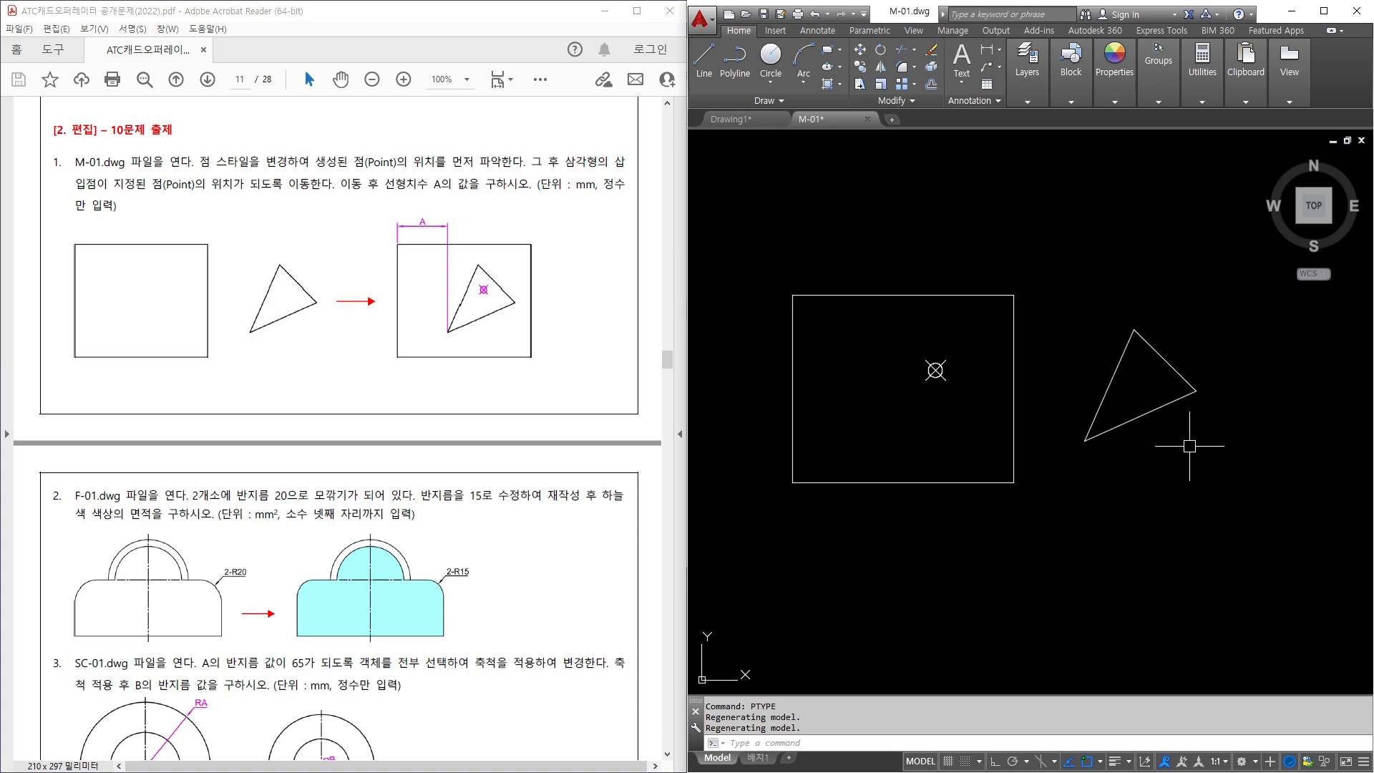
Move the triangle from its insertion point onto the point marker inside the rectangle.
{"action": "type", "text": "m"}
{"action": "key", "text": "Return"}
{"action": "left_click", "coordinate": [1209, 429]}
{"action": "left_click", "coordinate": [1153, 390]}
{"action": "key", "text": "Return"}
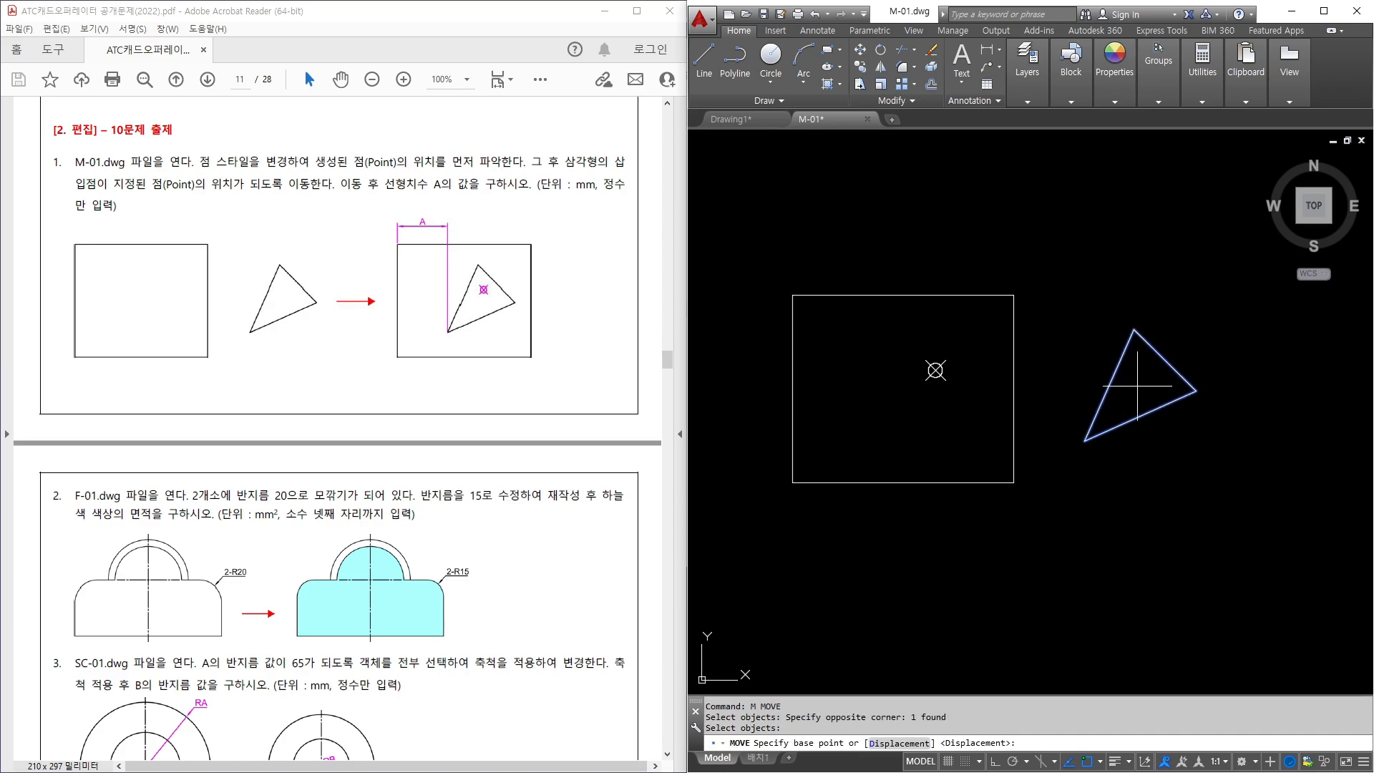
{"action": "right_click", "coordinate": [1099, 307], "text": "shift"}
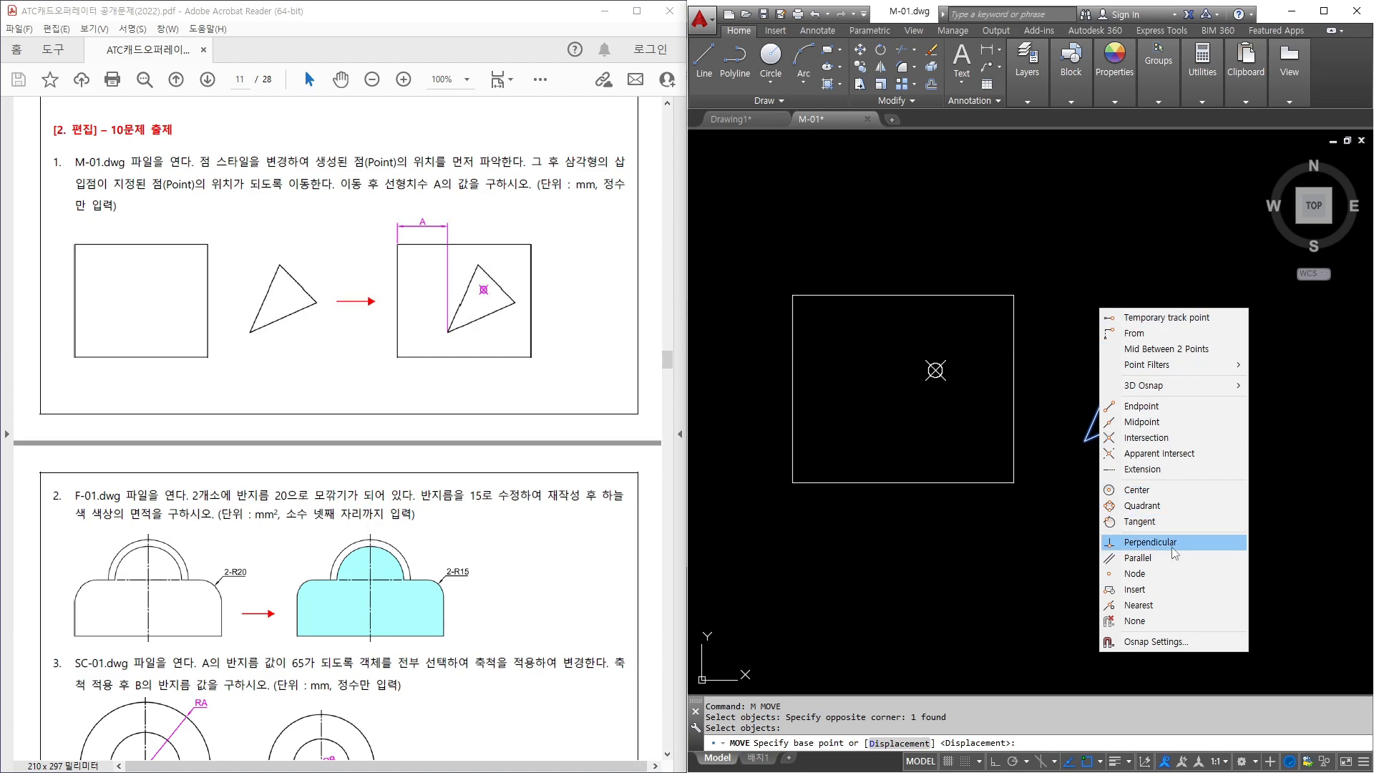
{"action": "left_click", "coordinate": [1137, 589]}
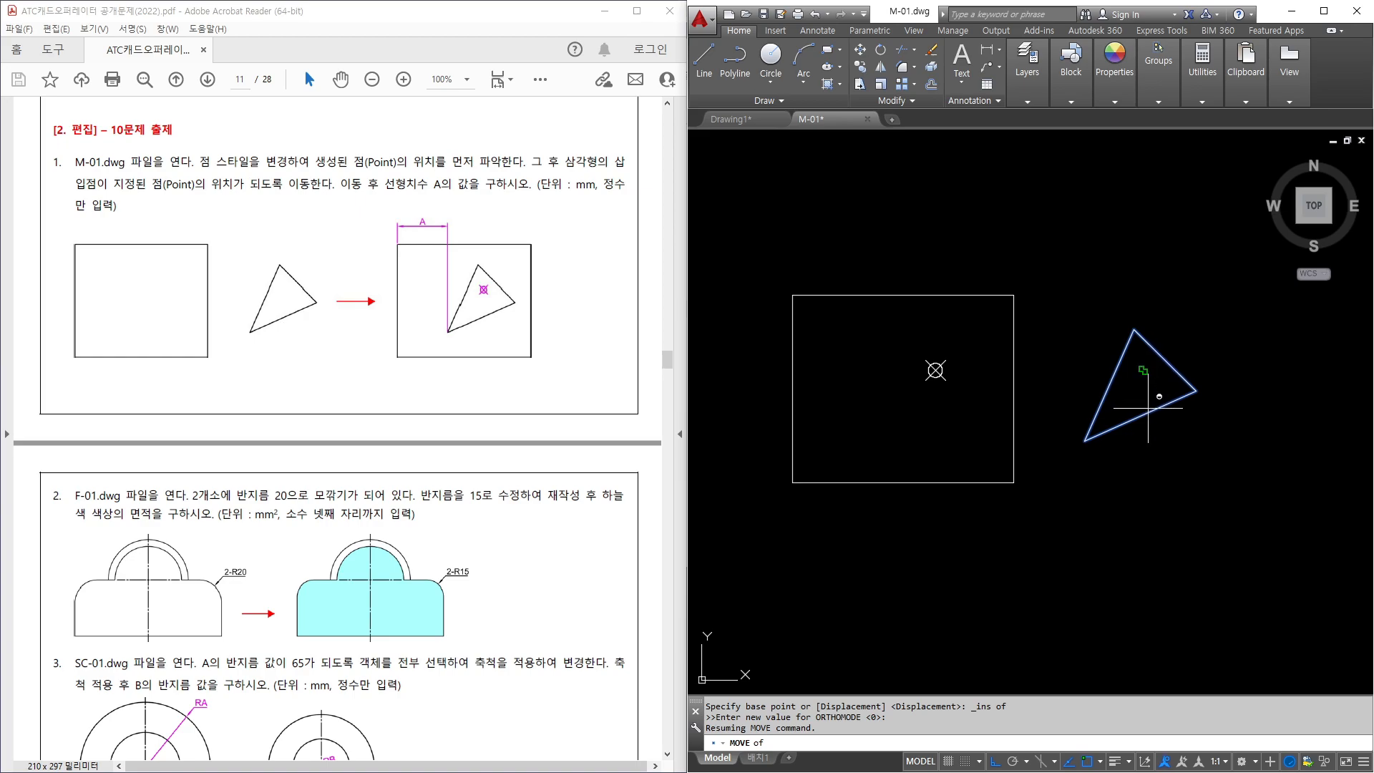
{"action": "left_click", "coordinate": [1147, 393]}
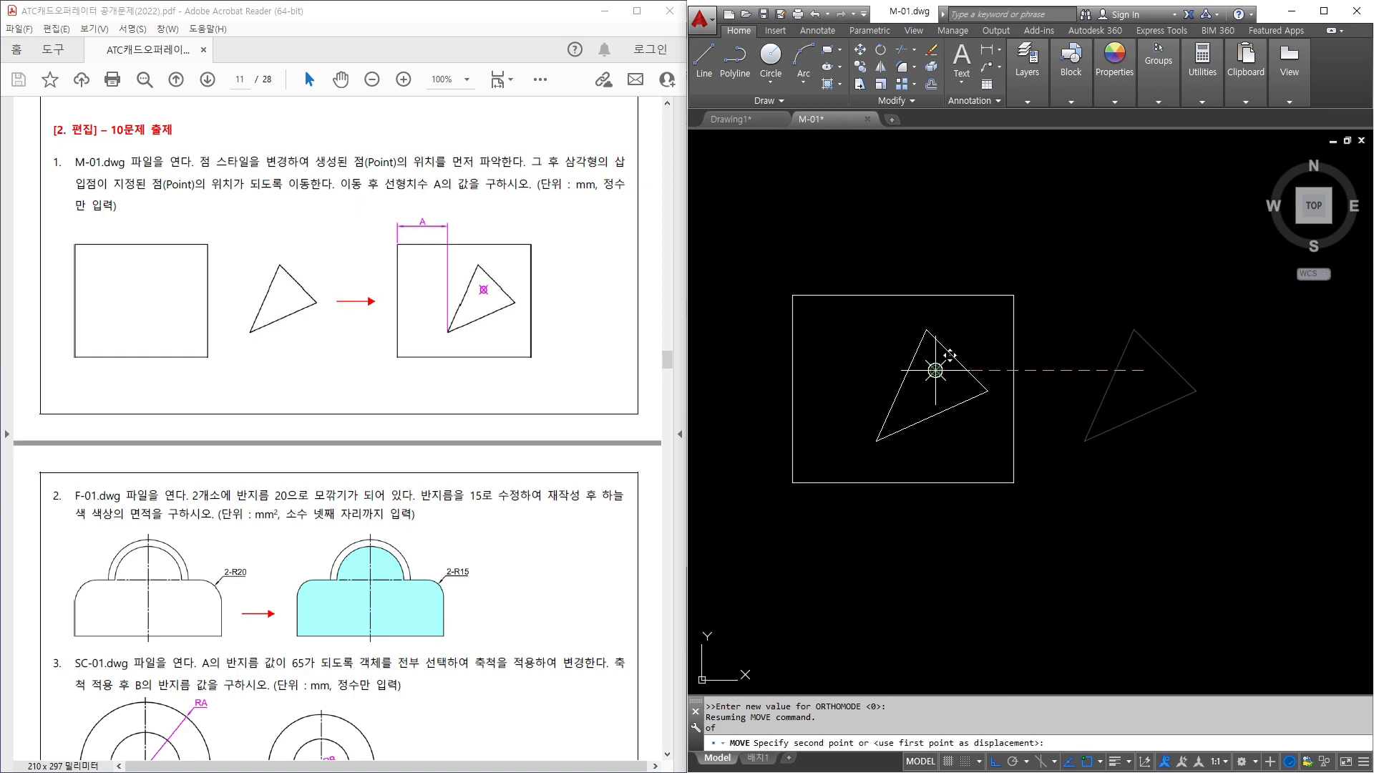
{"action": "left_click", "coordinate": [949, 357]}
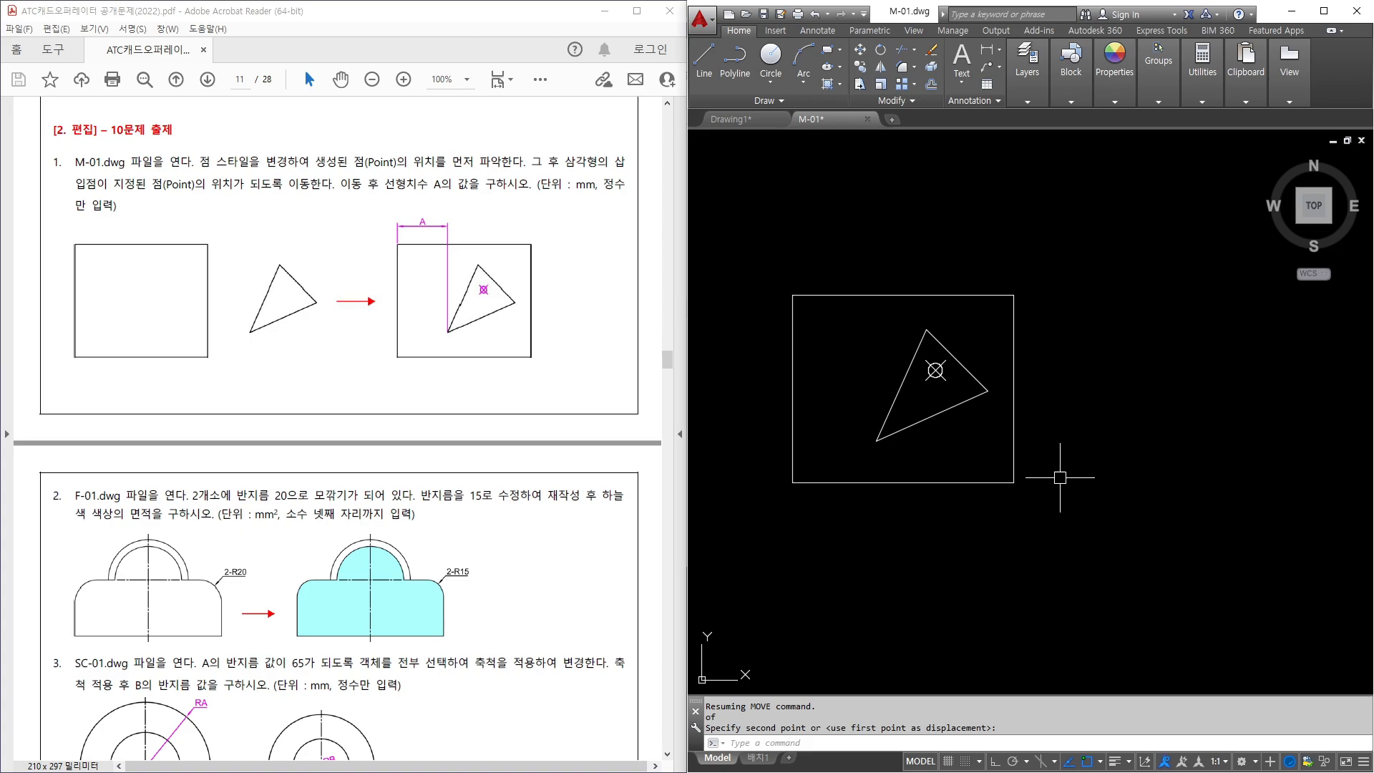
Add a horizontal linear dimension above the rectangle, from its left edge to the triangle's lower-left vertex.
{"action": "type", "text": "dli"}
{"action": "key", "text": "space"}
{"action": "left_click", "coordinate": [877, 440]}
{"action": "left_click", "coordinate": [793, 296]}
{"action": "left_click", "coordinate": [848, 263]}
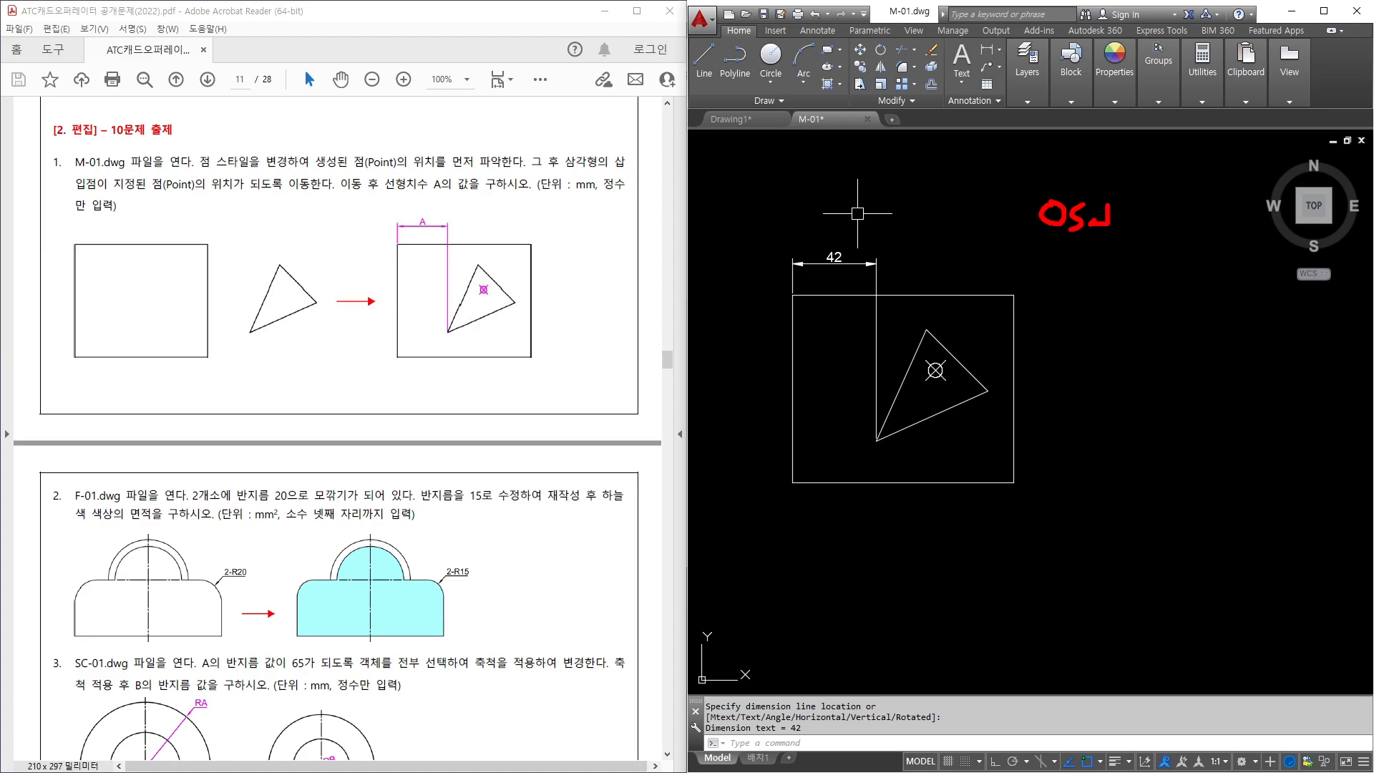
Check the Node mode in the object snap settings.
{"action": "type", "text": "OS"}
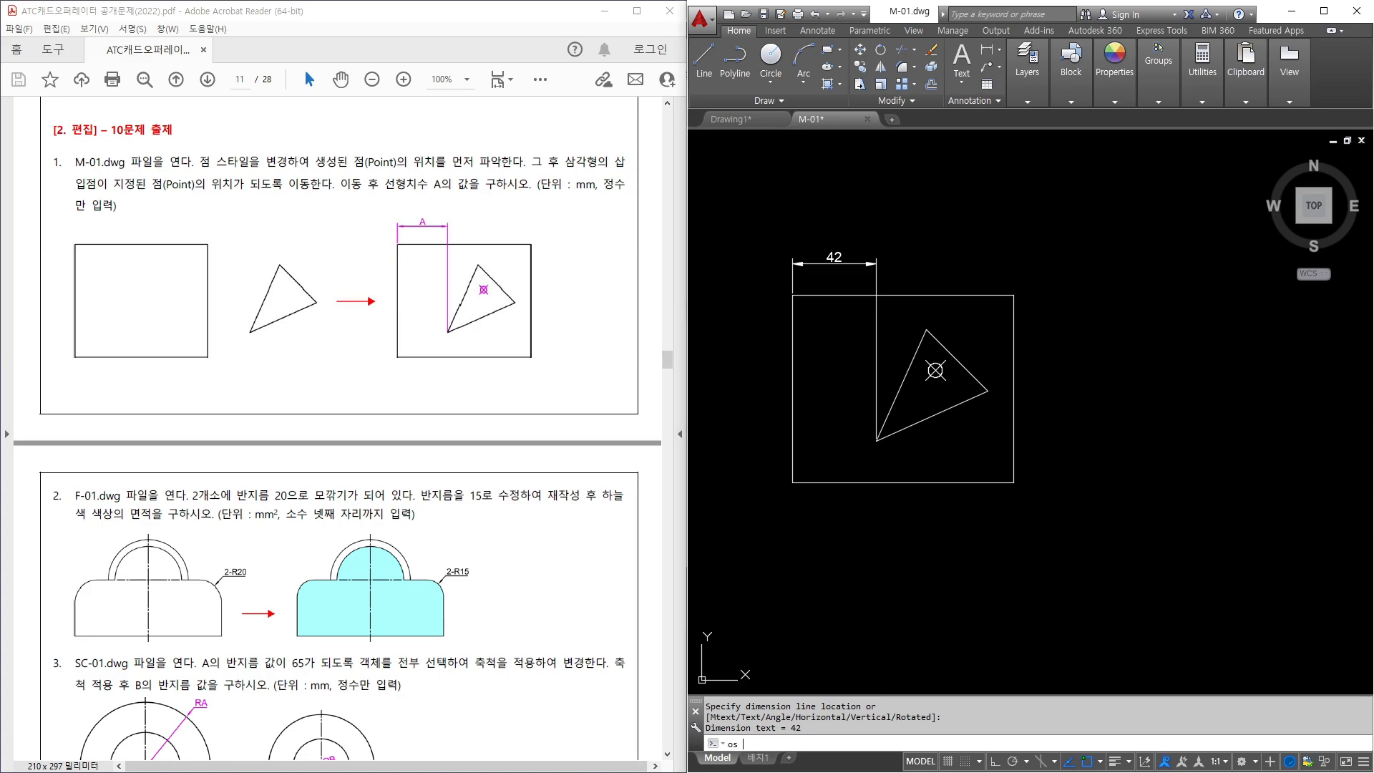
{"action": "key", "text": "Return"}
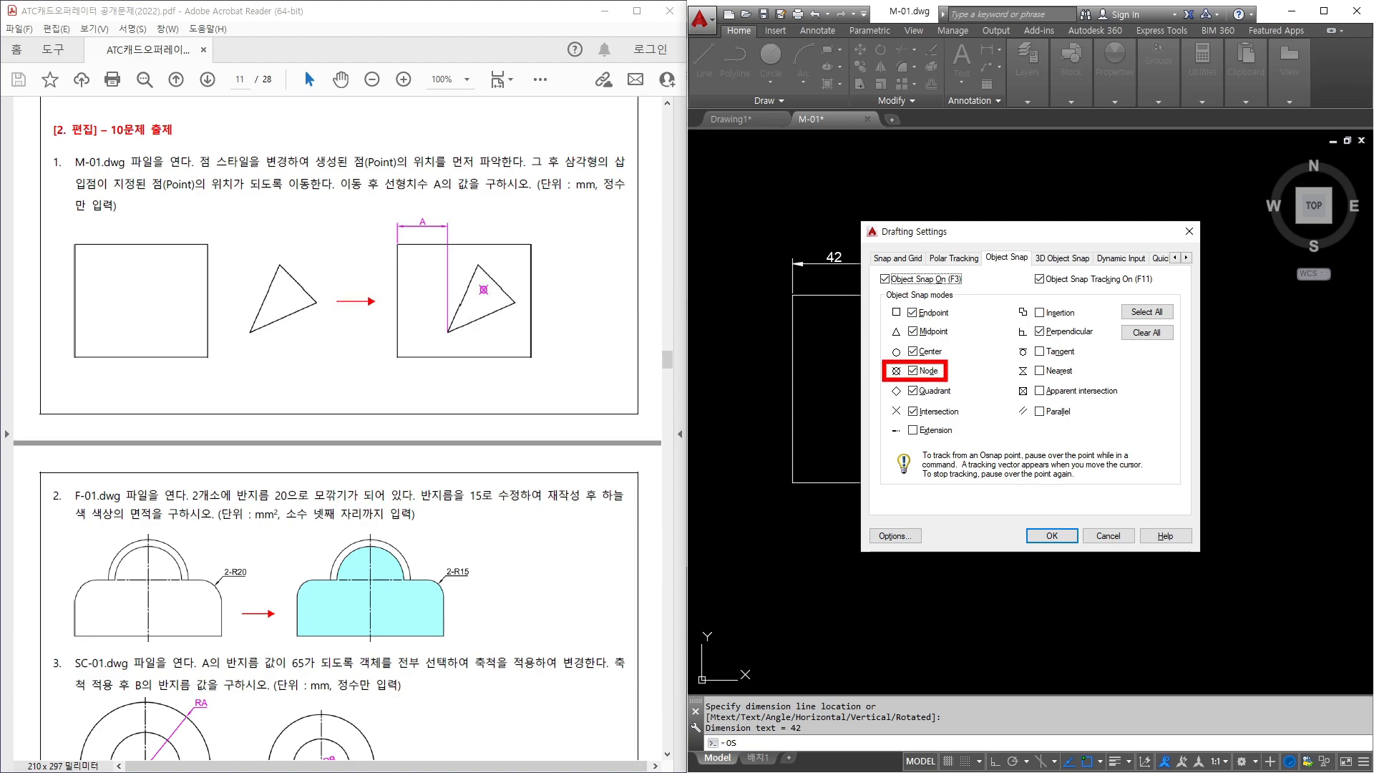
{"action": "key", "text": "Return"}
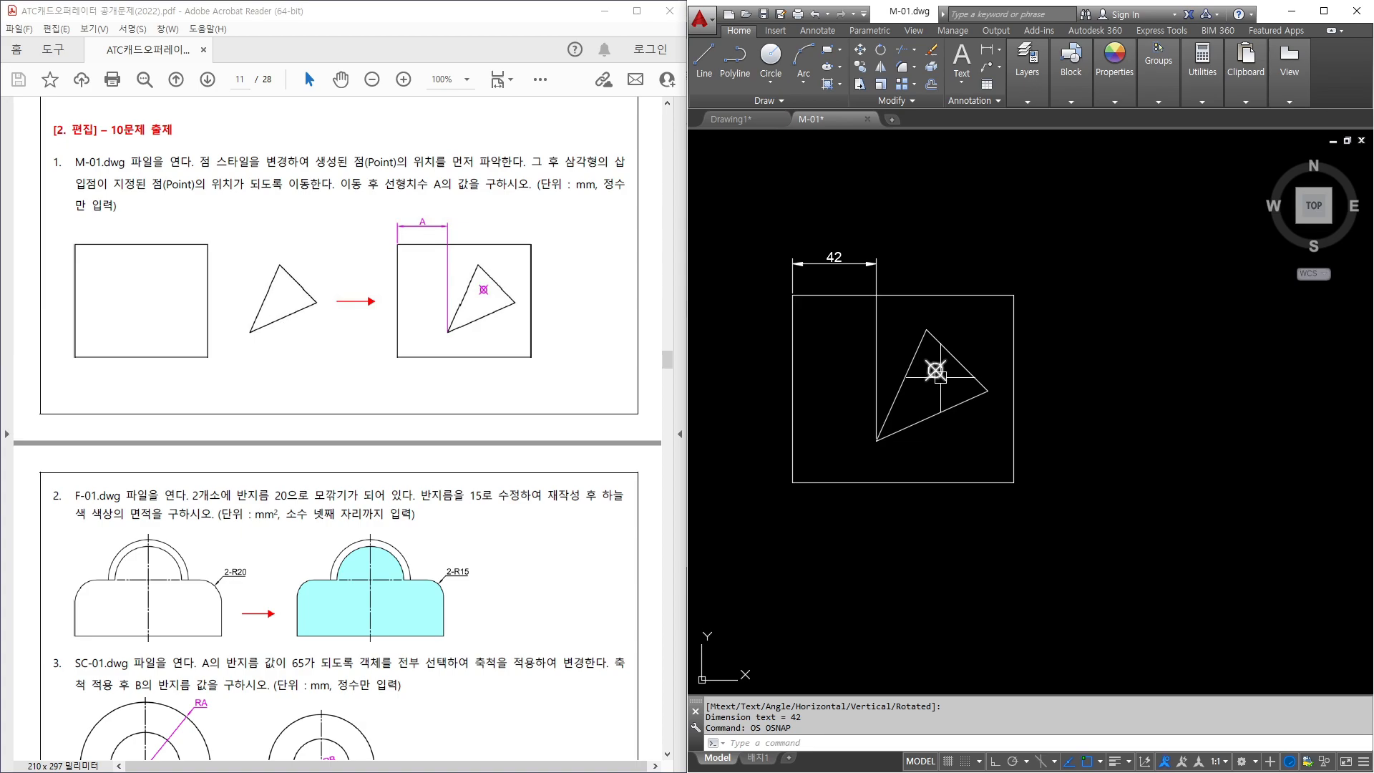
Close M-01.dwg without saving and open F-01.dwg for problem 2.
{"action": "scroll", "coordinate": [486, 378], "scroll_direction": "down", "scroll_amount": 5}
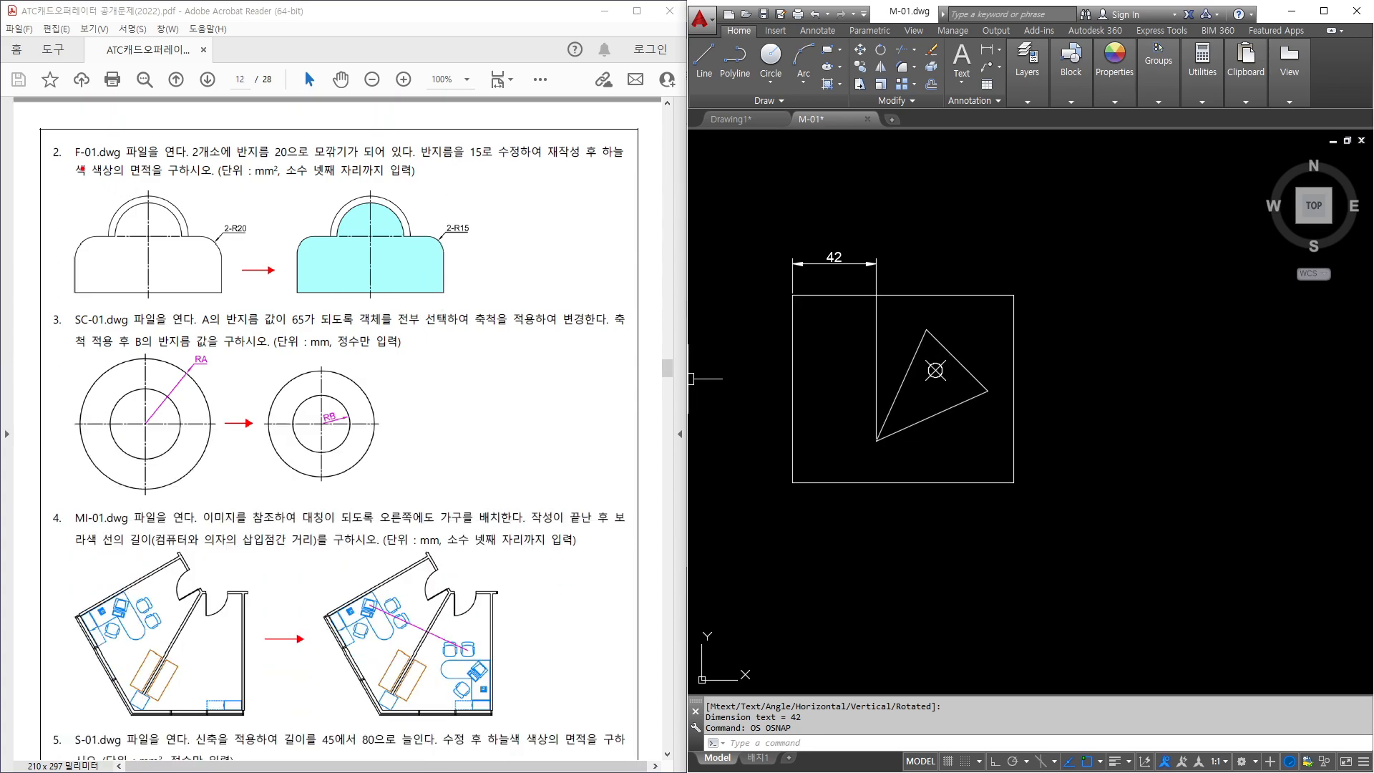
{"action": "mouse_move", "coordinate": [58, 141]}
{"action": "left_mouse_down"}
{"action": "mouse_move", "coordinate": [54, 171]}
{"action": "mouse_move", "coordinate": [65, 141]}
{"action": "left_mouse_up"}
{"action": "key", "text": "Escape"}
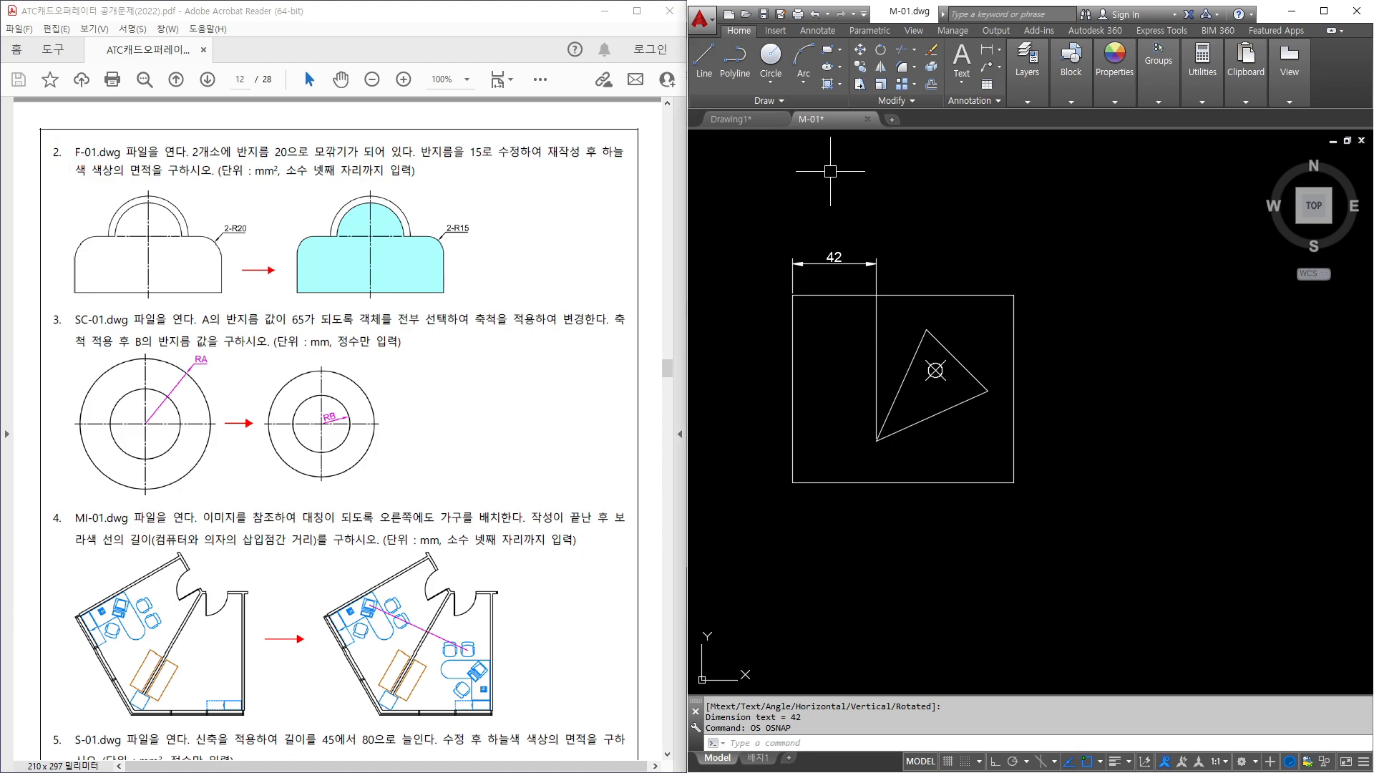
{"action": "left_click", "coordinate": [880, 134]}
{"action": "left_click", "coordinate": [869, 121]}
{"action": "key", "text": "n"}
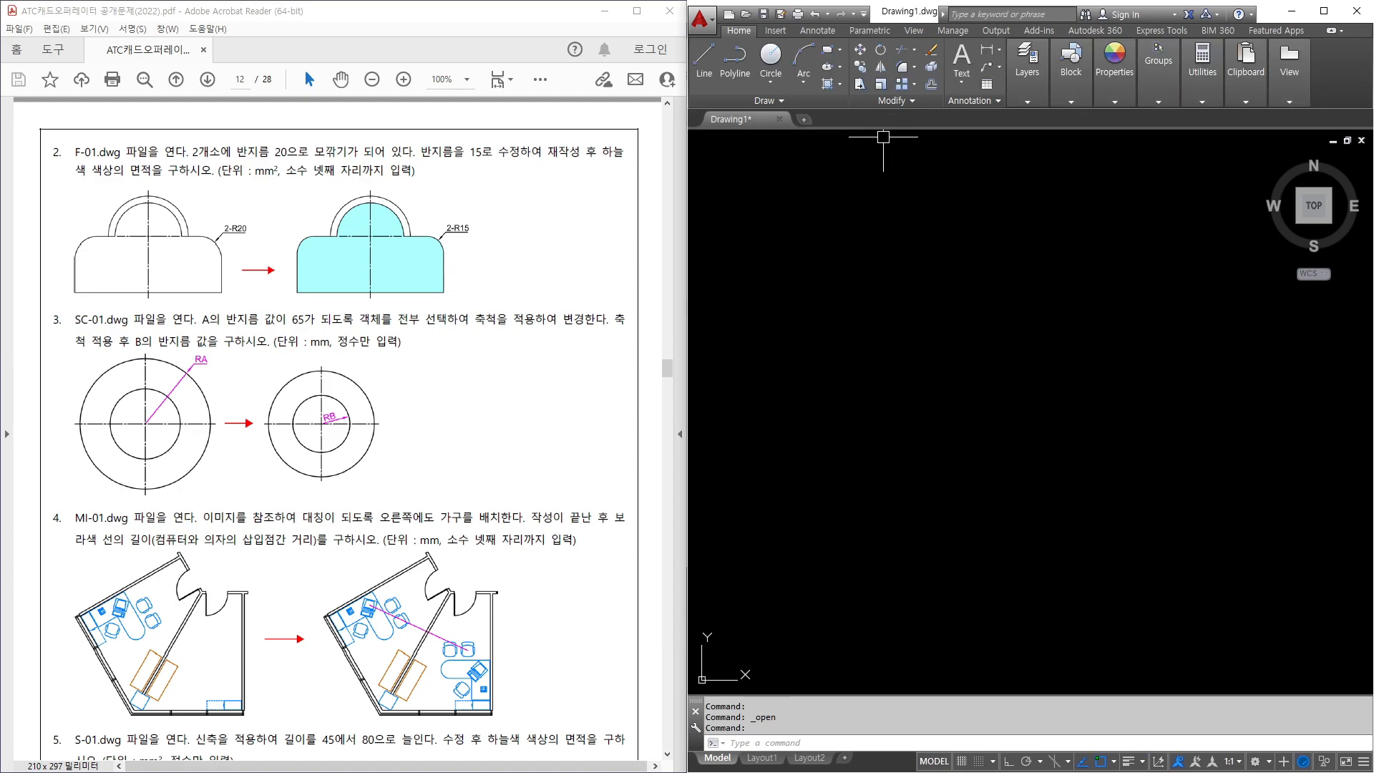
{"action": "key", "text": "ctrl+o"}
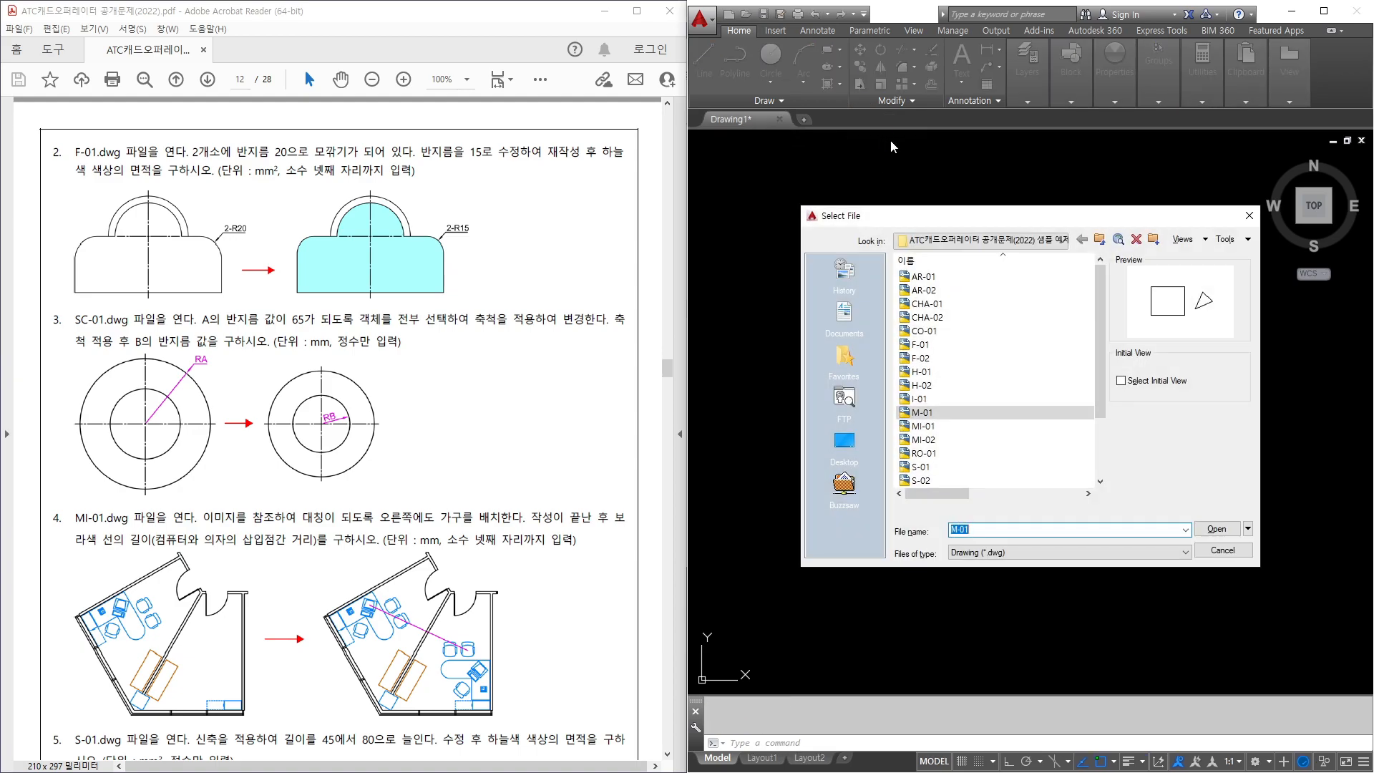
{"action": "double_click", "coordinate": [922, 345]}
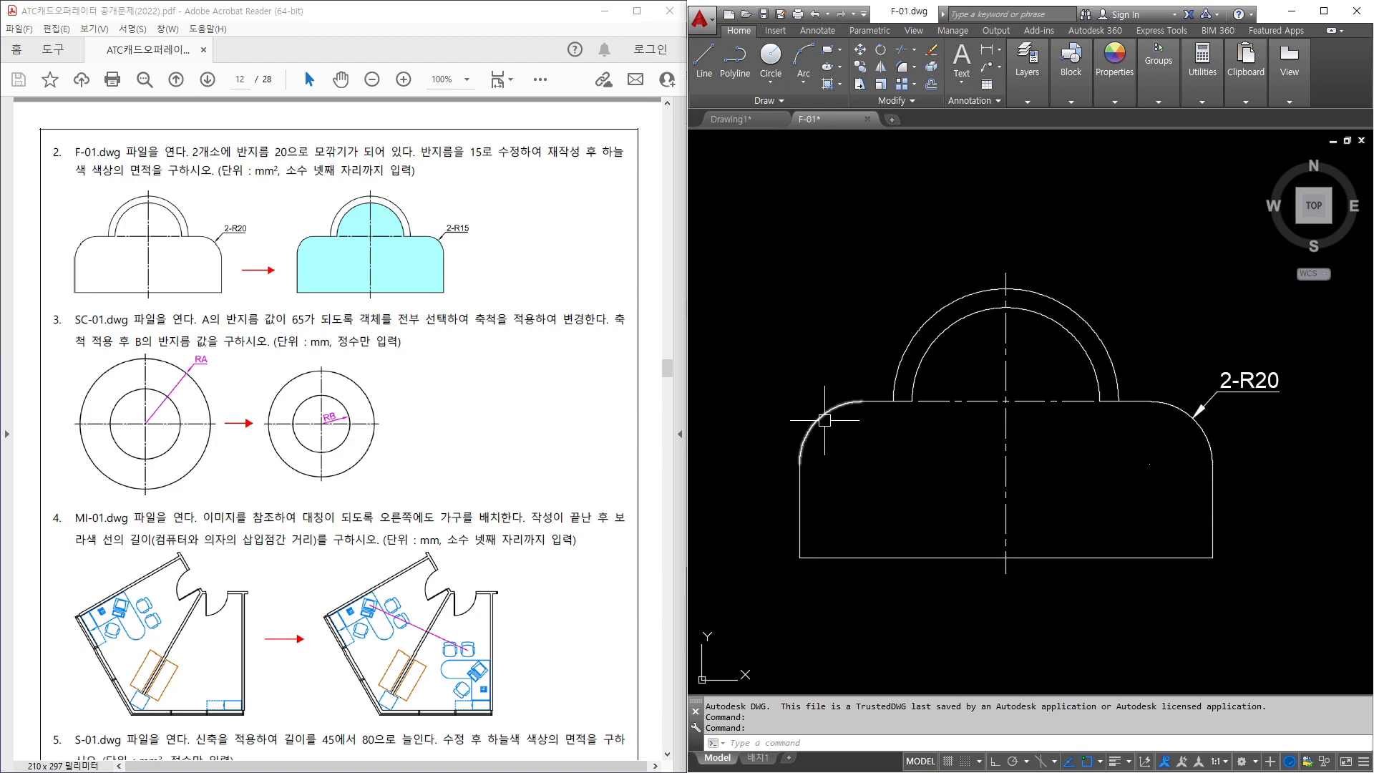
Erase both radius 20 corner arcs of the base outline together with the 2-R20 leader label.
{"action": "left_click", "coordinate": [1269, 413]}
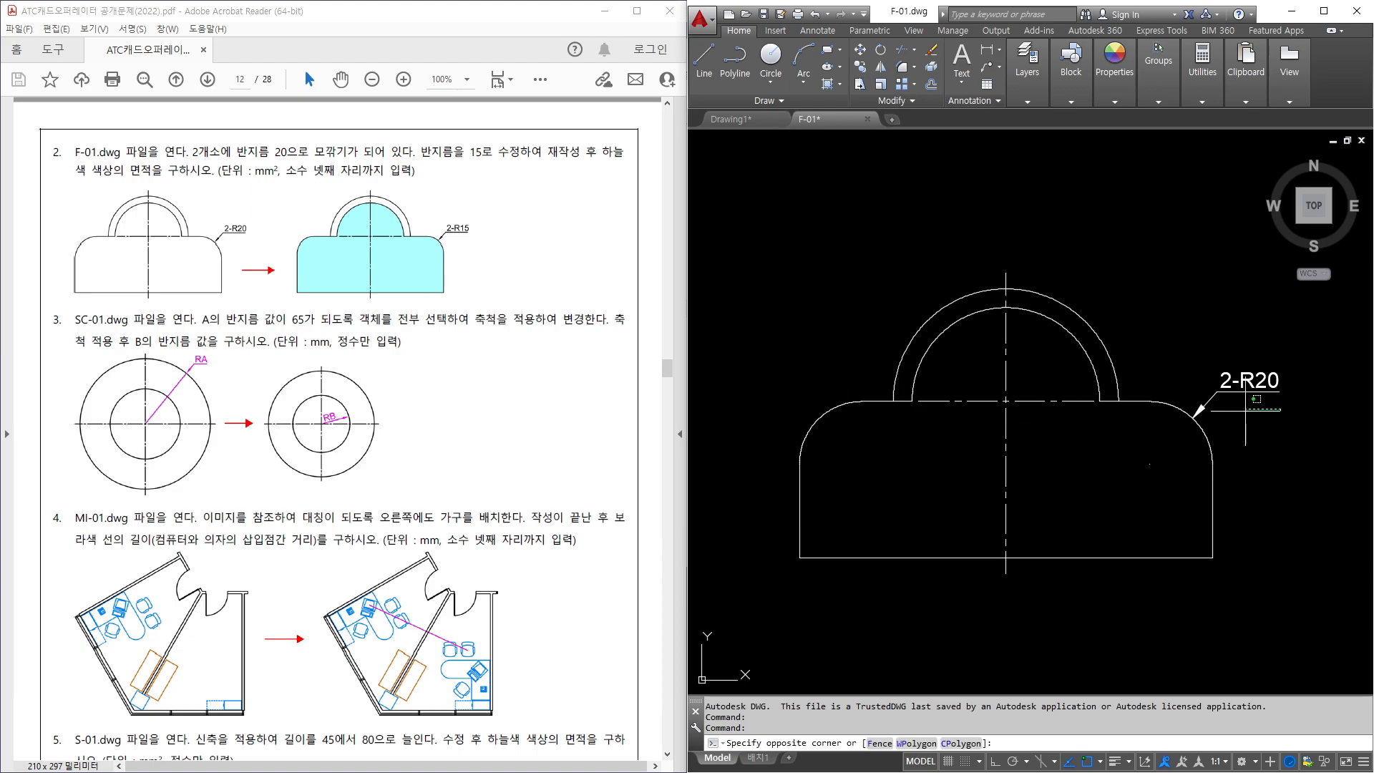
{"action": "left_click", "coordinate": [1174, 400]}
{"action": "type", "text": "e"}
{"action": "key", "text": "Return"}
{"action": "left_click", "coordinate": [876, 422]}
{"action": "left_click", "coordinate": [815, 413]}
{"action": "key", "text": "Return"}
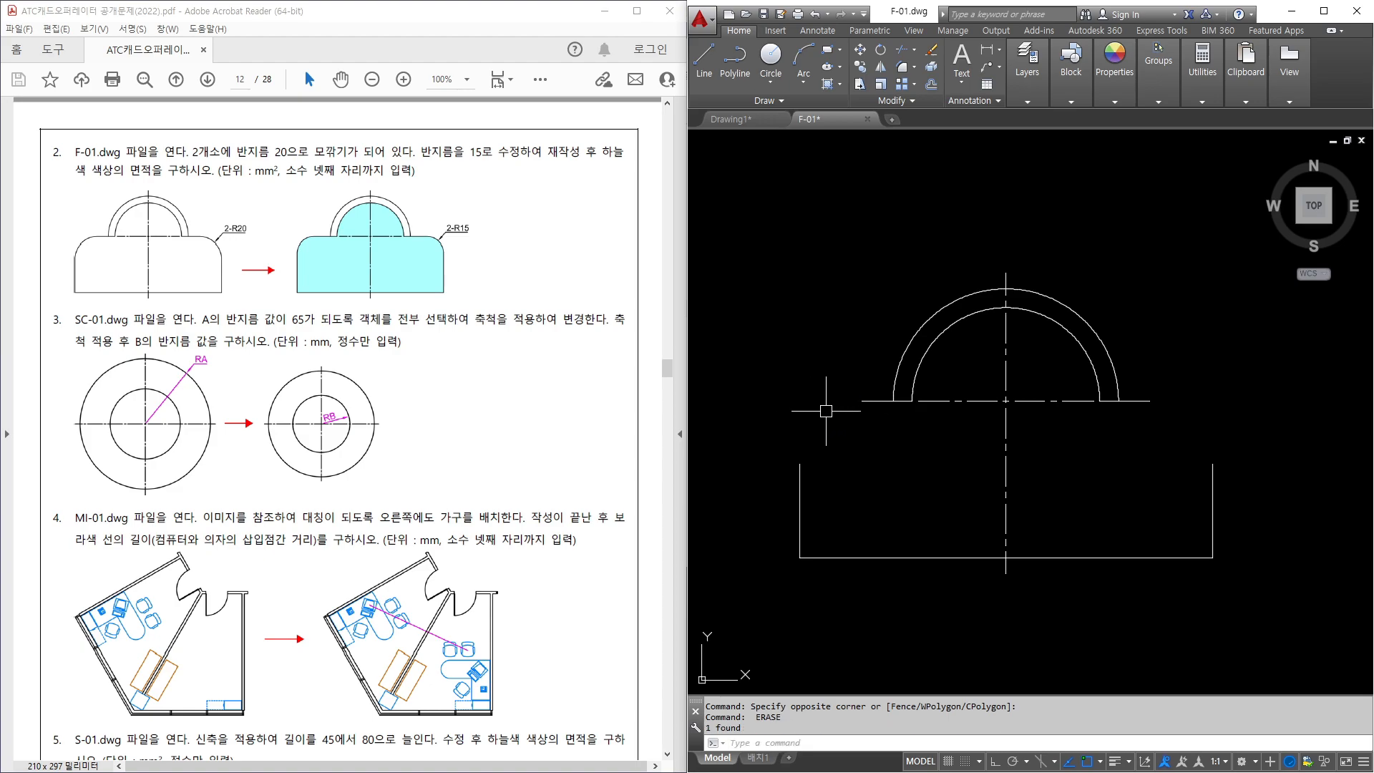
Fillet the two upper corners of the base outline with a radius of 15.
{"action": "type", "text": "f"}
{"action": "key", "text": "Return"}
{"action": "type", "text": "r"}
{"action": "key", "text": "Return"}
{"action": "type", "text": "15"}
{"action": "key", "text": "Return"}
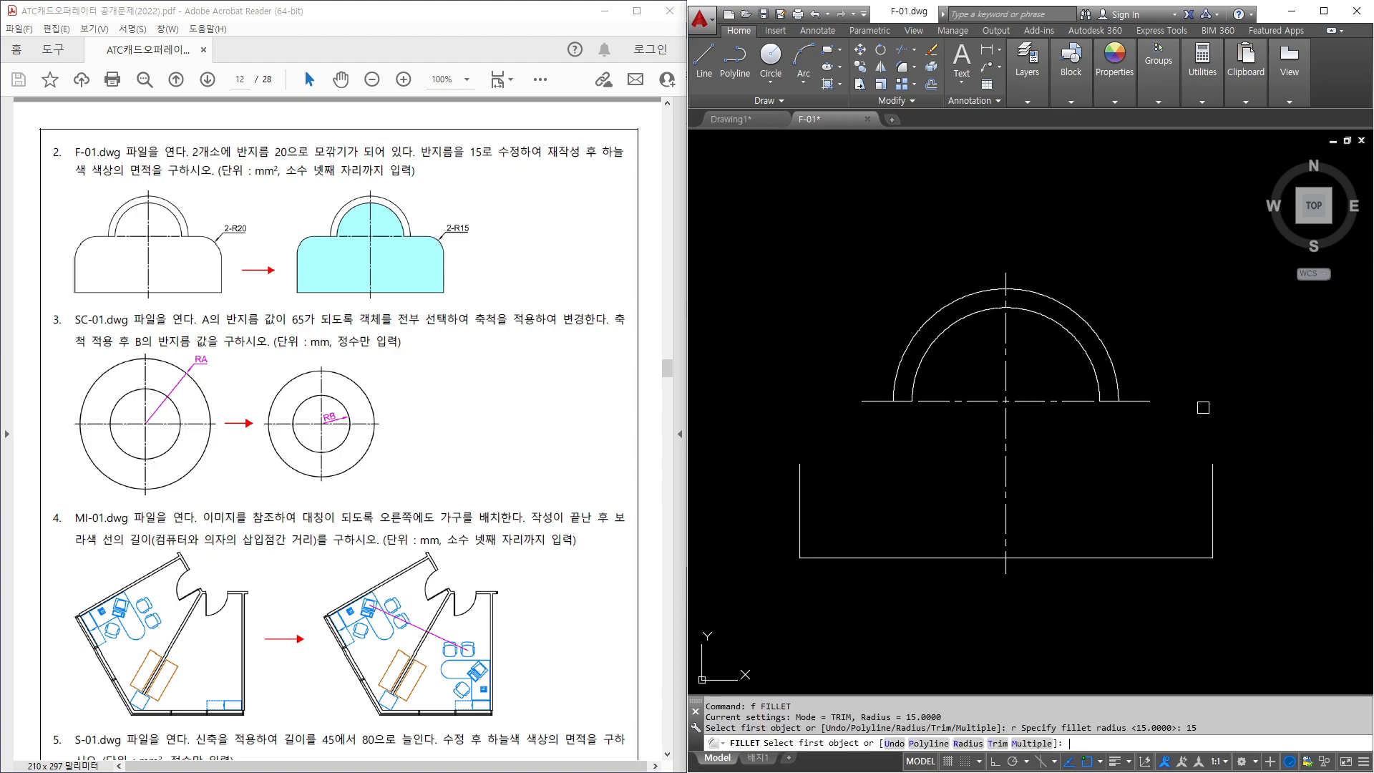
{"action": "left_click", "coordinate": [1141, 401]}
{"action": "left_click", "coordinate": [1208, 477]}
{"action": "key", "text": "Return"}
{"action": "left_click", "coordinate": [792, 401]}
{"action": "left_click", "coordinate": [801, 466]}
{"action": "key", "text": "Escape"}
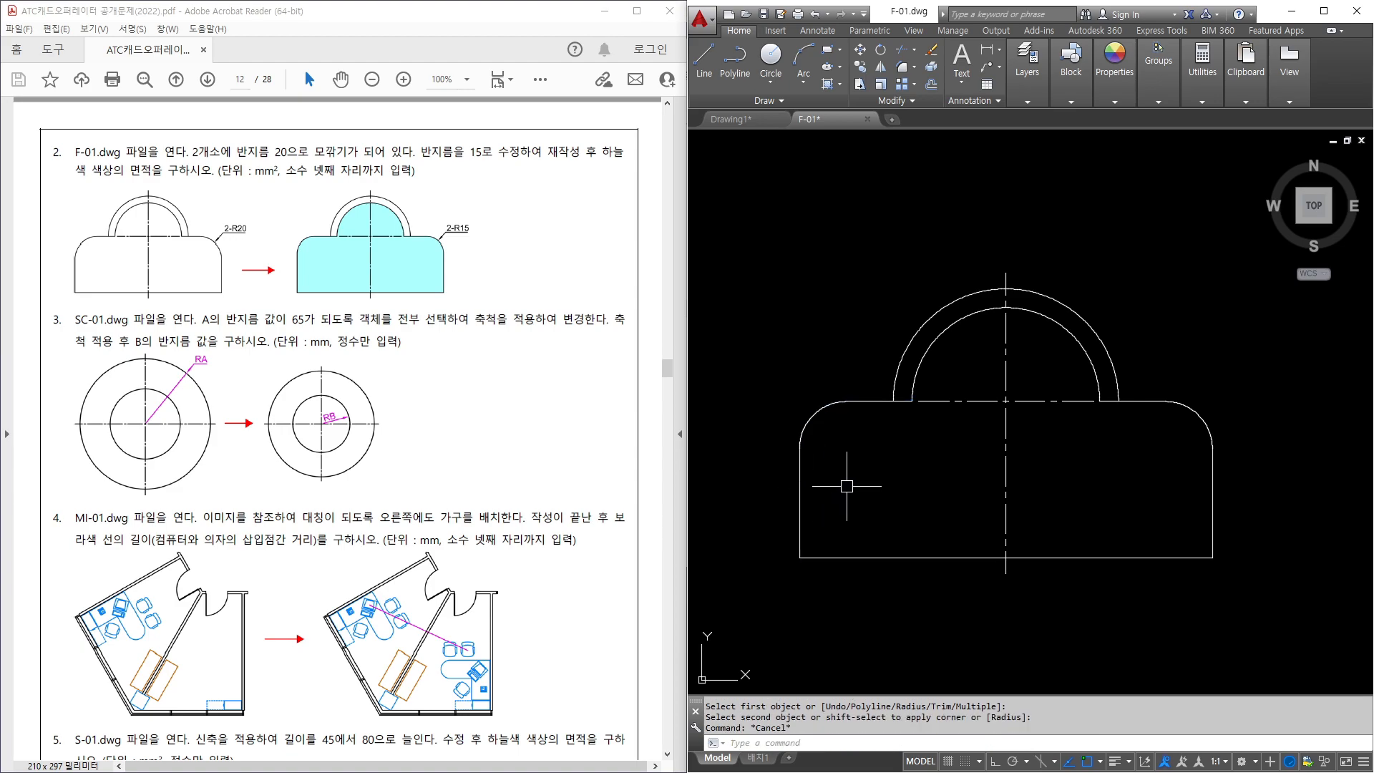
Hatch the base and the inner half-circle on both sides of the centerline in cyan and open the hatch's properties.
{"action": "type", "text": "h"}
{"action": "key", "text": "Return"}
{"action": "left_click", "coordinate": [1024, 372]}
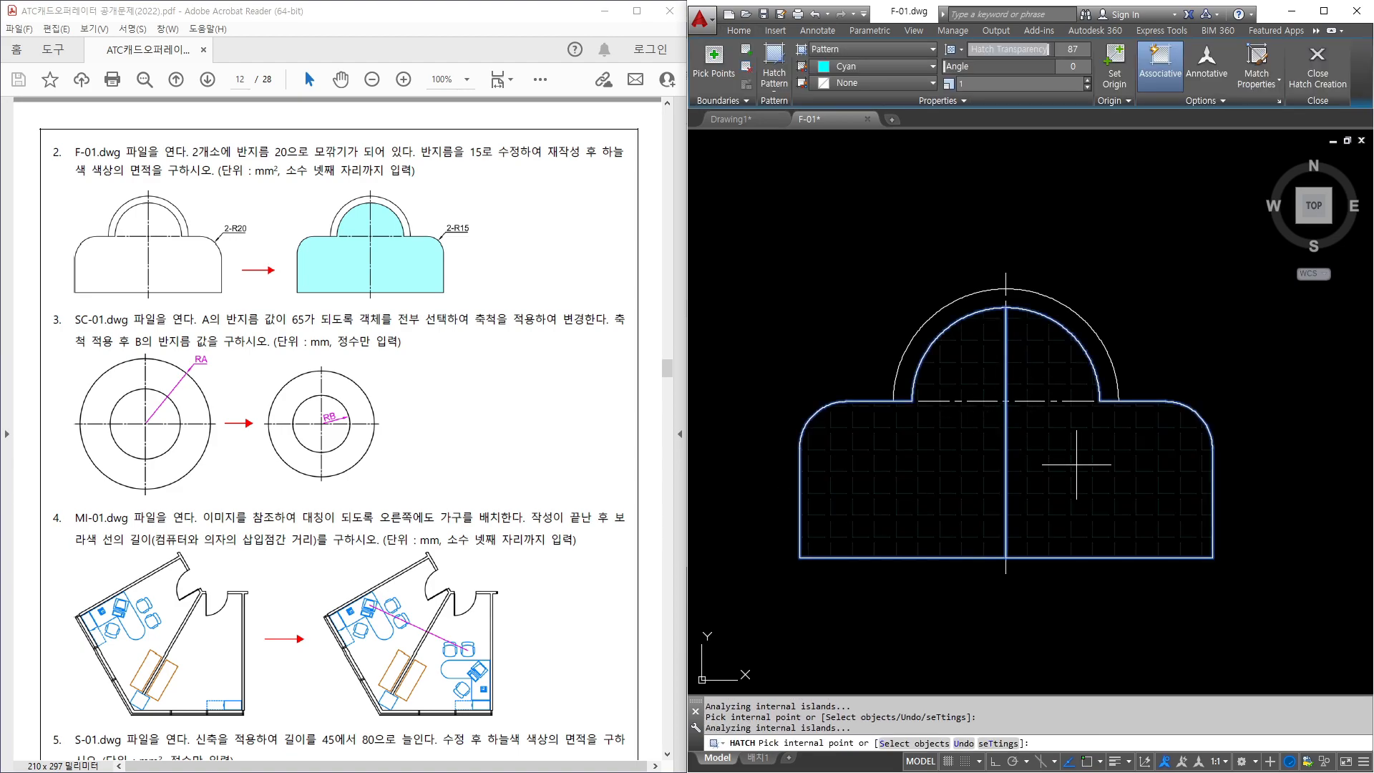
{"action": "key", "text": "Return"}
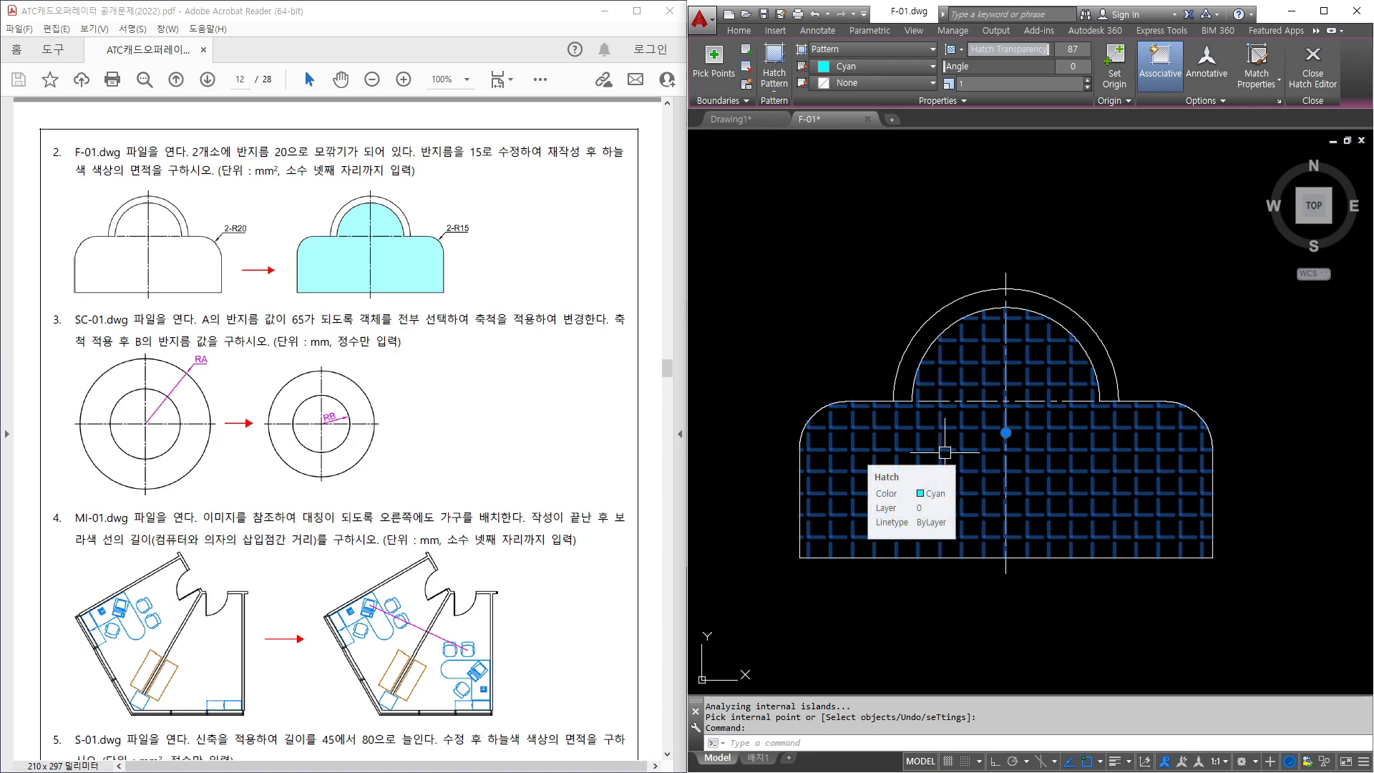
{"action": "right_click", "coordinate": [944, 452]}
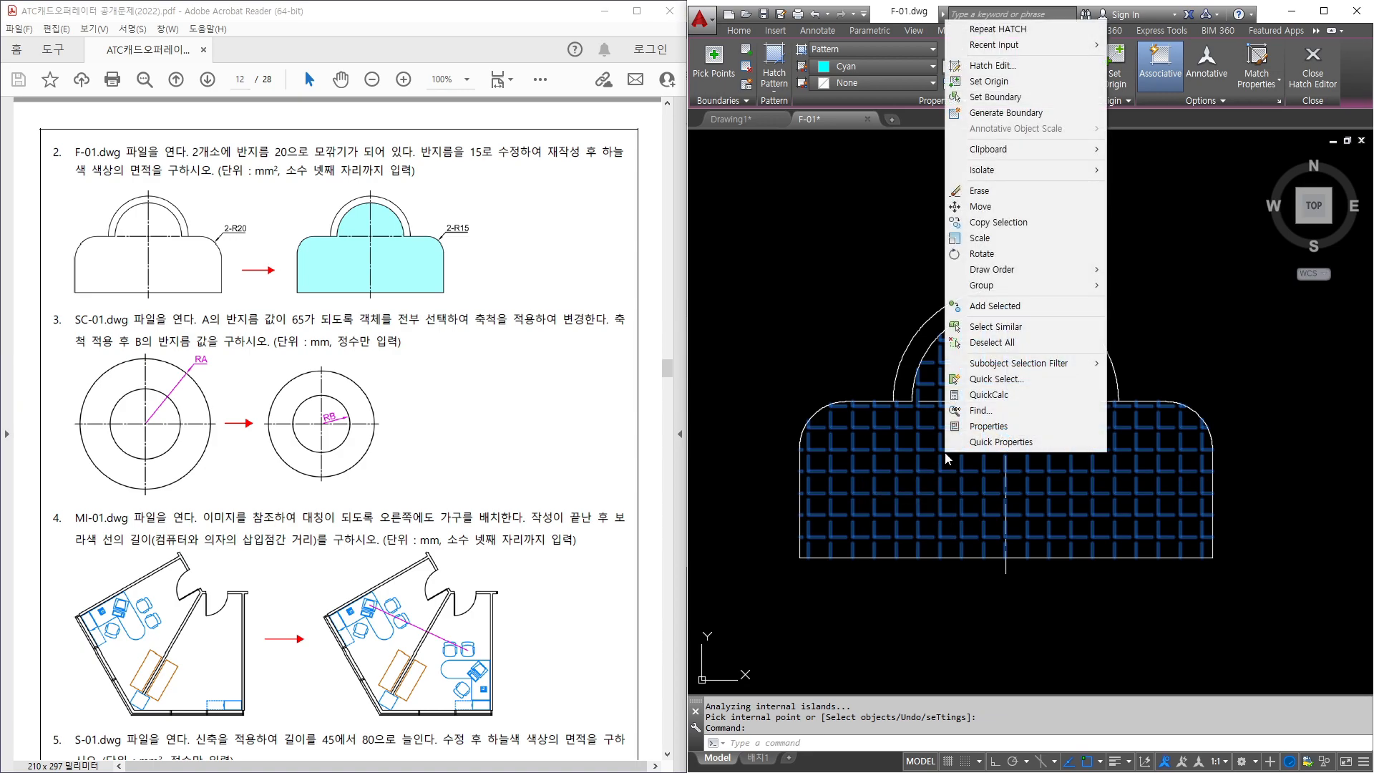
{"action": "left_click", "coordinate": [988, 426]}
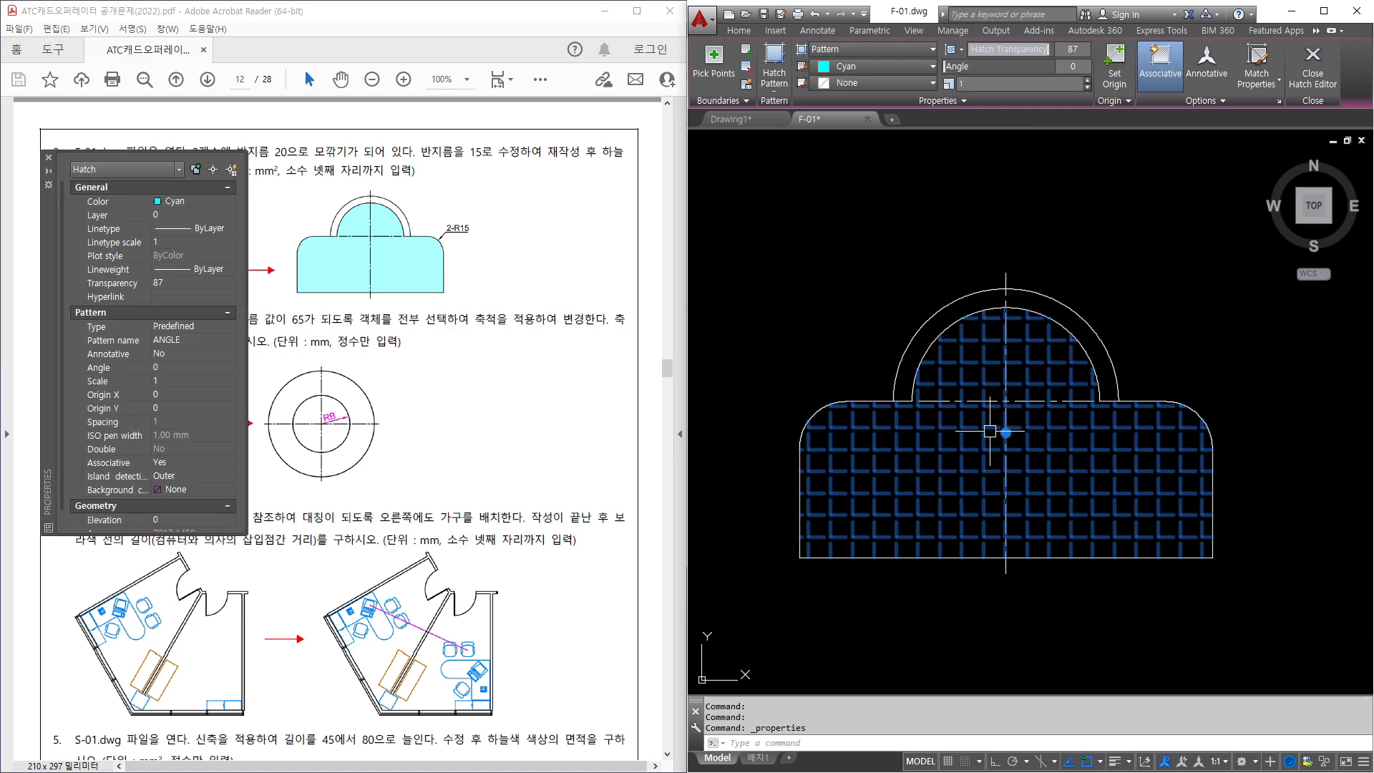
Read the hatch's area in its geometry properties, close the properties and deselect the hatch.
{"action": "scroll", "coordinate": [203, 372], "scroll_direction": "down", "scroll_amount": 1}
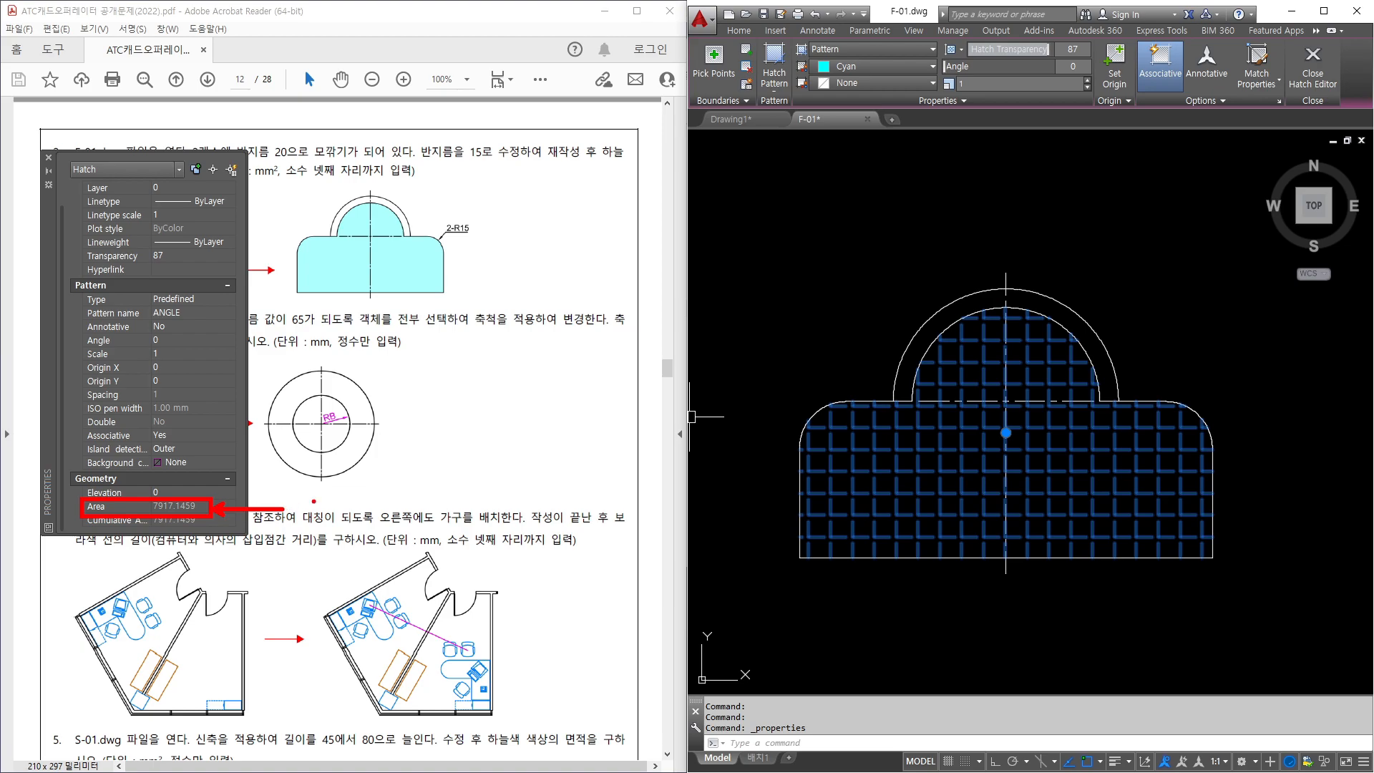
{"action": "left_click", "coordinate": [48, 157]}
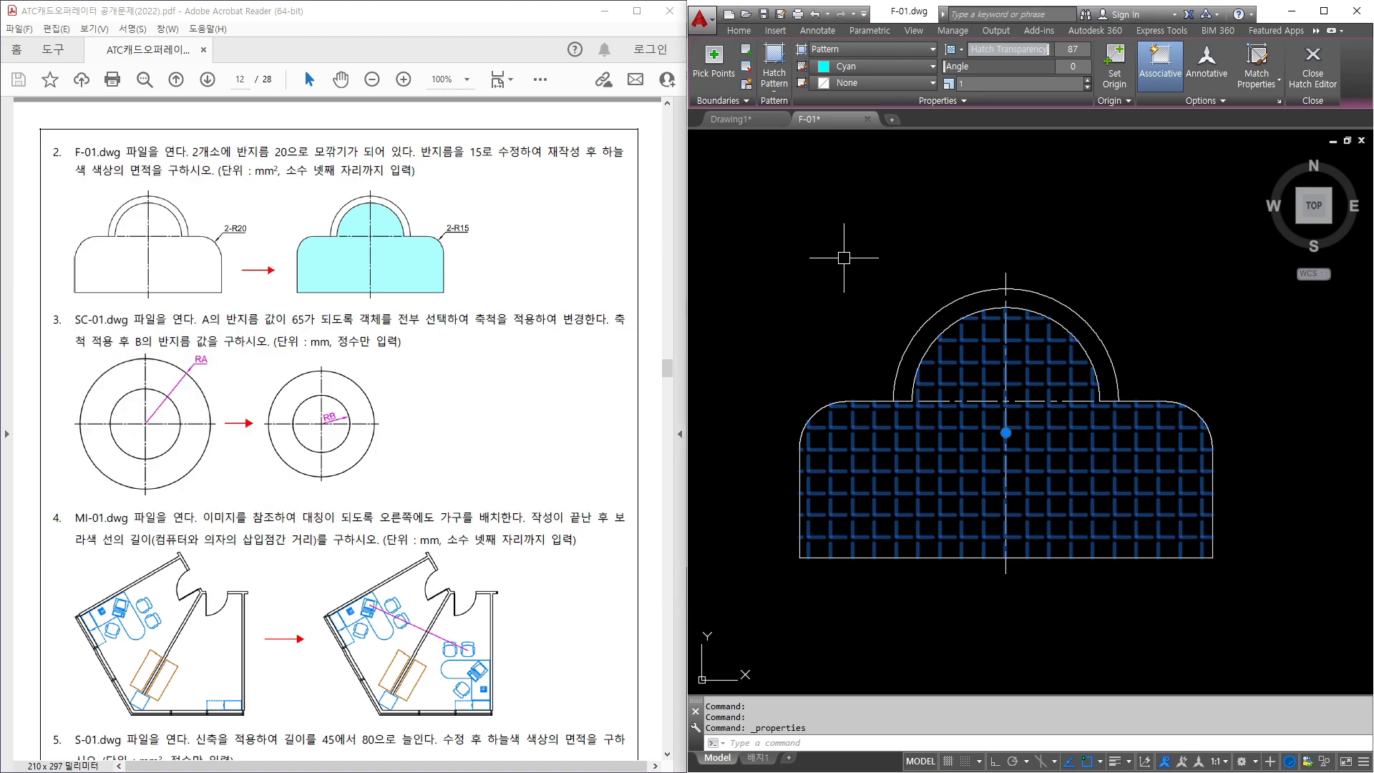
{"action": "left_click", "coordinate": [844, 258]}
{"action": "key", "text": "Escape"}
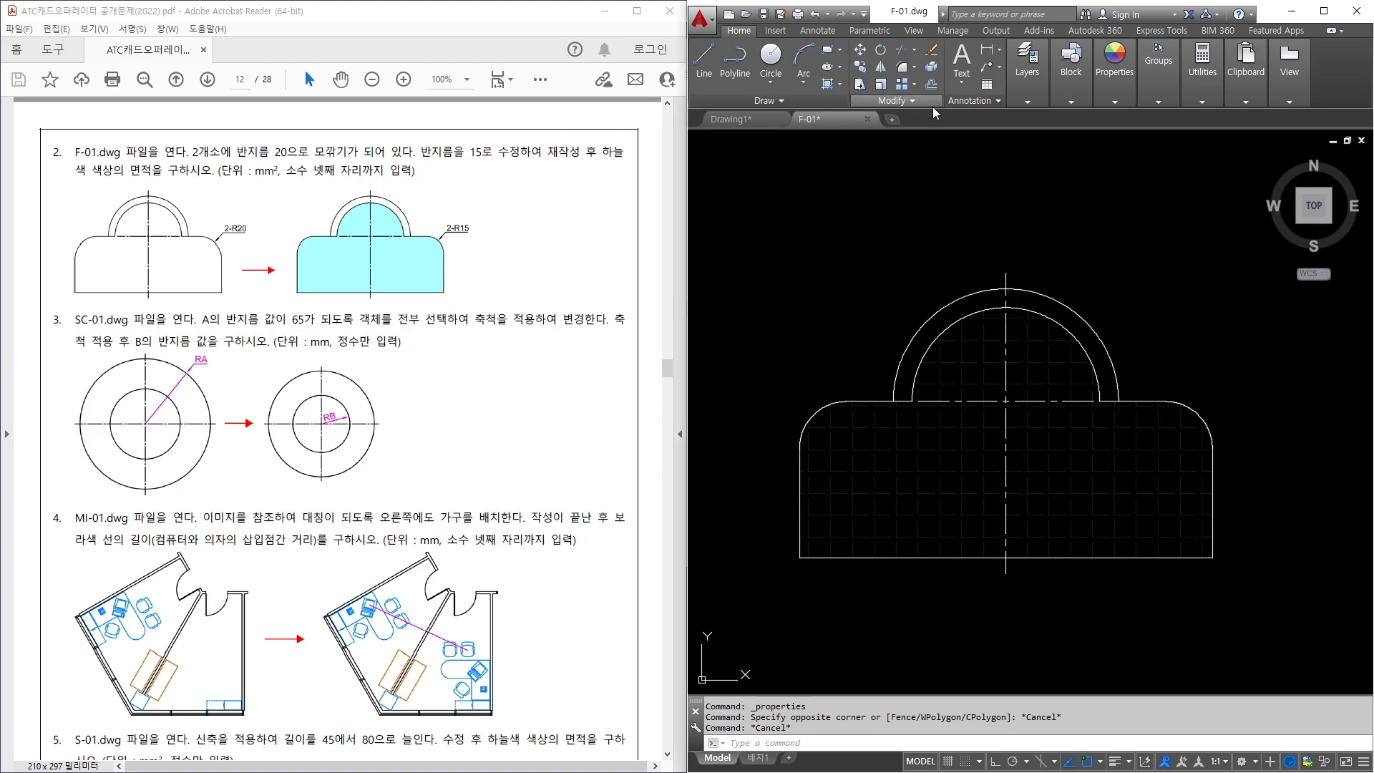
Close F-01.dwg without saving and open SC-01.dwg for problem 3.
{"action": "left_click", "coordinate": [867, 118]}
{"action": "left_click", "coordinate": [1069, 419]}
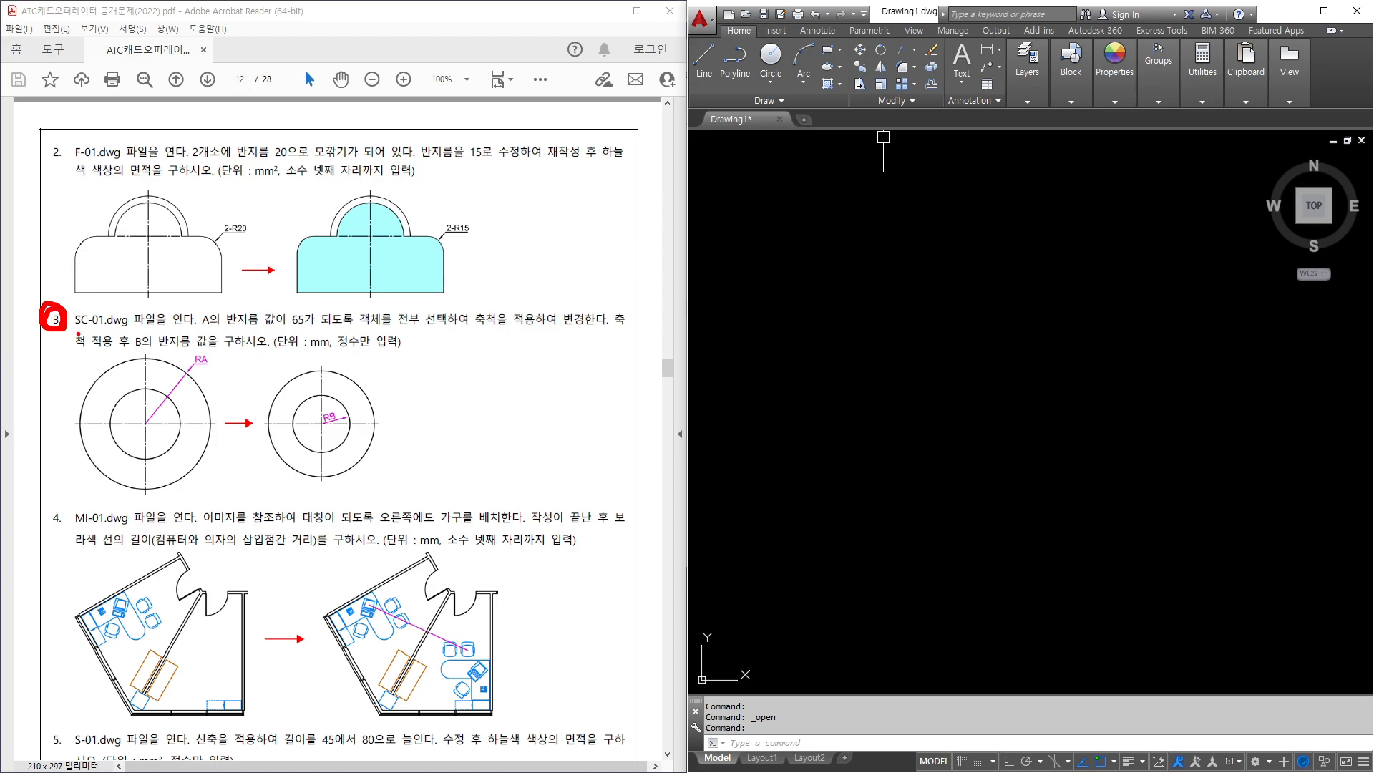
{"action": "left_click", "coordinate": [890, 358]}
{"action": "key", "text": "Escape"}
{"action": "scroll", "coordinate": [930, 450], "scroll_direction": "down", "scroll_amount": 1}
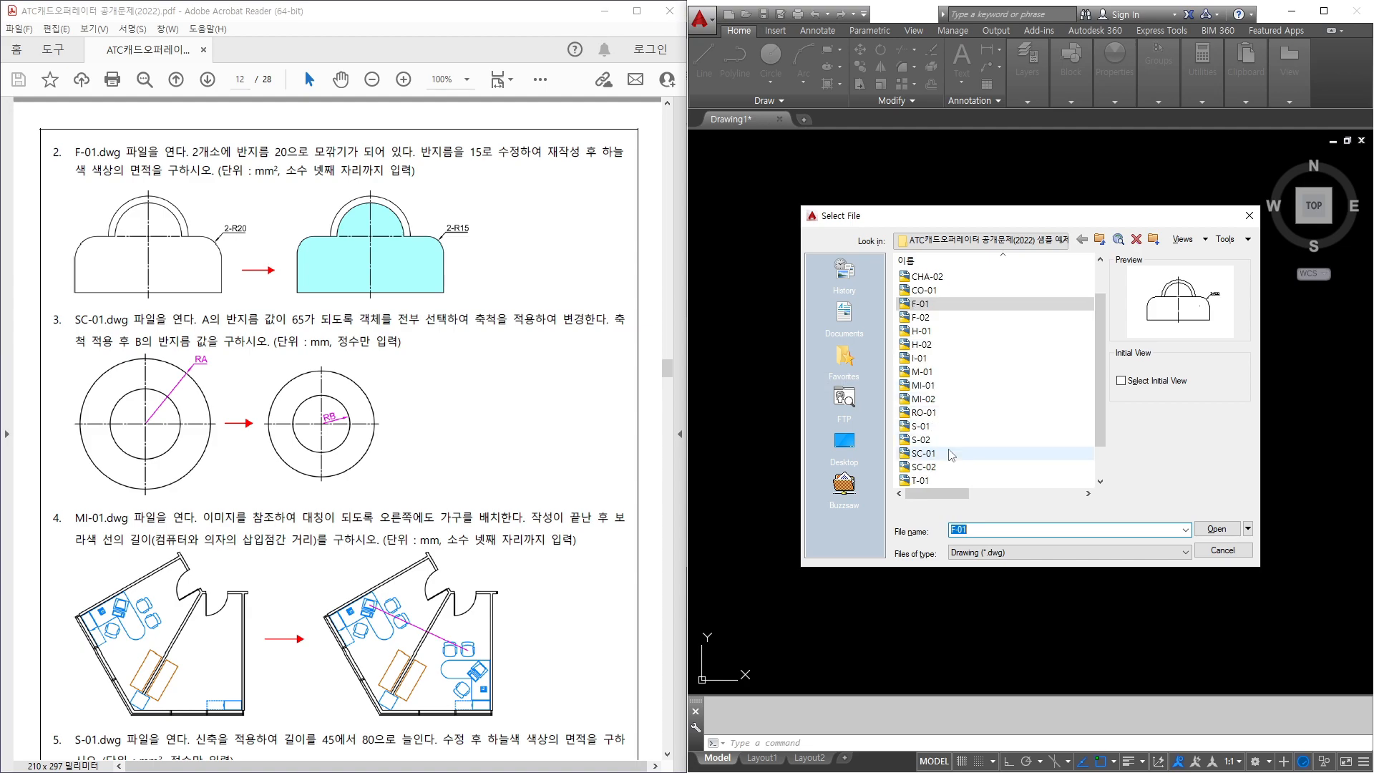
{"action": "left_click", "coordinate": [932, 453]}
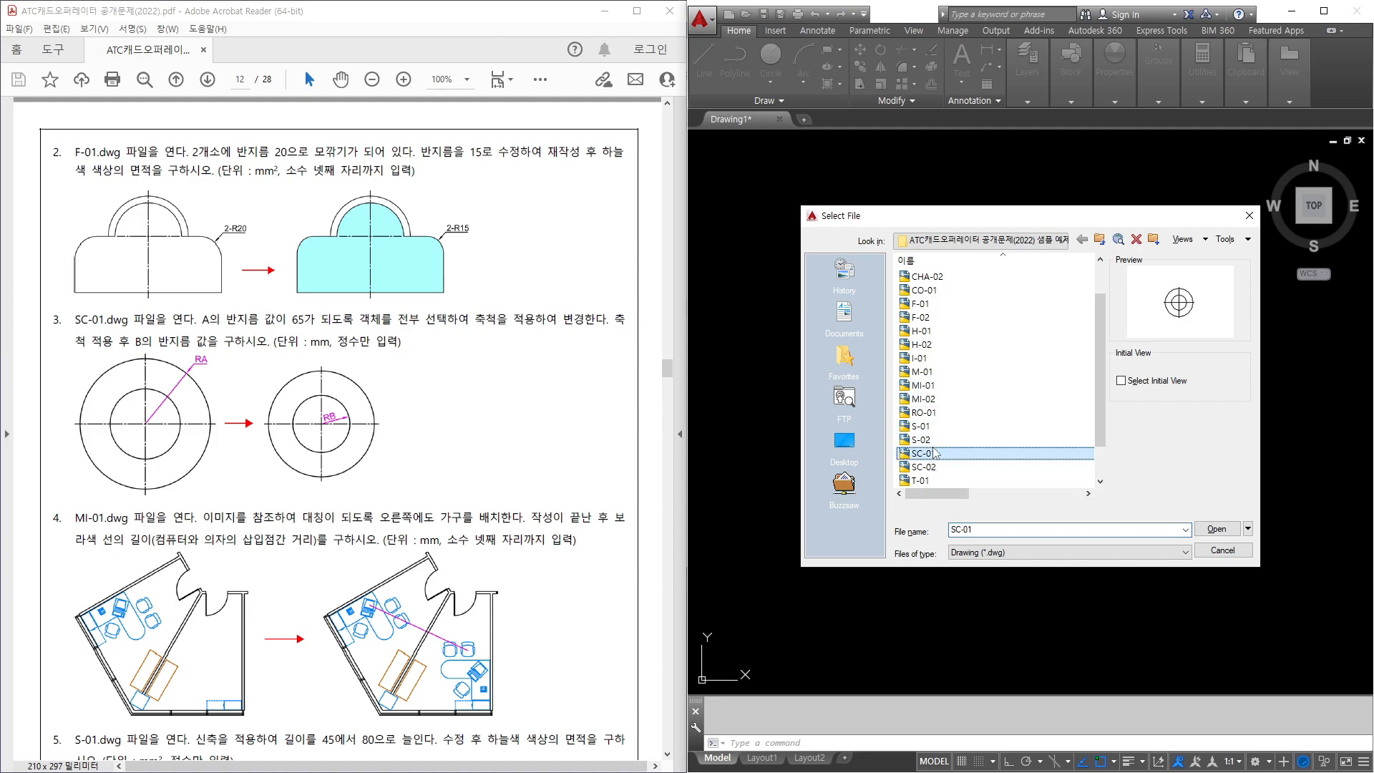
{"action": "double_click", "coordinate": [934, 453]}
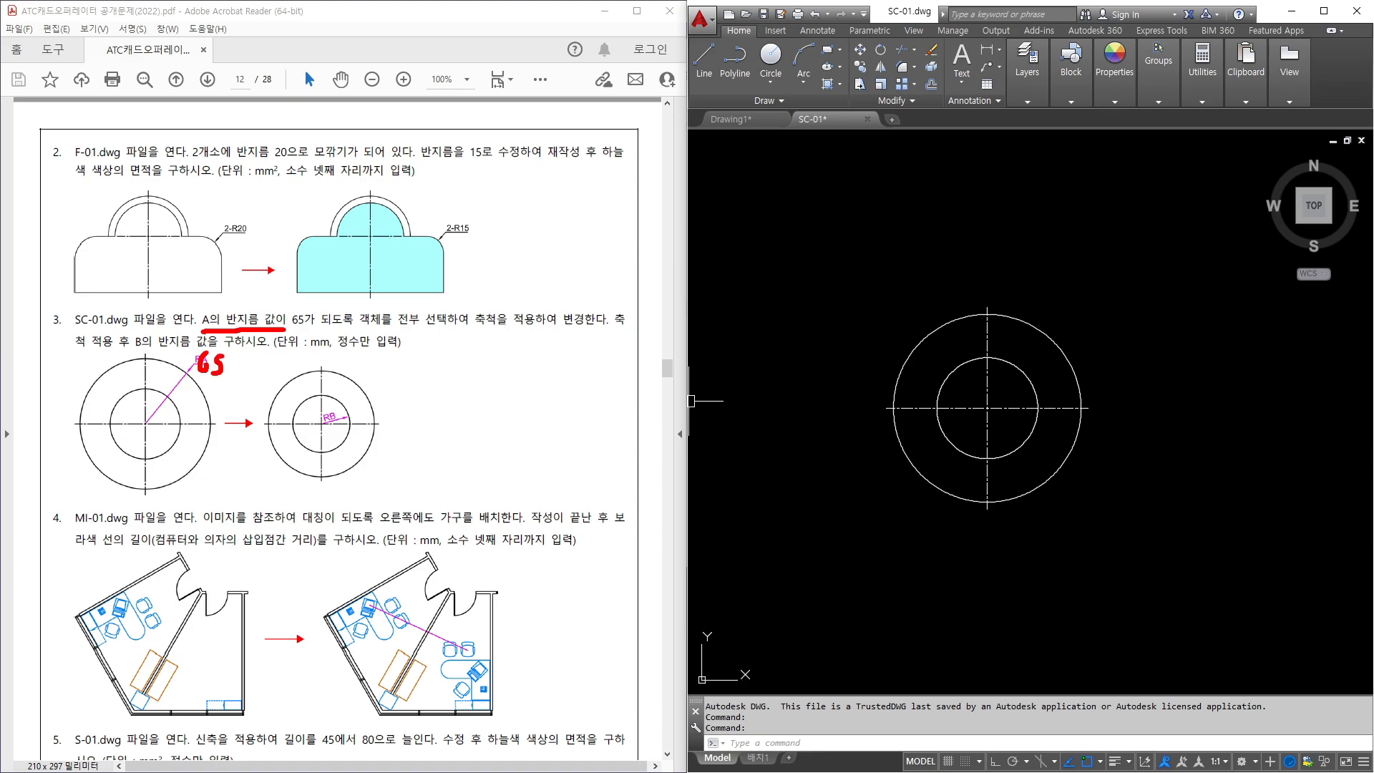
Add a radius dimension to the outer circle, with its text outside the circle at the upper right.
{"action": "mouse_move", "coordinate": [302, 303]}
{"action": "left_mouse_down"}
{"action": "mouse_move", "coordinate": [299, 327]}
{"action": "mouse_move", "coordinate": [596, 333]}
{"action": "left_mouse_up"}
{"action": "key", "text": "Escape"}
{"action": "left_click", "coordinate": [1182, 324]}
{"action": "left_click", "coordinate": [1134, 313]}
{"action": "type", "text": "dra"}
{"action": "key", "text": "space"}
{"action": "left_click", "coordinate": [1048, 336]}
{"action": "scroll", "coordinate": [1079, 327], "scroll_direction": "up", "scroll_amount": 4}
{"action": "scroll", "coordinate": [1079, 327], "scroll_direction": "up", "scroll_amount": 2}
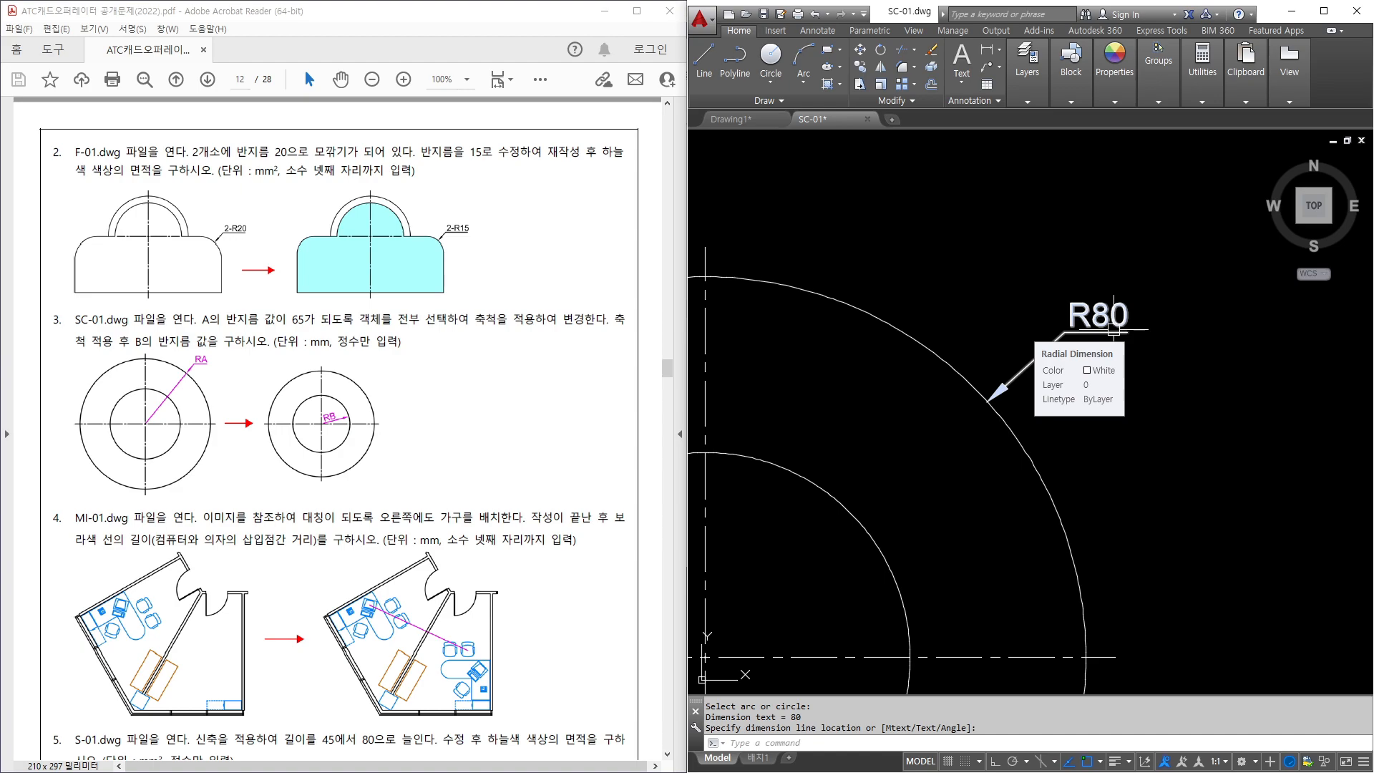
{"action": "scroll", "coordinate": [1114, 329], "scroll_direction": "down", "scroll_amount": 5}
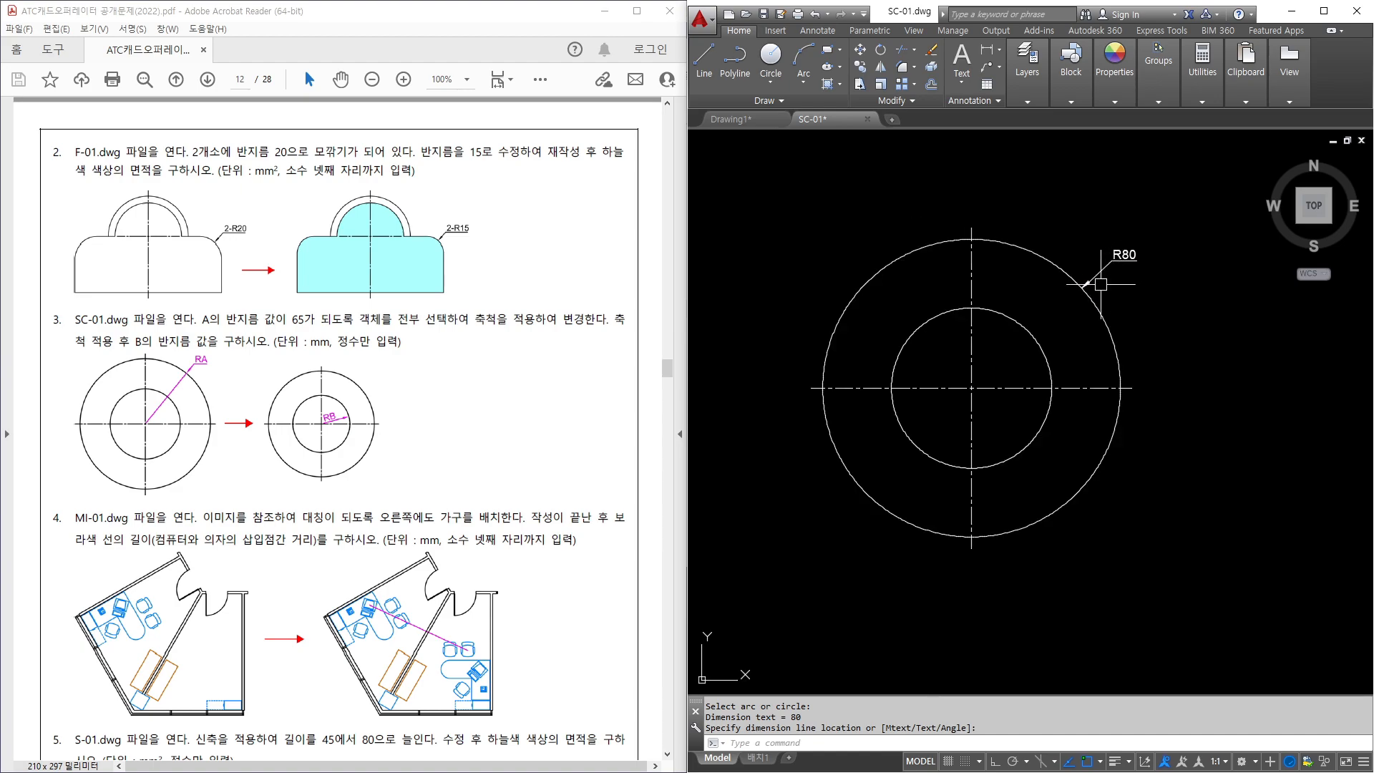
Scale all objects and the dimension about the circles' center by reference, using the outer circle's radius as reference length and 65 as the new length.
{"action": "left_click", "coordinate": [1100, 315]}
{"action": "type", "text": "sc"}
{"action": "key", "text": "Return"}
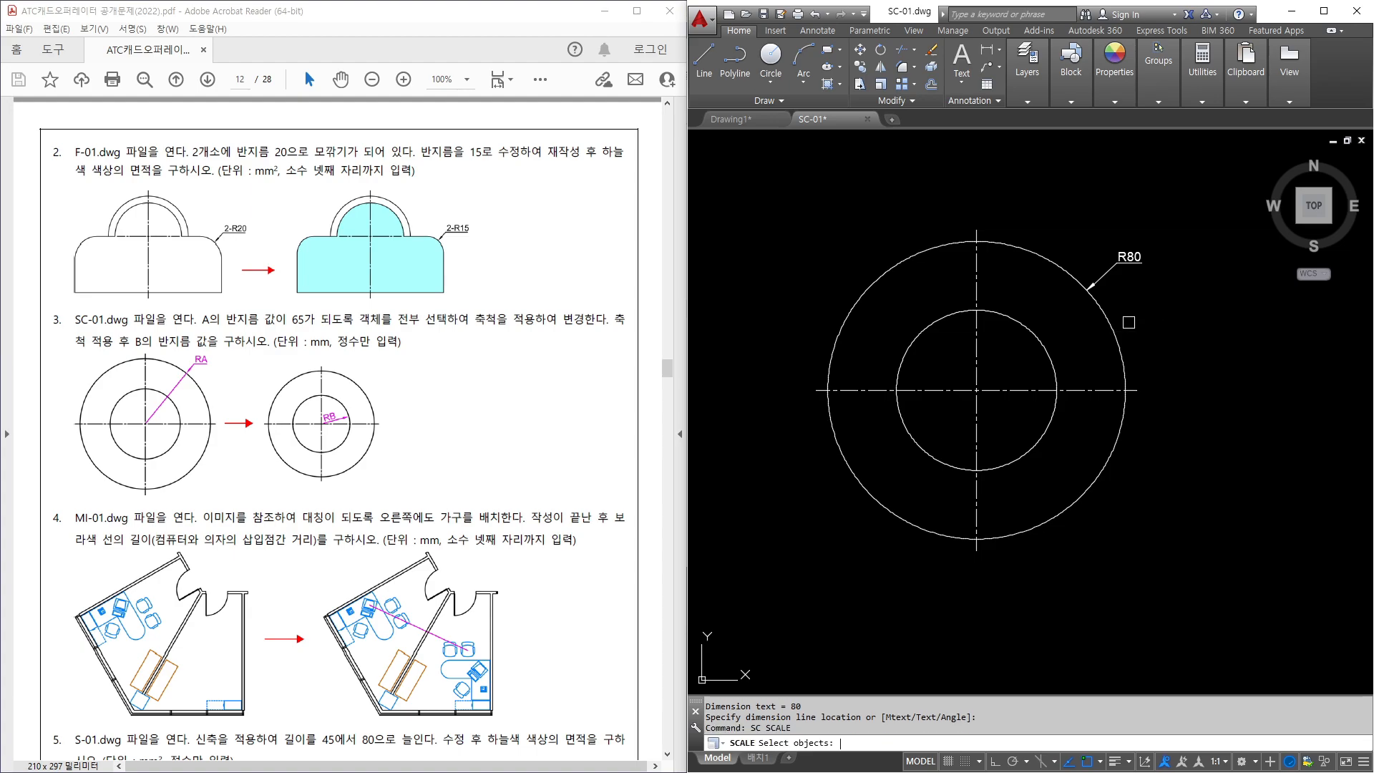
{"action": "left_click", "coordinate": [1180, 215]}
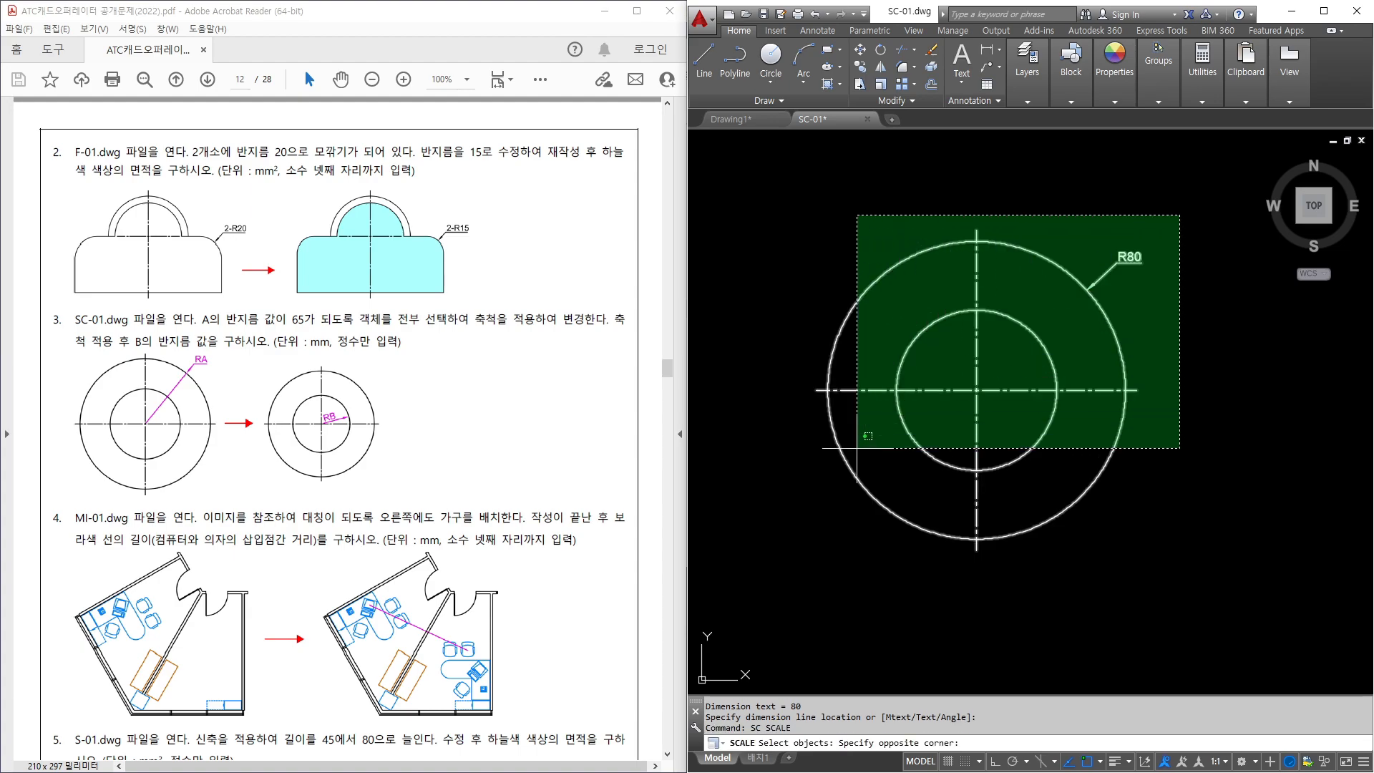
{"action": "left_click", "coordinate": [757, 597]}
{"action": "key", "text": "Return"}
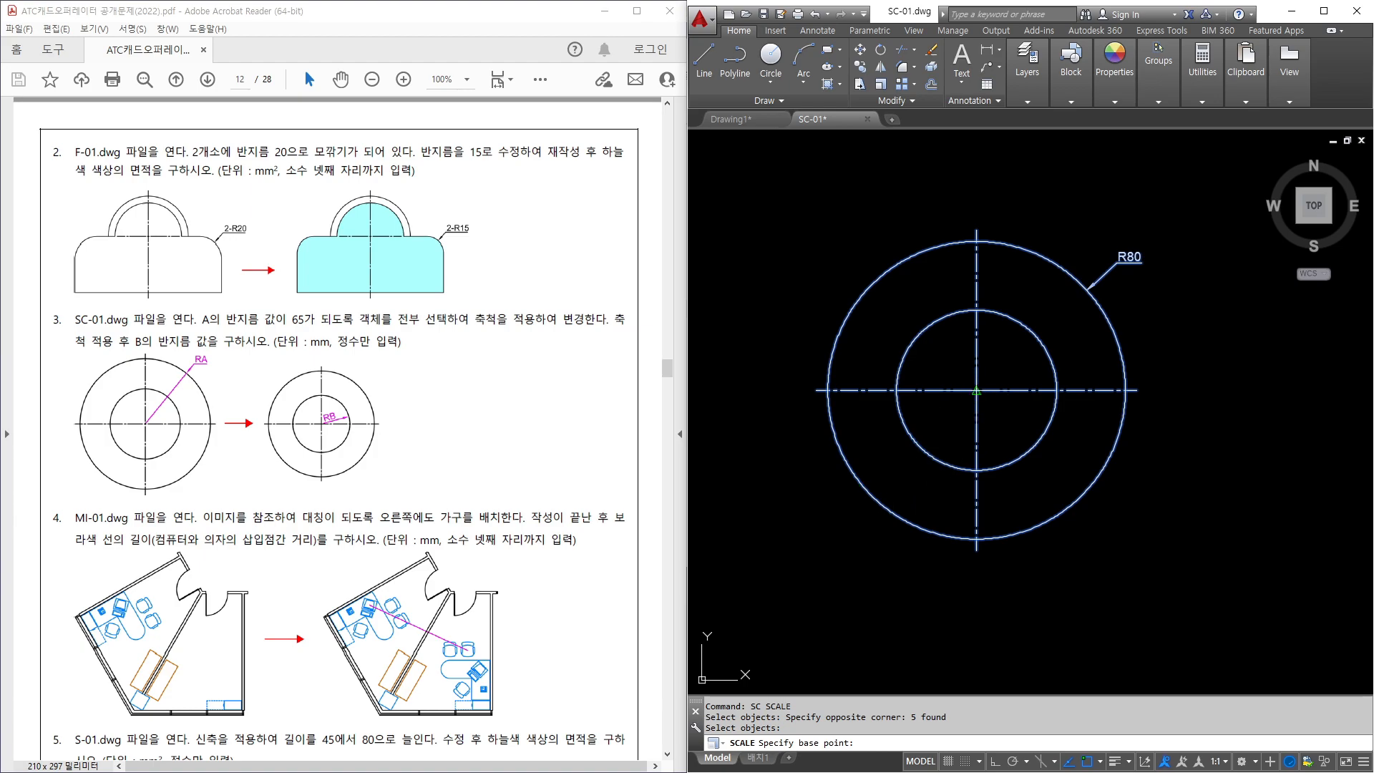
{"action": "left_click", "coordinate": [976, 390]}
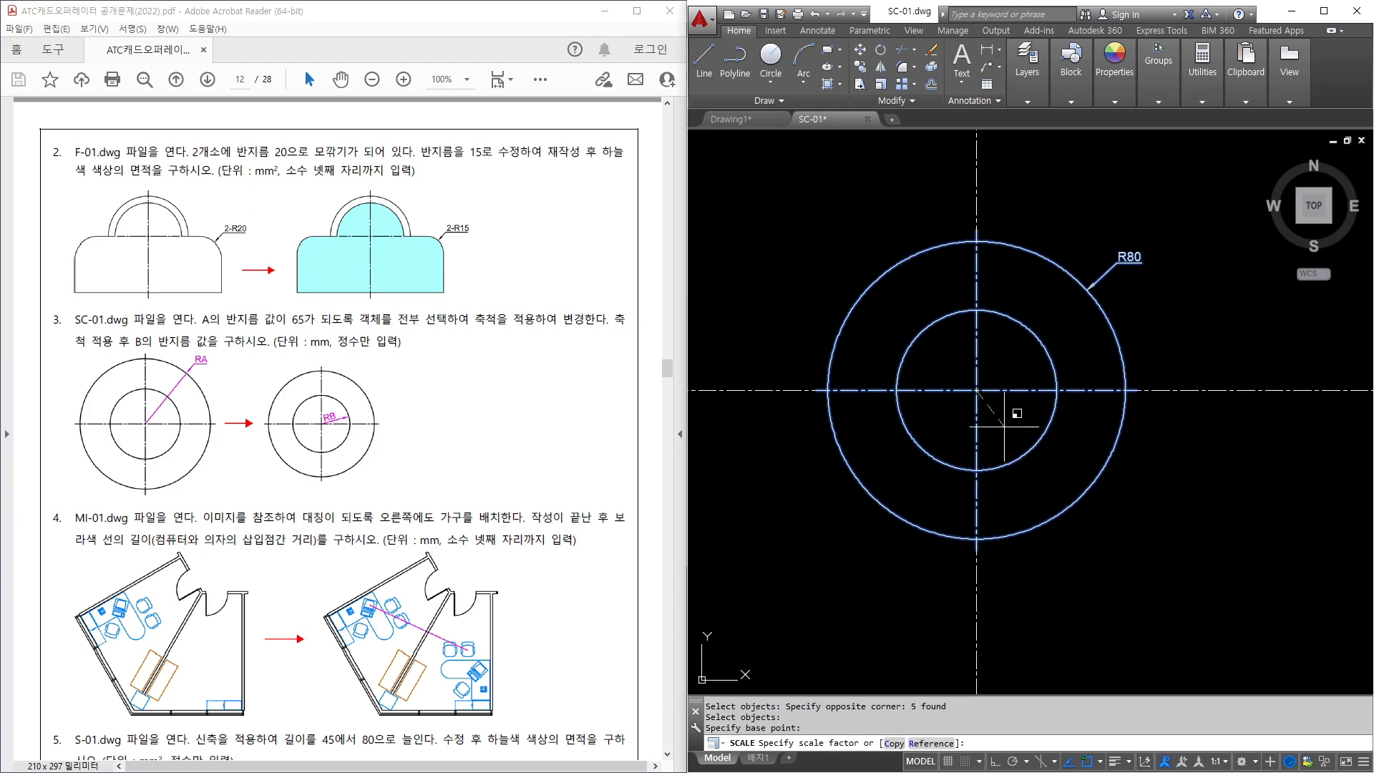
{"action": "type", "text": "r"}
{"action": "key", "text": "Return"}
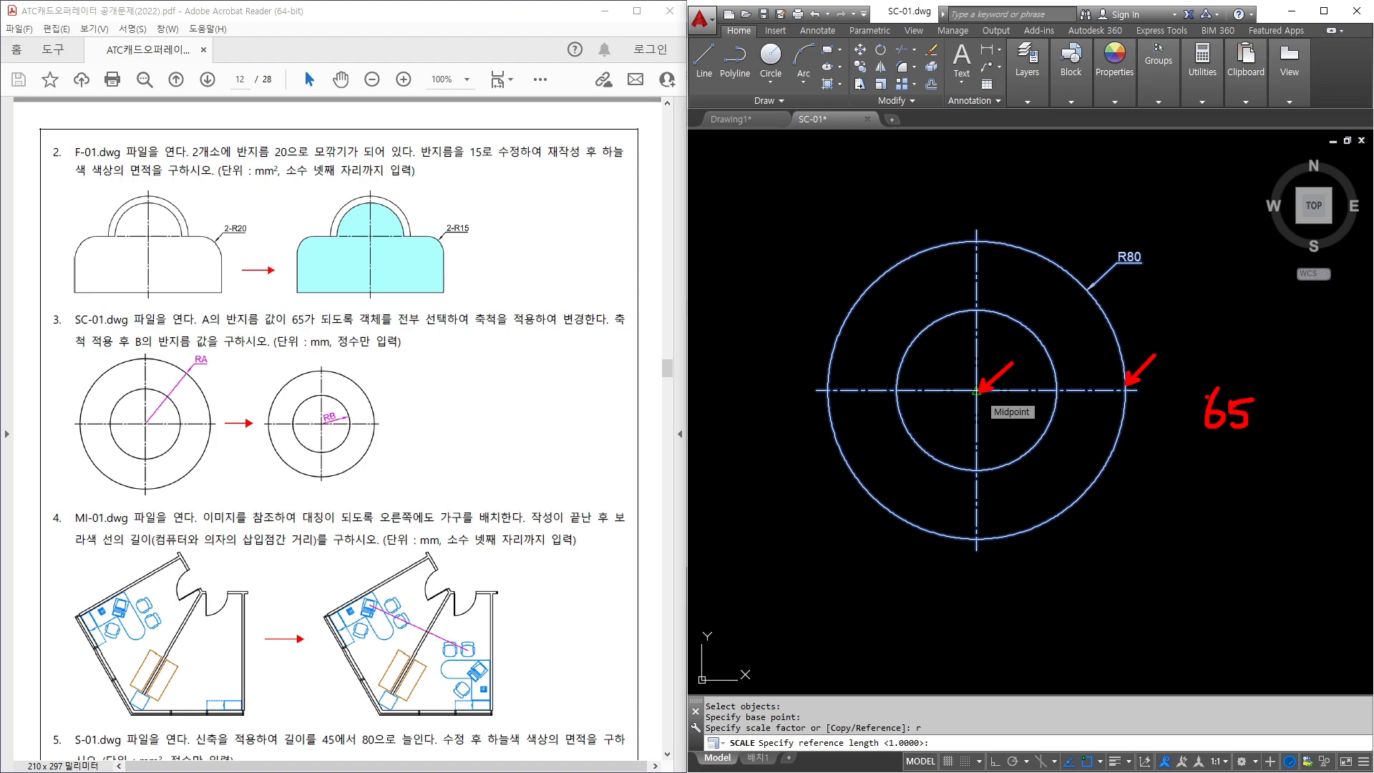
{"action": "left_click", "coordinate": [976, 391]}
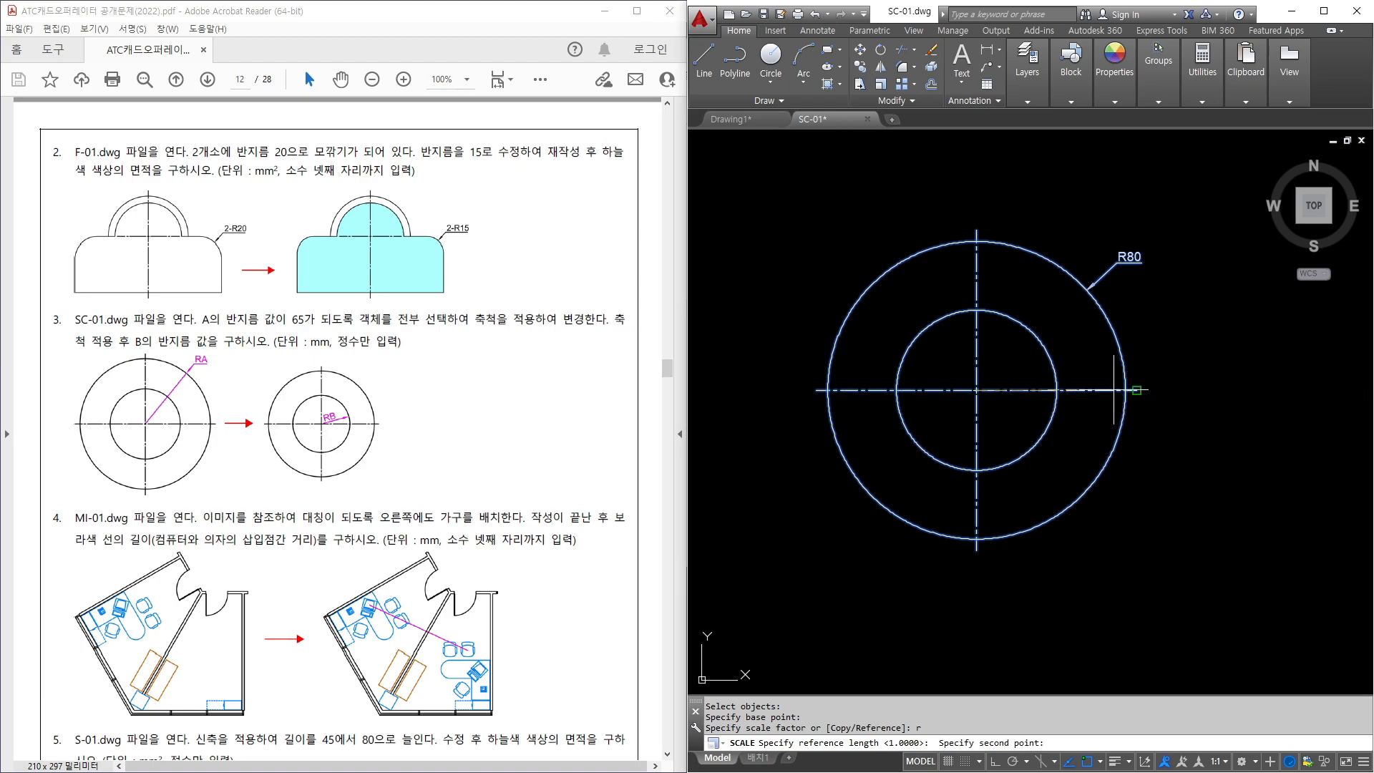
{"action": "left_click", "coordinate": [1125, 390]}
{"action": "type", "text": "65"}
{"action": "key", "text": "Return"}
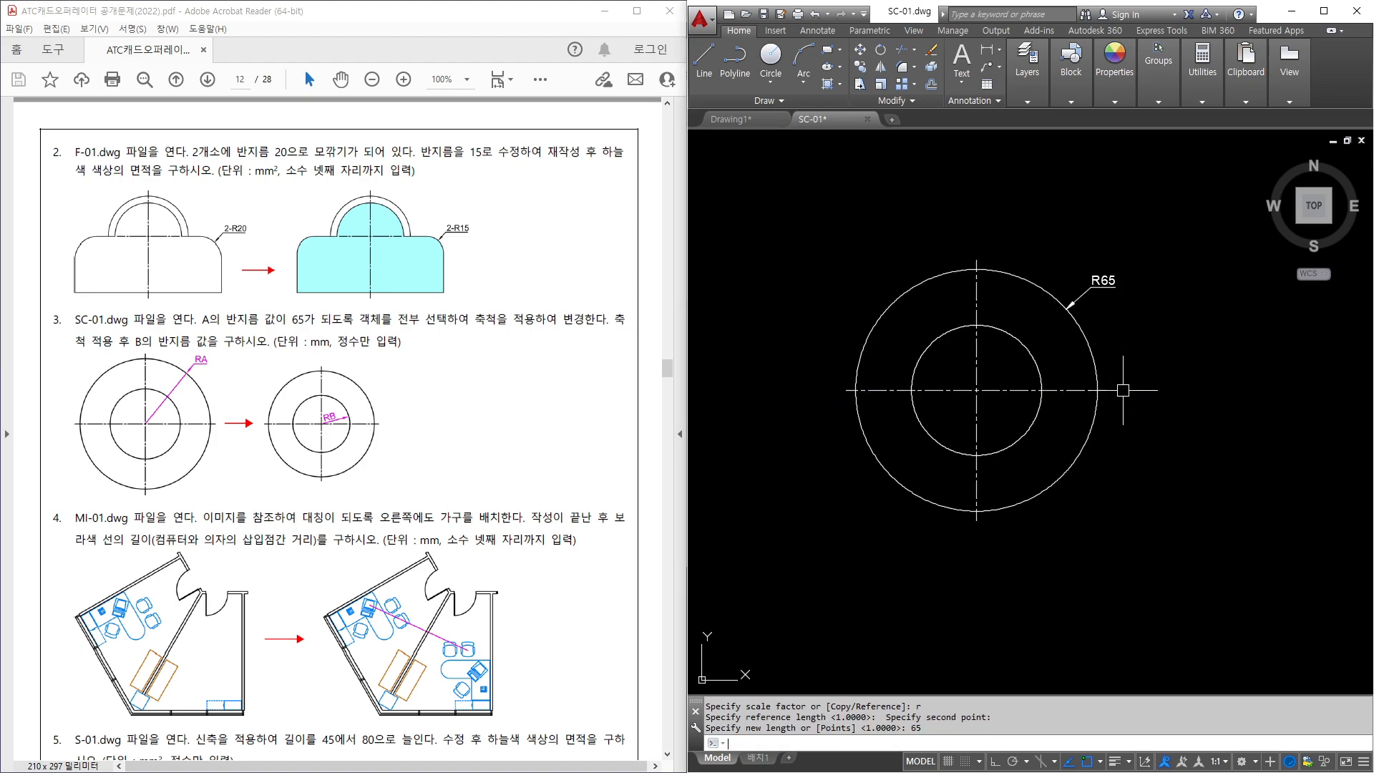
Add a radius dimension to the inner circle, with its text toward the lower right, and read the value.
{"action": "type", "text": "dr"}
{"action": "key", "text": "Return"}
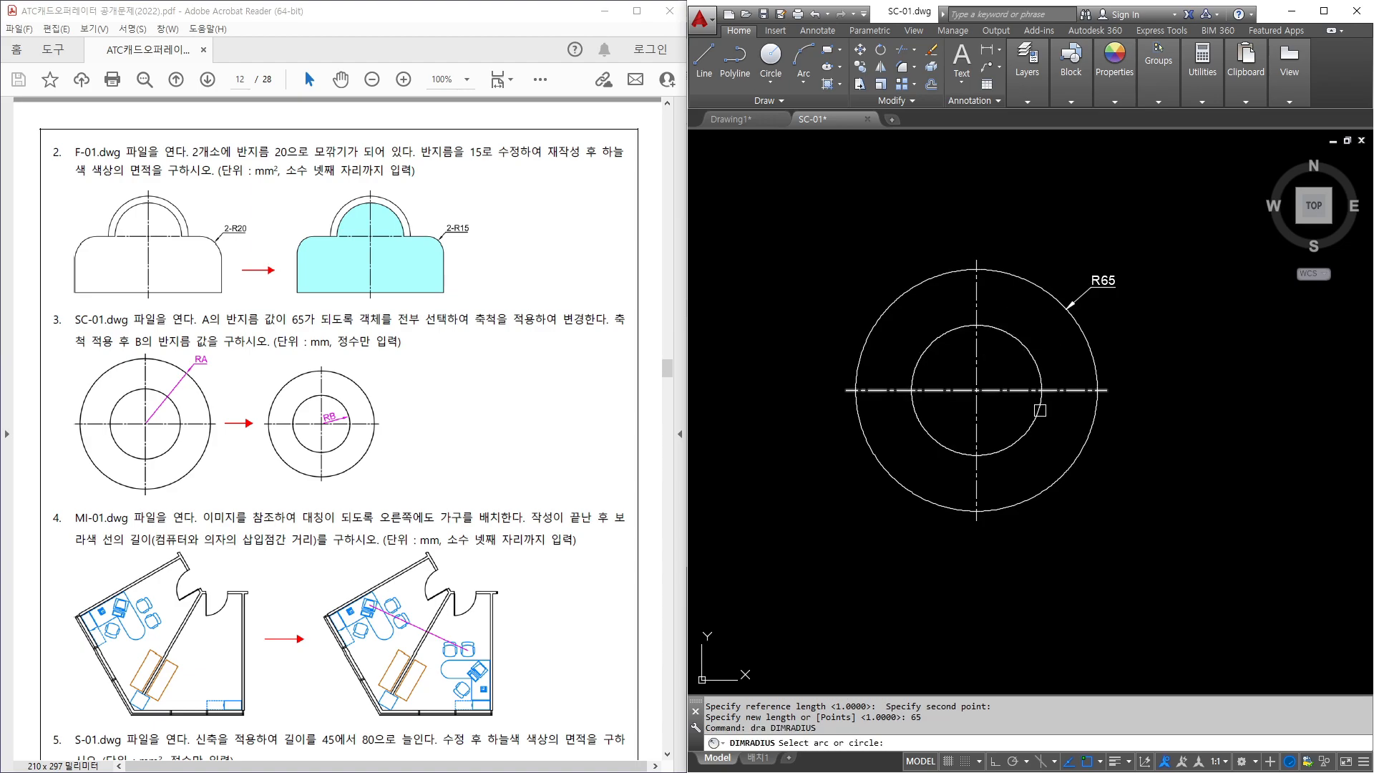
{"action": "left_click", "coordinate": [1032, 429]}
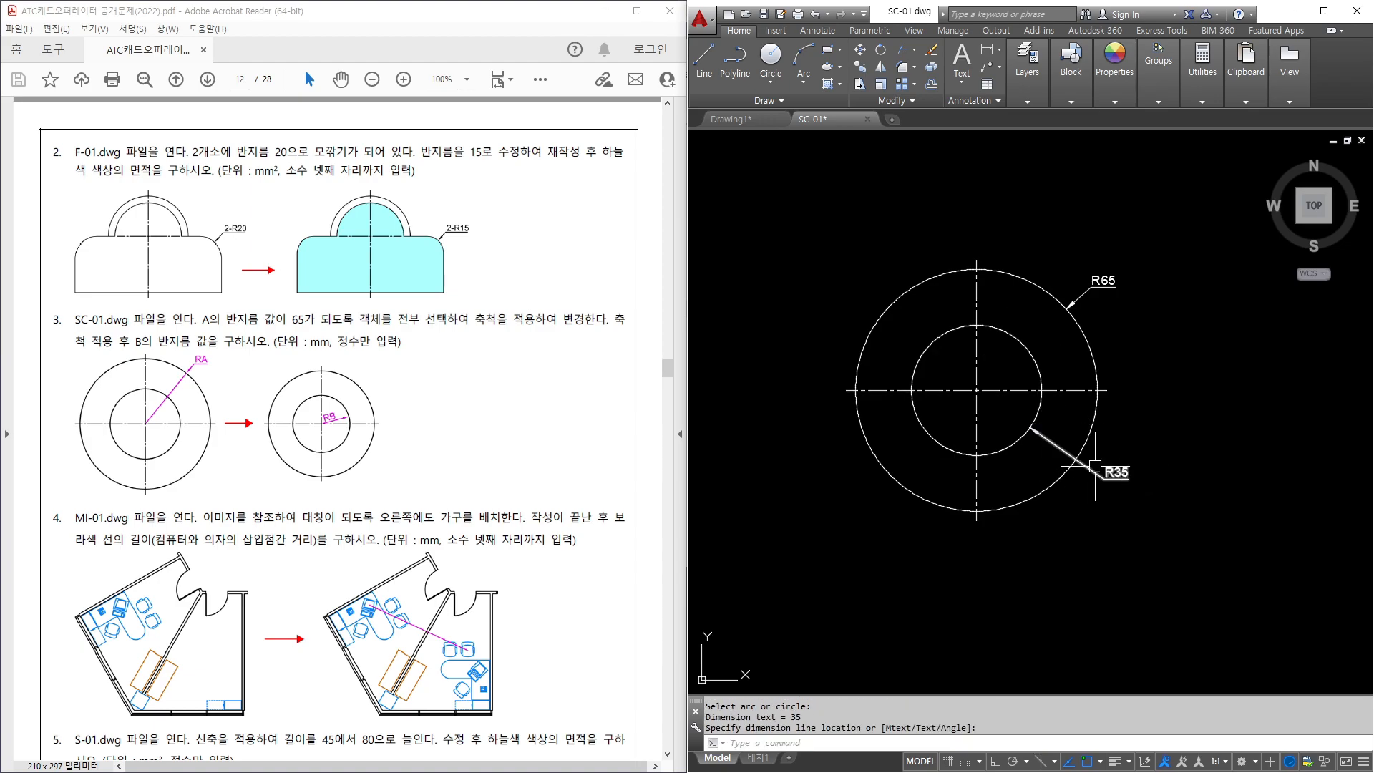
{"action": "scroll", "coordinate": [1124, 488], "scroll_direction": "up", "scroll_amount": 2}
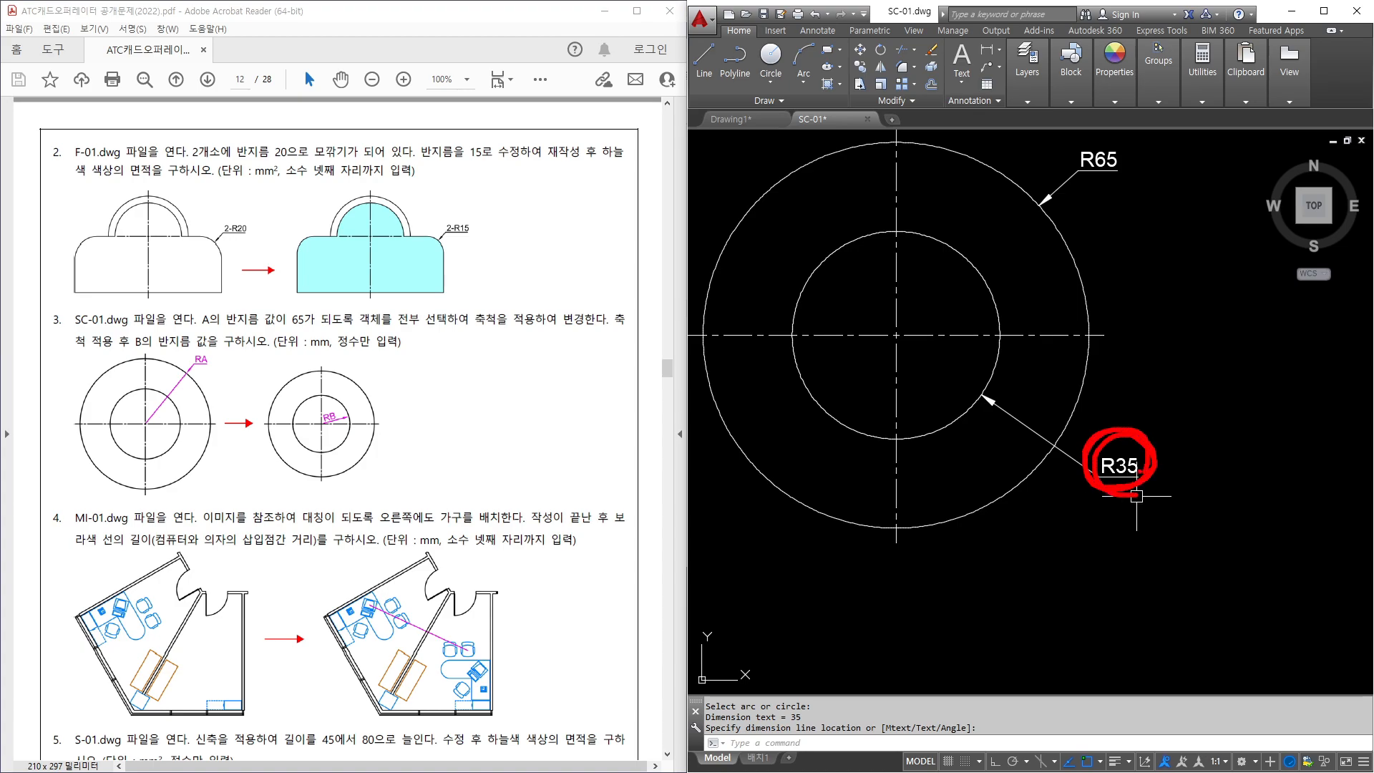
Close SC-01.dwg and open MI-01.dwg for problem 4.
{"action": "left_click", "coordinate": [867, 119]}
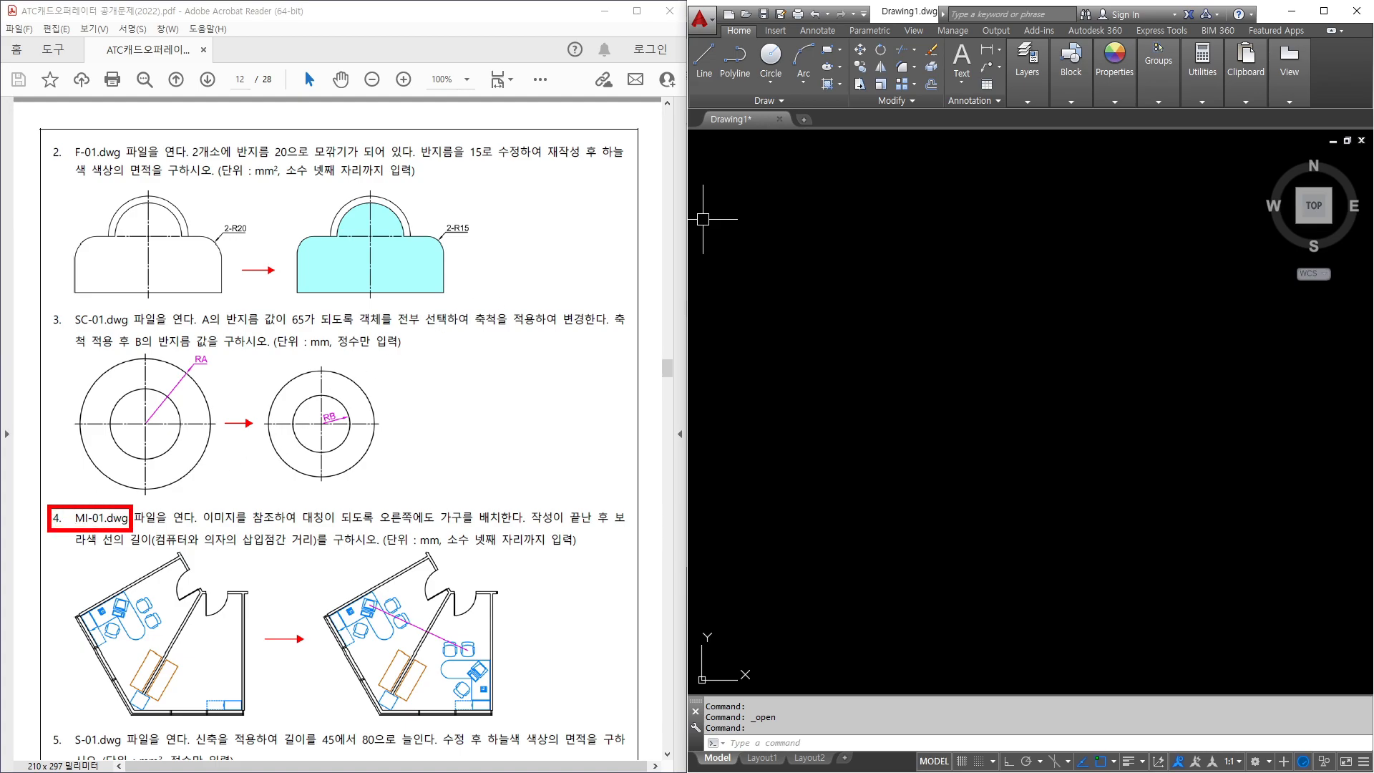
{"action": "left_click", "coordinate": [807, 239]}
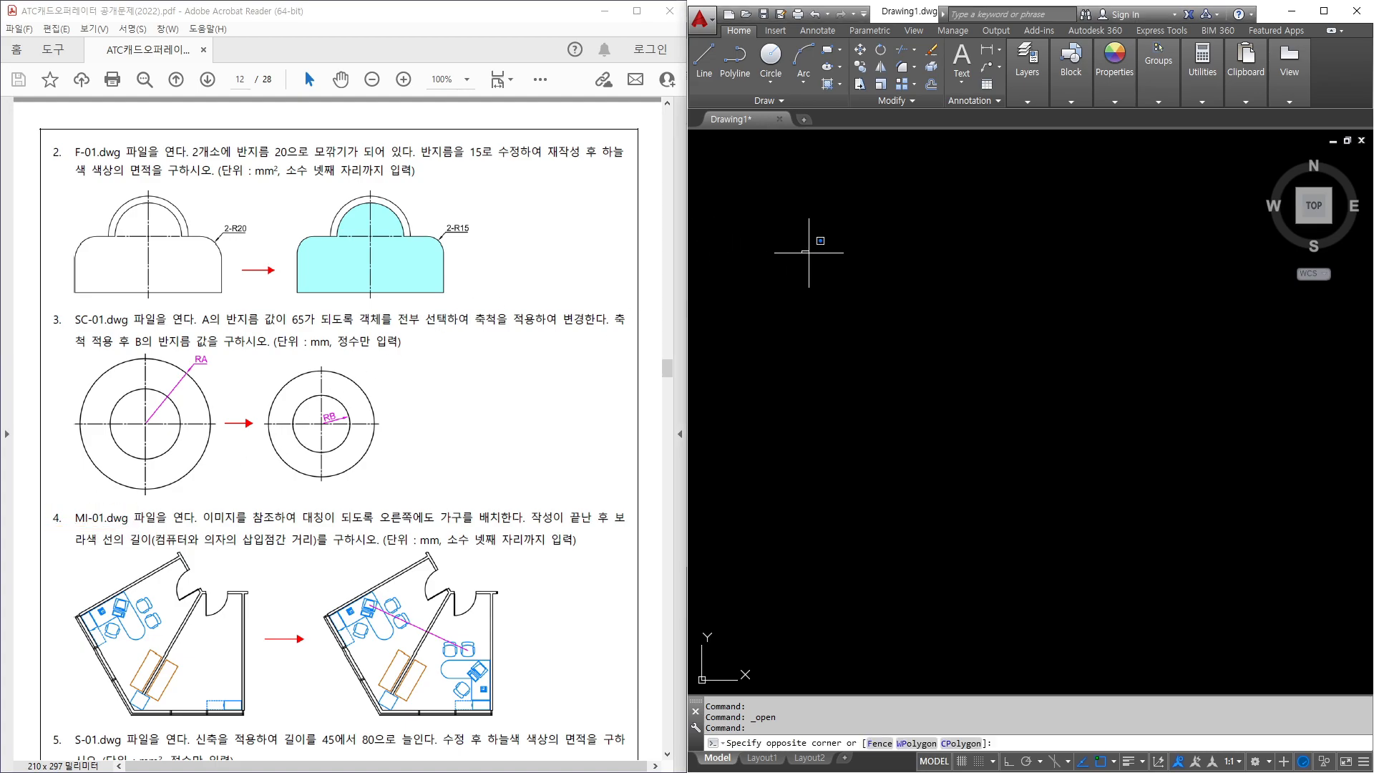
{"action": "key", "text": "ctrl+o"}
{"action": "double_click", "coordinate": [926, 424]}
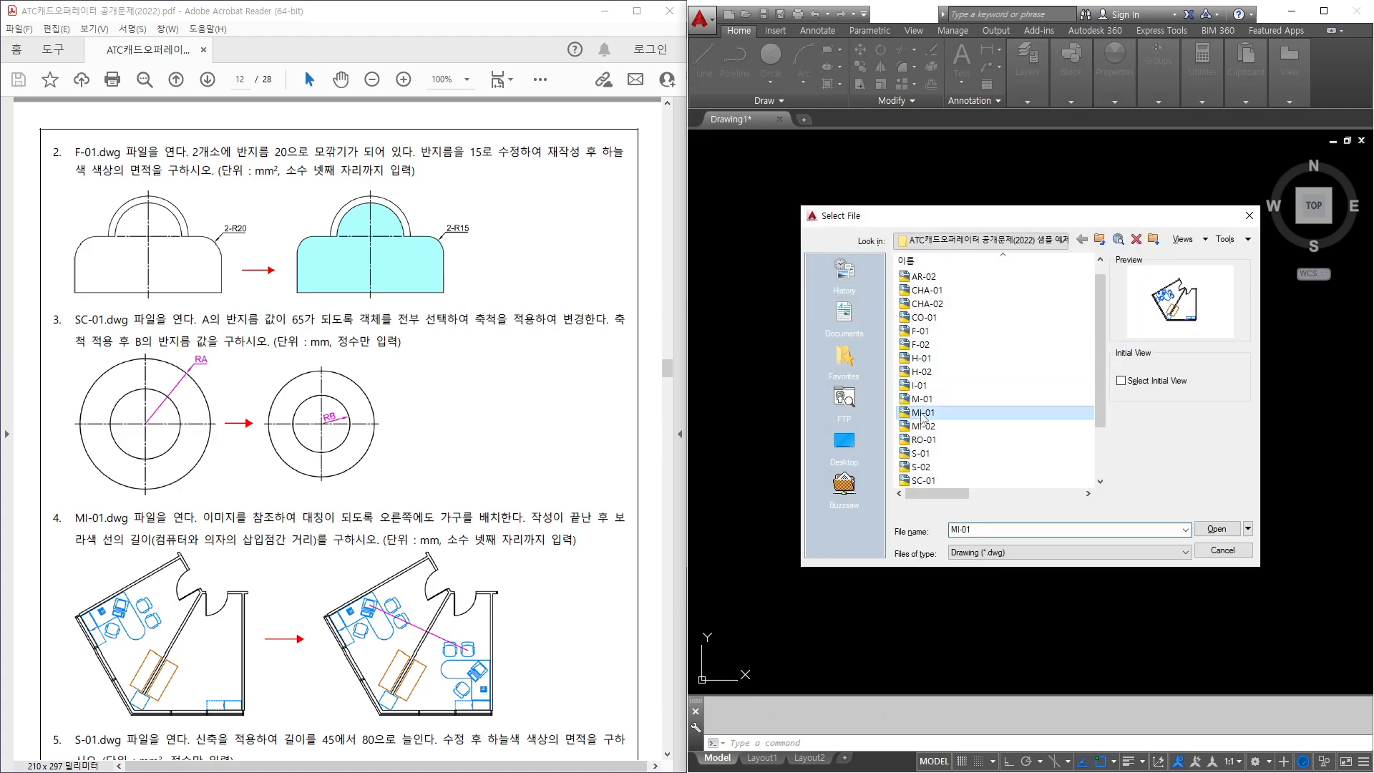
{"action": "scroll", "coordinate": [1033, 481], "scroll_direction": "up", "scroll_amount": 3}
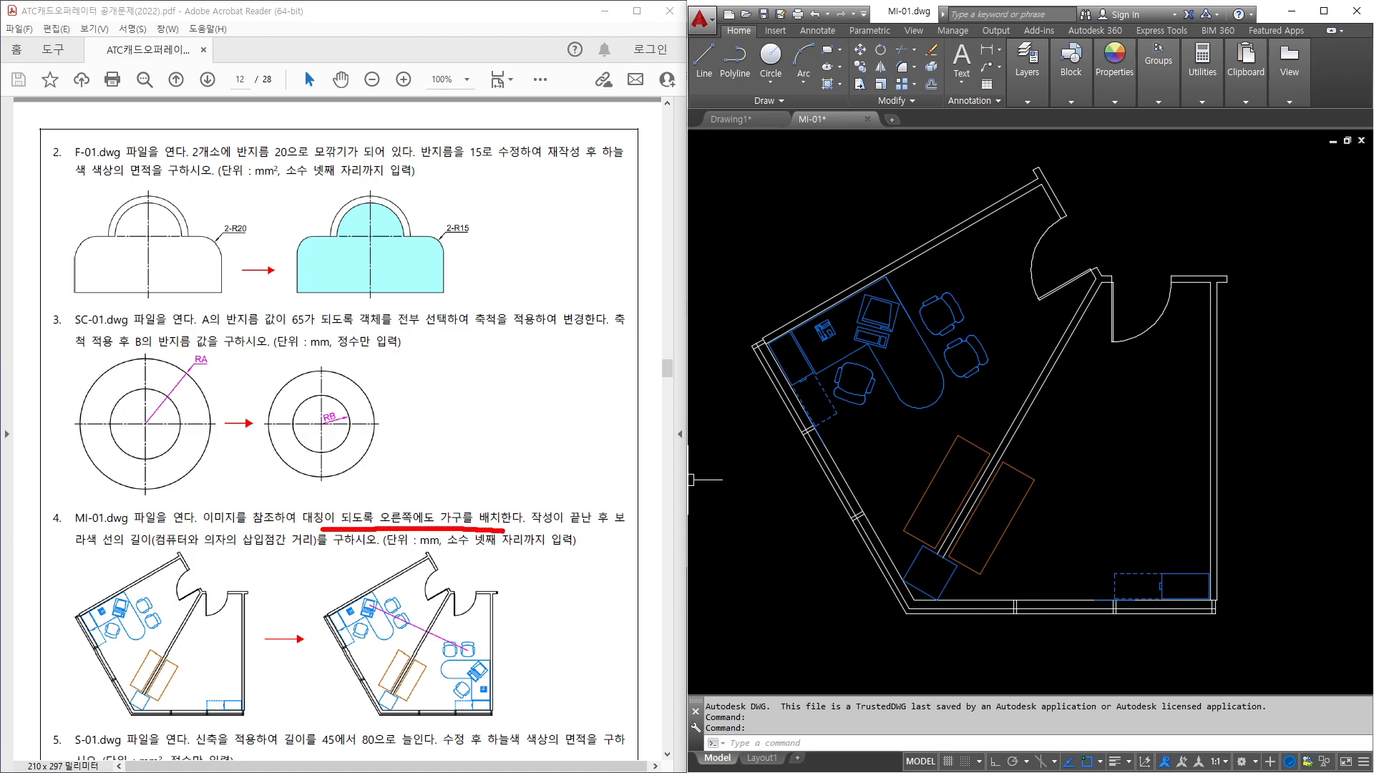
Mirror the desk, computer, telephone and three chairs into the right room about the middle axis of the square corner table, keeping the originals.
{"action": "left_click_drag", "start_coordinate": [159, 546], "coordinate": [229, 546]}
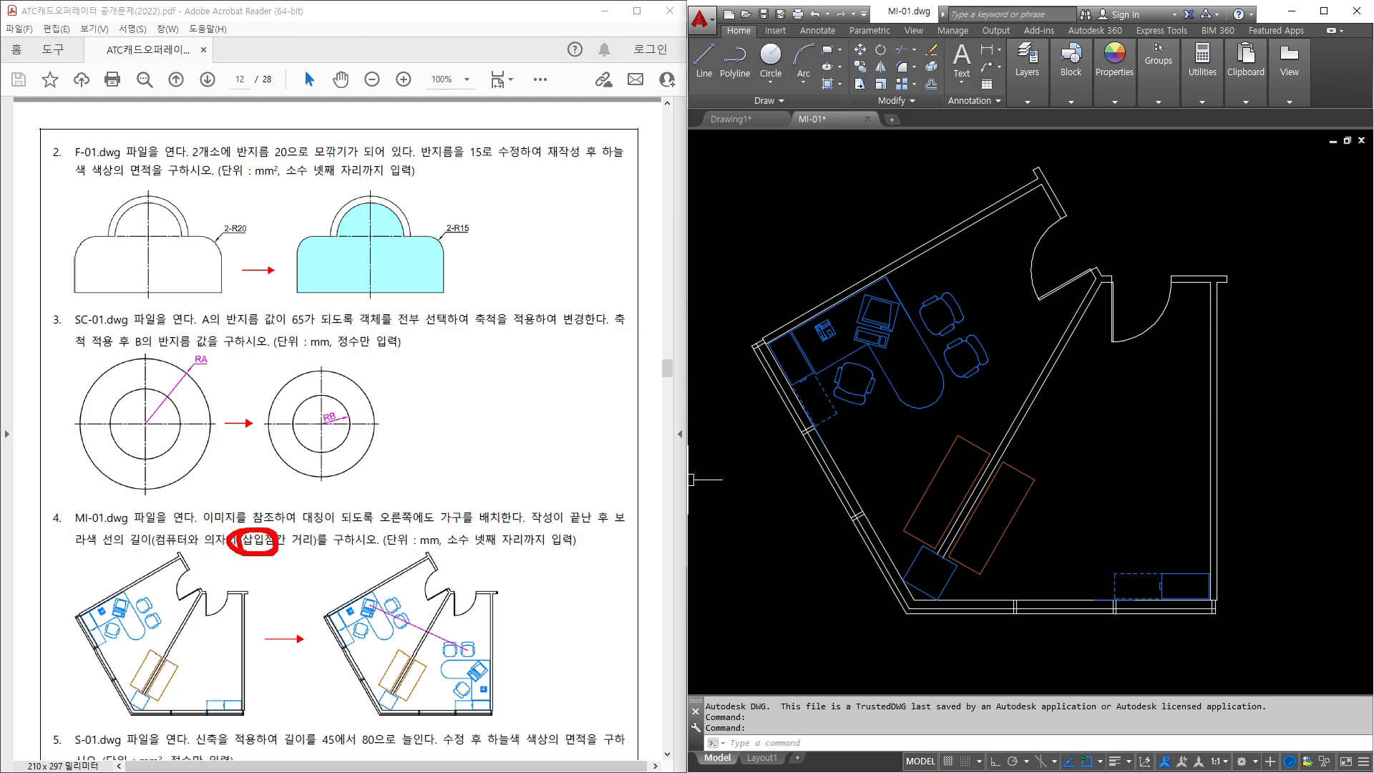
{"action": "left_click", "coordinate": [916, 405]}
{"action": "middle_click_drag", "start_coordinate": [916, 405], "coordinate": [913, 387]}
{"action": "type", "text": "mi"}
{"action": "key", "text": "Return"}
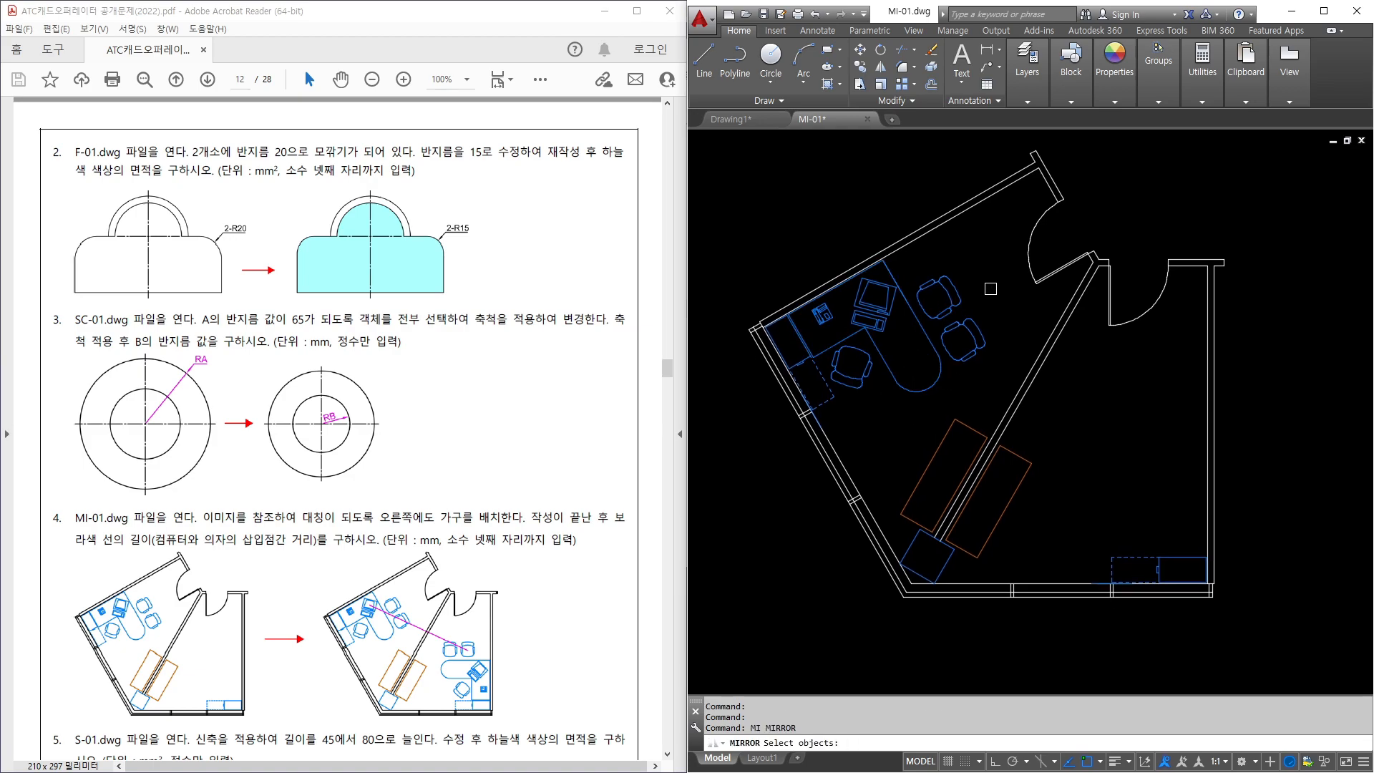
{"action": "left_click", "coordinate": [991, 271]}
{"action": "left_click", "coordinate": [804, 400]}
{"action": "left_click", "coordinate": [871, 411]}
{"action": "left_click", "coordinate": [827, 365]}
{"action": "left_click", "coordinate": [870, 434], "text": "shift"}
{"action": "left_click", "coordinate": [805, 369], "text": "shift"}
{"action": "left_click", "coordinate": [824, 314]}
{"action": "scroll", "coordinate": [847, 323], "scroll_direction": "up", "scroll_amount": 3}
{"action": "left_click", "coordinate": [865, 356]}
{"action": "left_click", "coordinate": [792, 288]}
{"action": "left_click", "coordinate": [1164, 488]}
{"action": "left_click", "coordinate": [808, 218]}
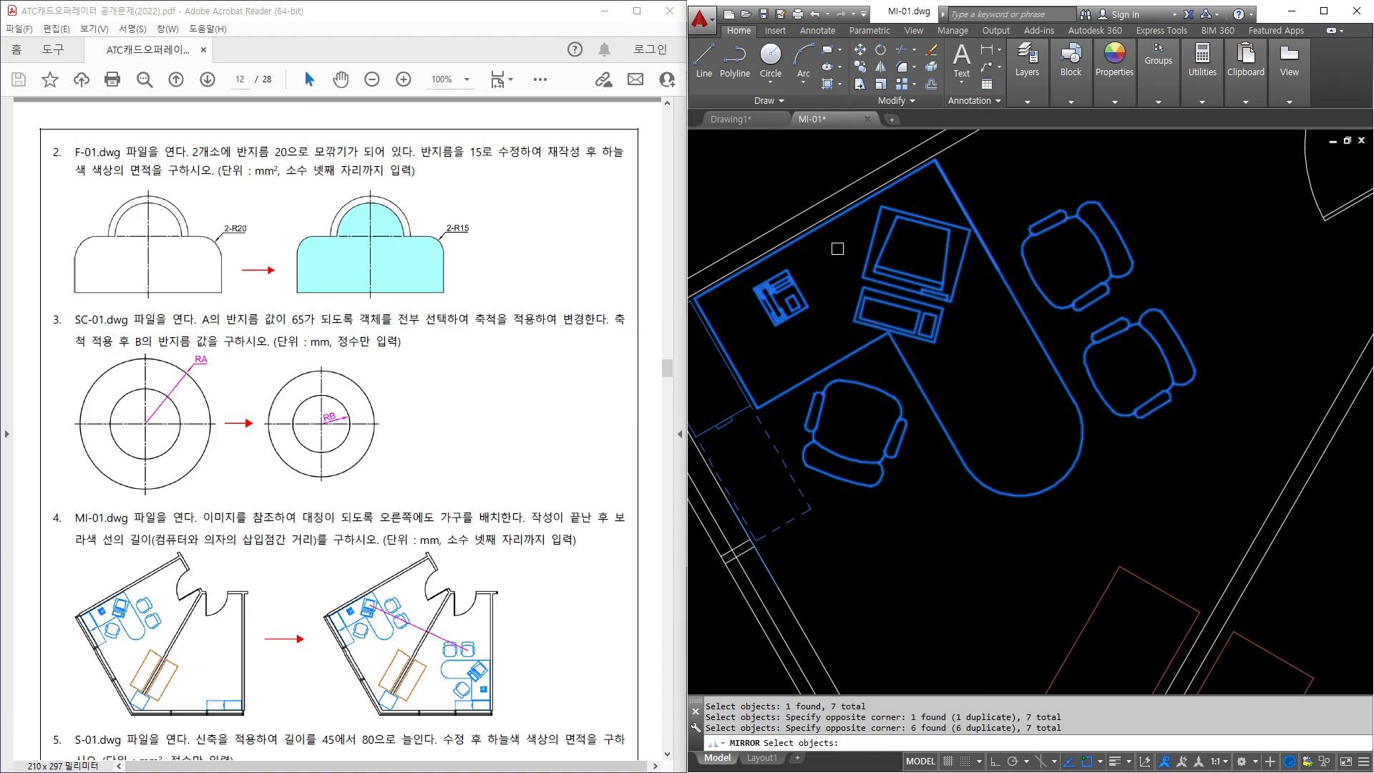
{"action": "scroll", "coordinate": [838, 248], "scroll_direction": "down", "scroll_amount": 3}
{"action": "scroll", "coordinate": [930, 620], "scroll_direction": "up", "scroll_amount": 1}
{"action": "key", "text": "Return"}
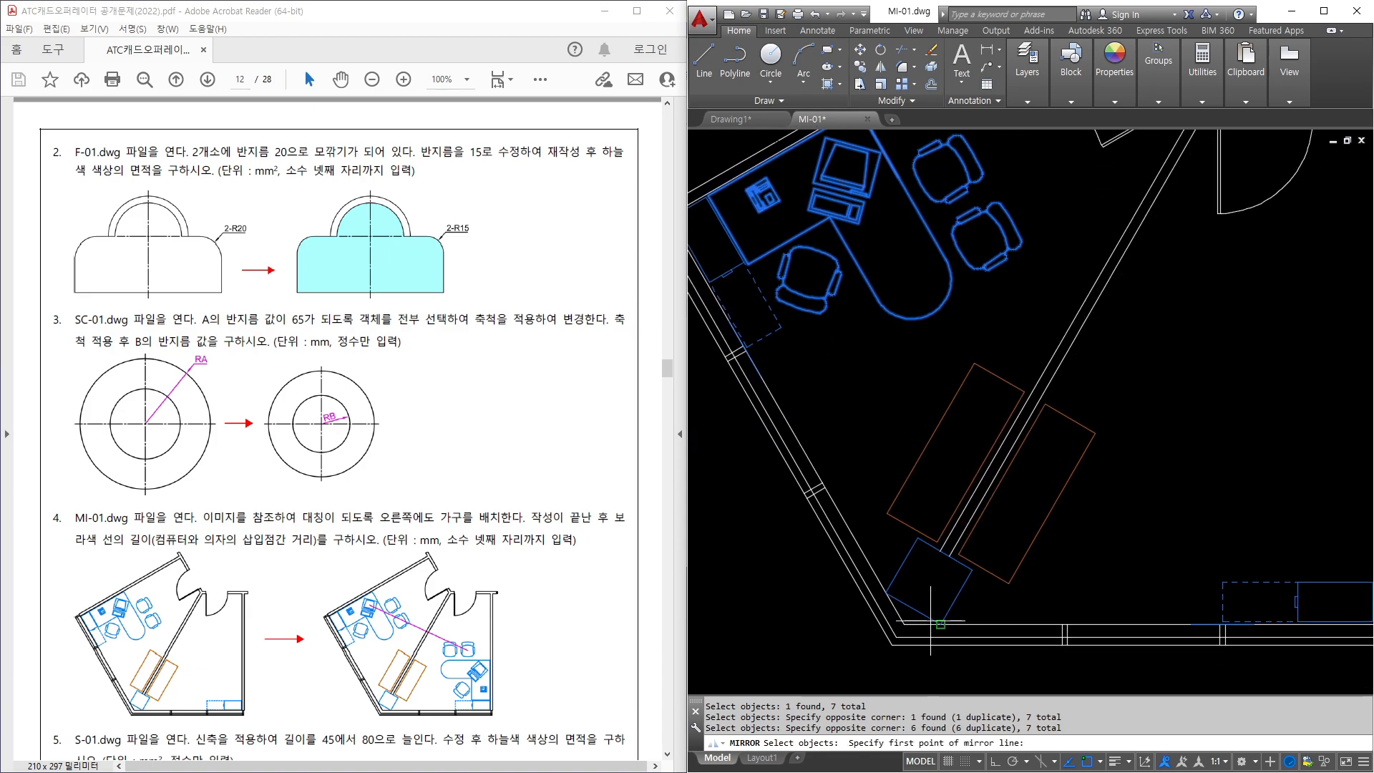
{"action": "left_click", "coordinate": [915, 608]}
{"action": "scroll", "coordinate": [925, 603], "scroll_direction": "up", "scroll_amount": 2}
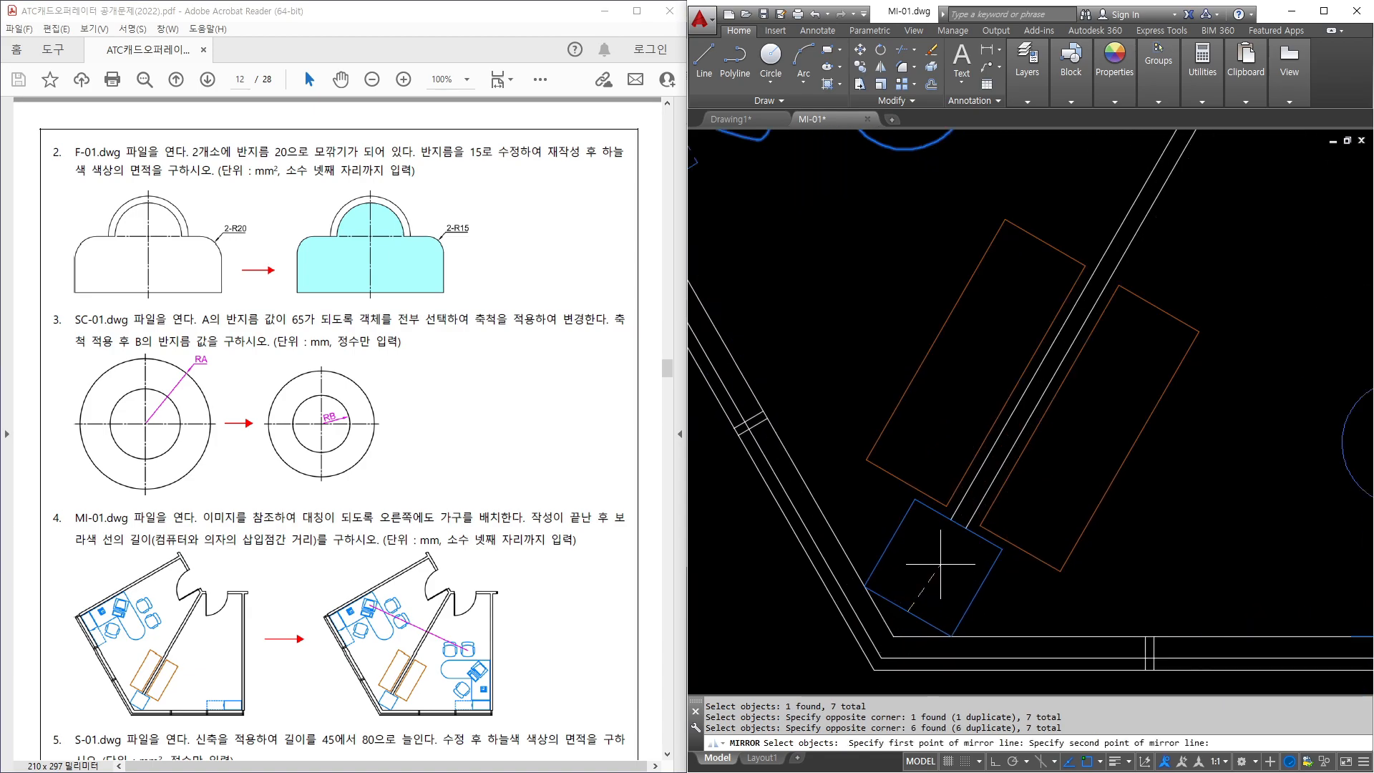
{"action": "left_click", "coordinate": [924, 543]}
{"action": "key", "text": "Return"}
{"action": "scroll", "coordinate": [974, 513], "scroll_direction": "down", "scroll_amount": 3}
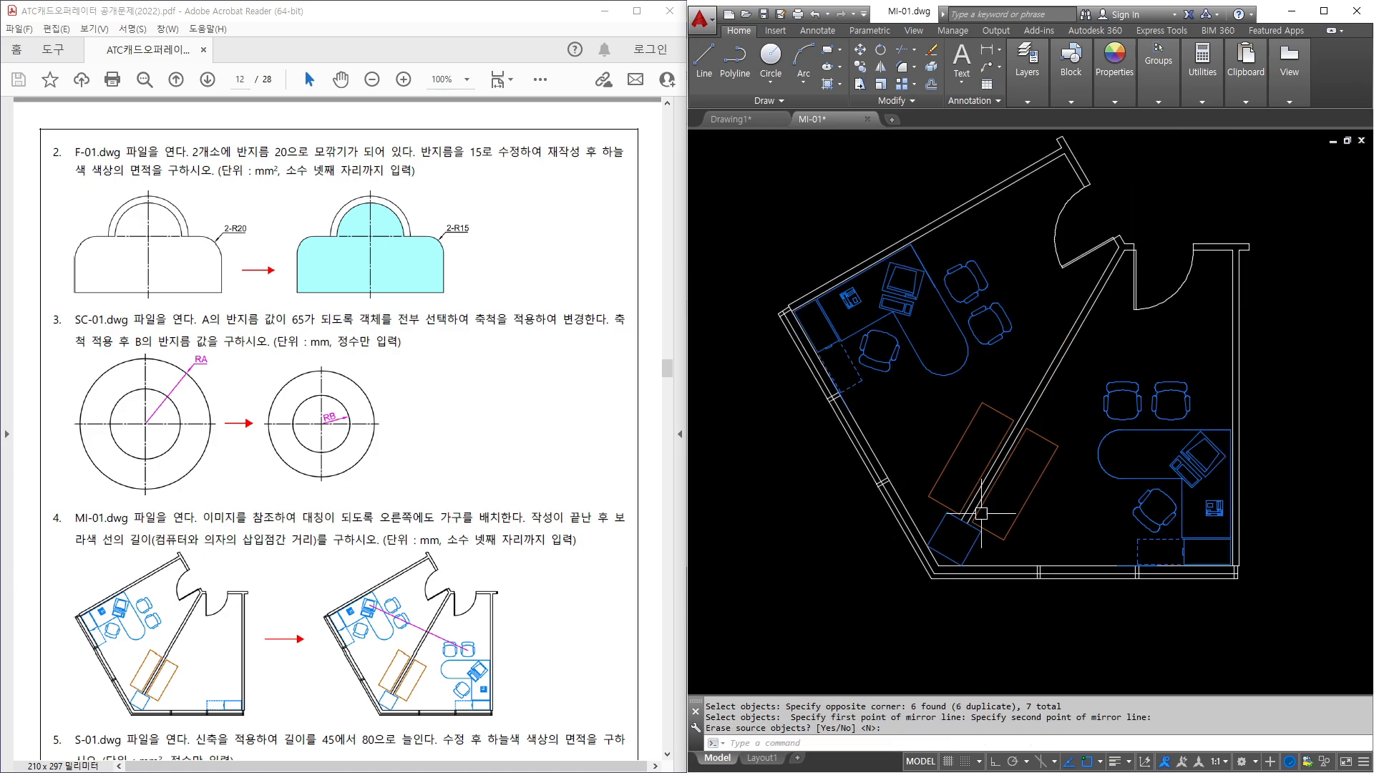
With ortho off, draw a line from the left room's computer insertion point to the insertion point of the rightmost chair above the mirrored desk.
{"action": "middle_click_drag", "start_coordinate": [975, 513], "coordinate": [925, 538]}
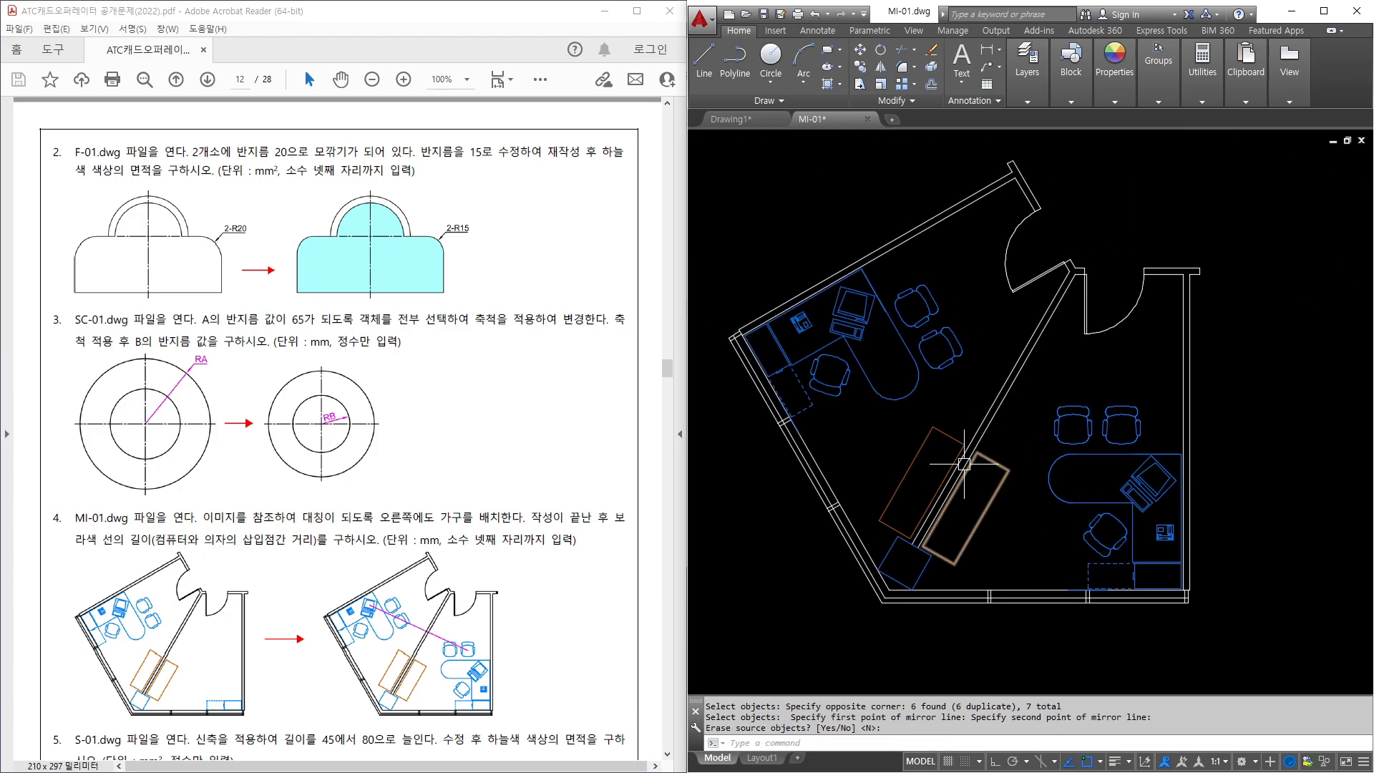
{"action": "scroll", "coordinate": [955, 466], "scroll_direction": "up", "scroll_amount": 2}
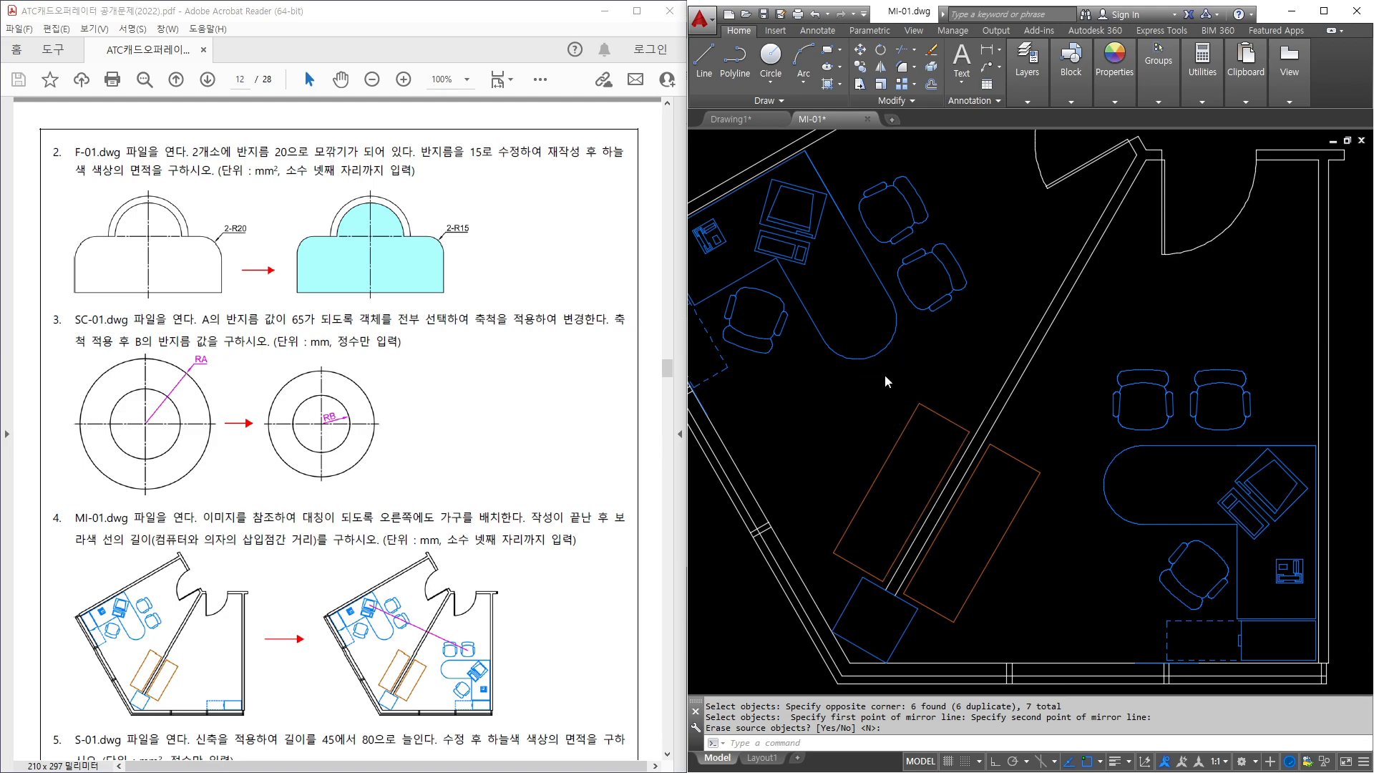
{"action": "mouse_move", "coordinate": [791, 211]}
{"action": "left_mouse_down"}
{"action": "mouse_move", "coordinate": [1159, 343]}
{"action": "mouse_move", "coordinate": [1222, 404]}
{"action": "left_mouse_up"}
{"action": "key", "text": "Escape"}
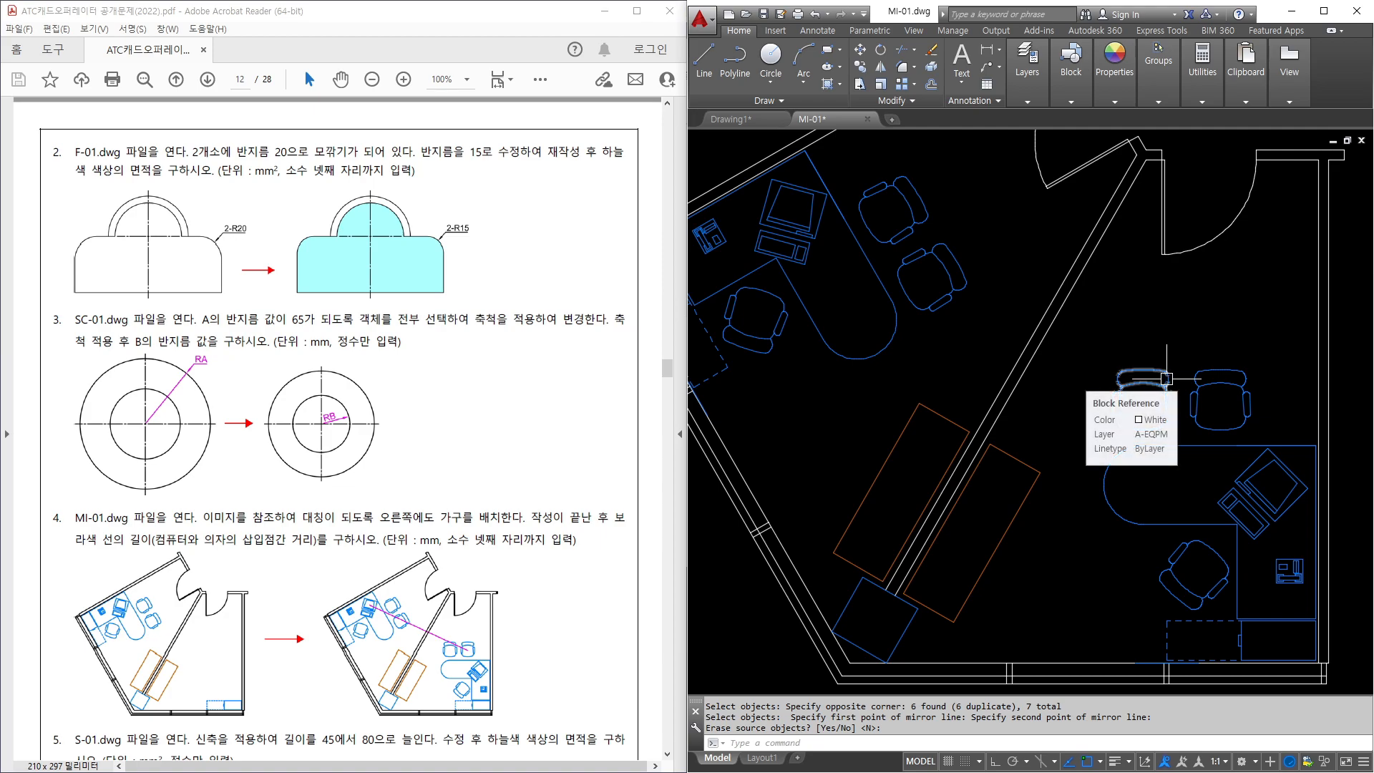
{"action": "type", "text": "1"}
{"action": "key", "text": "Return"}
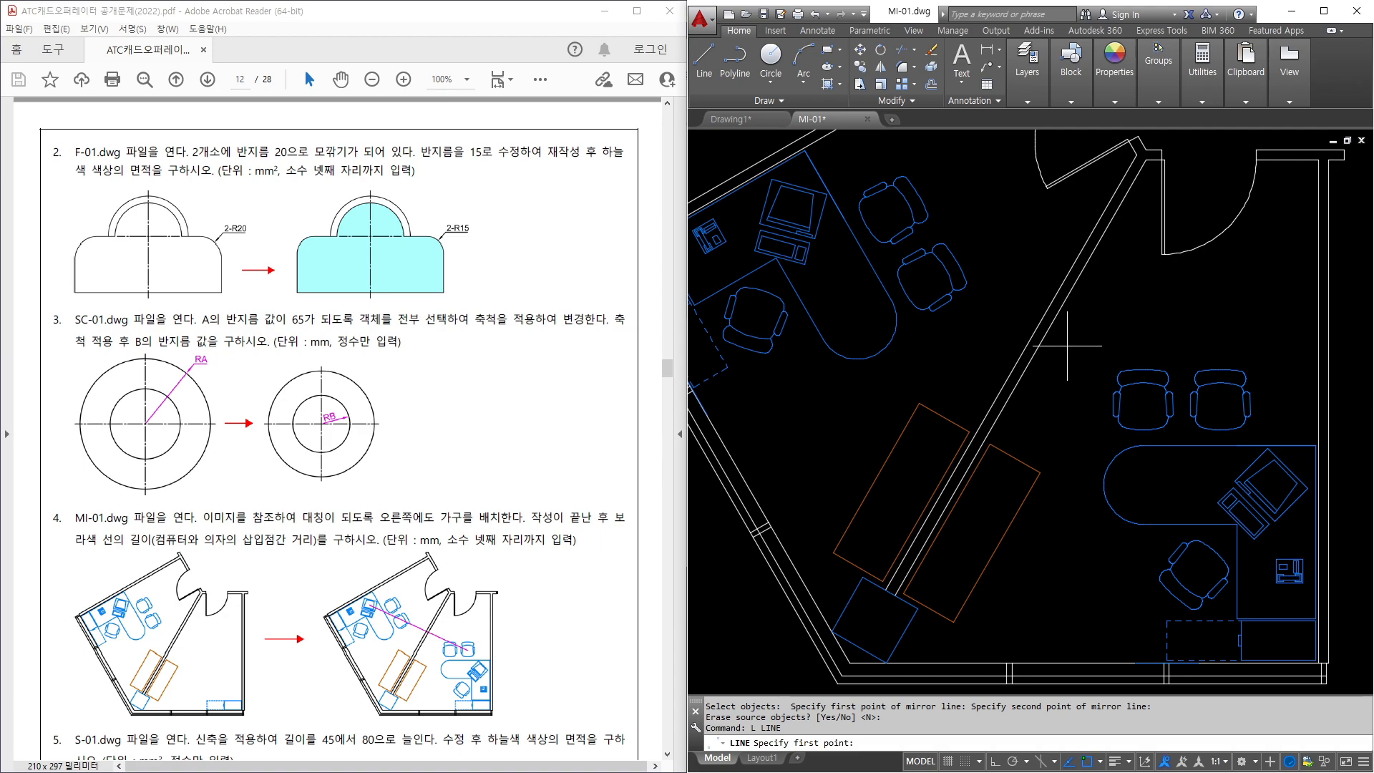
{"action": "key", "text": "F8"}
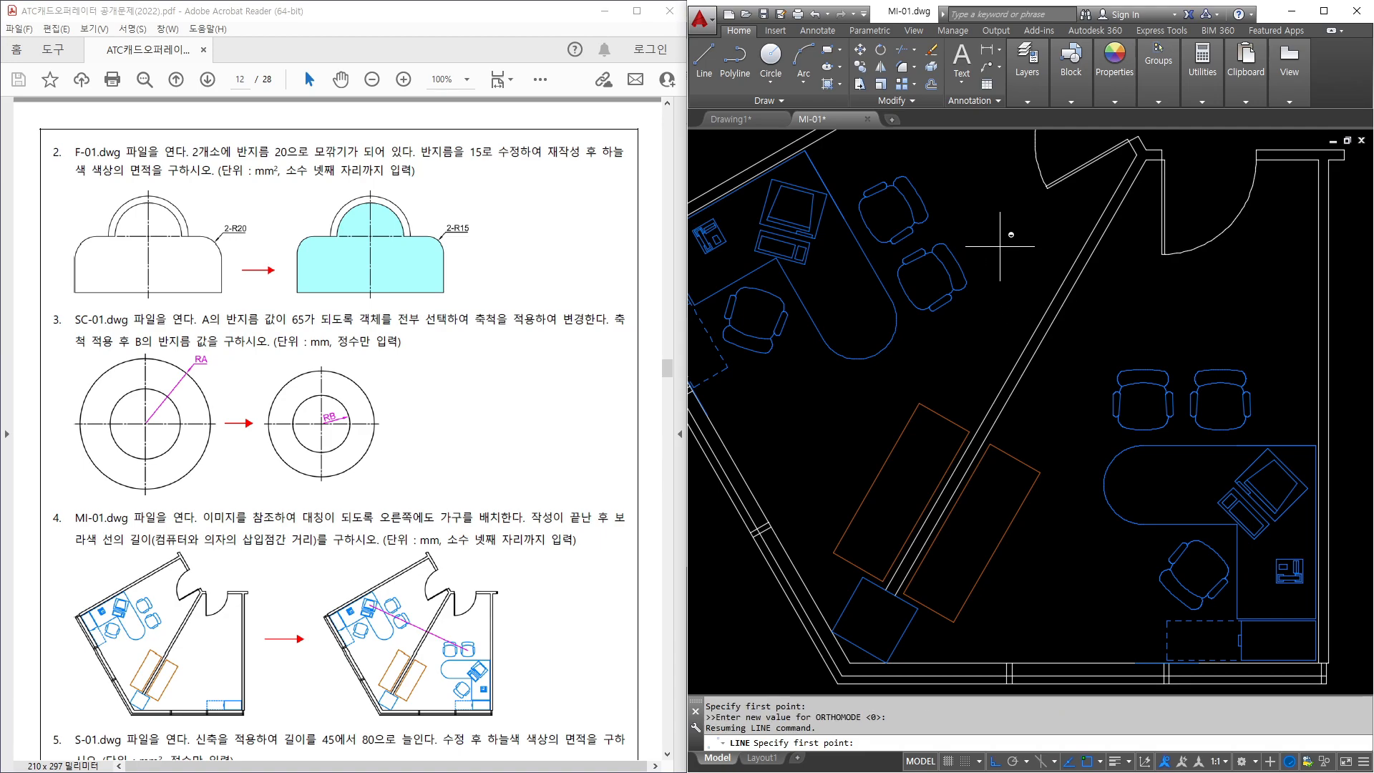
{"action": "right_click", "coordinate": [1001, 248], "text": "shift"}
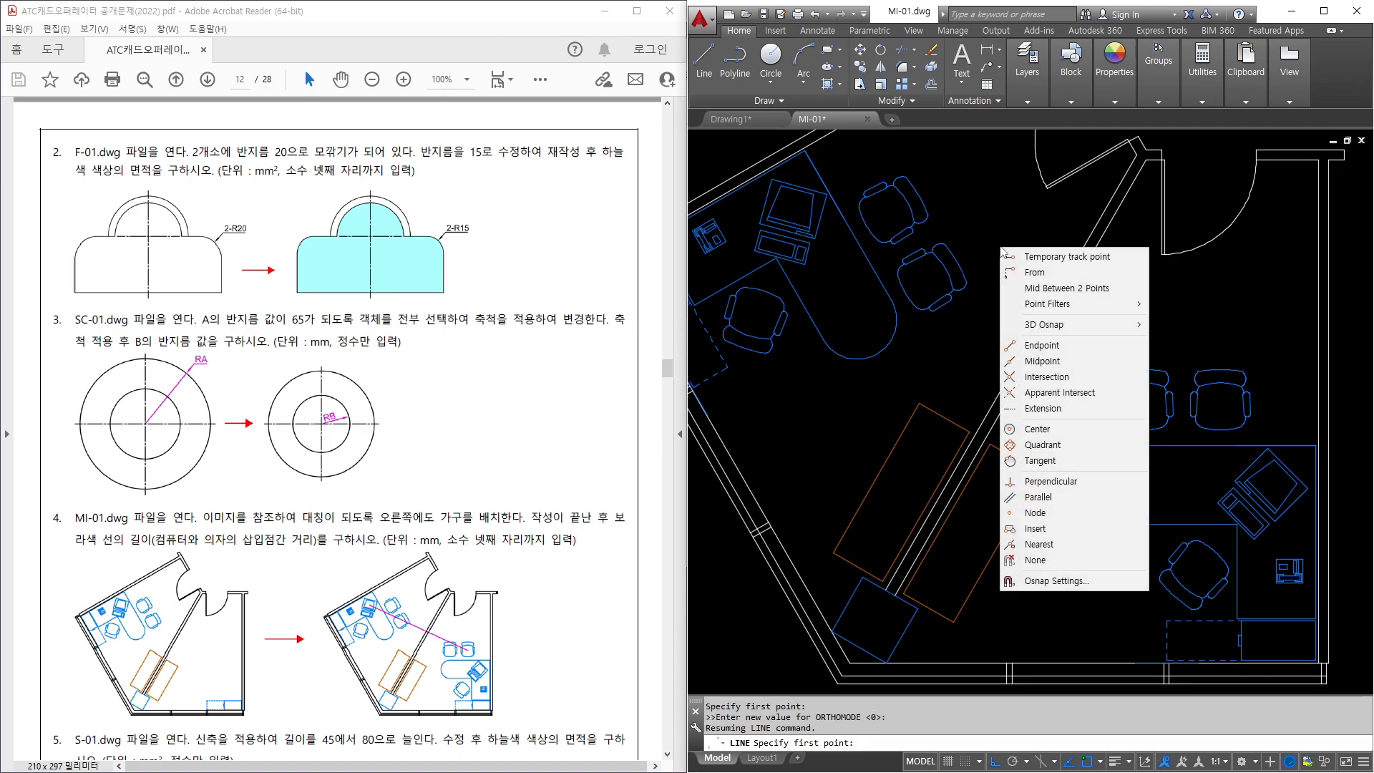
{"action": "left_click", "coordinate": [1039, 531]}
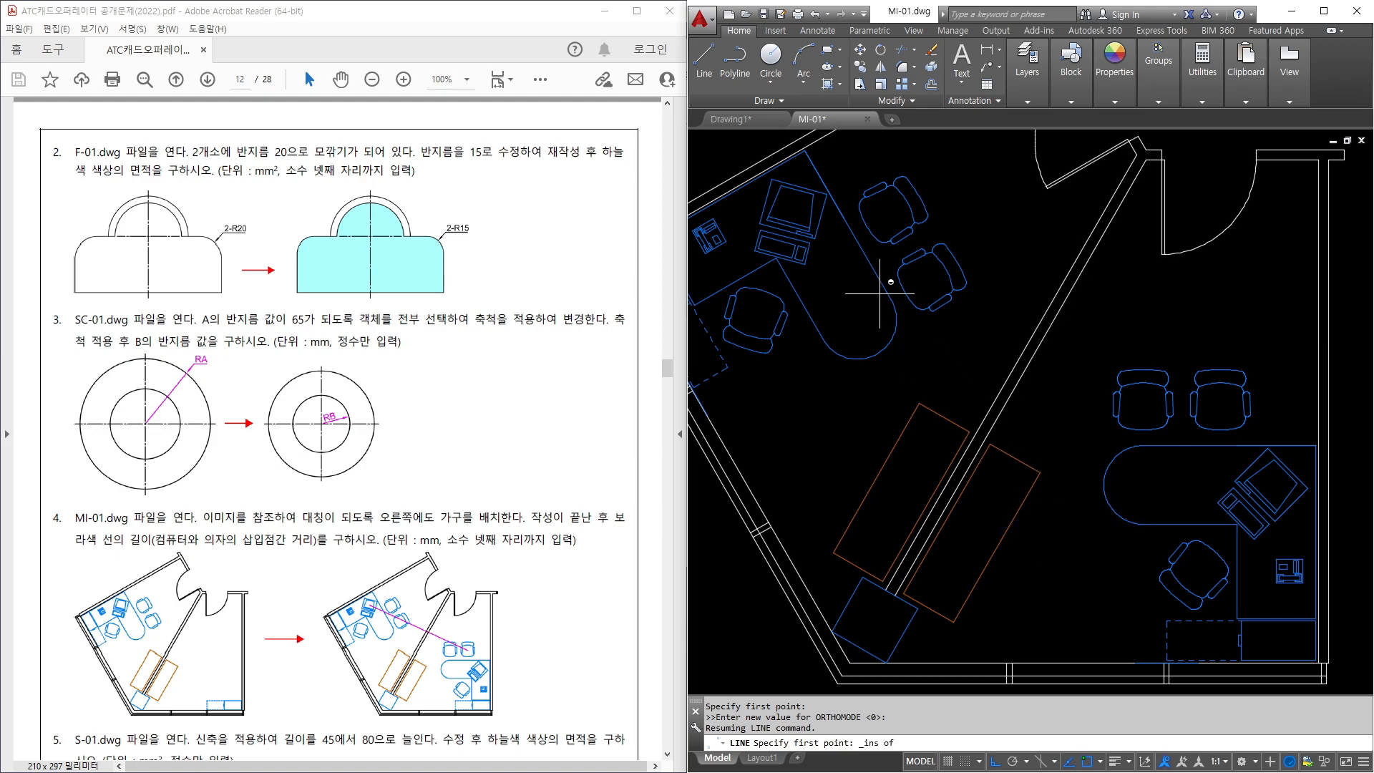
{"action": "left_click", "coordinate": [812, 228]}
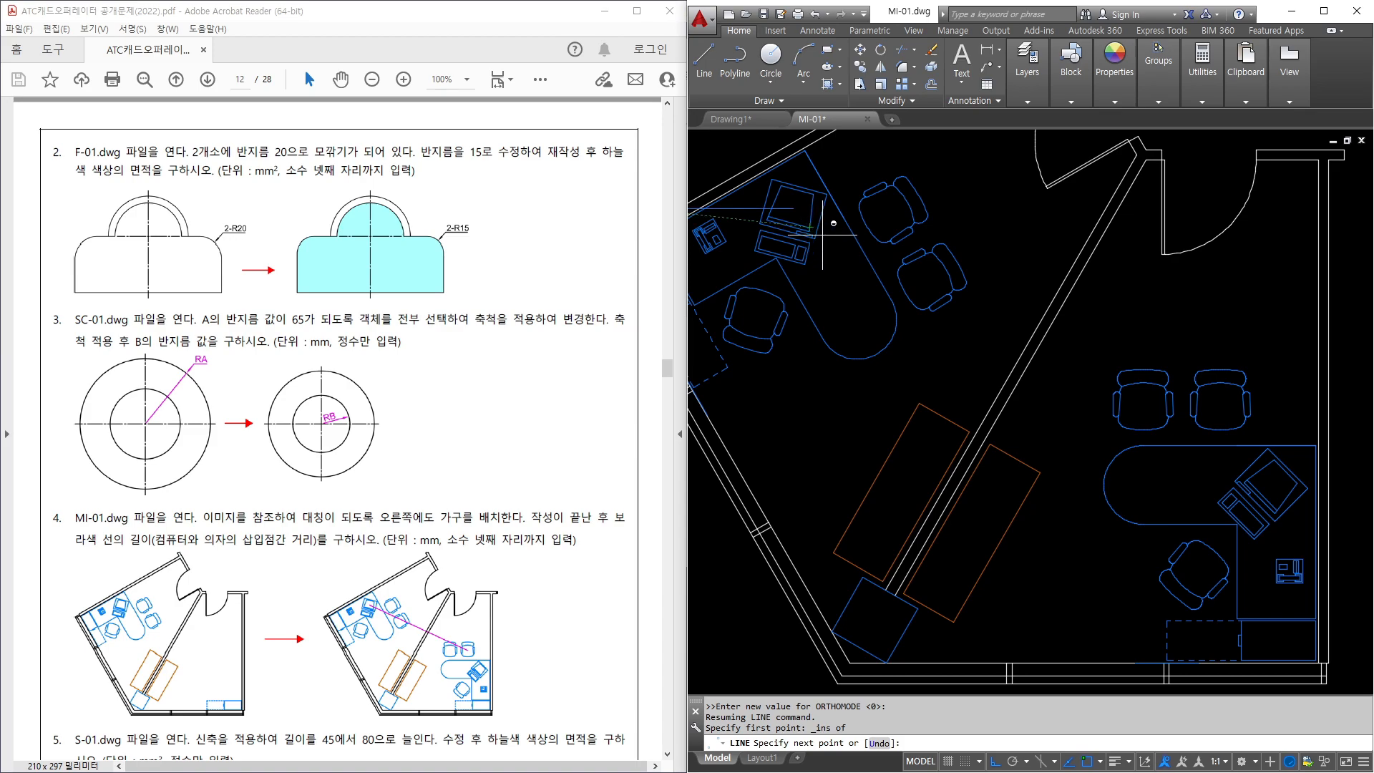
{"action": "right_click", "coordinate": [1146, 299], "text": "shift"}
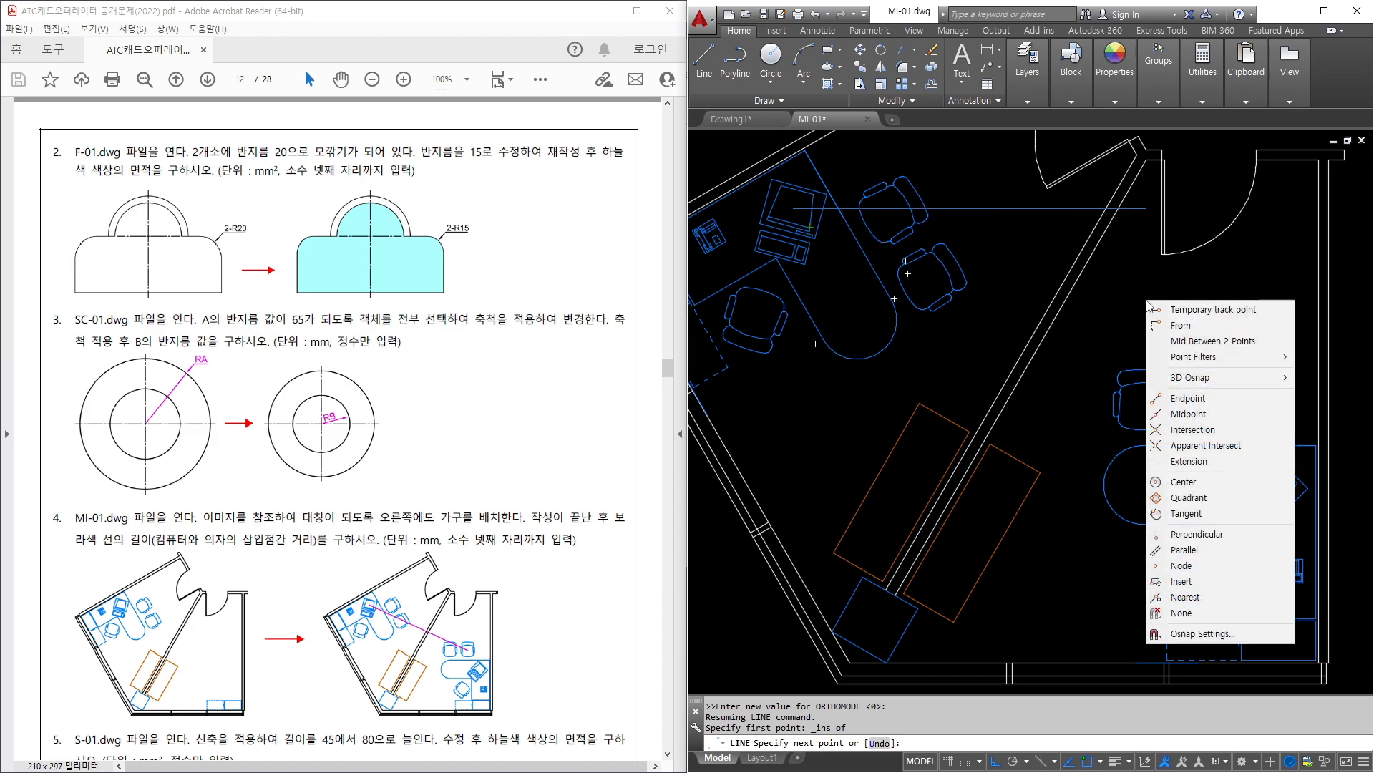
{"action": "left_click", "coordinate": [1180, 588]}
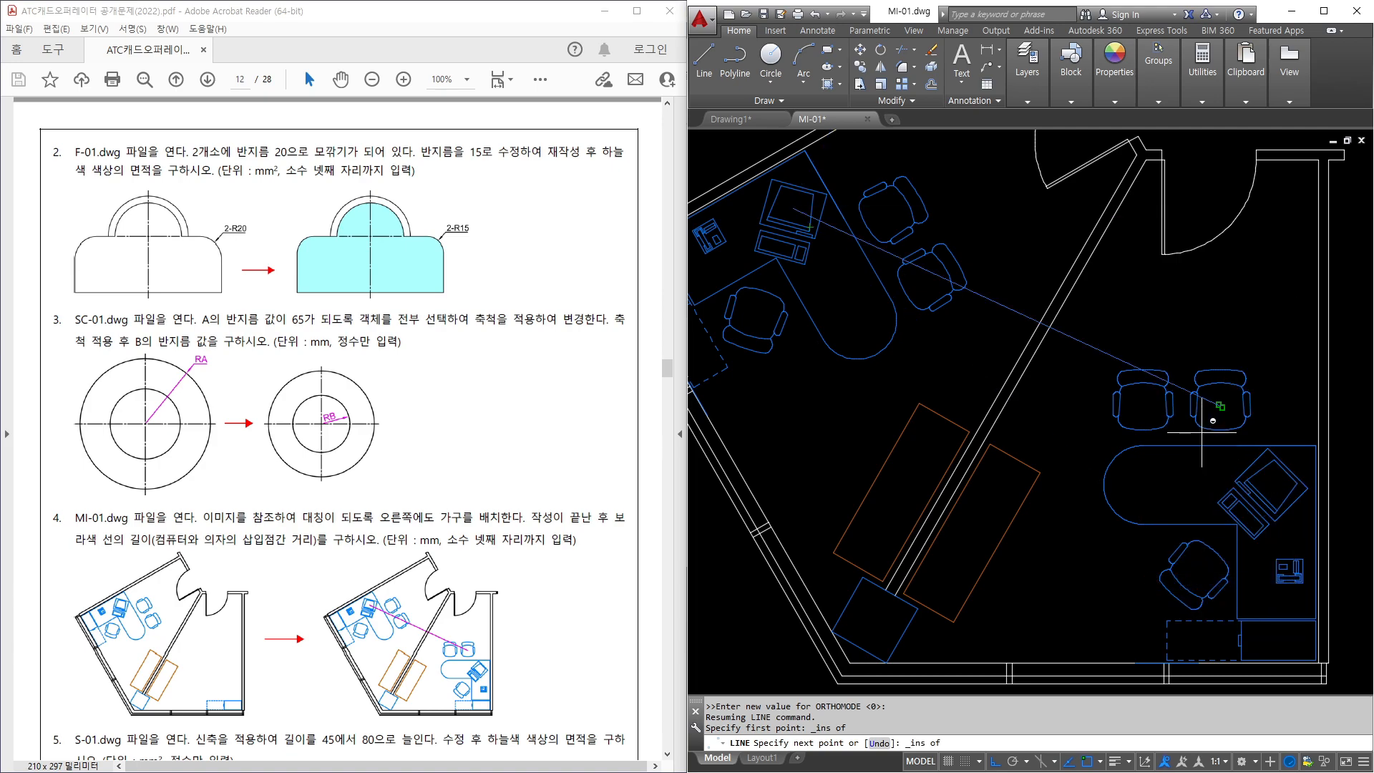
{"action": "key", "text": "Escape"}
{"action": "key", "text": "Escape"}
{"action": "key", "text": "Escape"}
Inspect the properties of the line between computer and chair to read its length.
{"action": "left_click", "coordinate": [1082, 339]}
{"action": "right_click", "coordinate": [1082, 338]}
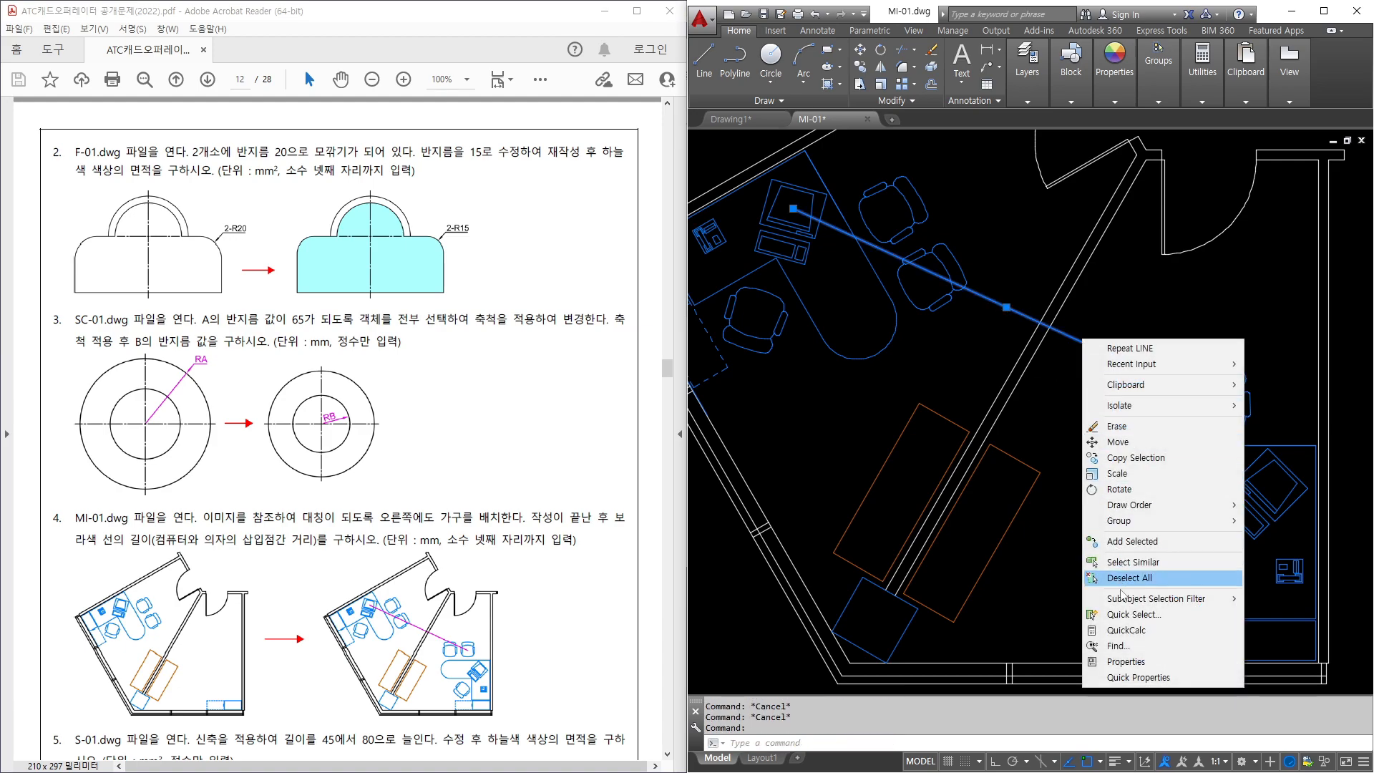
{"action": "left_click", "coordinate": [1120, 661]}
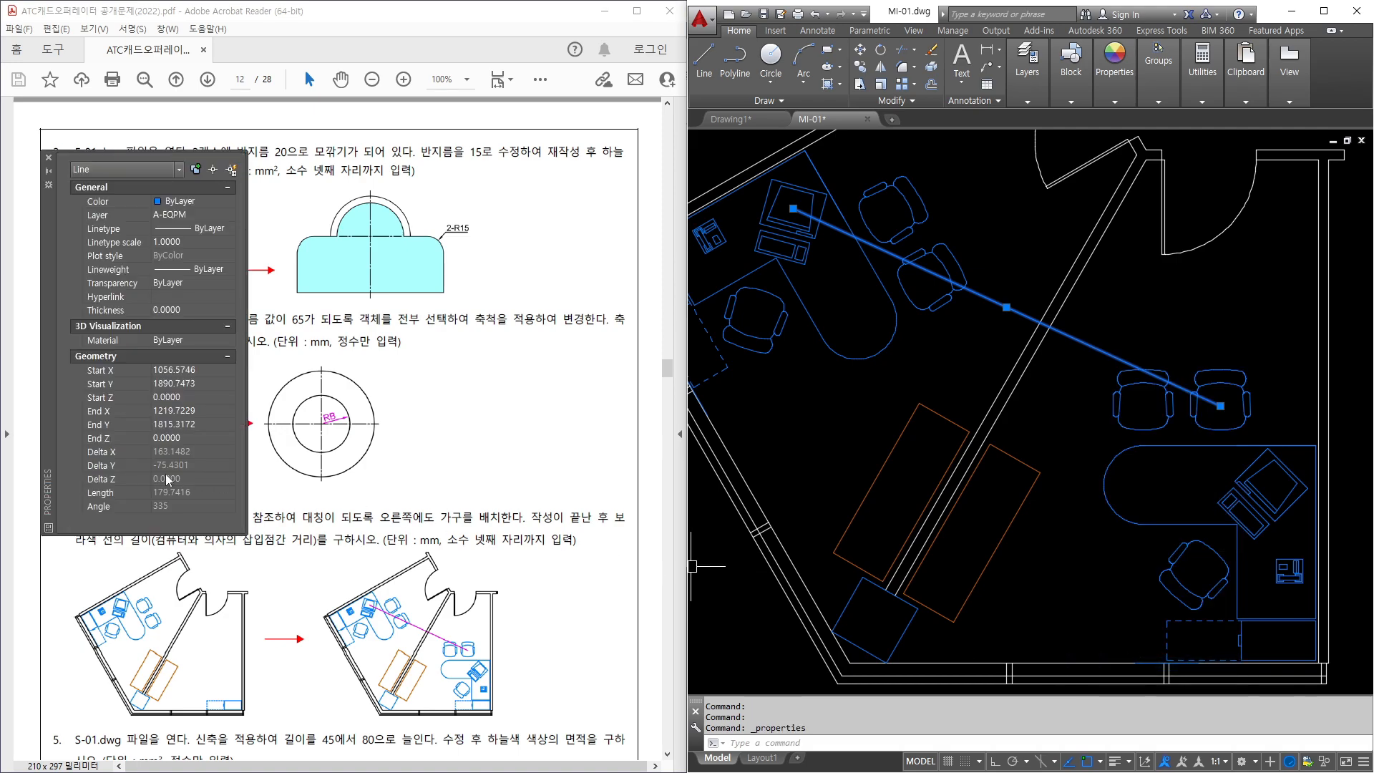
{"action": "left_click_drag", "start_coordinate": [77, 485], "coordinate": [216, 502]}
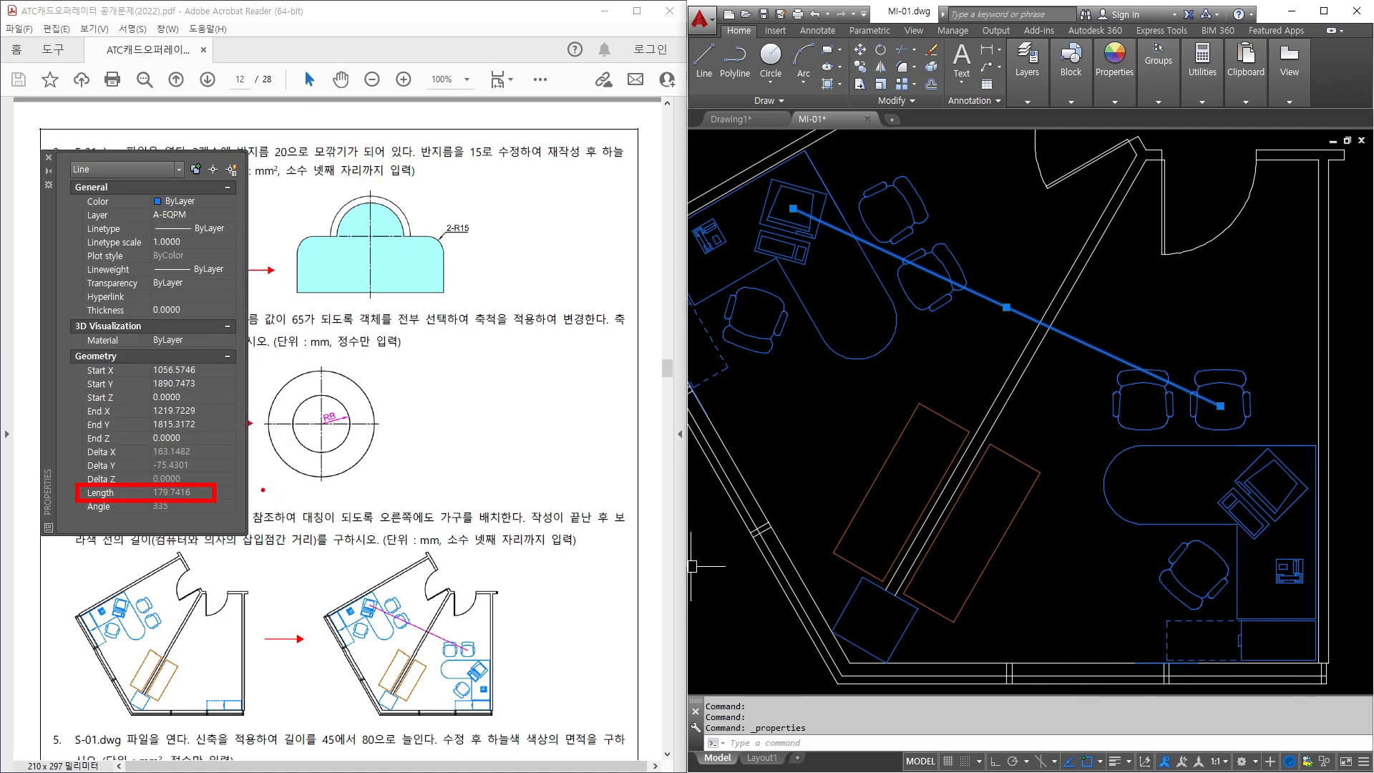
{"action": "left_click", "coordinate": [48, 157]}
Close MI-01.dwg and open S-01.dwg for problem 5.
{"action": "scroll", "coordinate": [530, 505], "scroll_direction": "down", "scroll_amount": 10}
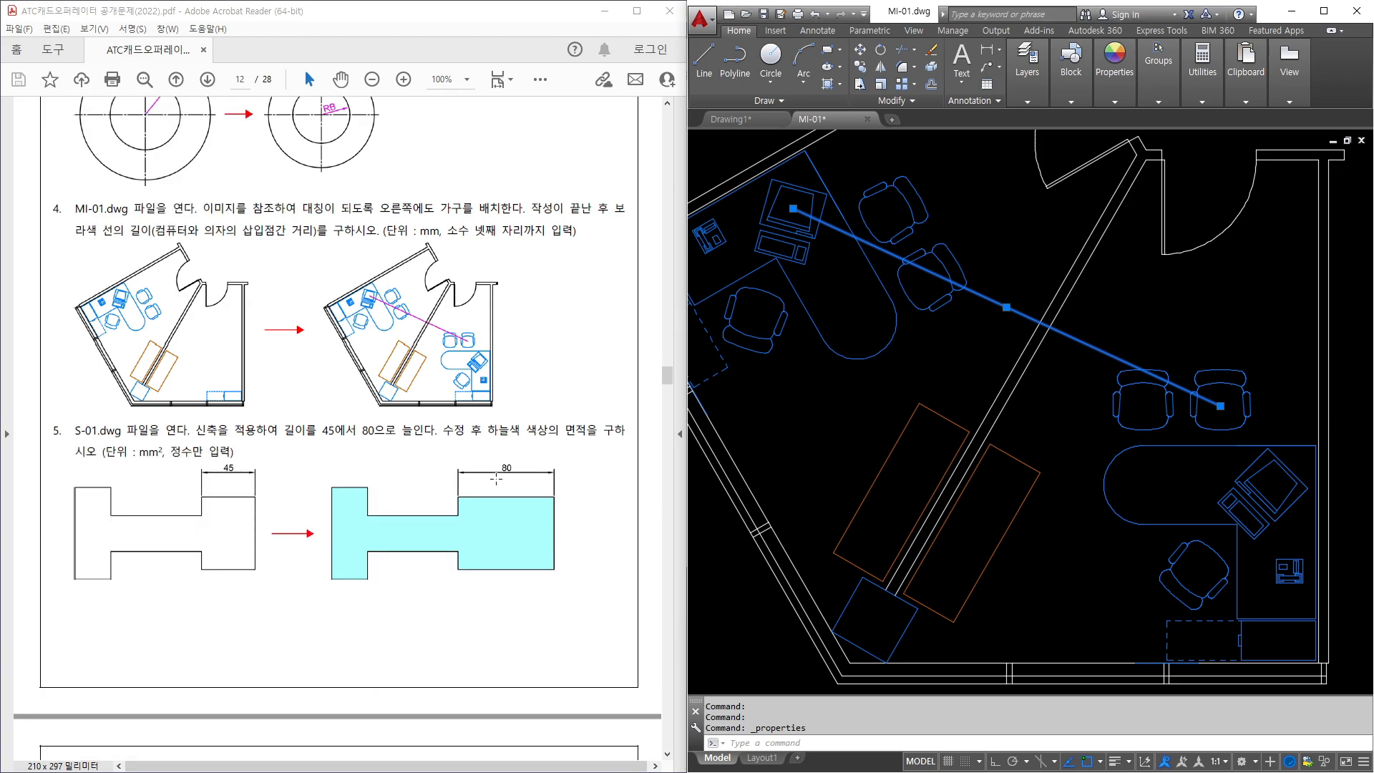
{"action": "scroll", "coordinate": [486, 459], "scroll_direction": "down", "scroll_amount": 1}
{"action": "key", "text": "Escape"}
{"action": "key", "text": "Escape"}
{"action": "left_click", "coordinate": [867, 119]}
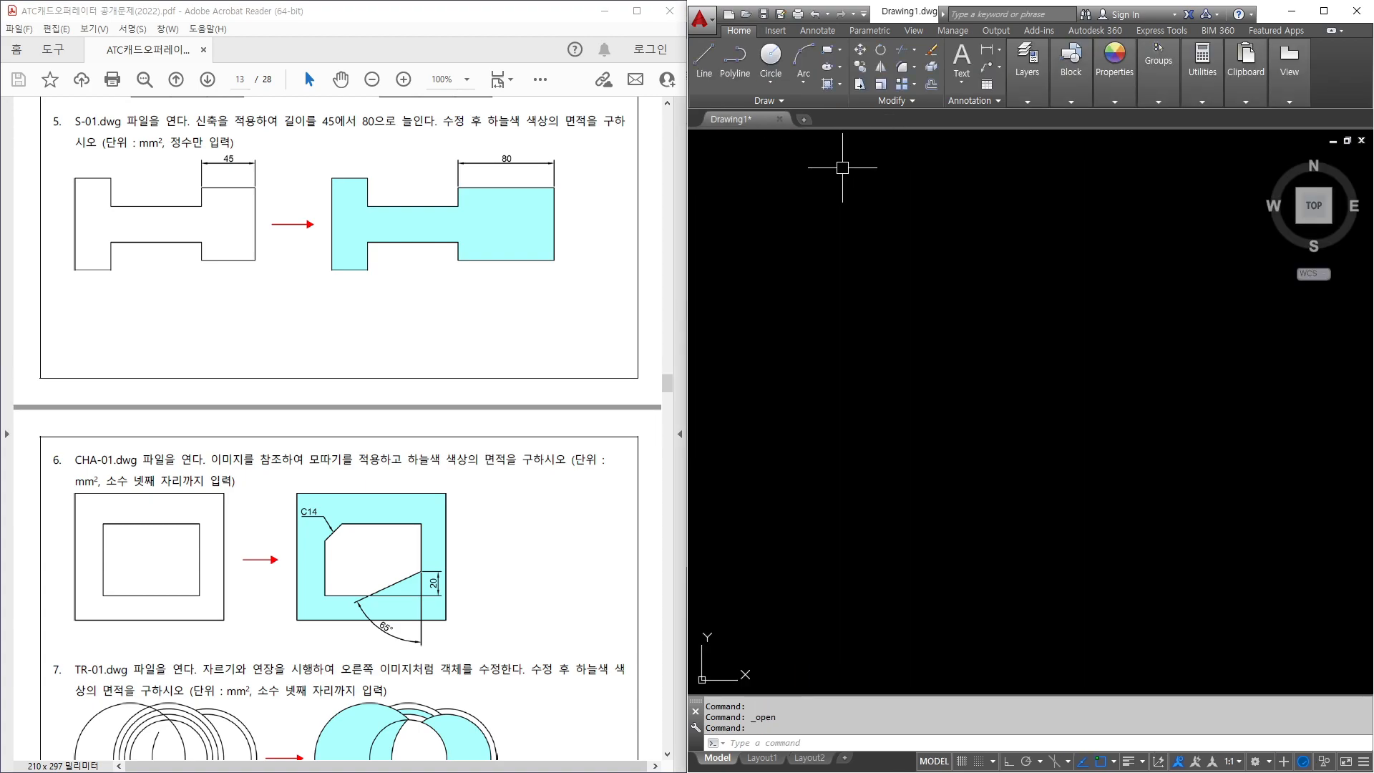
{"action": "mouse_move", "coordinate": [84, 136]}
{"action": "left_mouse_down"}
{"action": "mouse_move", "coordinate": [36, 126]}
{"action": "mouse_move", "coordinate": [81, 114]}
{"action": "left_mouse_up"}
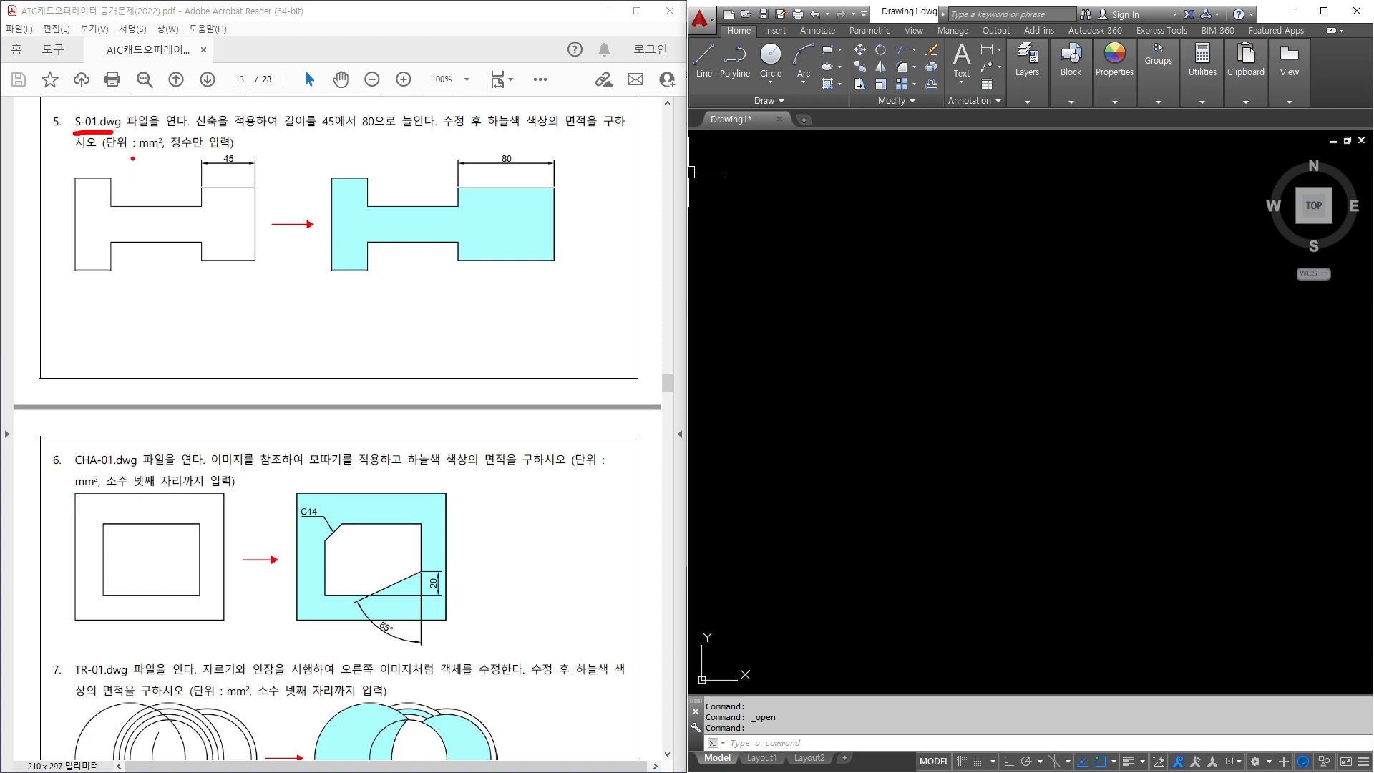
{"action": "key", "text": "ctrl+o"}
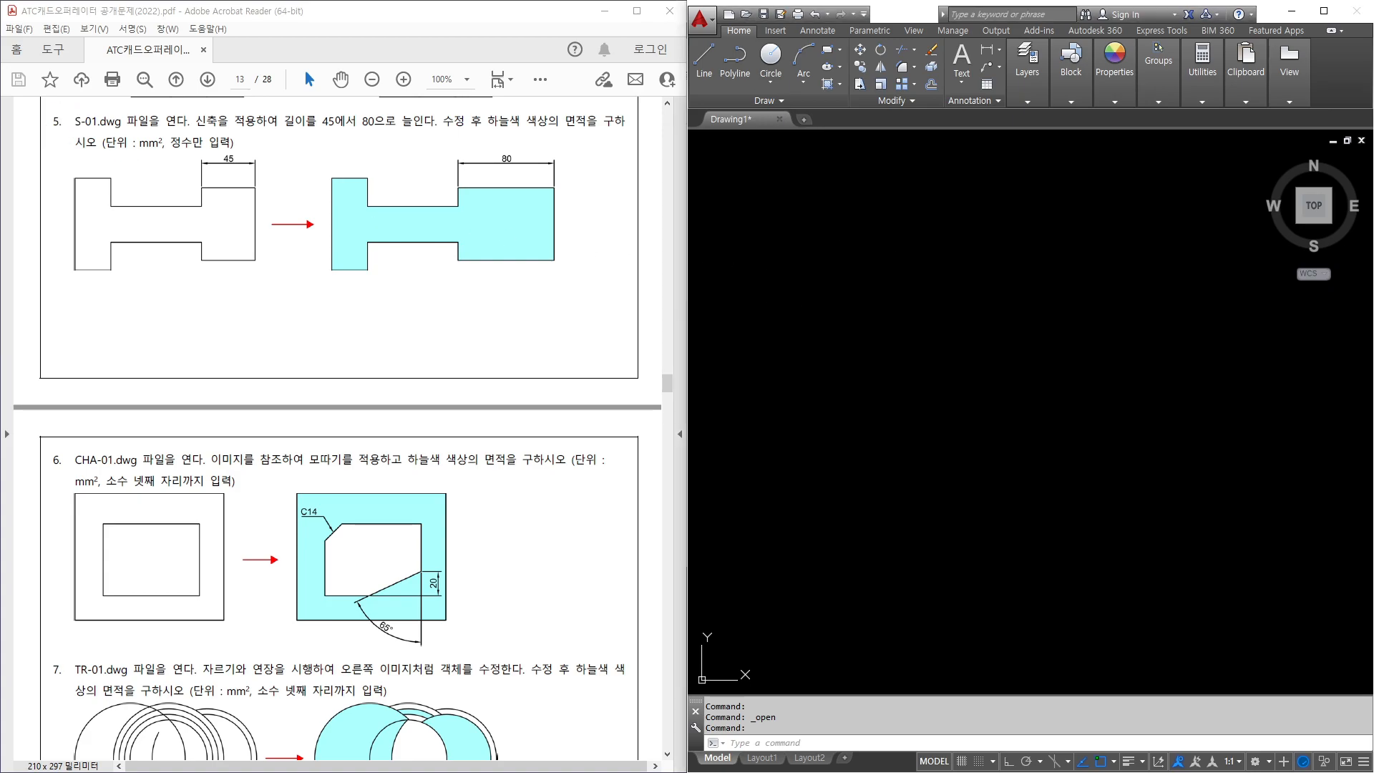
{"action": "double_click", "coordinate": [921, 466]}
{"action": "scroll", "coordinate": [1038, 460], "scroll_direction": "up", "scroll_amount": 4}
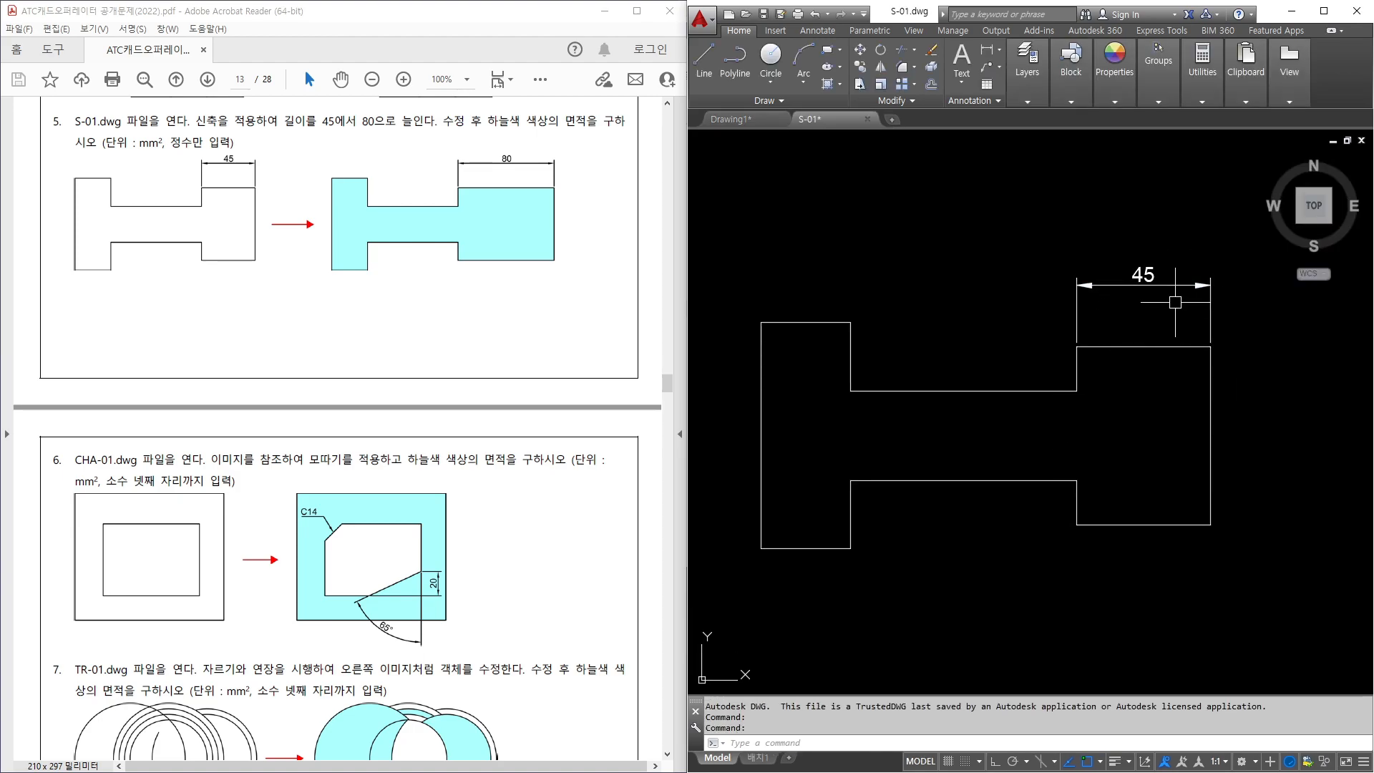
Stretch the right end of the outline together with its dimension 35 mm horizontally to the right, with ortho on.
{"action": "scroll", "coordinate": [902, 297], "scroll_direction": "down", "scroll_amount": 2}
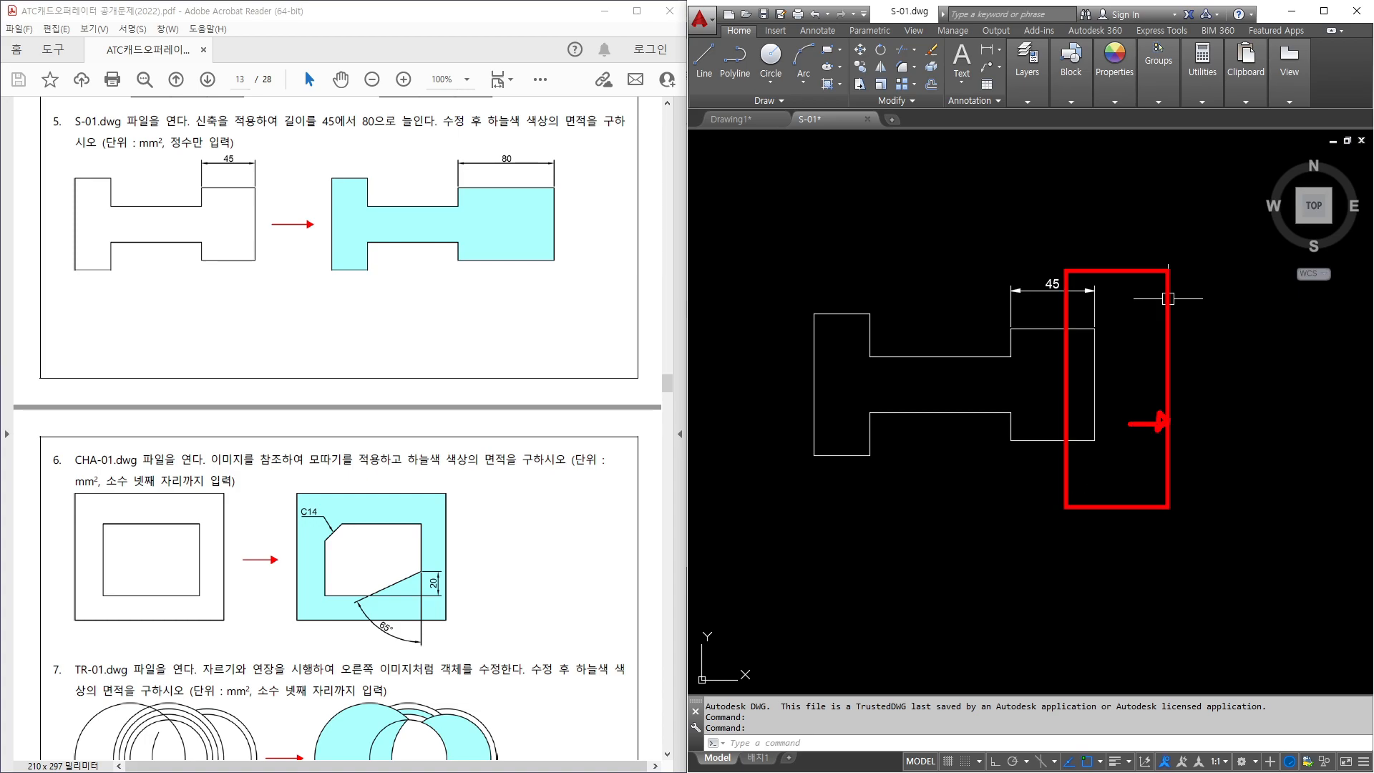
{"action": "type", "text": "s"}
{"action": "key", "text": "Return"}
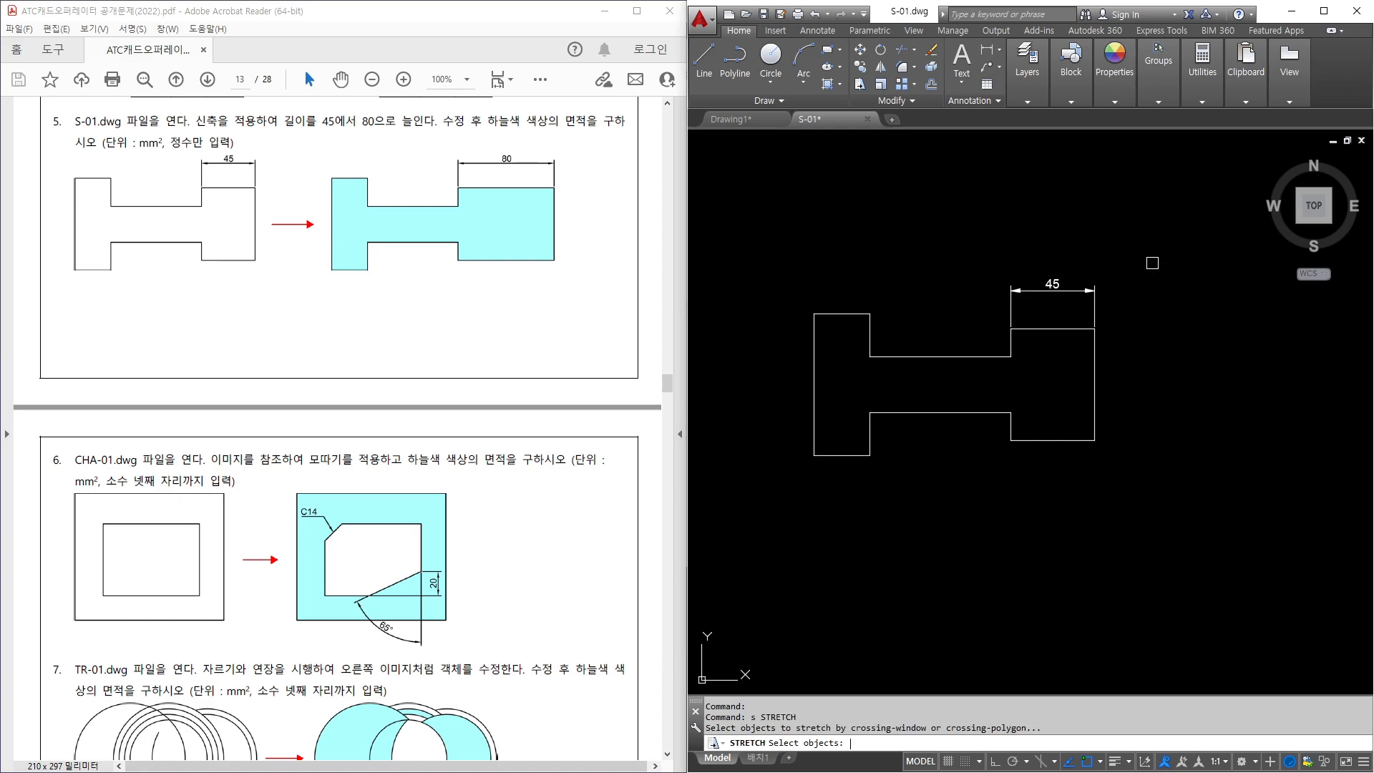
{"action": "left_click", "coordinate": [1169, 251]}
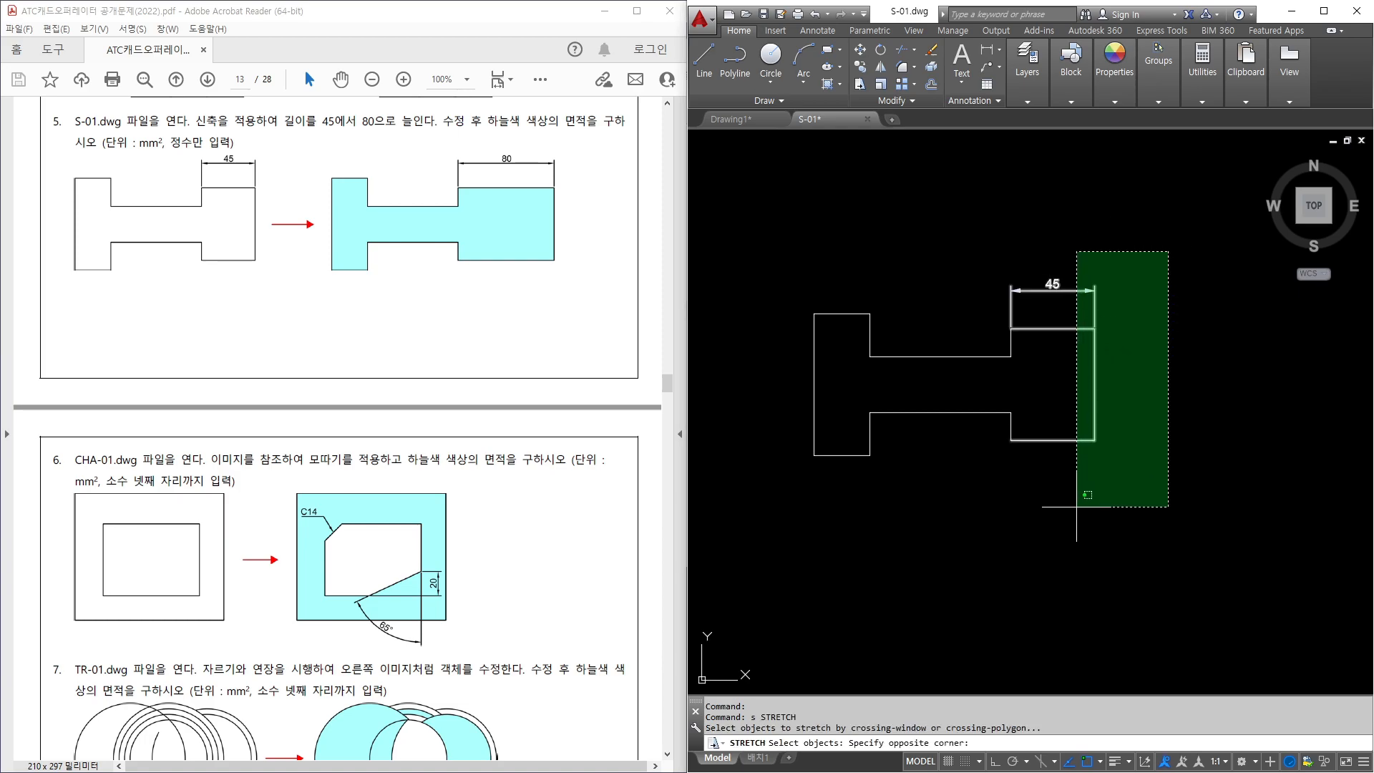
{"action": "left_click", "coordinate": [1064, 518]}
{"action": "key", "text": "Return"}
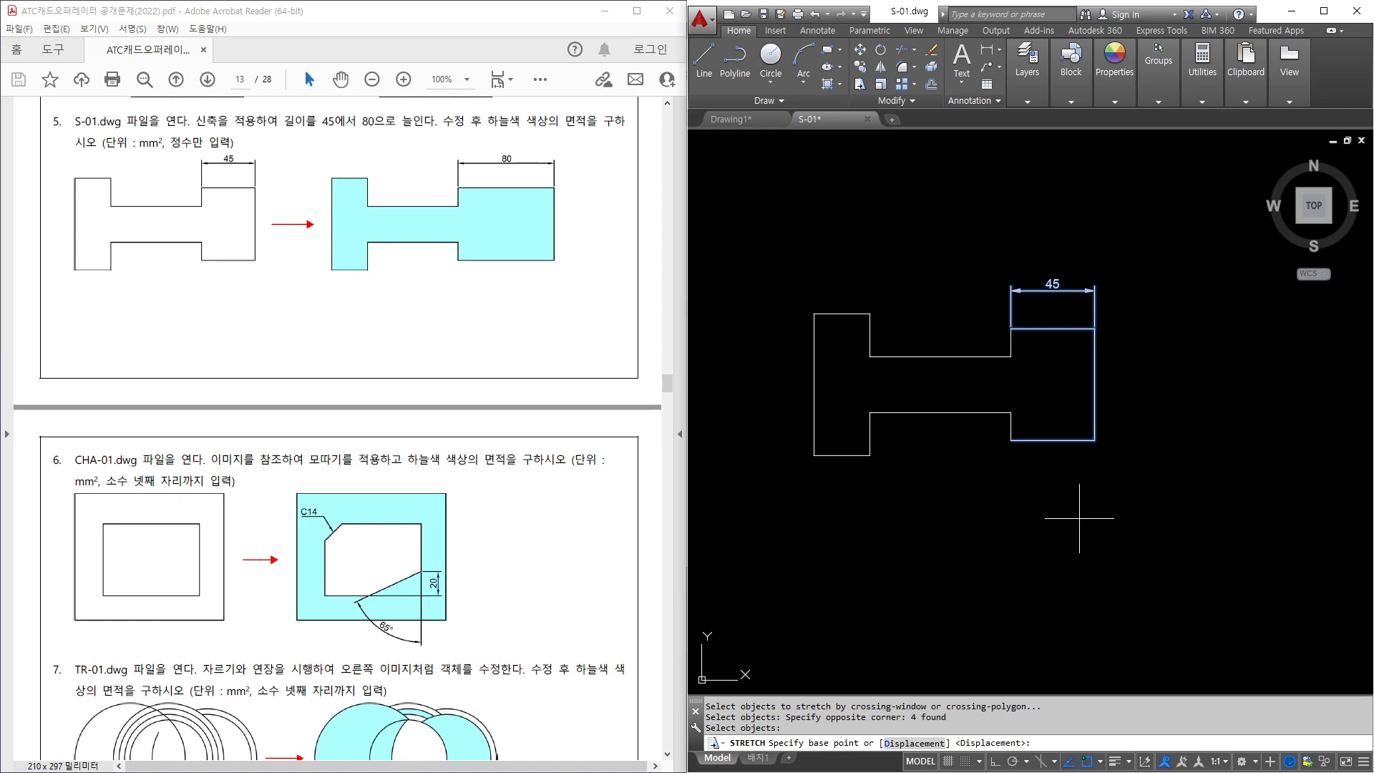
{"action": "left_click", "coordinate": [1069, 510]}
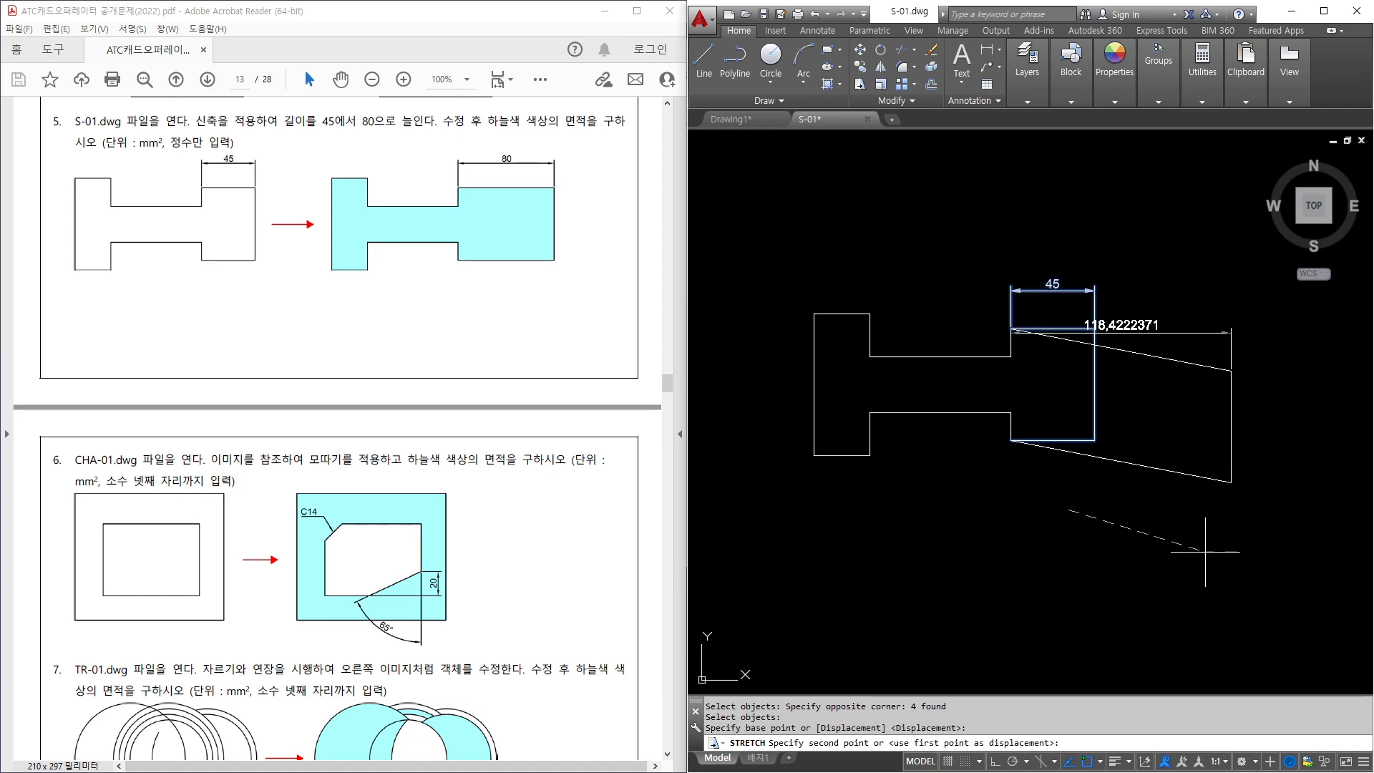
{"action": "key", "text": "F8"}
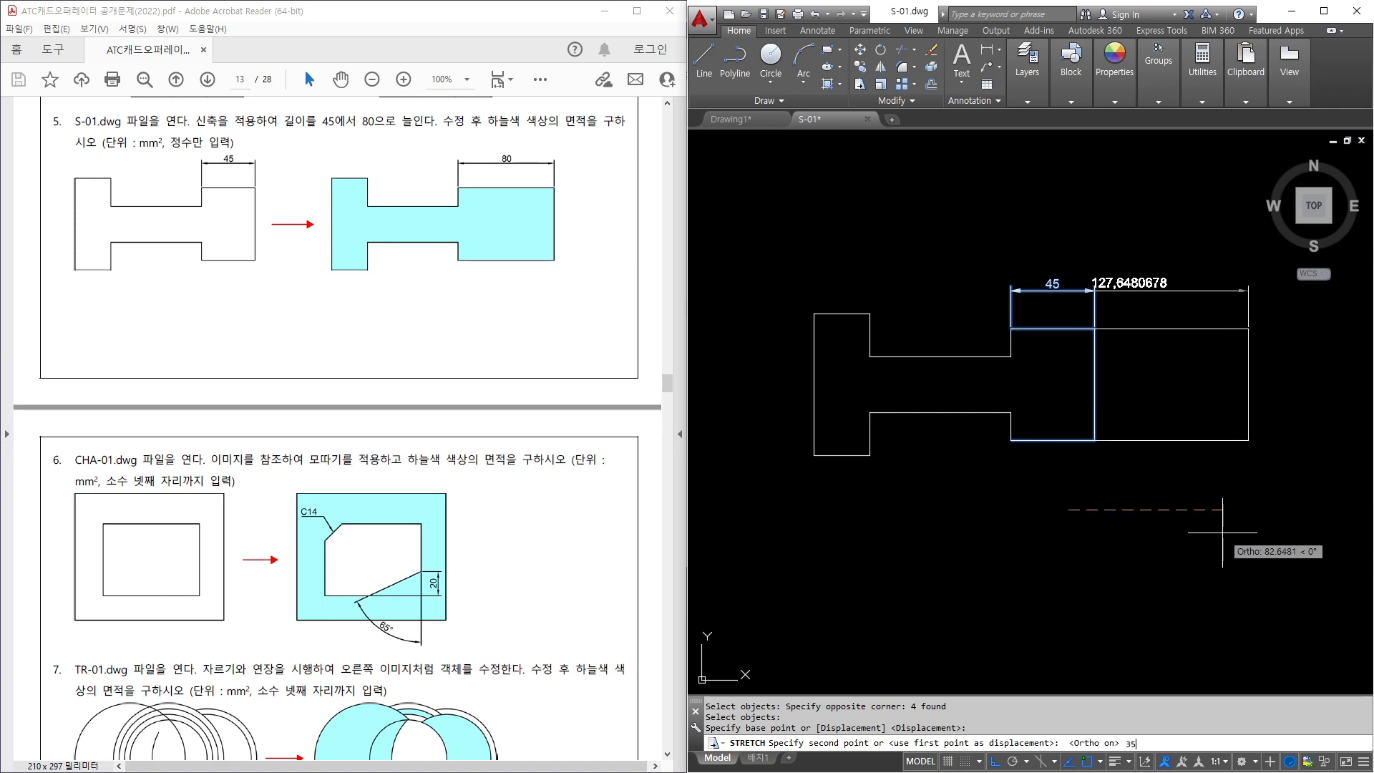
{"action": "key", "text": "Return"}
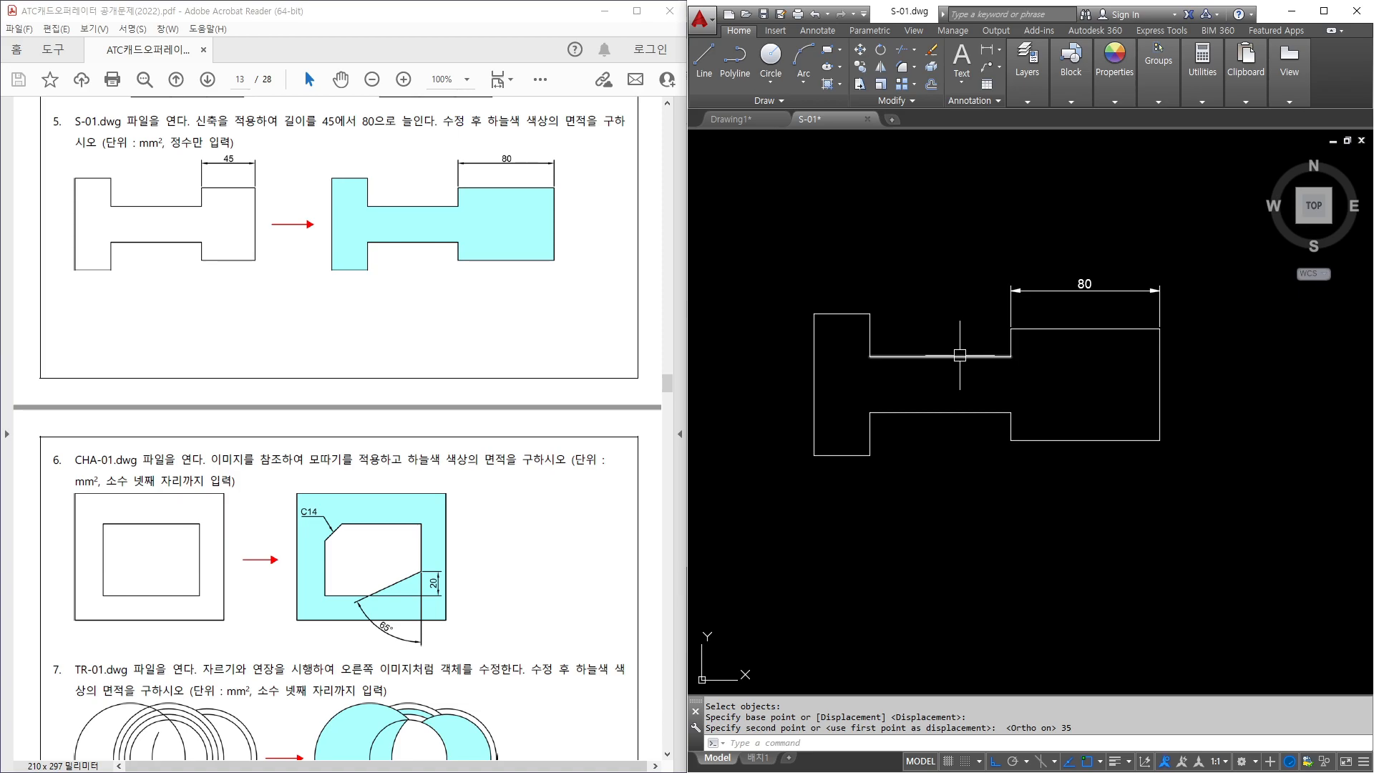
Hatch the interior of the stretched outline.
{"action": "type", "text": "h"}
{"action": "key", "text": "Return"}
{"action": "left_click", "coordinate": [929, 367]}
{"action": "key", "text": "Escape"}
Inspect the hatch's properties to read the area of the outline.
{"action": "scroll", "coordinate": [930, 367], "scroll_direction": "up", "scroll_amount": 2}
{"action": "left_click", "coordinate": [930, 381]}
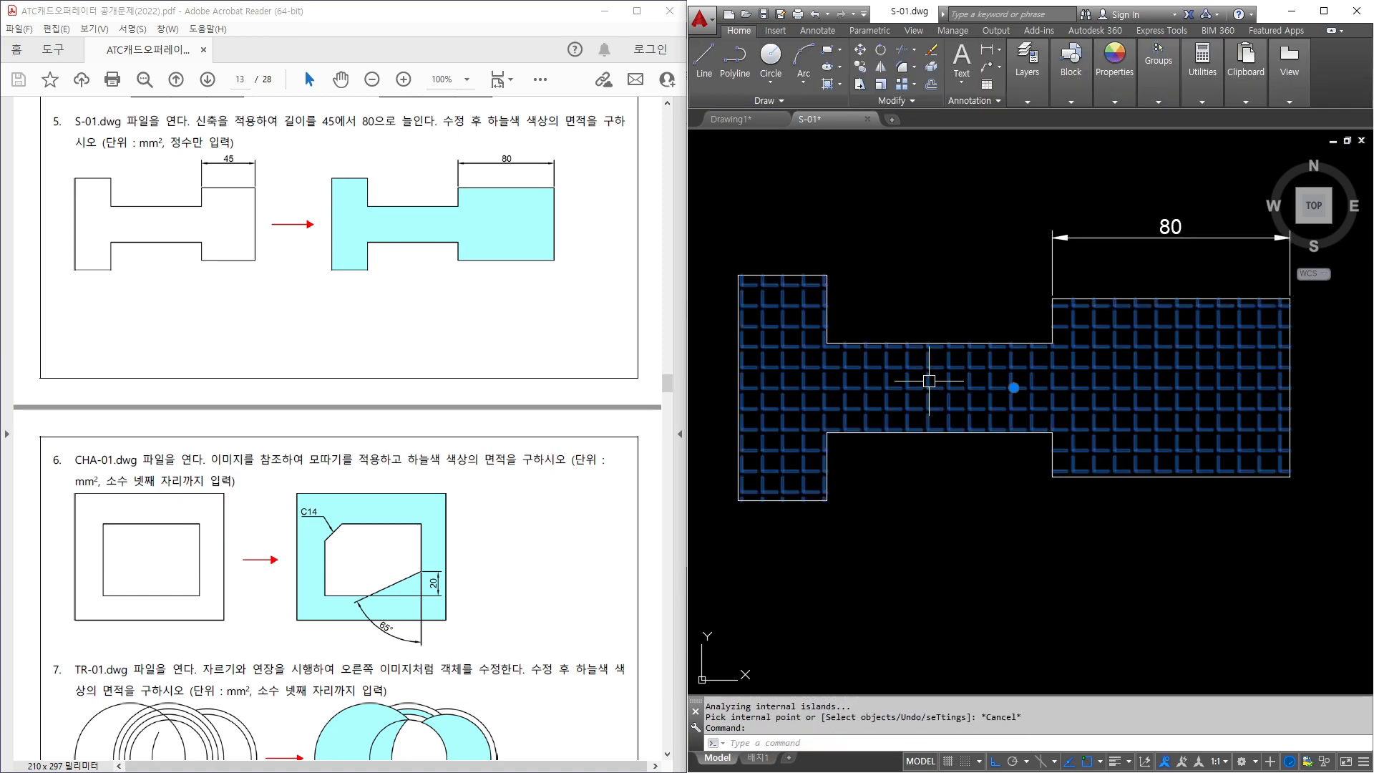
{"action": "right_click", "coordinate": [930, 381]}
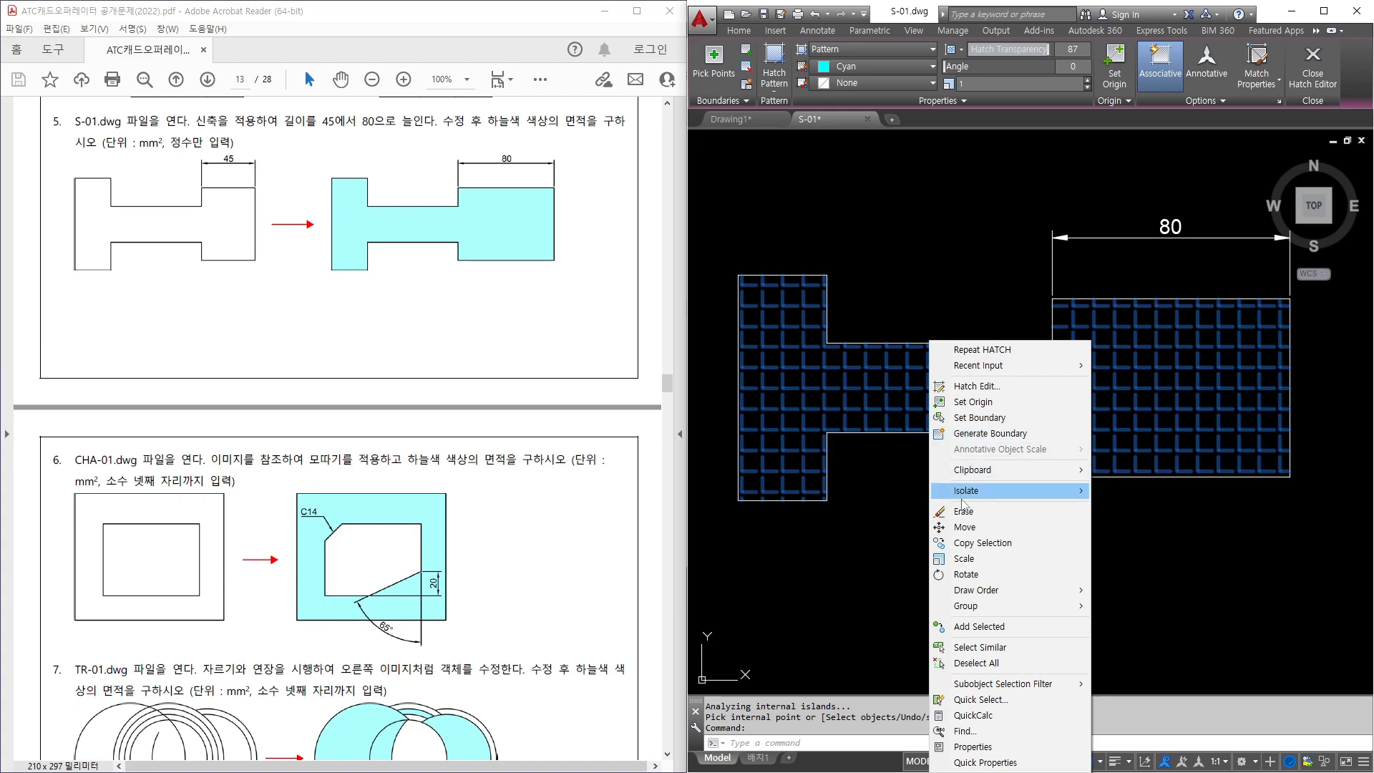
{"action": "left_click", "coordinate": [967, 747]}
{"action": "scroll", "coordinate": [202, 468], "scroll_direction": "down", "scroll_amount": 1}
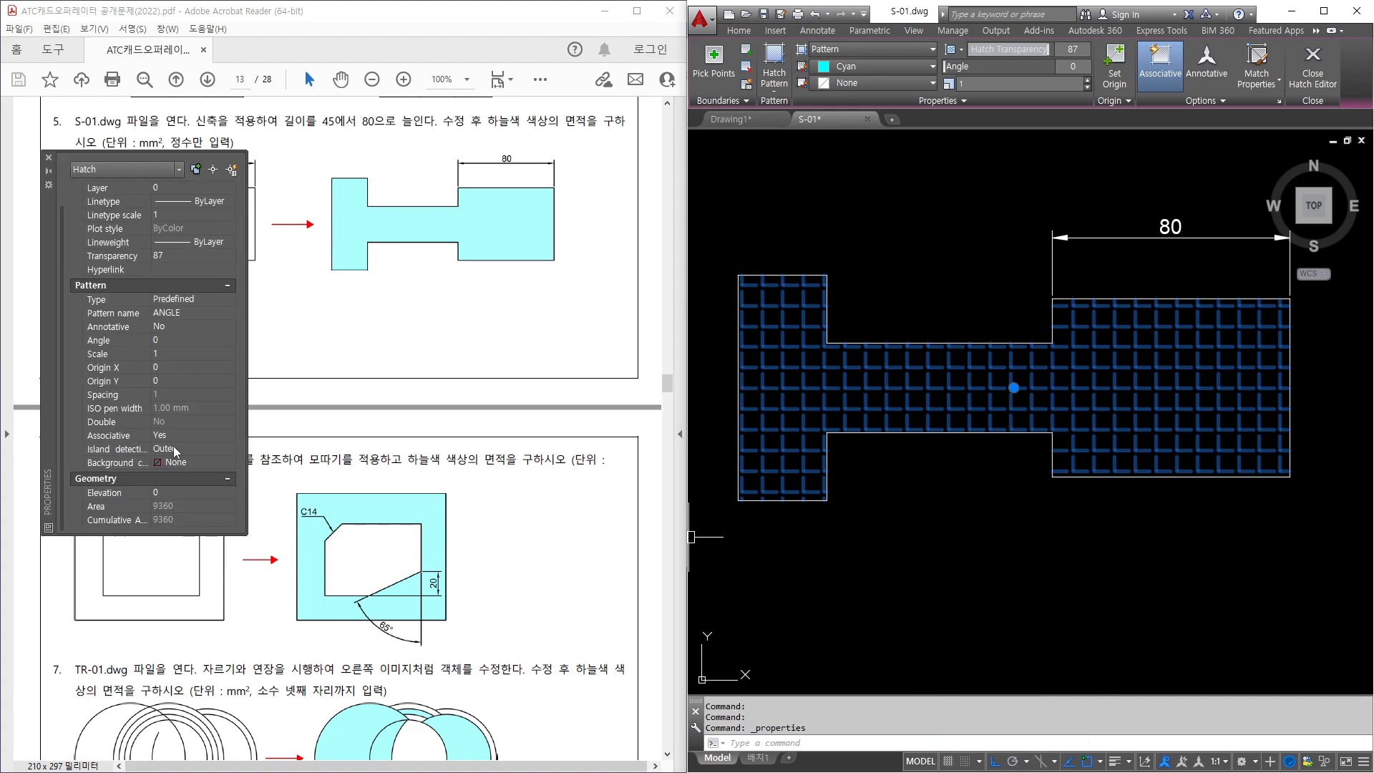
{"action": "left_click_drag", "start_coordinate": [75, 497], "coordinate": [203, 515]}
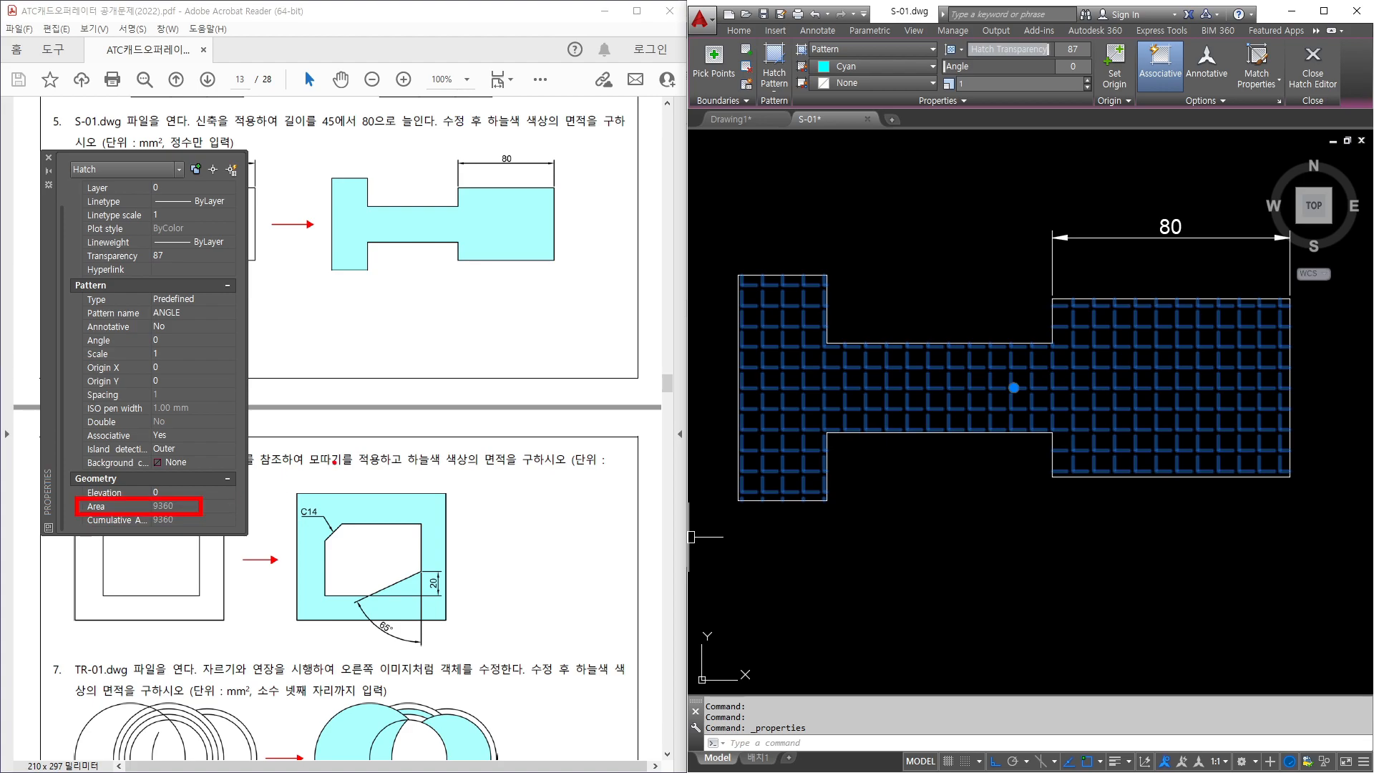
{"action": "left_click", "coordinate": [49, 158]}
Close S-01.dwg and open CHA-01.dwg for problem 6.
{"action": "left_click", "coordinate": [730, 175]}
{"action": "key", "text": "Escape"}
{"action": "key", "text": "Escape"}
{"action": "left_click", "coordinate": [868, 120]}
{"action": "scroll", "coordinate": [422, 313], "scroll_direction": "down", "scroll_amount": 5}
{"action": "left_click", "coordinate": [791, 328]}
{"action": "key", "text": "Escape"}
{"action": "key", "text": "Escape"}
{"action": "mouse_move", "coordinate": [65, 135]}
{"action": "left_mouse_down"}
{"action": "mouse_move", "coordinate": [57, 100]}
{"action": "mouse_move", "coordinate": [64, 133]}
{"action": "mouse_move", "coordinate": [91, 129]}
{"action": "left_mouse_up"}
{"action": "left_click", "coordinate": [898, 286]}
{"action": "key", "text": "Escape"}
{"action": "key", "text": "Escape"}
{"action": "key", "text": "ctrl+o"}
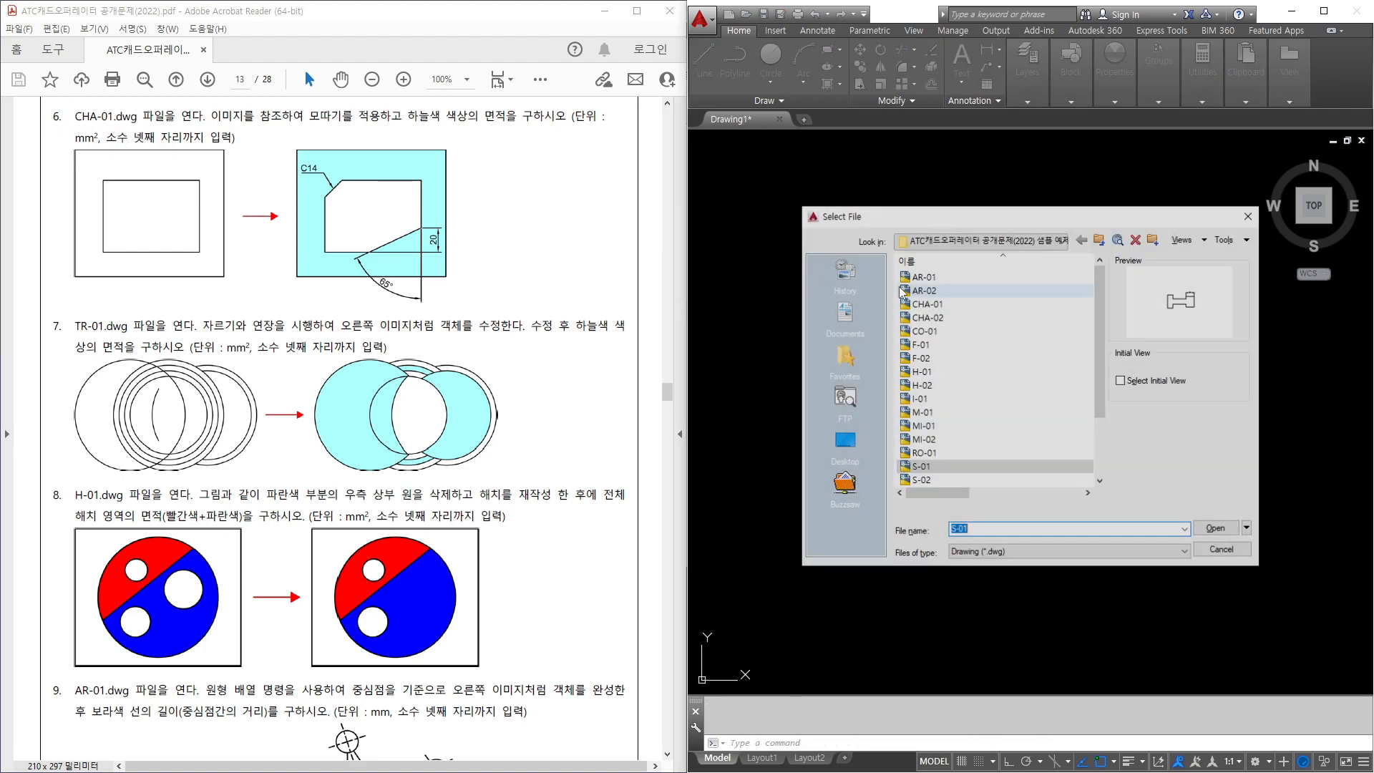
{"action": "scroll", "coordinate": [961, 372], "scroll_direction": "up", "scroll_amount": 2}
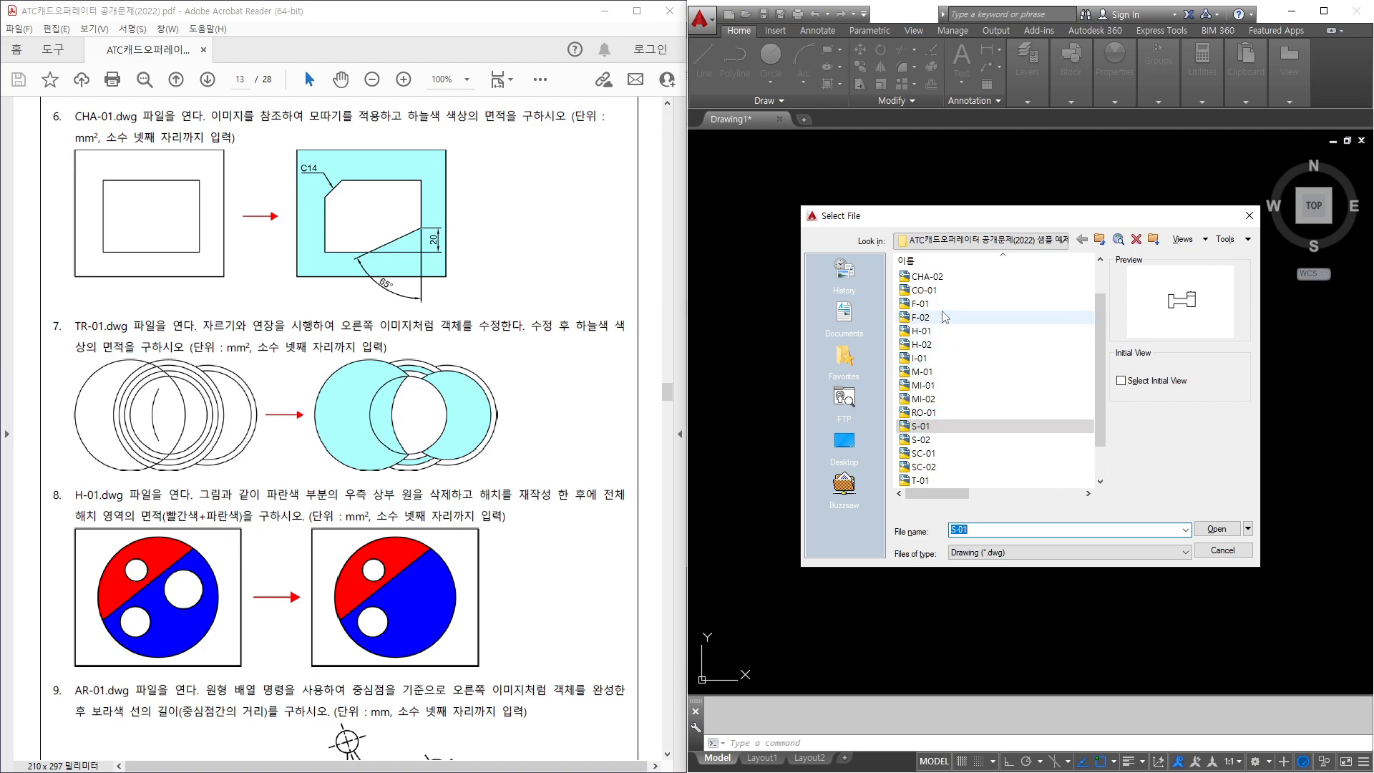
{"action": "double_click", "coordinate": [923, 295]}
{"action": "scroll", "coordinate": [931, 412], "scroll_direction": "up", "scroll_amount": 3}
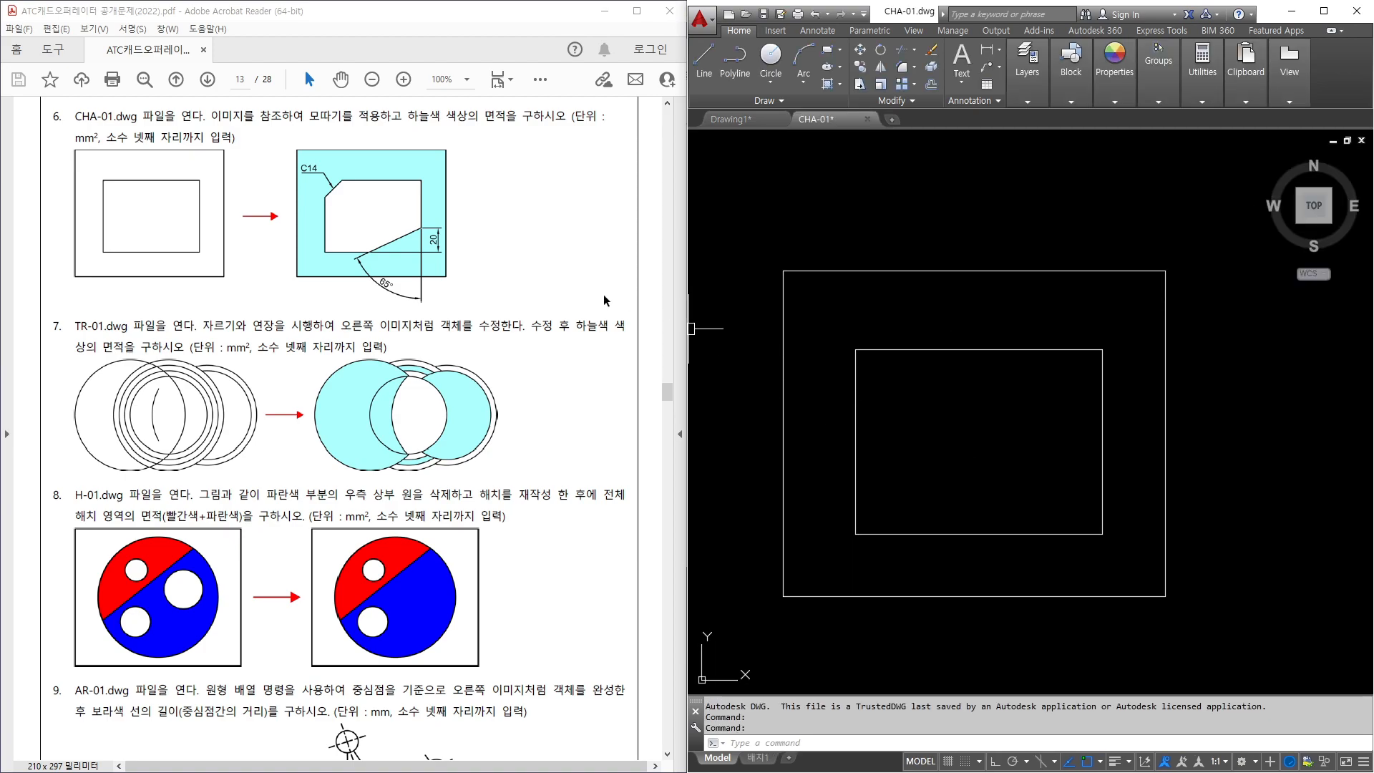
{"action": "mouse_move", "coordinate": [349, 193]}
{"action": "left_mouse_down"}
{"action": "mouse_move", "coordinate": [292, 164]}
{"action": "mouse_move", "coordinate": [338, 196]}
{"action": "left_mouse_up"}
{"action": "left_click_drag", "start_coordinate": [412, 259], "coordinate": [420, 238]}
{"action": "key", "text": "Escape"}
{"action": "left_click_drag", "start_coordinate": [332, 128], "coordinate": [522, 128]}
{"action": "key", "text": "Escape"}
Chamfer the upper-left corner of the inner rectangle with both chamfer distances set to 14.
{"action": "type", "text": "CHA"}
{"action": "key", "text": "Return"}
{"action": "type", "text": "d"}
{"action": "key", "text": "Return"}
{"action": "type", "text": "14"}
{"action": "key", "text": "Return"}
{"action": "type", "text": "14"}
{"action": "key", "text": "Return"}
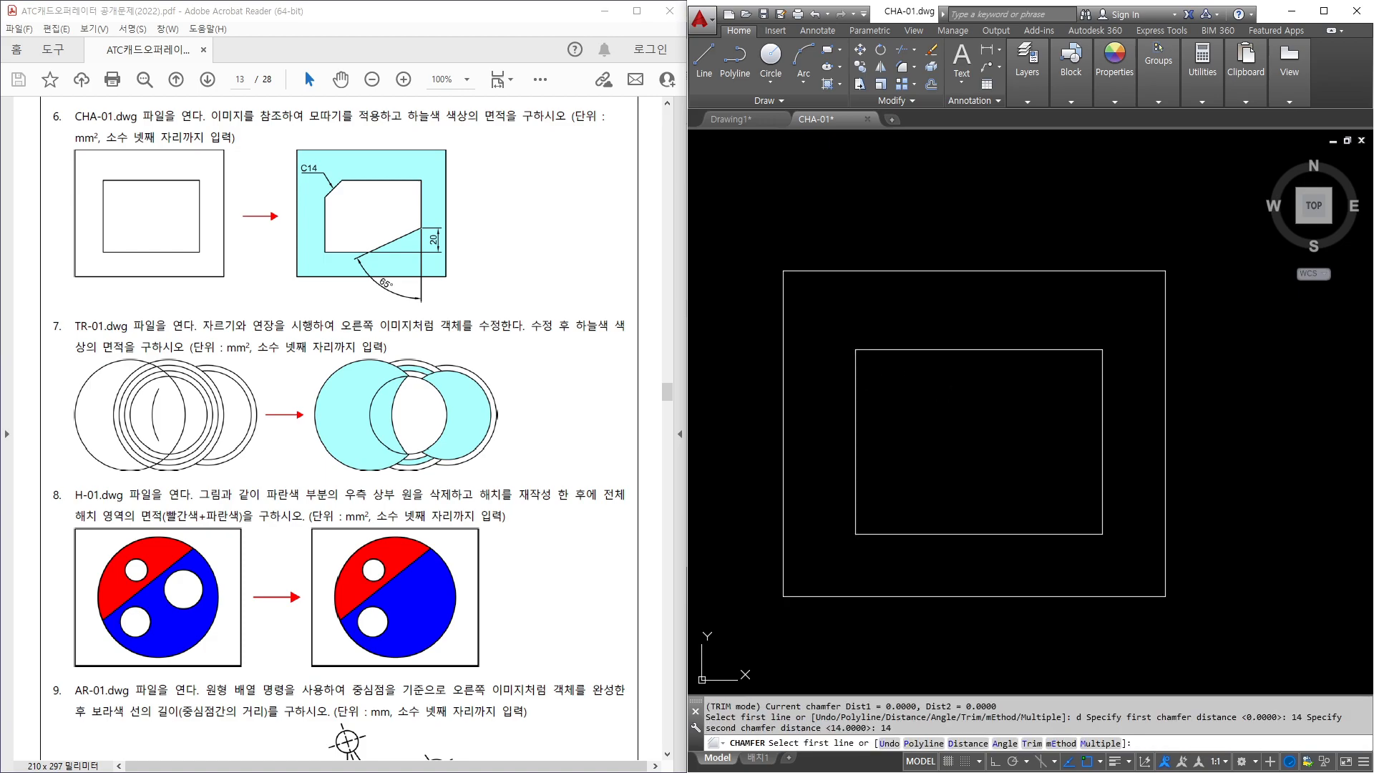
{"action": "left_click", "coordinate": [859, 383]}
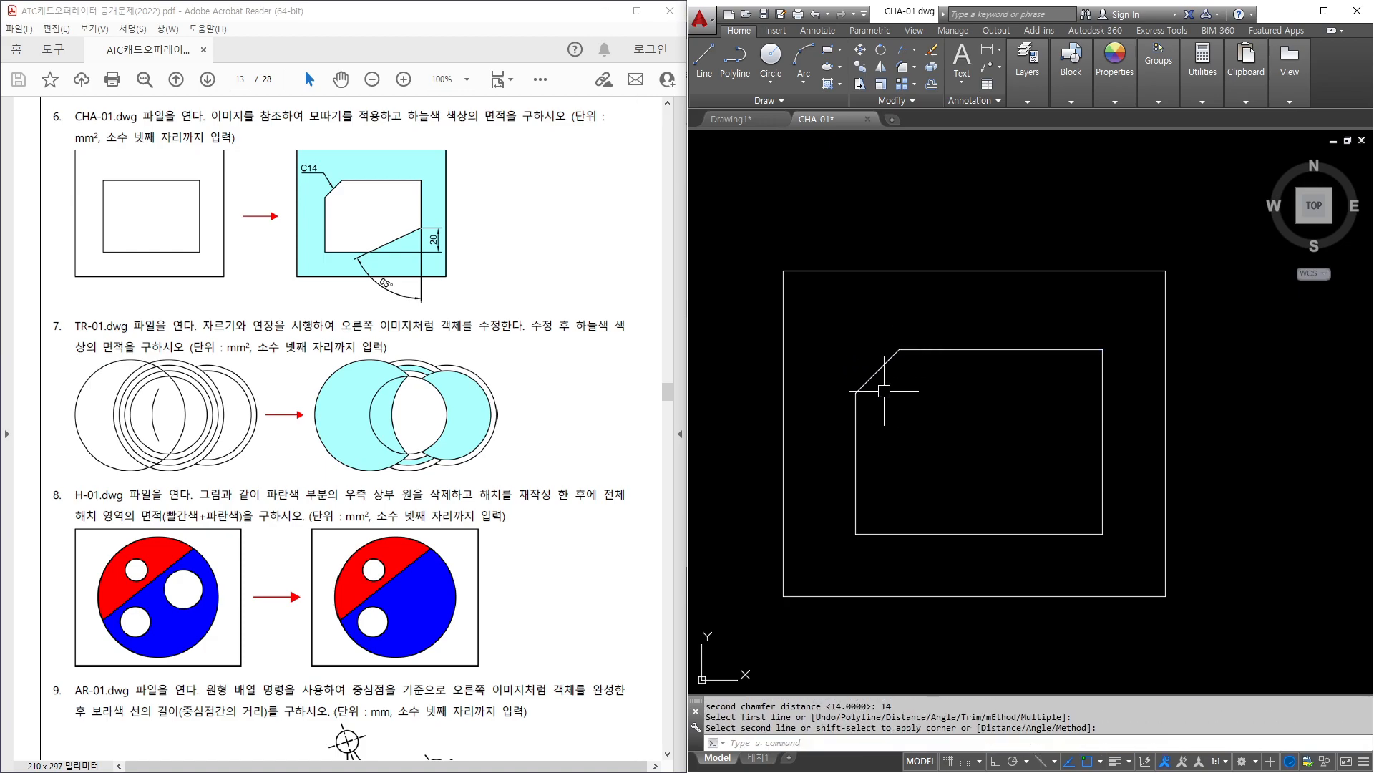
Chamfer the lower-right corner of the inner rectangle by angle, with a length of 20 on the vertical edge and an angle of 65°.
{"action": "type", "text": "cha"}
{"action": "key", "text": "Return"}
{"action": "key", "text": "Return"}
{"action": "type", "text": "20"}
{"action": "key", "text": "Return"}
{"action": "type", "text": "65"}
{"action": "key", "text": "Return"}
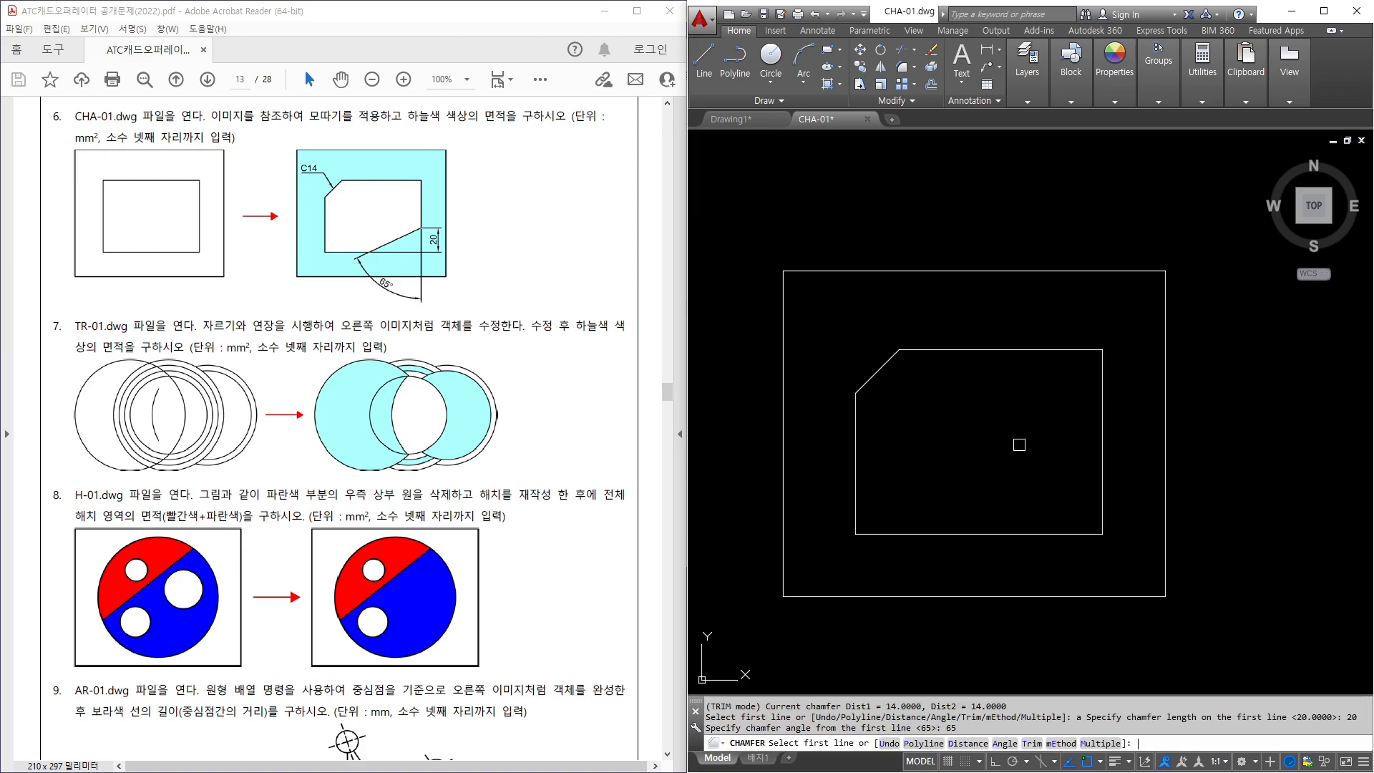
{"action": "left_click", "coordinate": [1096, 501]}
{"action": "left_click", "coordinate": [1062, 533]}
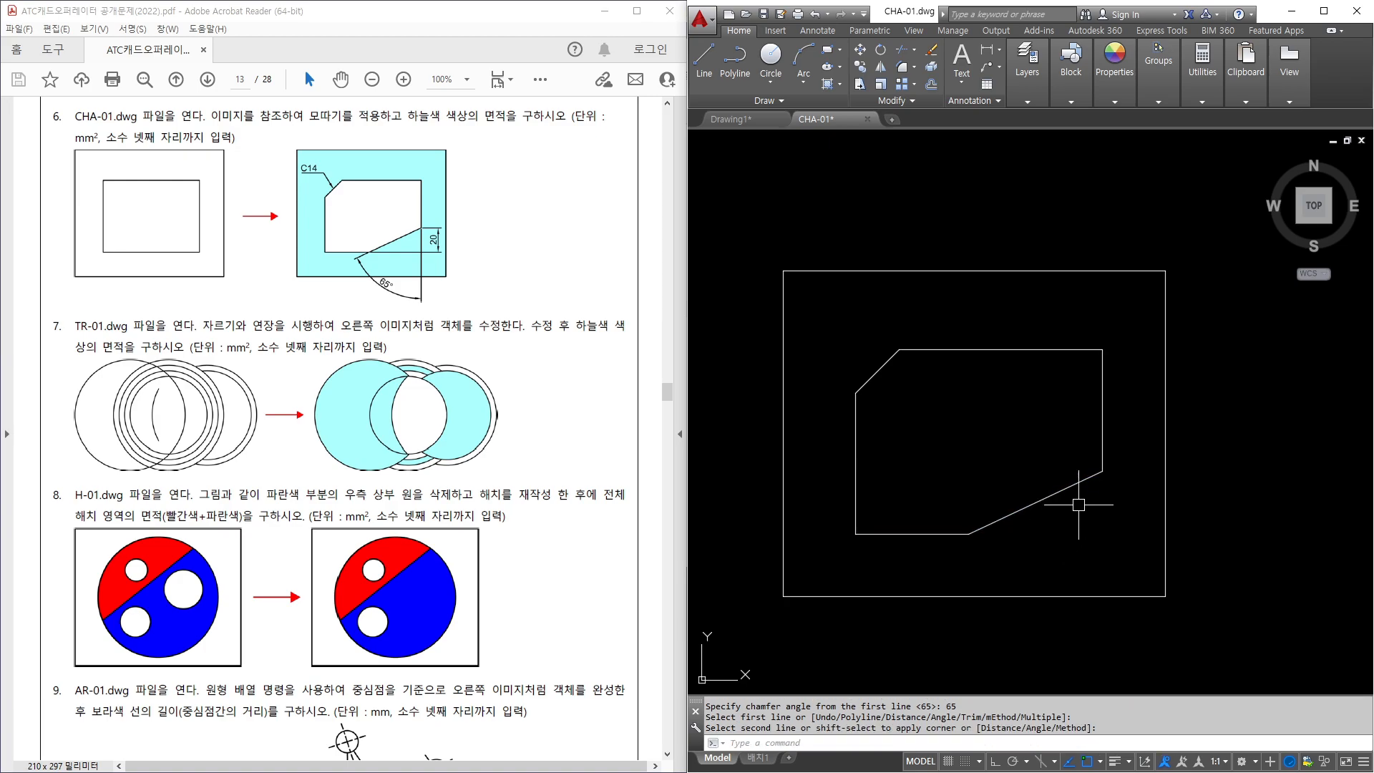
{"action": "left_click_drag", "start_coordinate": [1102, 435], "coordinate": [1111, 514]}
{"action": "left_click_drag", "start_coordinate": [925, 536], "coordinate": [1057, 539]}
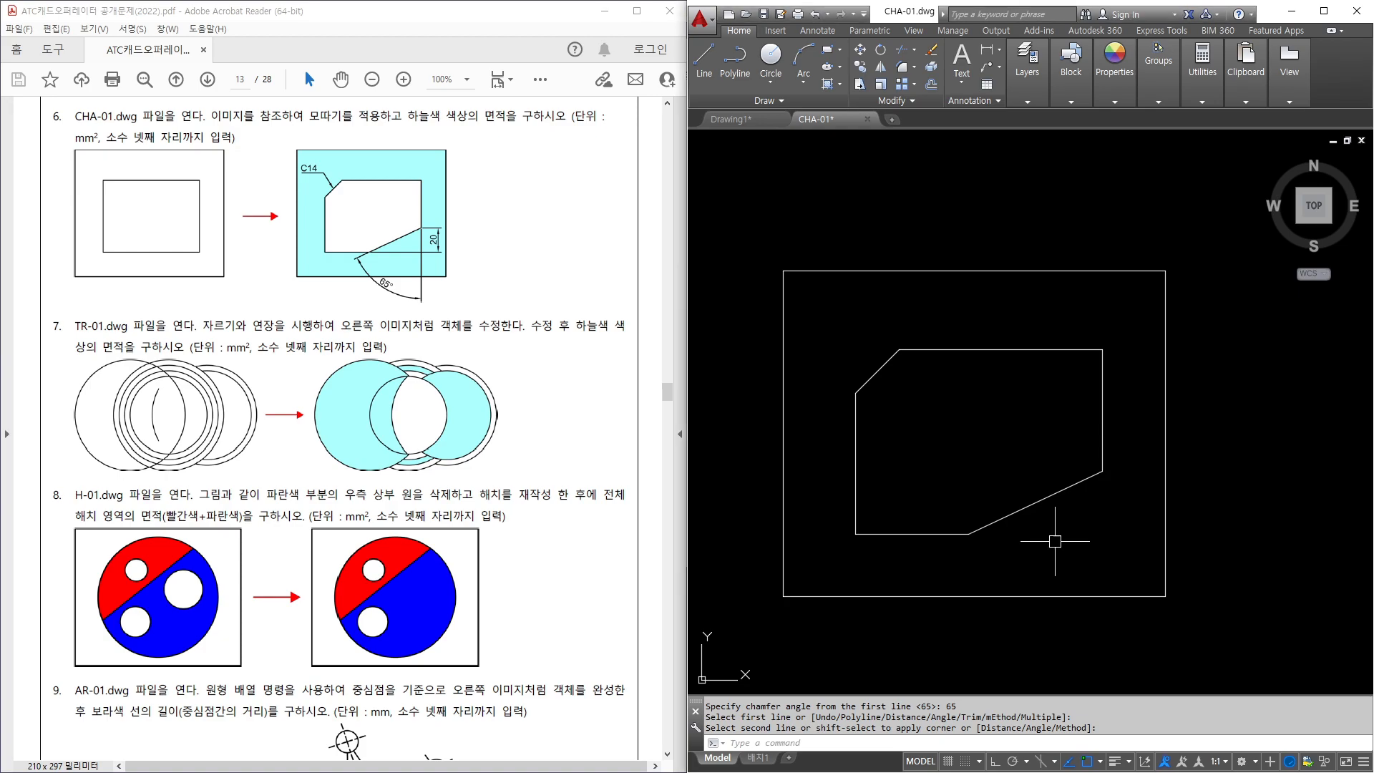
Hatch the region between the outer rectangle and the chamfered inner outline.
{"action": "middle_click_drag", "start_coordinate": [1015, 551], "coordinate": [1024, 534]}
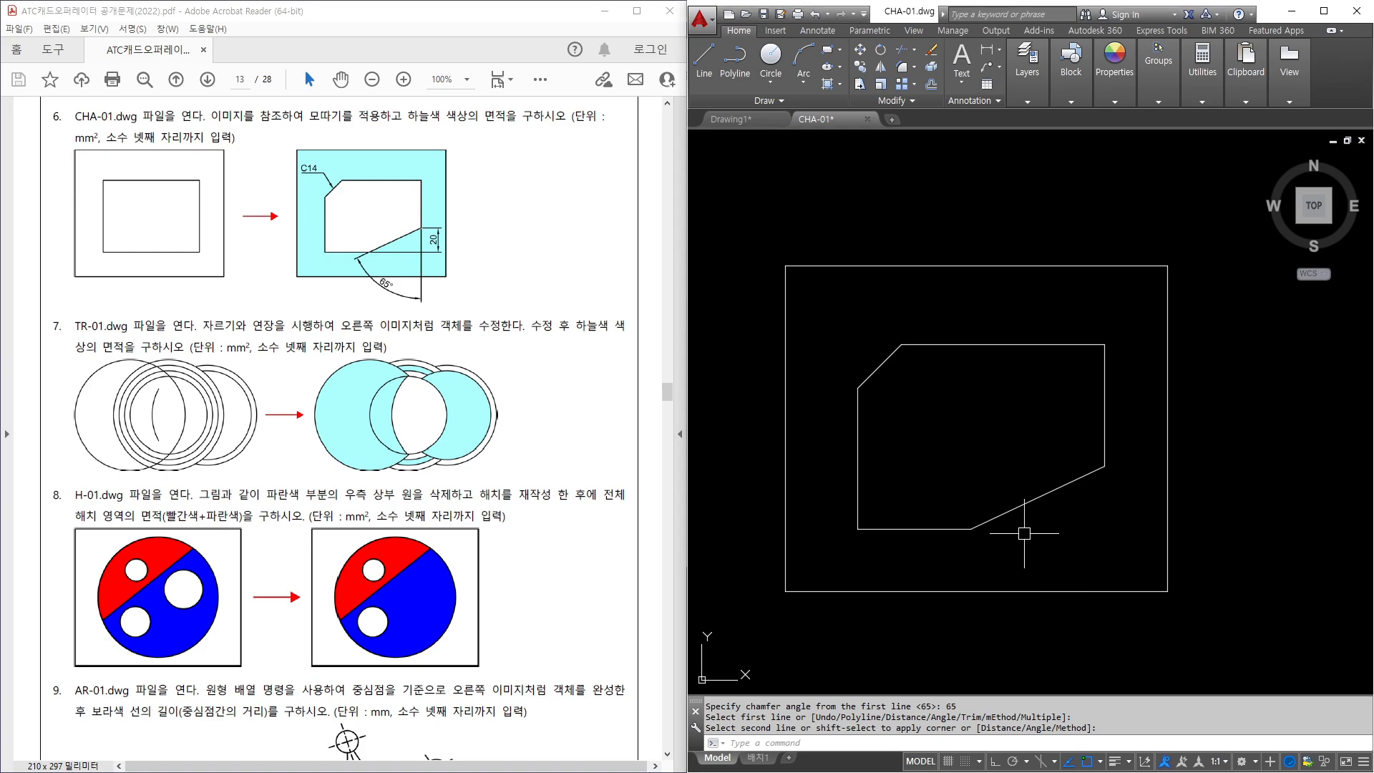
{"action": "key", "text": "Escape"}
{"action": "type", "text": "h"}
{"action": "key", "text": "Return"}
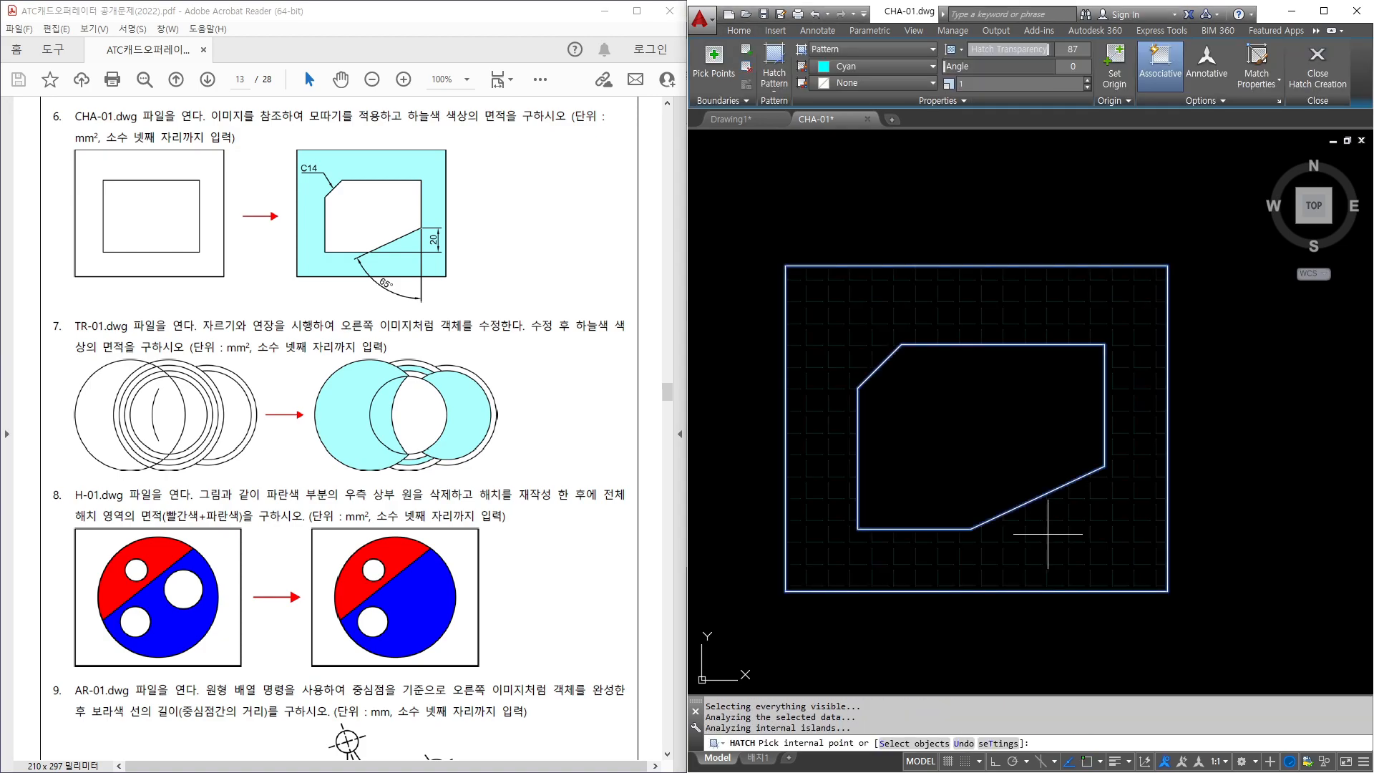
{"action": "left_click", "coordinate": [1035, 538]}
{"action": "key", "text": "Return"}
Inspect the hatch's properties to read the area between the two outlines, and clear the selection.
{"action": "left_click", "coordinate": [1035, 538]}
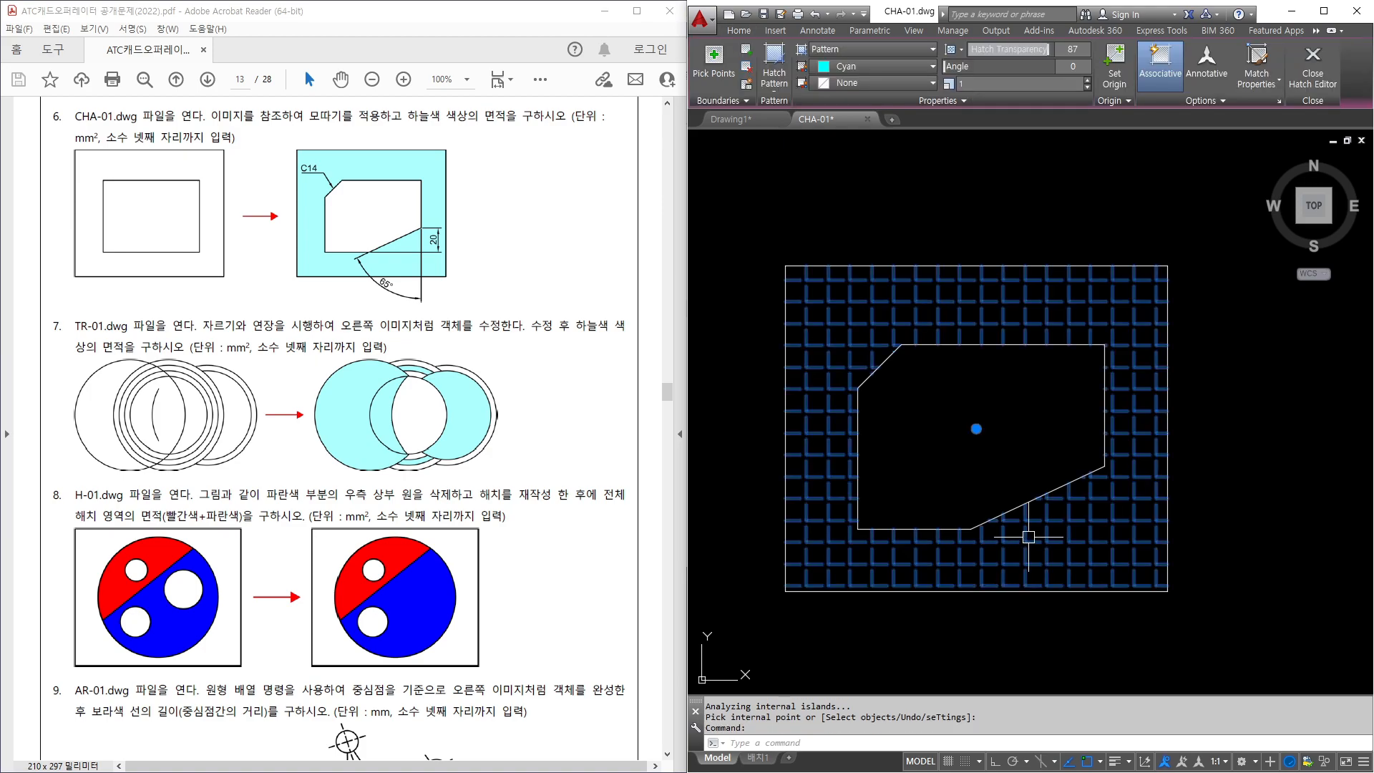
{"action": "right_click", "coordinate": [1028, 537]}
{"action": "left_click", "coordinate": [1044, 514]}
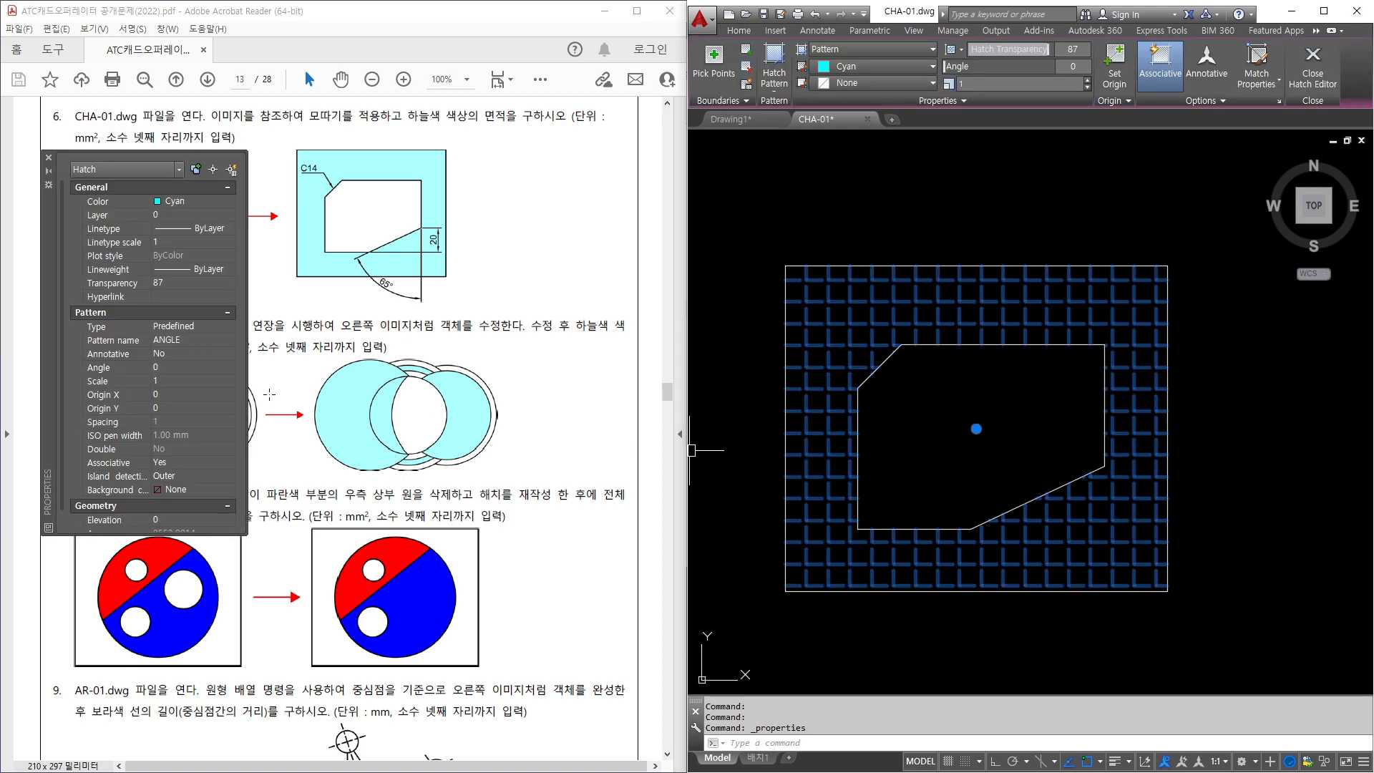
{"action": "scroll", "coordinate": [189, 419], "scroll_direction": "down", "scroll_amount": 2}
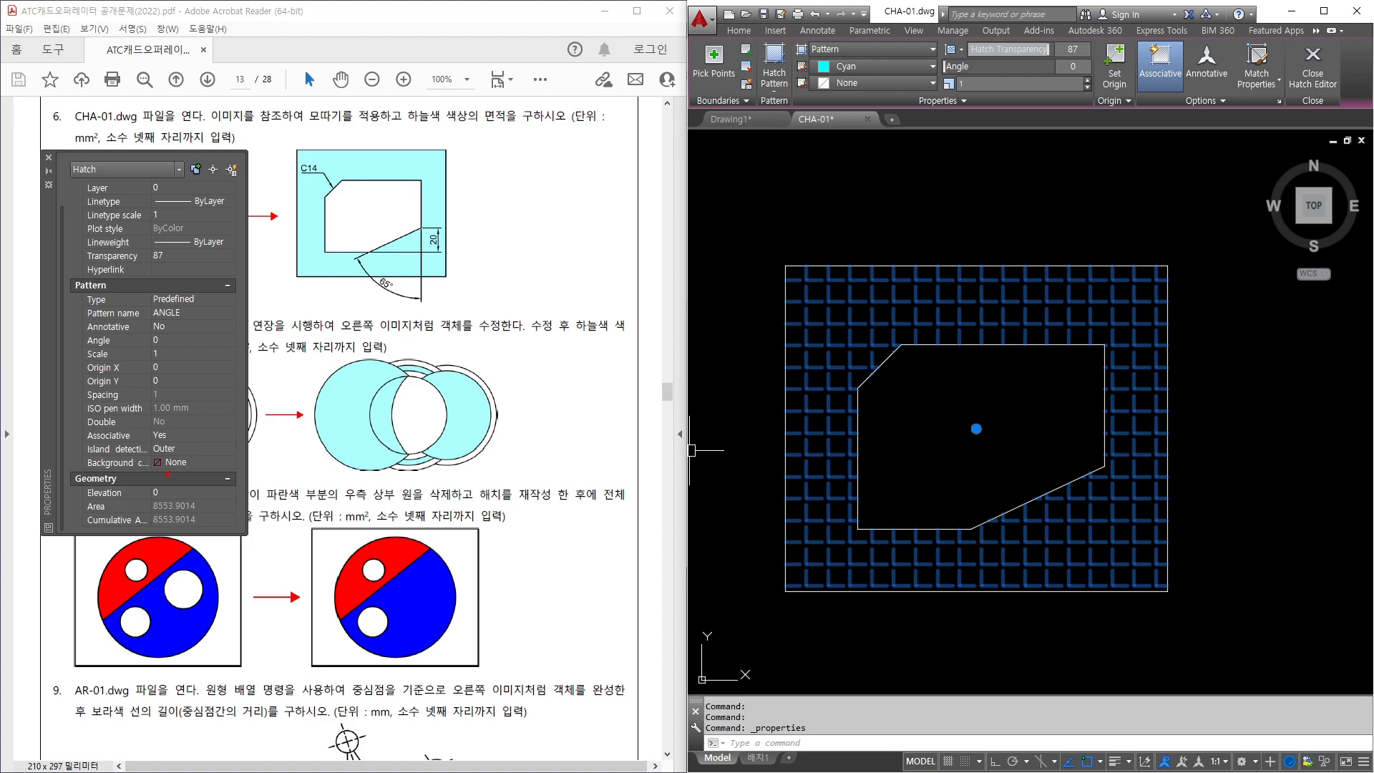
{"action": "left_click_drag", "start_coordinate": [83, 495], "coordinate": [216, 519]}
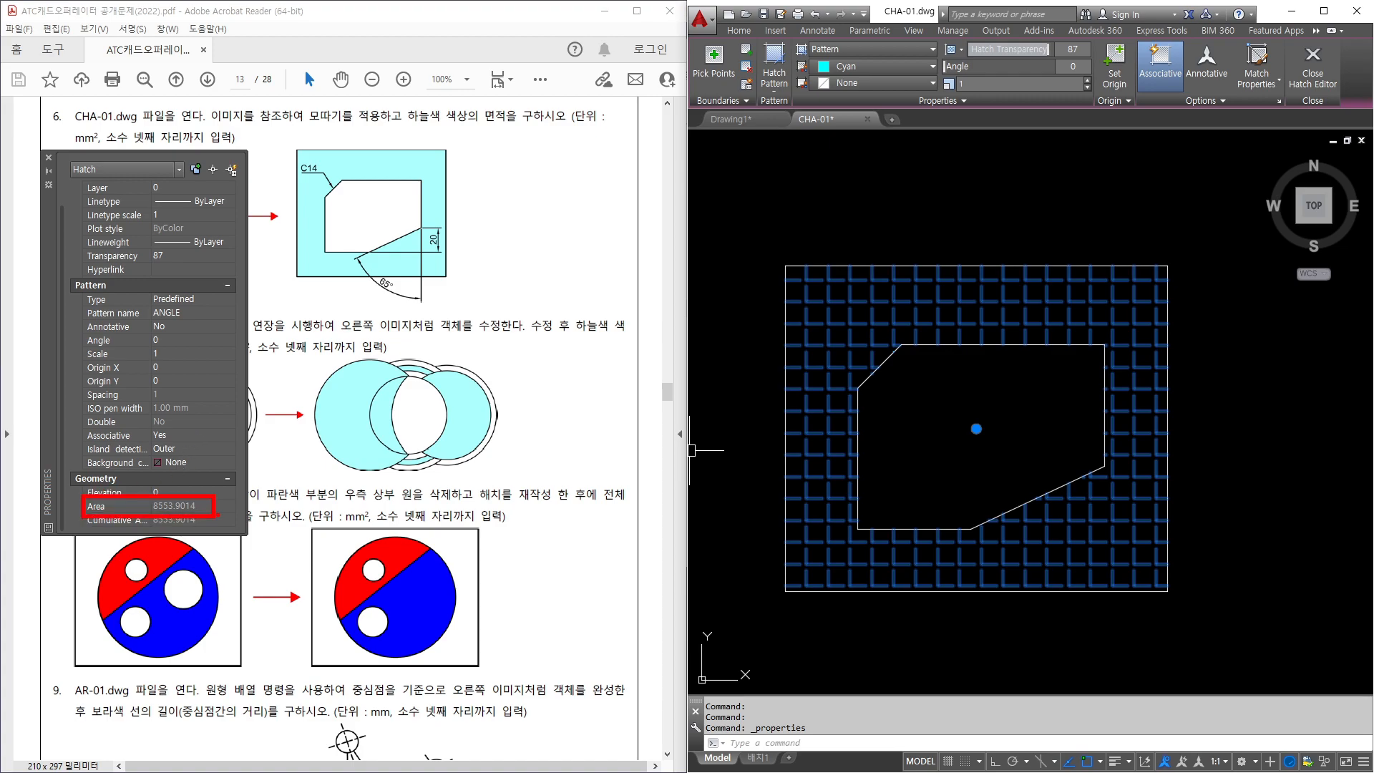
{"action": "key", "text": "Escape"}
{"action": "left_click", "coordinate": [49, 157]}
{"action": "left_click", "coordinate": [792, 221]}
{"action": "key", "text": "Escape"}
{"action": "key", "text": "Escape"}
{"action": "key", "text": "Escape"}
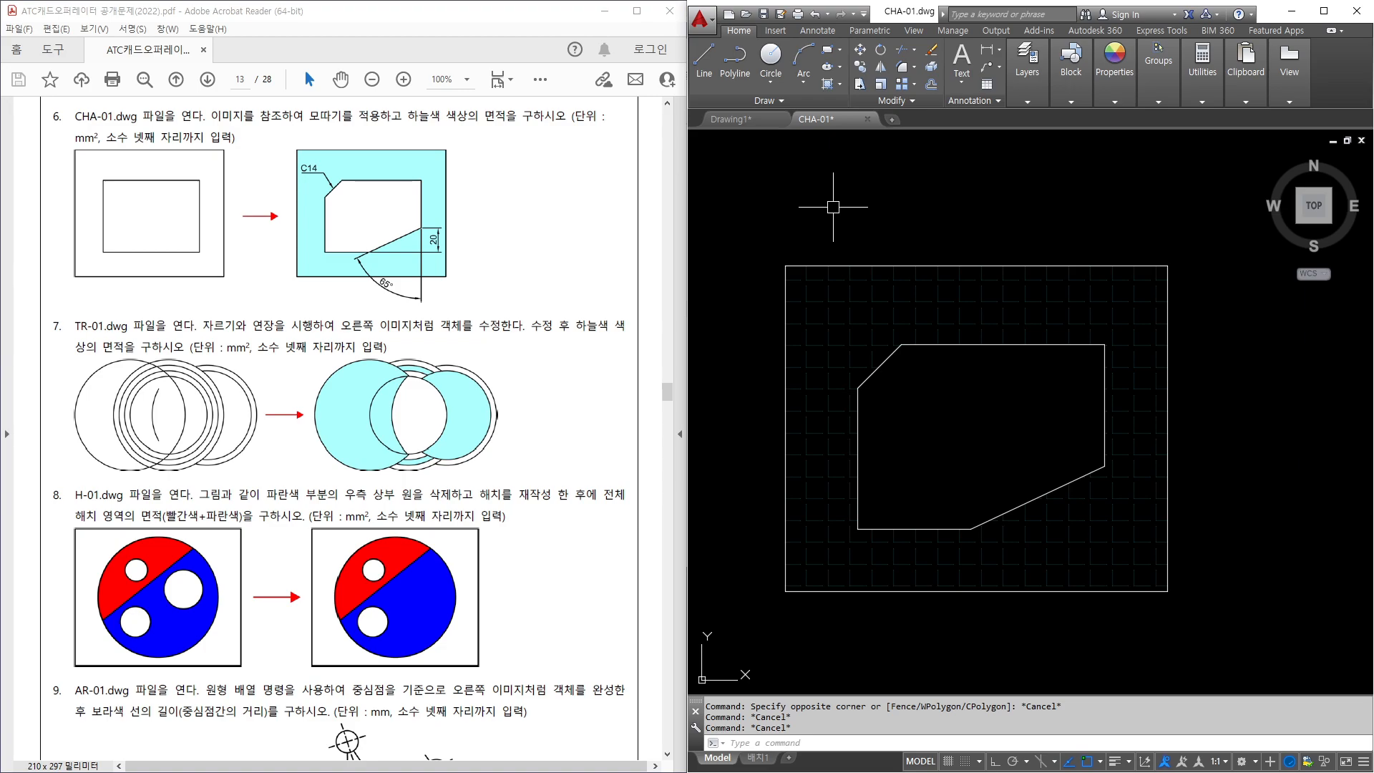
Close CHA-01.dwg and try to open TR-01.dwg for problem 7.
{"action": "left_click", "coordinate": [867, 119]}
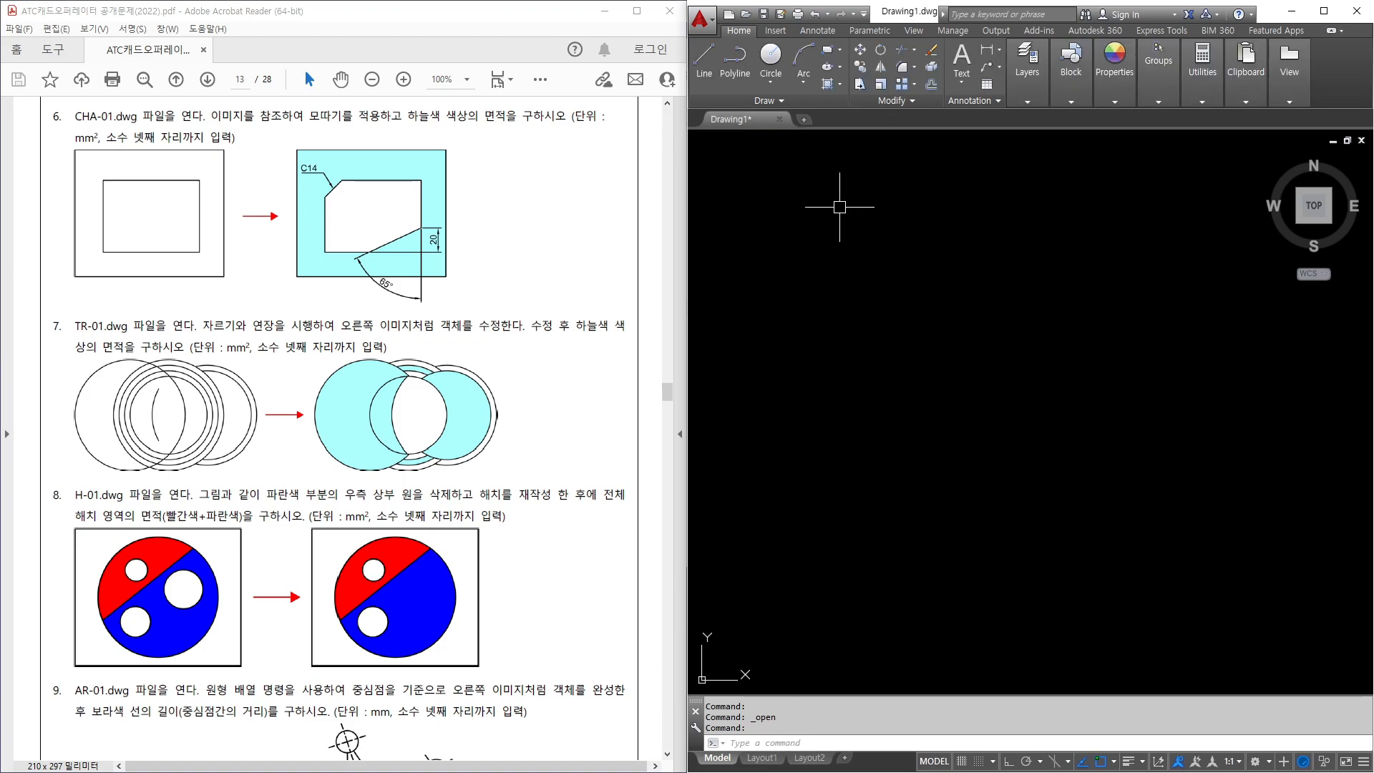
{"action": "scroll", "coordinate": [450, 383], "scroll_direction": "down", "scroll_amount": 3}
{"action": "key", "text": "ctrl+o"}
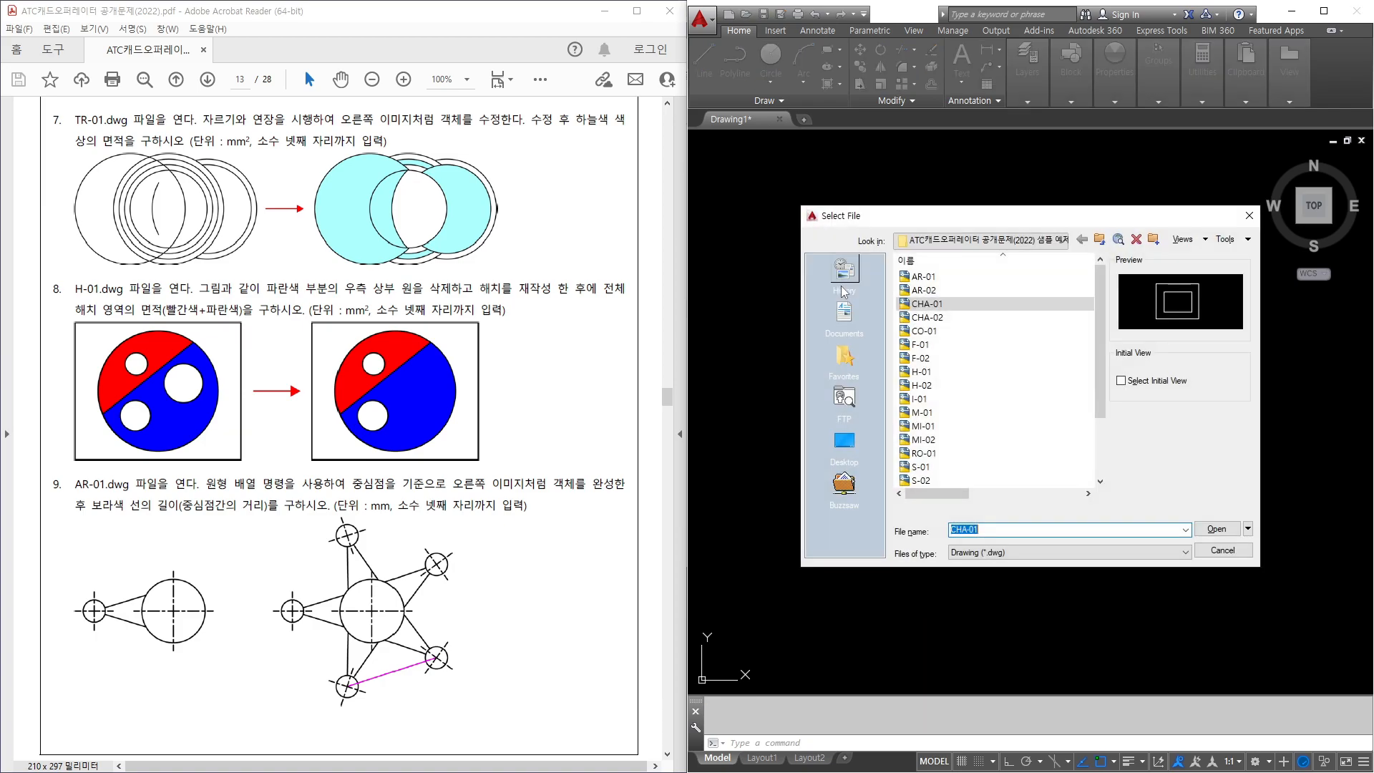
{"action": "scroll", "coordinate": [937, 380], "scroll_direction": "down", "scroll_amount": 2}
{"action": "double_click", "coordinate": [929, 466]}
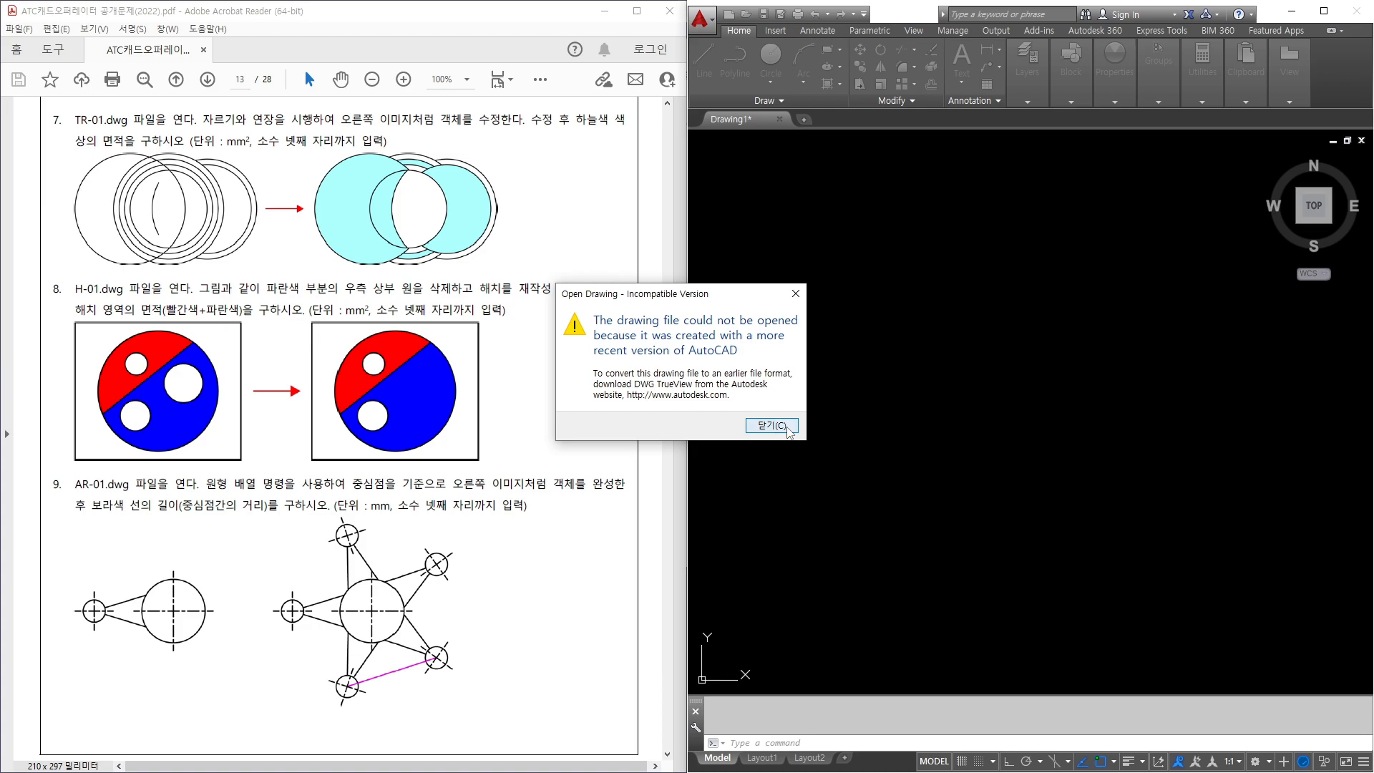
{"action": "left_click", "coordinate": [787, 427]}
{"action": "scroll", "coordinate": [929, 458], "scroll_direction": "down", "scroll_amount": 2}
{"action": "left_click", "coordinate": [929, 467]}
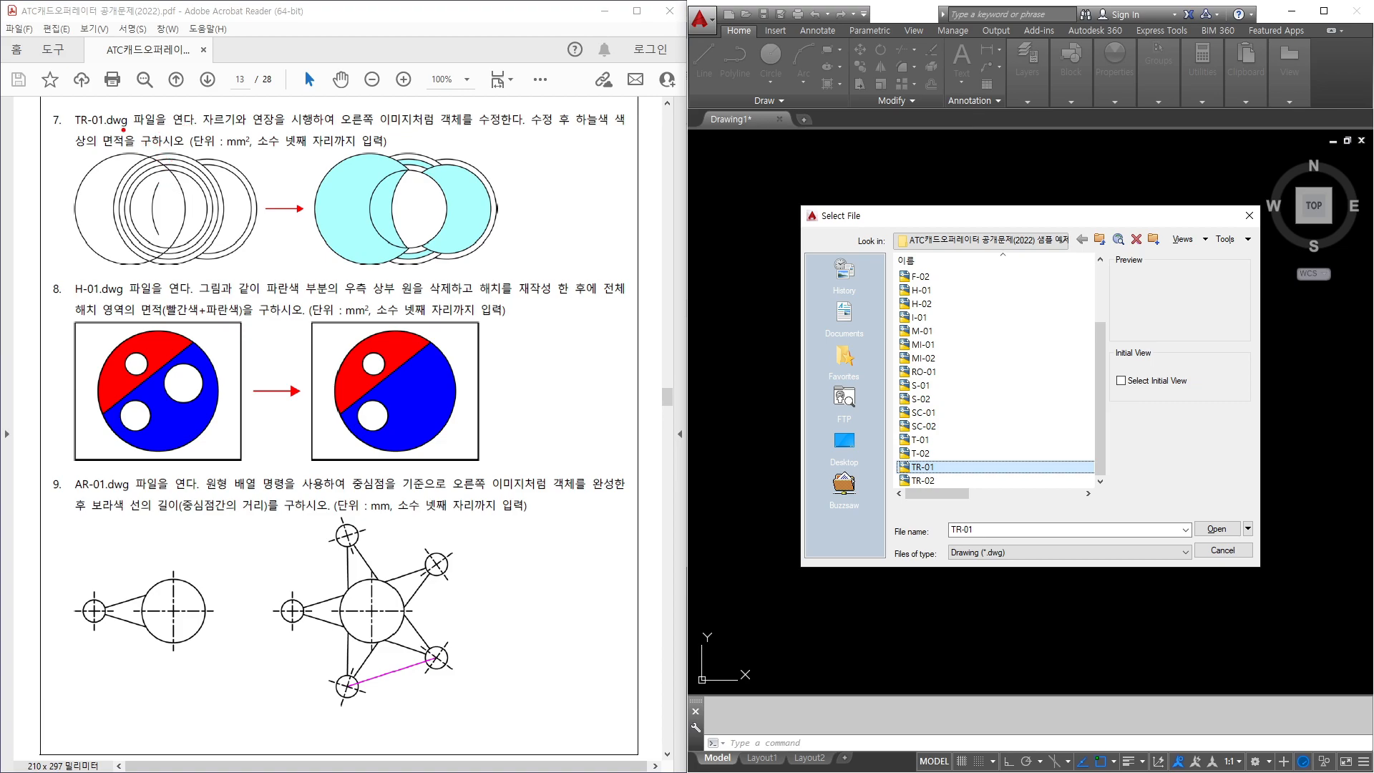
{"action": "left_click_drag", "start_coordinate": [81, 128], "coordinate": [107, 128]}
{"action": "mouse_move", "coordinate": [157, 189]}
{"action": "left_mouse_down"}
{"action": "mouse_move", "coordinate": [168, 234]}
{"action": "mouse_move", "coordinate": [145, 182]}
{"action": "mouse_move", "coordinate": [140, 207]}
{"action": "left_mouse_up"}
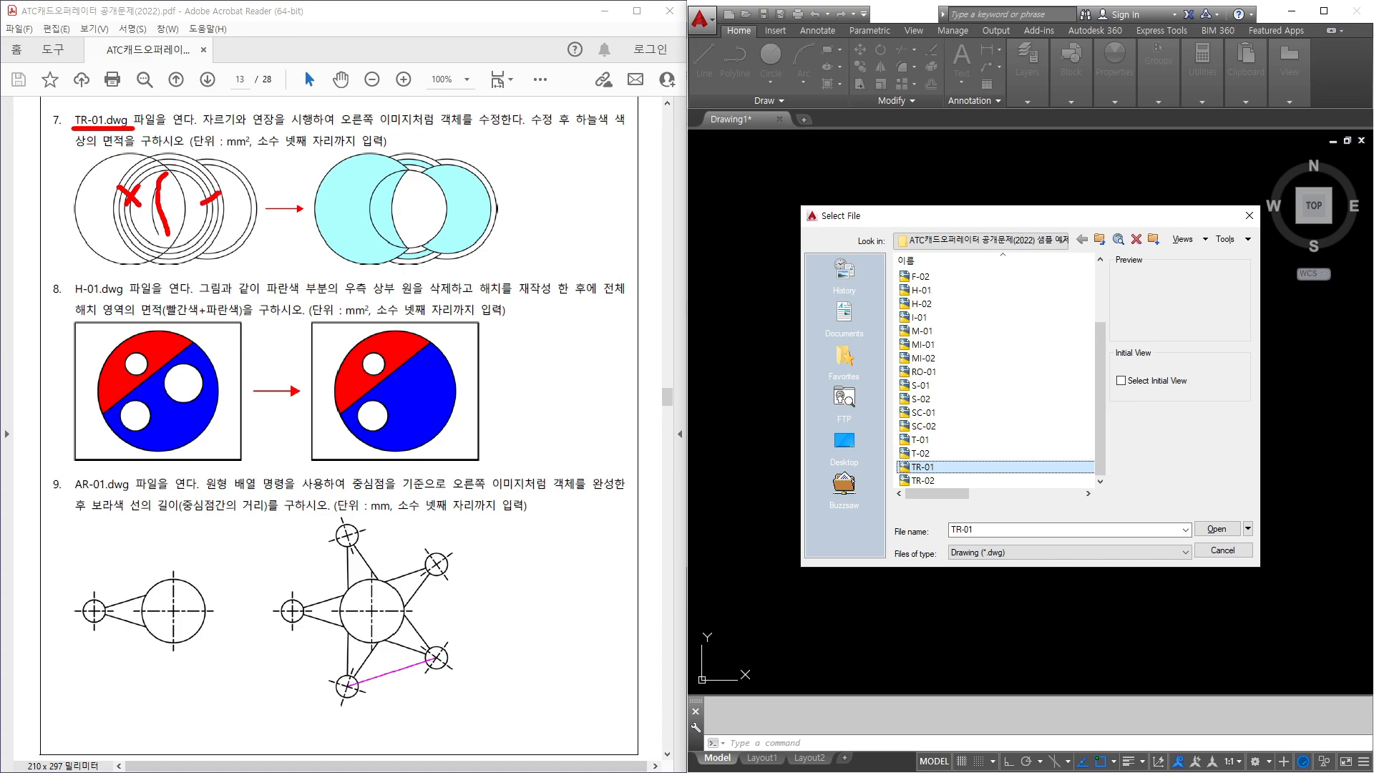
{"action": "left_click_drag", "start_coordinate": [204, 192], "coordinate": [229, 211]}
{"action": "left_click_drag", "start_coordinate": [184, 172], "coordinate": [204, 166]}
{"action": "left_click_drag", "start_coordinate": [209, 251], "coordinate": [182, 239]}
{"action": "key", "text": "Escape"}
{"action": "mouse_move", "coordinate": [64, 127]}
{"action": "left_mouse_down"}
{"action": "mouse_move", "coordinate": [52, 136]}
{"action": "mouse_move", "coordinate": [75, 108]}
{"action": "mouse_move", "coordinate": [42, 118]}
{"action": "mouse_move", "coordinate": [71, 123]}
{"action": "left_mouse_up"}
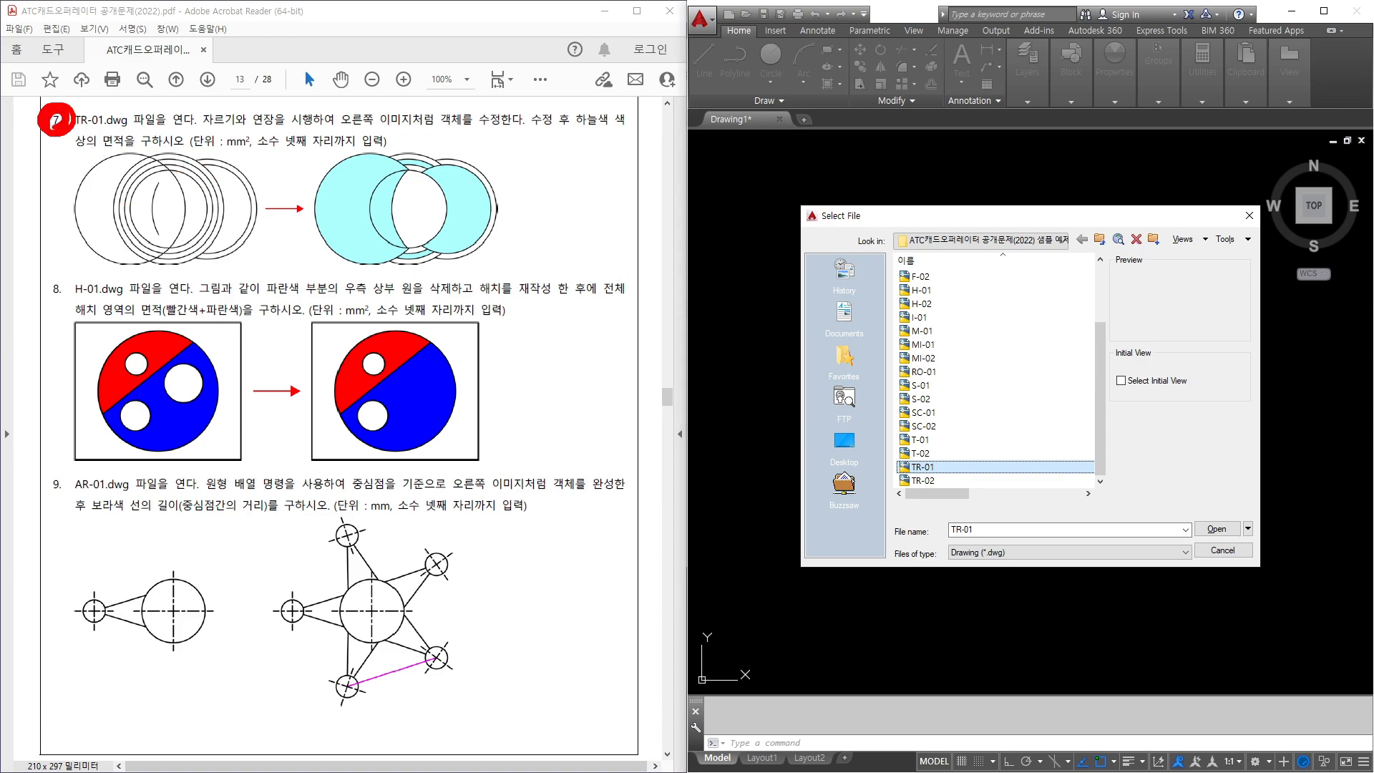
{"action": "key", "text": "e"}
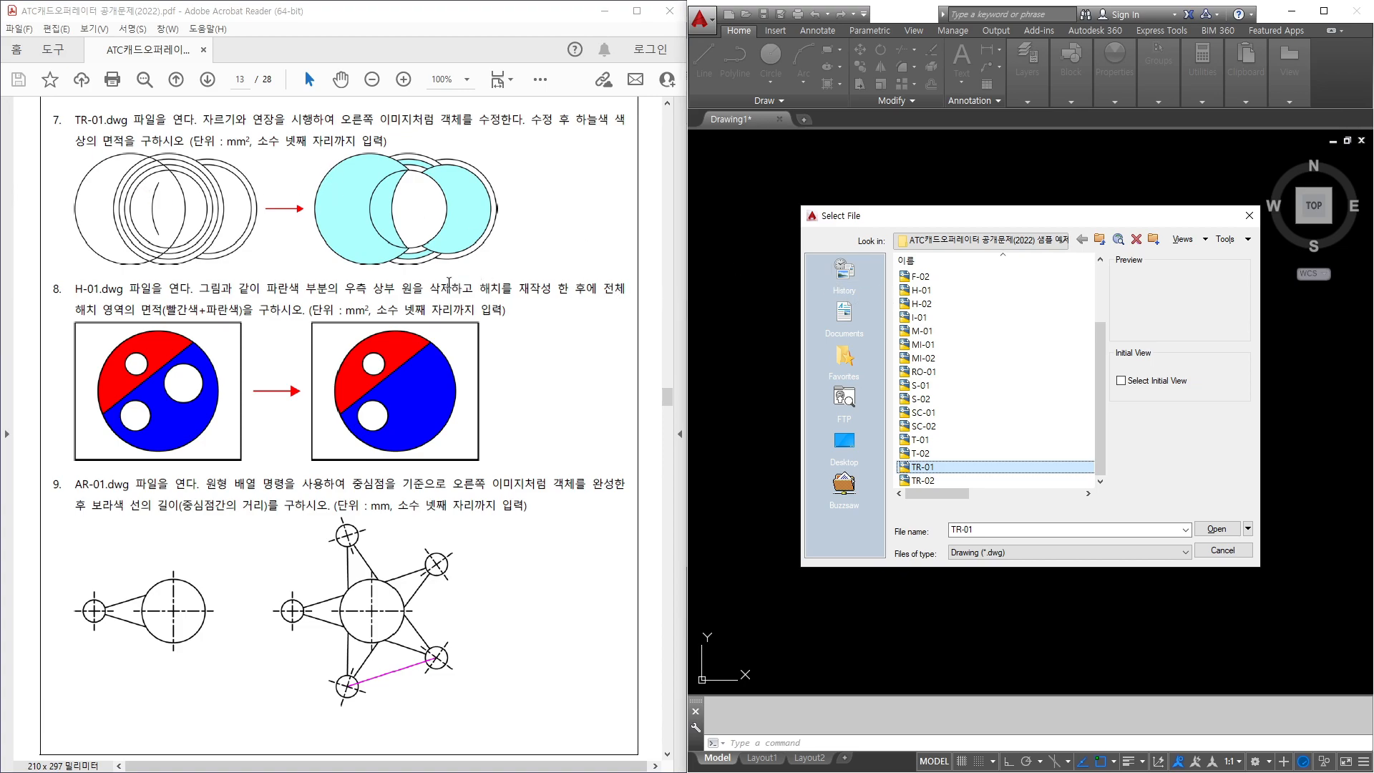
{"action": "mouse_move", "coordinate": [57, 282]}
{"action": "left_mouse_down"}
{"action": "mouse_move", "coordinate": [48, 304]}
{"action": "mouse_move", "coordinate": [64, 279]}
{"action": "mouse_move", "coordinate": [106, 300]}
{"action": "left_mouse_up"}
{"action": "key", "text": "e"}
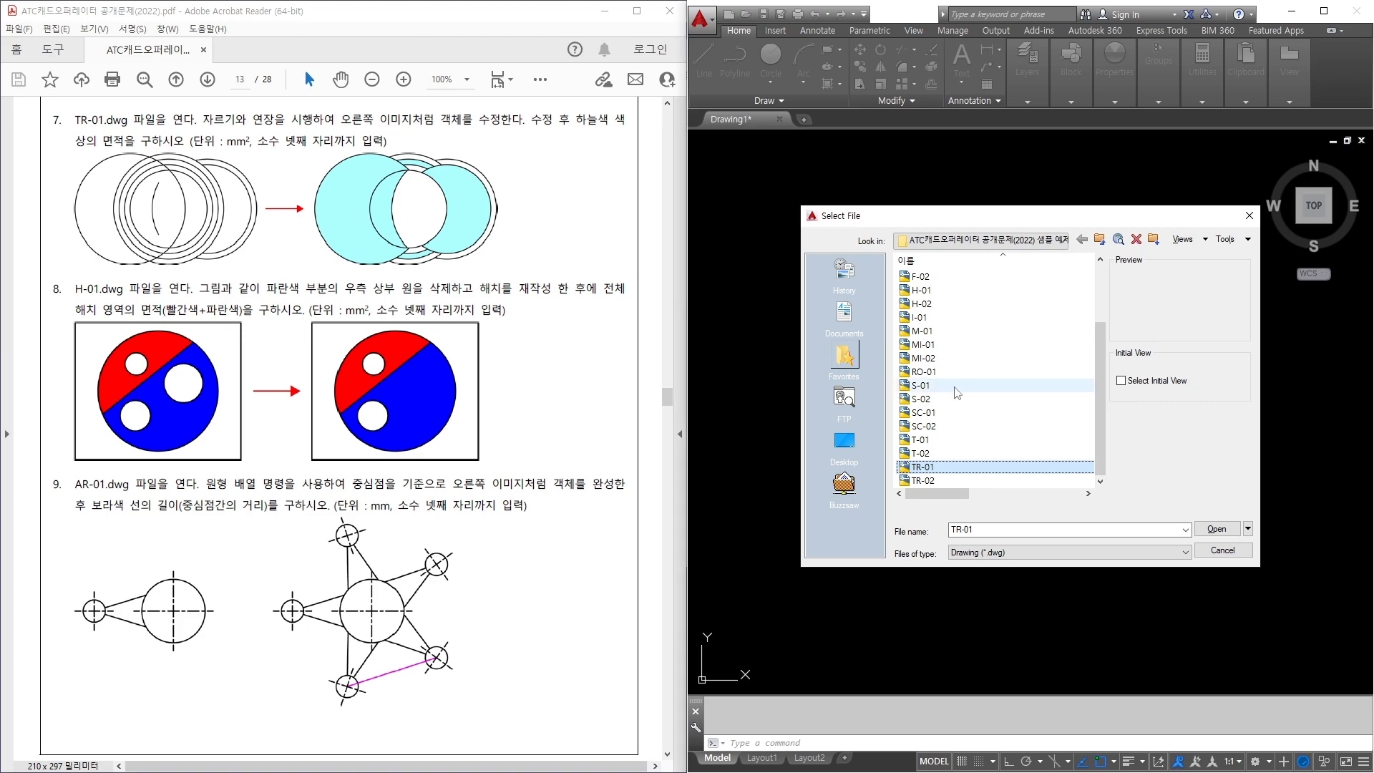
Open H-01.dwg for problem 8.
{"action": "left_click", "coordinate": [921, 291]}
{"action": "double_click", "coordinate": [919, 294]}
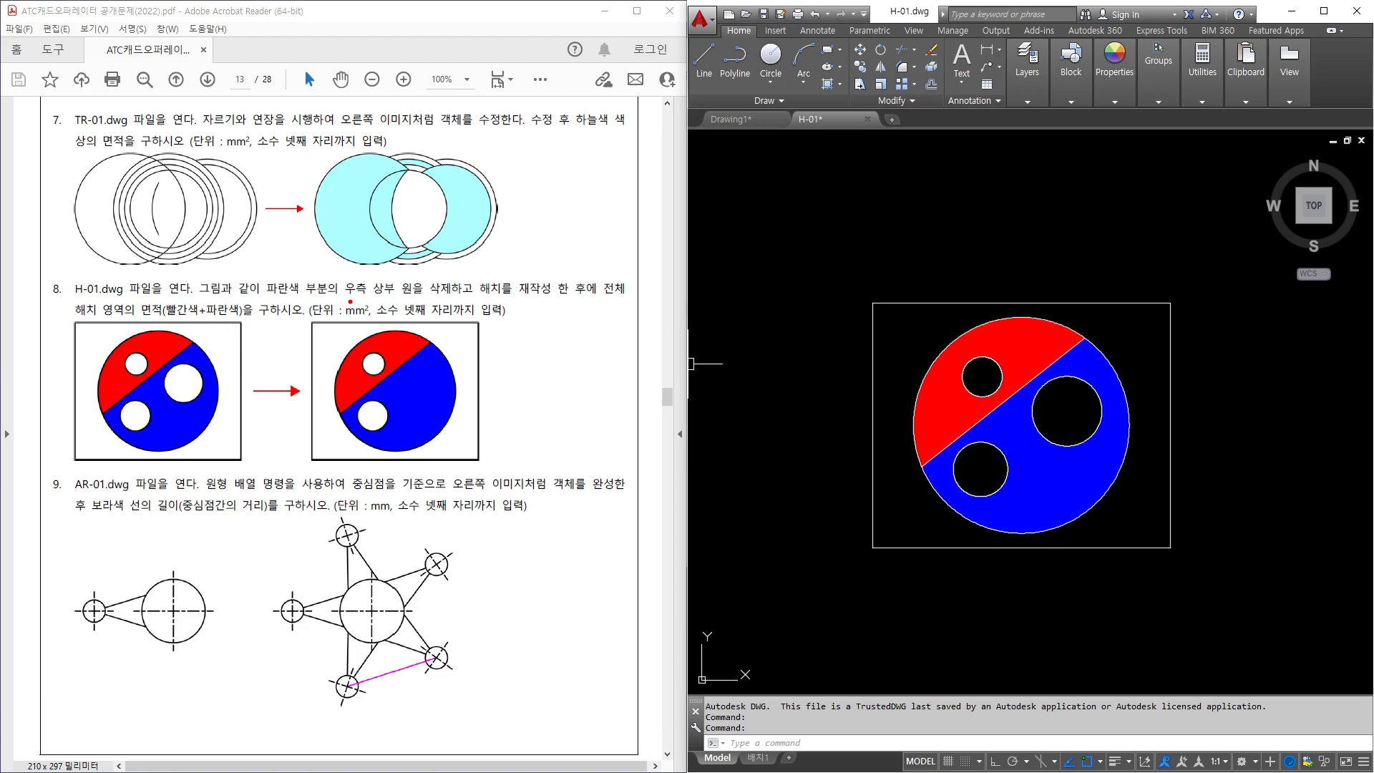
{"action": "left_click_drag", "start_coordinate": [361, 301], "coordinate": [579, 302]}
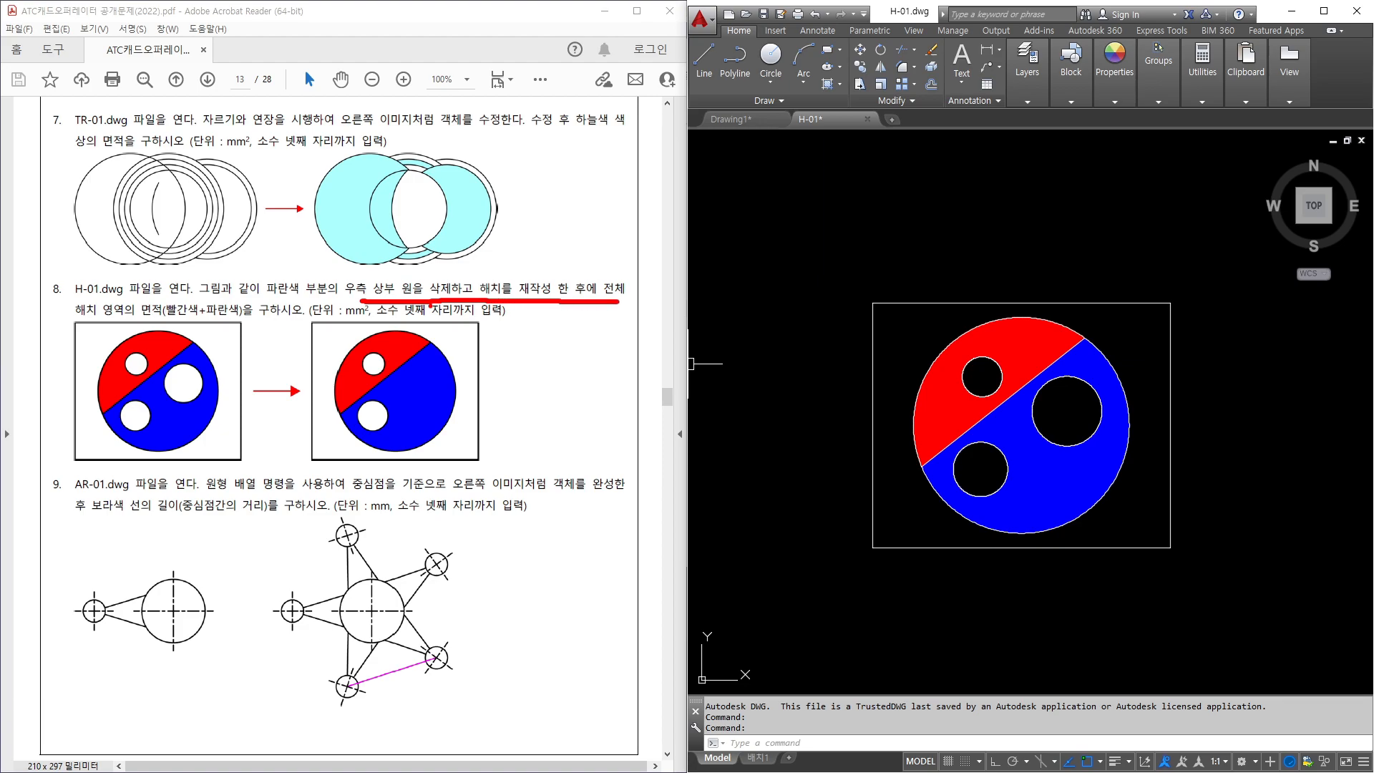
{"action": "key", "text": "e"}
{"action": "mouse_move", "coordinate": [191, 324]}
{"action": "left_mouse_down"}
{"action": "mouse_move", "coordinate": [172, 294]}
{"action": "mouse_move", "coordinate": [182, 323]}
{"action": "mouse_move", "coordinate": [237, 327]}
{"action": "mouse_move", "coordinate": [203, 327]}
{"action": "left_mouse_up"}
{"action": "key", "text": "e"}
{"action": "key", "text": "Escape"}
Erase the upper-right inner circle together with the red and blue hatches and the diagonal dividing line.
{"action": "left_click", "coordinate": [1074, 394]}
{"action": "left_click", "coordinate": [1069, 397]}
{"action": "type", "text": "e"}
{"action": "key", "text": "Return"}
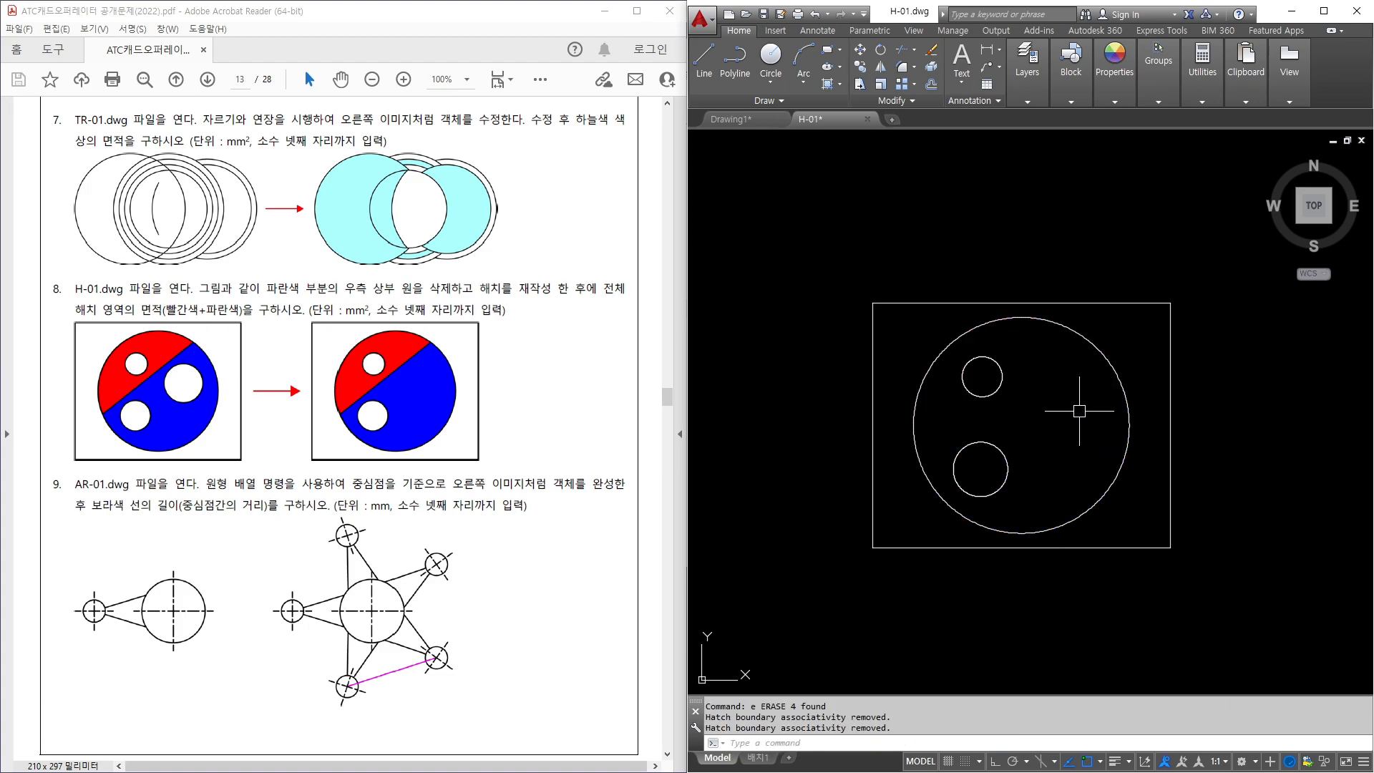
Hatch the interior of the large circle, leaving out the two remaining small circles.
{"action": "type", "text": "h"}
{"action": "key", "text": "Return"}
{"action": "left_click", "coordinate": [1053, 404]}
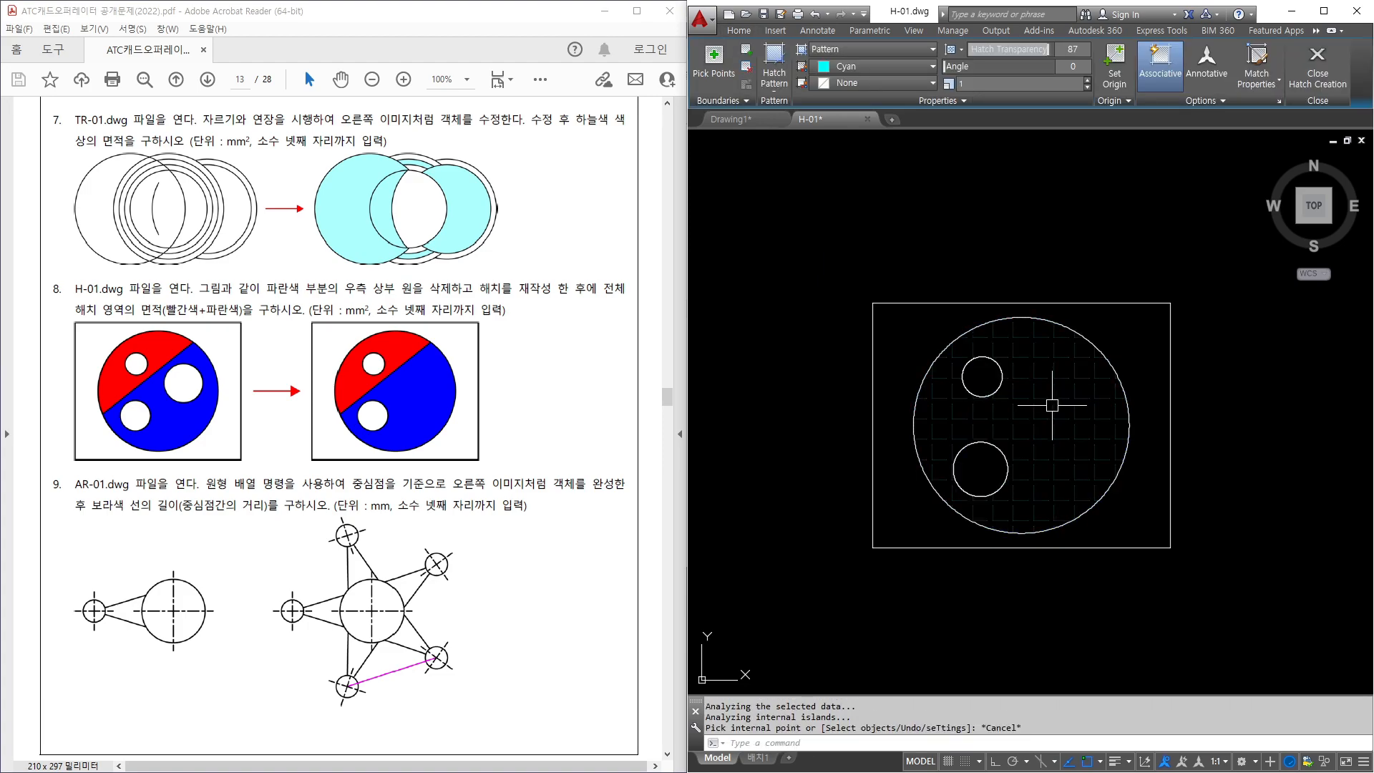
Inspect the new hatch's properties to read the total hatched area, and clear the selection.
{"action": "left_click", "coordinate": [1035, 403]}
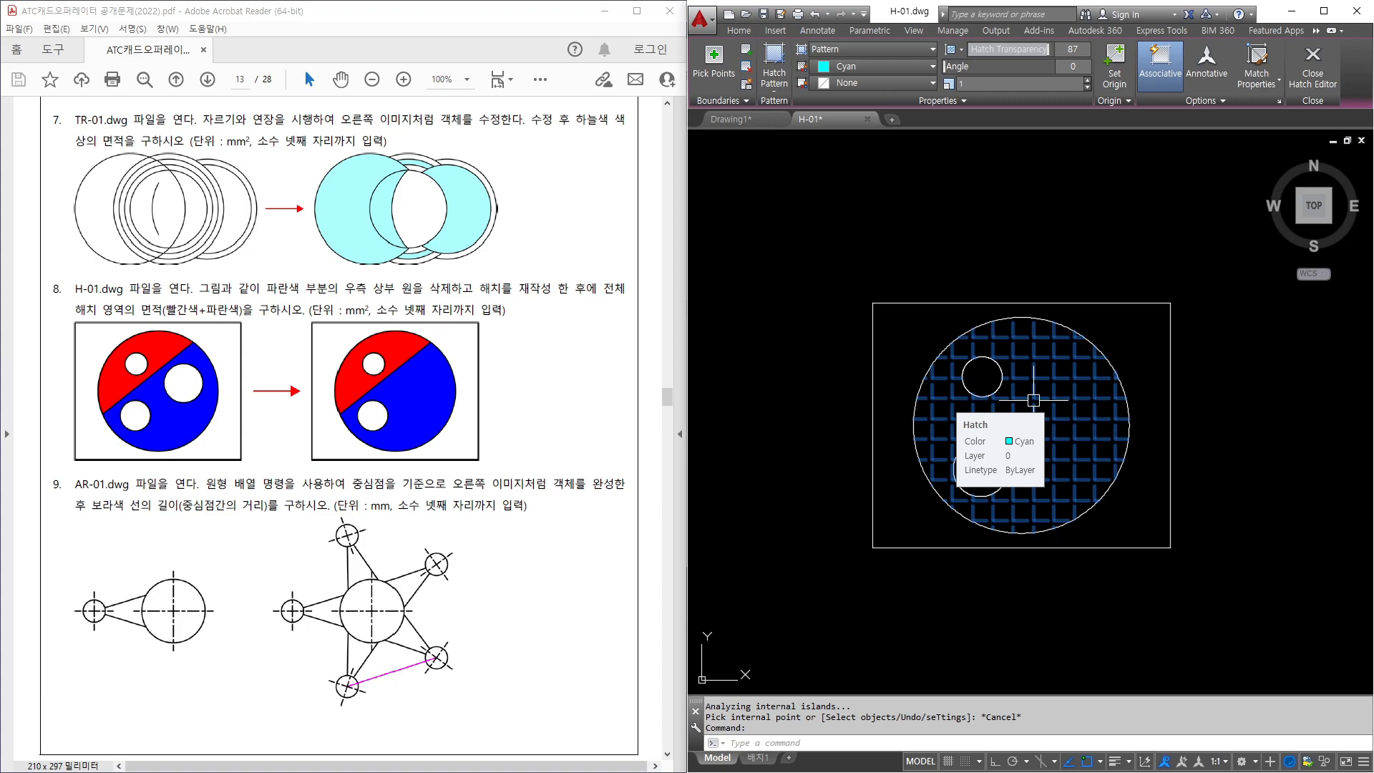
{"action": "right_click", "coordinate": [1034, 400]}
{"action": "left_click", "coordinate": [1077, 747]}
{"action": "scroll", "coordinate": [154, 465], "scroll_direction": "down", "scroll_amount": 1}
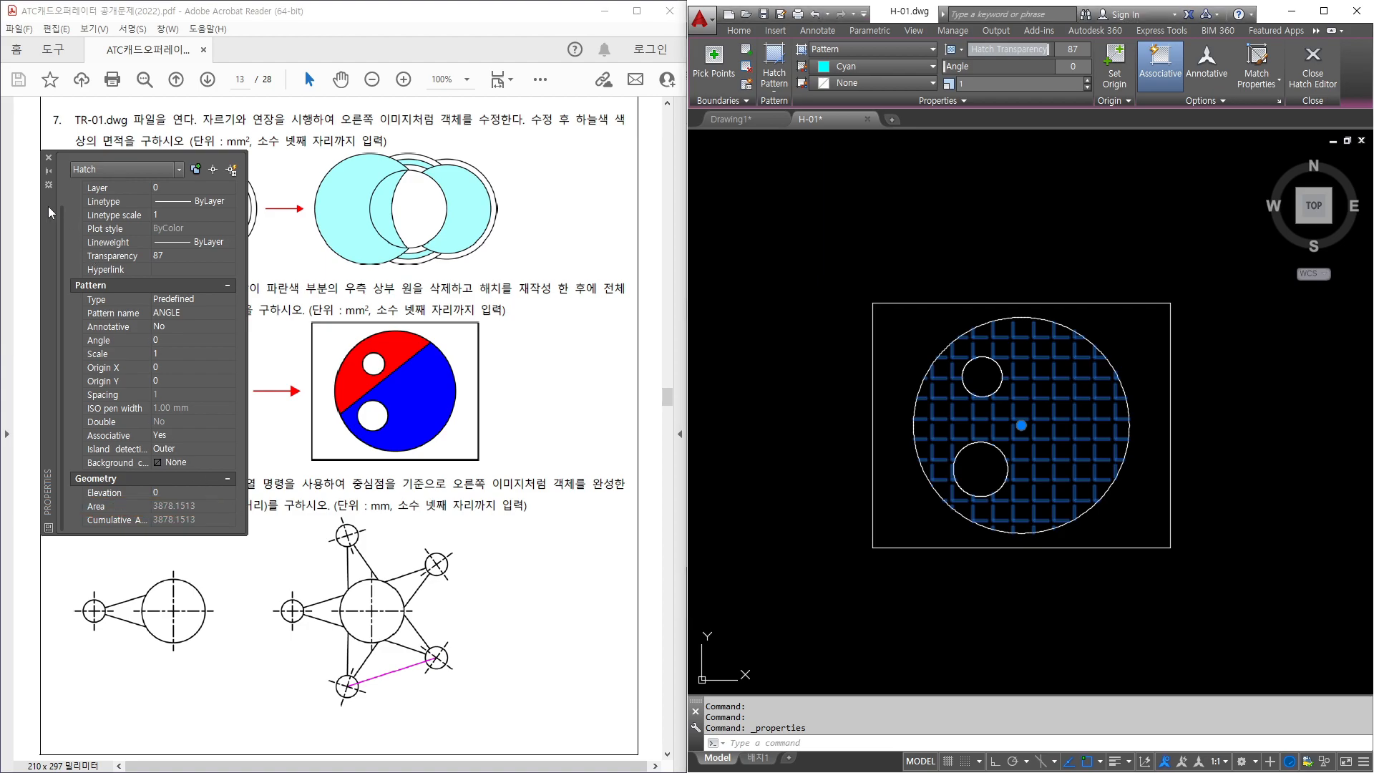
{"action": "left_click", "coordinate": [48, 158]}
{"action": "scroll", "coordinate": [360, 350], "scroll_direction": "down", "scroll_amount": 5}
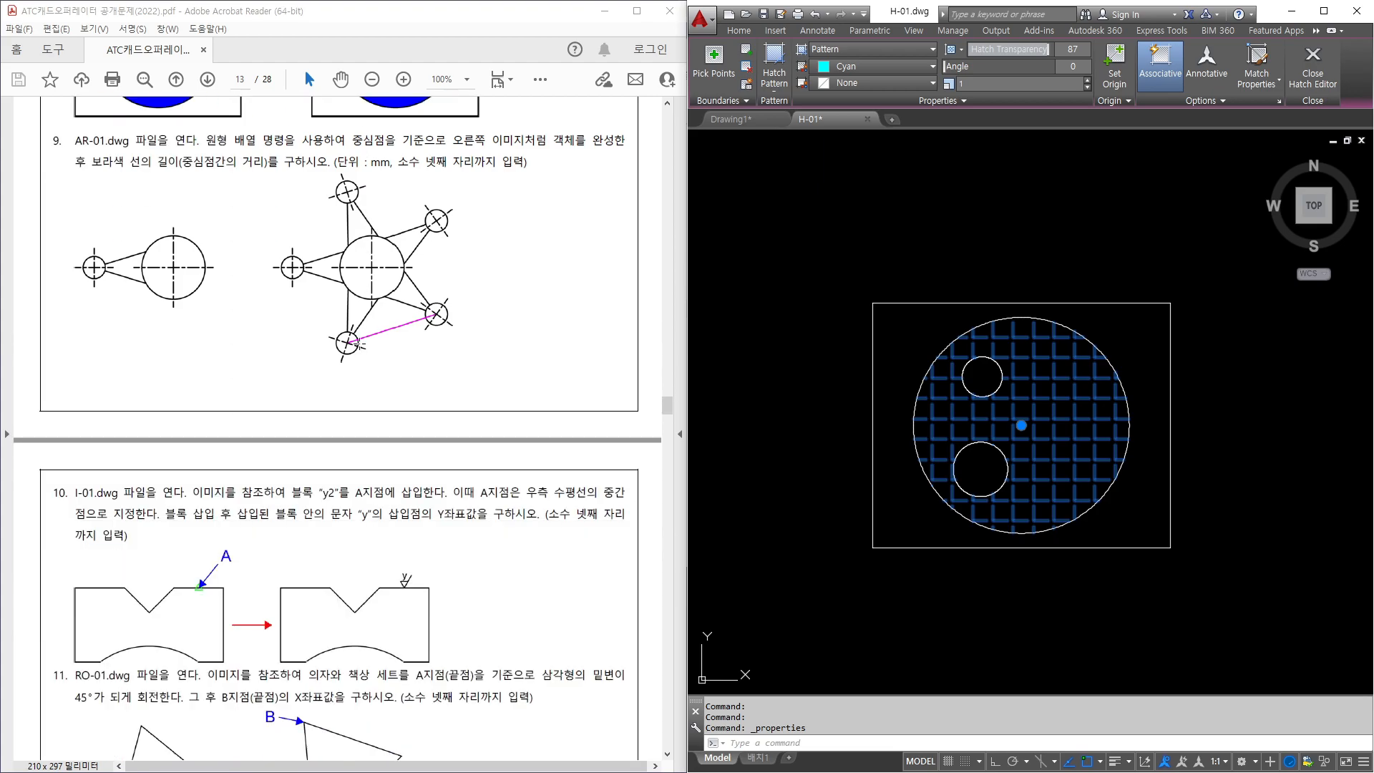
{"action": "key", "text": "Escape"}
{"action": "key", "text": "Escape"}
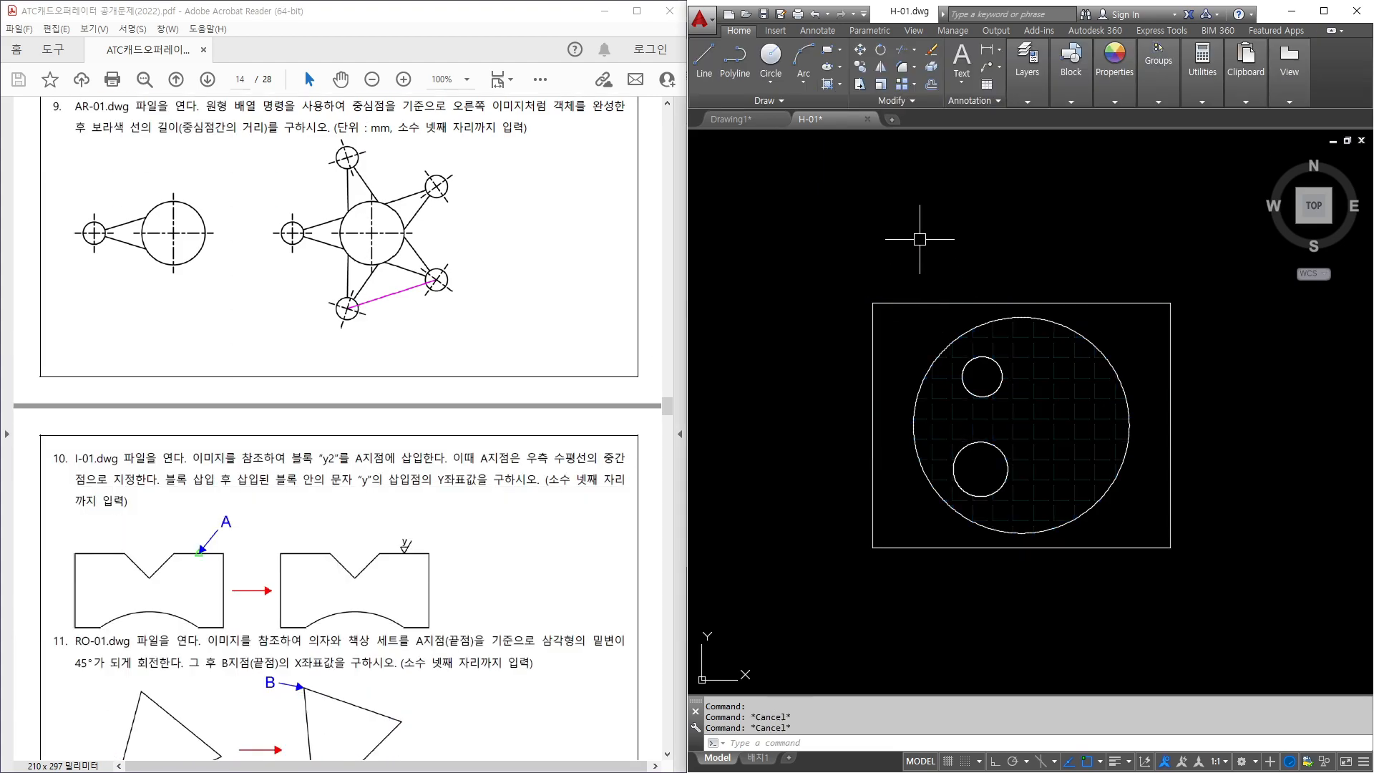
Close H-01.dwg and open AR-01.dwg for problem 9.
{"action": "left_click", "coordinate": [867, 118]}
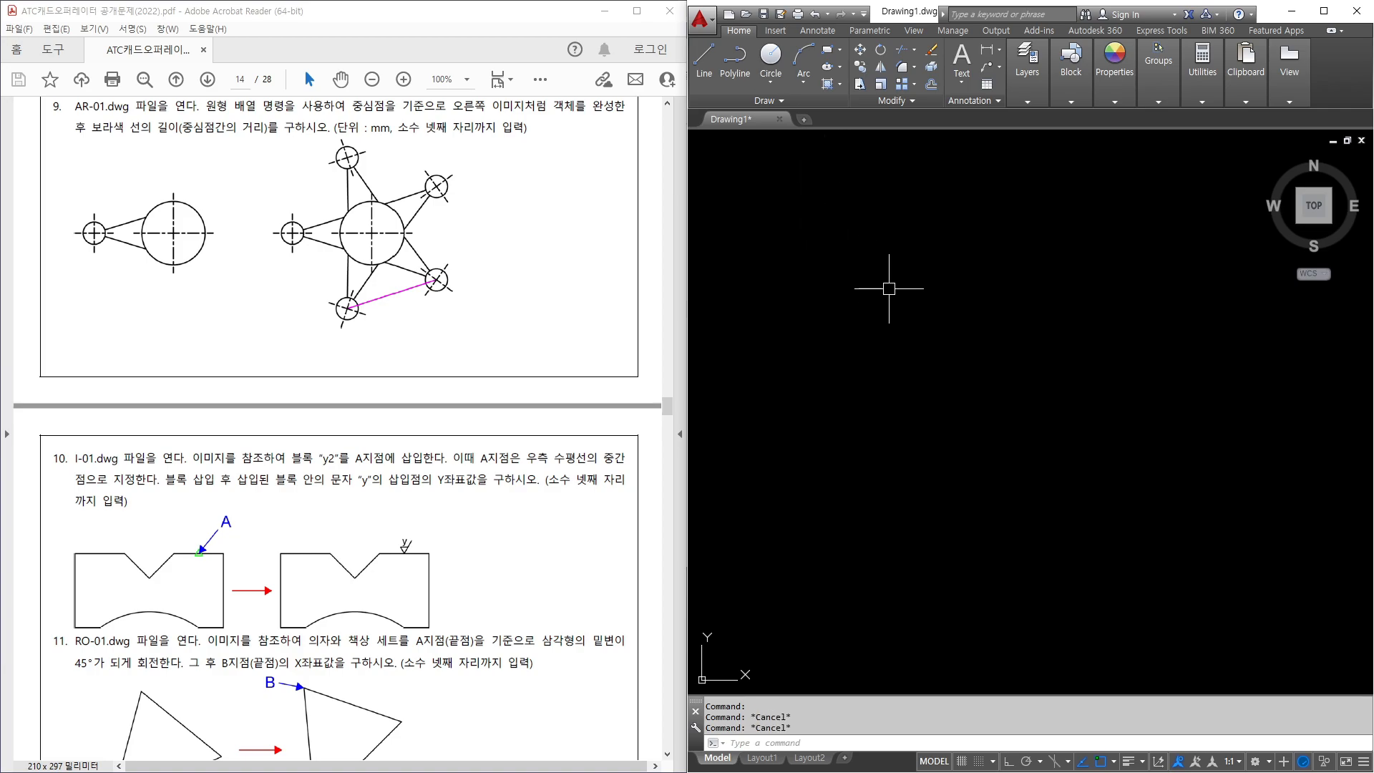
{"action": "key", "text": "ctrl+o"}
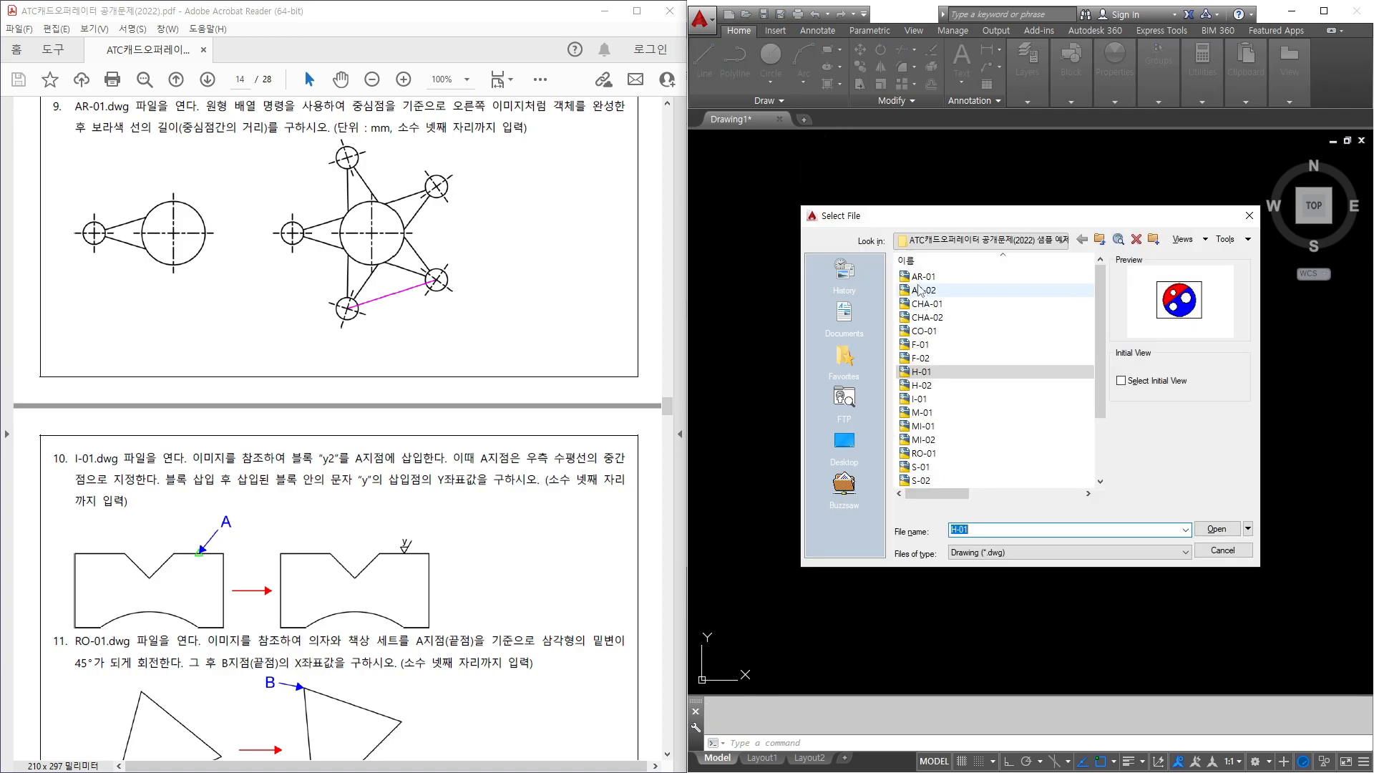
{"action": "left_click", "coordinate": [926, 278]}
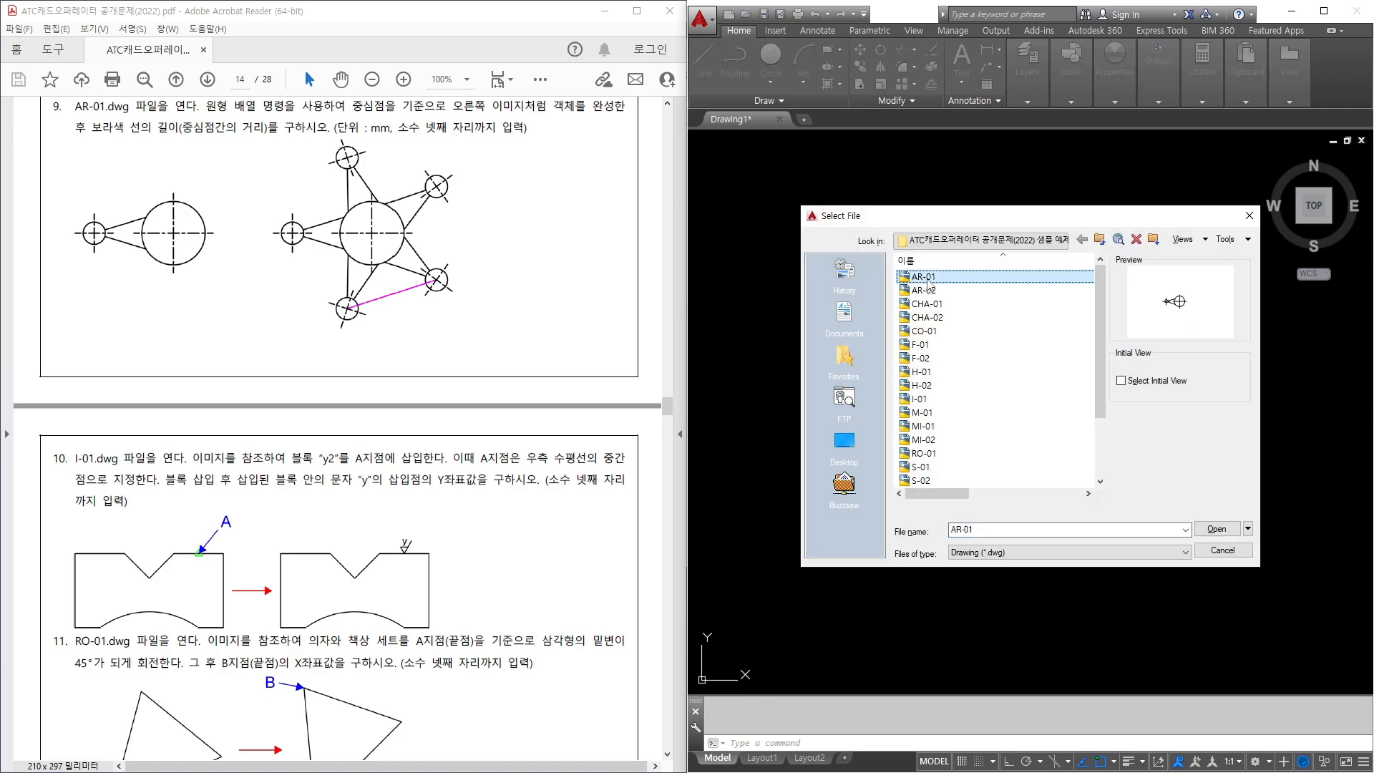
{"action": "double_click", "coordinate": [926, 279]}
{"action": "scroll", "coordinate": [894, 429], "scroll_direction": "up", "scroll_amount": 4}
{"action": "middle_click_drag", "start_coordinate": [1002, 473], "coordinate": [1025, 453]}
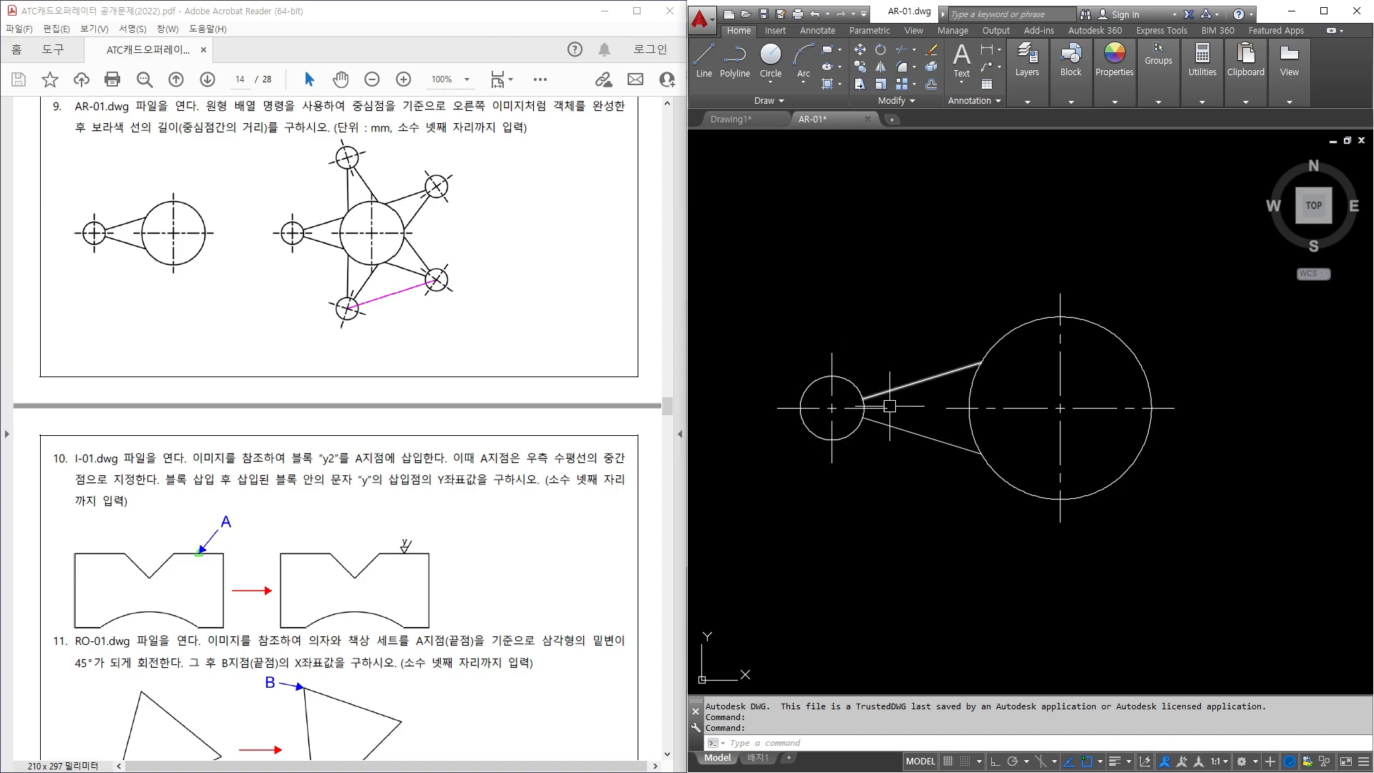
{"action": "left_click_drag", "start_coordinate": [454, 120], "coordinate": [585, 125]}
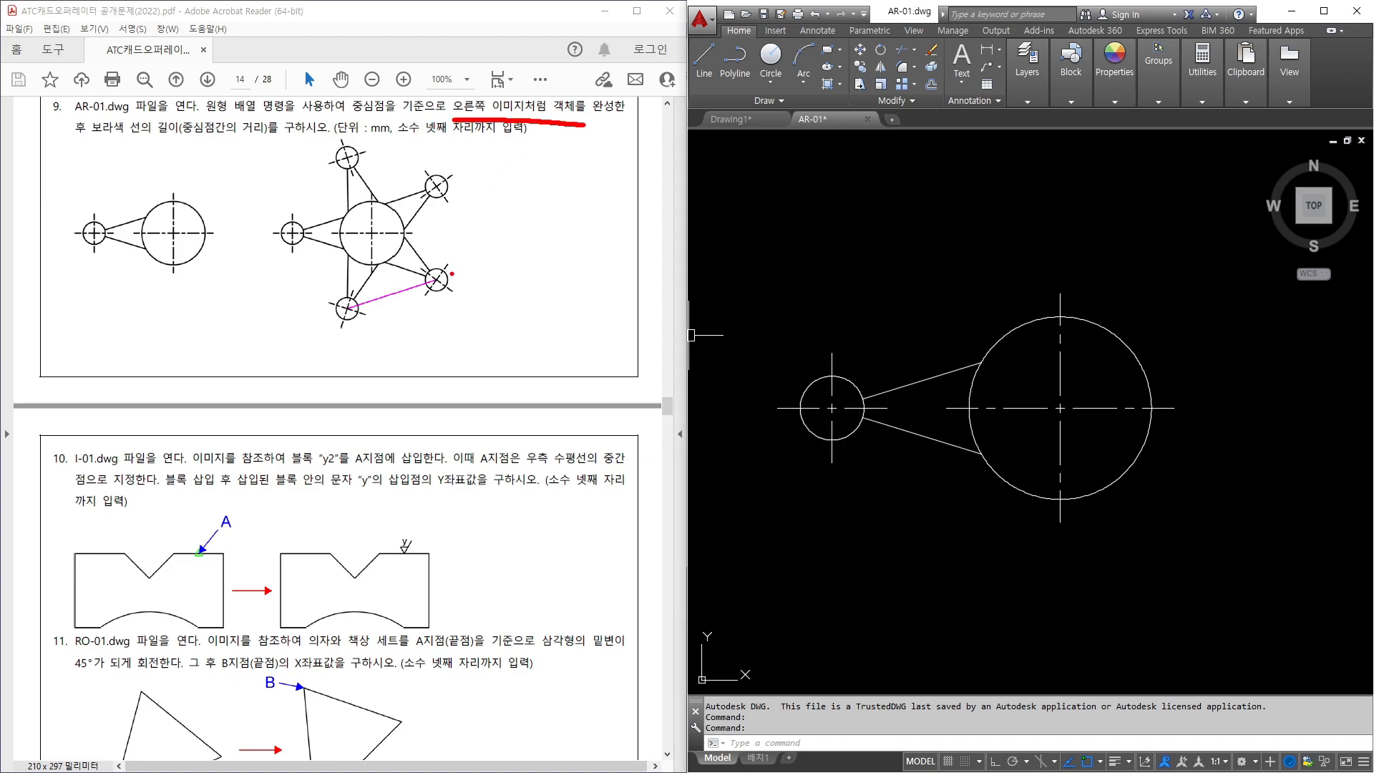
{"action": "left_click_drag", "start_coordinate": [439, 280], "coordinate": [348, 309]}
{"action": "key", "text": "Escape"}
{"action": "left_click", "coordinate": [869, 296]}
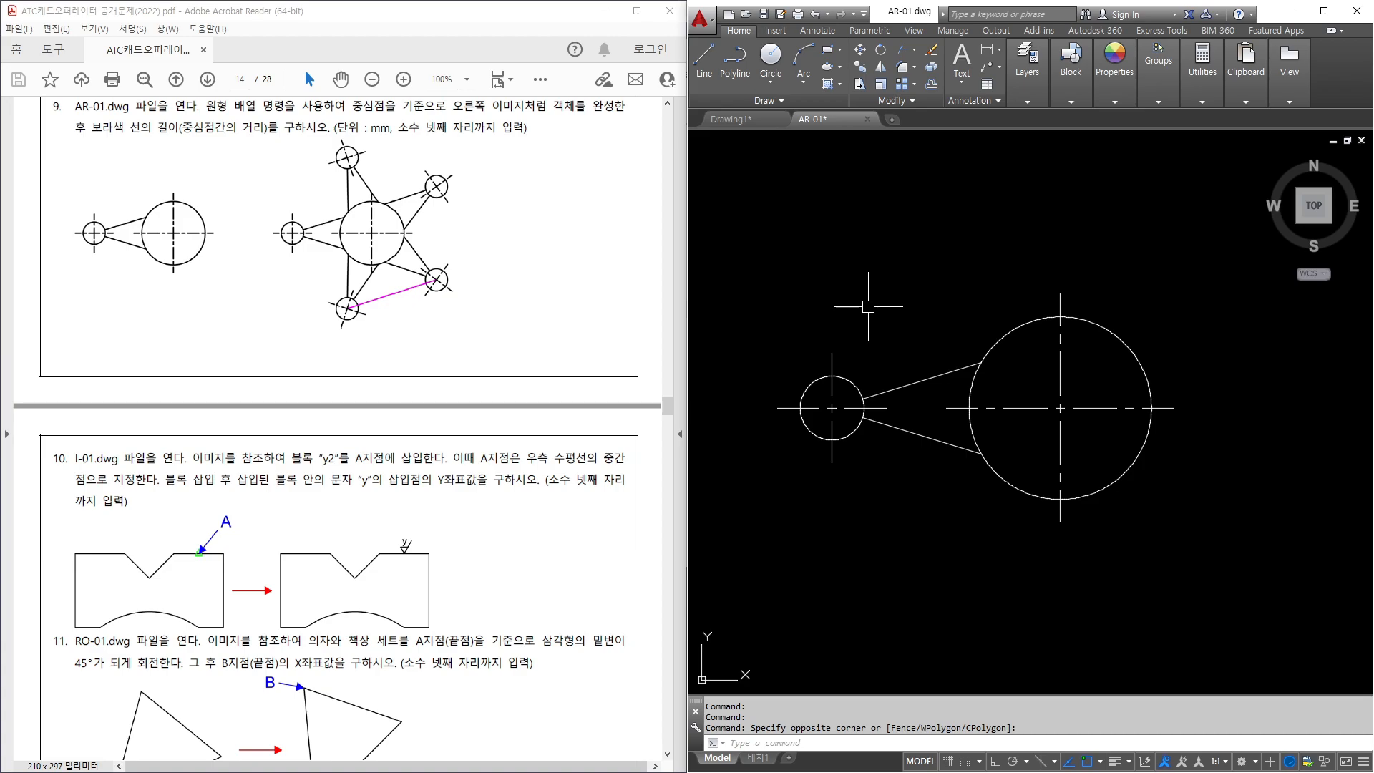
Create a polar array of the small circle, its centre lines and two connecting lines around the large circle's centre, with 5 items.
{"action": "type", "text": "r"}
{"action": "key", "text": "Return"}
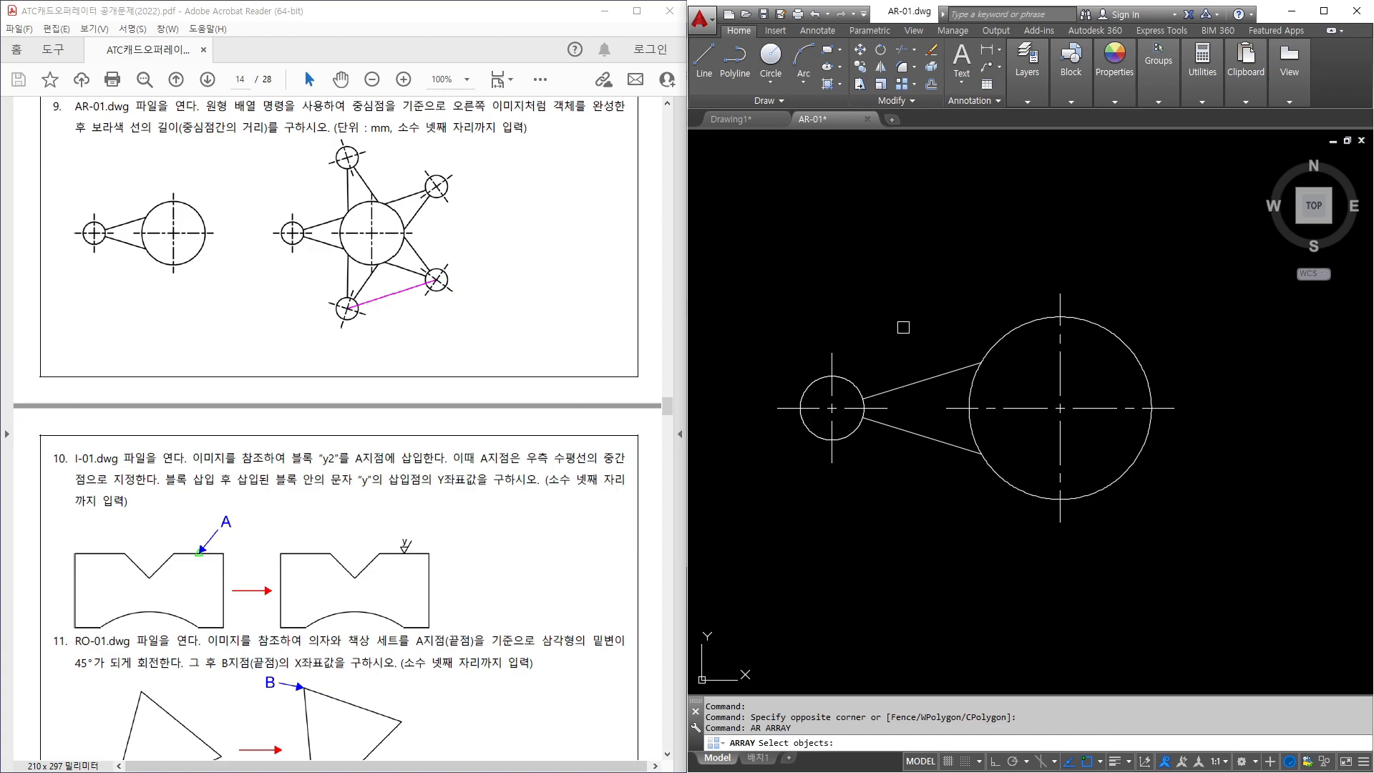
{"action": "left_click", "coordinate": [903, 327]}
{"action": "left_click", "coordinate": [770, 503]}
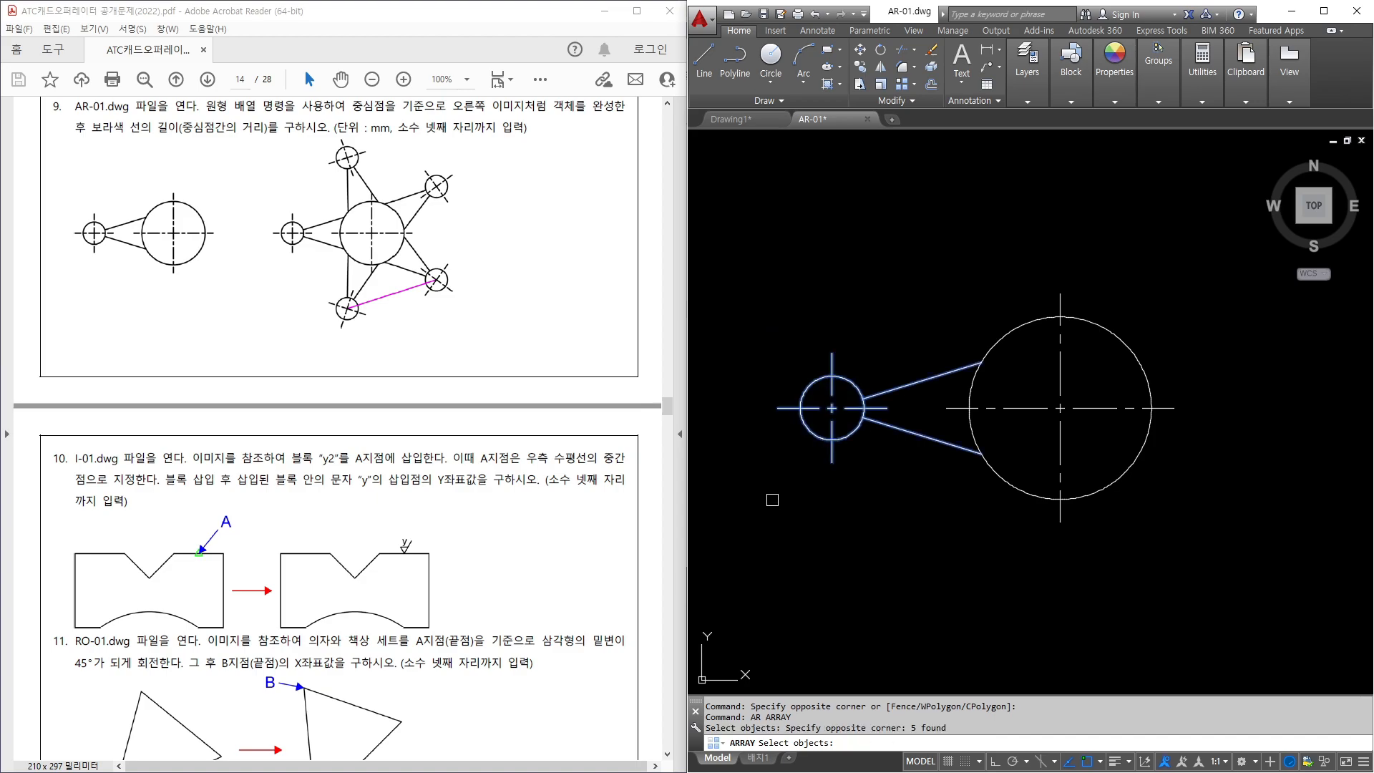
{"action": "key", "text": "Return"}
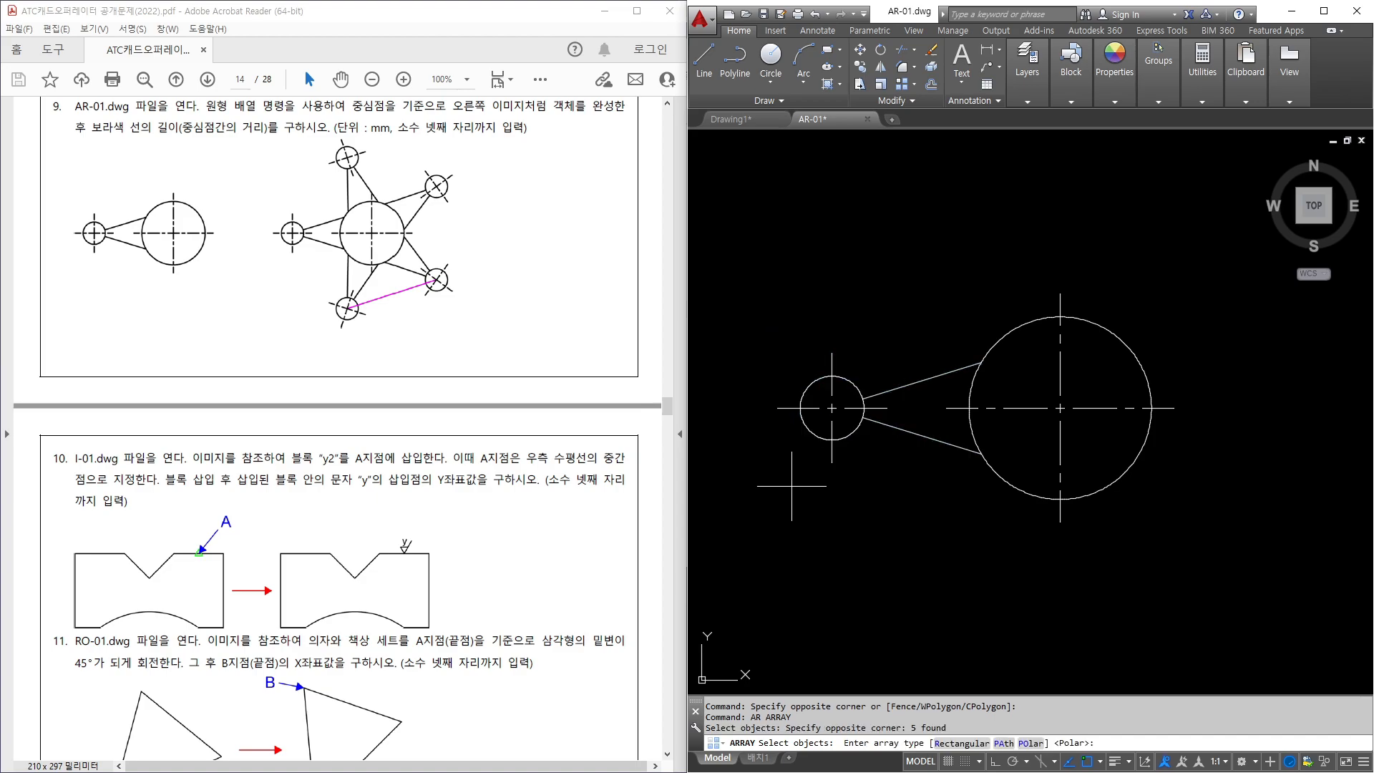
{"action": "type", "text": "po"}
{"action": "key", "text": "Return"}
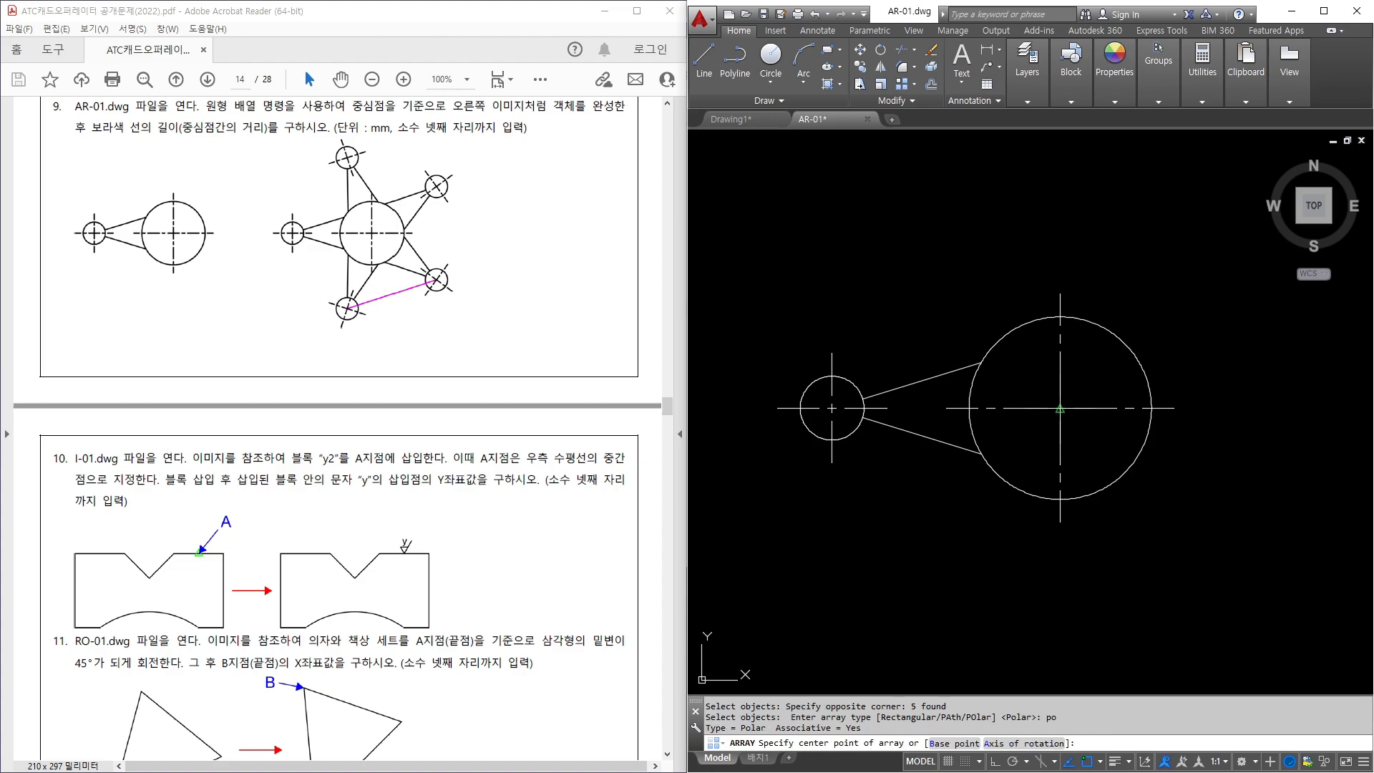
{"action": "left_click", "coordinate": [1060, 408]}
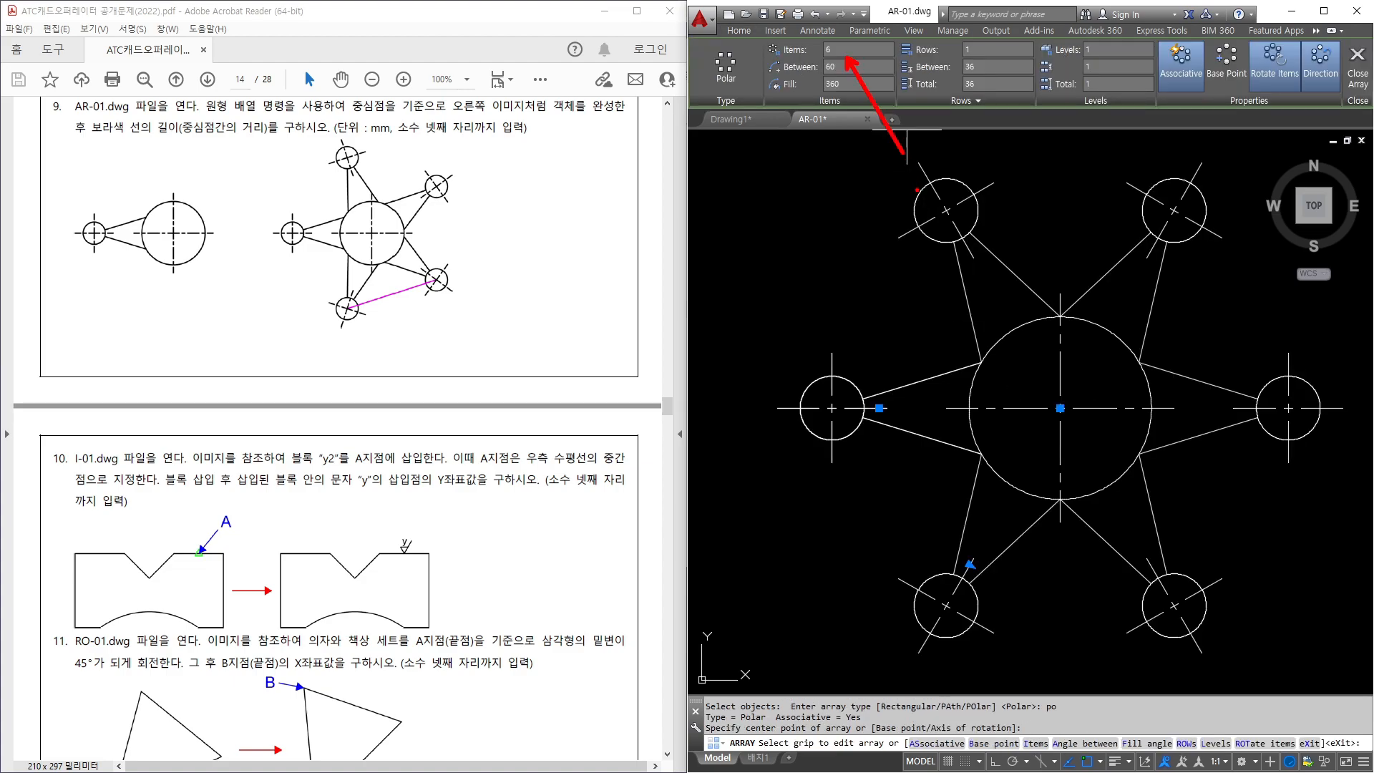
{"action": "left_click", "coordinate": [843, 49]}
{"action": "type", "text": "5"}
{"action": "key", "text": "Return"}
{"action": "key", "text": "Escape"}
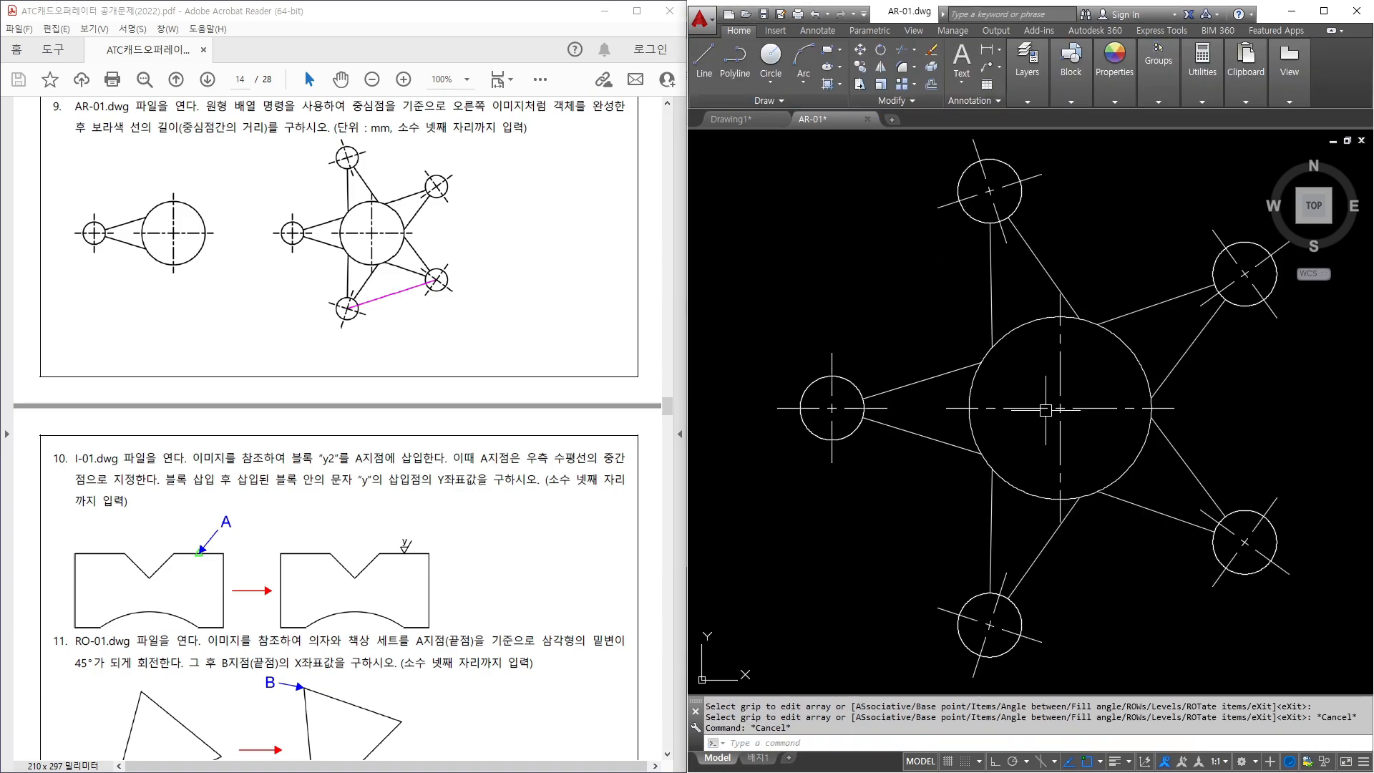
Draw a line joining the centres of the bottom and lower-right small circles of the array.
{"action": "middle_click_drag", "start_coordinate": [1117, 488], "coordinate": [1014, 361]}
{"action": "type", "text": "l"}
{"action": "key", "text": "Return"}
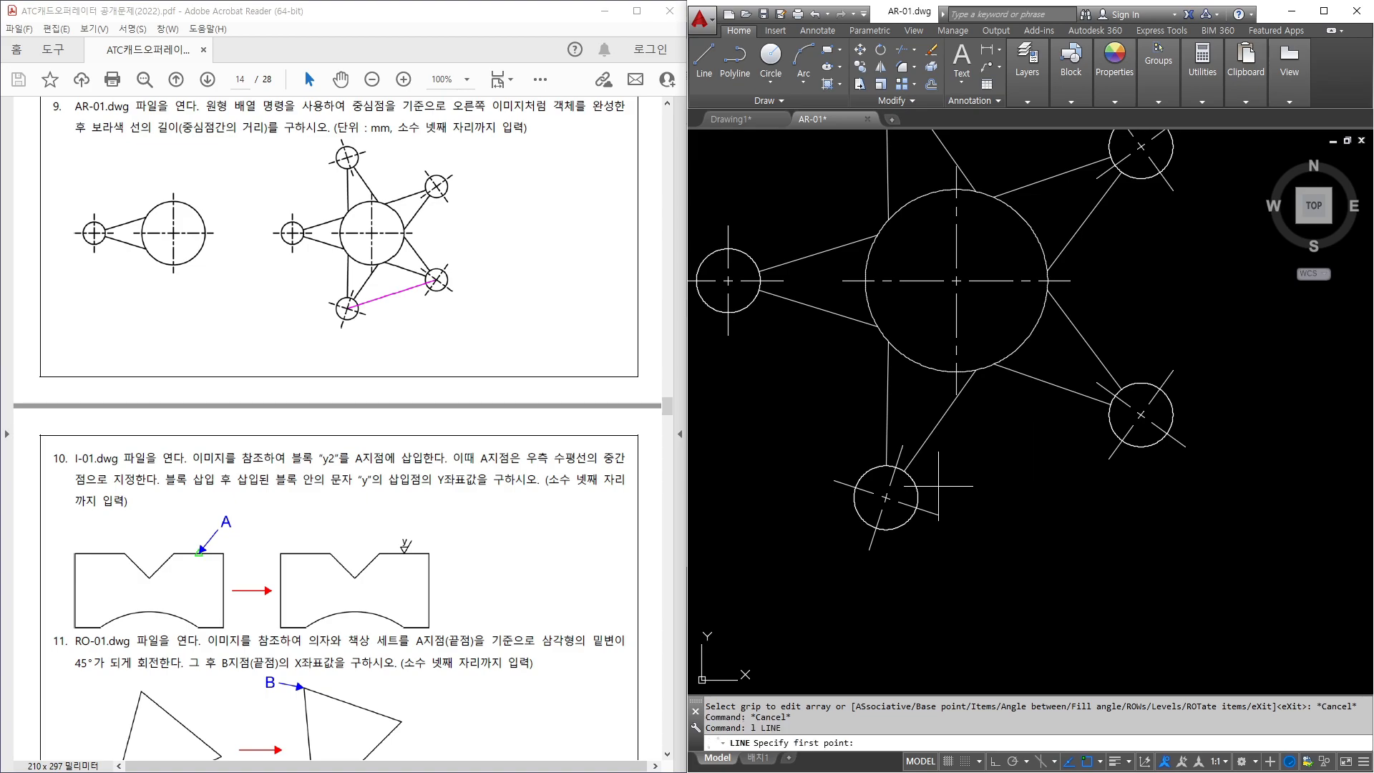
{"action": "left_click", "coordinate": [885, 497]}
{"action": "left_click", "coordinate": [1140, 414]}
{"action": "key", "text": "Escape"}
Inspect the properties of the new connecting line to read its length, and close the properties.
{"action": "left_click", "coordinate": [1041, 444]}
{"action": "right_click", "coordinate": [1043, 440]}
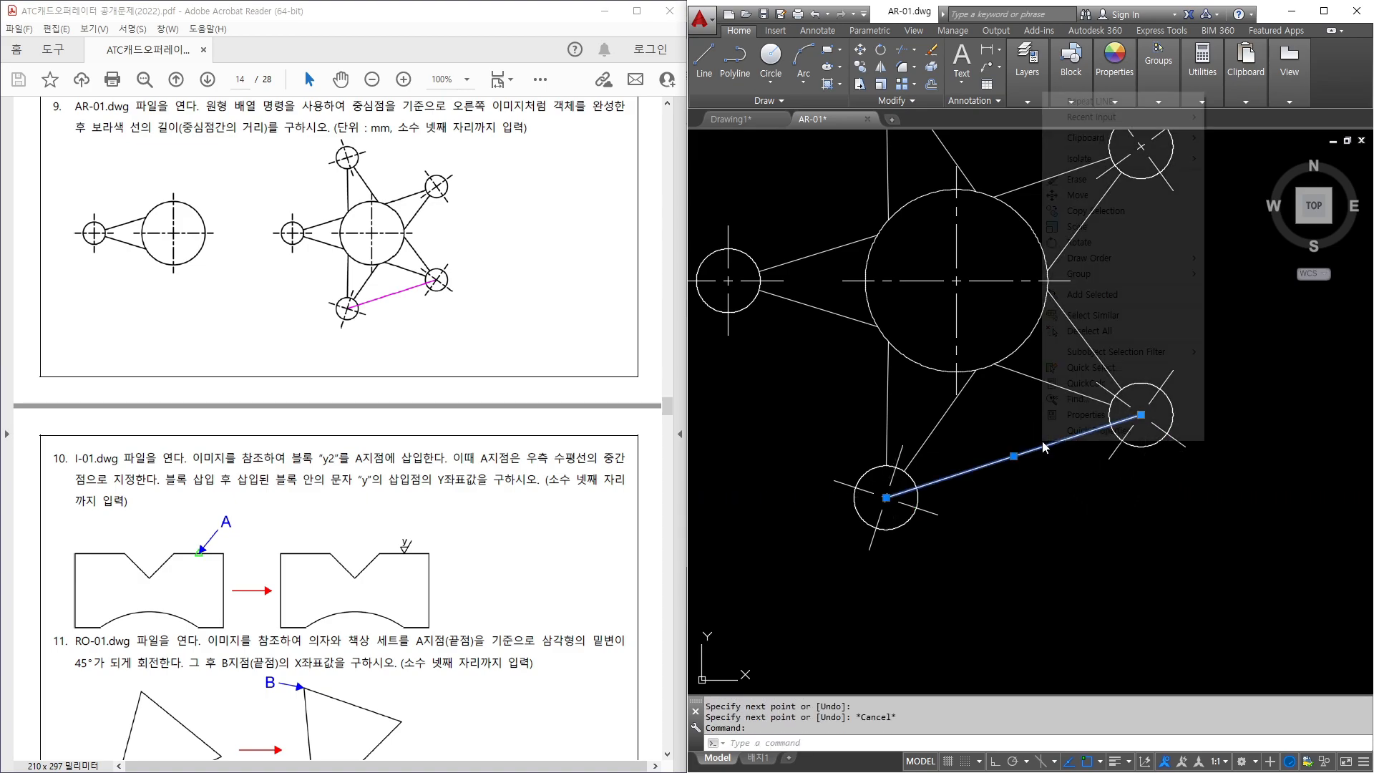
{"action": "left_click", "coordinate": [1086, 416]}
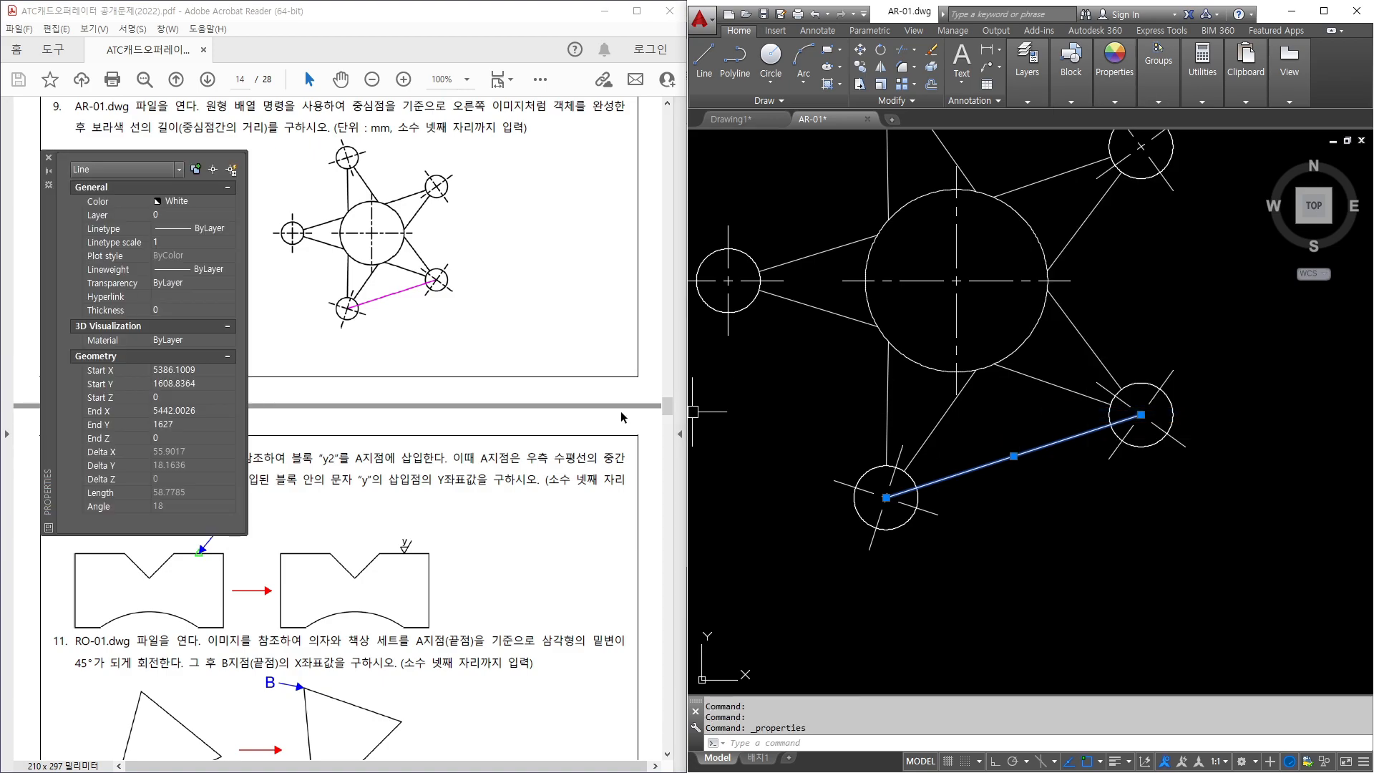
{"action": "left_click_drag", "start_coordinate": [83, 483], "coordinate": [210, 500]}
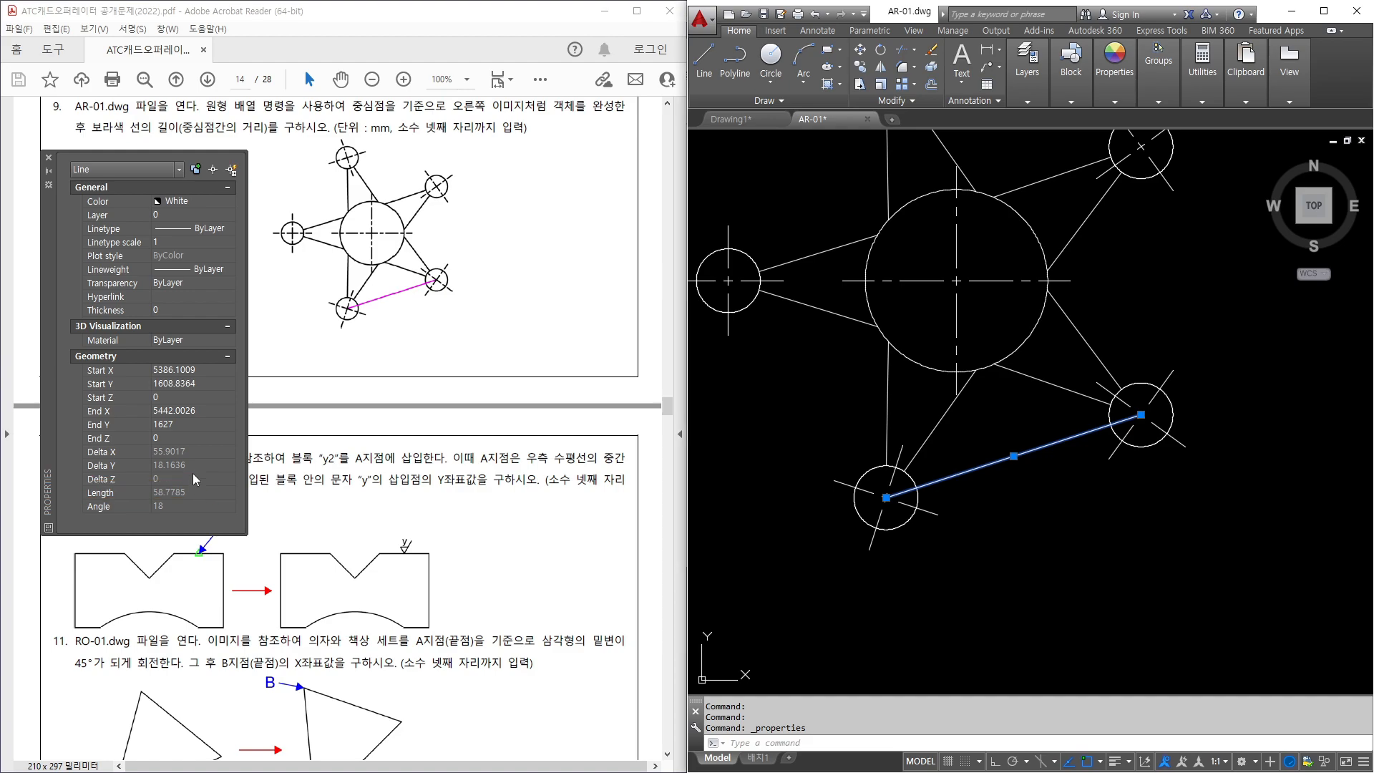
{"action": "left_click", "coordinate": [48, 157]}
{"action": "left_click", "coordinate": [708, 423]}
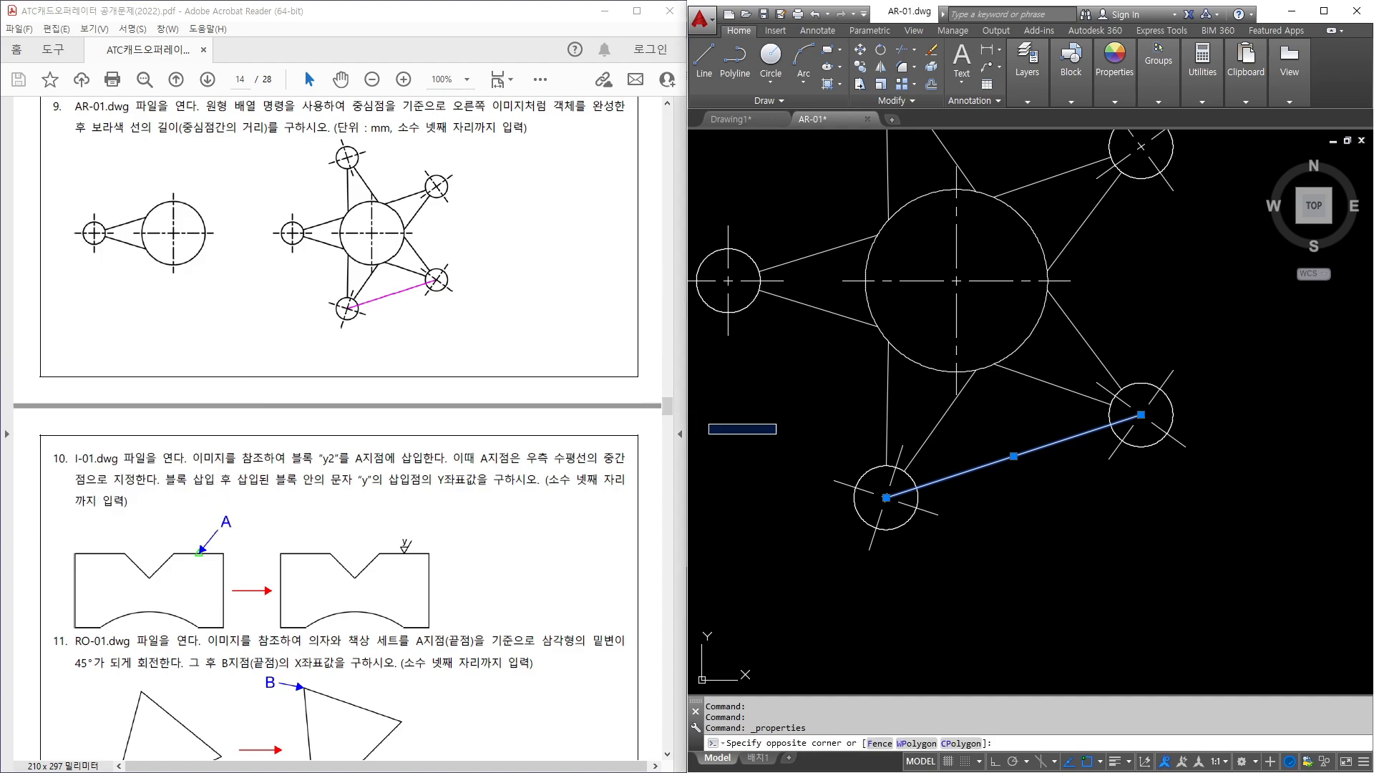
{"action": "key", "text": "Escape"}
Close AR-01.dwg without saving and open I-01.dwg for problem 10.
{"action": "scroll", "coordinate": [559, 278], "scroll_direction": "down", "scroll_amount": 8}
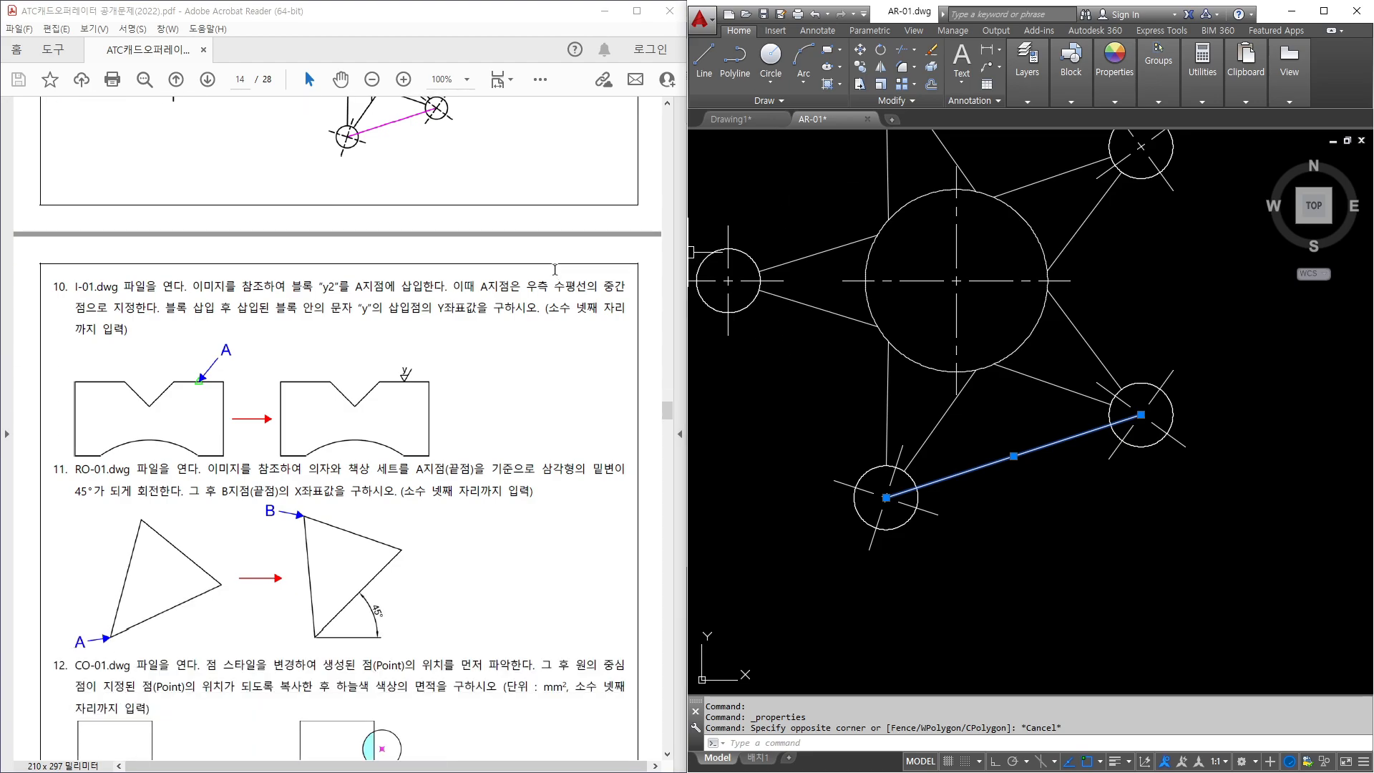
{"action": "left_click", "coordinate": [867, 119]}
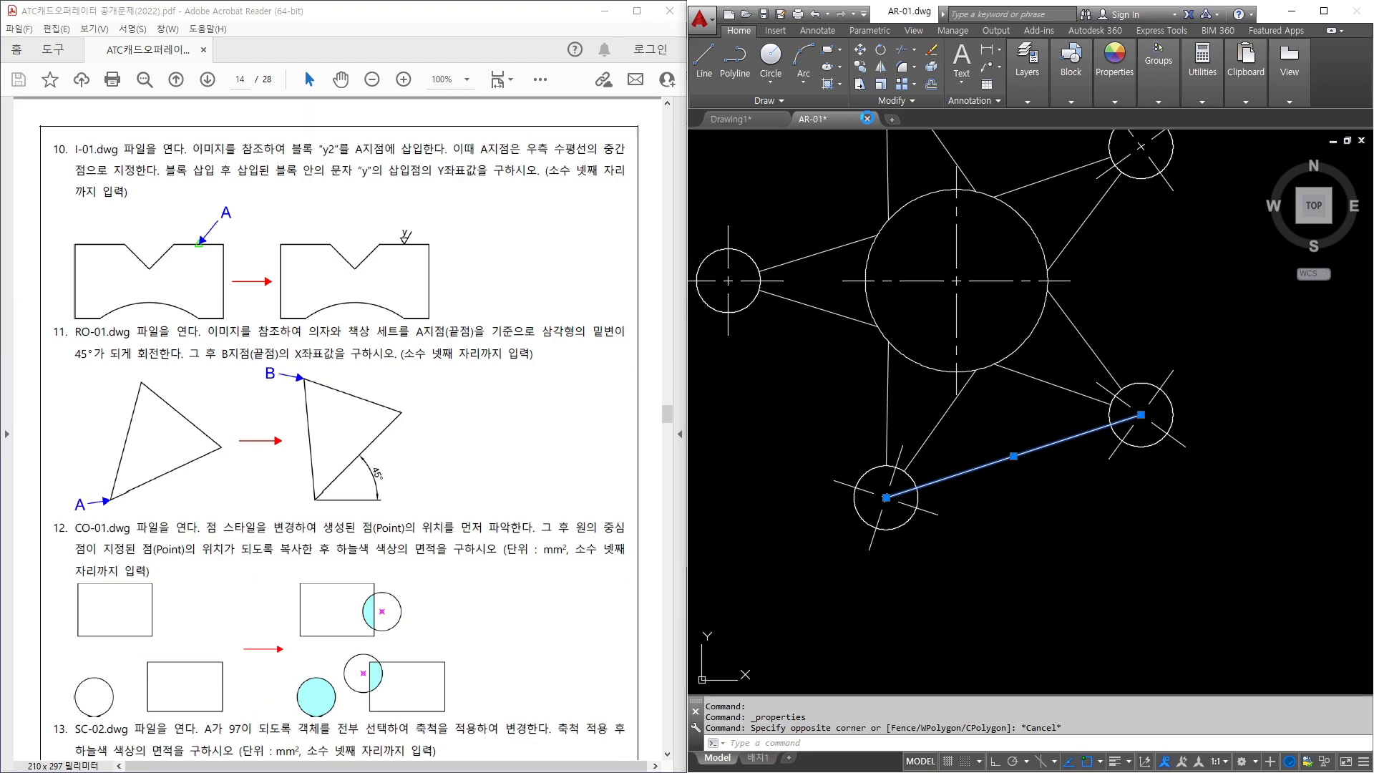
{"action": "key", "text": "n"}
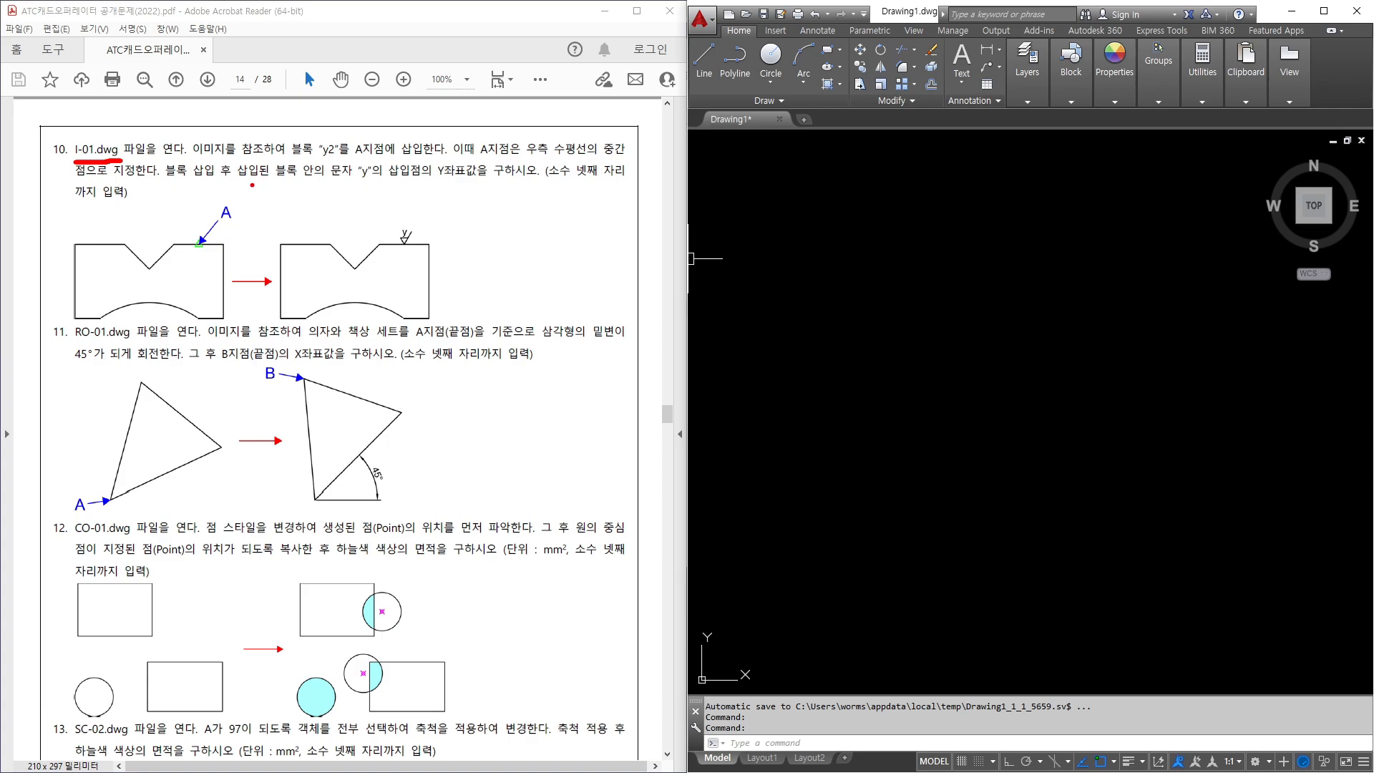
{"action": "left_click", "coordinate": [980, 335]}
{"action": "key", "text": "Escape"}
{"action": "key", "text": "ctrl+o"}
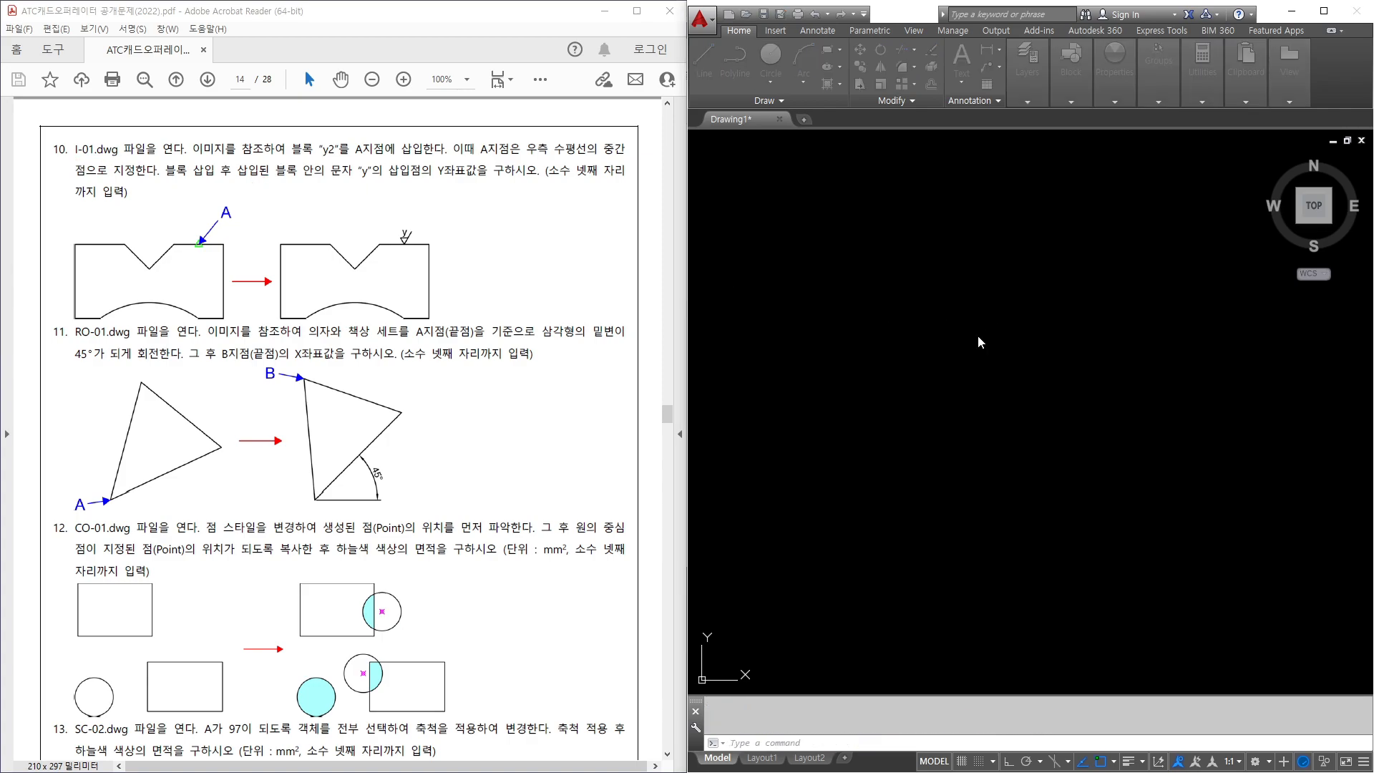
{"action": "left_click", "coordinate": [930, 397]}
{"action": "key", "text": "Return"}
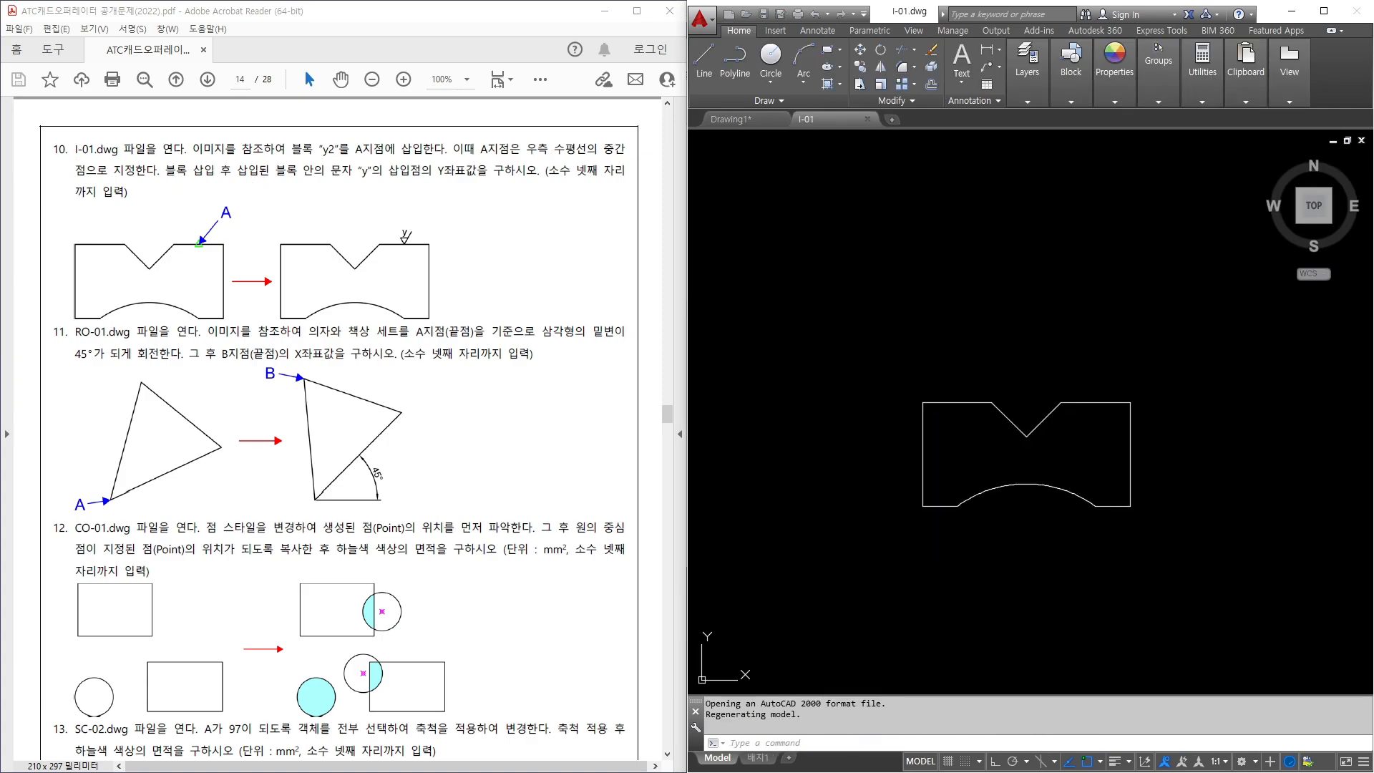
Insert the block y2 at the midpoint of the part's upper-right horizontal edge, at scale 1 and rotation 0.
{"action": "scroll", "coordinate": [1073, 483], "scroll_direction": "up", "scroll_amount": 2}
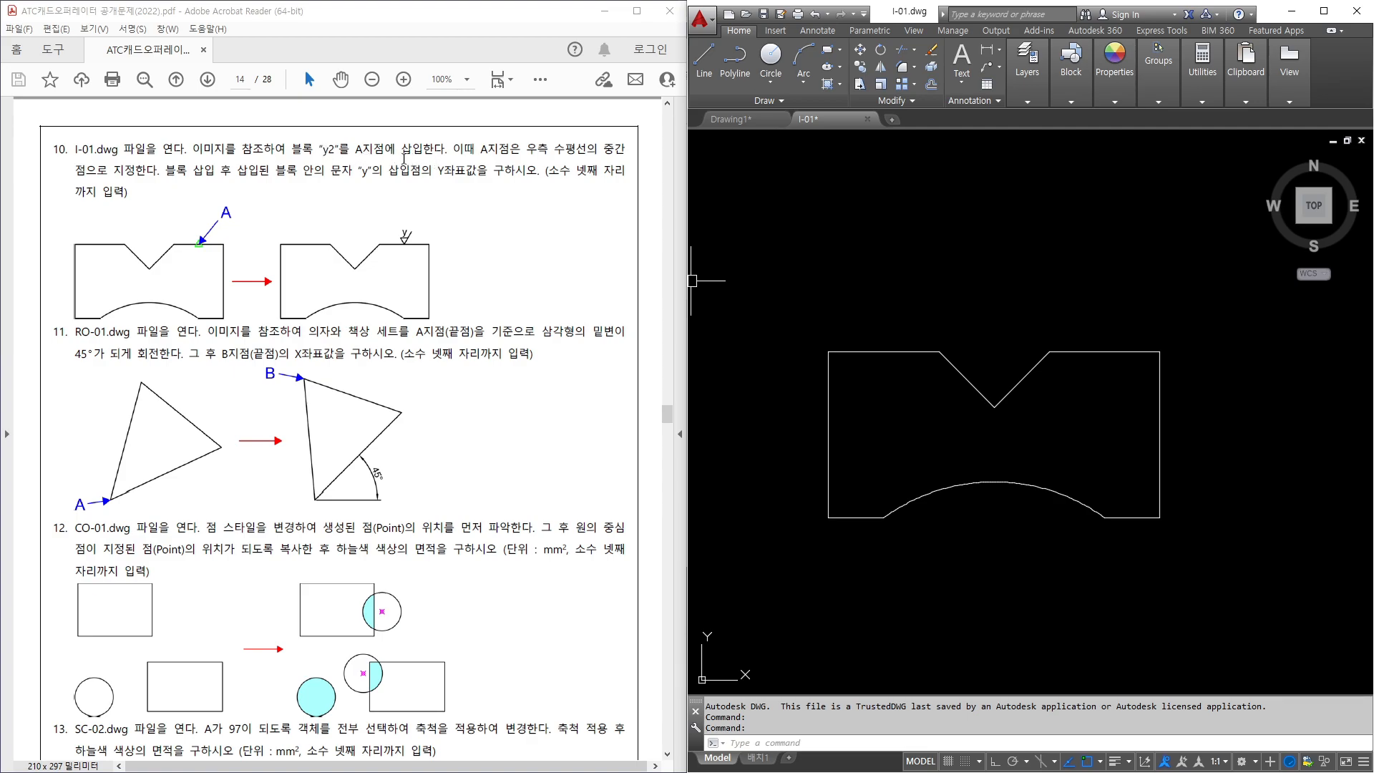
{"action": "left_click", "coordinate": [931, 269]}
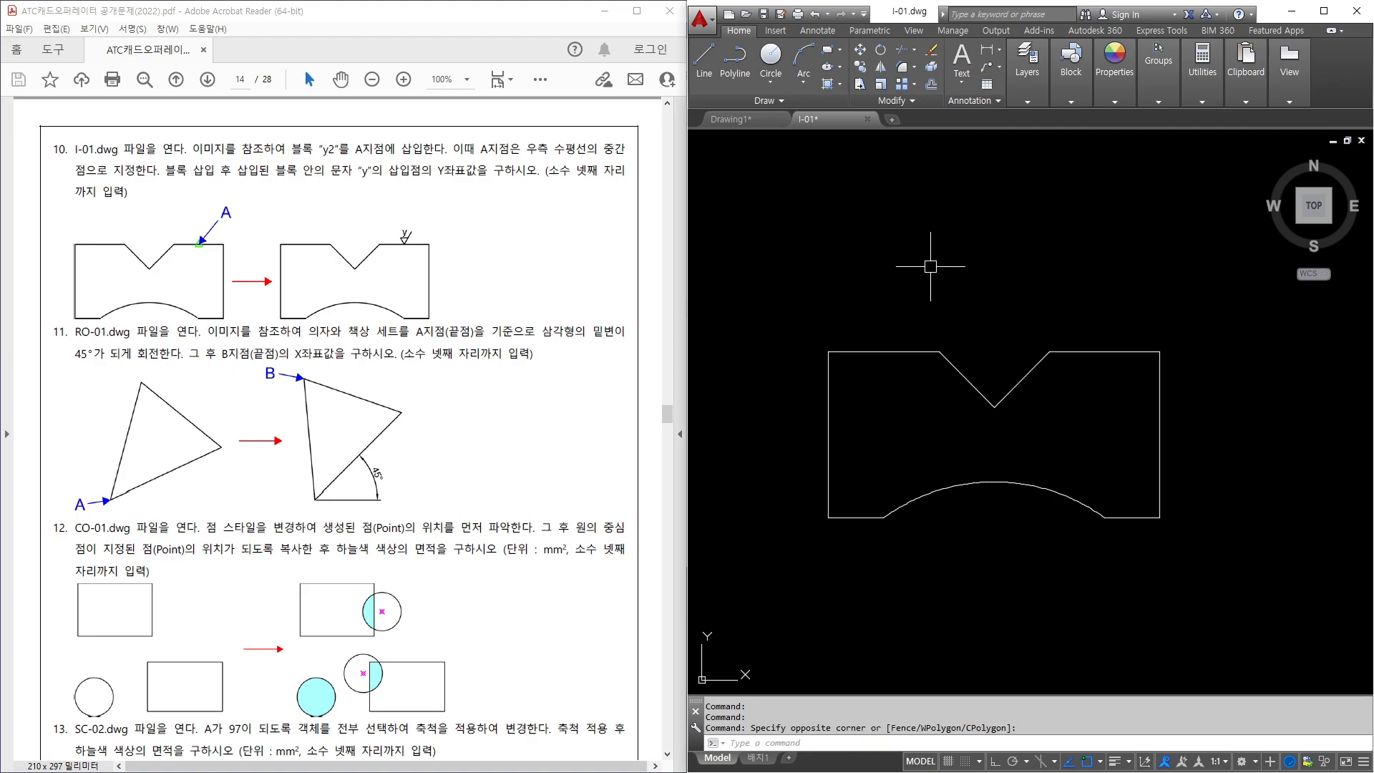
{"action": "type", "text": "I"}
{"action": "key", "text": "Return"}
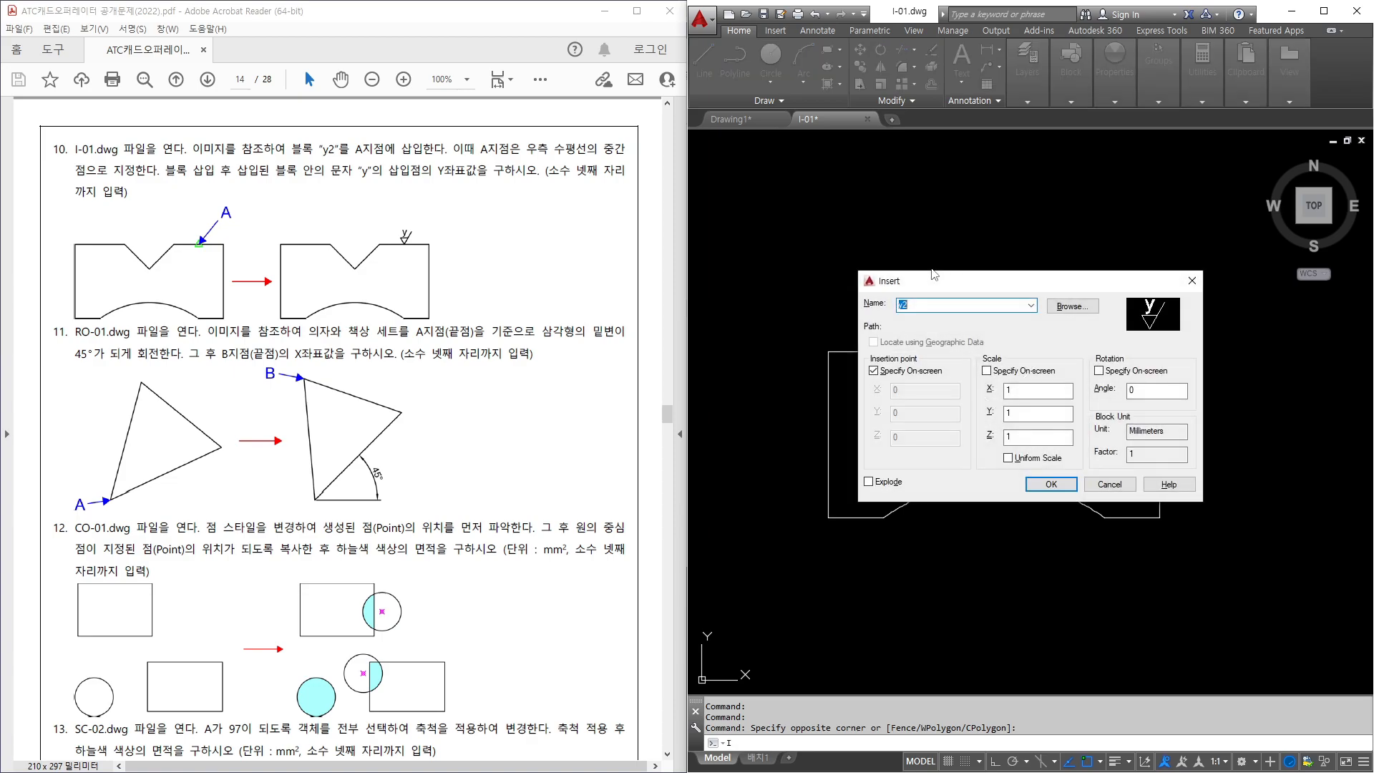
{"action": "mouse_move", "coordinate": [895, 295]}
{"action": "left_mouse_down"}
{"action": "mouse_move", "coordinate": [890, 312]}
{"action": "mouse_move", "coordinate": [904, 294]}
{"action": "left_mouse_up"}
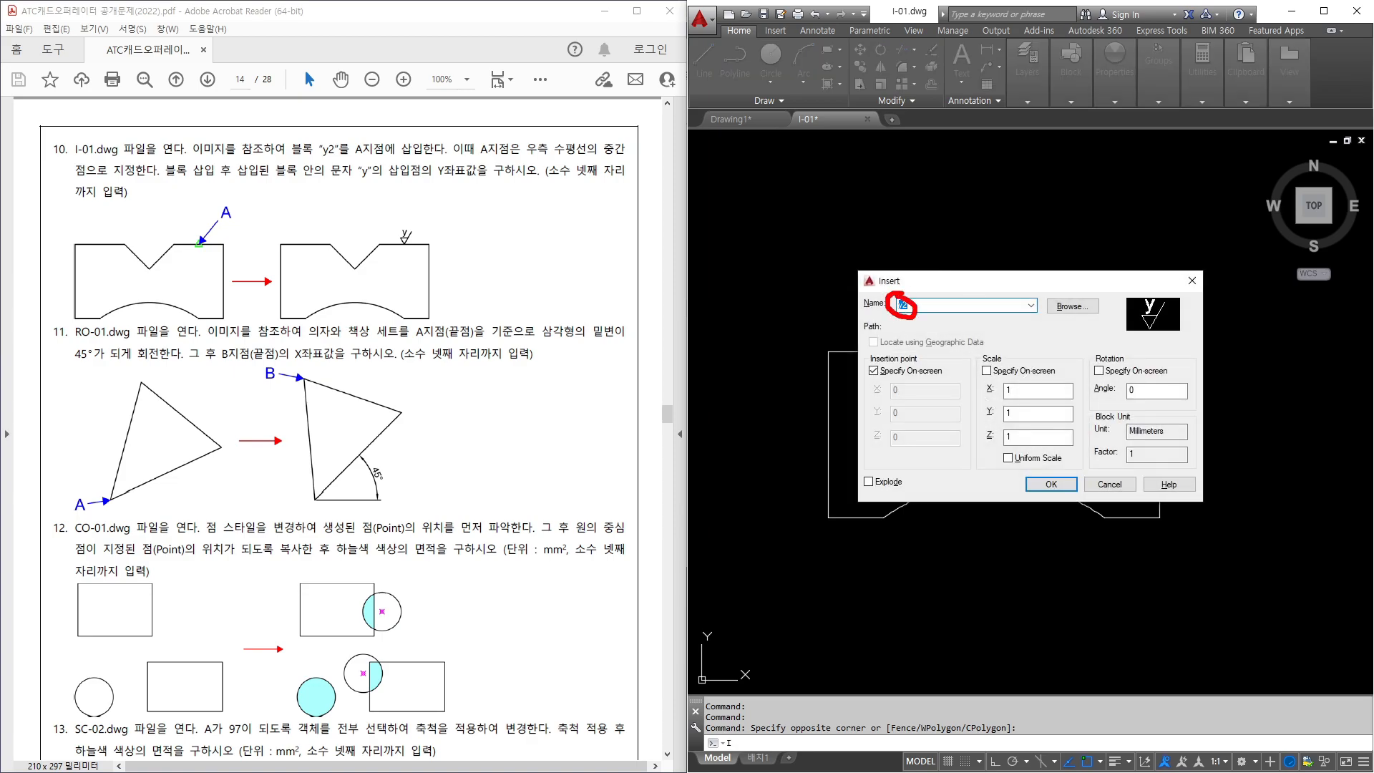
{"action": "left_click", "coordinate": [1051, 483]}
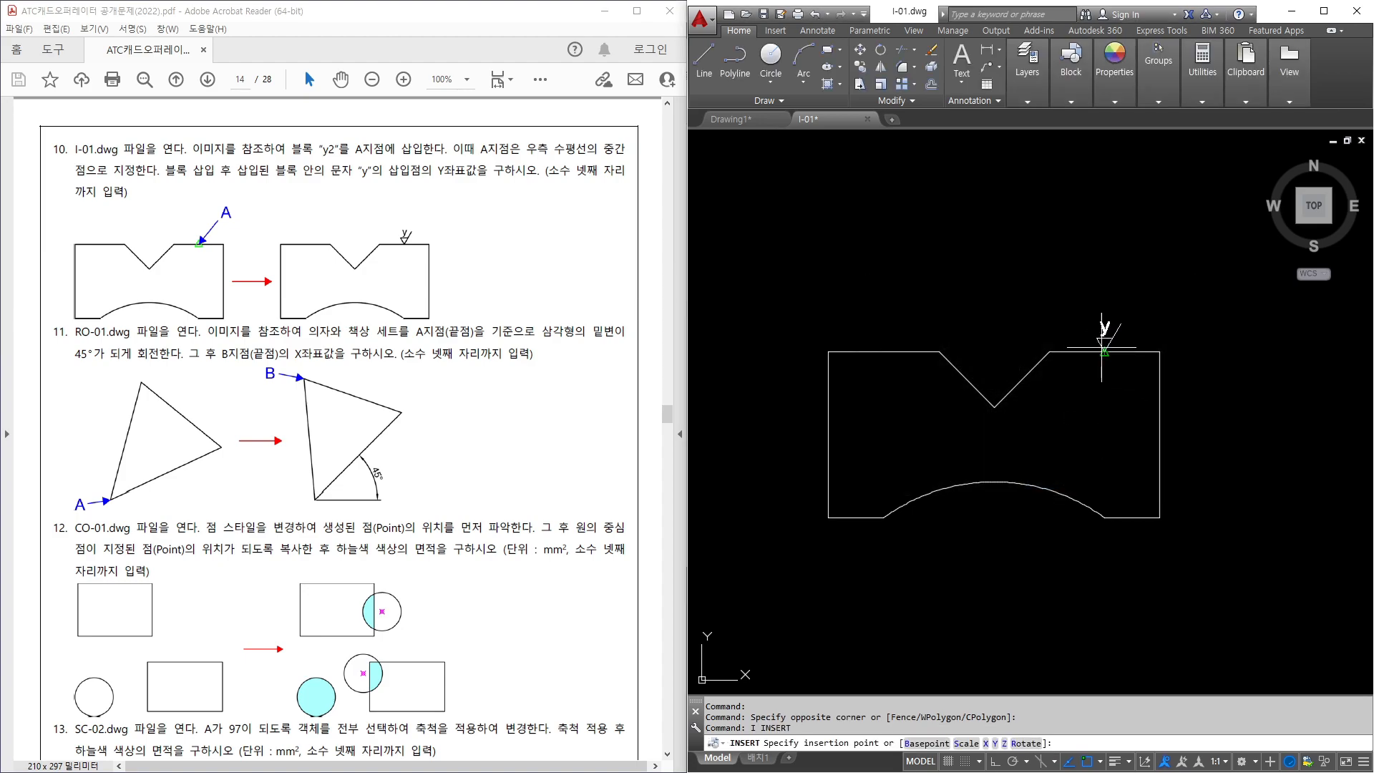
{"action": "left_click", "coordinate": [1099, 346]}
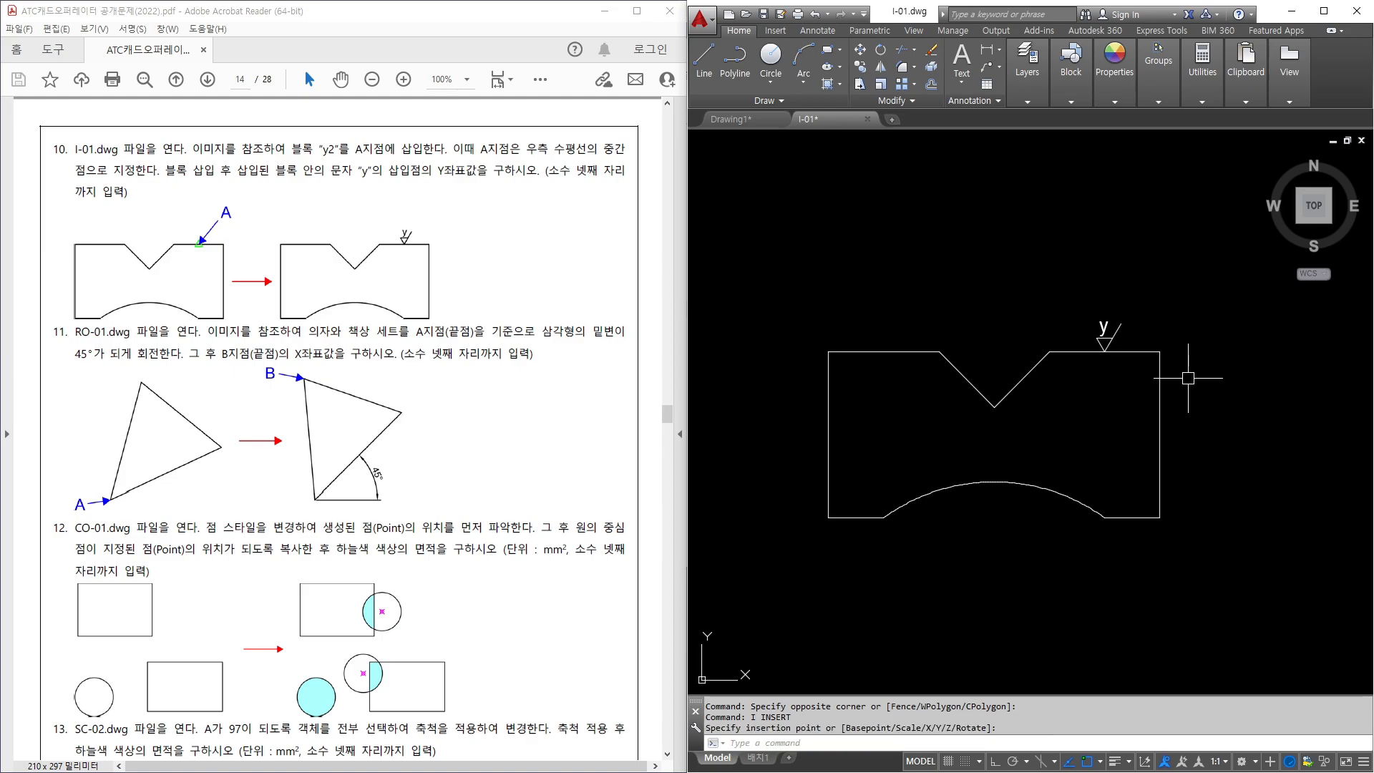
Explode the inserted y2 block into separate objects.
{"action": "left_click_drag", "start_coordinate": [284, 180], "coordinate": [329, 180]}
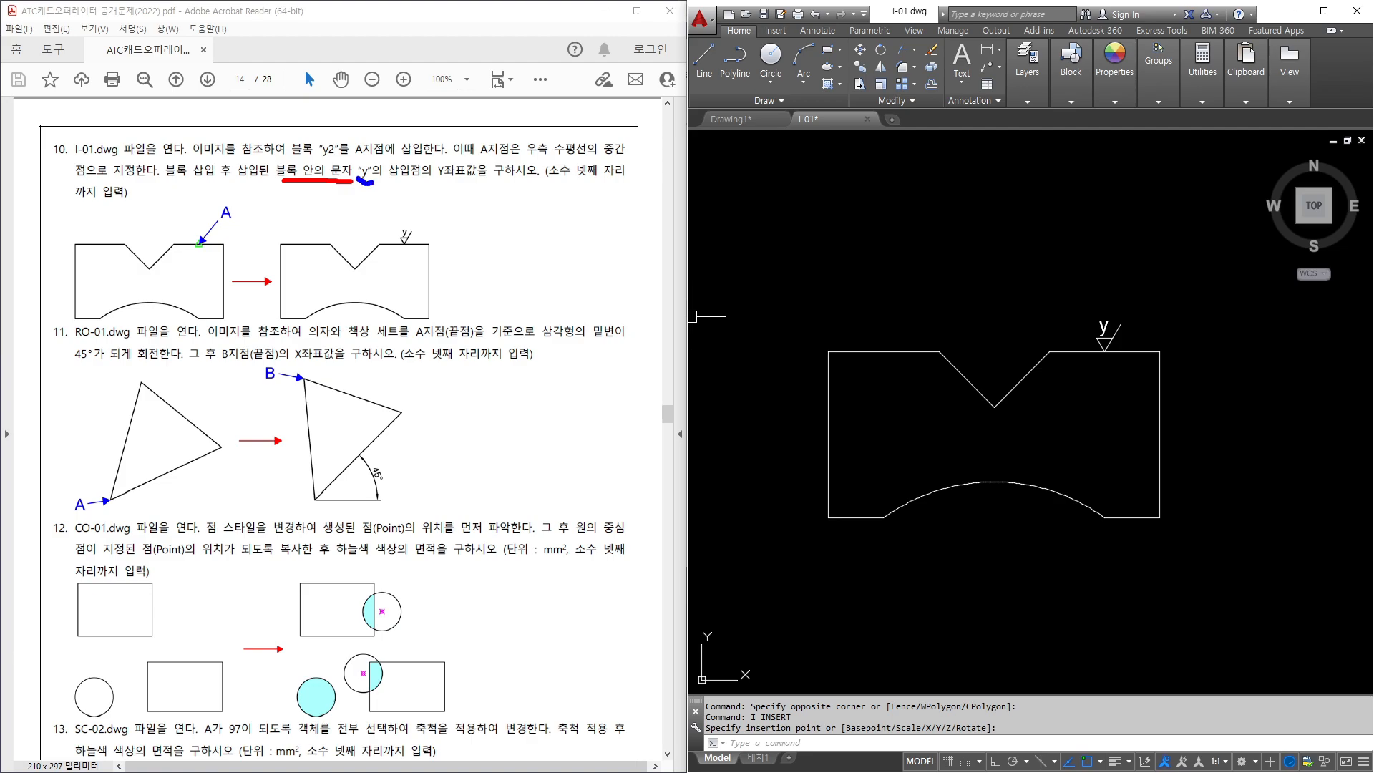
{"action": "left_click_drag", "start_coordinate": [427, 180], "coordinate": [481, 179]}
{"action": "key", "text": "Escape"}
{"action": "scroll", "coordinate": [1140, 334], "scroll_direction": "up", "scroll_amount": 4}
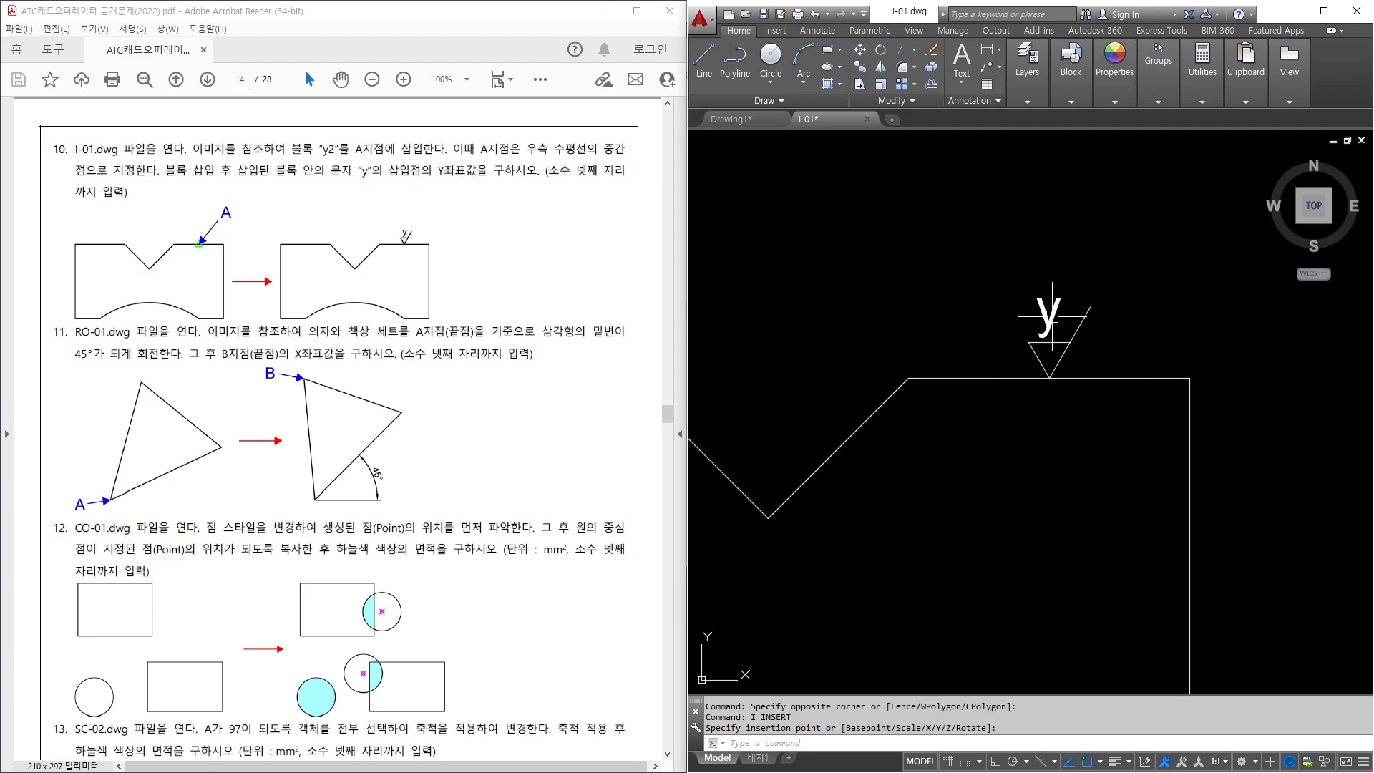
{"action": "left_click", "coordinate": [1052, 315]}
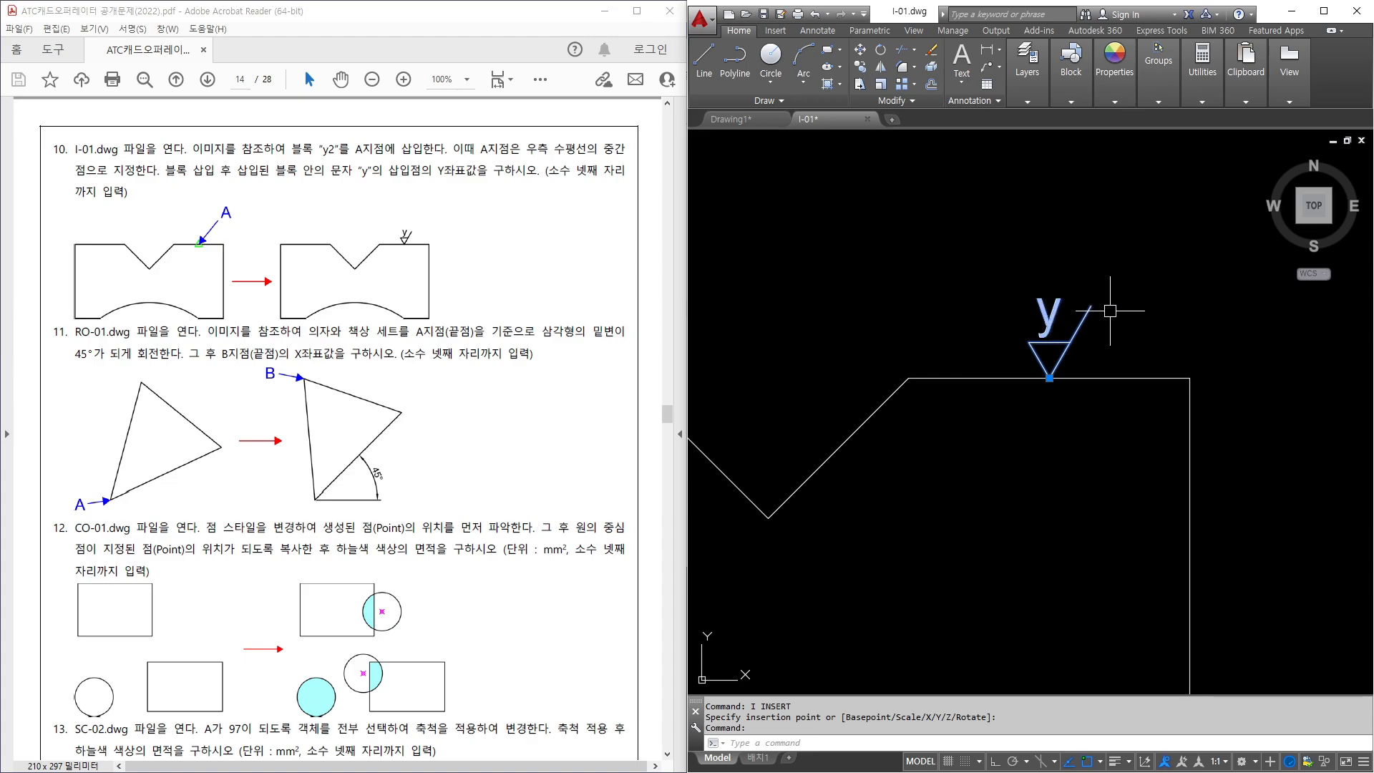
{"action": "type", "text": "x"}
{"action": "key", "text": "Return"}
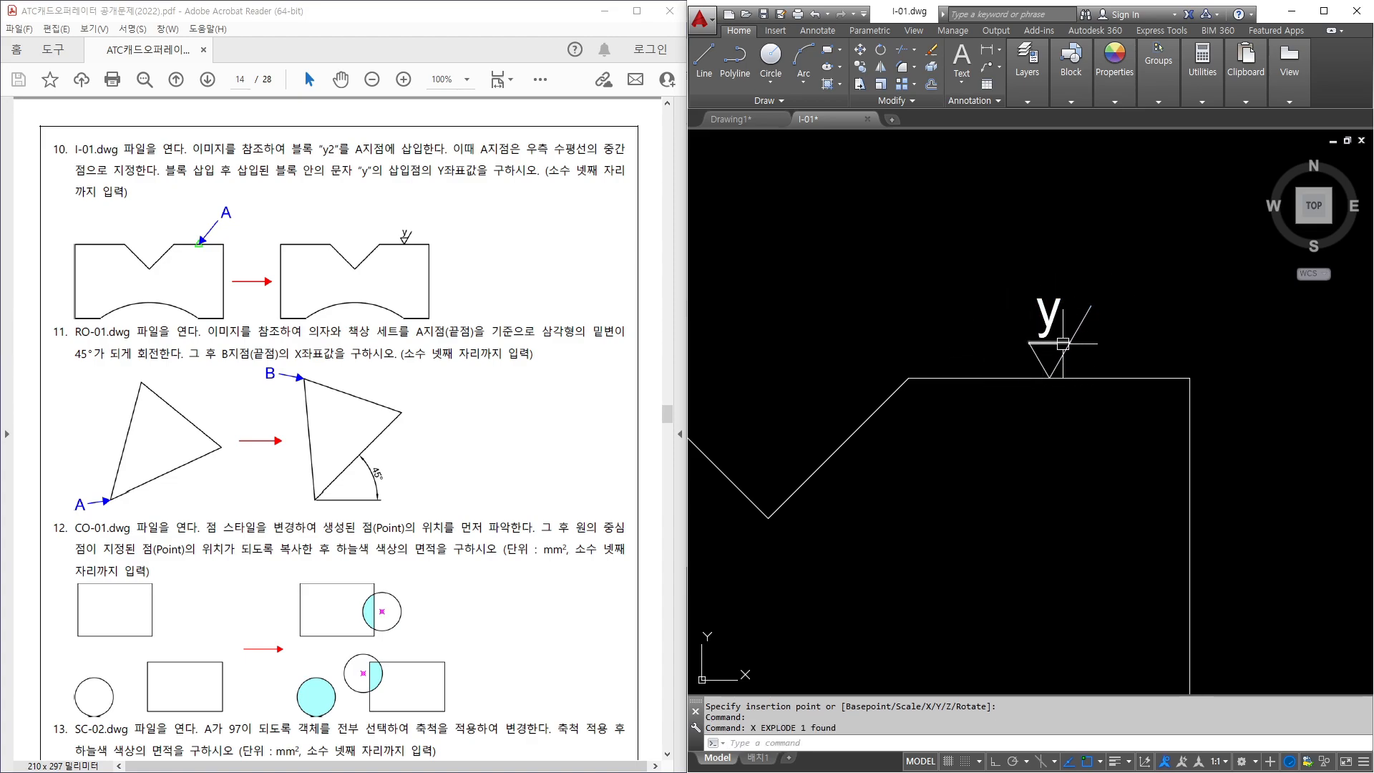
Inspect the properties of the text "y" to read the Y coordinate of its insertion point, and clear the selection.
{"action": "left_click", "coordinate": [1047, 311]}
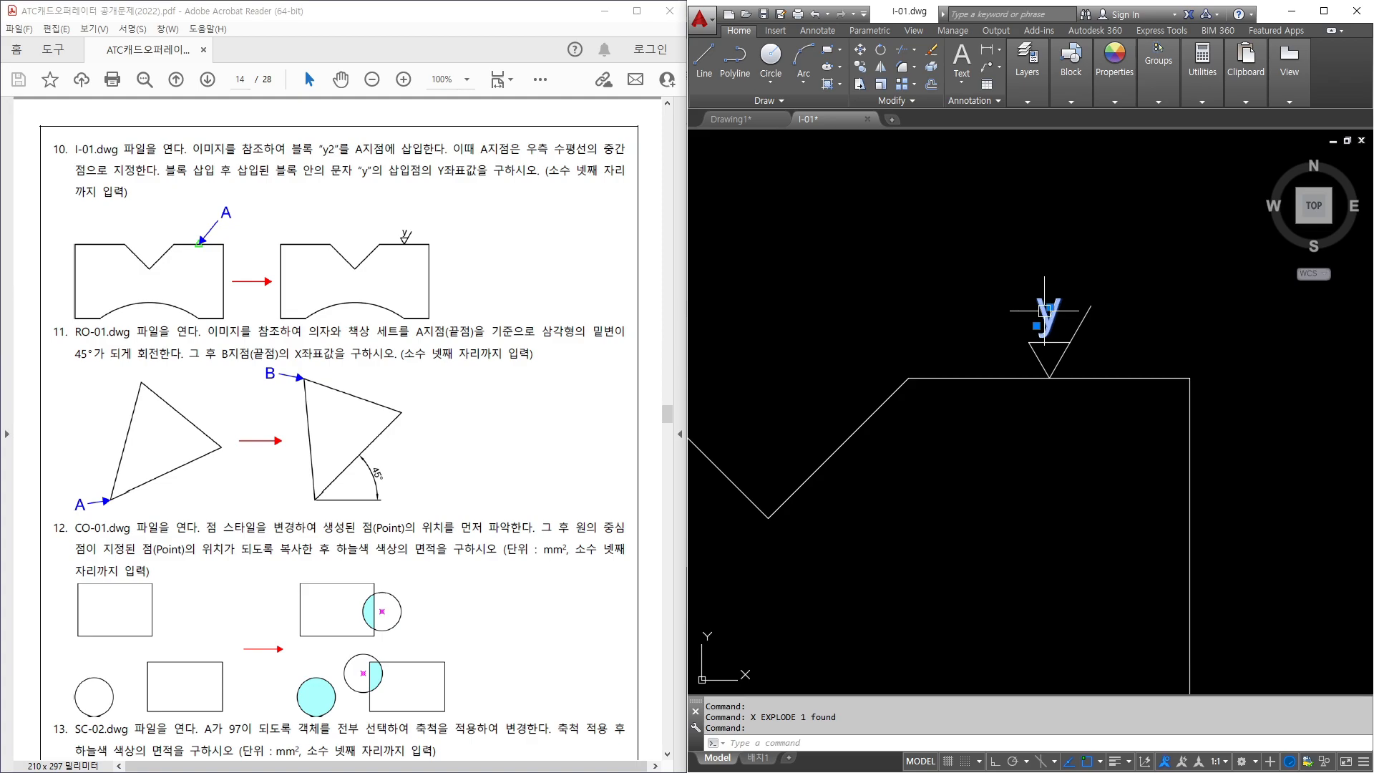
{"action": "right_click", "coordinate": [1047, 312]}
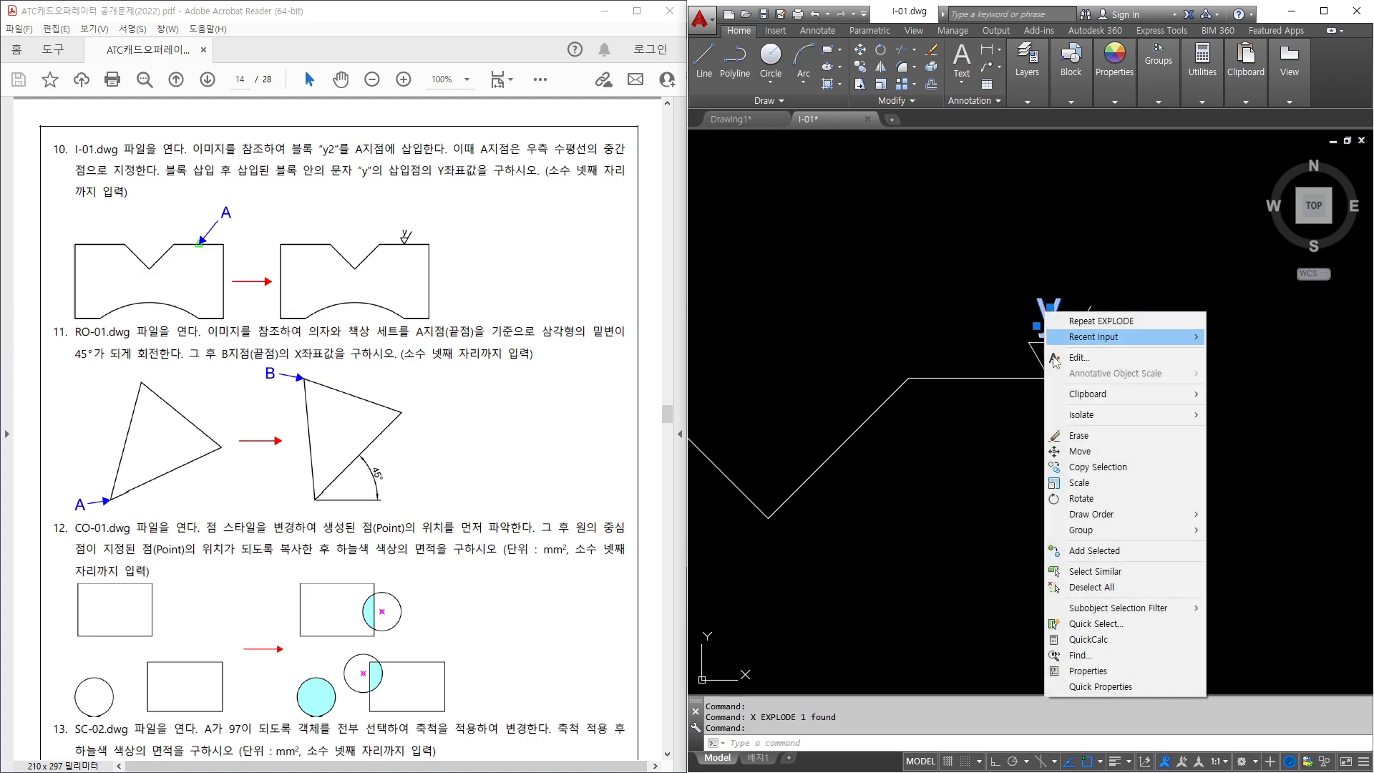
{"action": "left_click", "coordinate": [1088, 671]}
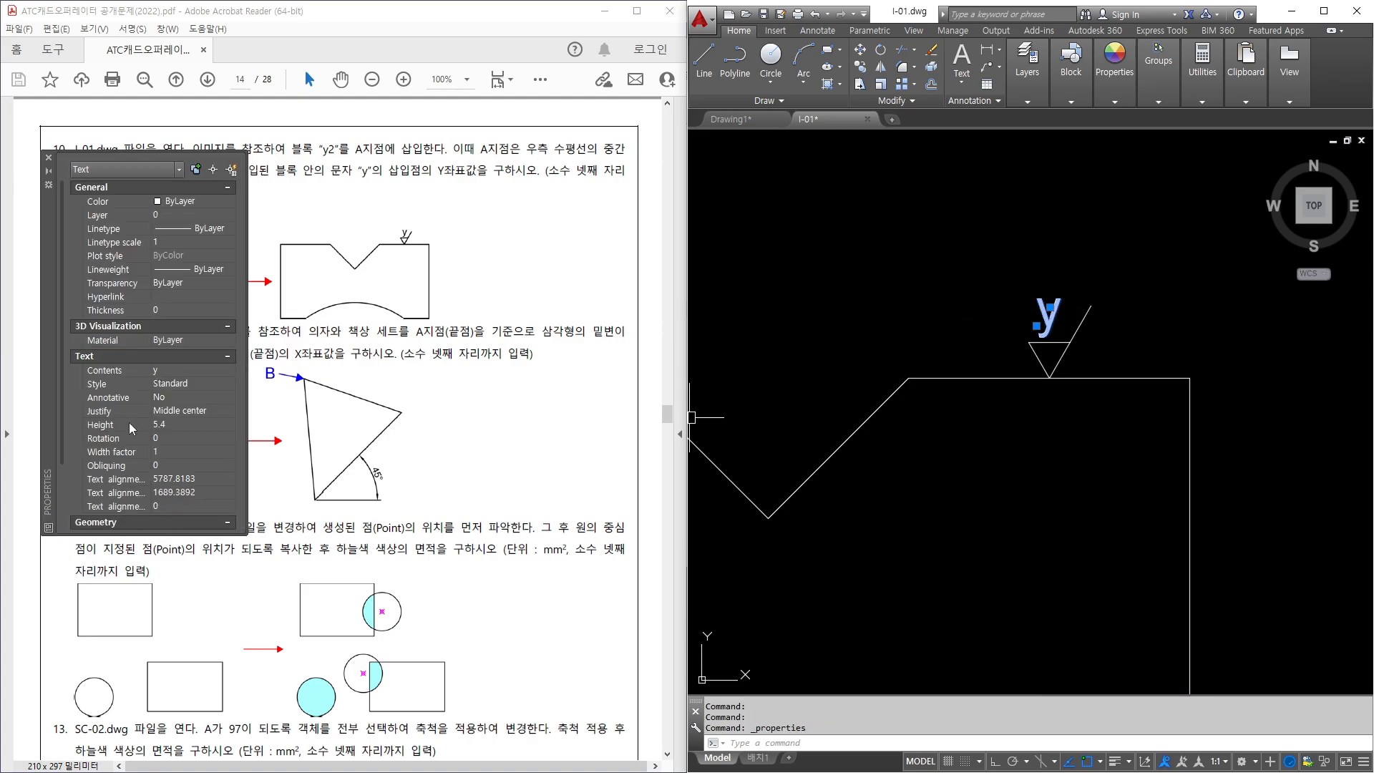
{"action": "scroll", "coordinate": [131, 419], "scroll_direction": "down", "scroll_amount": 2}
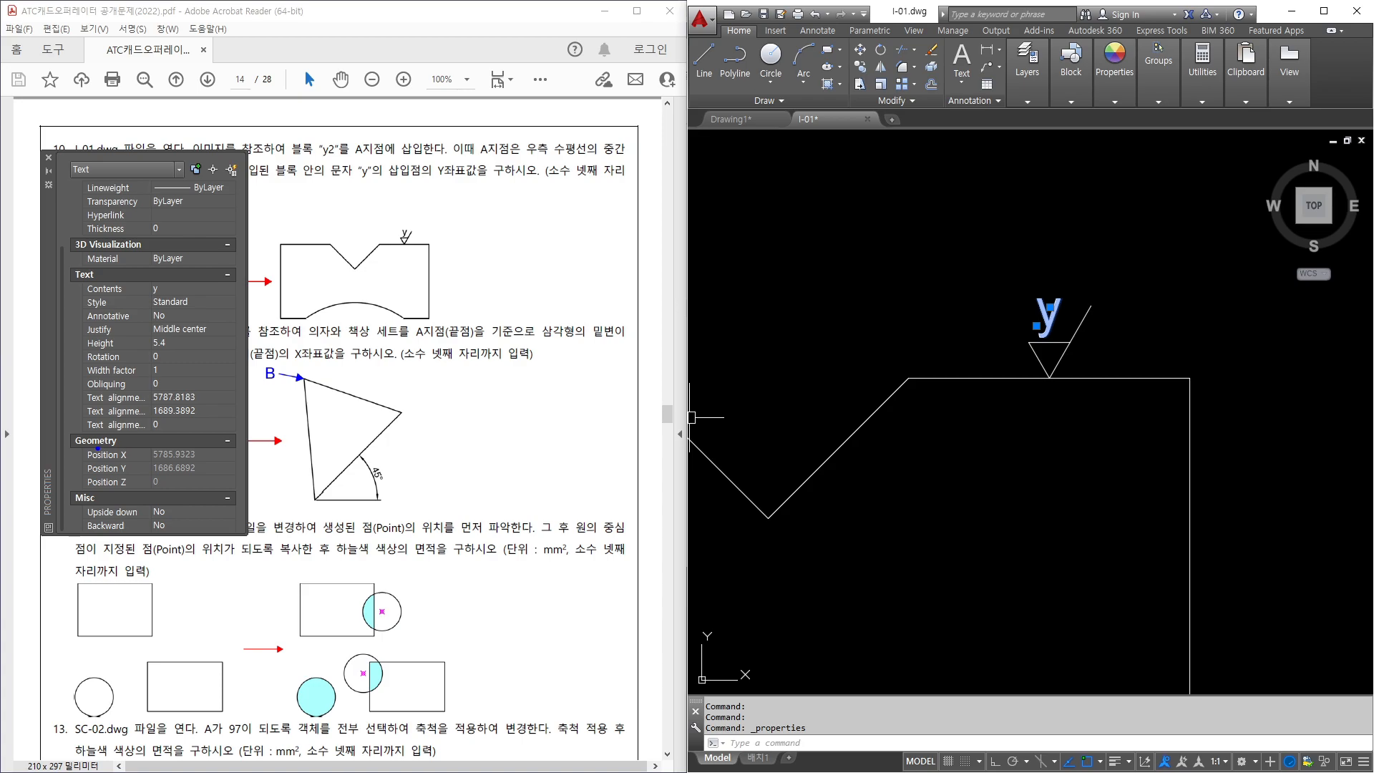
{"action": "left_click_drag", "start_coordinate": [85, 457], "coordinate": [207, 475]}
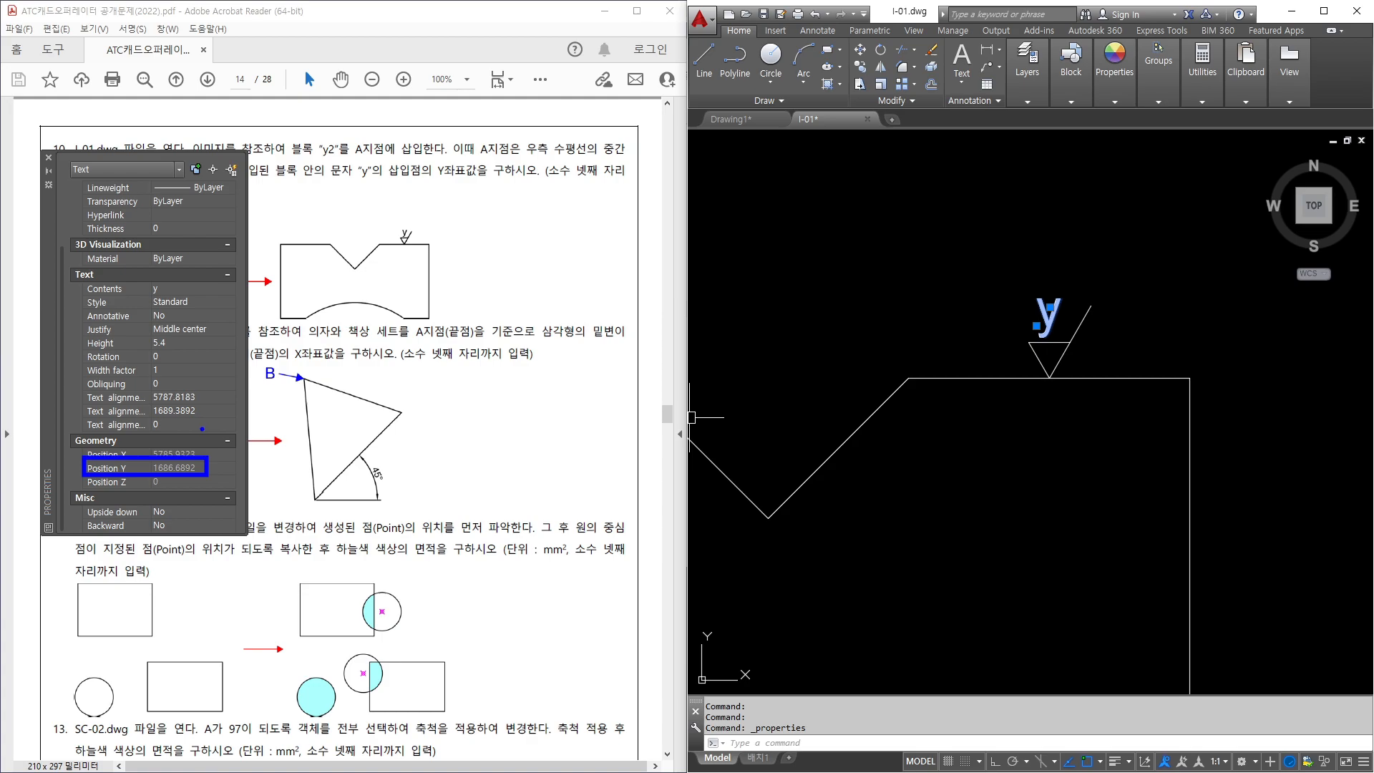
{"action": "key", "text": "Escape"}
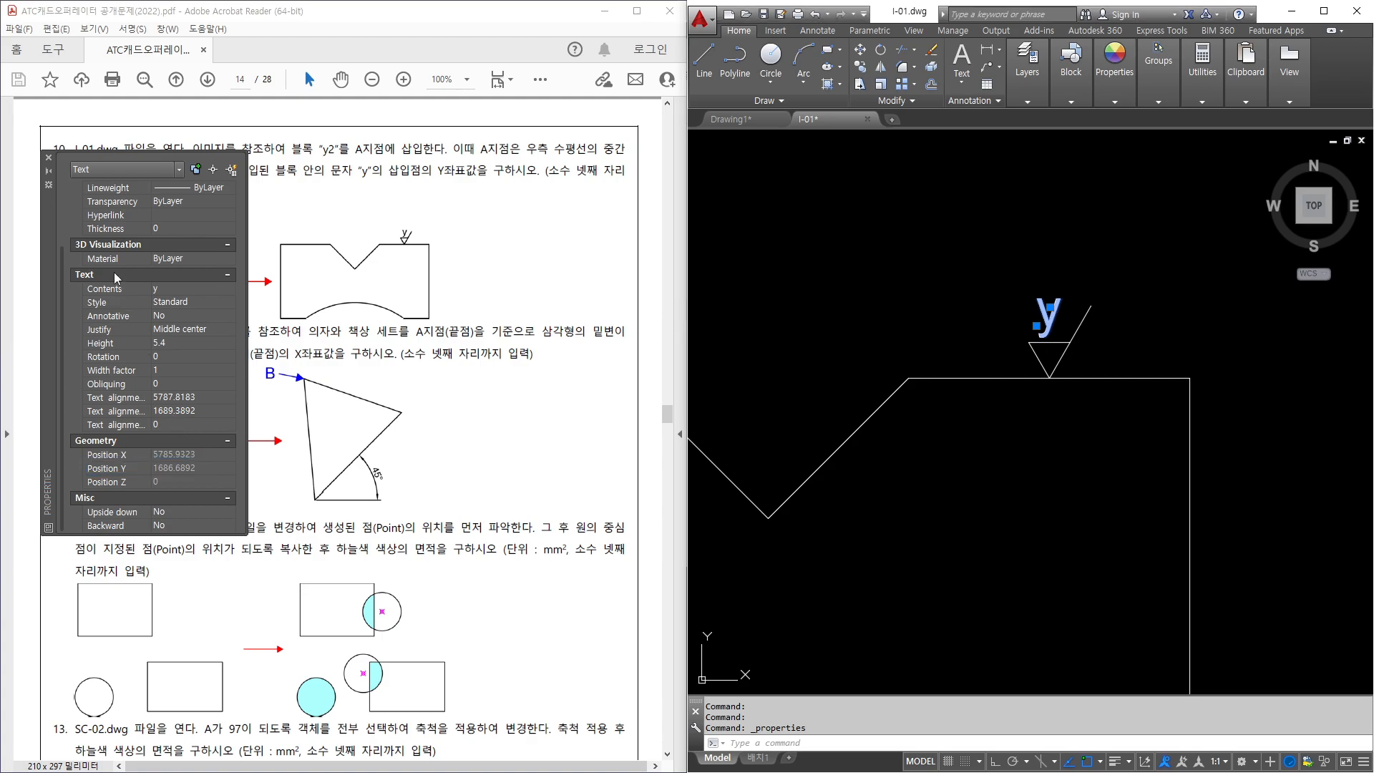
{"action": "left_click", "coordinate": [49, 157]}
{"action": "key", "text": "Escape"}
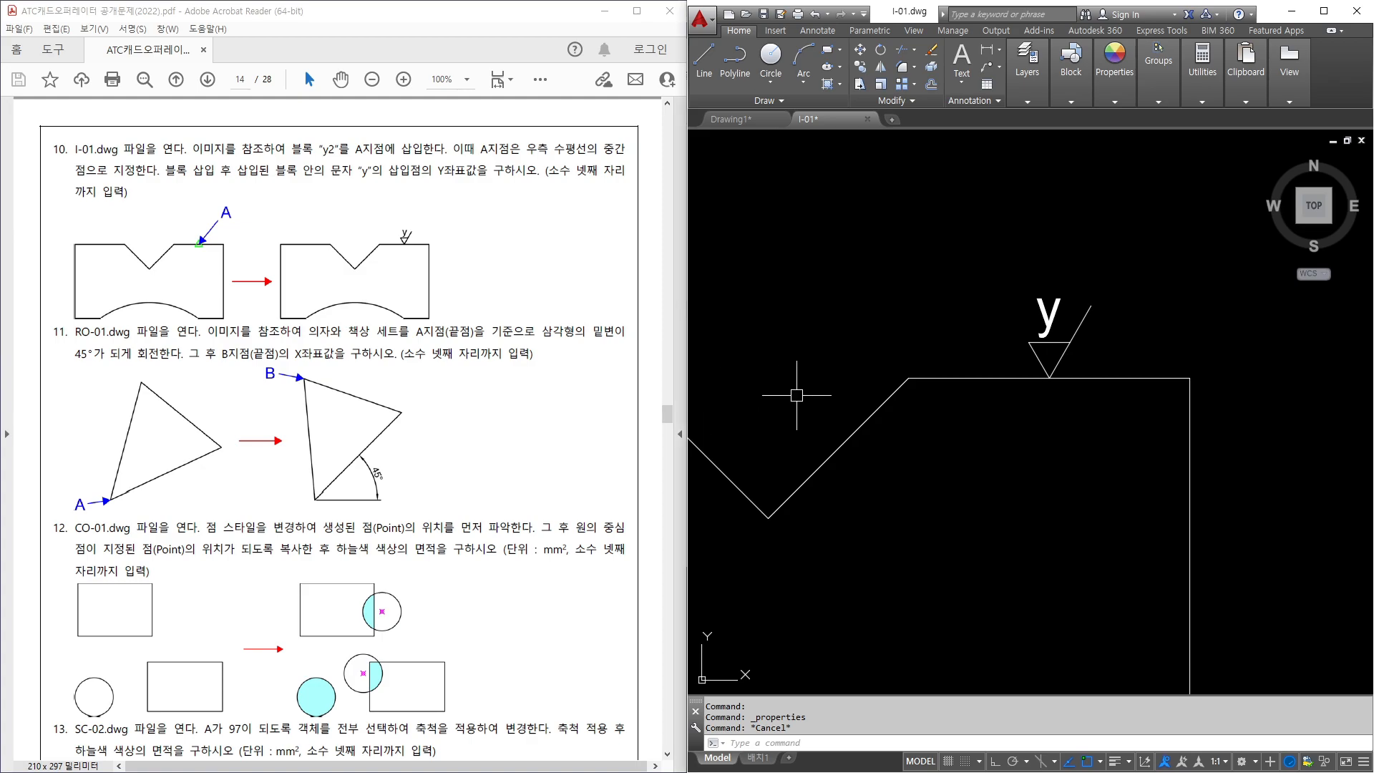
Return to the whole part's outline and go on to problem 11 in the problem sheet.
{"action": "scroll", "coordinate": [903, 381], "scroll_direction": "down", "scroll_amount": 3}
{"action": "middle_click_drag", "start_coordinate": [911, 378], "coordinate": [967, 387]}
{"action": "scroll", "coordinate": [891, 363], "scroll_direction": "up", "scroll_amount": 2}
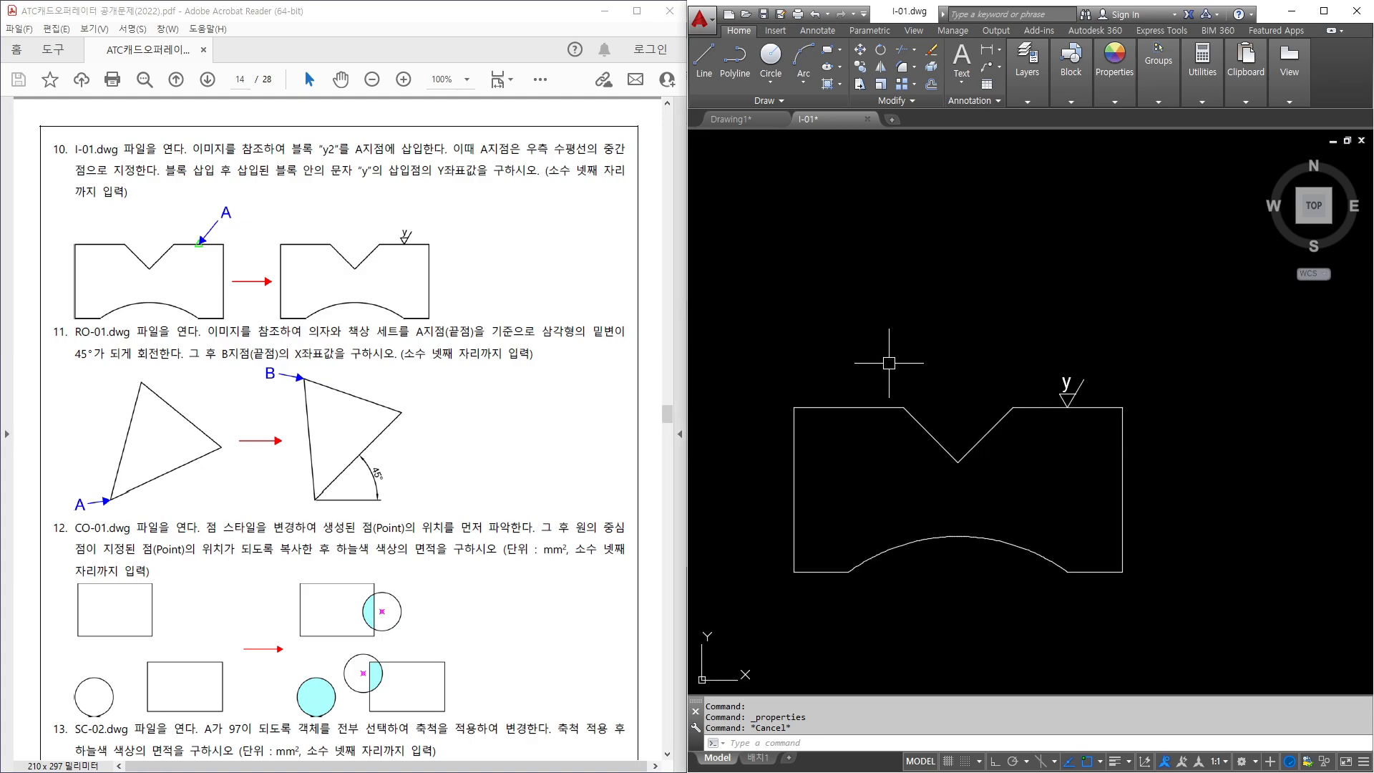
{"action": "scroll", "coordinate": [627, 375], "scroll_direction": "down", "scroll_amount": 5}
{"action": "scroll", "coordinate": [627, 374], "scroll_direction": "down", "scroll_amount": 2}
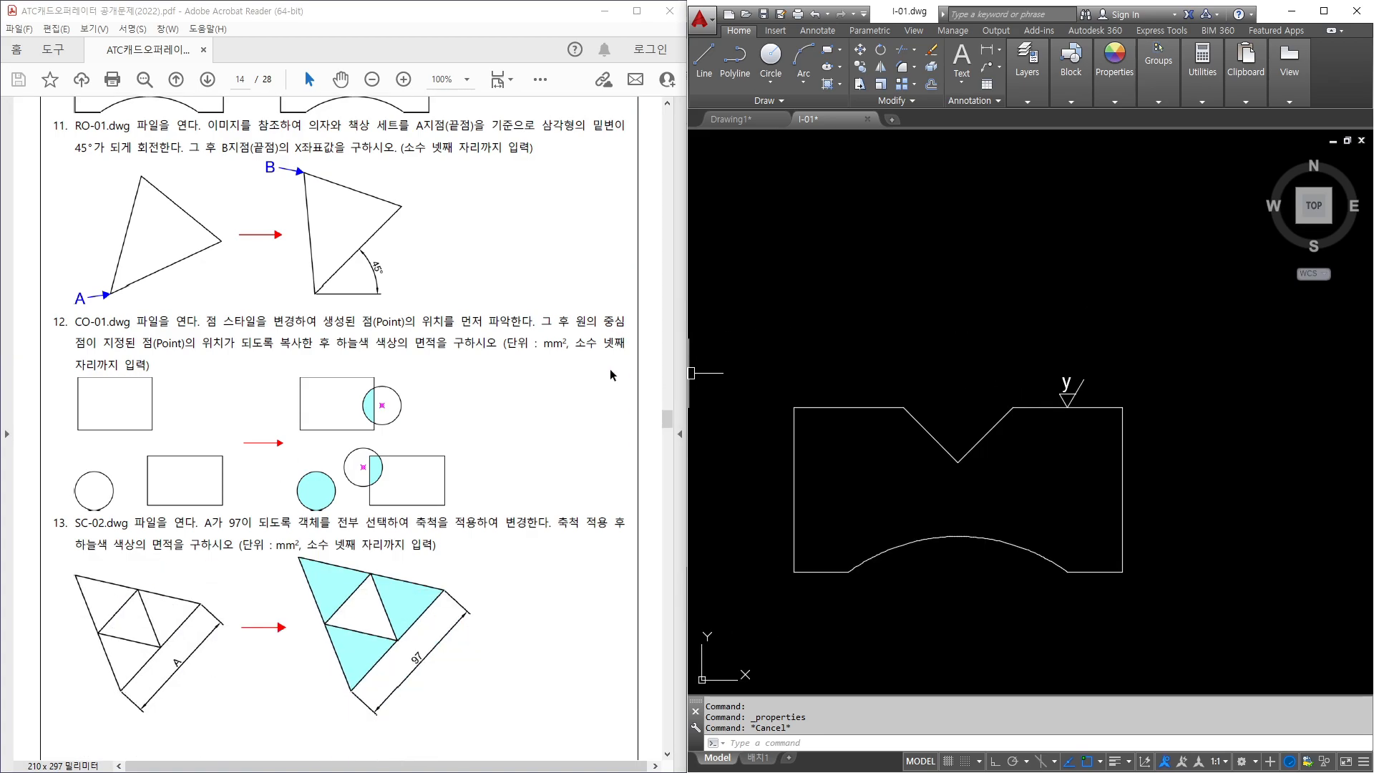
Close the I-01 drawing without saving its changes.
{"action": "left_click", "coordinate": [867, 119]}
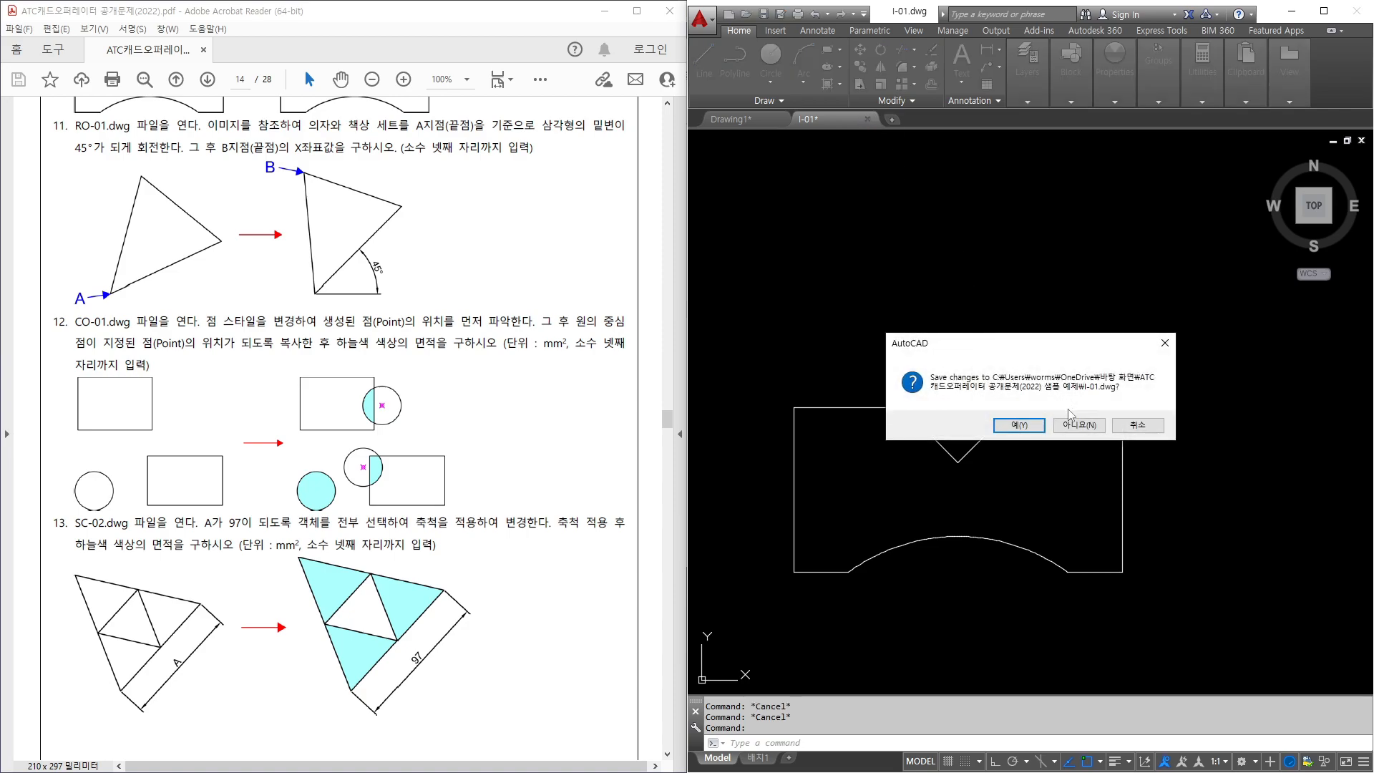
{"action": "left_click", "coordinate": [1074, 426]}
{"action": "left_click_drag", "start_coordinate": [78, 145], "coordinate": [74, 146]}
{"action": "key", "text": "Escape"}
{"action": "left_click", "coordinate": [956, 268]}
{"action": "key", "text": "Escape"}
Open the drawing RO-01 from the sample problem folder.
{"action": "key", "text": "ctrl+o"}
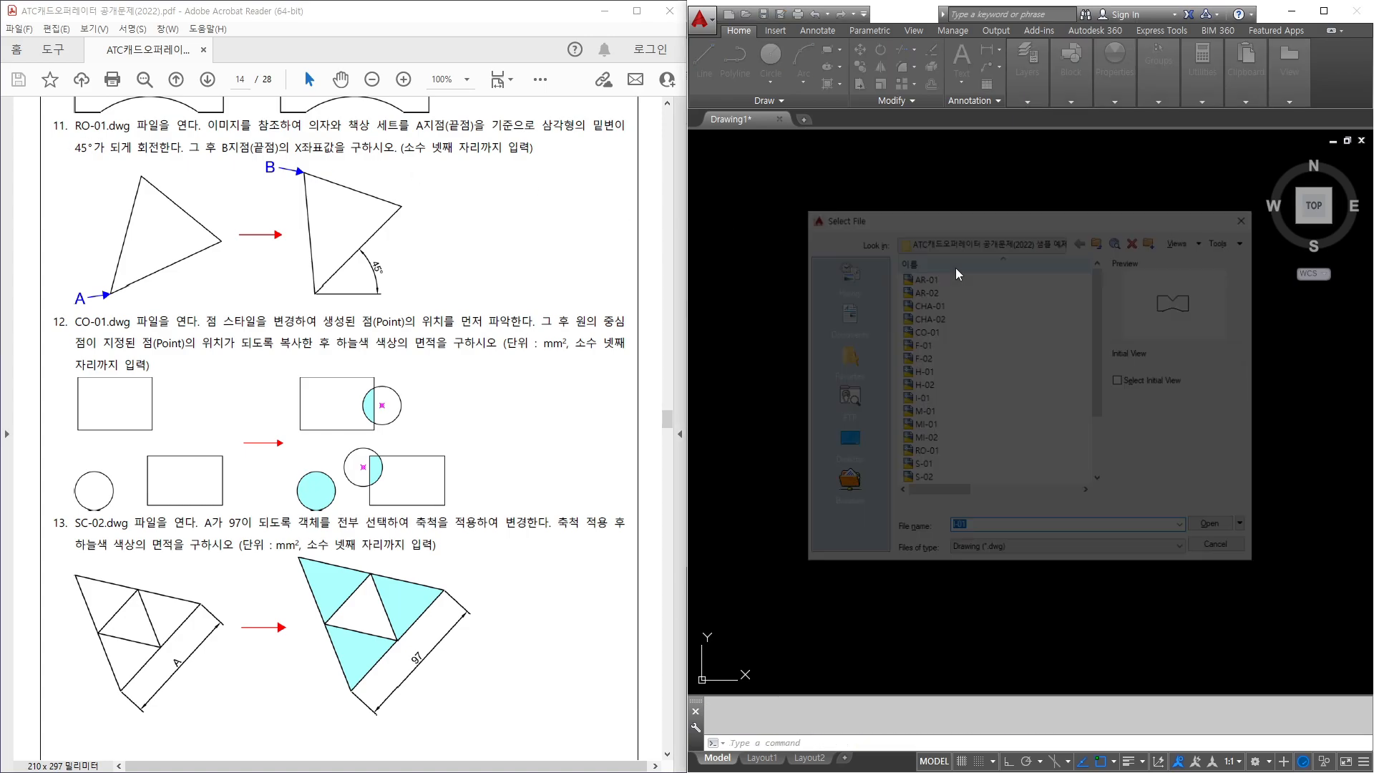
{"action": "scroll", "coordinate": [941, 429], "scroll_direction": "down", "scroll_amount": 2}
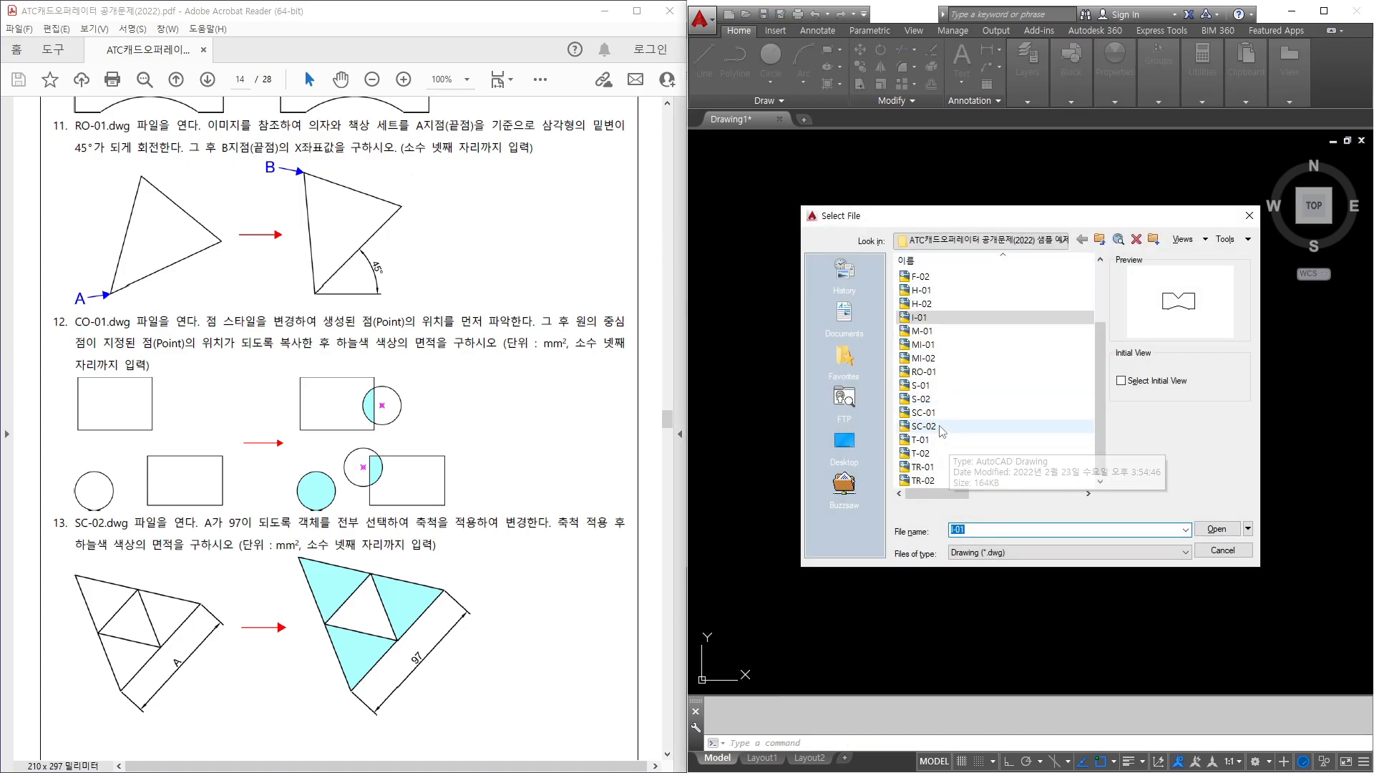
{"action": "scroll", "coordinate": [941, 427], "scroll_direction": "up", "scroll_amount": 2}
{"action": "scroll", "coordinate": [944, 379], "scroll_direction": "down", "scroll_amount": 2}
{"action": "double_click", "coordinate": [923, 371]}
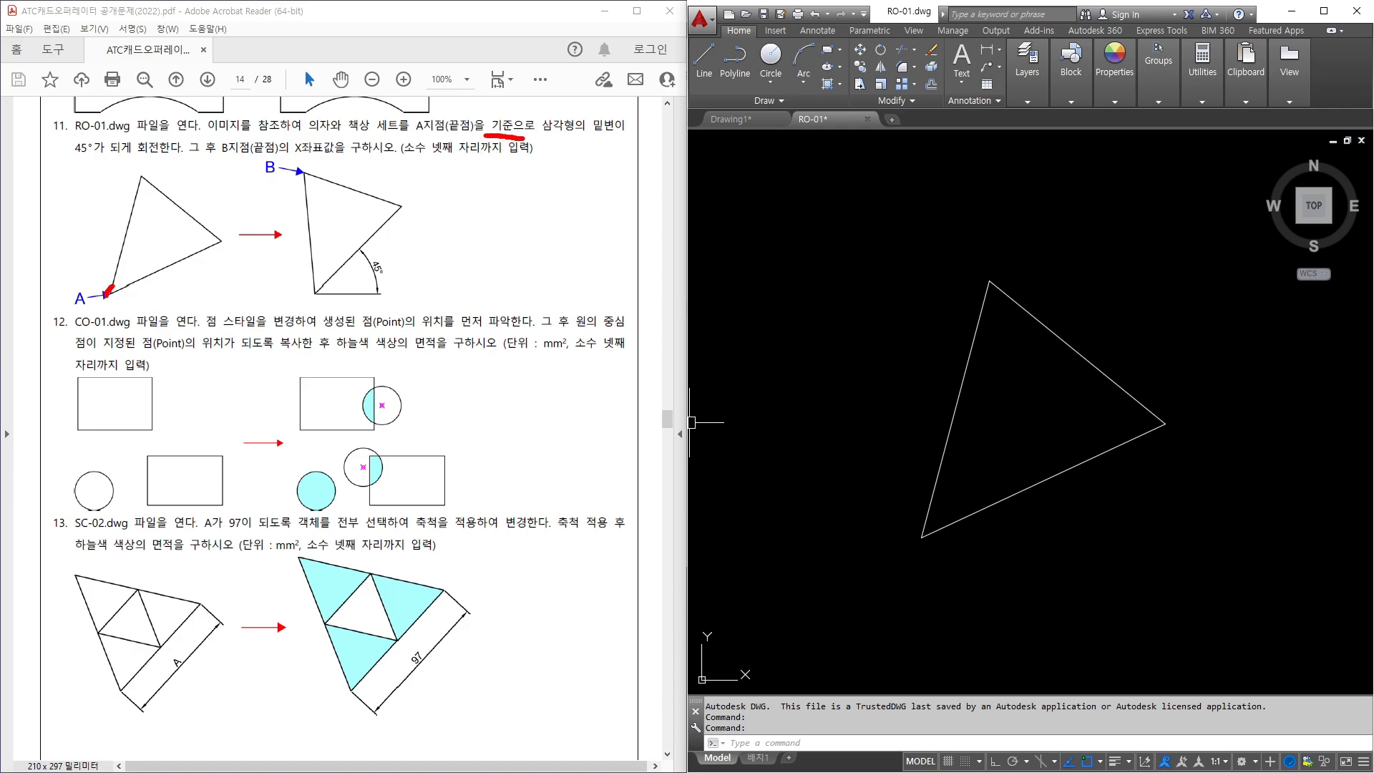
Draw a horizontal reference line with Ortho from the triangle's lowest vertex (point A) to beyond its far corner.
{"action": "mouse_move", "coordinate": [99, 163]}
{"action": "left_mouse_down"}
{"action": "mouse_move", "coordinate": [104, 135]}
{"action": "mouse_move", "coordinate": [174, 163]}
{"action": "left_mouse_up"}
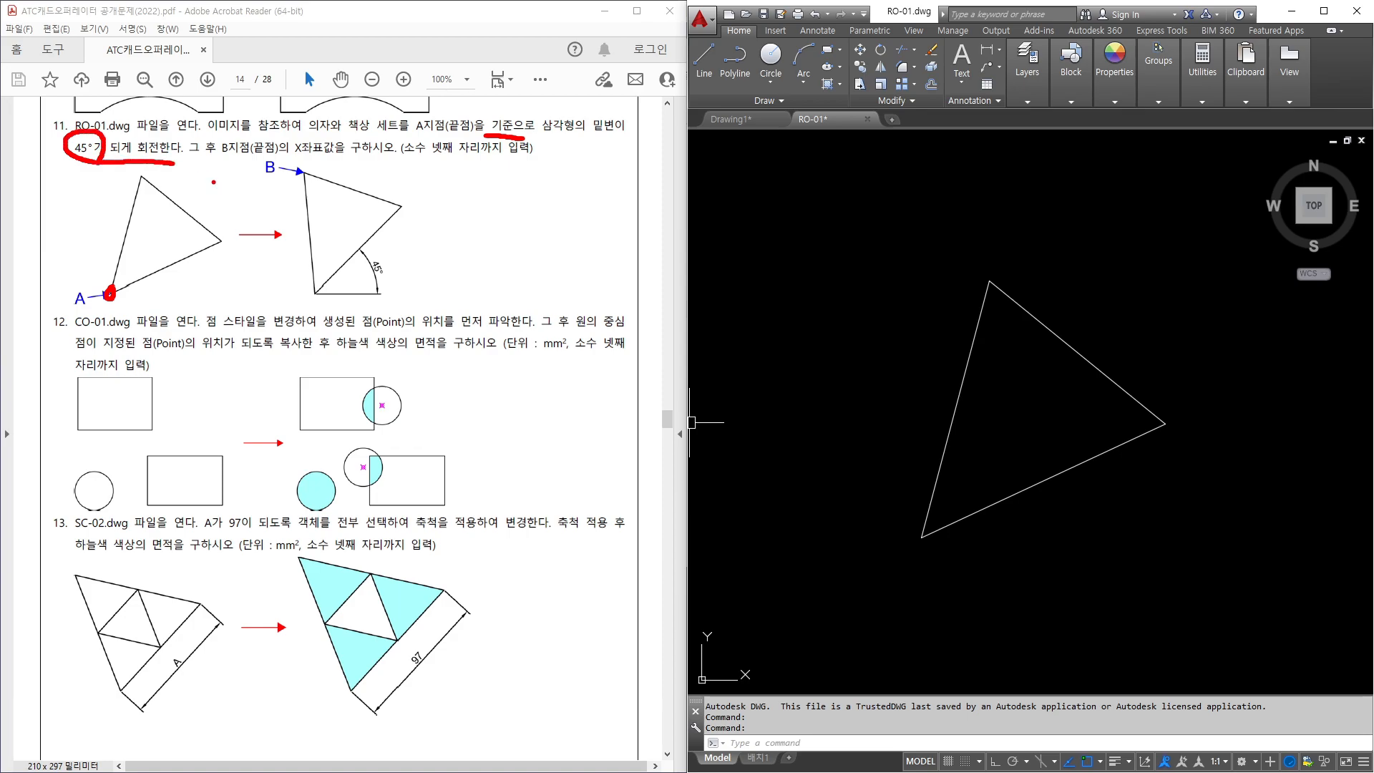
{"action": "key", "text": "Escape"}
{"action": "double_click", "coordinate": [1047, 543]}
{"action": "type", "text": "l"}
{"action": "key", "text": "space"}
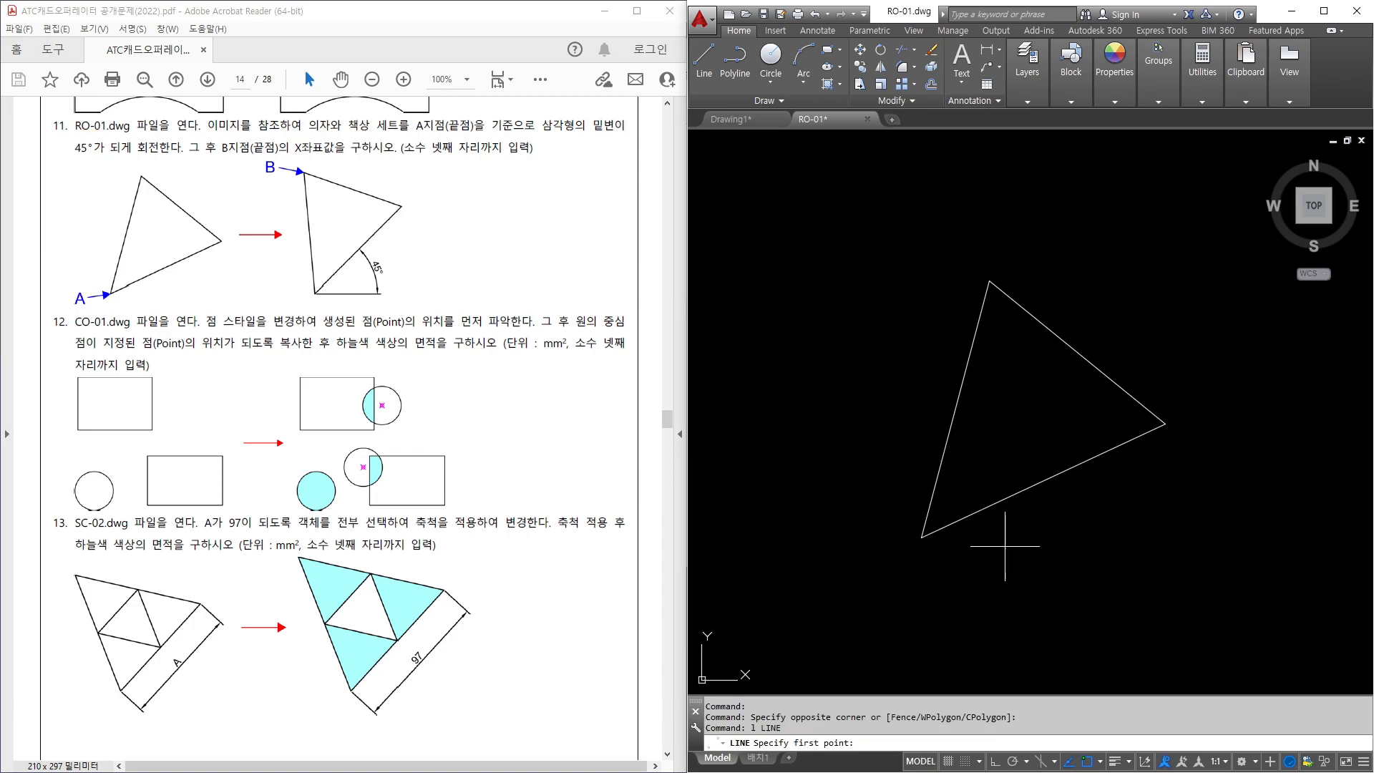
{"action": "left_click", "coordinate": [922, 536]}
{"action": "key", "text": "F8"}
{"action": "left_click", "coordinate": [1236, 561]}
{"action": "key", "text": "Escape"}
Add an angular dimension between the triangle's lower edge and the horizontal reference line.
{"action": "type", "text": "dan"}
{"action": "key", "text": "Return"}
{"action": "left_click", "coordinate": [1057, 472]}
{"action": "left_click", "coordinate": [1067, 537]}
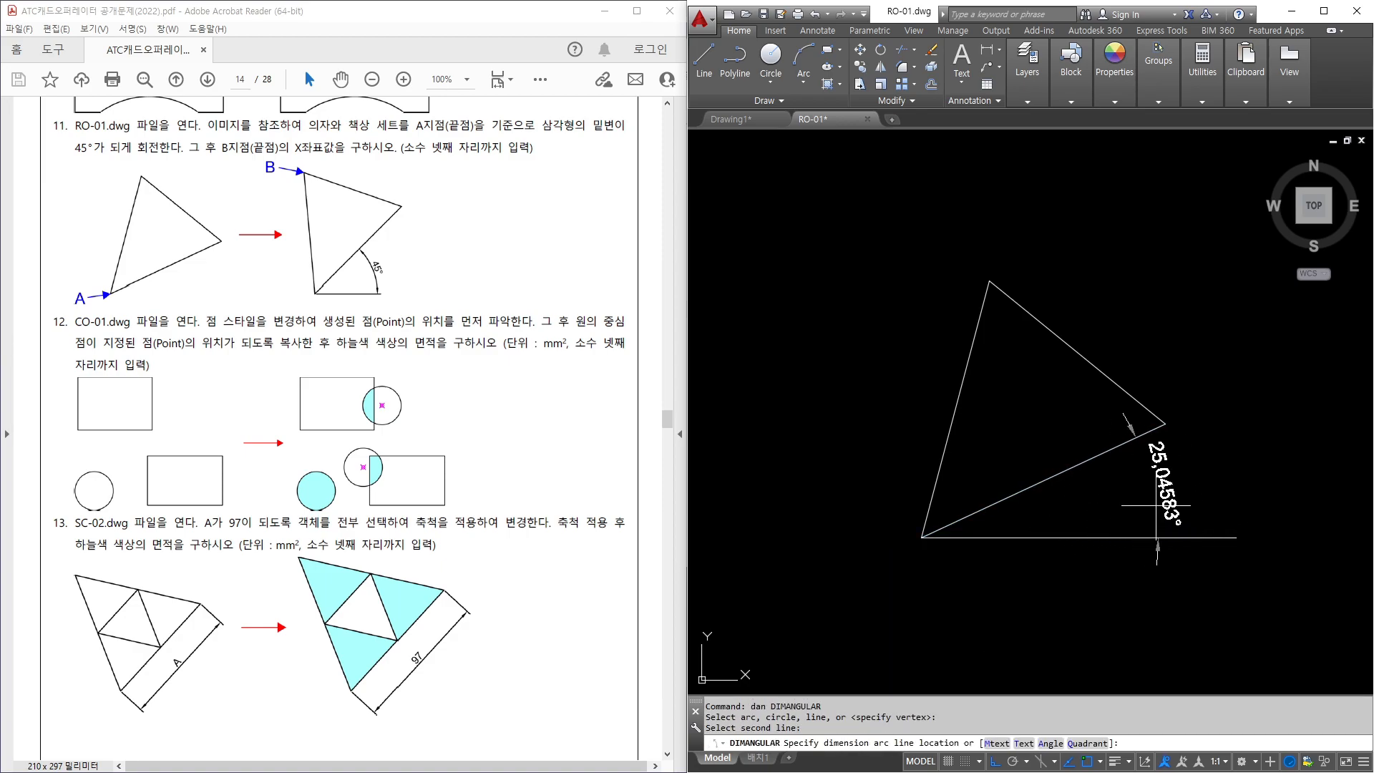
{"action": "left_click", "coordinate": [1145, 533]}
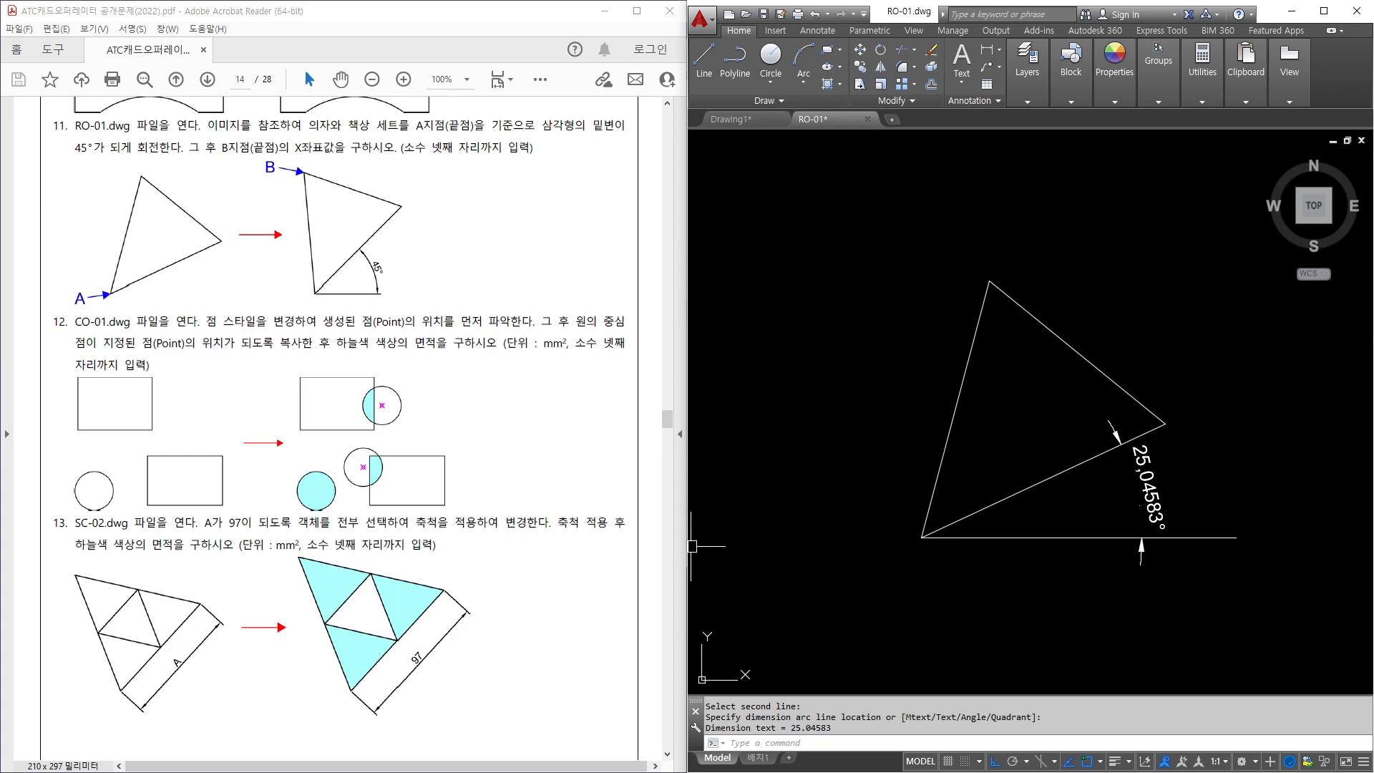
Undo the last rotation and rotate the triangle's three lines about vertex A, taking the lower edge as reference and 45° as new angle.
{"action": "key", "text": "ctrl+z"}
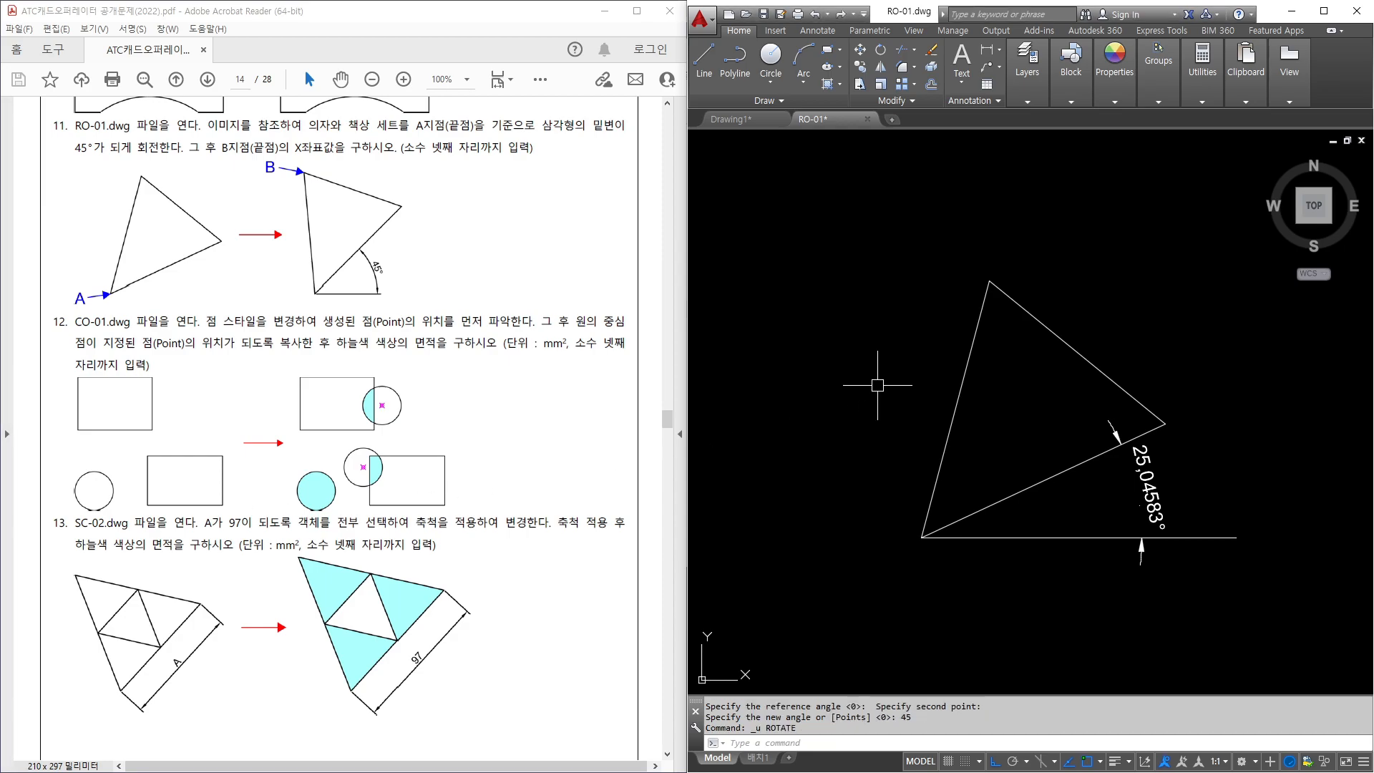
{"action": "type", "text": "RO"}
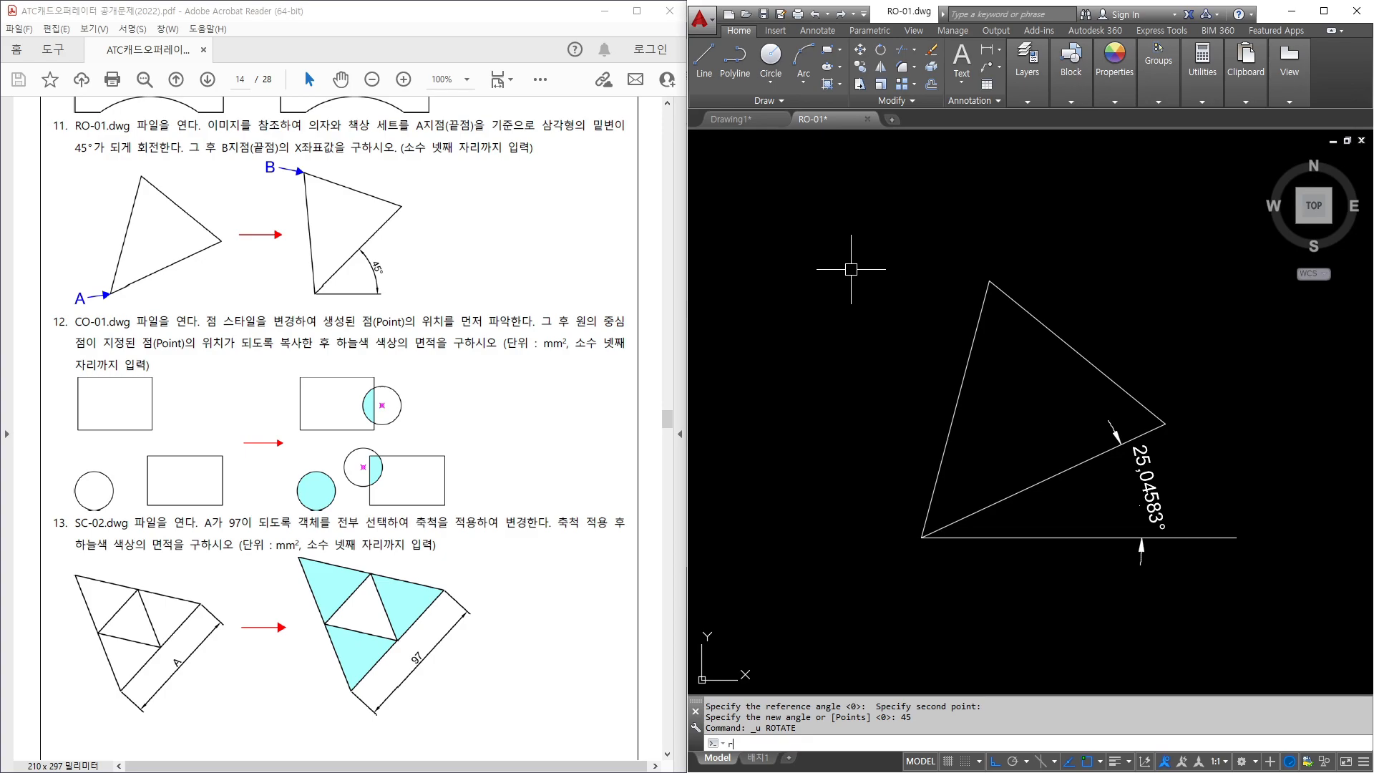
{"action": "key", "text": "Return"}
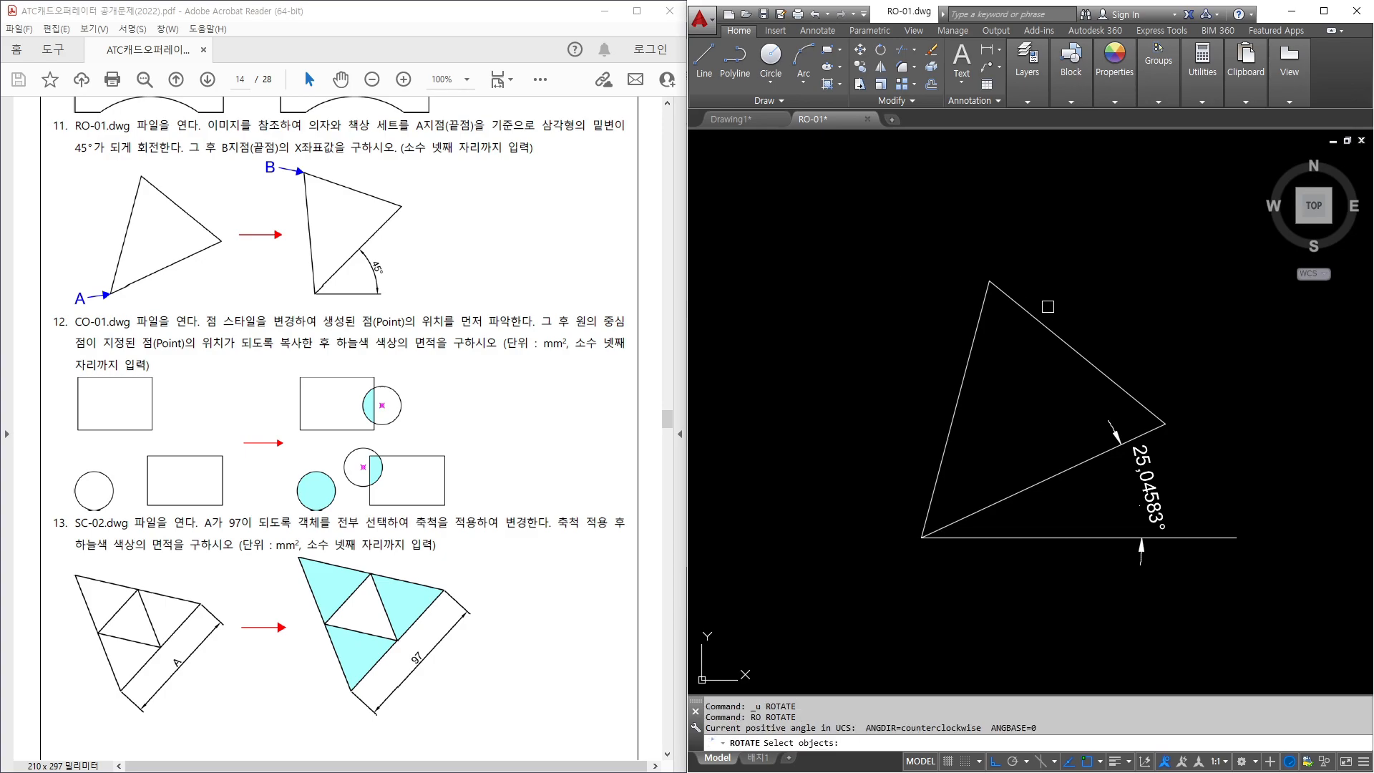
{"action": "left_click", "coordinate": [1030, 315]}
{"action": "left_click", "coordinate": [969, 350]}
{"action": "left_click", "coordinate": [1033, 485]}
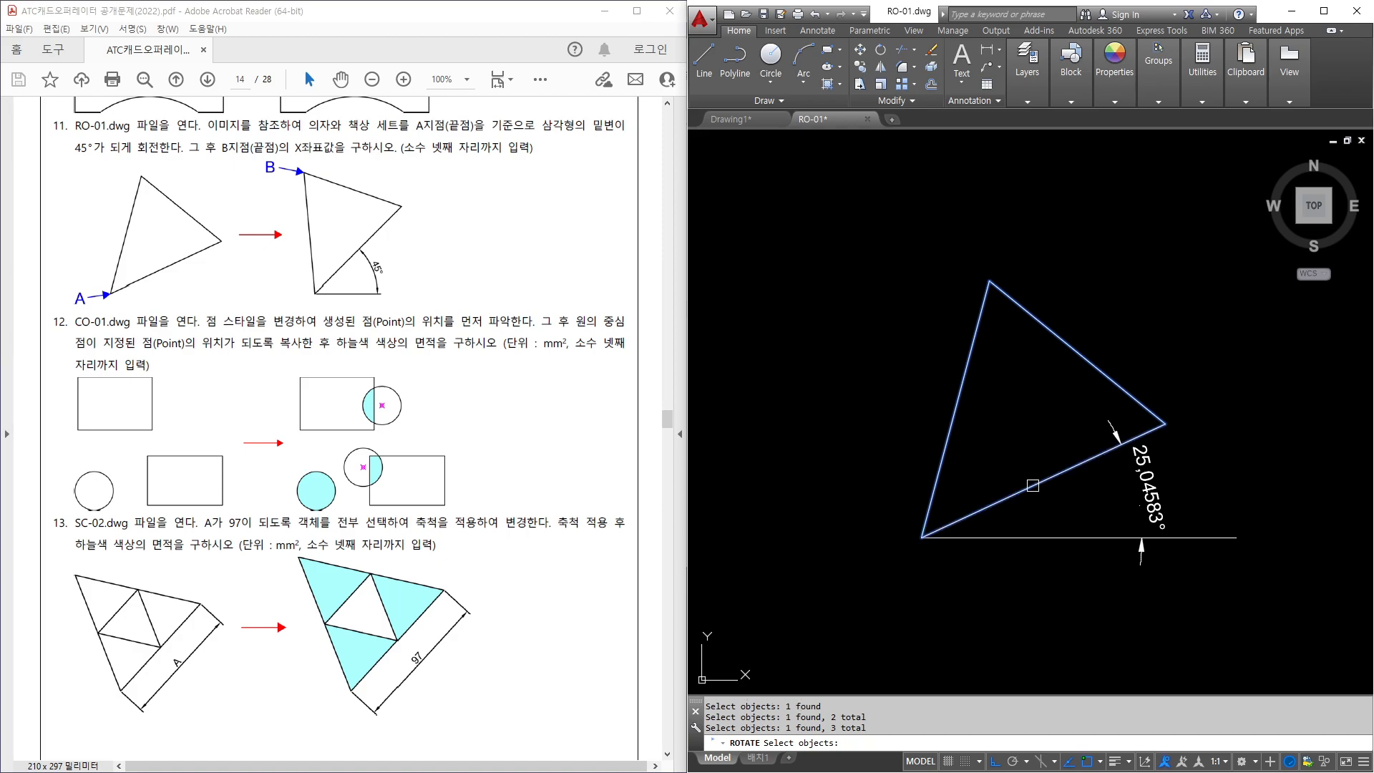
{"action": "key", "text": "Return"}
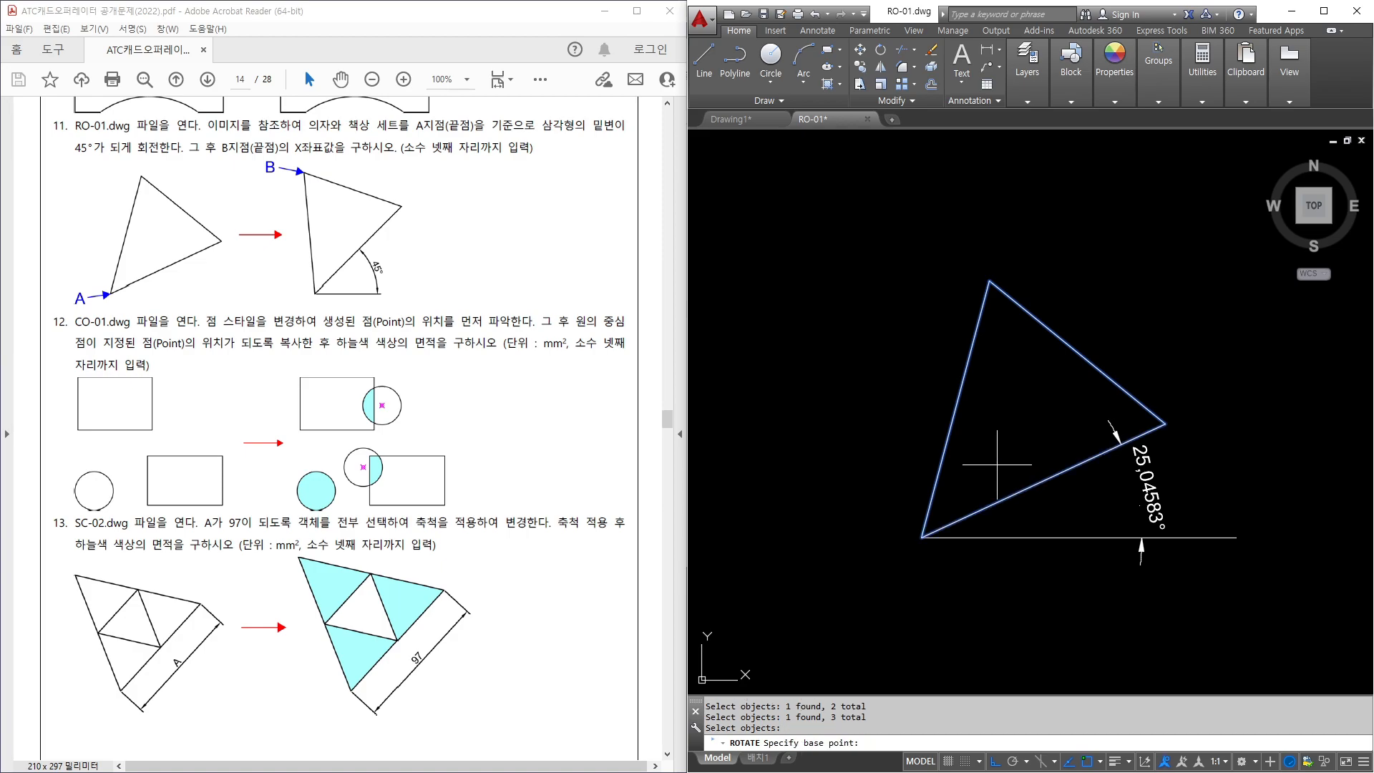
{"action": "left_click", "coordinate": [921, 537]}
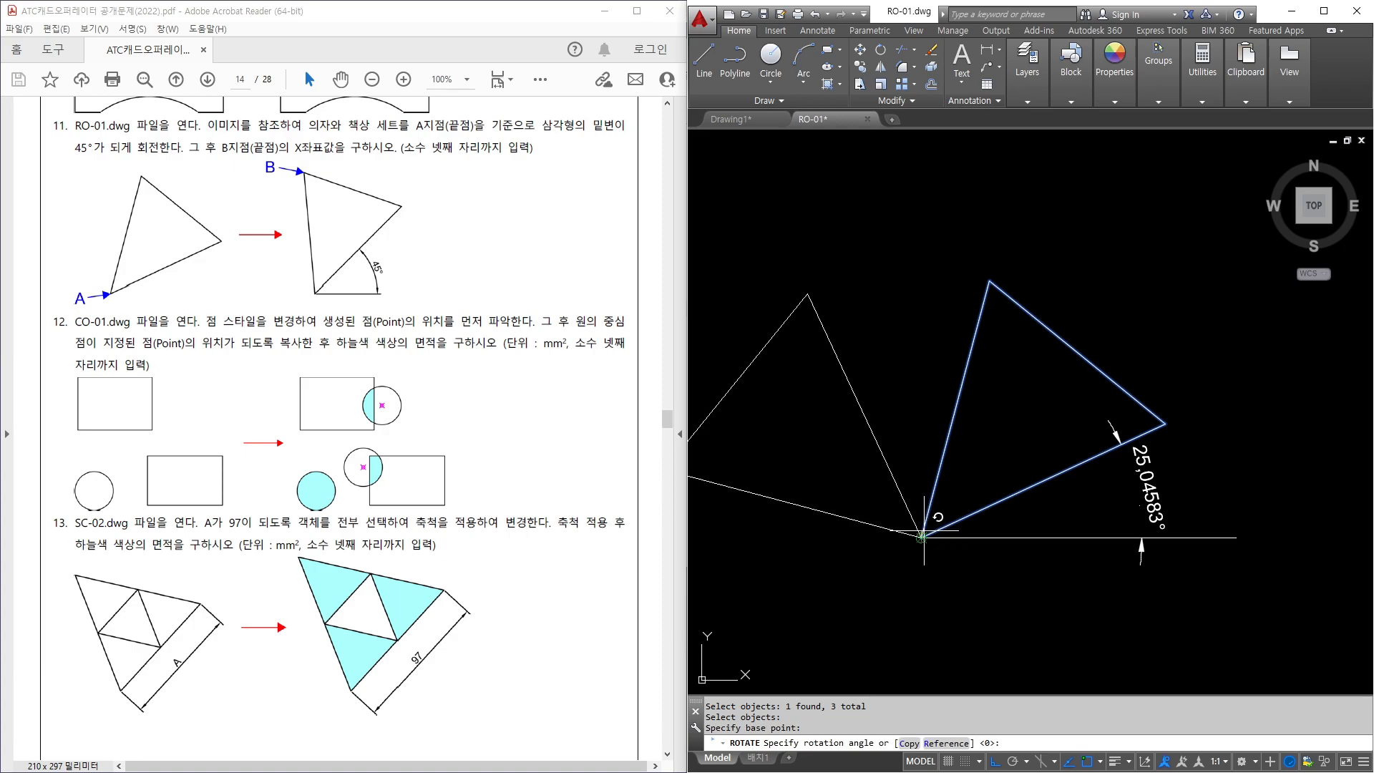
{"action": "type", "text": "r"}
{"action": "key", "text": "Return"}
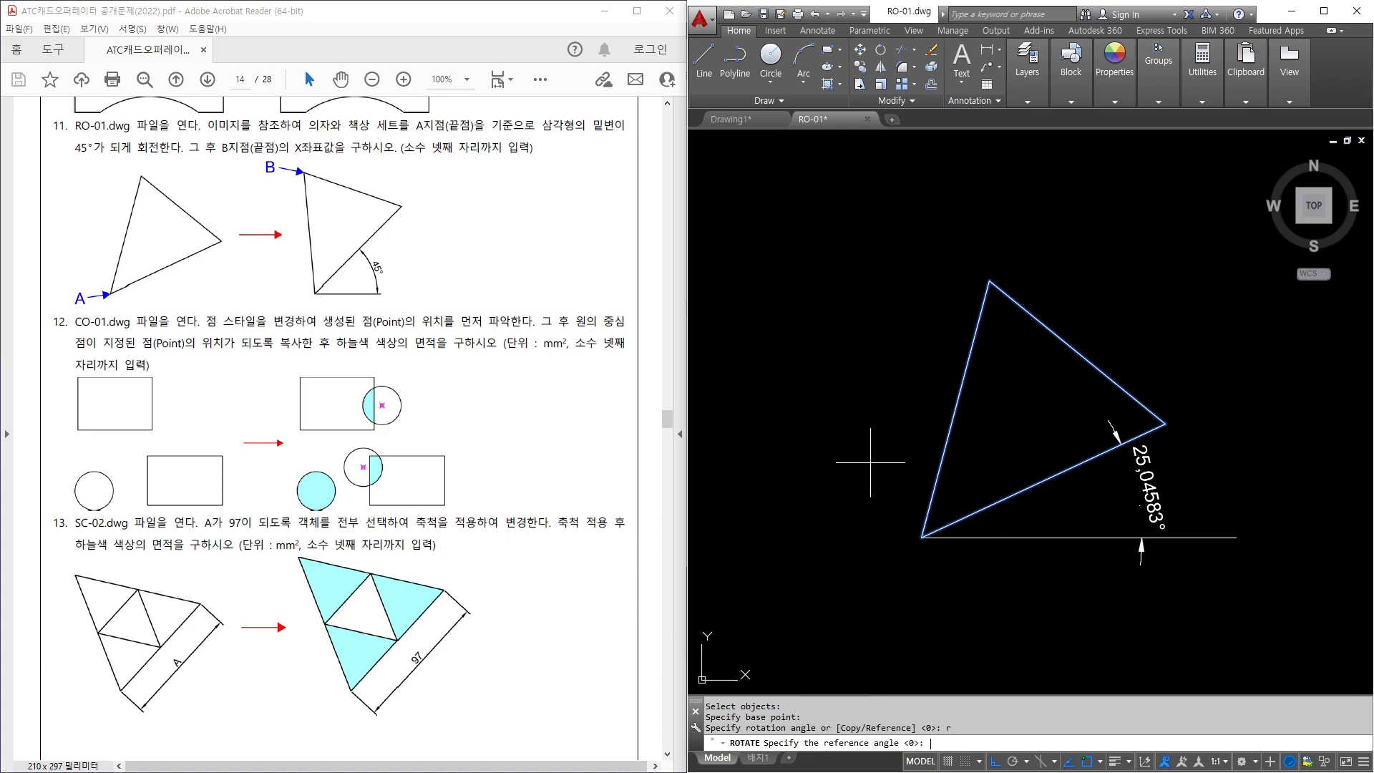
{"action": "left_click", "coordinate": [922, 536]}
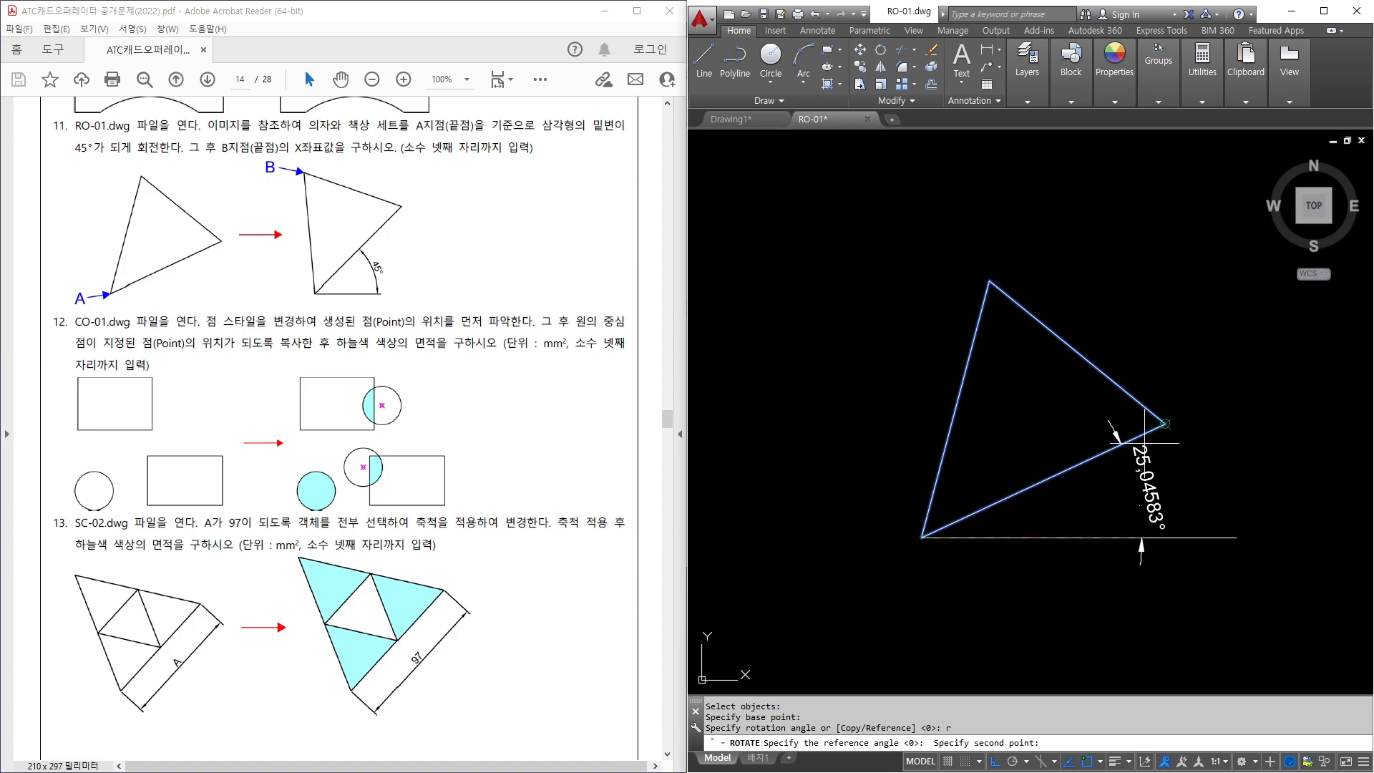
{"action": "left_click", "coordinate": [1160, 425]}
{"action": "type", "text": "45"}
{"action": "key", "text": "Return"}
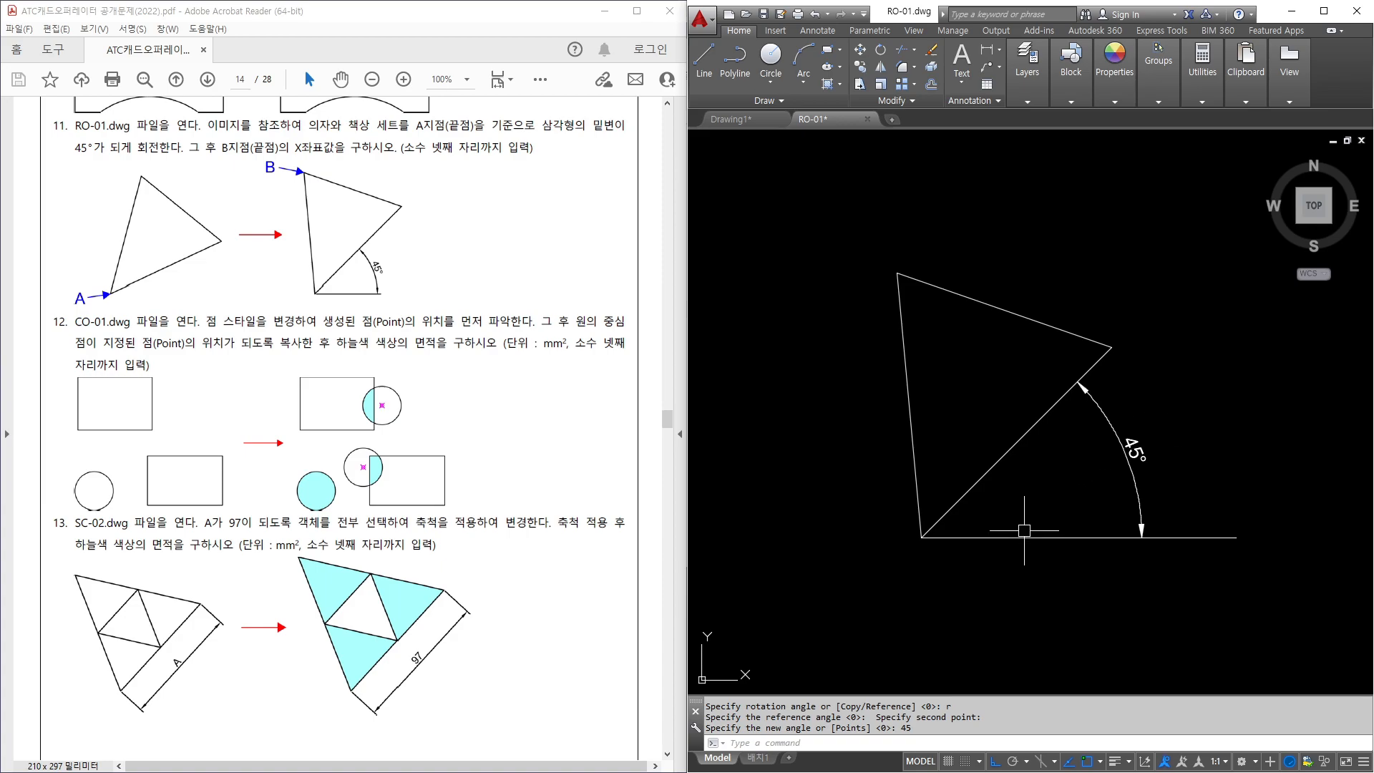
Erase the angular dimension and the horizontal reference line.
{"action": "left_click", "coordinate": [1180, 444]}
{"action": "left_click", "coordinate": [1118, 553]}
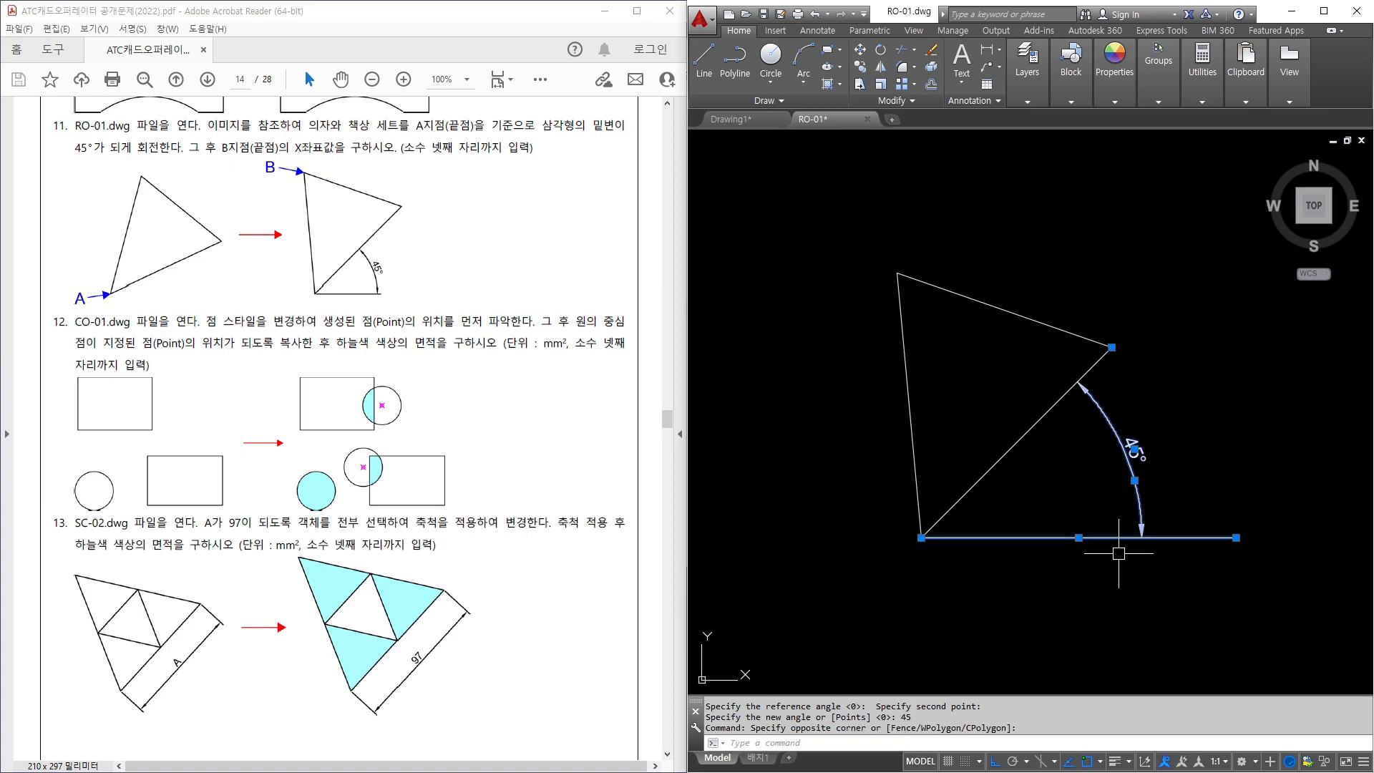
{"action": "type", "text": "e"}
{"action": "key", "text": "Return"}
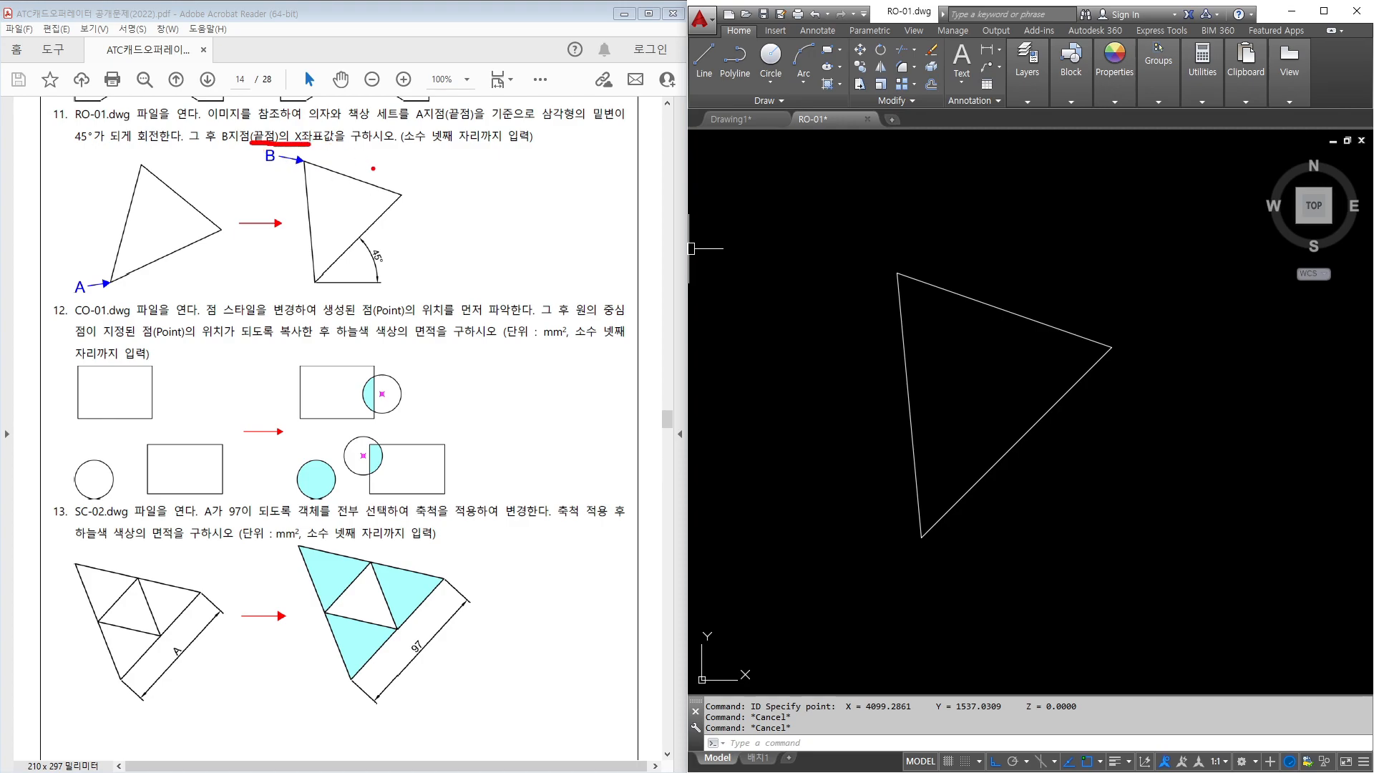
Query the coordinates of the rotated triangle's top vertex (point B) and go on to problem 12 in the problem sheet.
{"action": "type", "text": "ID"}
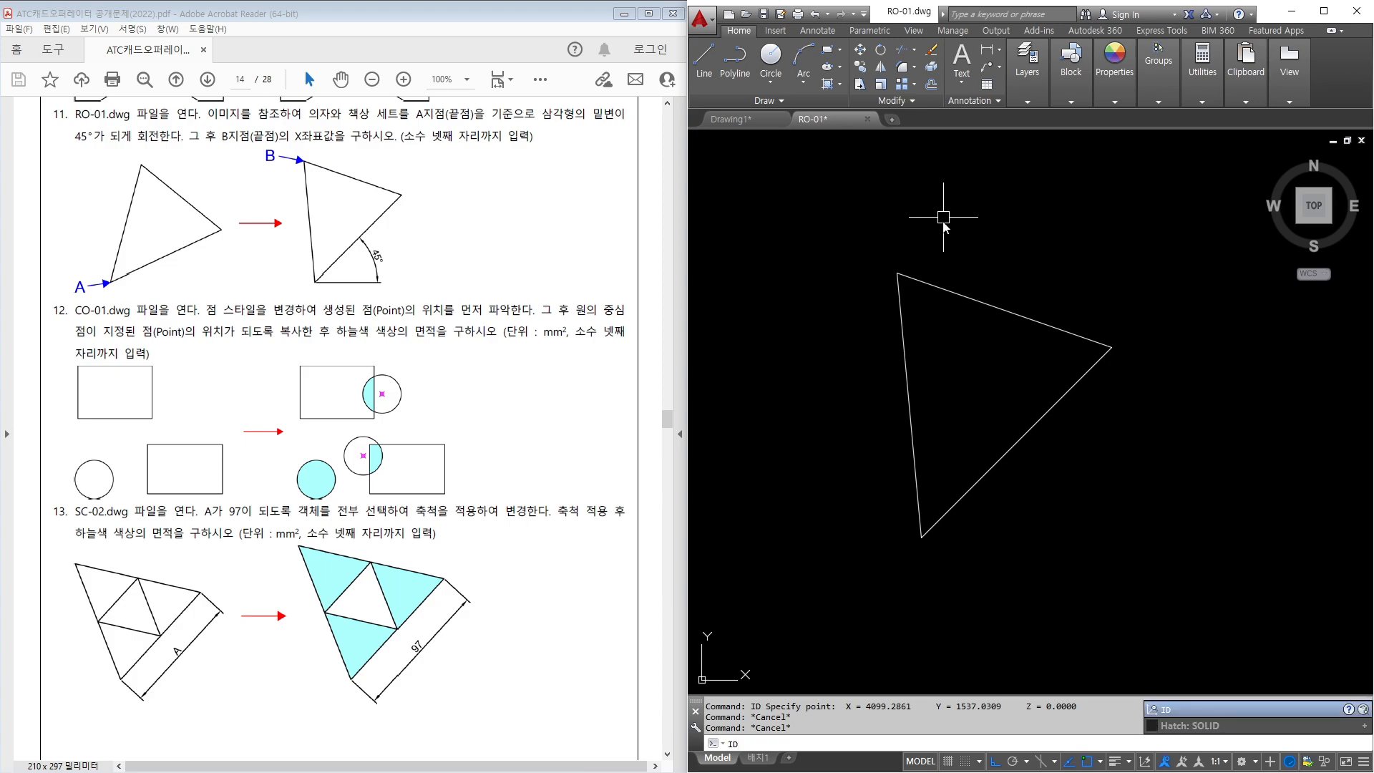
{"action": "key", "text": "Return"}
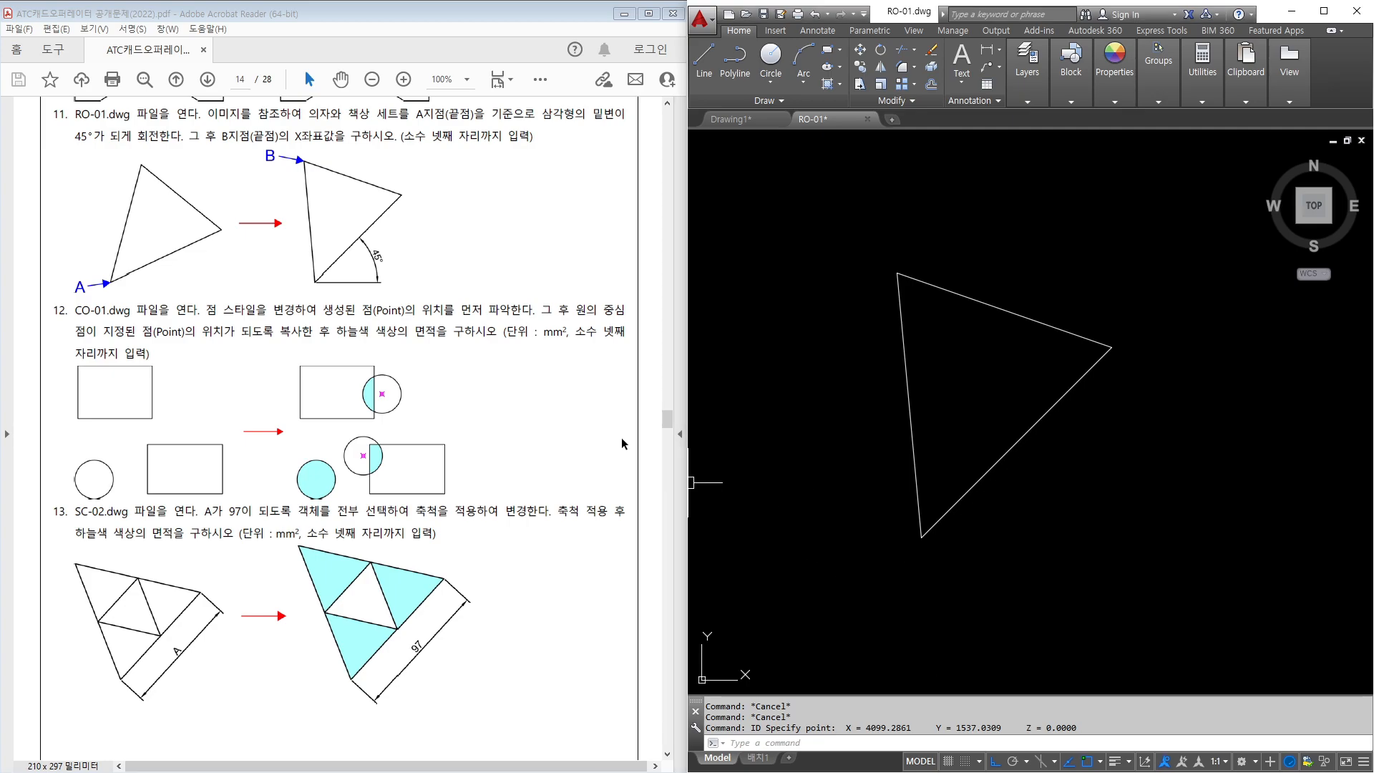
{"action": "scroll", "coordinate": [590, 439], "scroll_direction": "down", "scroll_amount": 3}
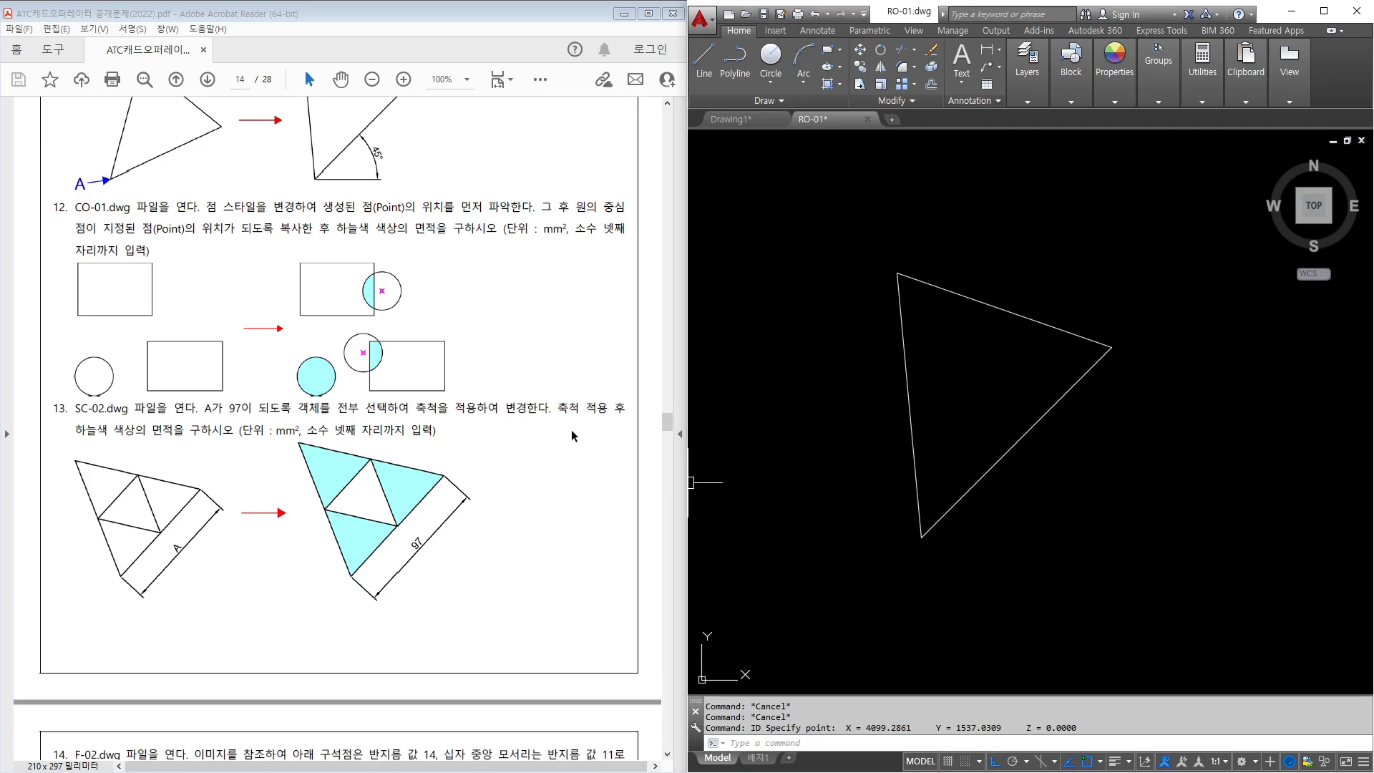
{"action": "left_click", "coordinate": [1132, 501]}
{"action": "left_click", "coordinate": [895, 279]}
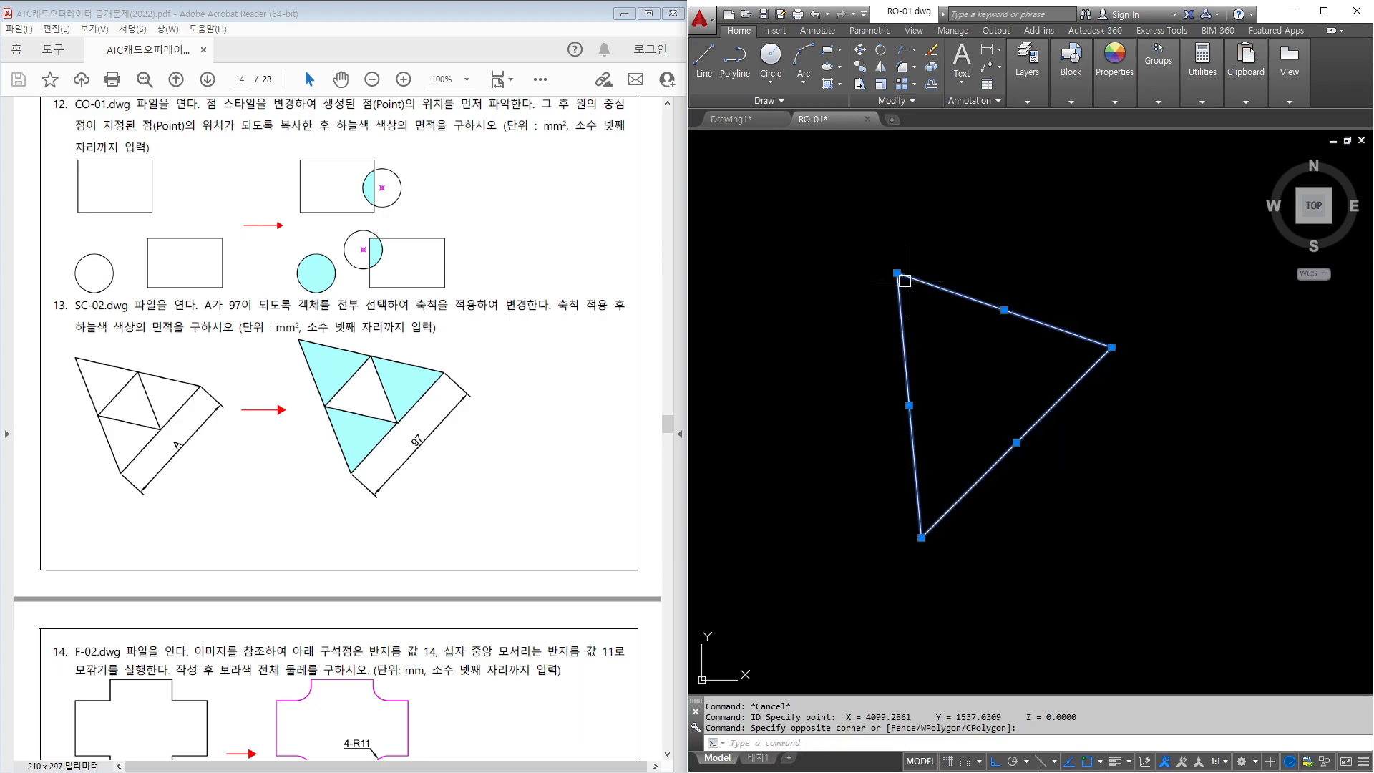
{"action": "key", "text": "Escape"}
Close the RO-01 drawing without saving and open the drawing CO-01.
{"action": "left_click", "coordinate": [868, 118]}
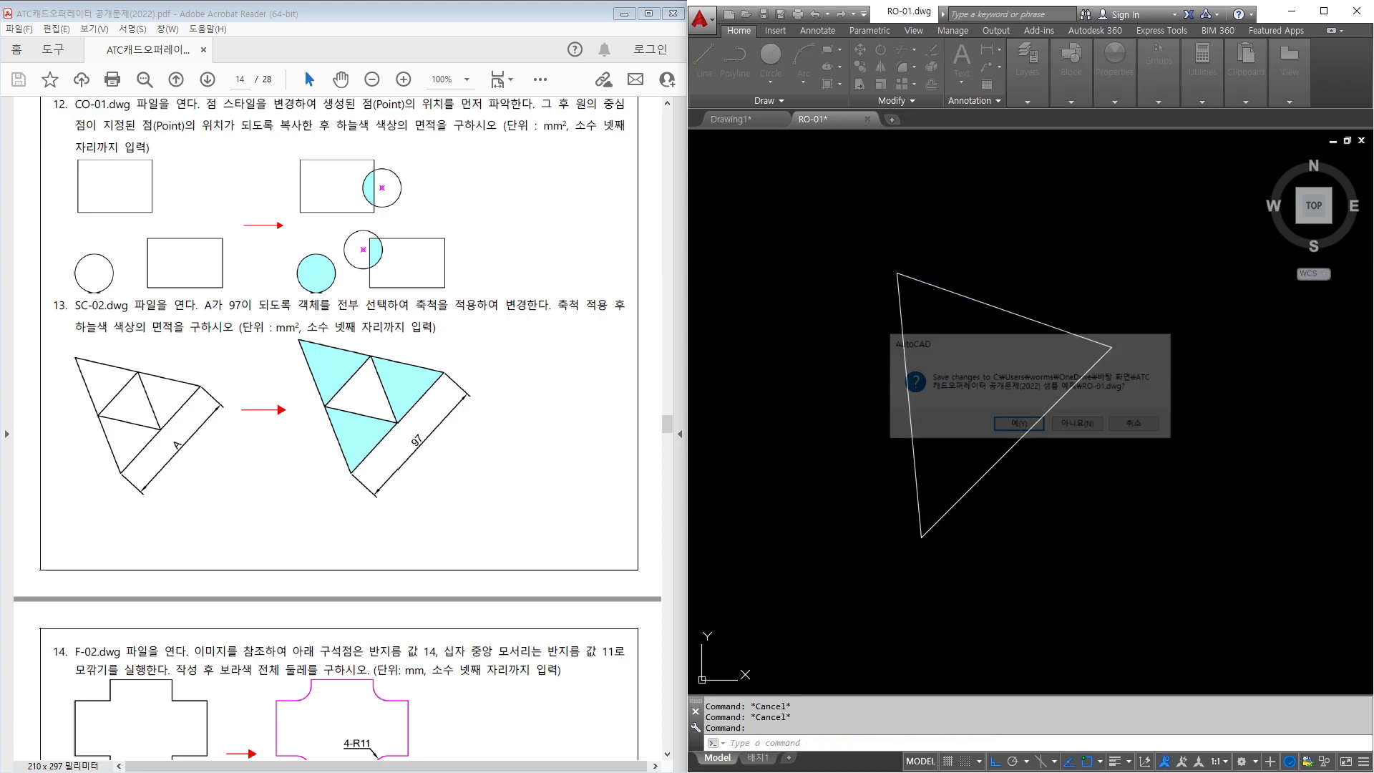
{"action": "key", "text": "n"}
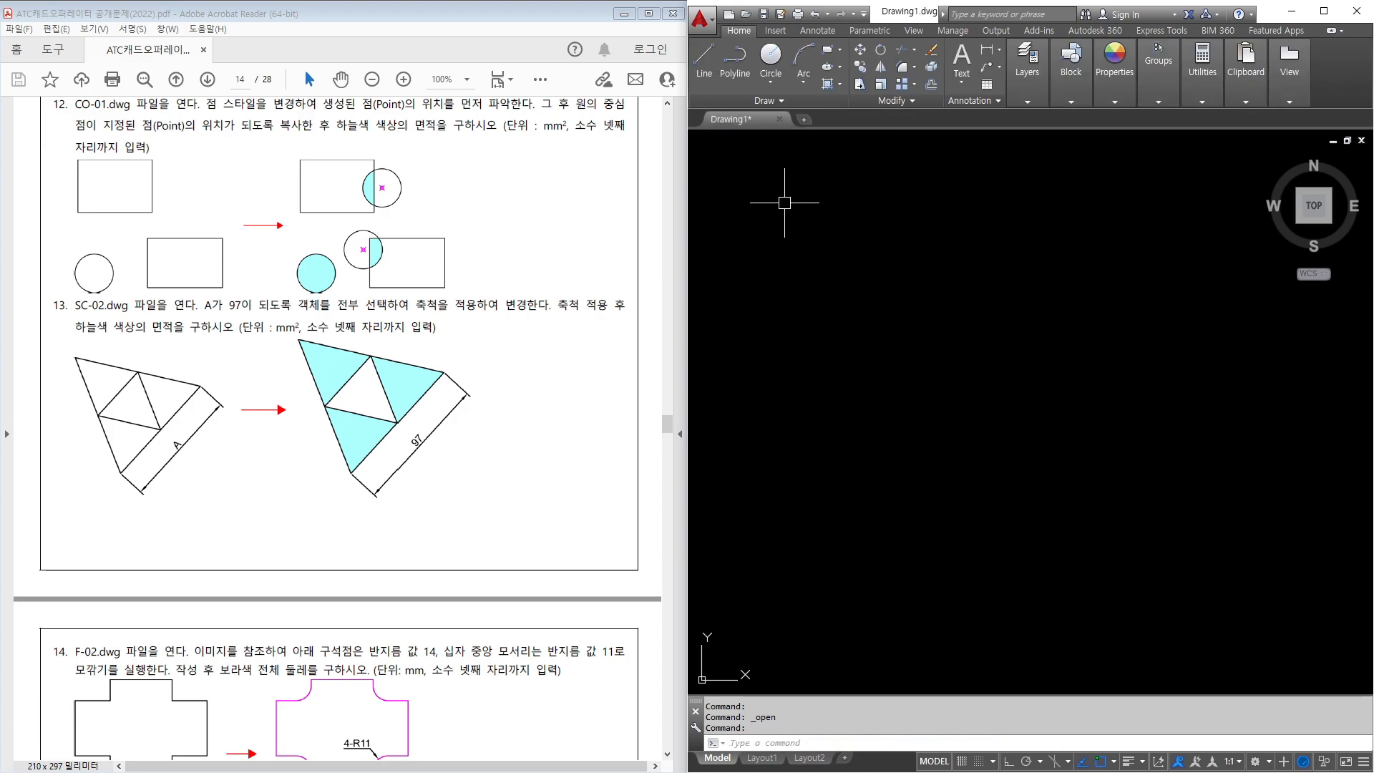
{"action": "key", "text": "ctrl+o"}
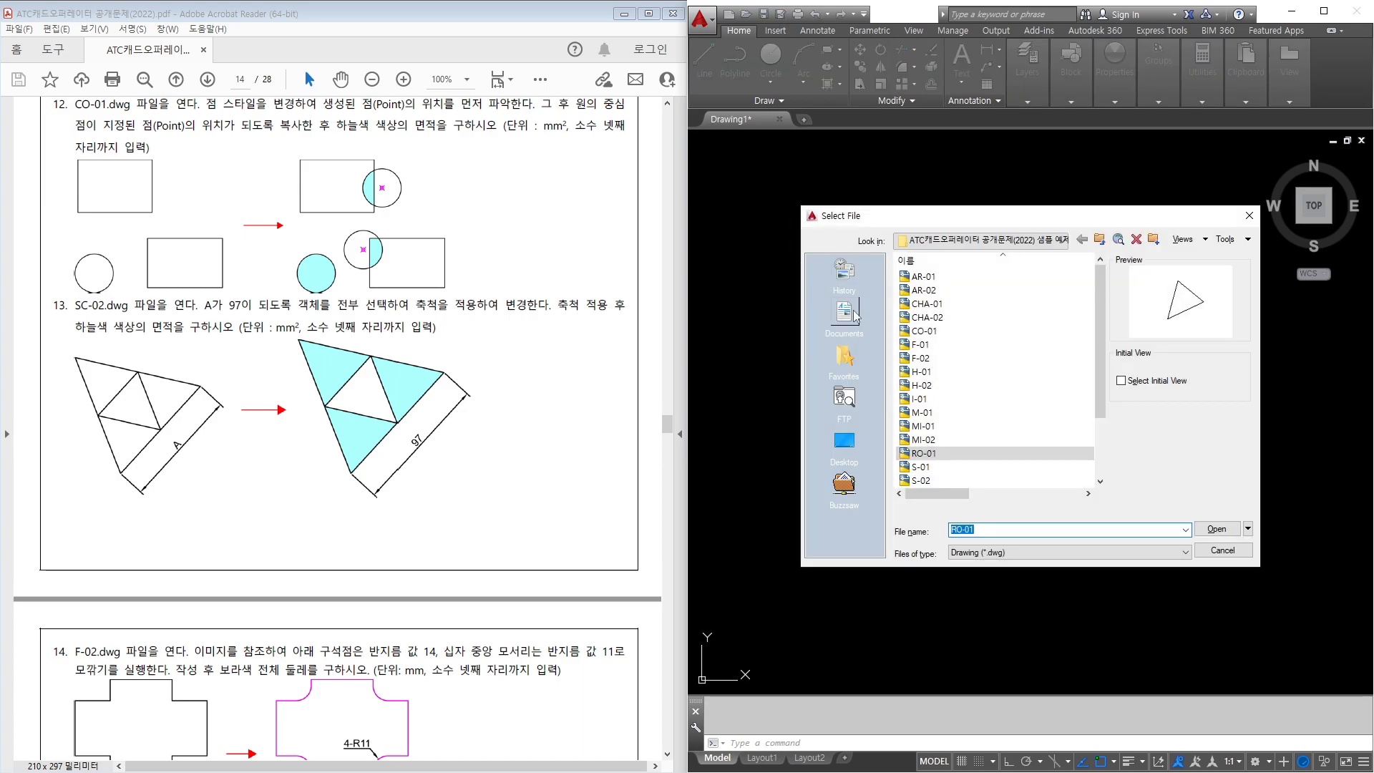
{"action": "double_click", "coordinate": [923, 331]}
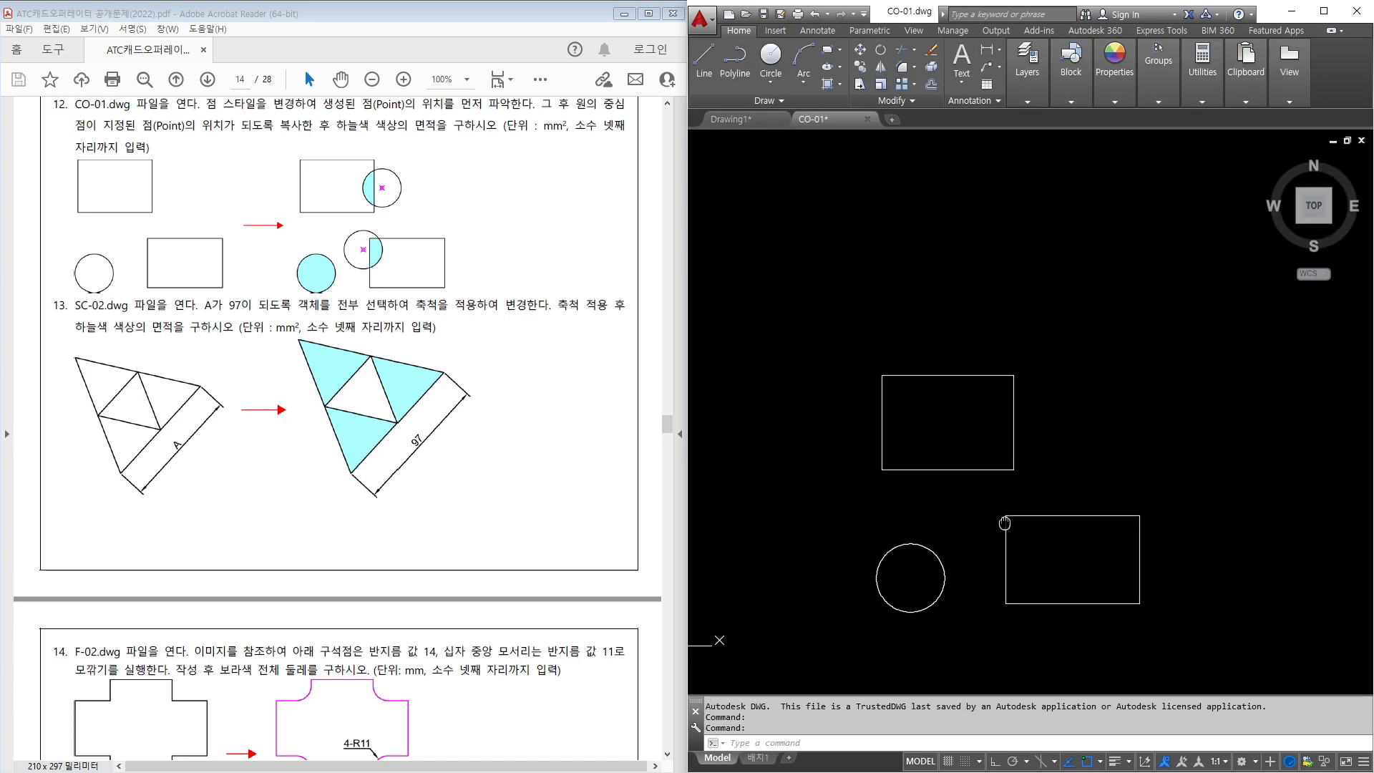
Change the point style to a circle crossed by an X, keeping the size relative to the screen.
{"action": "scroll", "coordinate": [982, 501], "scroll_direction": "up", "scroll_amount": 2}
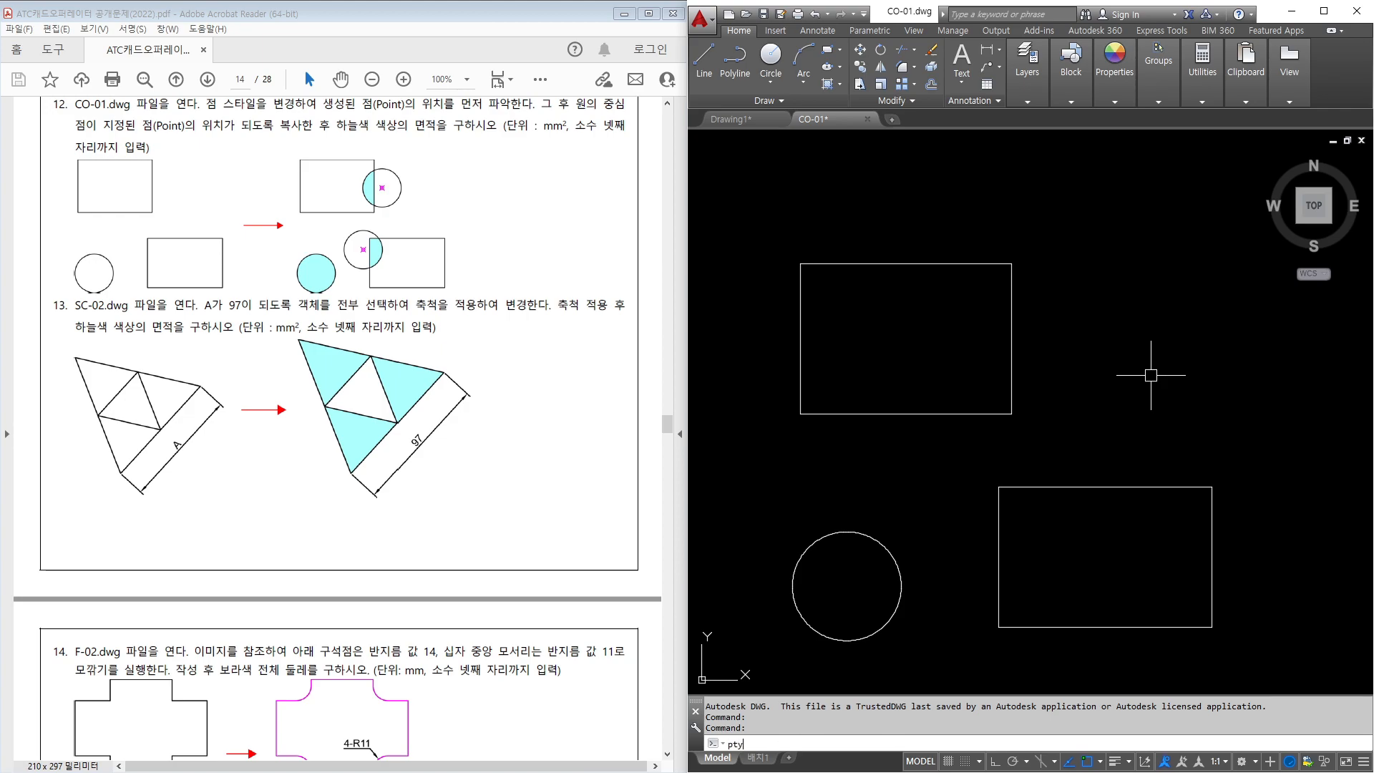
{"action": "type", "text": "e"}
{"action": "key", "text": "Return"}
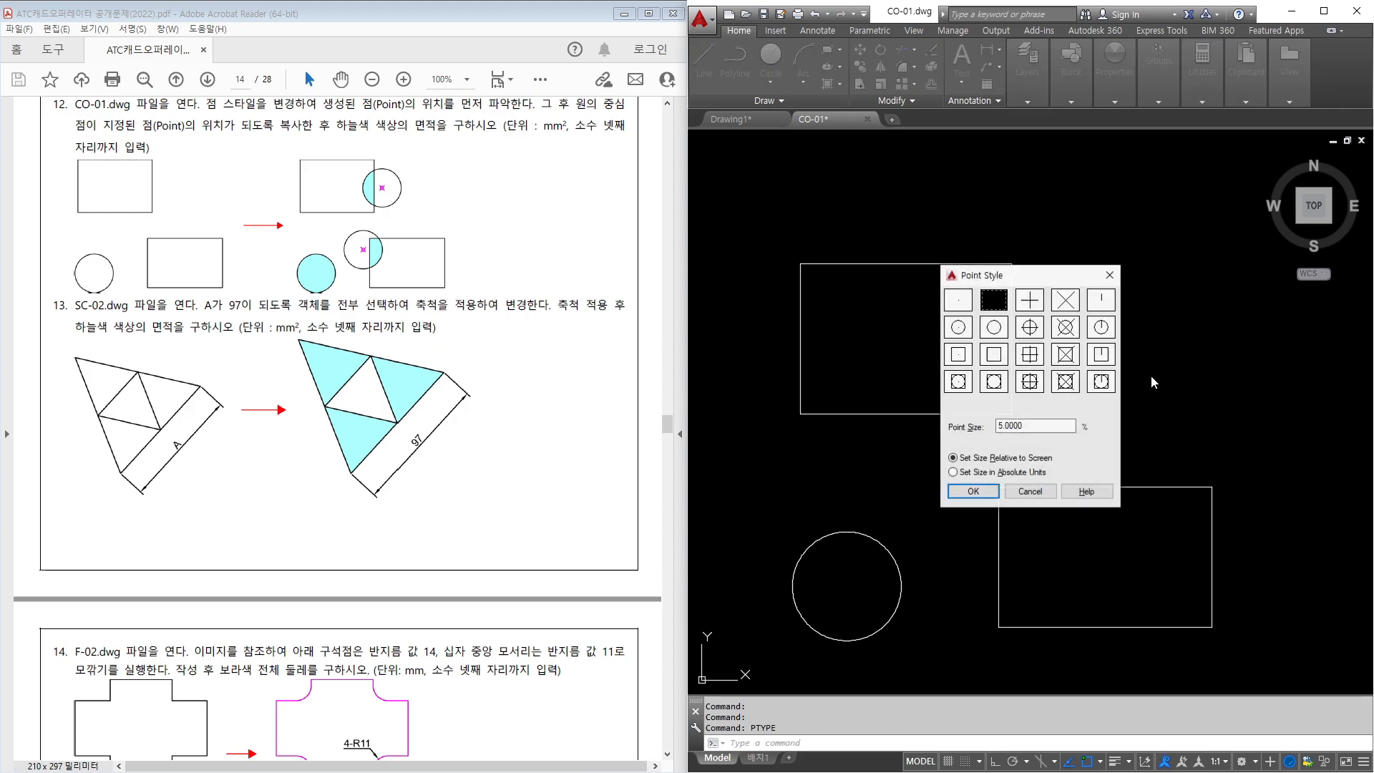
{"action": "left_click", "coordinate": [1065, 327]}
{"action": "left_click", "coordinate": [974, 491]}
Copy the circle by its centre onto each of the two points beside the rectangles.
{"action": "middle_click_drag", "start_coordinate": [943, 530], "coordinate": [950, 511]}
{"action": "type", "text": "co"}
{"action": "key", "text": "Return"}
{"action": "left_click", "coordinate": [931, 511]}
{"action": "left_click", "coordinate": [822, 555]}
{"action": "key", "text": "Return"}
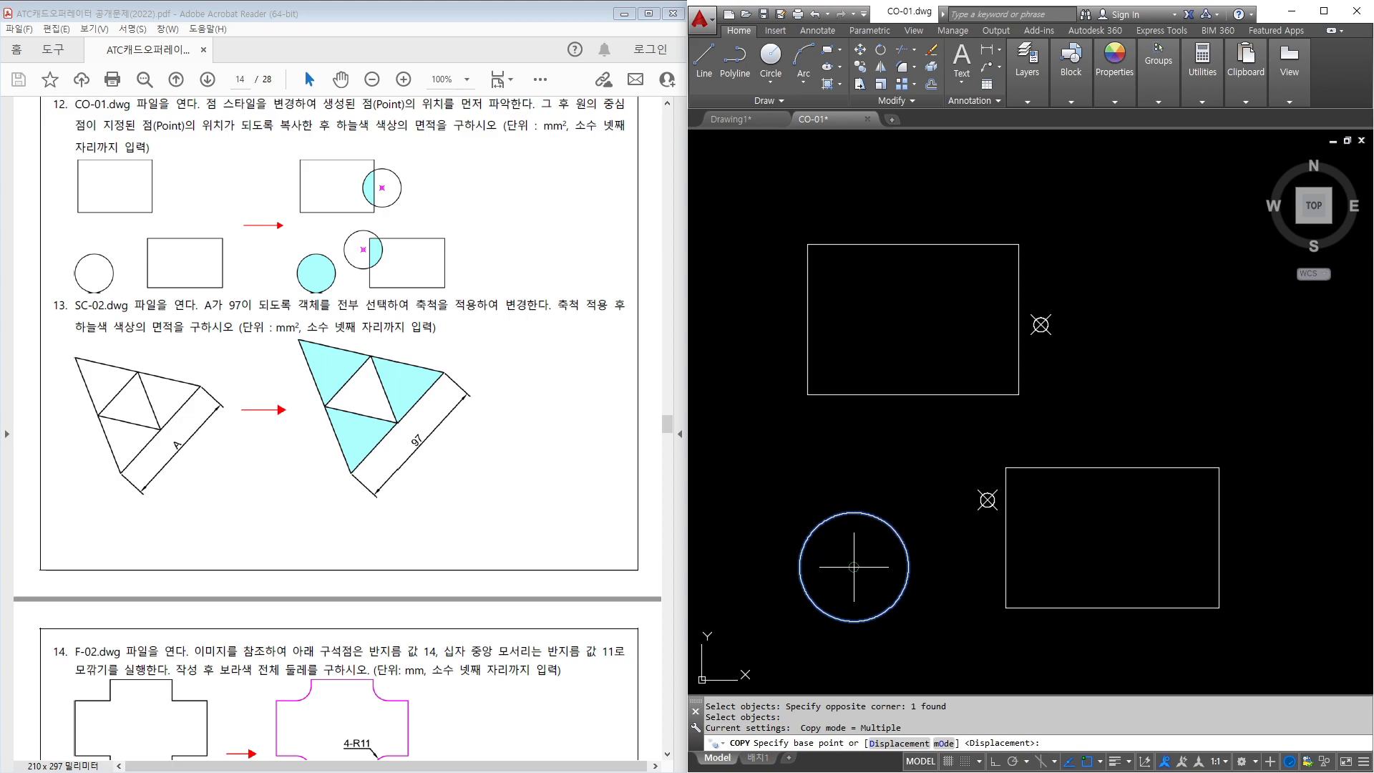
{"action": "left_click", "coordinate": [854, 567]}
{"action": "left_click", "coordinate": [988, 499]}
{"action": "left_click", "coordinate": [1041, 325]}
{"action": "key", "text": "Escape"}
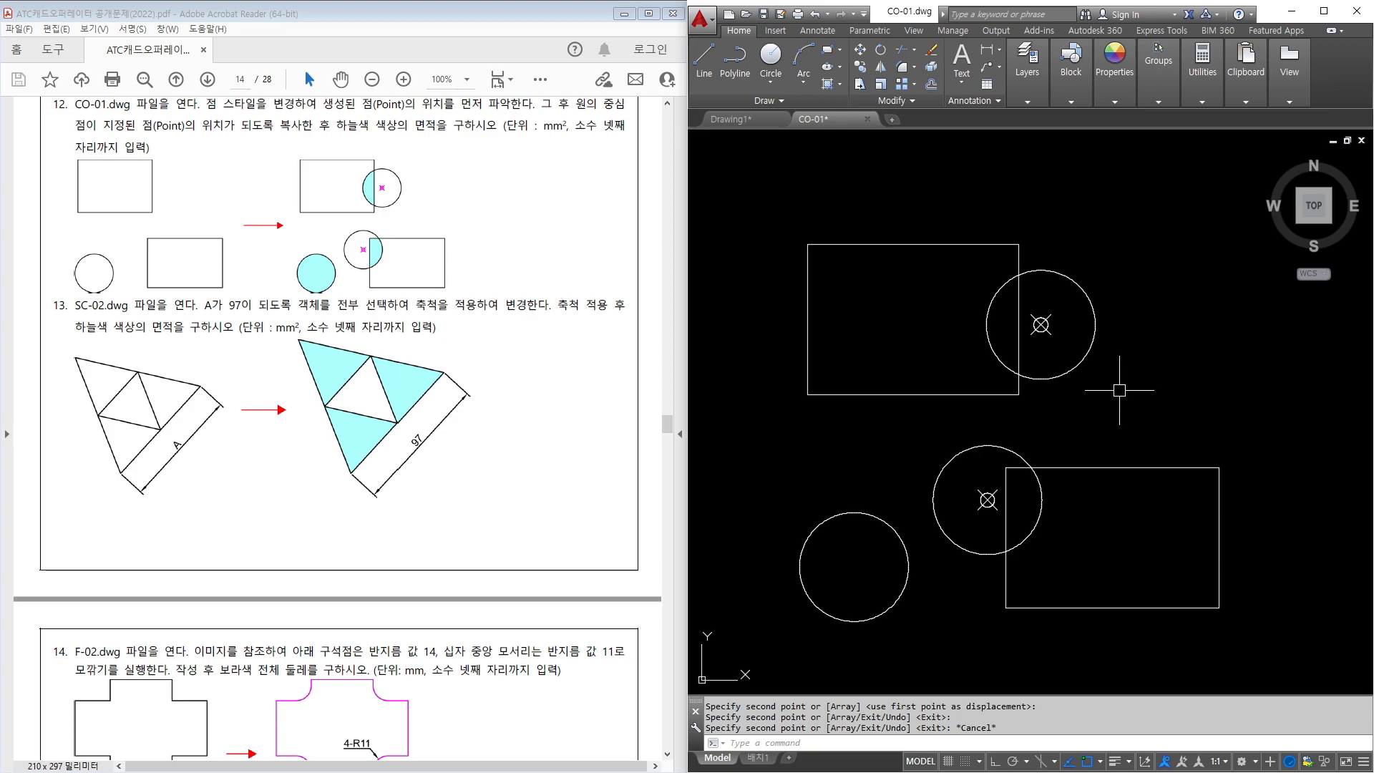
Hatch the two circle-rectangle overlaps and the whole original circle with the cyan ANGLE pattern in one hatch.
{"action": "type", "text": "h"}
{"action": "key", "text": "Return"}
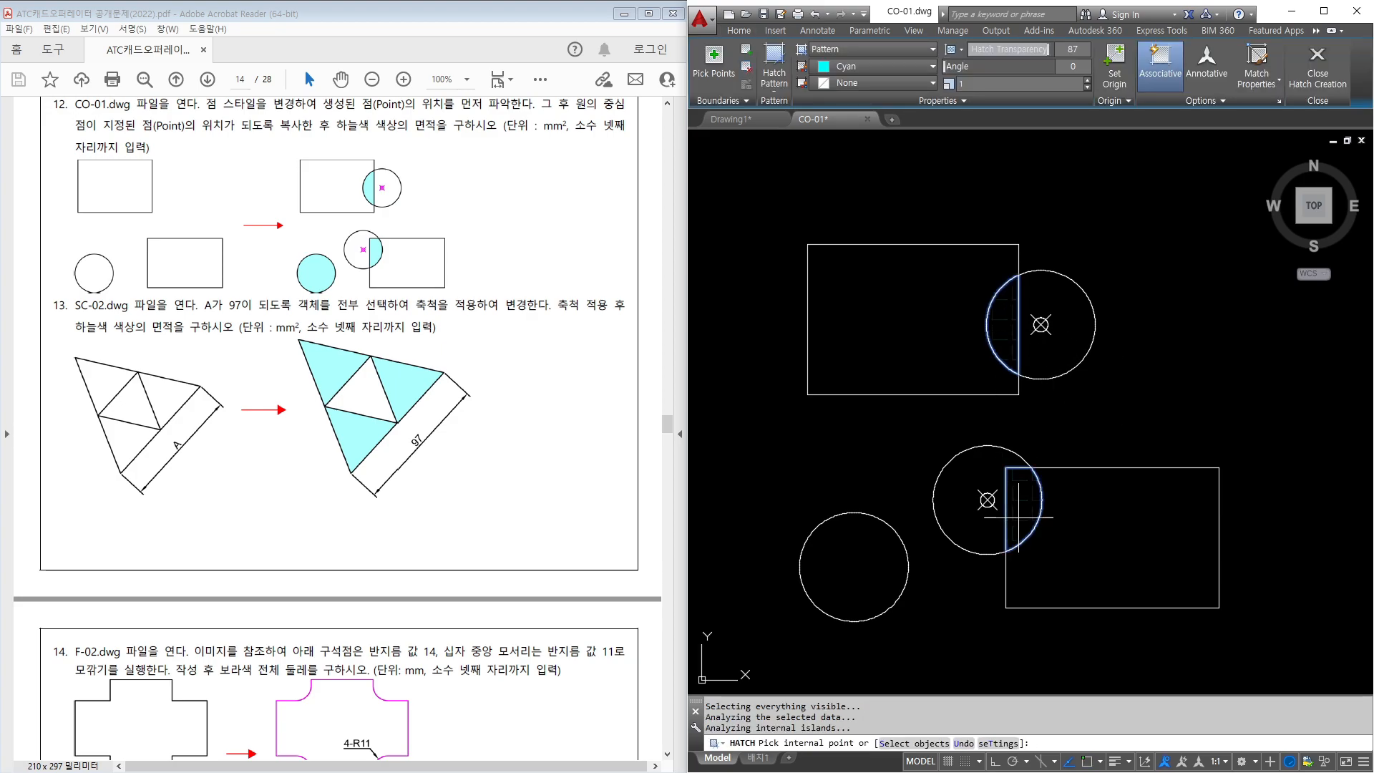
{"action": "left_click", "coordinate": [863, 575]}
{"action": "key", "text": "Return"}
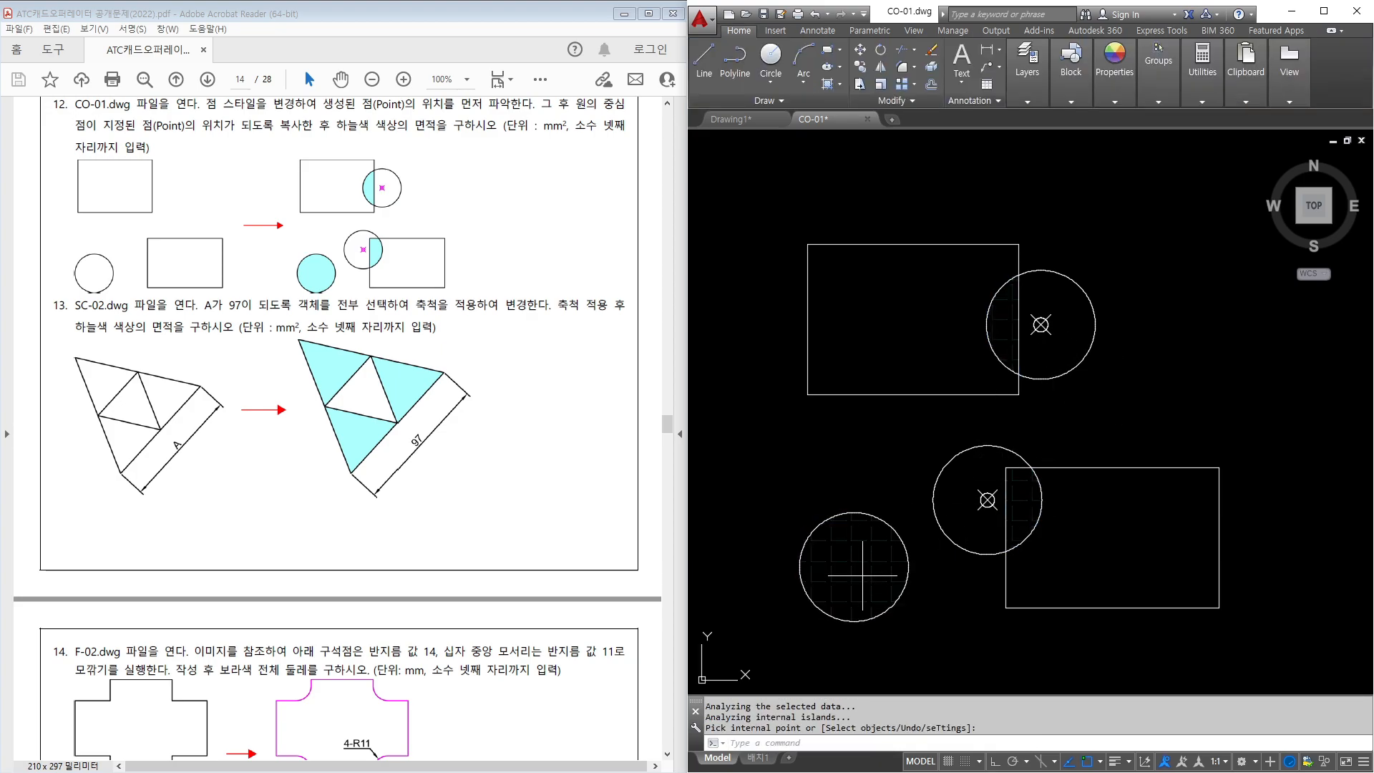
Inspect the hatch's properties to read its total area.
{"action": "left_click", "coordinate": [840, 564]}
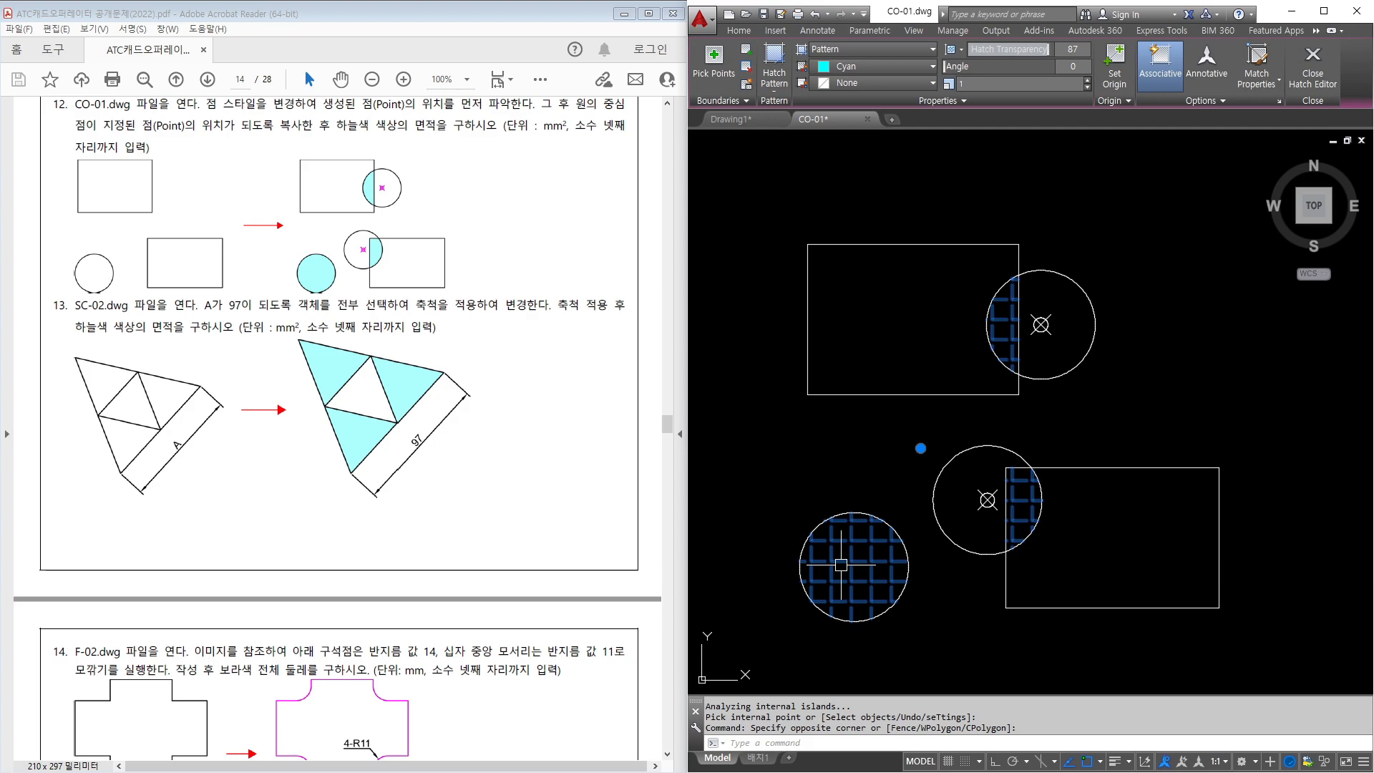
{"action": "right_click", "coordinate": [841, 565]}
{"action": "left_click", "coordinate": [890, 538]}
{"action": "scroll", "coordinate": [531, 499], "scroll_direction": "down", "scroll_amount": 1}
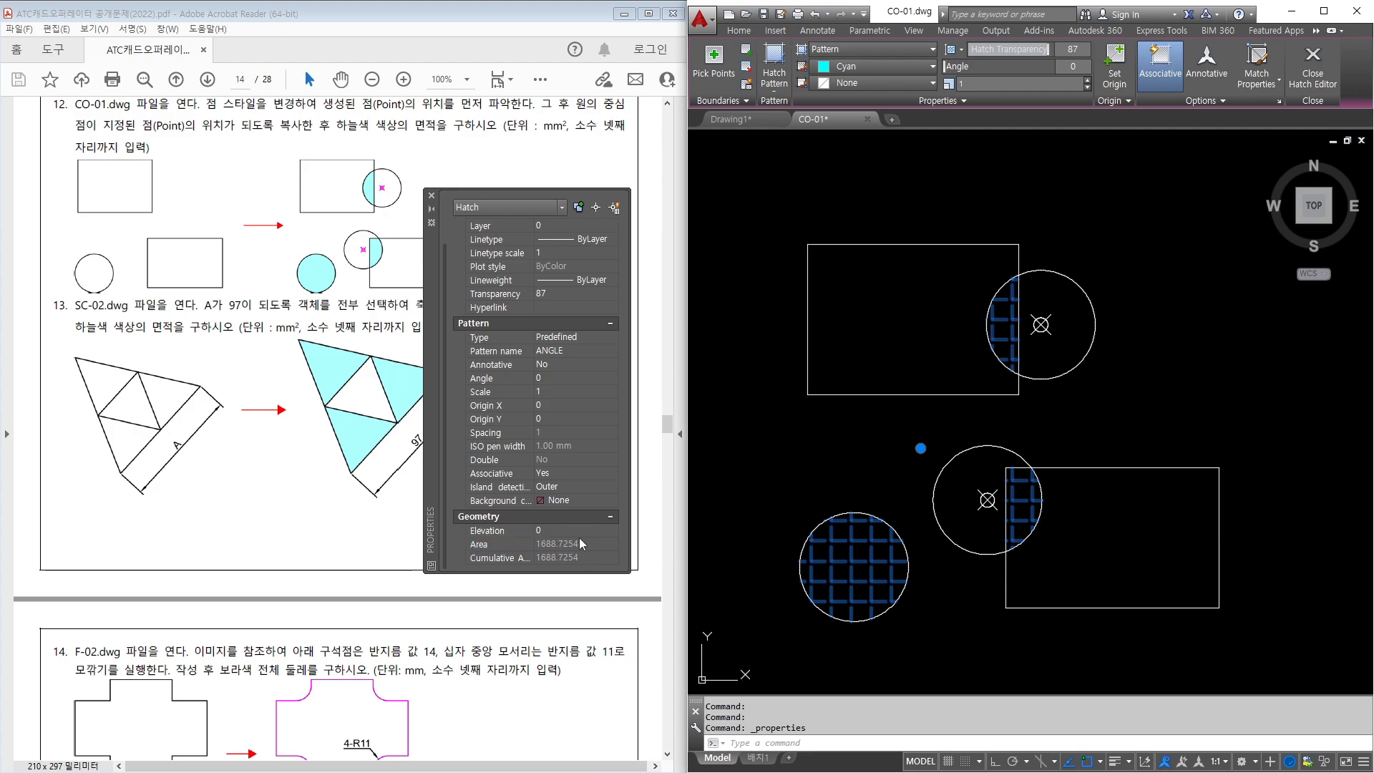
Clear the hatch selection and close the CO-01 drawing.
{"action": "key", "text": "Escape"}
{"action": "left_click", "coordinate": [810, 475]}
{"action": "key", "text": "Escape"}
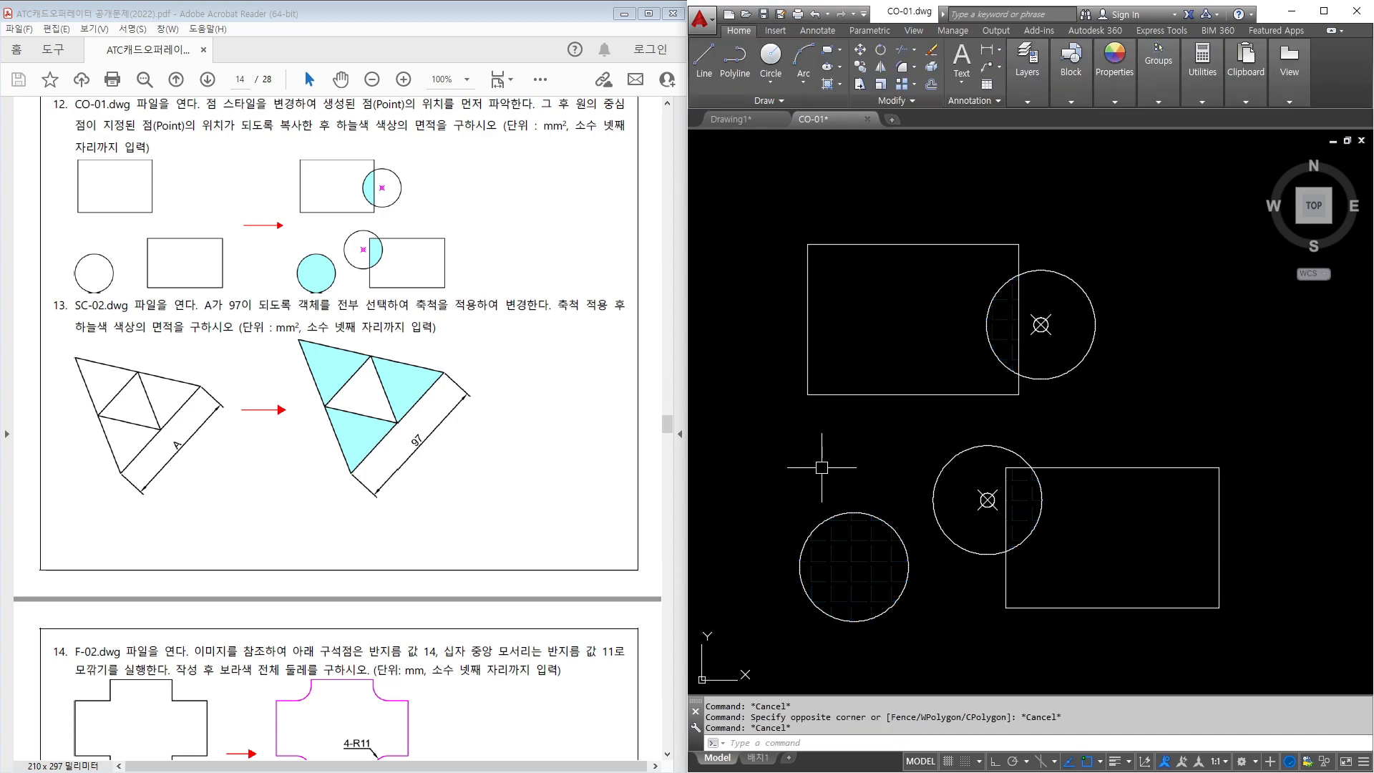
{"action": "scroll", "coordinate": [544, 440], "scroll_direction": "down", "scroll_amount": 3}
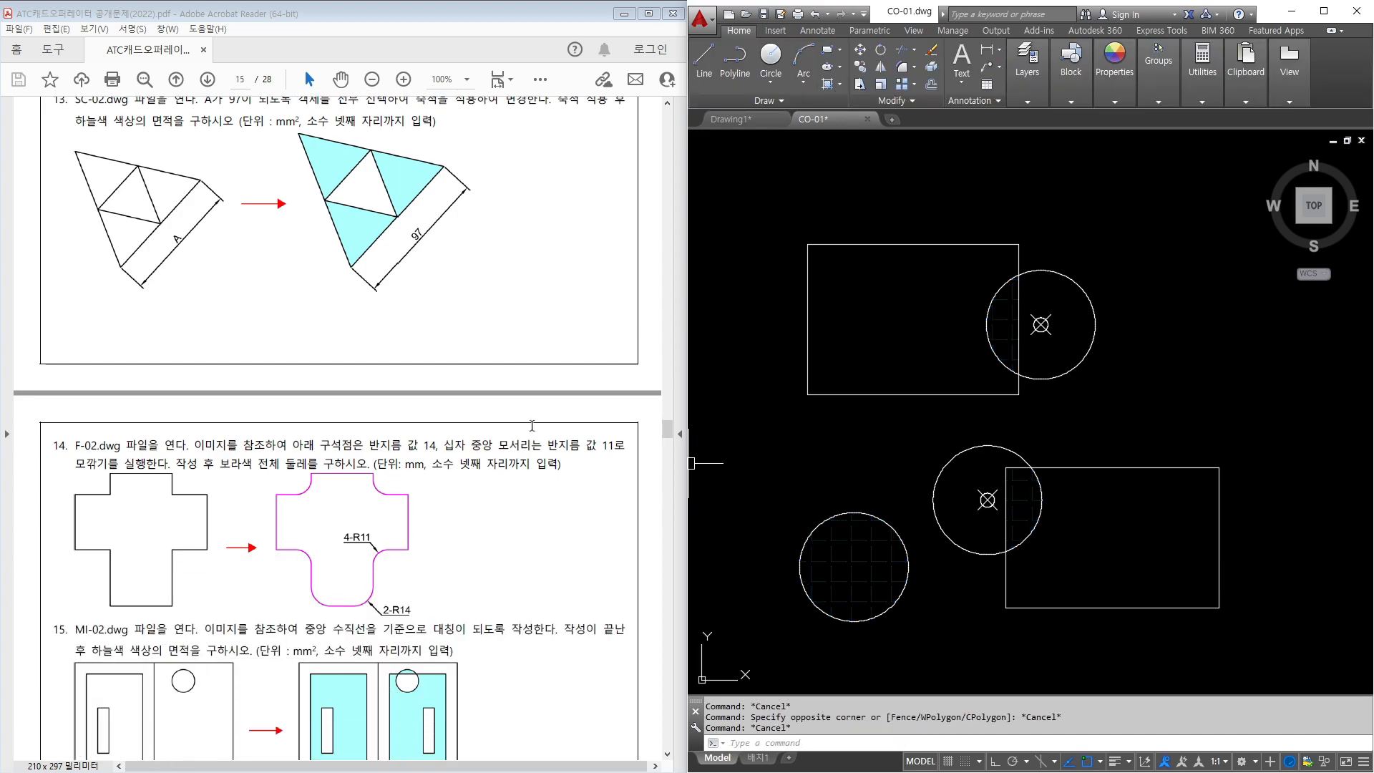
{"action": "scroll", "coordinate": [527, 418], "scroll_direction": "up", "scroll_amount": 1}
{"action": "left_click", "coordinate": [825, 226]}
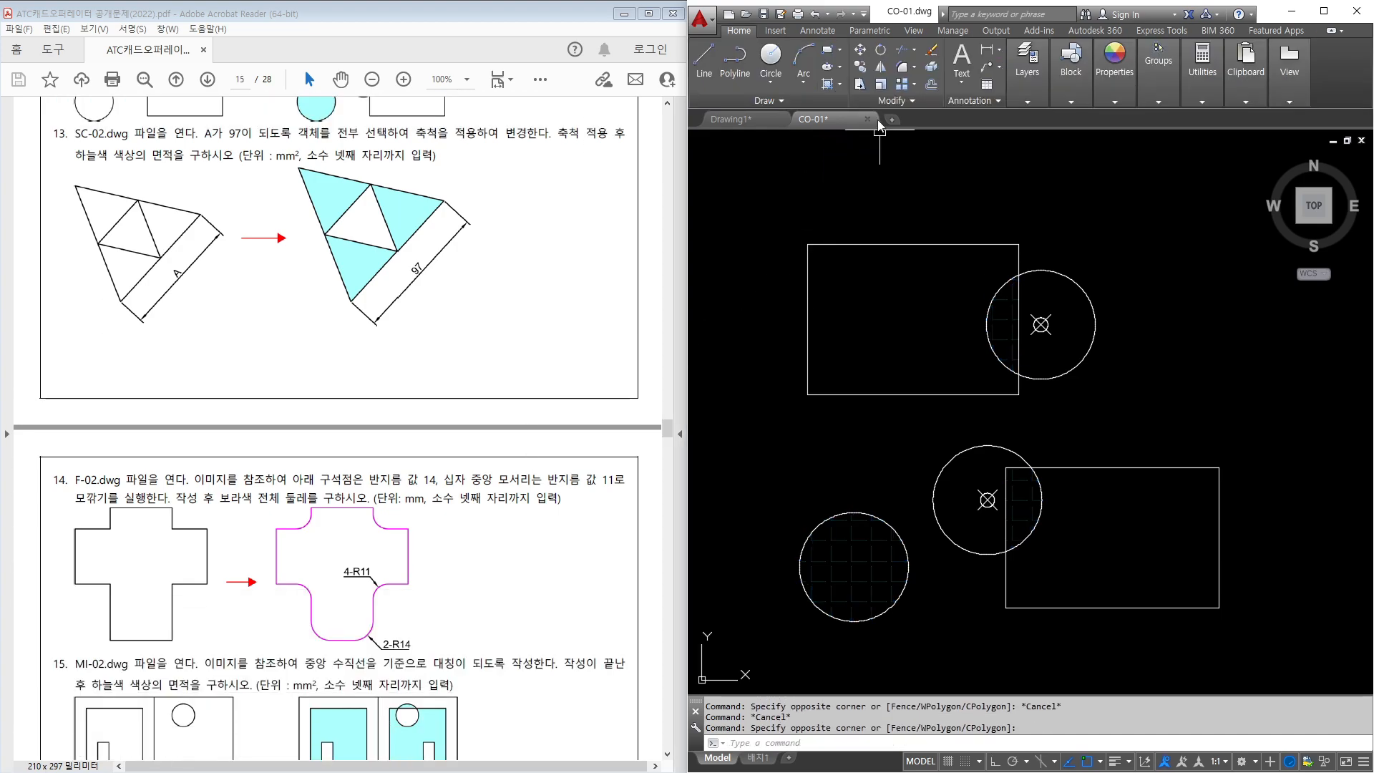
{"action": "left_click", "coordinate": [867, 119]}
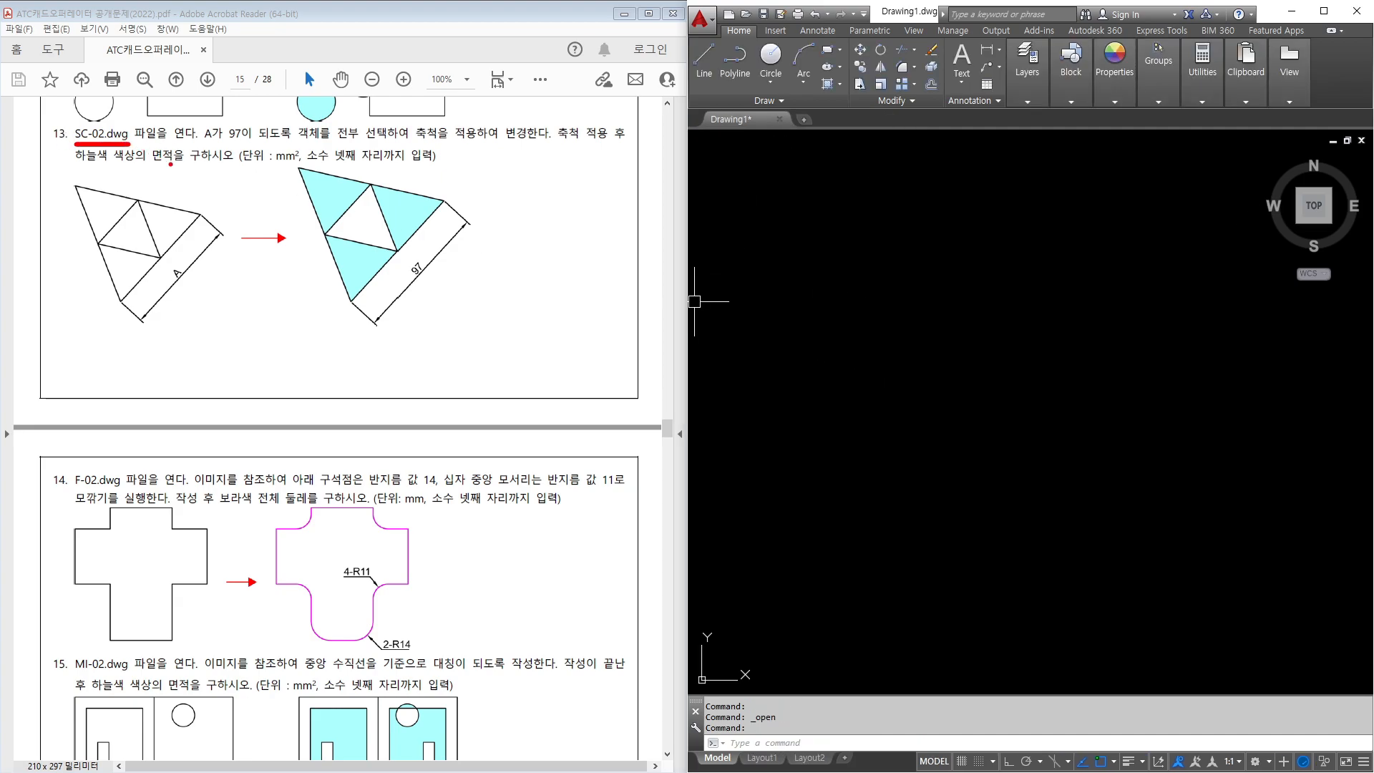
Open the SC-02 drawing from the sample files for problem 13.
{"action": "key", "text": "ctrl+o"}
{"action": "scroll", "coordinate": [996, 434], "scroll_direction": "down", "scroll_amount": 2}
{"action": "double_click", "coordinate": [923, 426]}
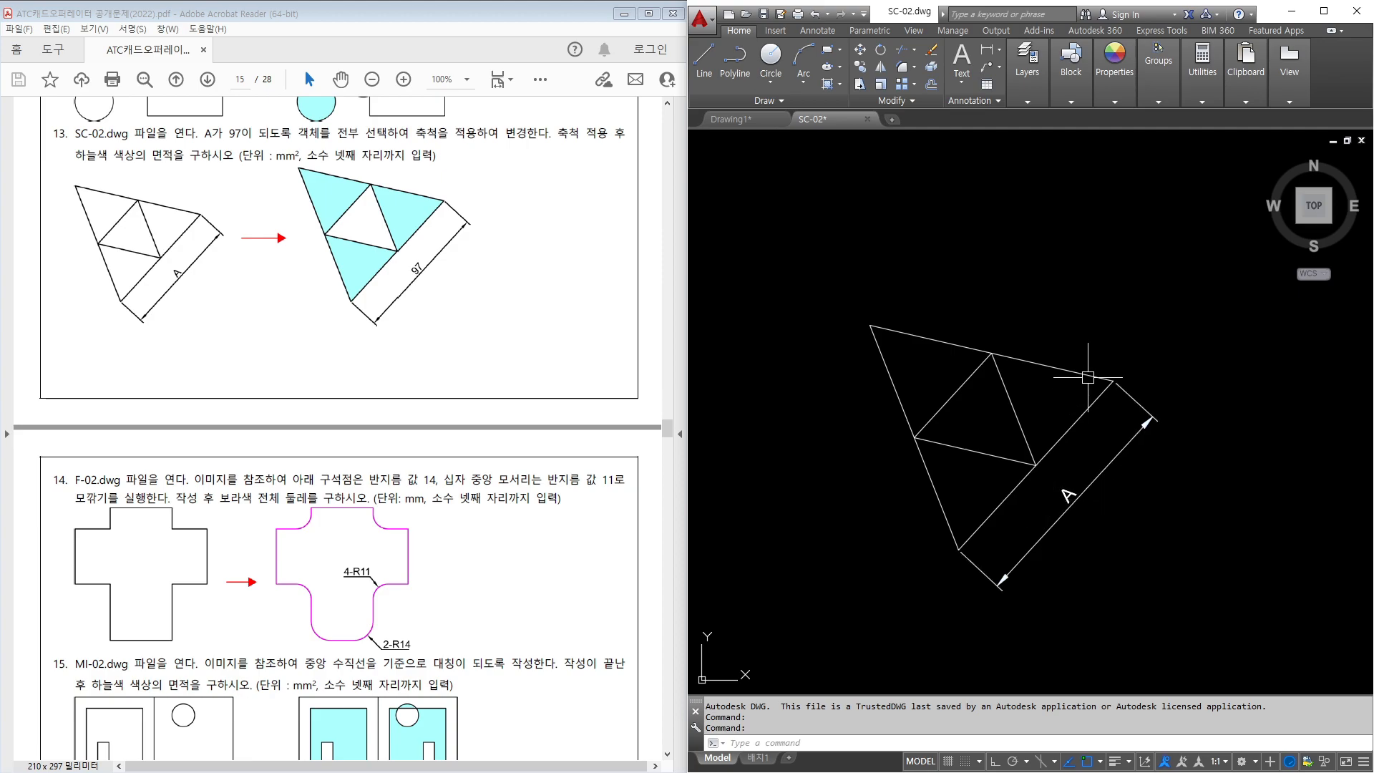
{"action": "middle_click_drag", "start_coordinate": [1123, 324], "coordinate": [1100, 302]}
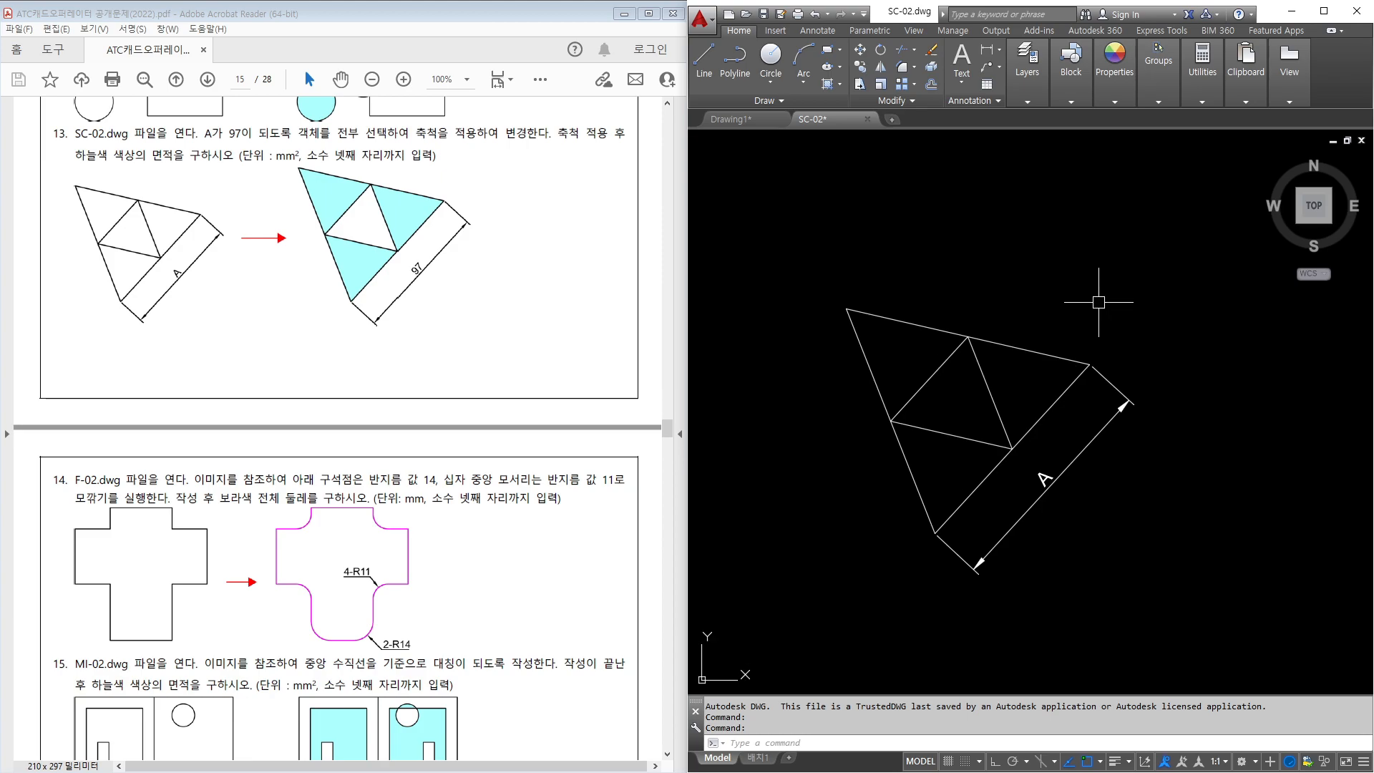
Scale the whole triangle figure with its dimension from the lowest corner by reference, making side A 97 mm long.
{"action": "key", "text": "Return"}
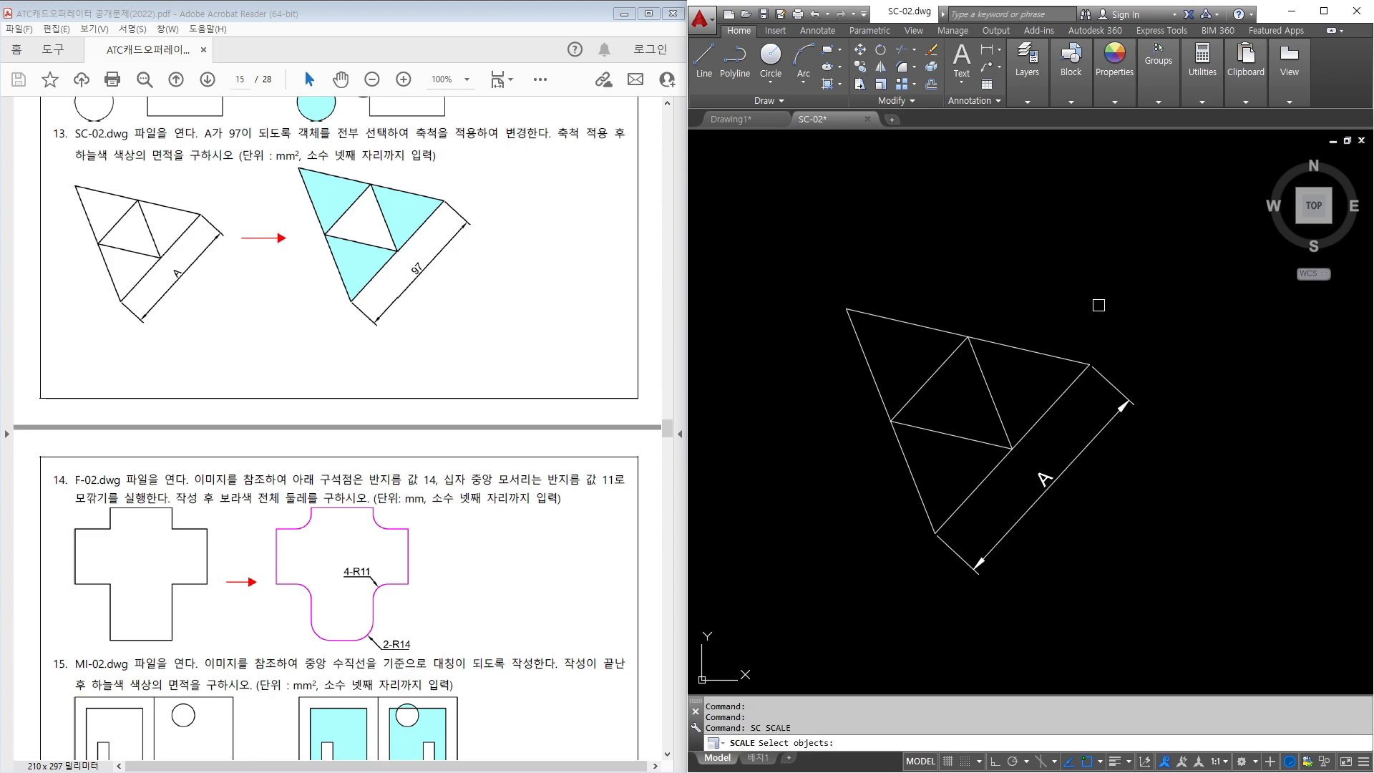
{"action": "left_click", "coordinate": [1189, 251]}
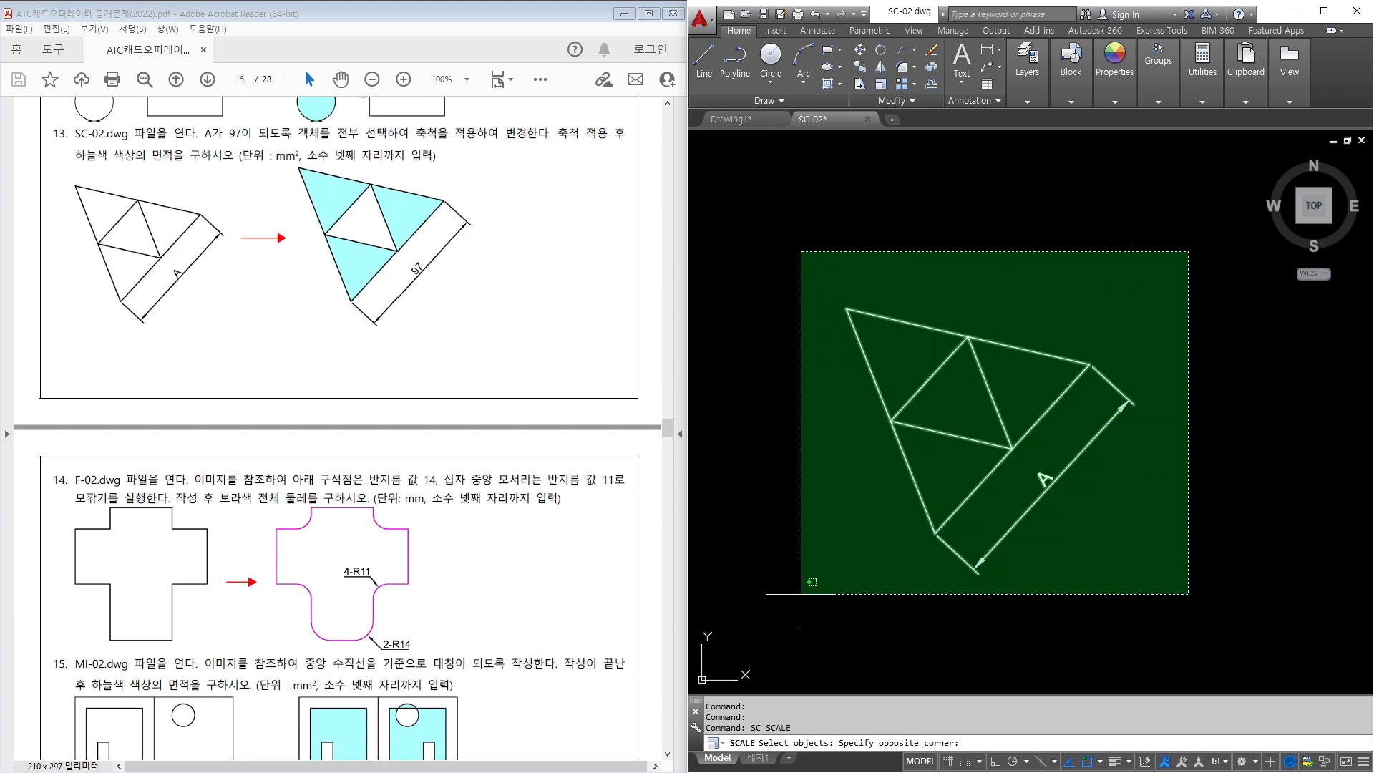
{"action": "left_click", "coordinate": [764, 638]}
{"action": "key", "text": "Return"}
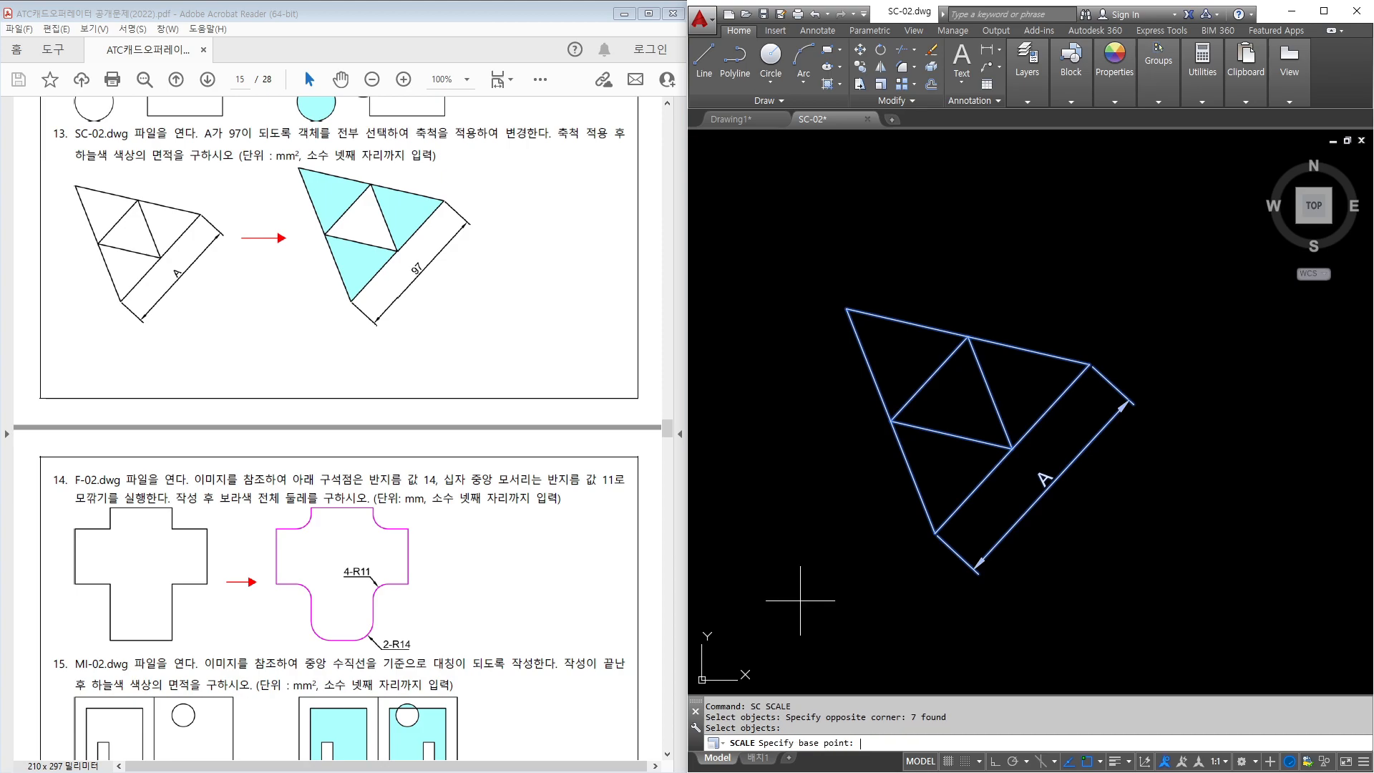
{"action": "left_click", "coordinate": [934, 532]}
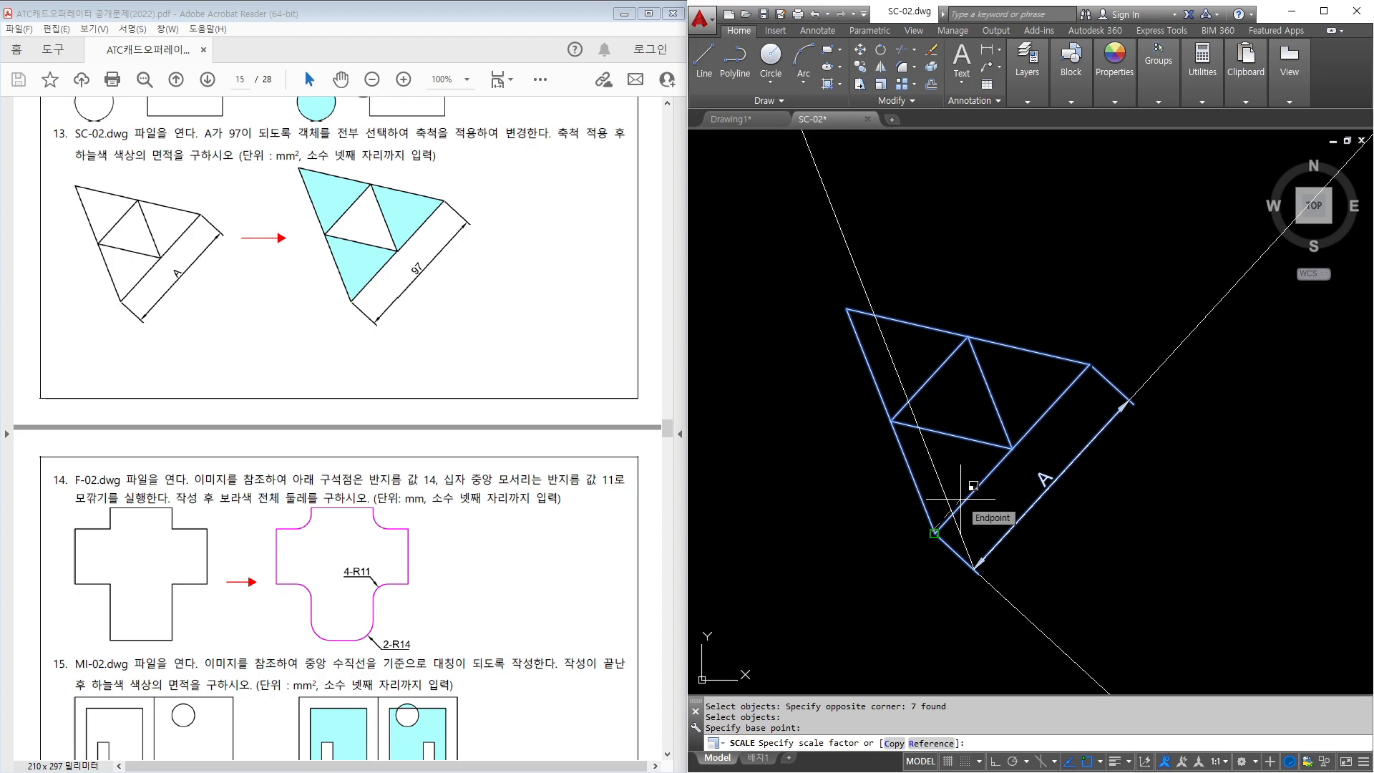
{"action": "type", "text": "r"}
{"action": "key", "text": "Return"}
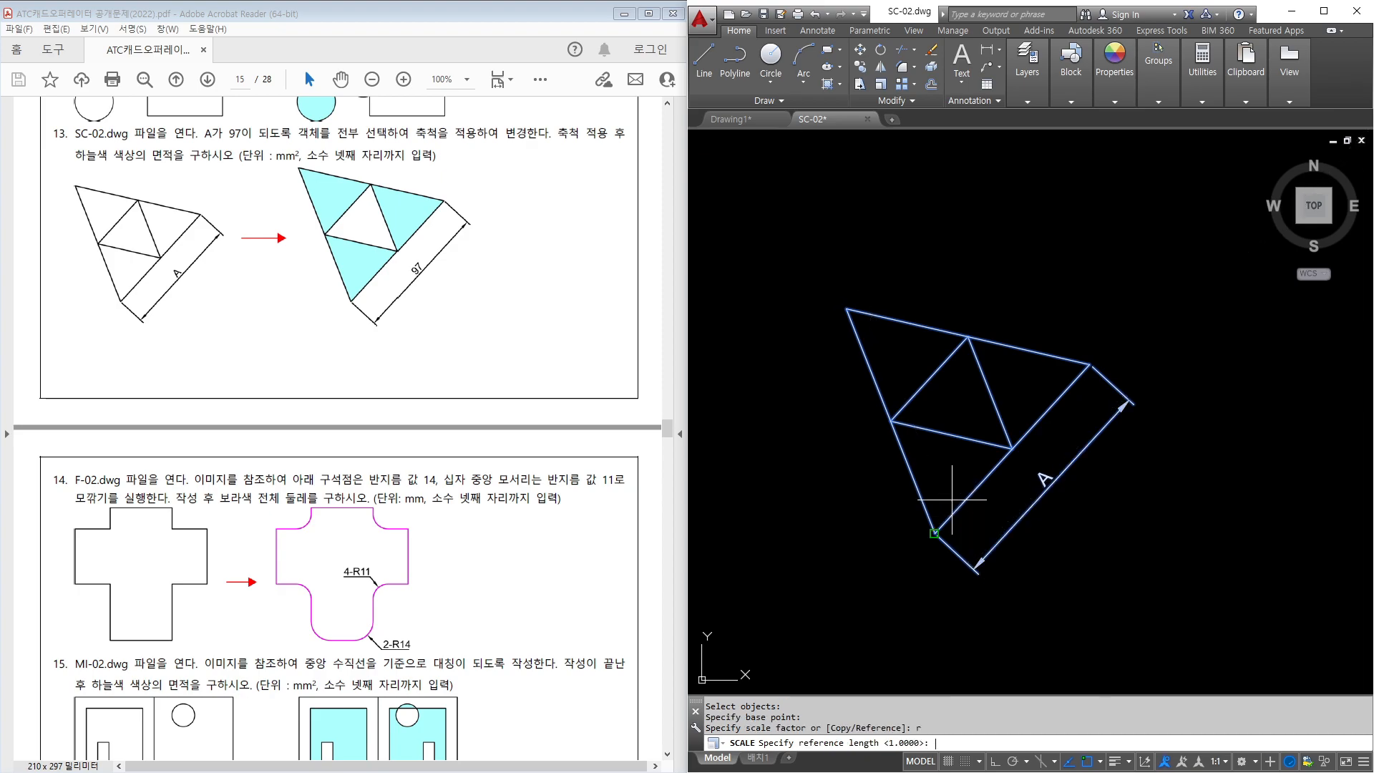
{"action": "left_click", "coordinate": [935, 533]}
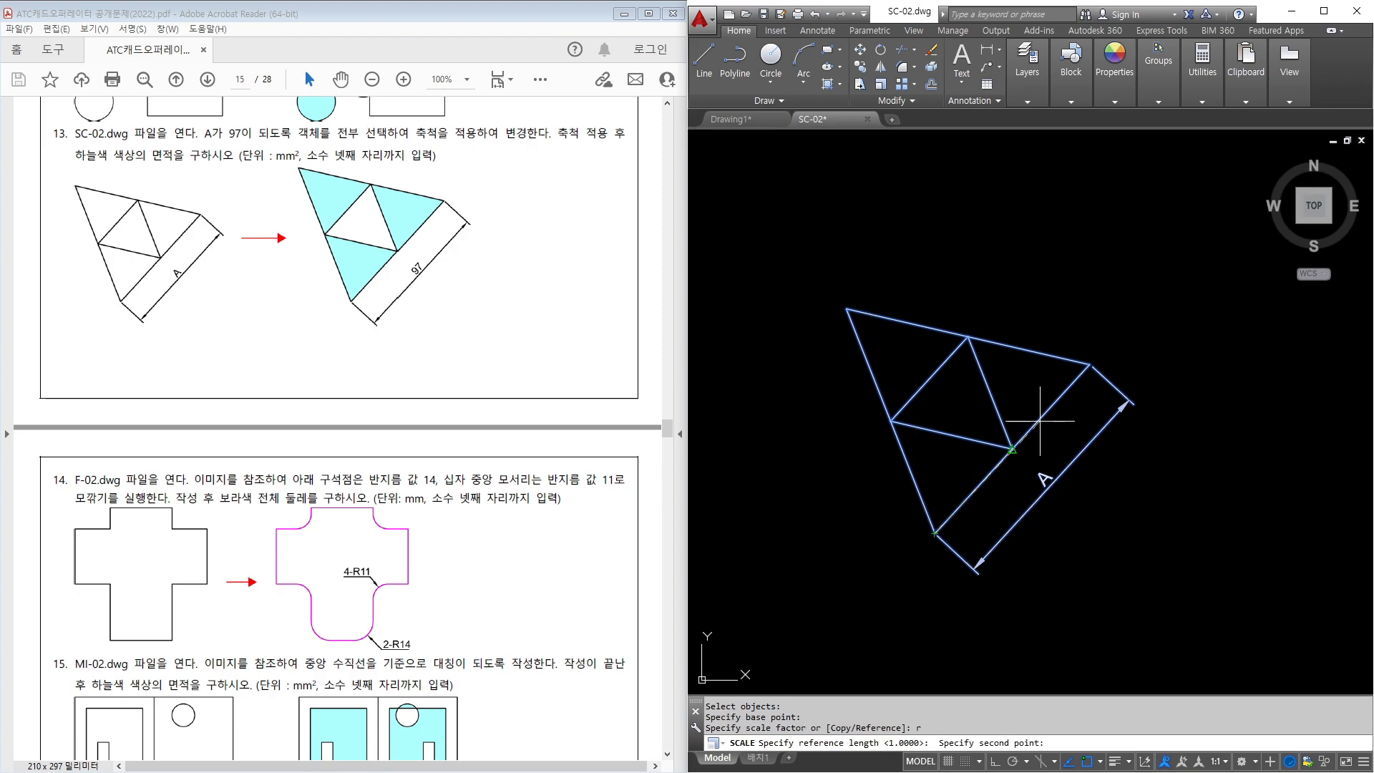
{"action": "left_click", "coordinate": [1089, 366]}
{"action": "type", "text": "97"}
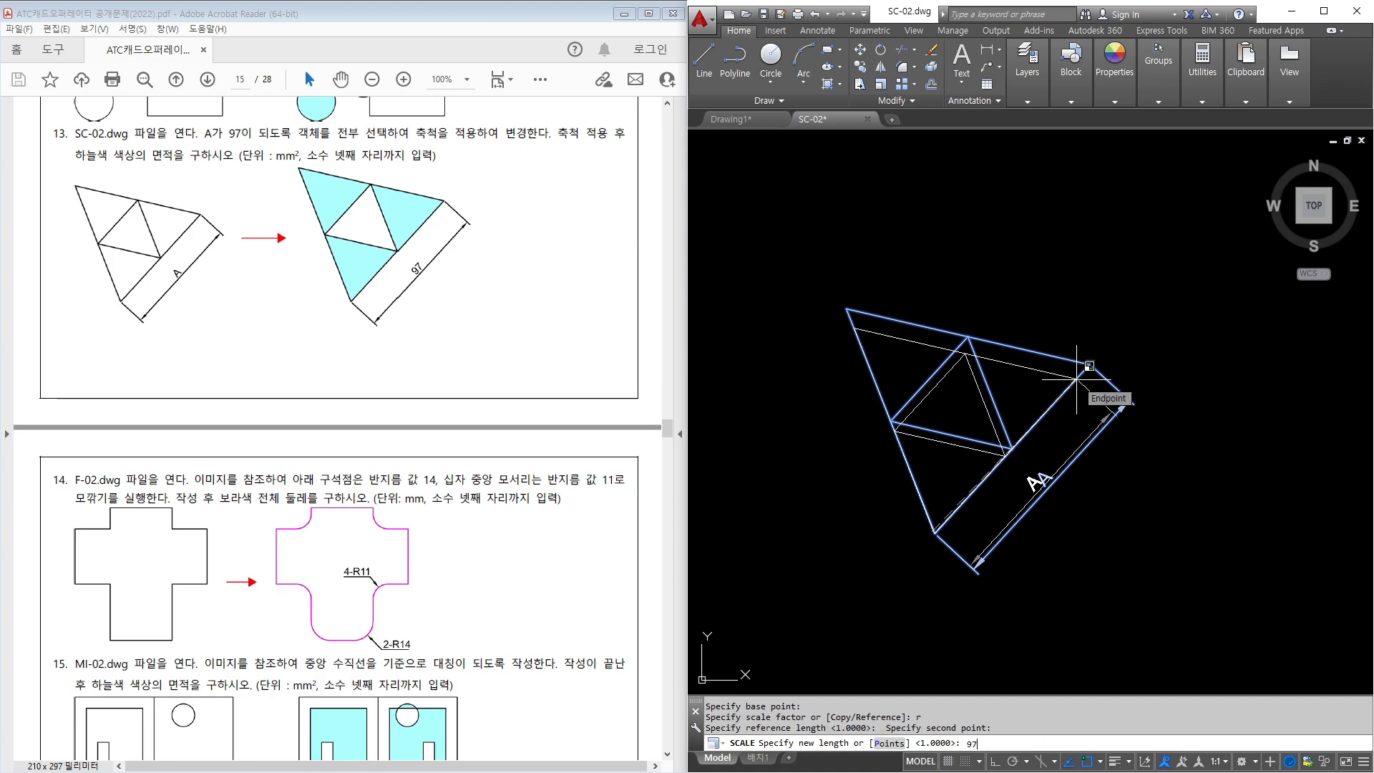
{"action": "key", "text": "Return"}
Check the scaled length of side A with a temporary aligned dimension between its endpoints.
{"action": "type", "text": "dal"}
{"action": "key", "text": "Return"}
{"action": "left_click", "coordinate": [934, 533]}
{"action": "left_click", "coordinate": [1114, 338]}
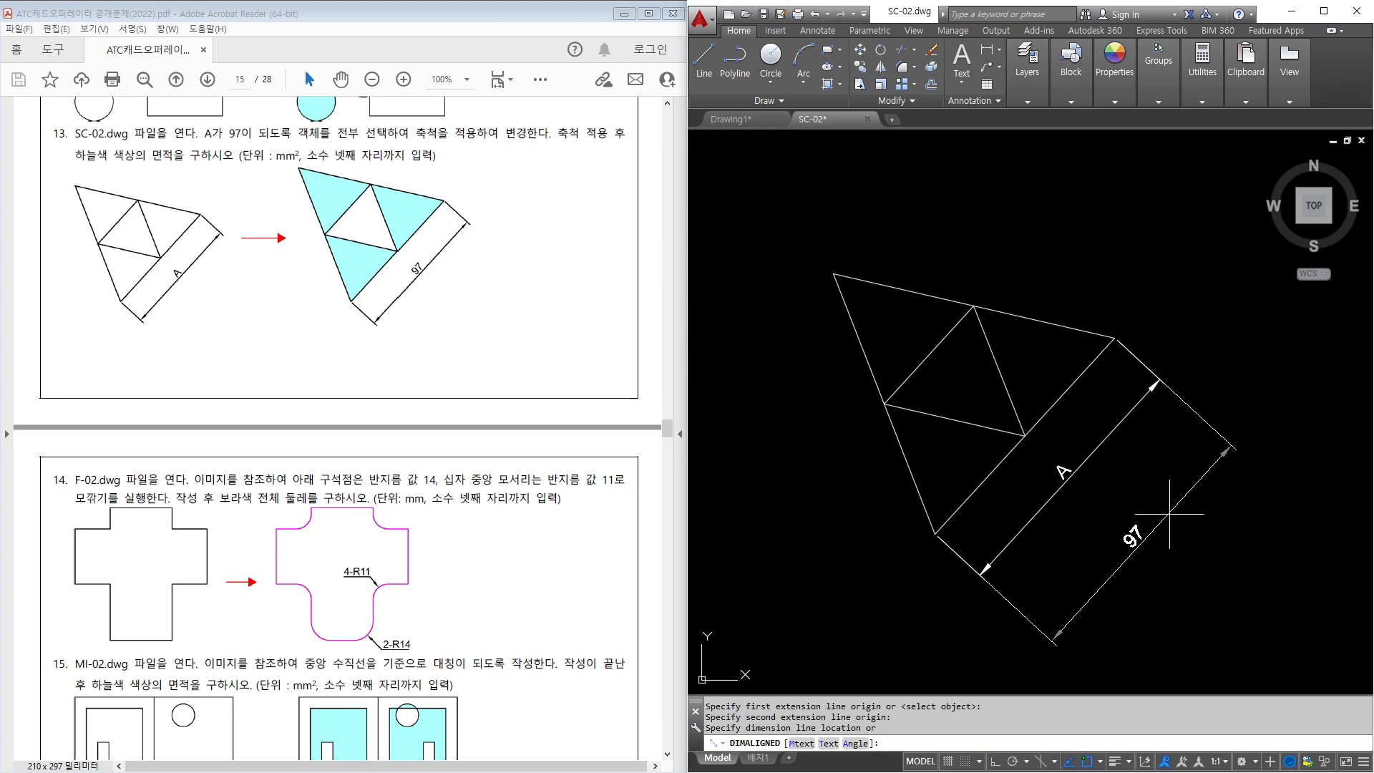
{"action": "key", "text": "Escape"}
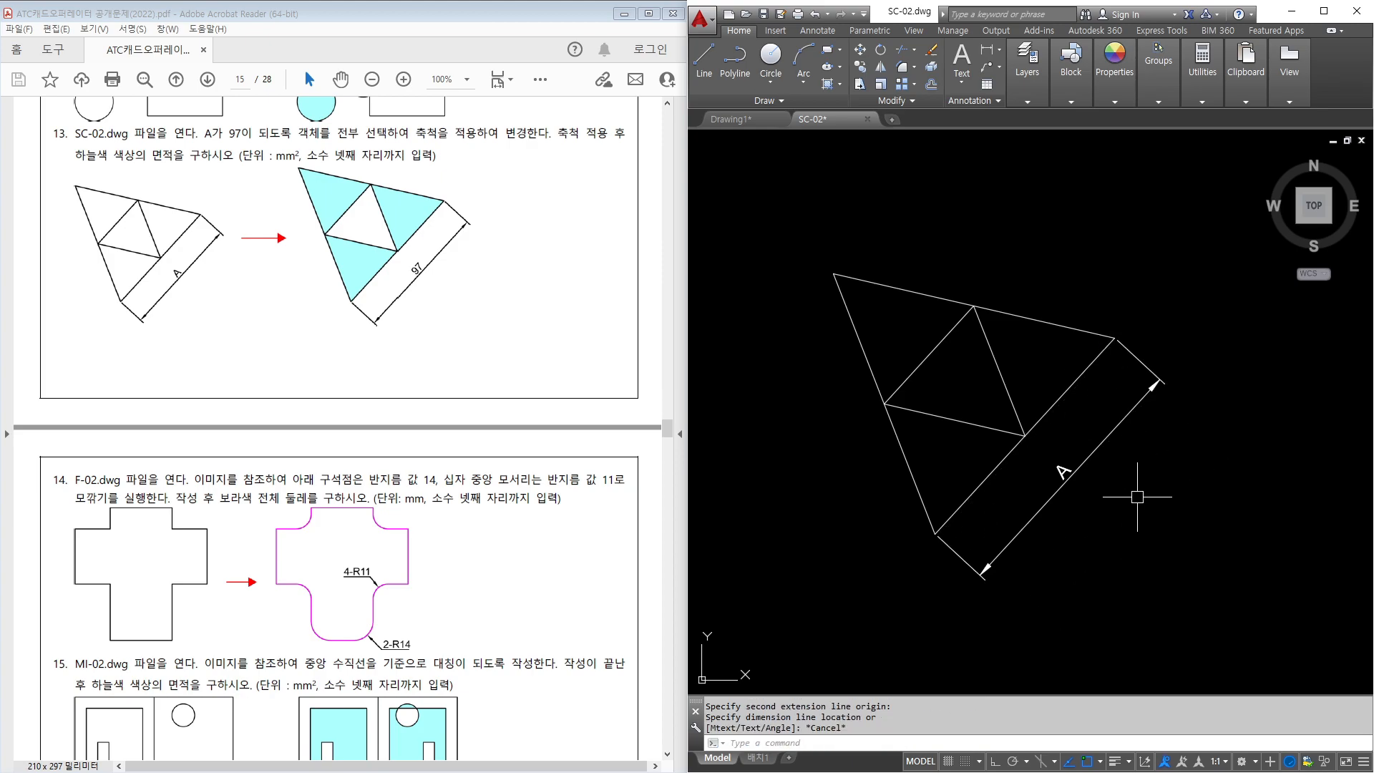
Hatch the three outer triangles around the central one with the cyan ANGLE pattern in one hatch.
{"action": "type", "text": "h"}
{"action": "key", "text": "Return"}
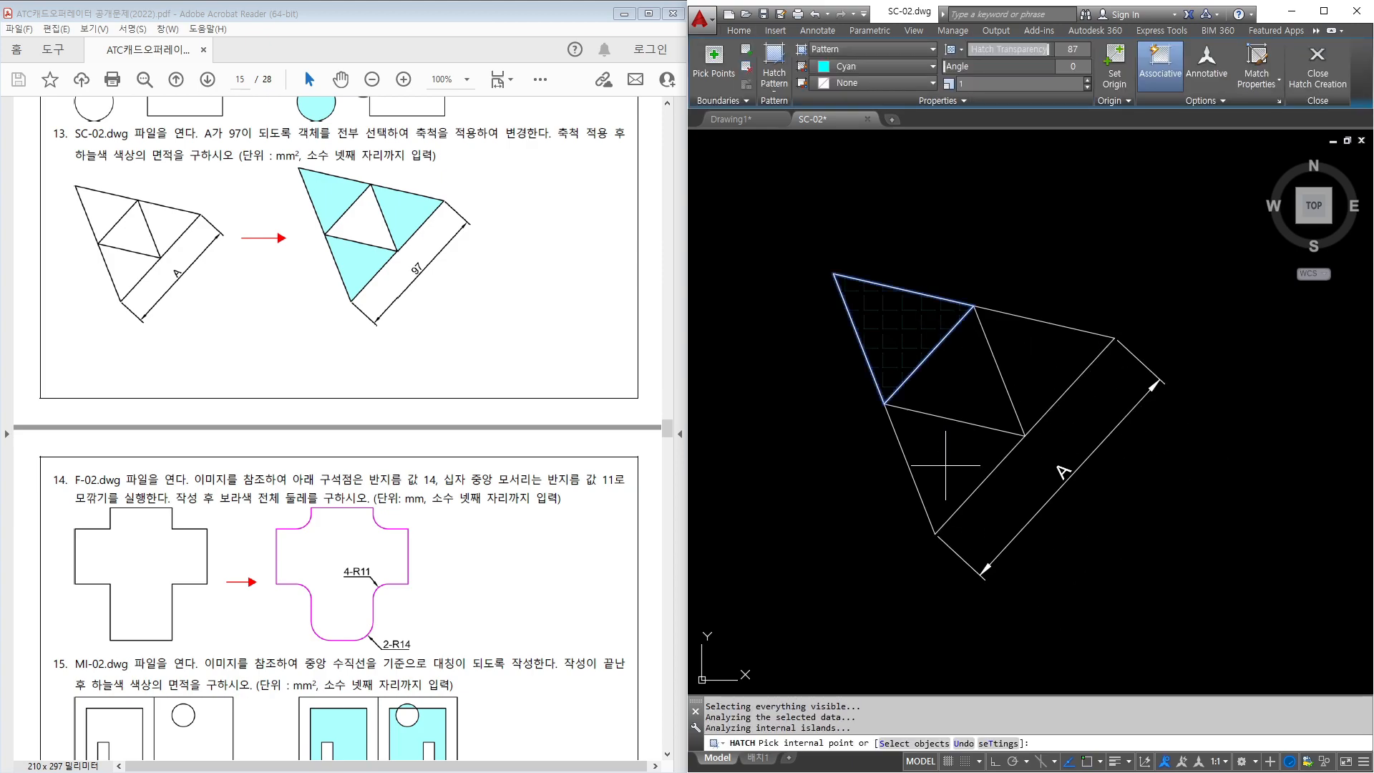
{"action": "key", "text": "Return"}
Inspect the properties of the triangles' hatch to read its total area.
{"action": "left_click", "coordinate": [1030, 358]}
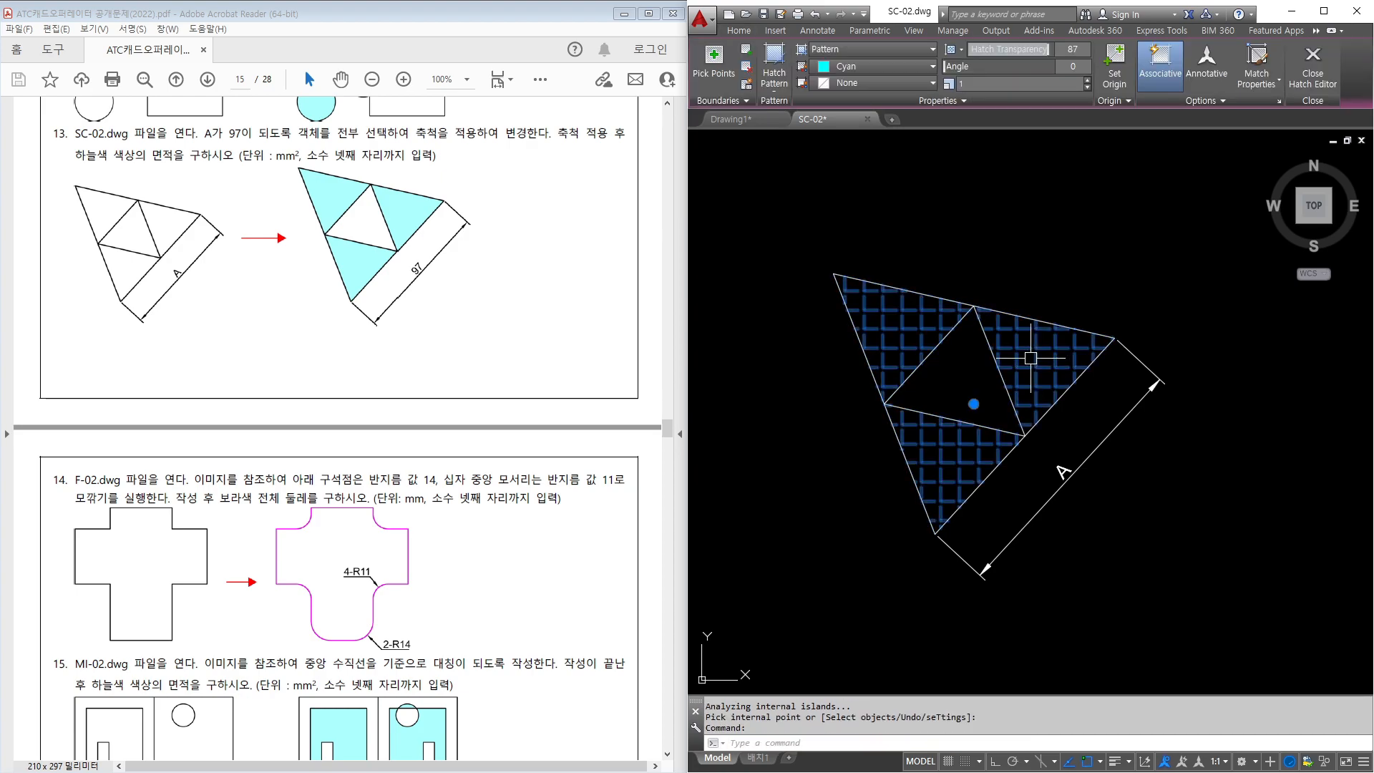
{"action": "right_click", "coordinate": [1031, 358]}
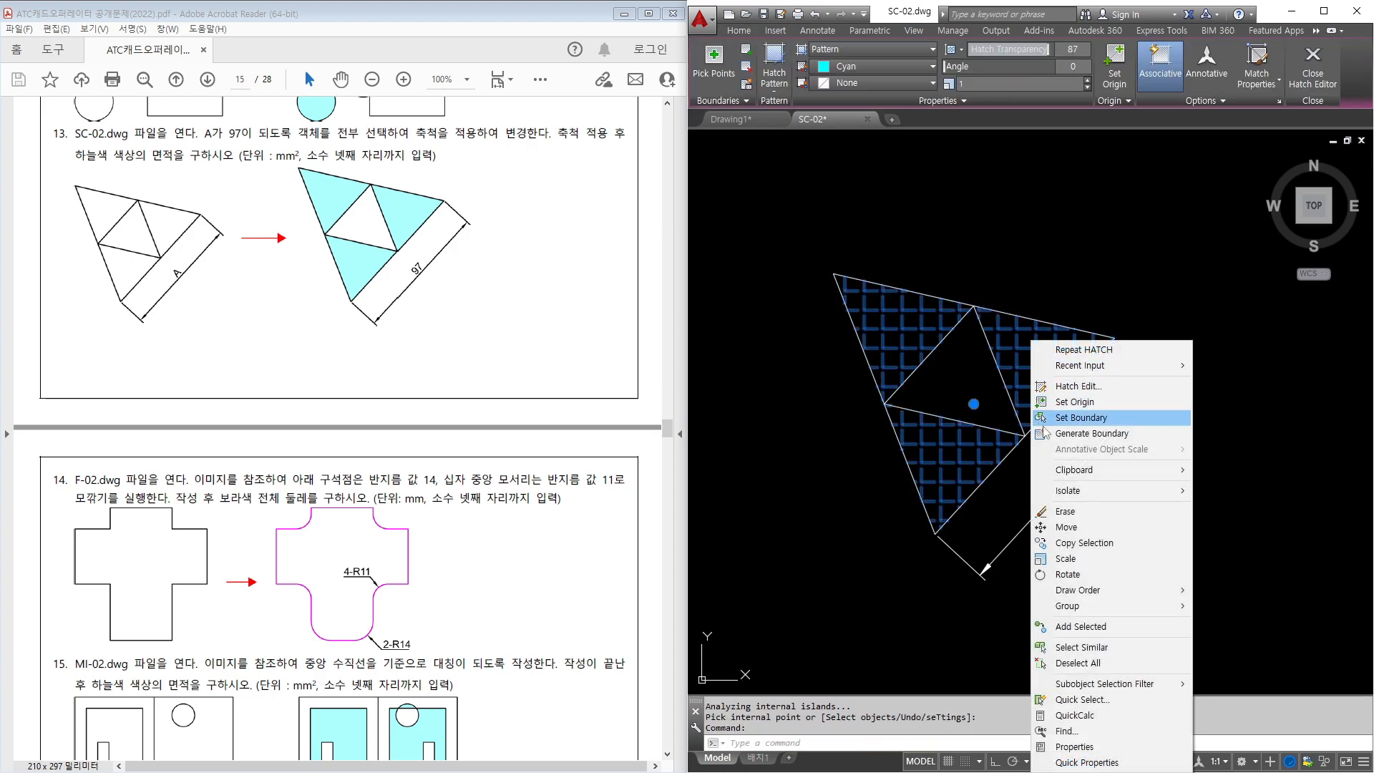
{"action": "left_click", "coordinate": [1076, 747]}
{"action": "scroll", "coordinate": [550, 476], "scroll_direction": "down", "scroll_amount": 2}
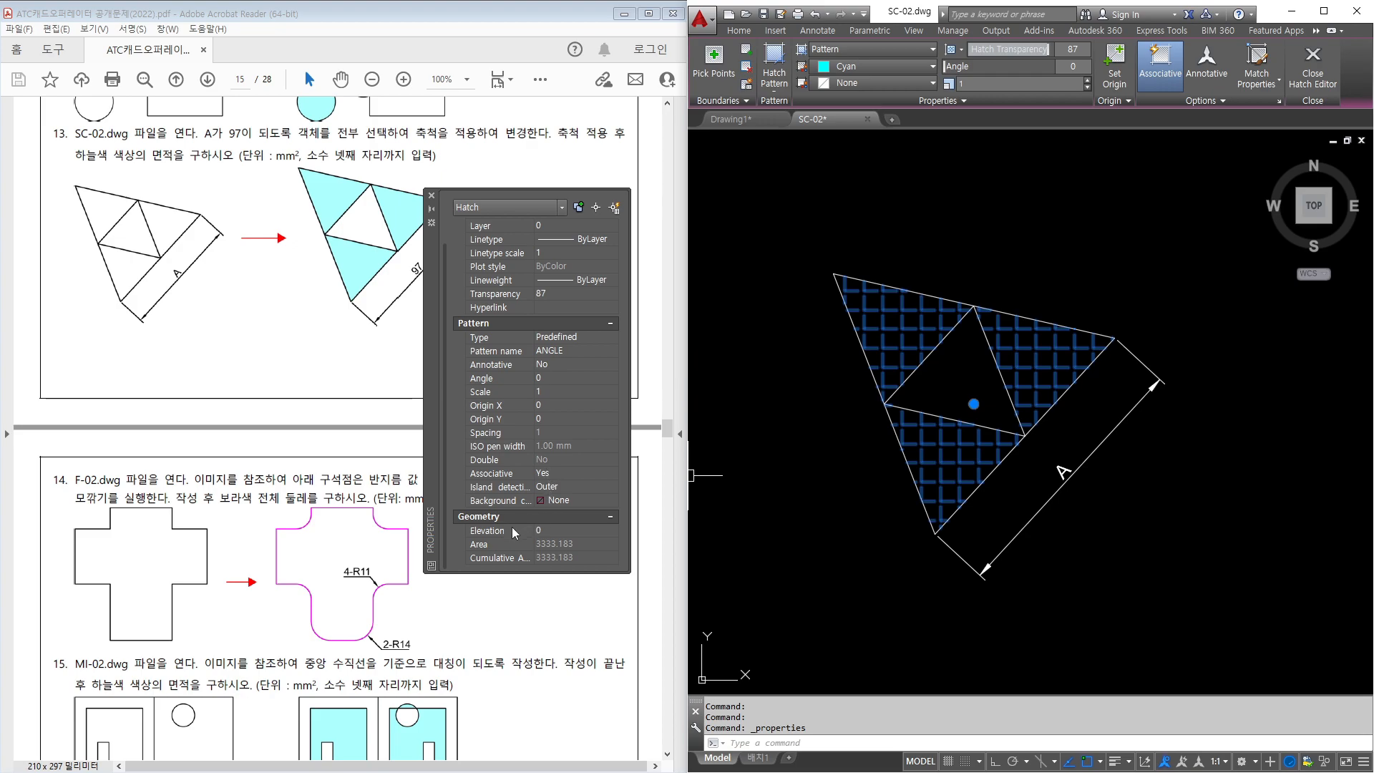
{"action": "left_click_drag", "start_coordinate": [465, 533], "coordinate": [587, 554]}
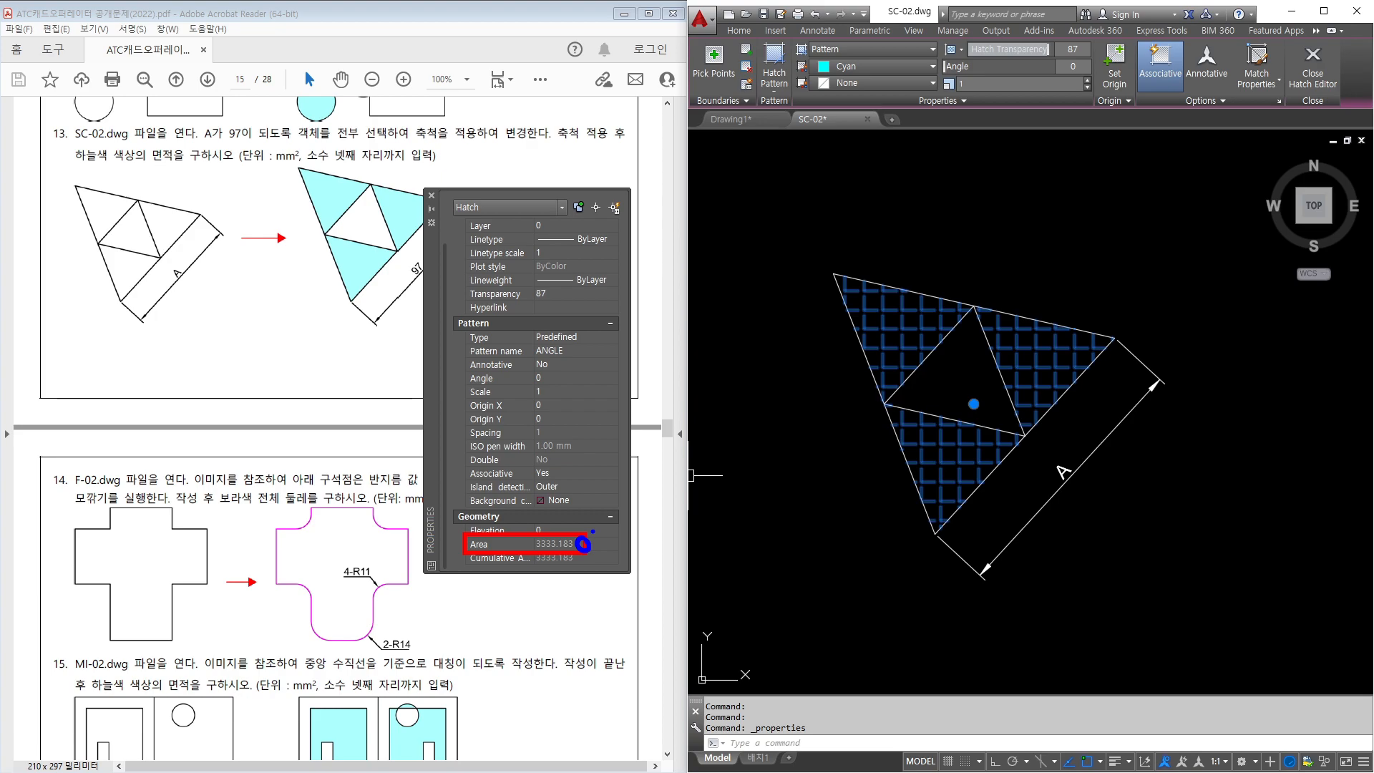
{"action": "left_click", "coordinate": [433, 192]}
Deselect the hatch and close the SC-02 drawing without saving the changes.
{"action": "left_click", "coordinate": [818, 181]}
{"action": "key", "text": "Escape"}
{"action": "key", "text": "Escape"}
{"action": "left_click", "coordinate": [867, 119]}
{"action": "key", "text": "n"}
Open the F-02 drawing from the sample files for problem 14.
{"action": "scroll", "coordinate": [473, 429], "scroll_direction": "down", "scroll_amount": 10}
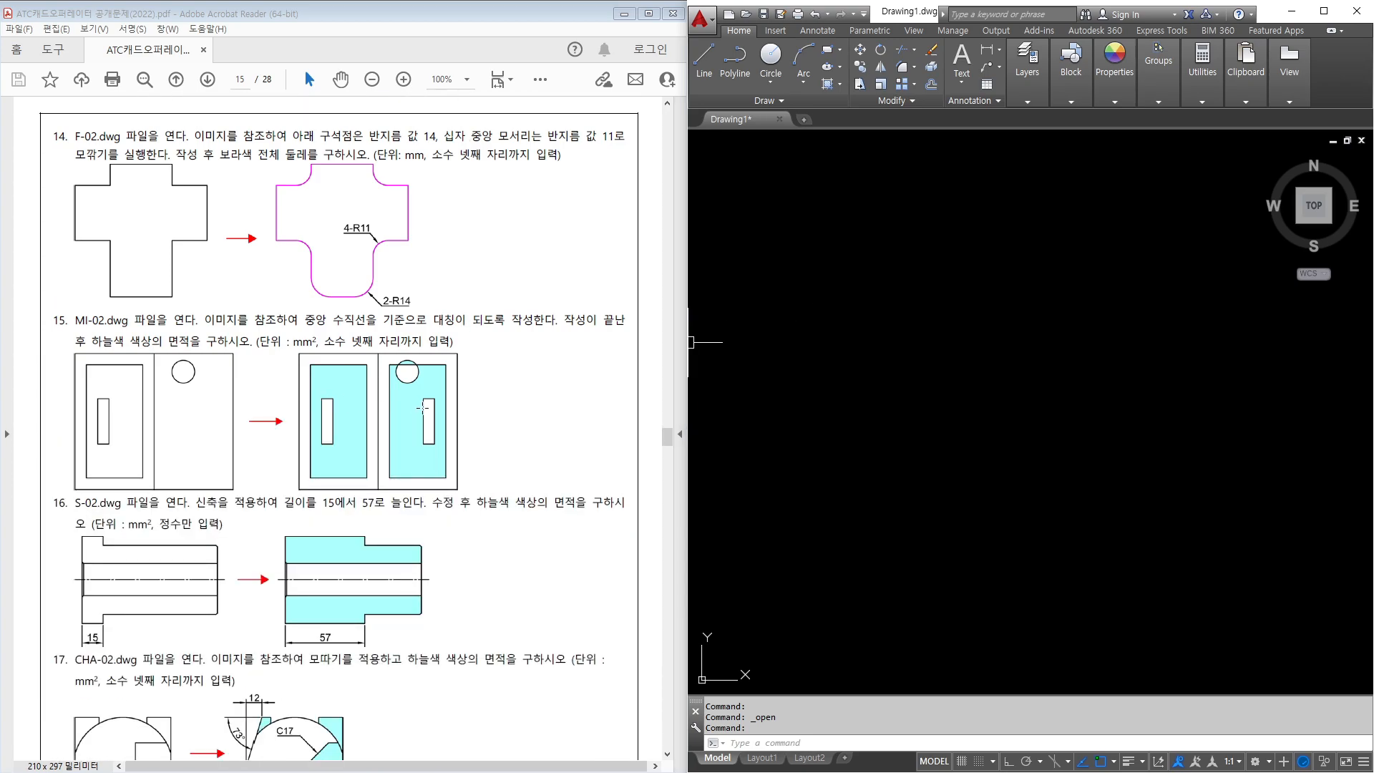
{"action": "key", "text": "ctrl+o"}
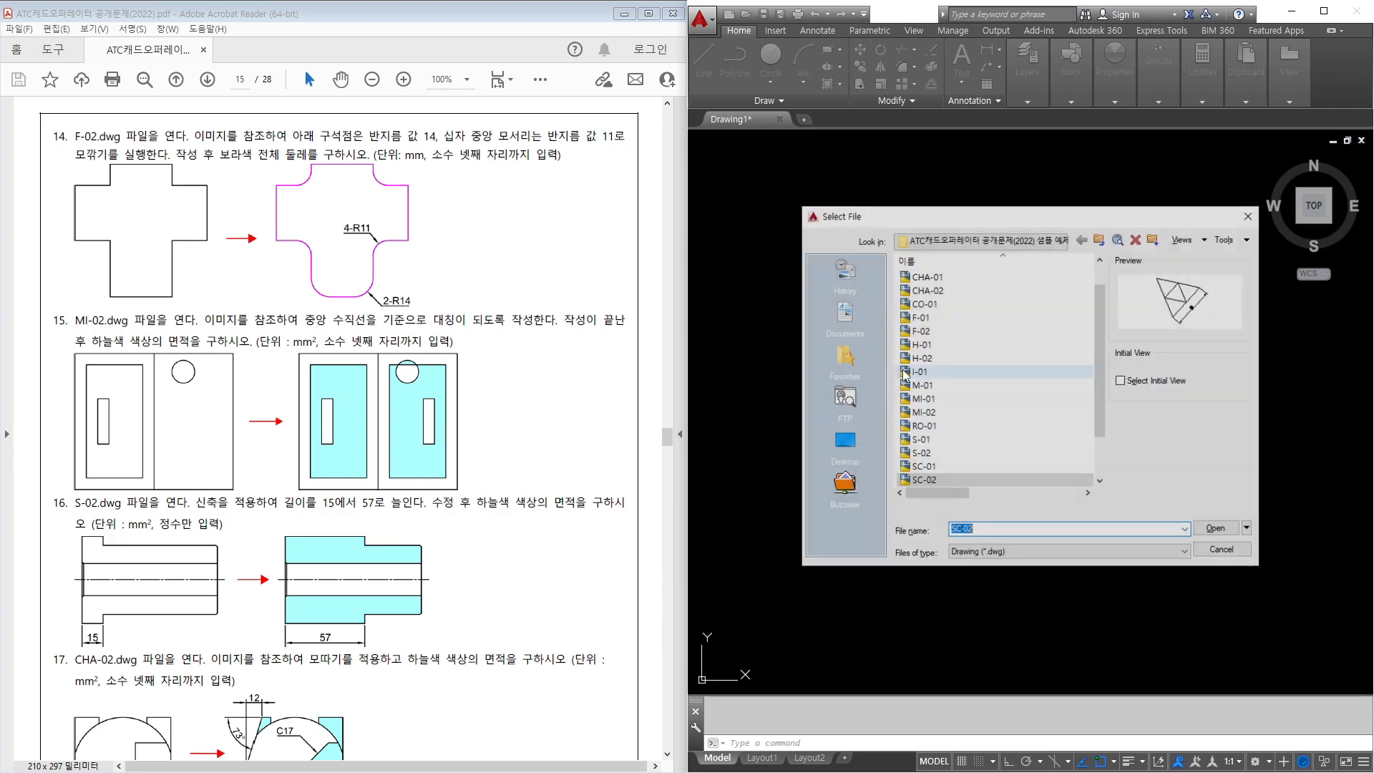
{"action": "double_click", "coordinate": [922, 332]}
{"action": "middle_click_drag", "start_coordinate": [1055, 485], "coordinate": [1070, 463]}
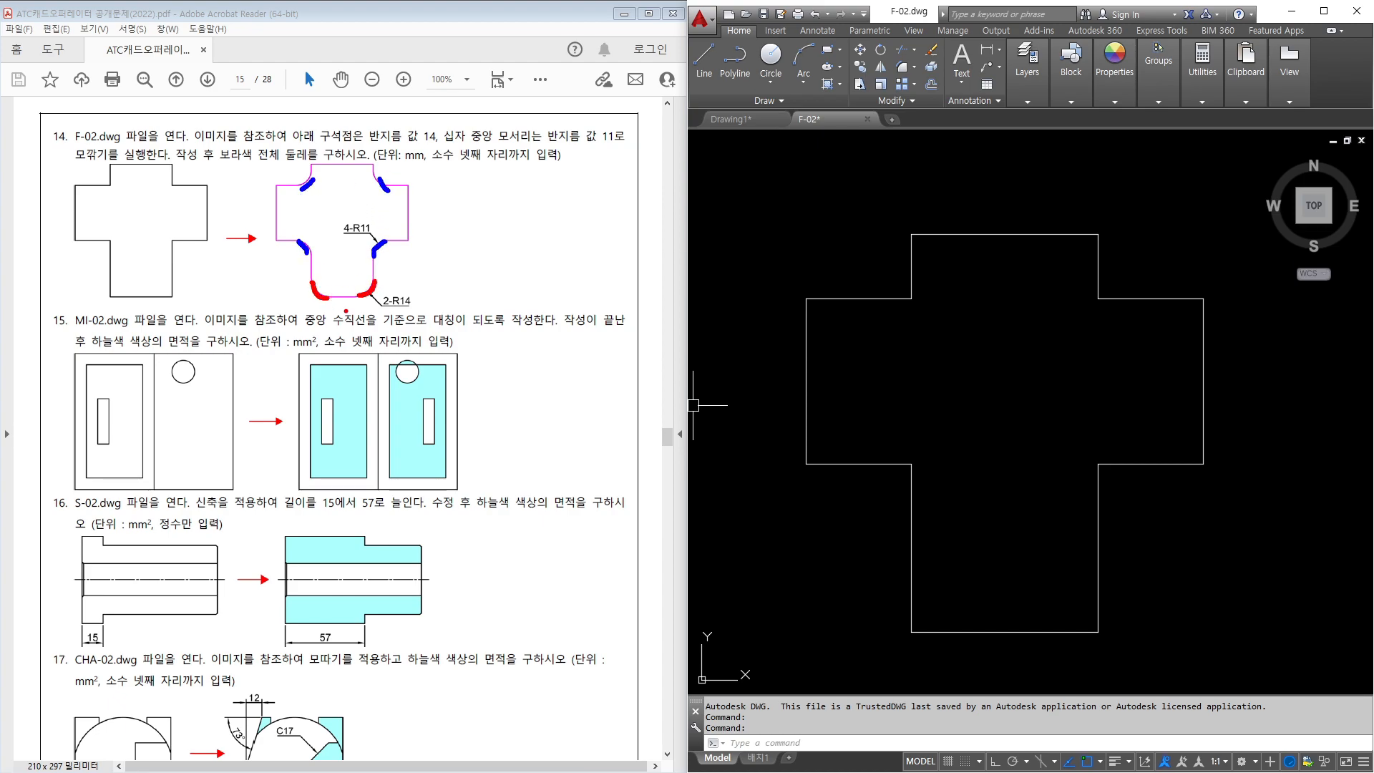
Fillet the two lower inner corners of the cross with a radius of 11 mm.
{"action": "type", "text": "f"}
{"action": "key", "text": "Return"}
{"action": "type", "text": "r"}
{"action": "key", "text": "Return"}
{"action": "type", "text": "11"}
{"action": "key", "text": "Return"}
{"action": "left_click", "coordinate": [859, 464]}
{"action": "left_click", "coordinate": [911, 475]}
{"action": "key", "text": "Return"}
{"action": "left_click", "coordinate": [1099, 501]}
{"action": "left_click", "coordinate": [1113, 463]}
Fillet the two upper inner corners of the cross with the same 11 mm radius.
{"action": "key", "text": "Return"}
{"action": "left_click", "coordinate": [1138, 298]}
{"action": "left_click", "coordinate": [1099, 276]}
{"action": "key", "text": "Return"}
{"action": "left_click", "coordinate": [911, 276]}
{"action": "left_click", "coordinate": [852, 299]}
Fillet the two bottom outer corners of the cross's lower arm with a radius of 14 mm.
{"action": "key", "text": "Return"}
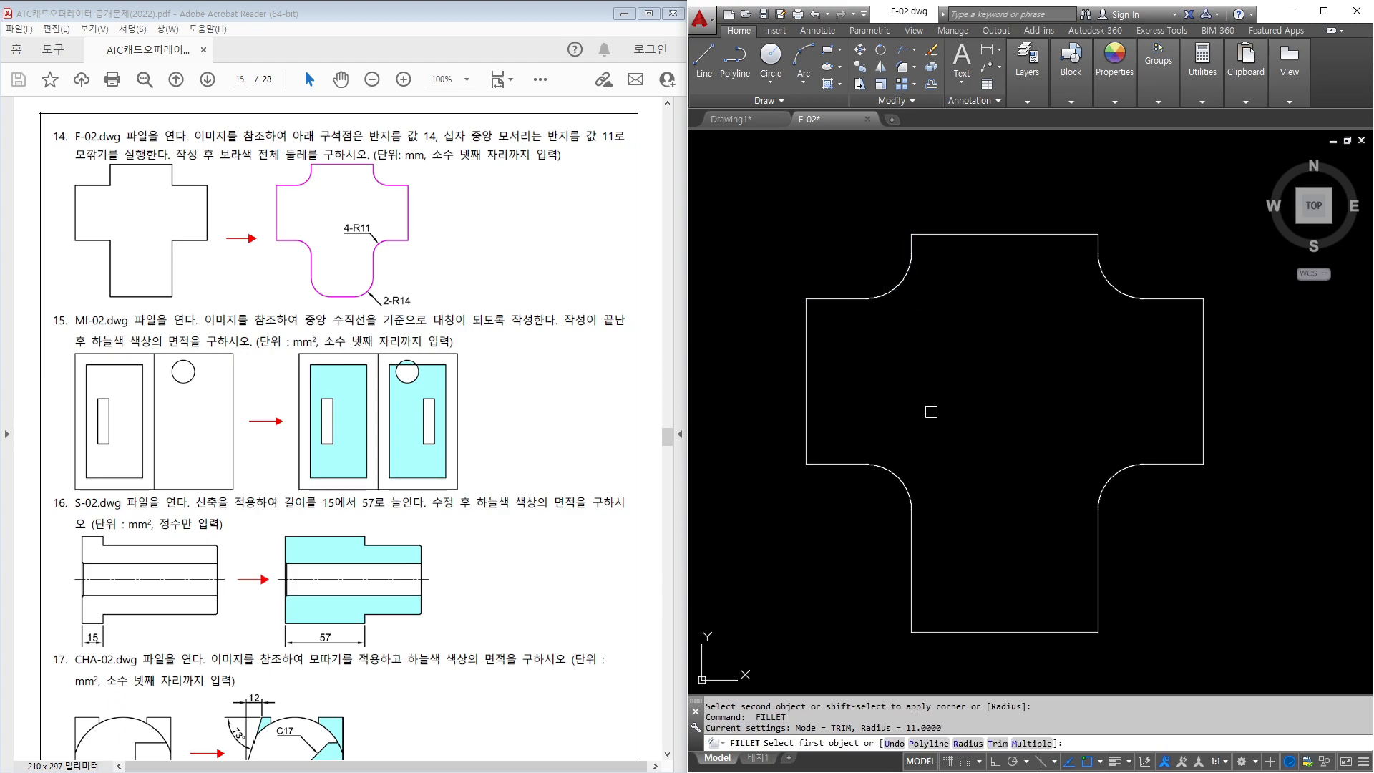
{"action": "type", "text": "r"}
{"action": "key", "text": "Return"}
{"action": "type", "text": "14"}
{"action": "key", "text": "Return"}
{"action": "left_click", "coordinate": [909, 608]}
{"action": "left_click", "coordinate": [1021, 632]}
{"action": "key", "text": "Return"}
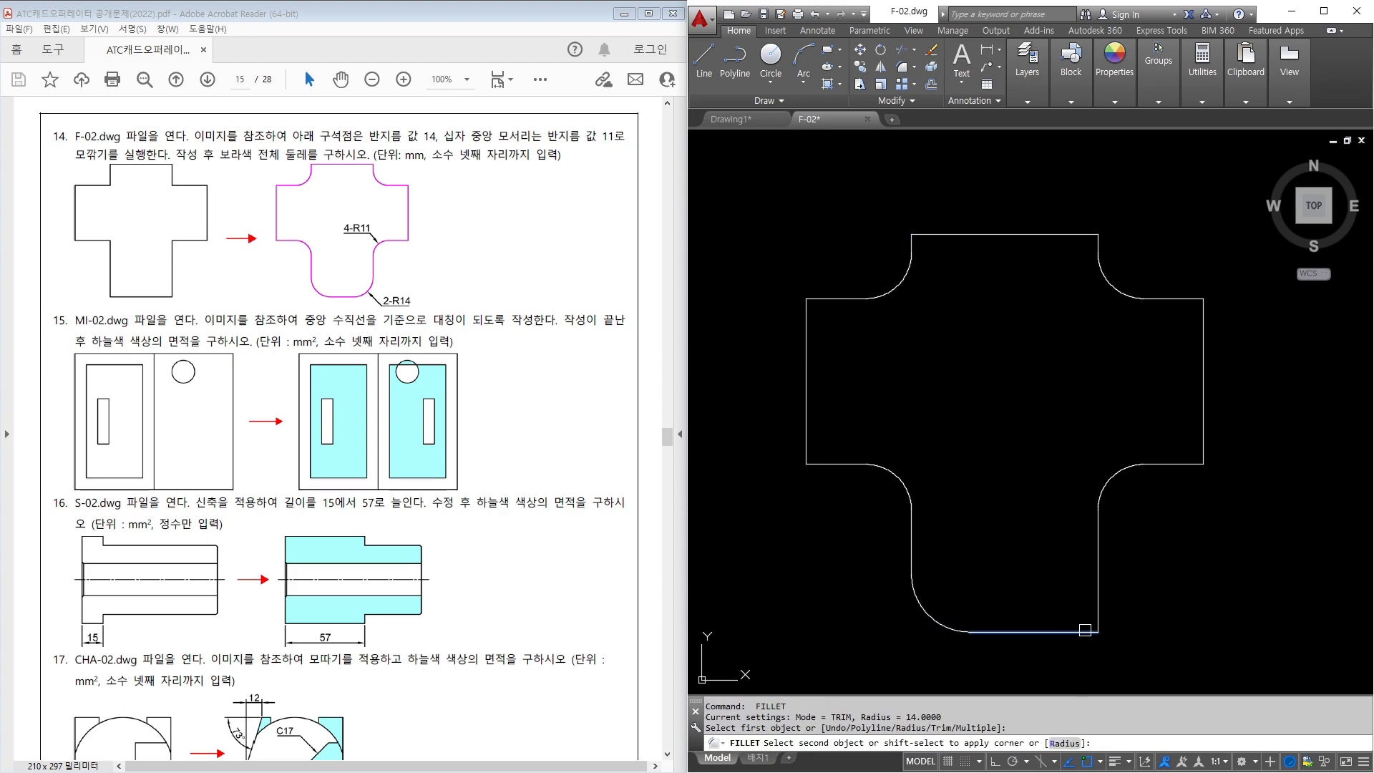
{"action": "left_click", "coordinate": [1080, 632]}
{"action": "left_click", "coordinate": [1099, 614]}
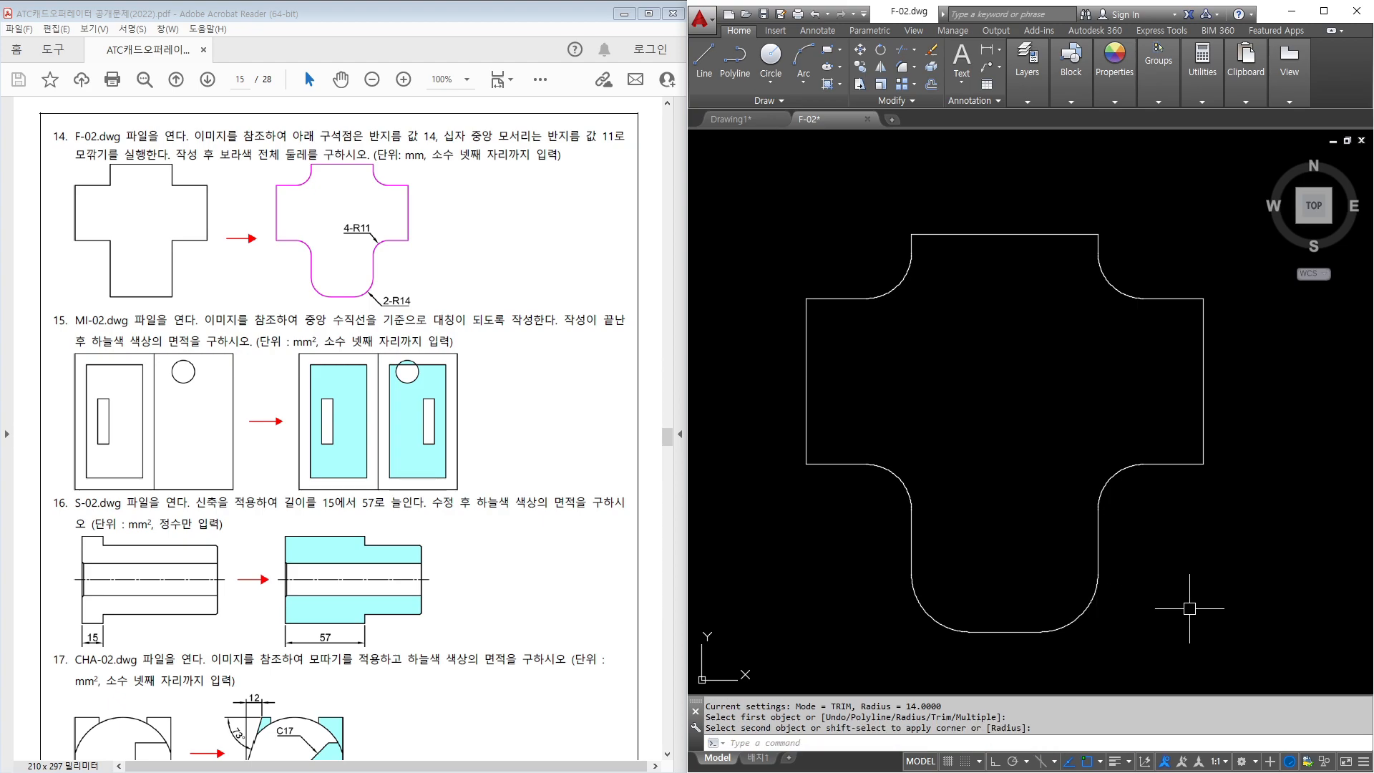
Join all lines and arcs of the filleted cross outline into one polyline.
{"action": "type", "text": "j"}
{"action": "key", "text": "Return"}
{"action": "left_click", "coordinate": [1255, 649]}
{"action": "left_click", "coordinate": [716, 162]}
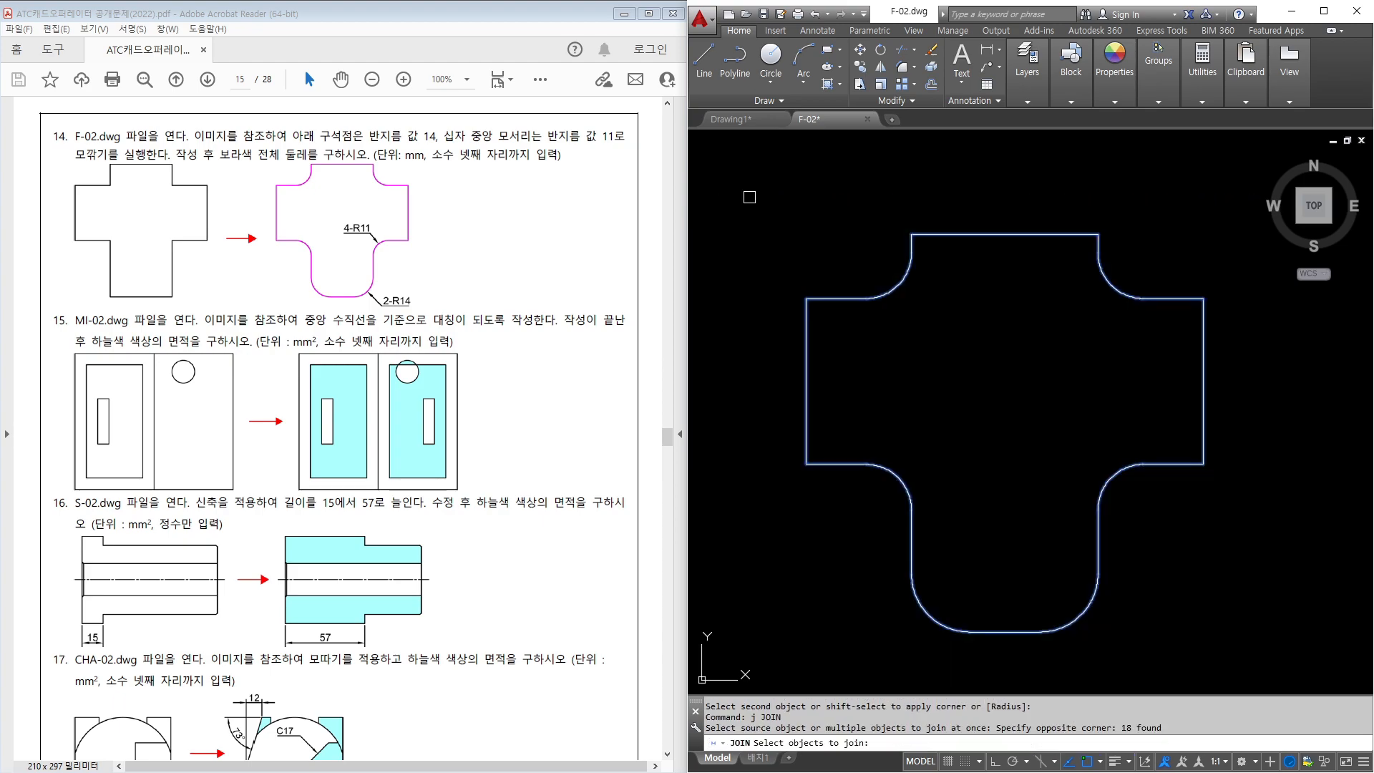
{"action": "key", "text": "Return"}
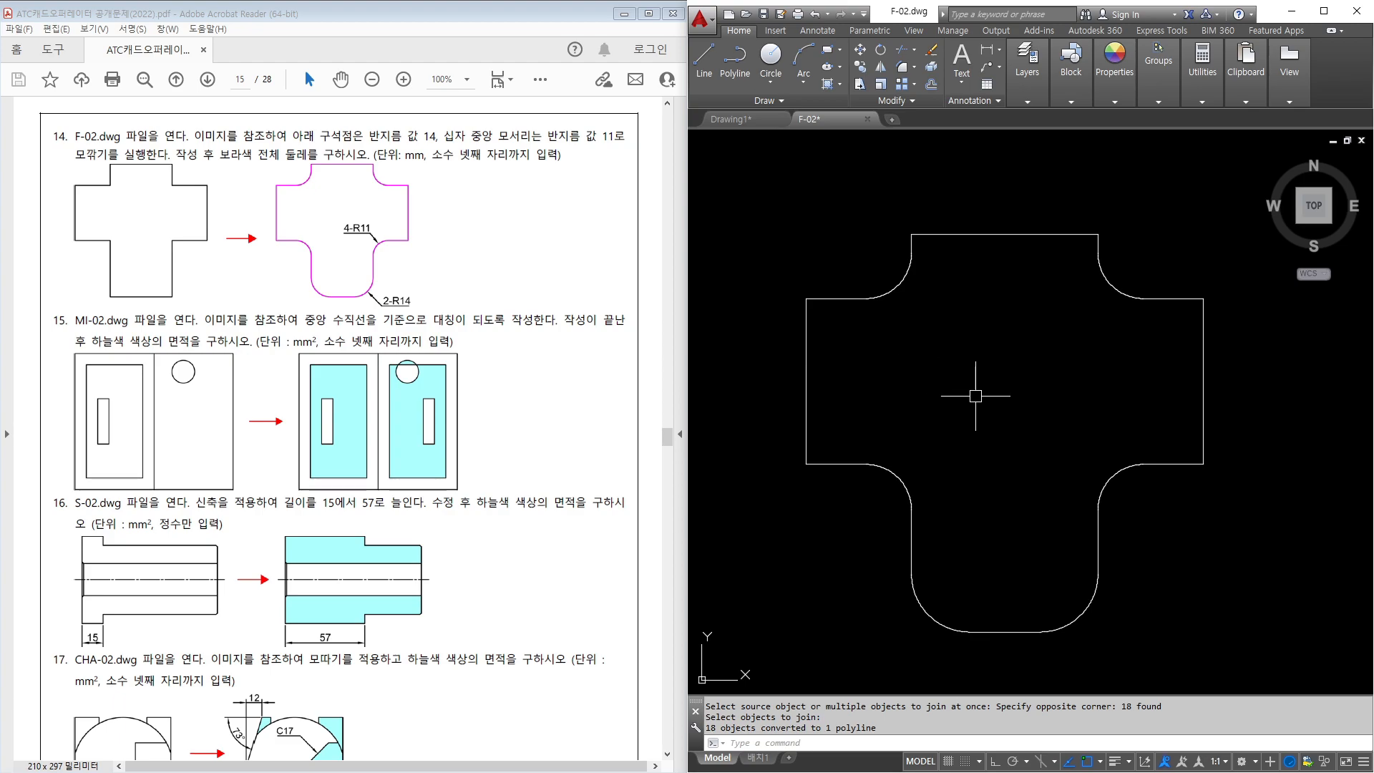
Inspect the joined polyline's properties to read its total length.
{"action": "left_click", "coordinate": [849, 297]}
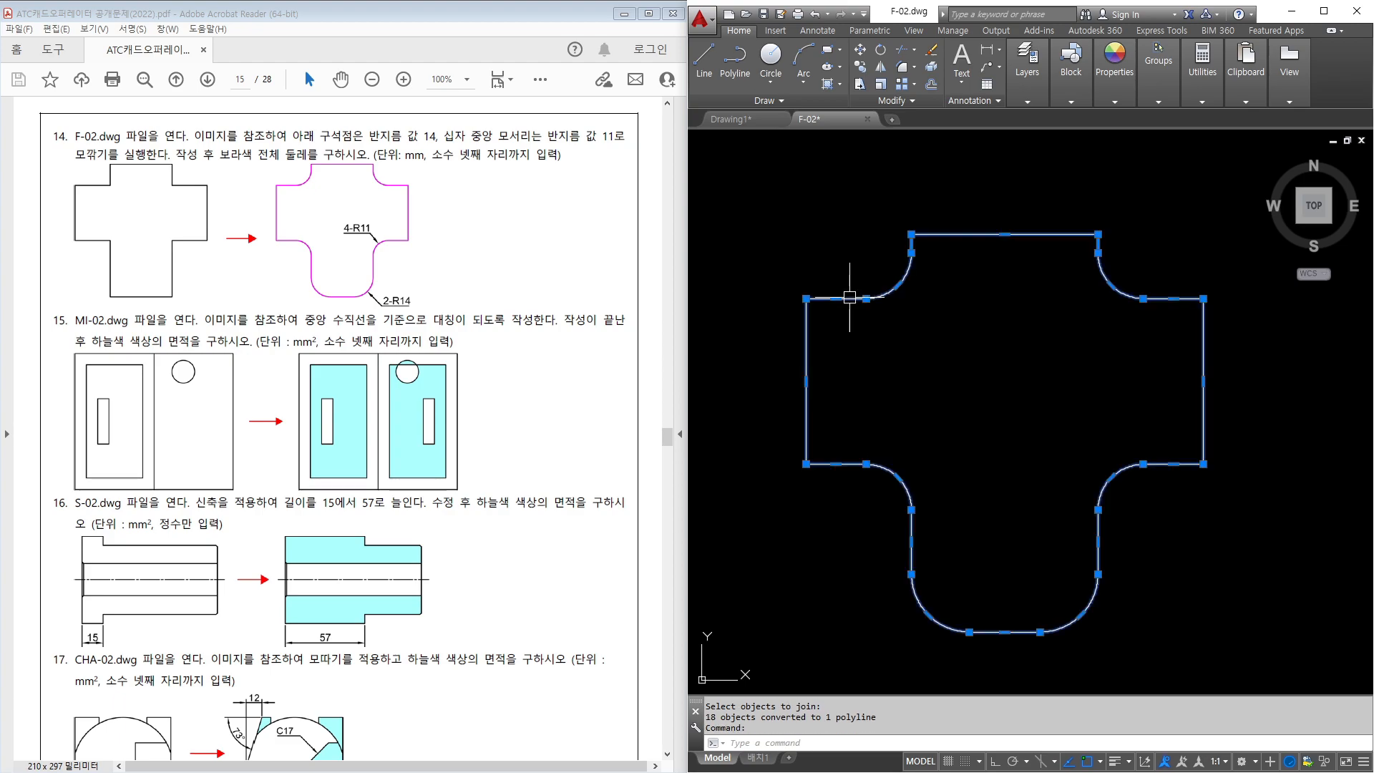
{"action": "right_click", "coordinate": [850, 297]}
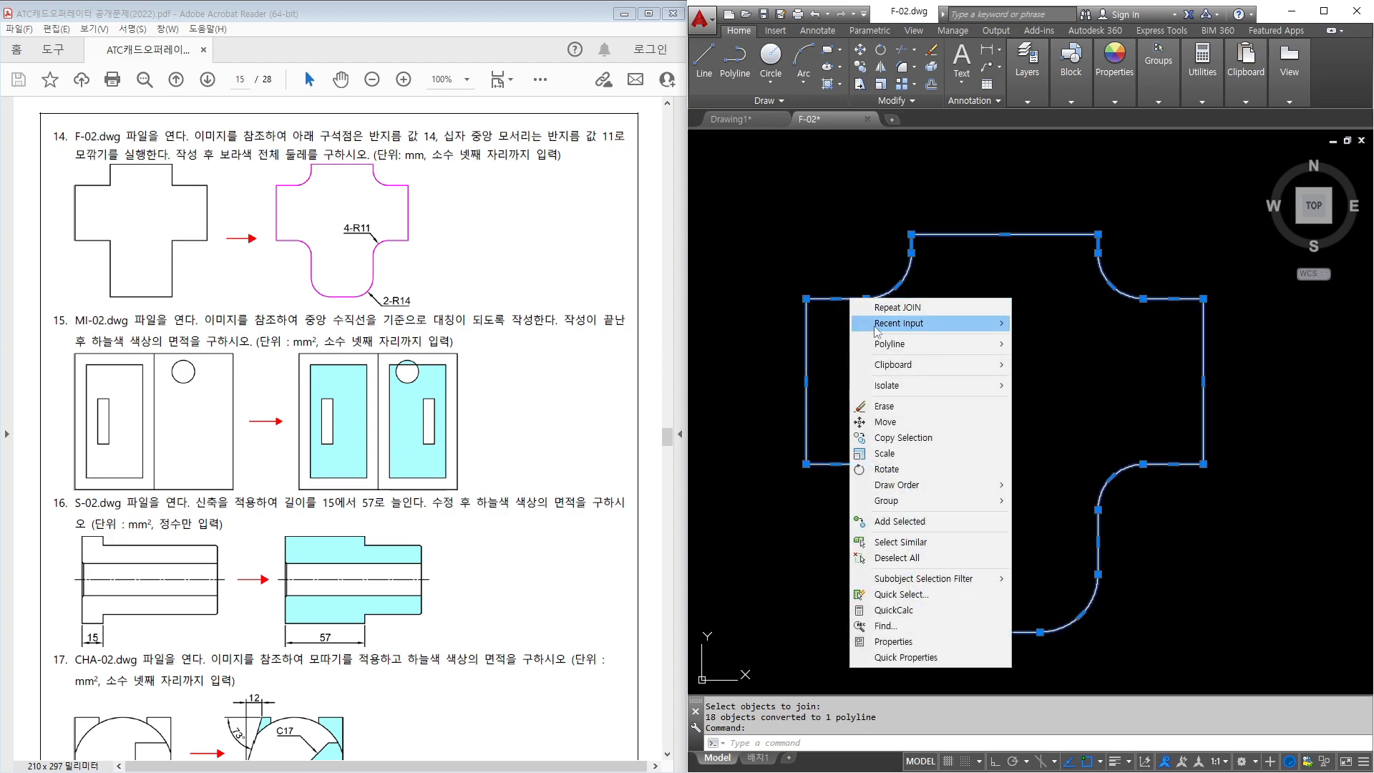
{"action": "left_click", "coordinate": [910, 638]}
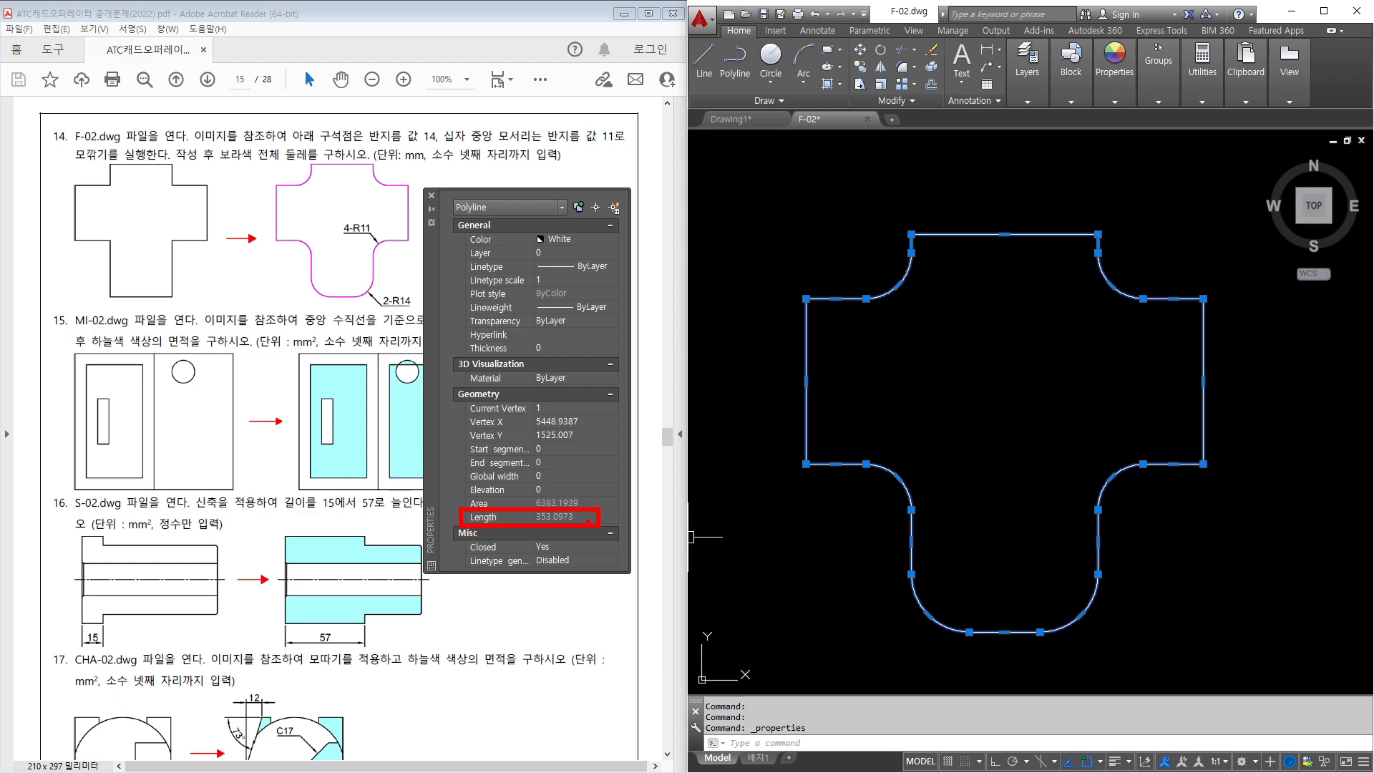
{"action": "left_click", "coordinate": [431, 194]}
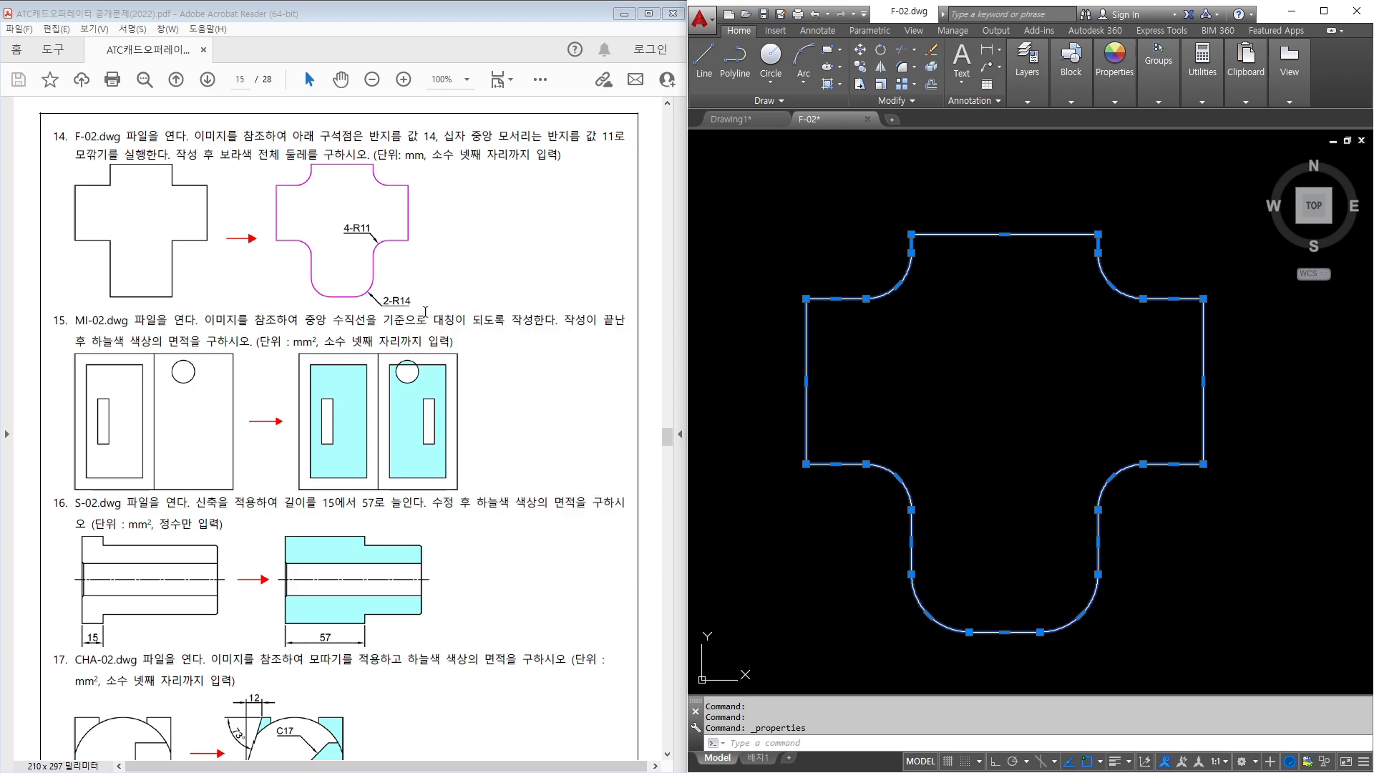
Deselect the cross outline and close the F-02 drawing.
{"action": "scroll", "coordinate": [433, 286], "scroll_direction": "down", "scroll_amount": 6}
{"action": "left_click", "coordinate": [917, 398]}
{"action": "key", "text": "Escape"}
{"action": "key", "text": "Escape"}
{"action": "scroll", "coordinate": [959, 447], "scroll_direction": "down", "scroll_amount": 3}
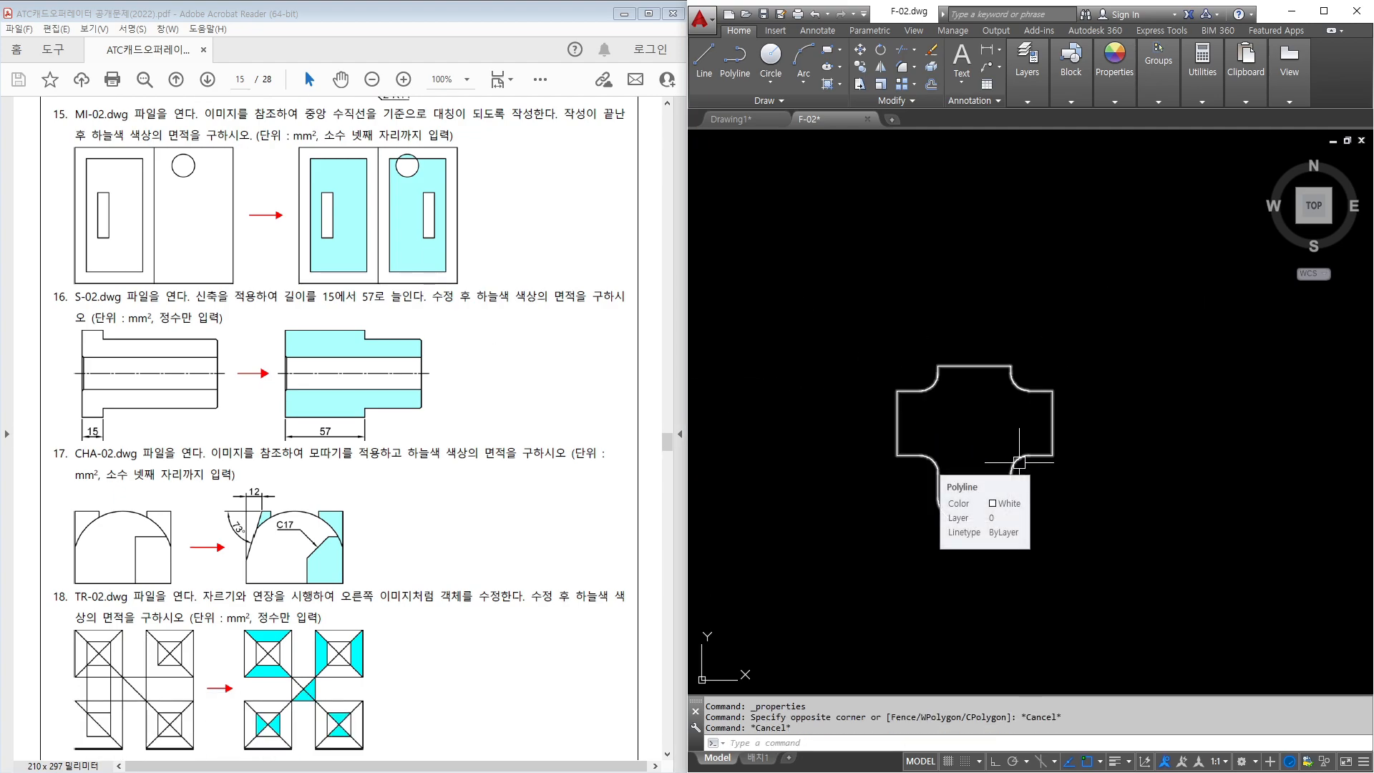
{"action": "left_click", "coordinate": [867, 119]}
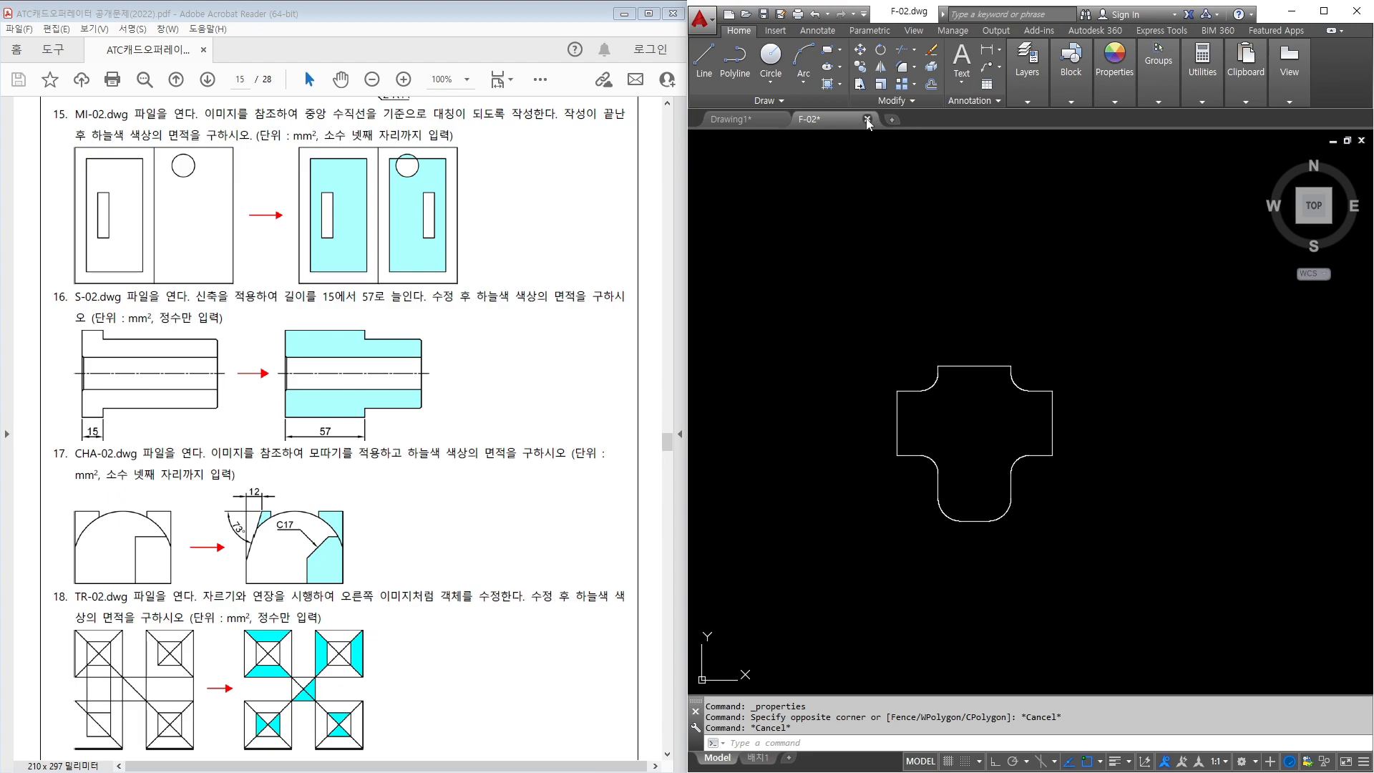
{"action": "left_click", "coordinate": [1078, 425]}
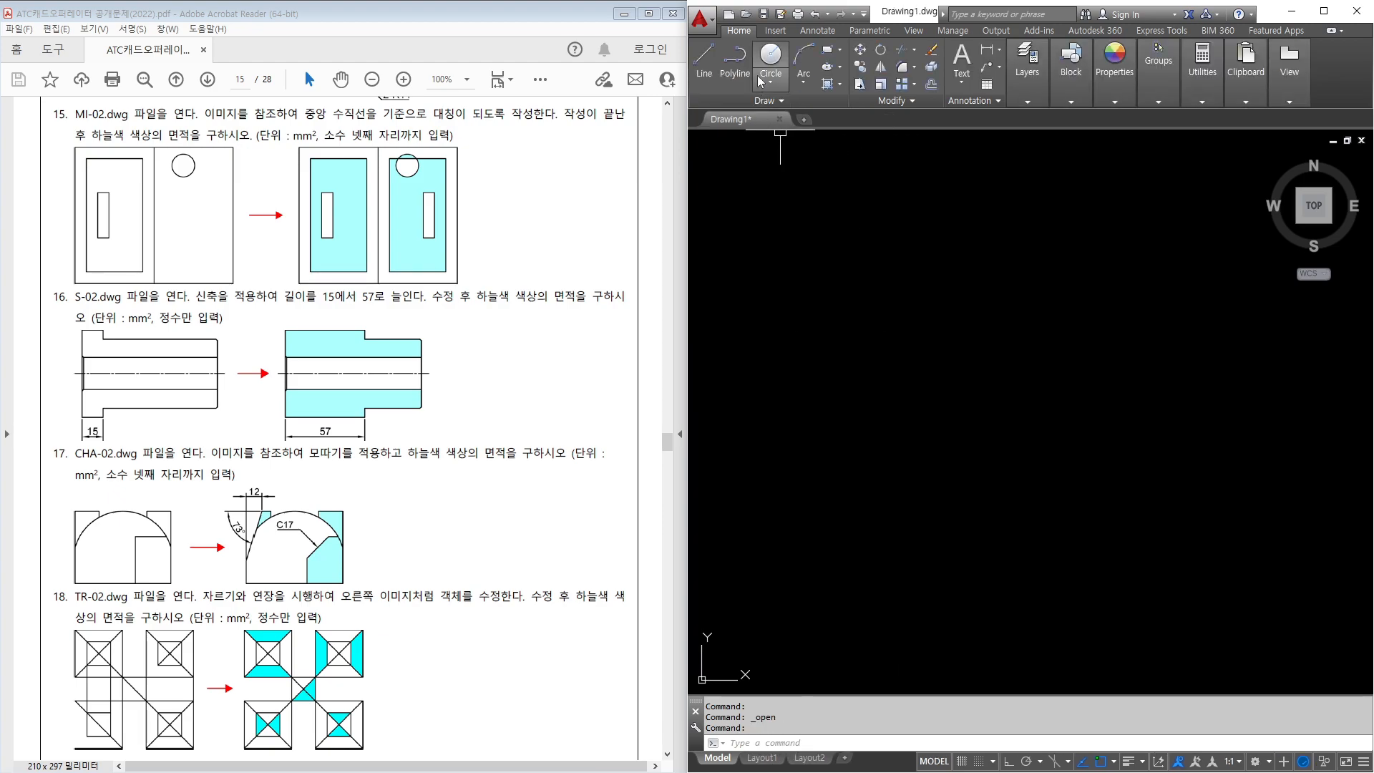
Open the MI-02 drawing from the sample problems folder.
{"action": "left_click", "coordinate": [744, 15]}
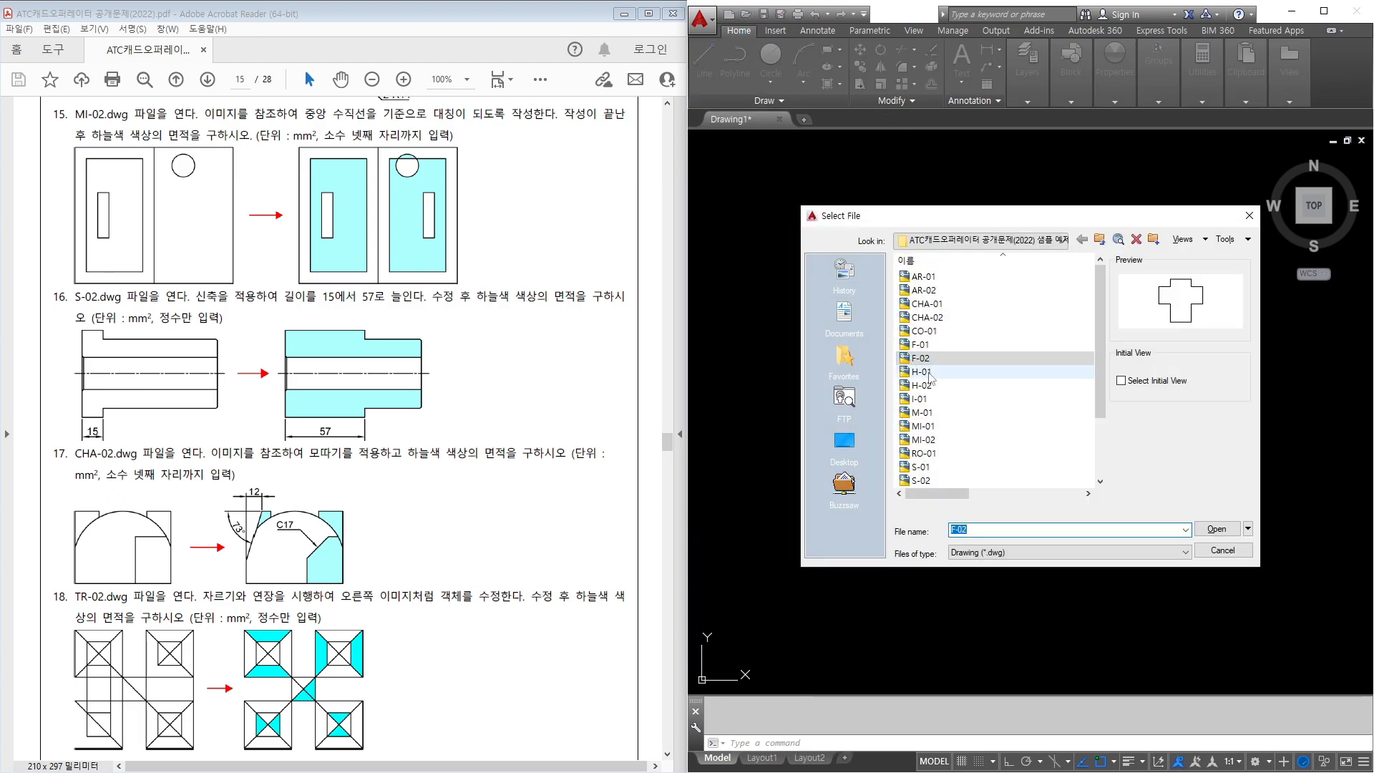
{"action": "double_click", "coordinate": [943, 438]}
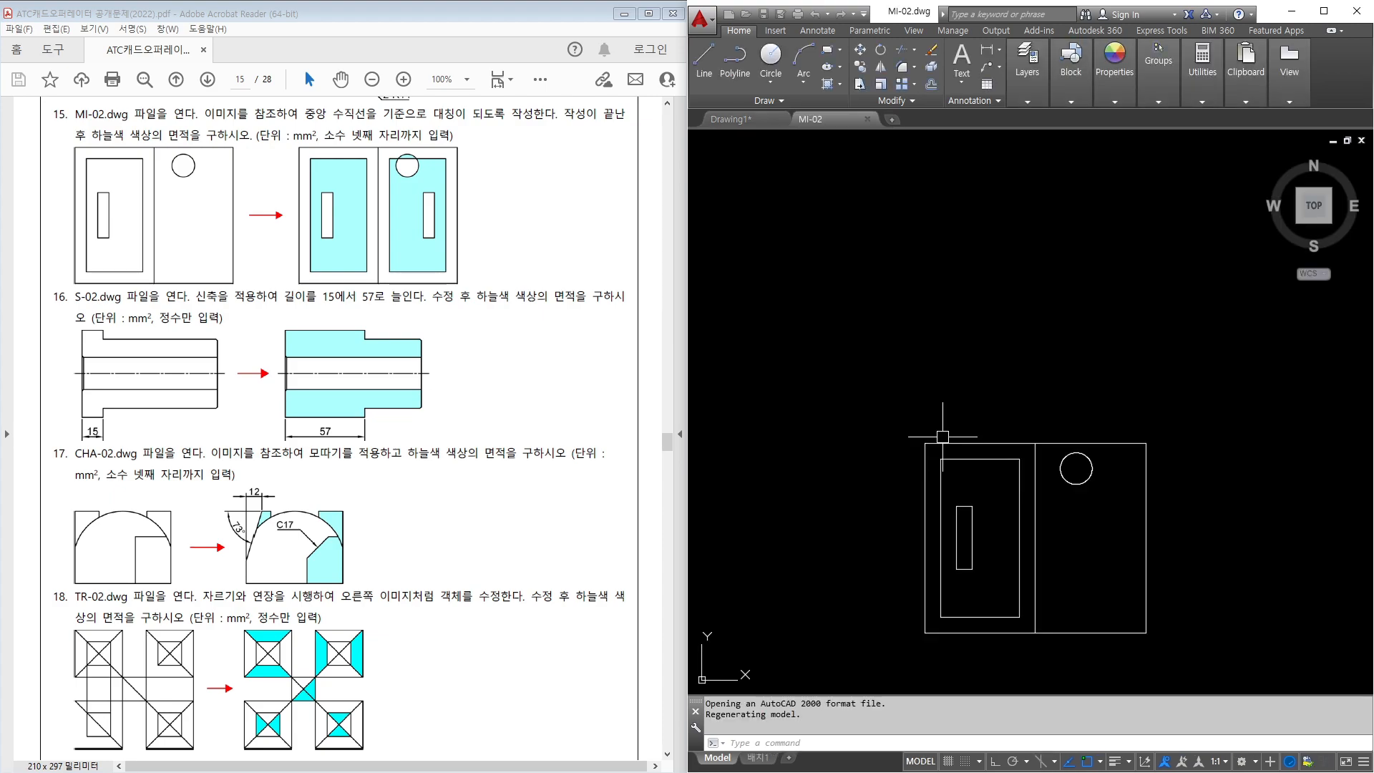
{"action": "scroll", "coordinate": [968, 439], "scroll_direction": "up", "scroll_amount": 2}
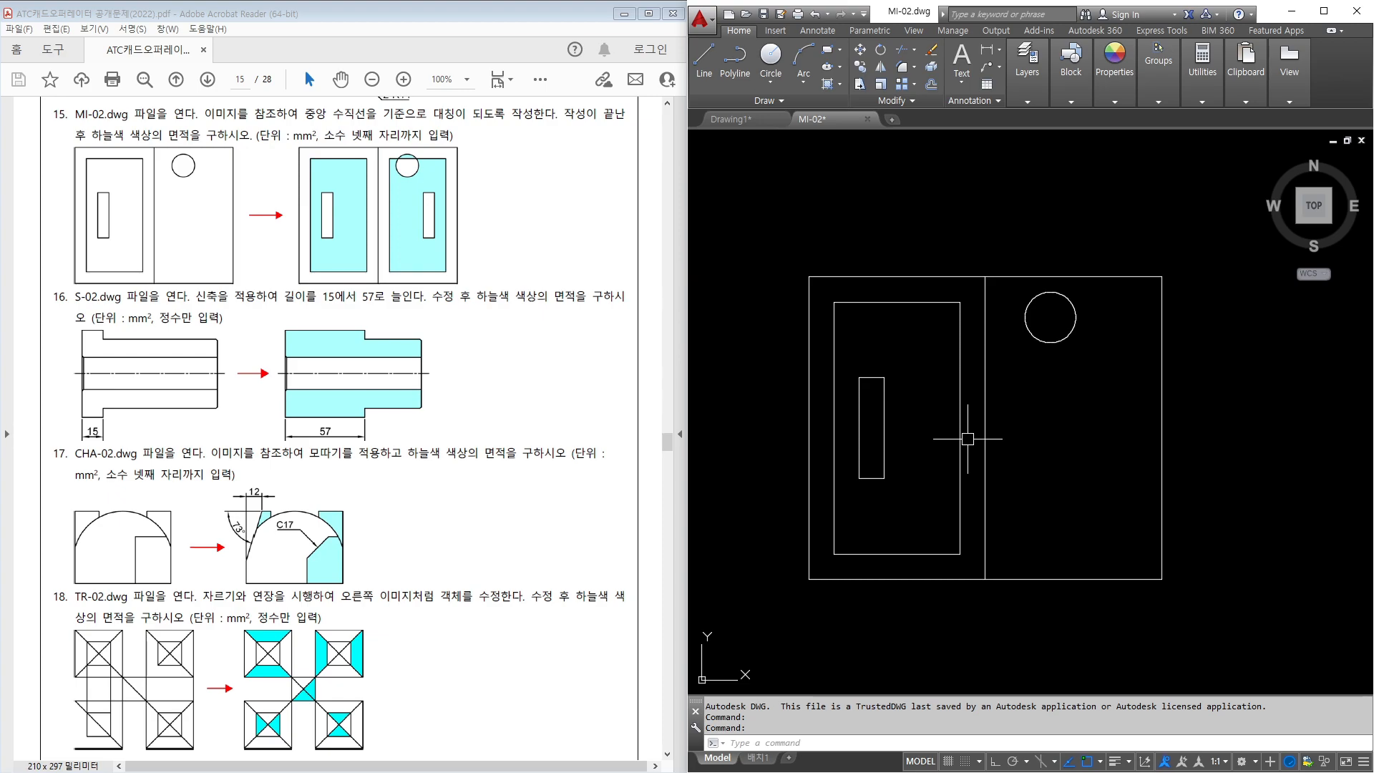
Mirror the large inner rectangle and its narrow slot across the central vertical line, keeping the originals.
{"action": "type", "text": "mi"}
{"action": "key", "text": "Return"}
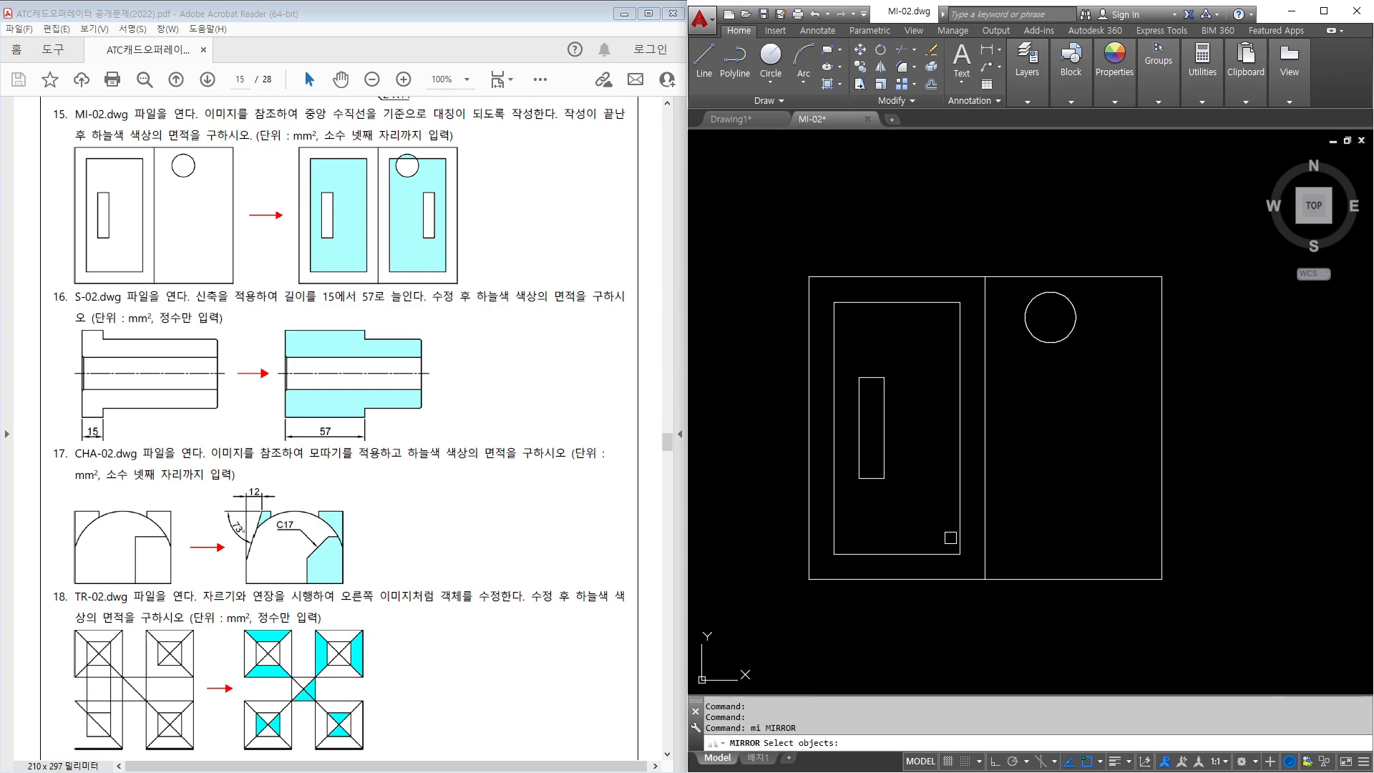
{"action": "left_click", "coordinate": [970, 569]}
{"action": "left_click", "coordinate": [826, 296]}
{"action": "key", "text": "Return"}
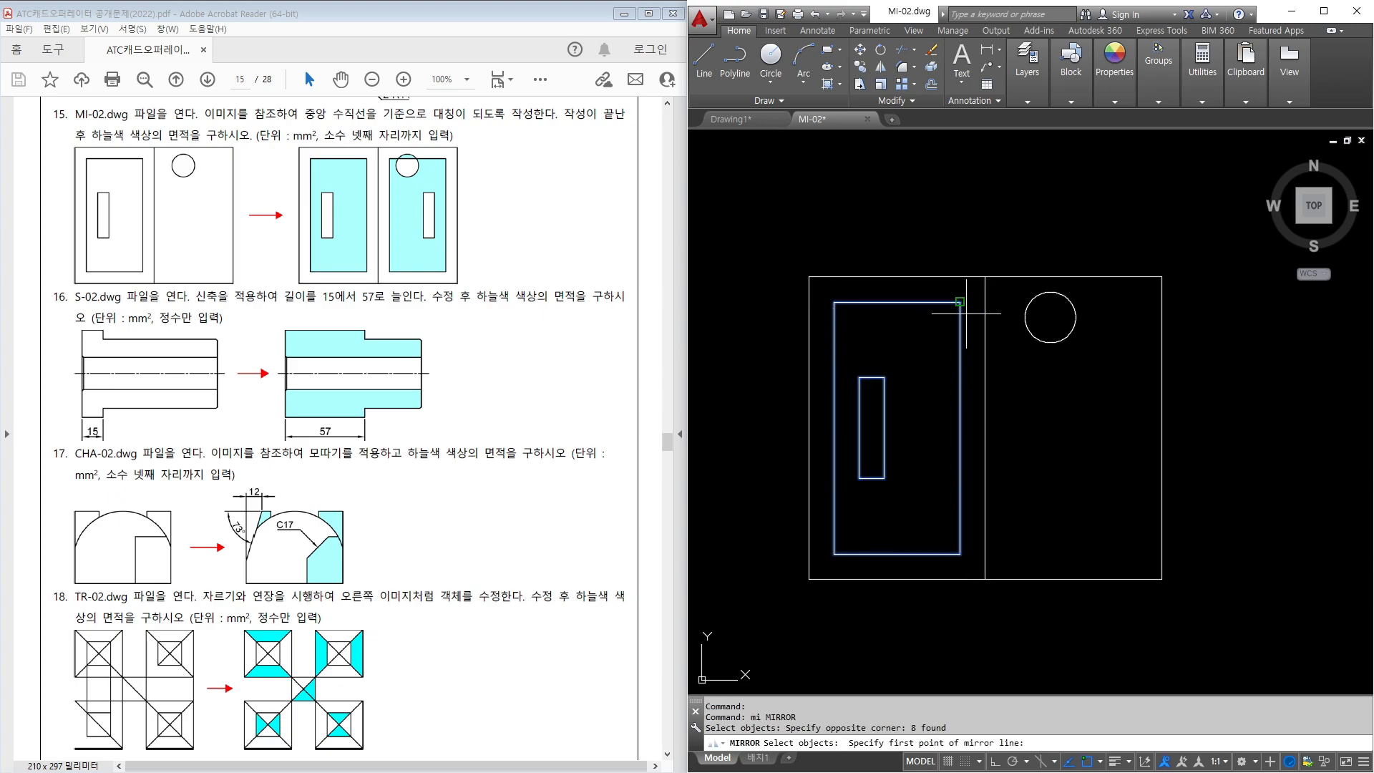
{"action": "left_click", "coordinate": [985, 277]}
{"action": "left_click", "coordinate": [991, 566]}
{"action": "key", "text": "Return"}
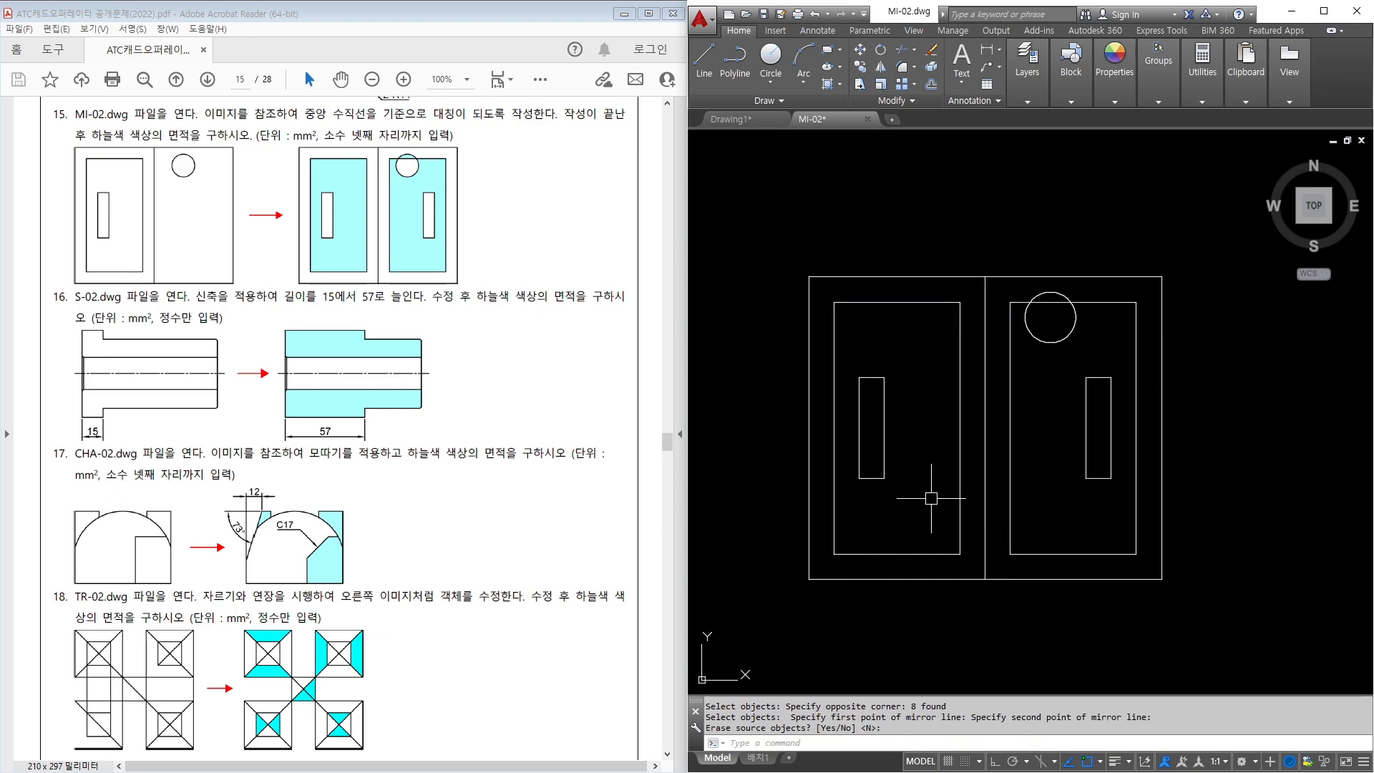
Hatch both inner panels as one hatch, leaving out the narrow slots and the circle.
{"action": "type", "text": "h"}
{"action": "key", "text": "Return"}
{"action": "scroll", "coordinate": [1050, 318], "scroll_direction": "up", "scroll_amount": 2}
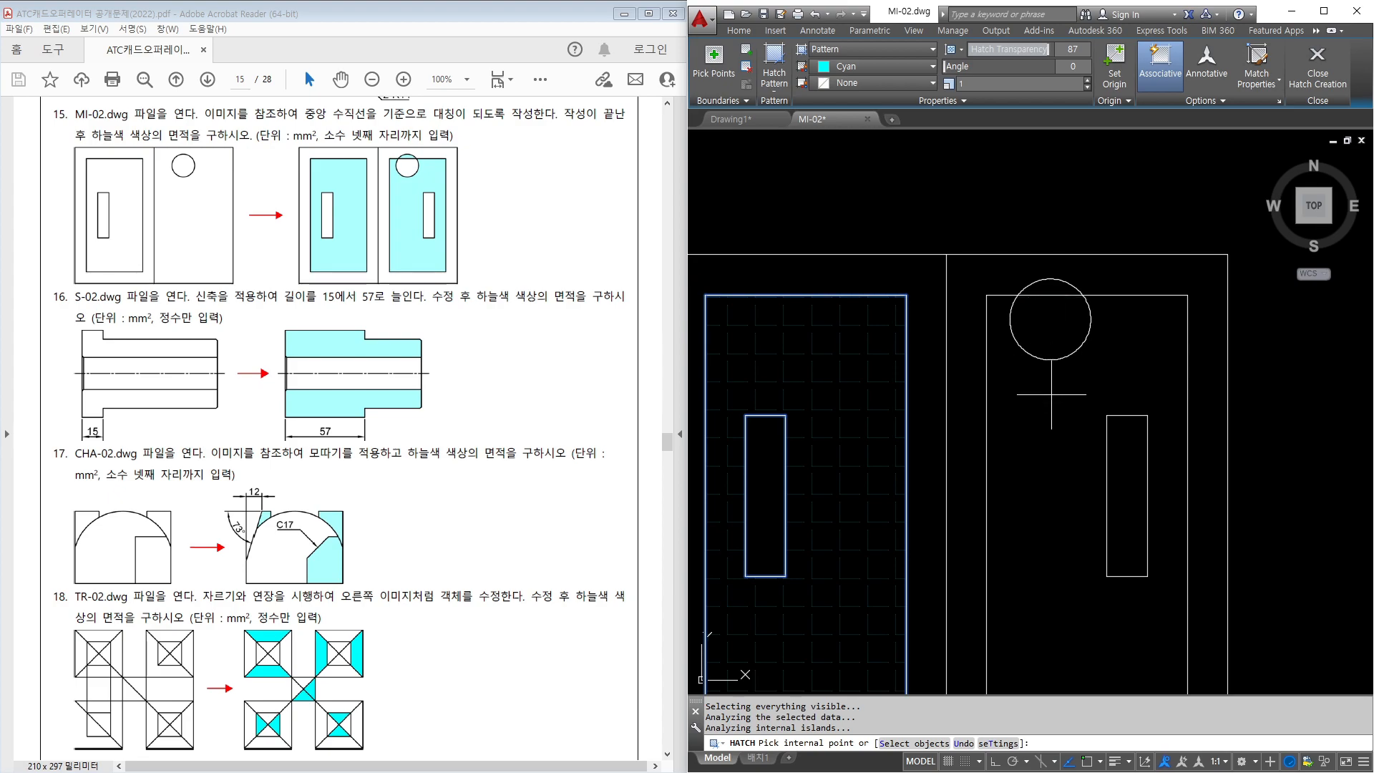
{"action": "middle_click_drag", "start_coordinate": [1032, 479], "coordinate": [1061, 376]}
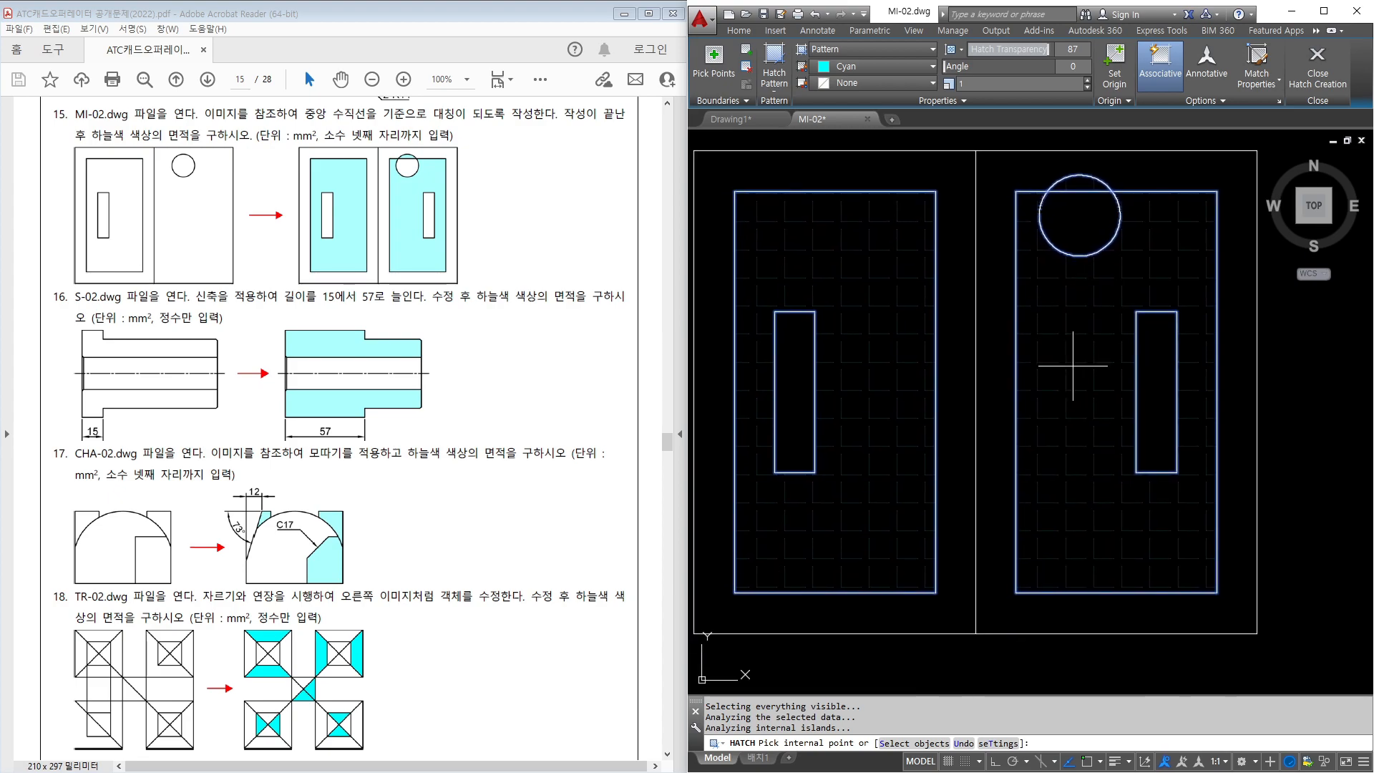
{"action": "key", "text": "Return"}
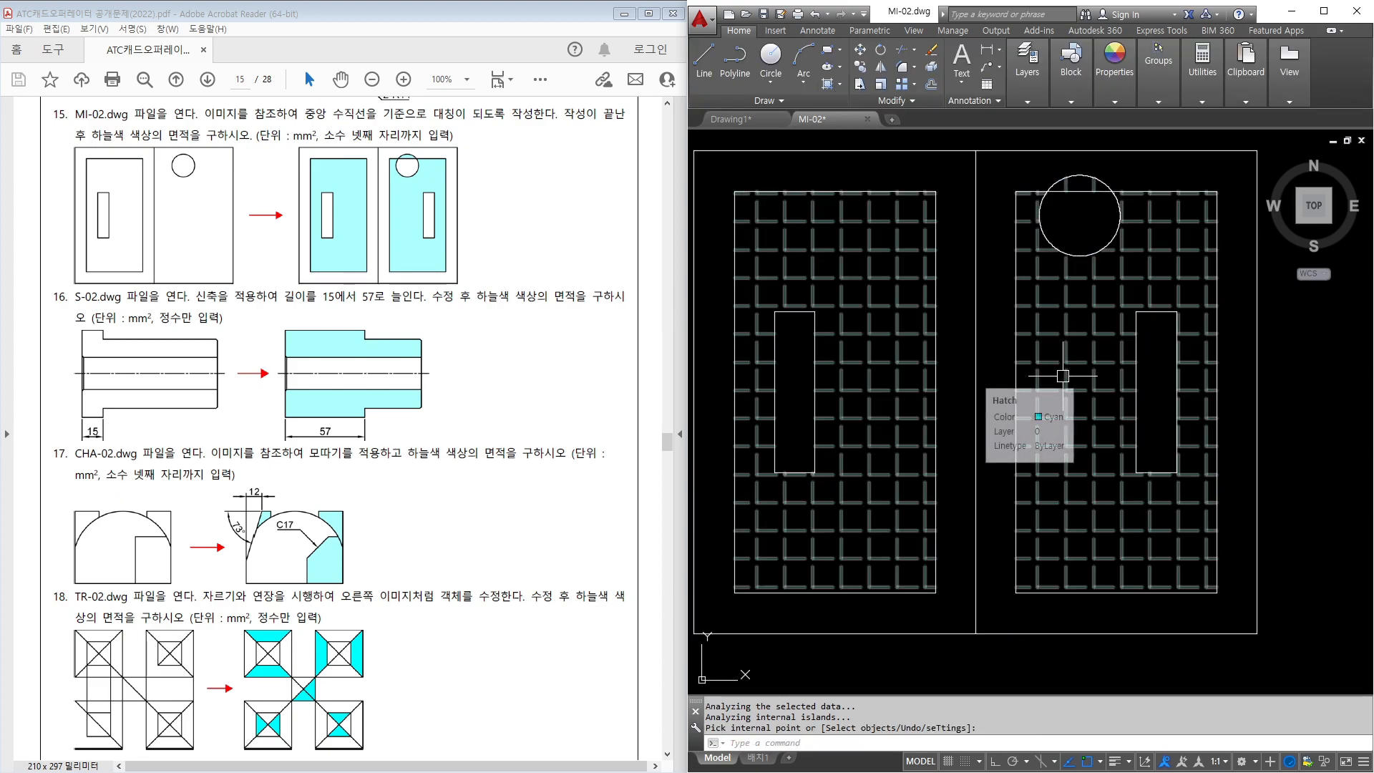
Inspect the panel hatch's properties to read its area.
{"action": "left_click", "coordinate": [1063, 375]}
{"action": "right_click", "coordinate": [1062, 376]}
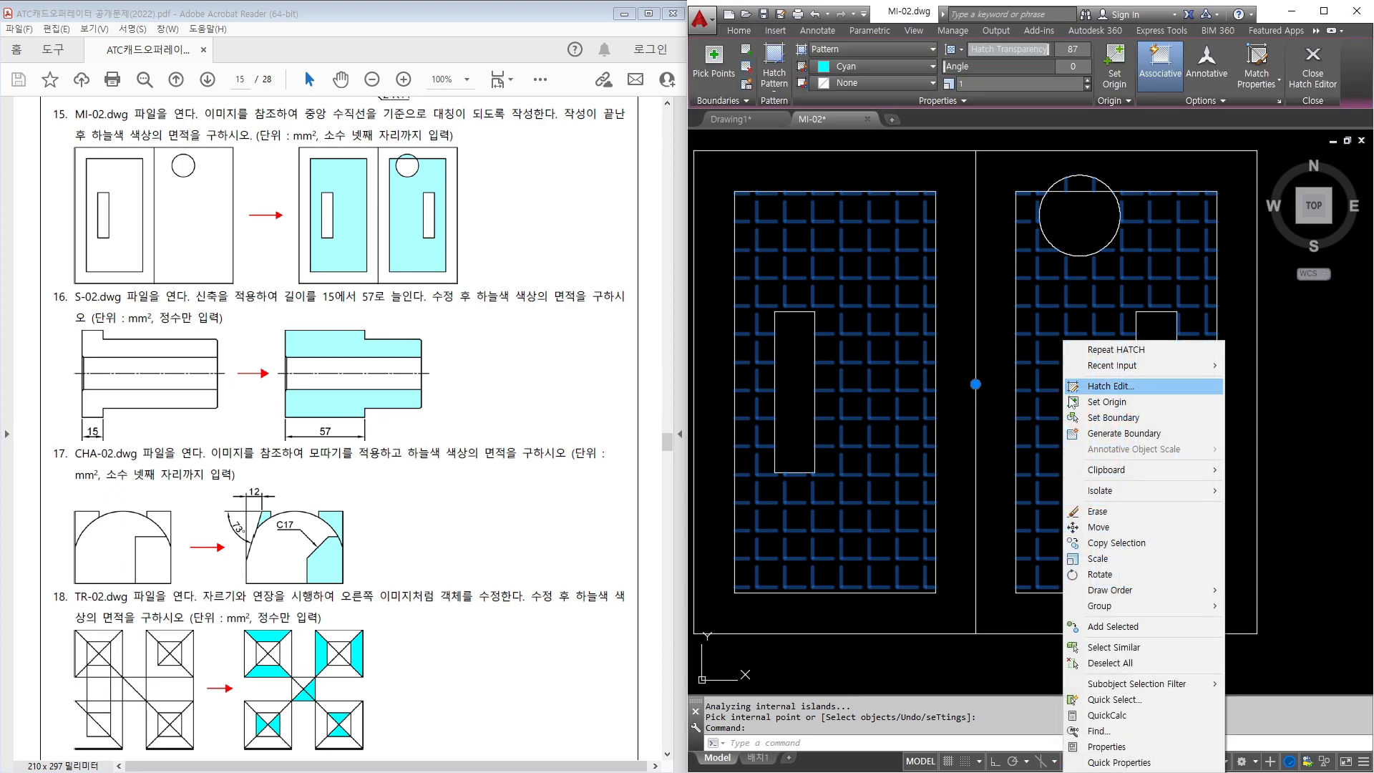
{"action": "left_click", "coordinate": [1081, 747]}
{"action": "scroll", "coordinate": [521, 461], "scroll_direction": "down", "scroll_amount": 2}
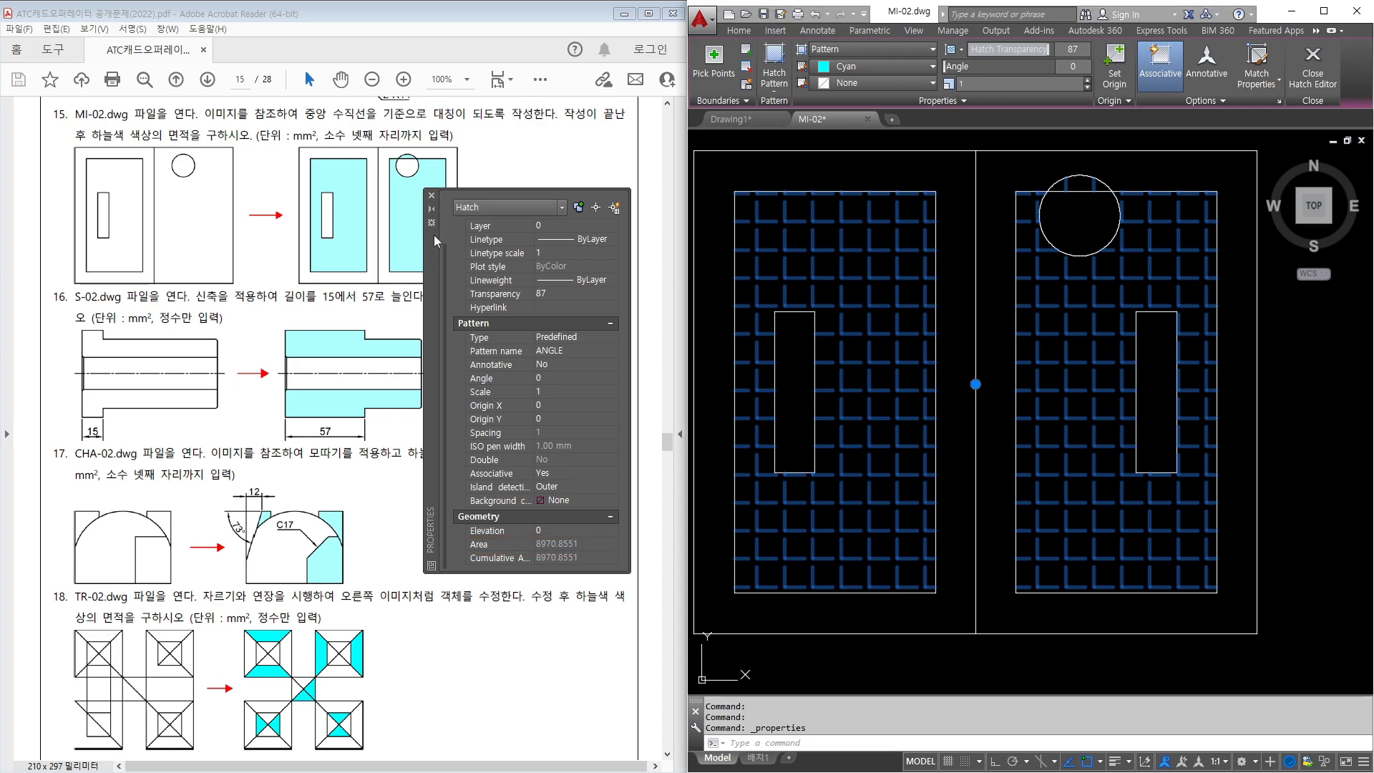
Deselect the panel hatch and close the MI-02 drawing without saving changes.
{"action": "left_click", "coordinate": [431, 194]}
{"action": "key", "text": "Escape"}
{"action": "scroll", "coordinate": [817, 265], "scroll_direction": "down", "scroll_amount": 2}
{"action": "middle_click_drag", "start_coordinate": [817, 265], "coordinate": [835, 276]}
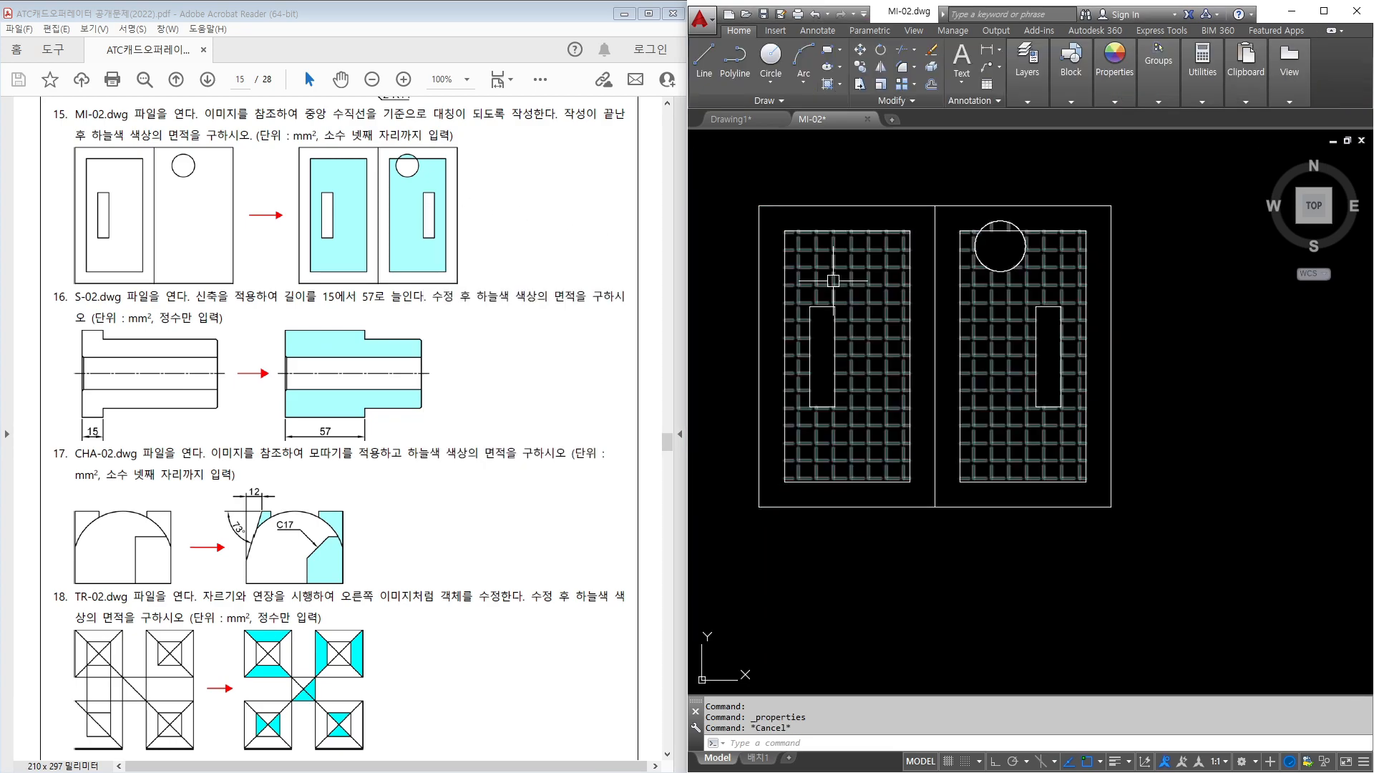
{"action": "left_click", "coordinate": [868, 120]}
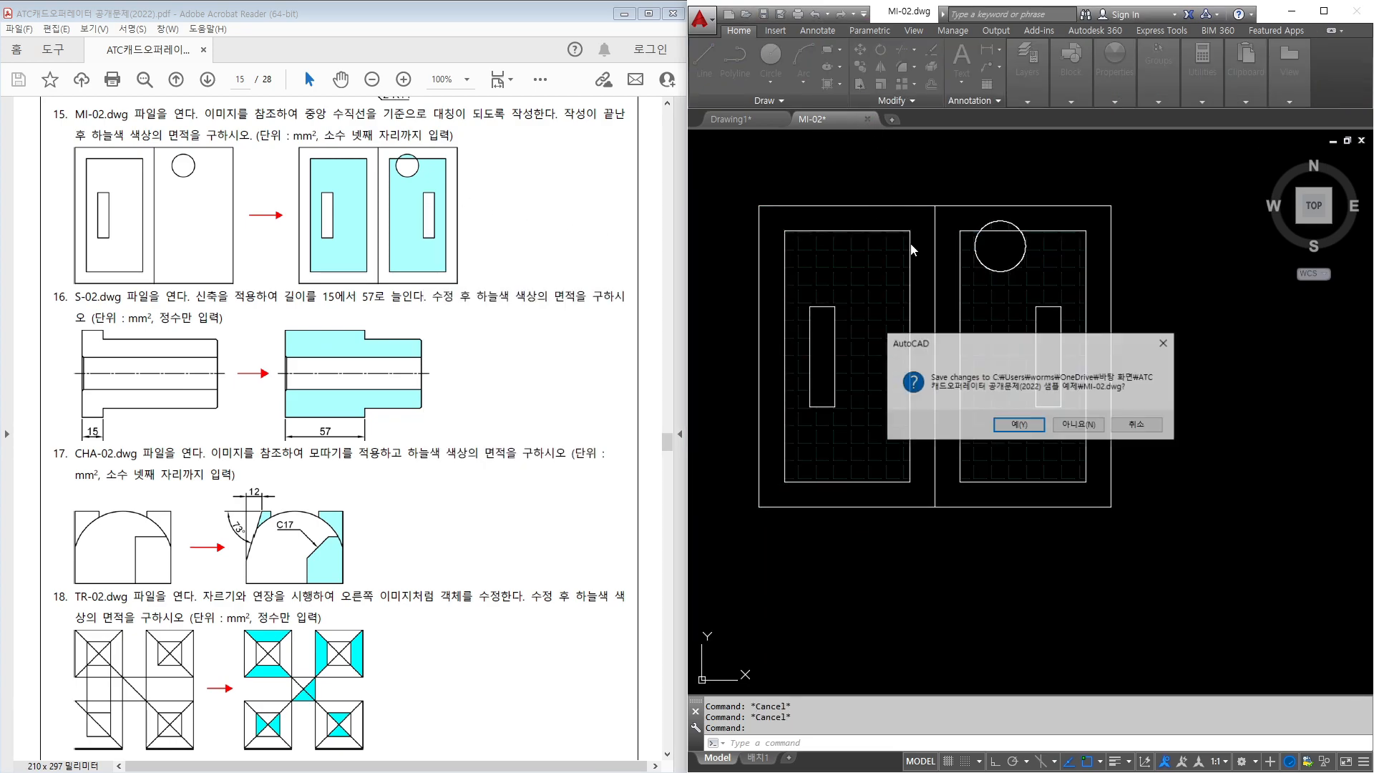
{"action": "left_click", "coordinate": [1073, 428]}
Go to problem 16 in the PDF and open the S-02 drawing.
{"action": "scroll", "coordinate": [458, 366], "scroll_direction": "down", "scroll_amount": 3}
{"action": "scroll", "coordinate": [440, 358], "scroll_direction": "down", "scroll_amount": 2}
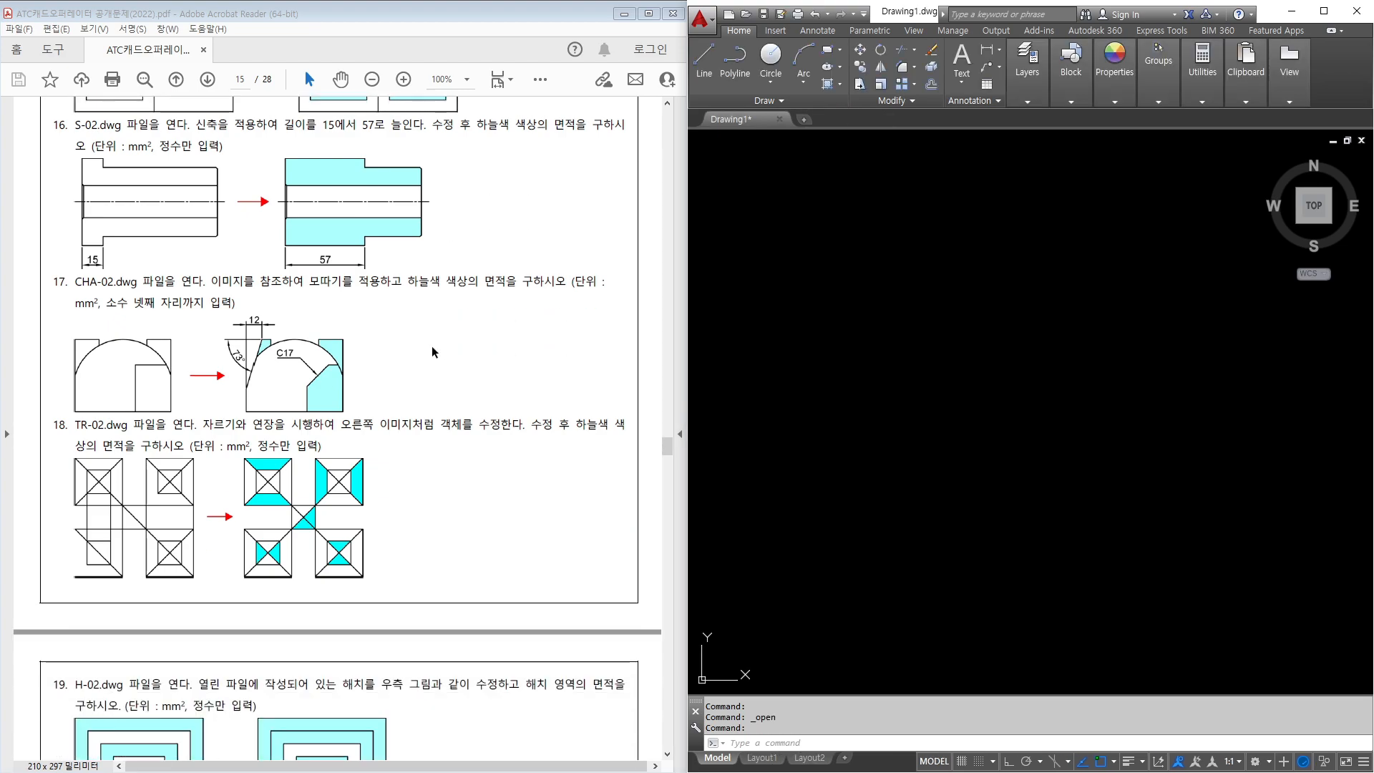
{"action": "left_click", "coordinate": [873, 342]}
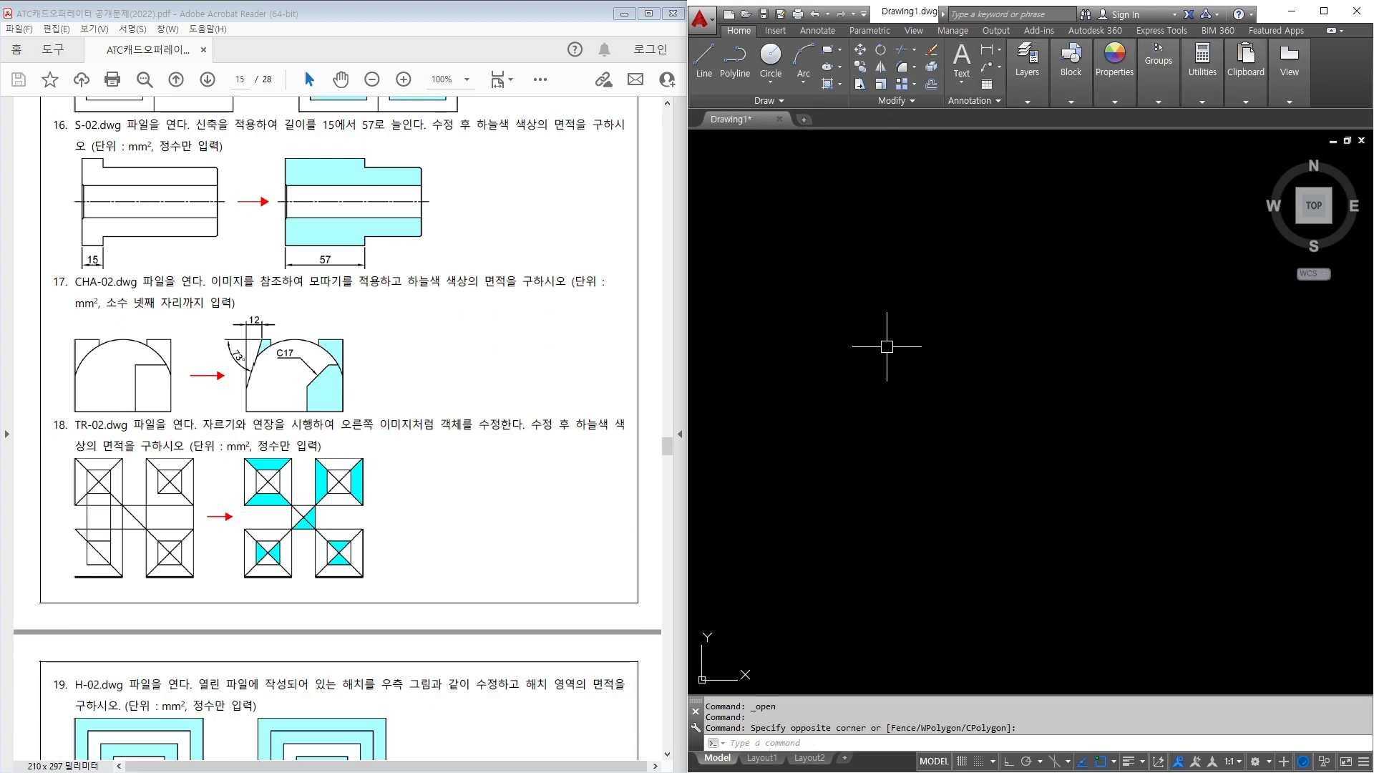
{"action": "left_click", "coordinate": [745, 15]}
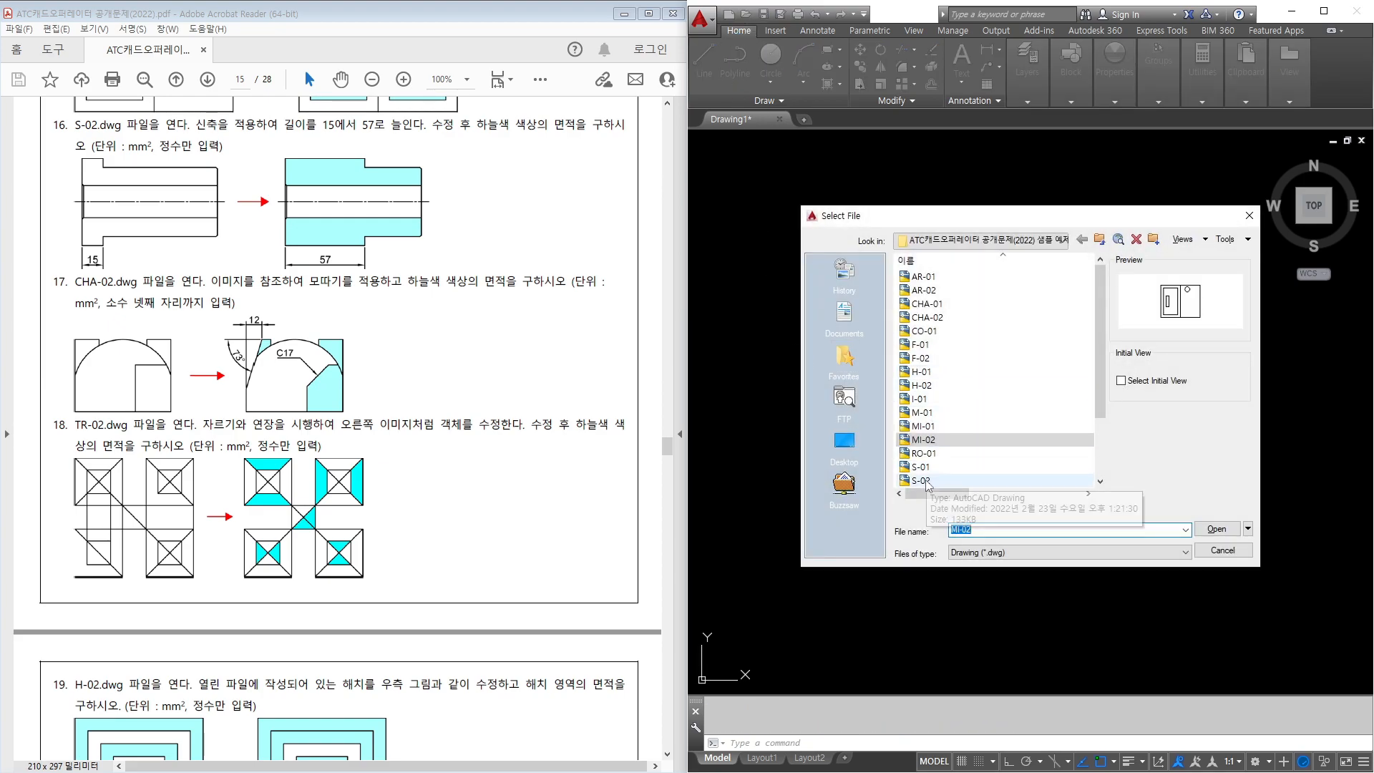
{"action": "left_click", "coordinate": [923, 480]}
{"action": "double_click", "coordinate": [924, 481]}
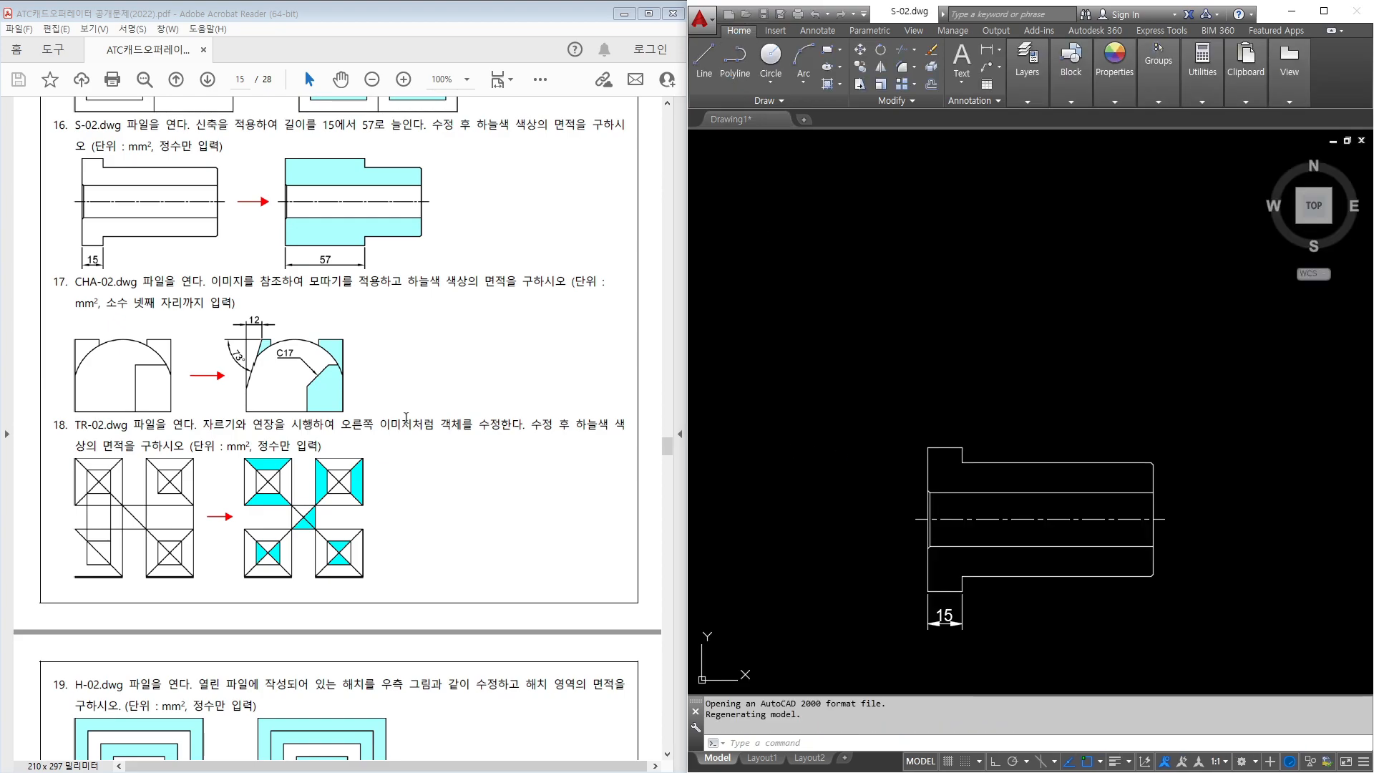
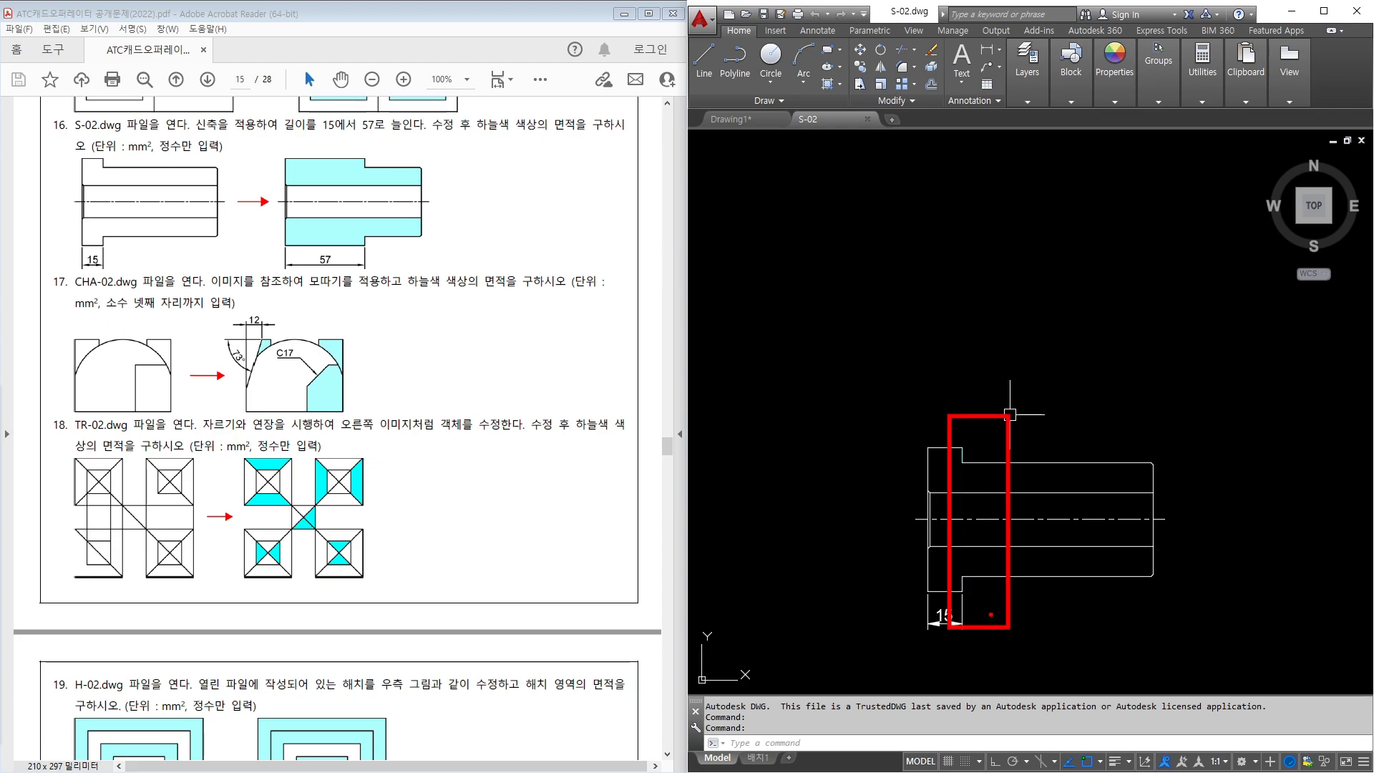
Stretch the shoulder edge of the wide left section 42 mm to the right with Ortho on.
{"action": "type", "text": "s"}
{"action": "key", "text": "Return"}
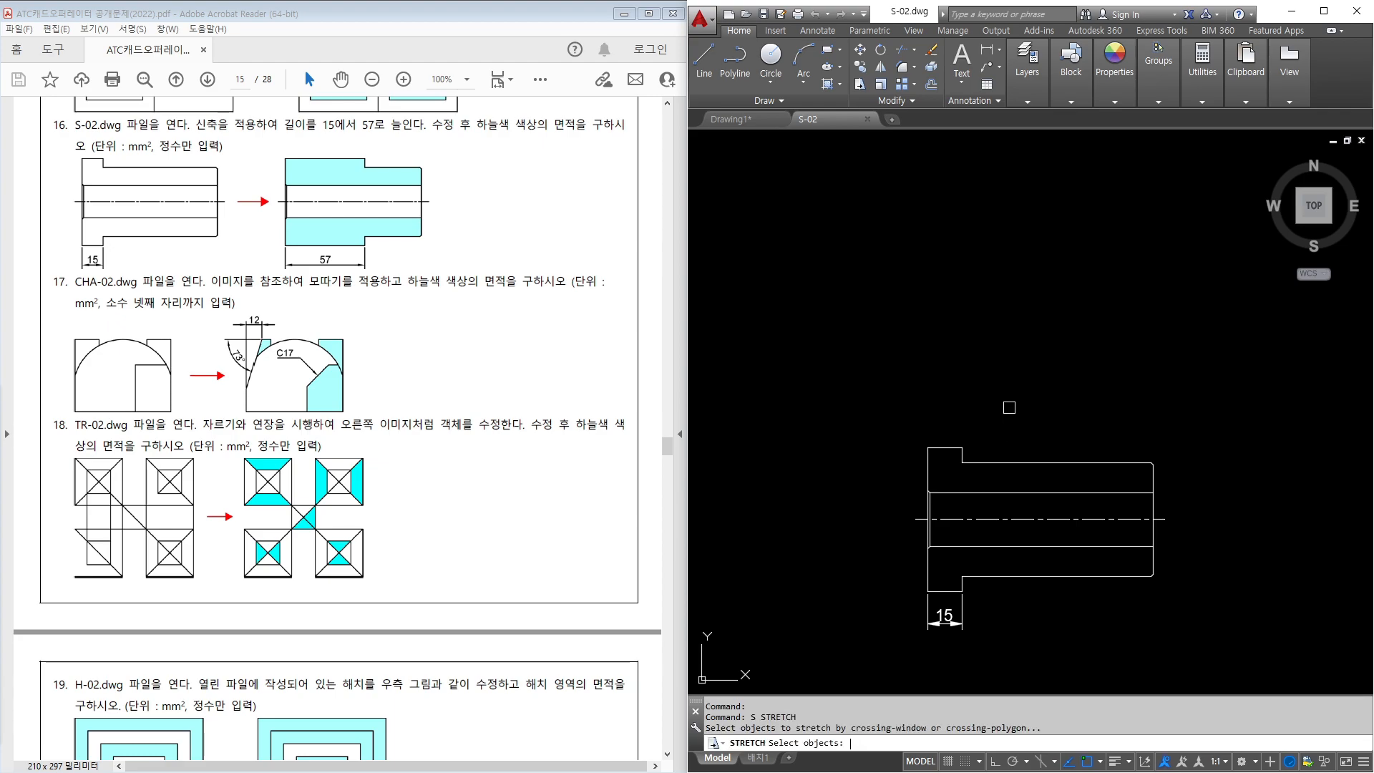
{"action": "left_click", "coordinate": [1009, 409]}
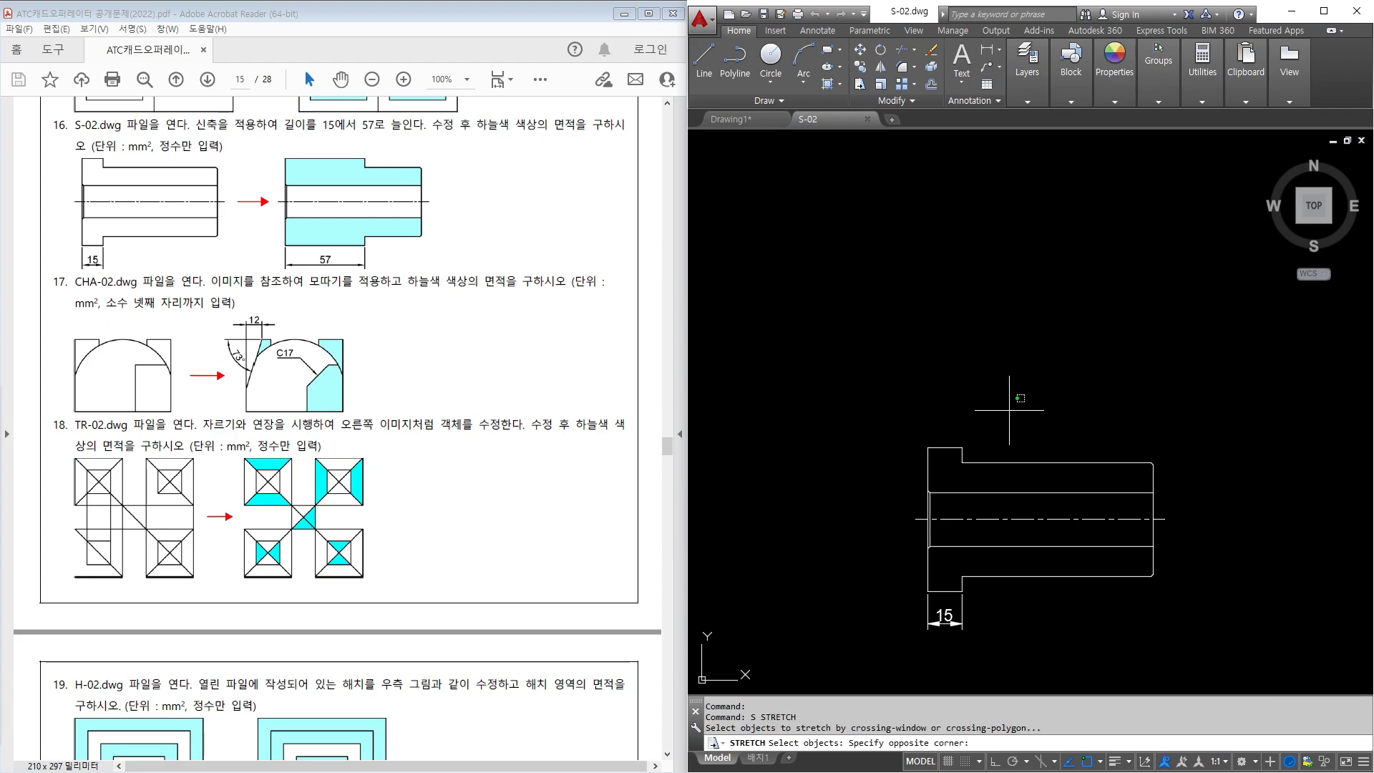
{"action": "left_click", "coordinate": [950, 663]}
{"action": "key", "text": "Return"}
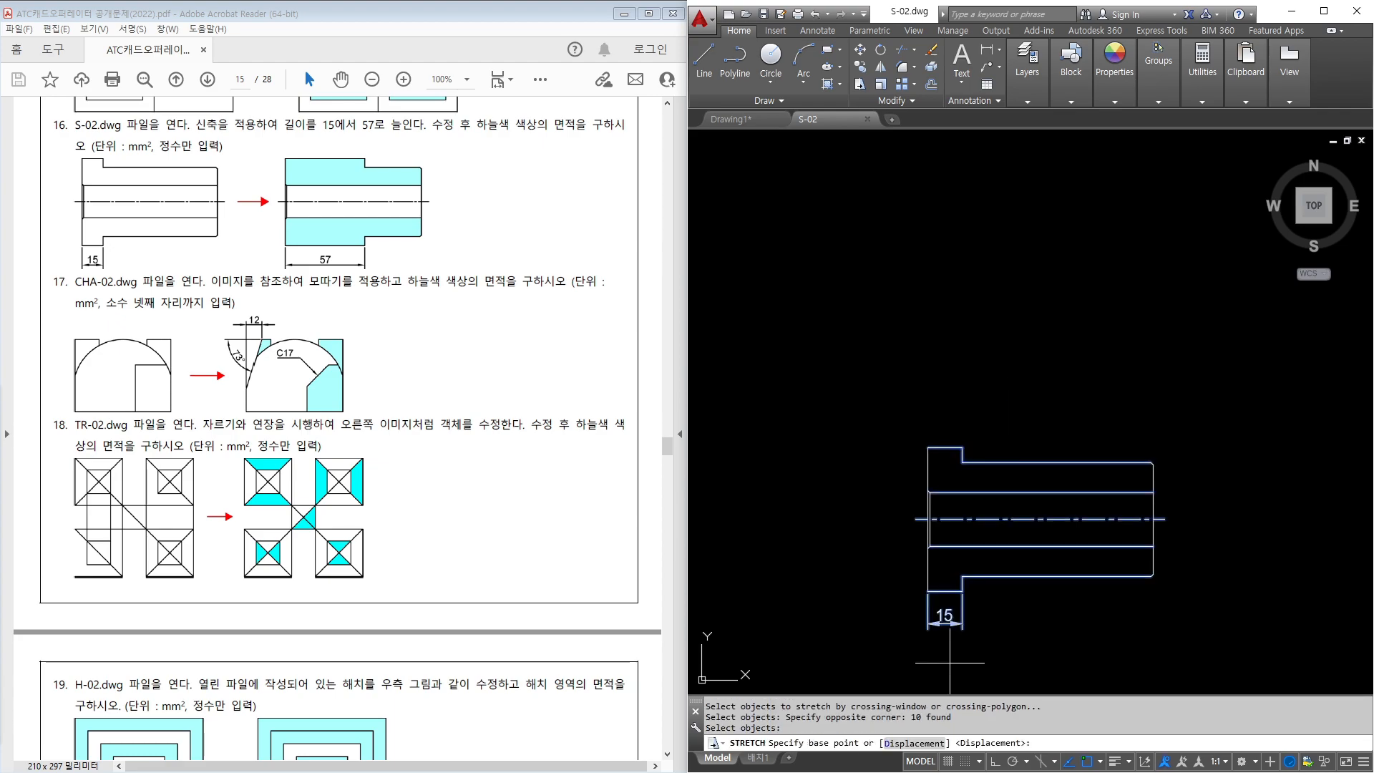
{"action": "left_click", "coordinate": [988, 646]}
{"action": "key", "text": "F8"}
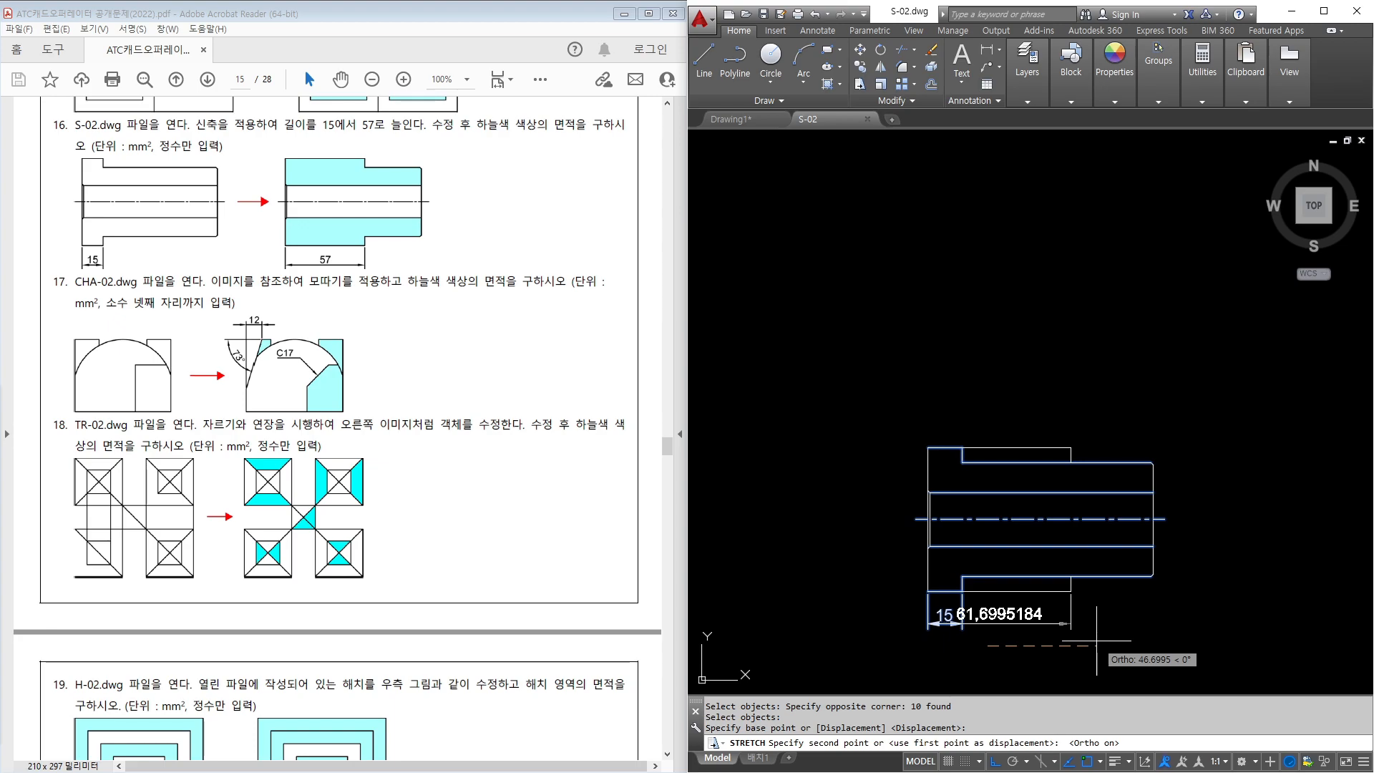
{"action": "key", "text": "Return"}
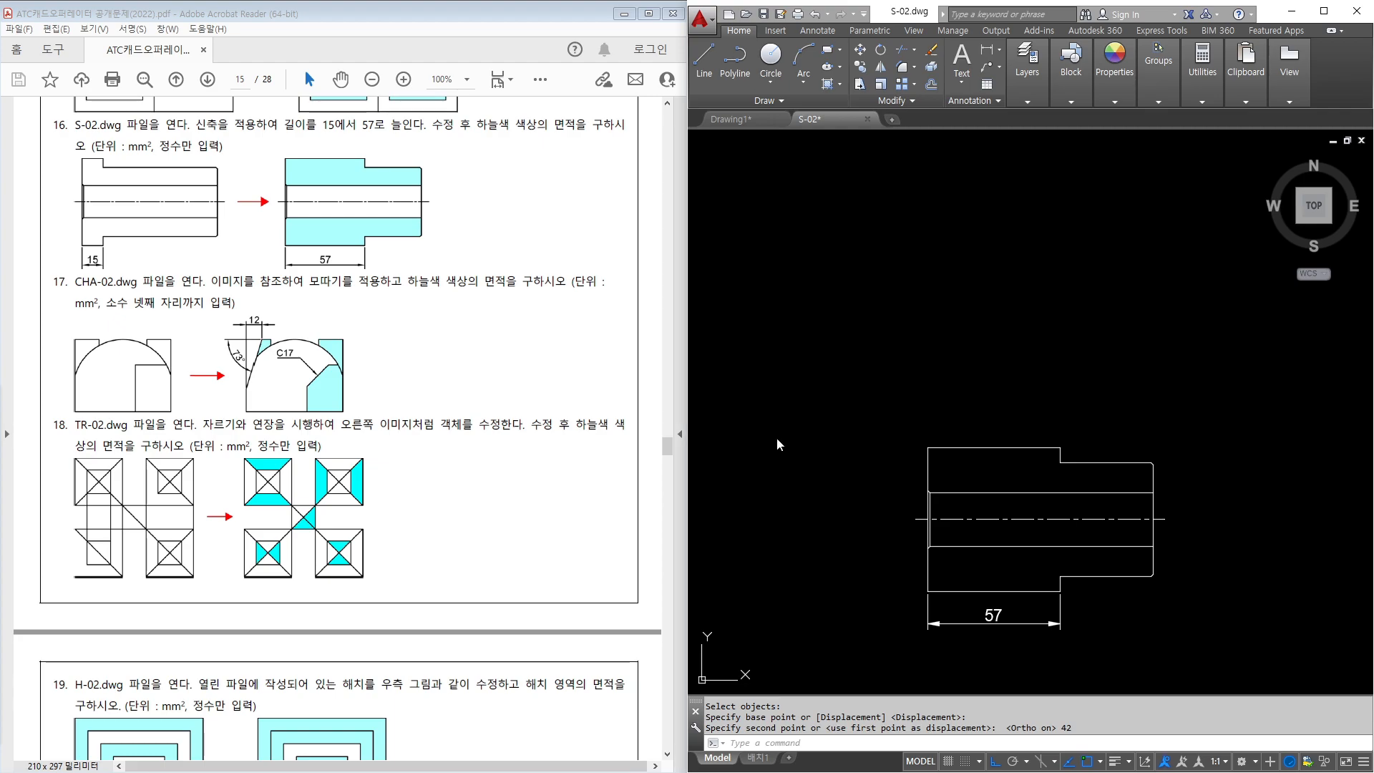
Hatch the upper and lower wall regions of the stretched part as one hatch.
{"action": "type", "text": "h"}
{"action": "key", "text": "Return"}
{"action": "left_click", "coordinate": [1021, 472]}
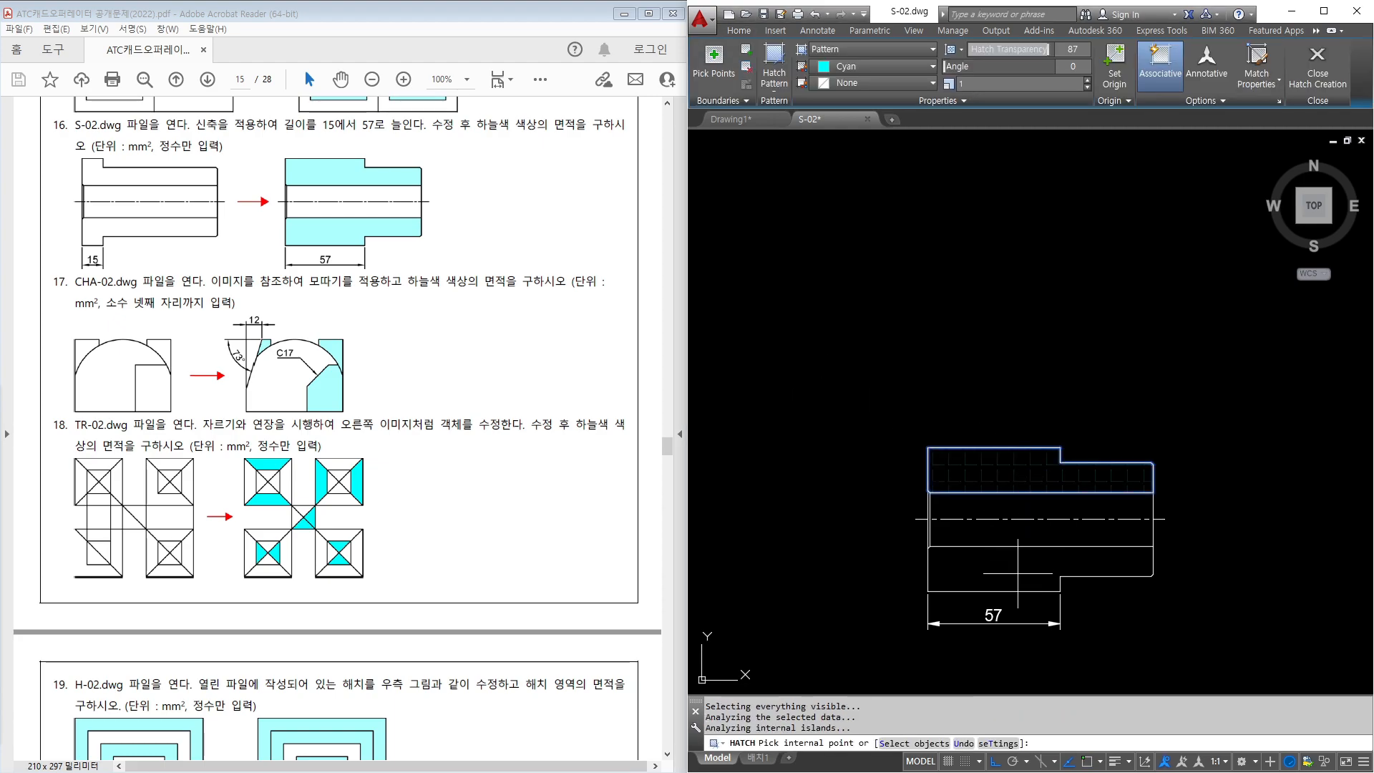
{"action": "left_click", "coordinate": [1018, 571]}
{"action": "key", "text": "Return"}
Inspect the wall hatch's properties to read its area.
{"action": "scroll", "coordinate": [1024, 573], "scroll_direction": "up", "scroll_amount": 5}
{"action": "middle_click_drag", "start_coordinate": [1063, 622], "coordinate": [1124, 597]}
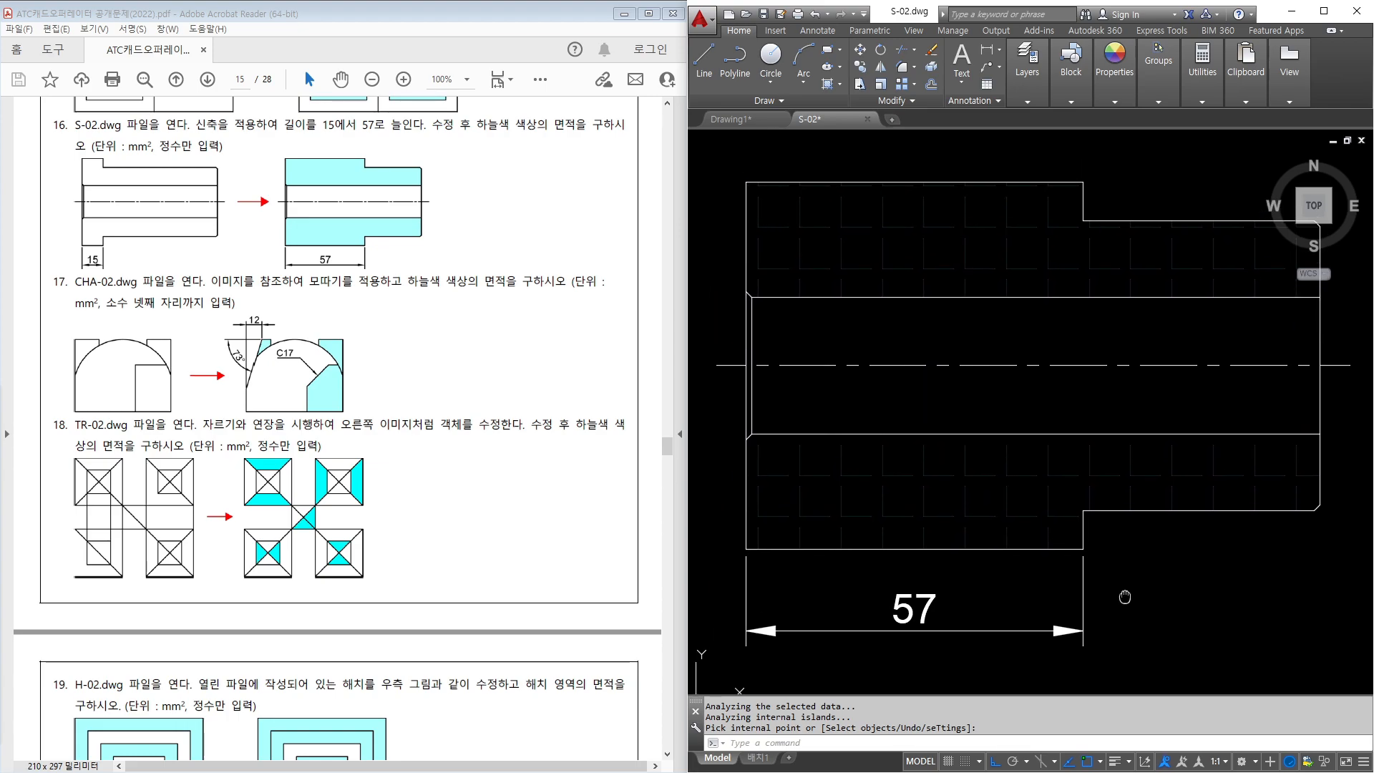
{"action": "left_click", "coordinate": [951, 473]}
{"action": "right_click", "coordinate": [943, 483]}
{"action": "left_click", "coordinate": [987, 452]}
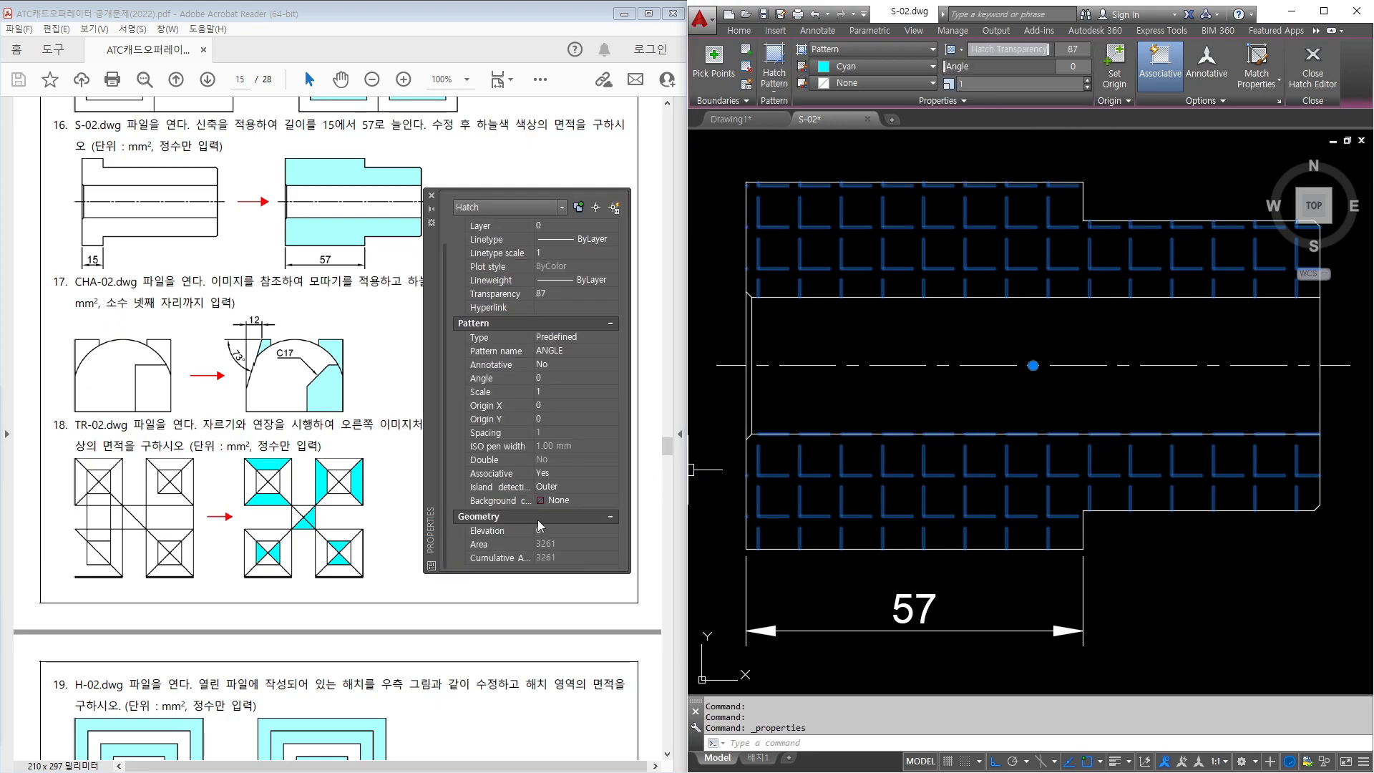
{"action": "left_click_drag", "start_coordinate": [466, 533], "coordinate": [570, 558]}
{"action": "mouse_move", "coordinate": [187, 159]}
{"action": "left_mouse_down"}
{"action": "mouse_move", "coordinate": [373, 358]}
{"action": "mouse_move", "coordinate": [505, 535]}
{"action": "left_mouse_up"}
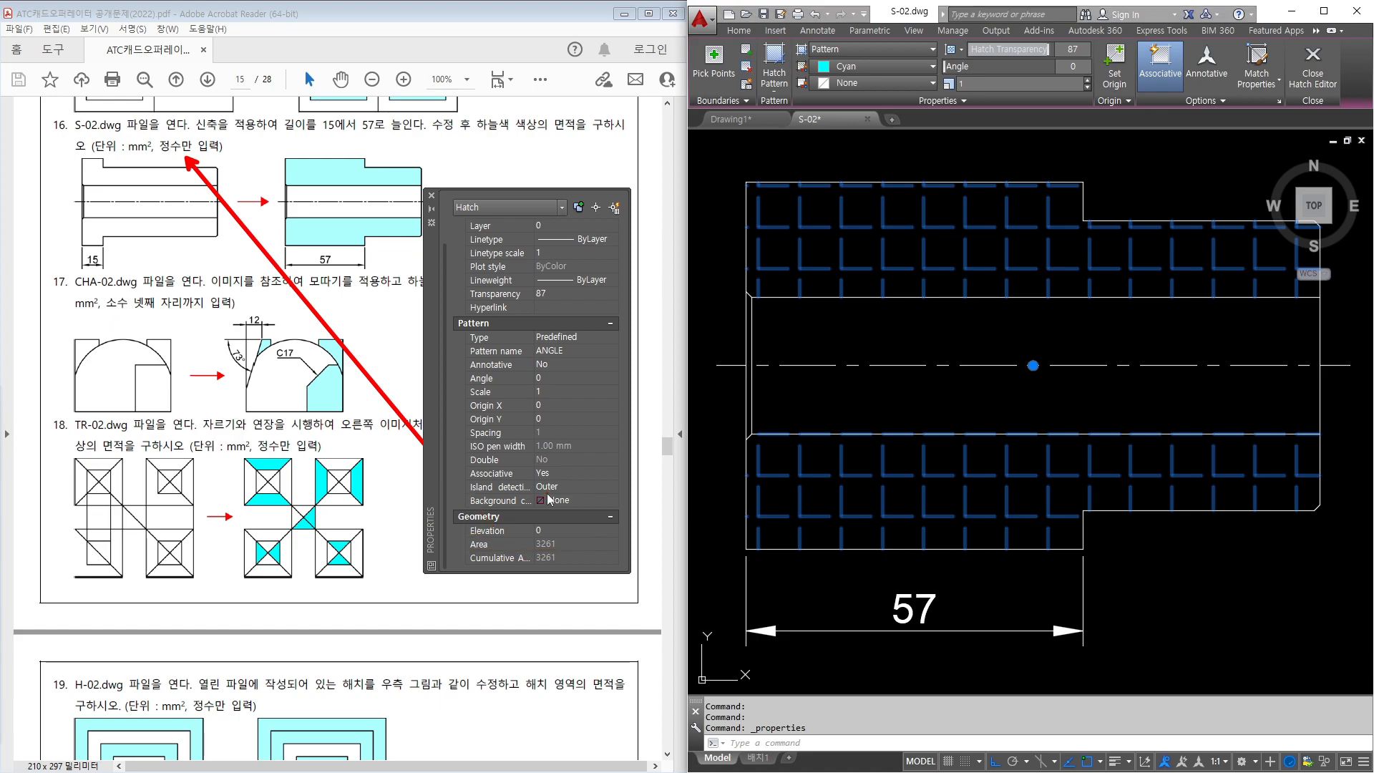
Dismiss the hatch properties and close the S-02 drawing without saving changes.
{"action": "key", "text": "Escape"}
{"action": "left_click", "coordinate": [431, 195]}
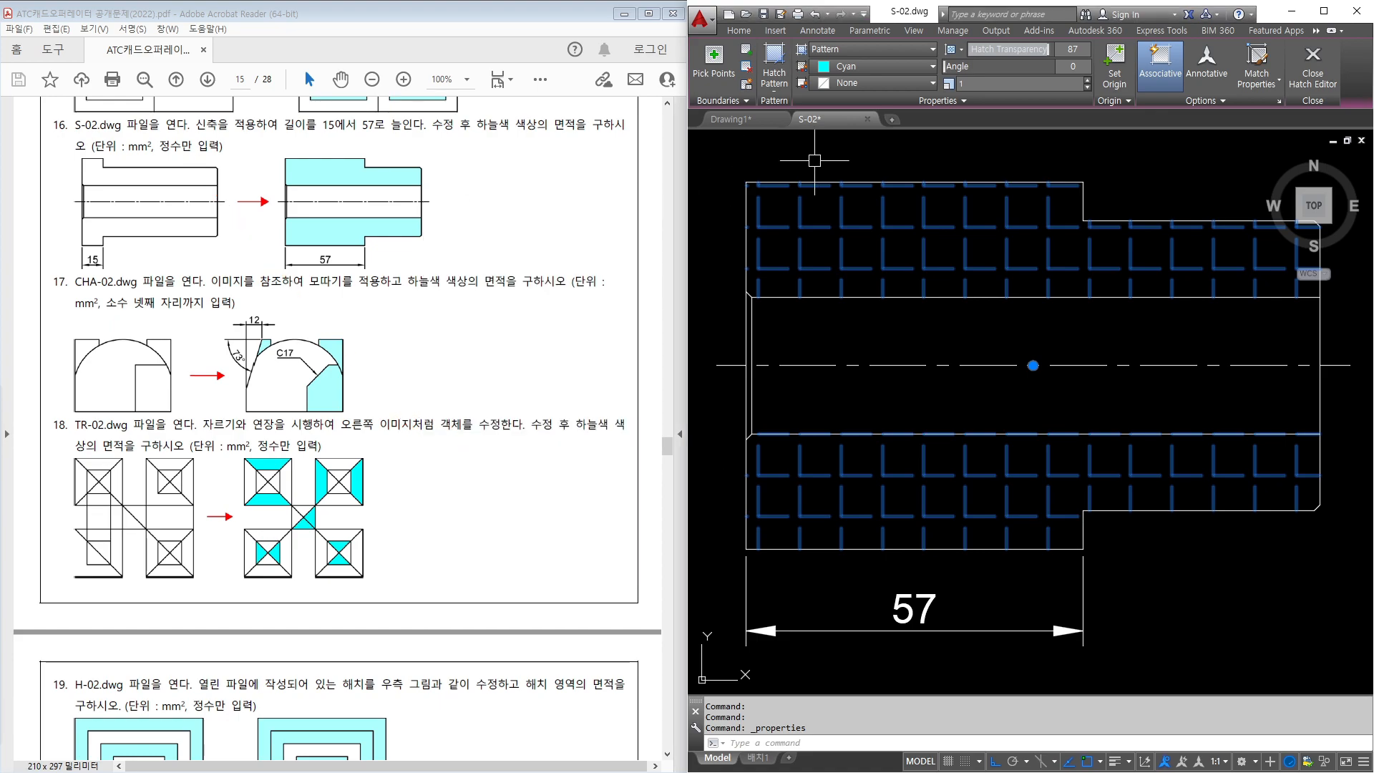
{"action": "left_click", "coordinate": [865, 120]}
{"action": "key", "text": "n"}
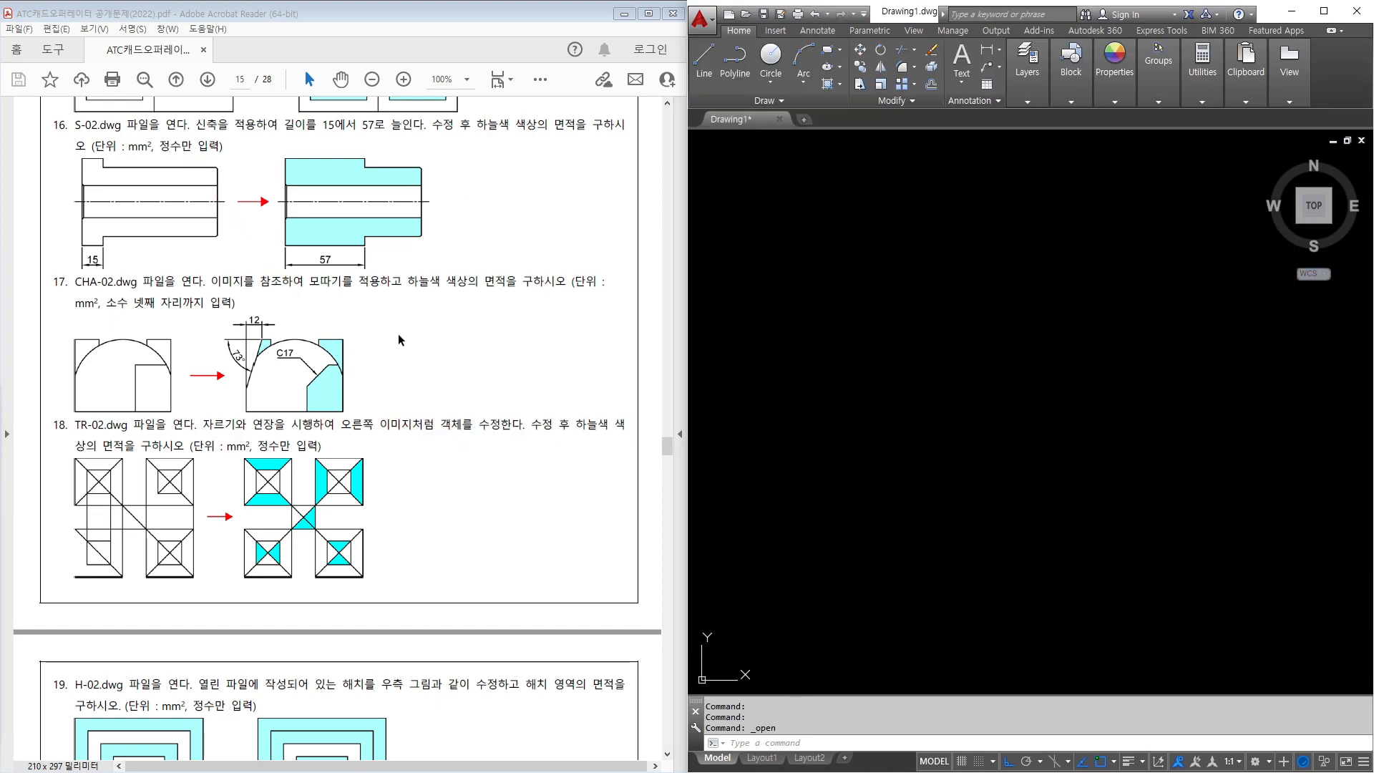
Go to problem 17 in the PDF and open the CHA-02 drawing.
{"action": "scroll", "coordinate": [387, 332], "scroll_direction": "down", "scroll_amount": 3}
{"action": "scroll", "coordinate": [380, 332], "scroll_direction": "down", "scroll_amount": 1}
{"action": "left_click", "coordinate": [884, 347]}
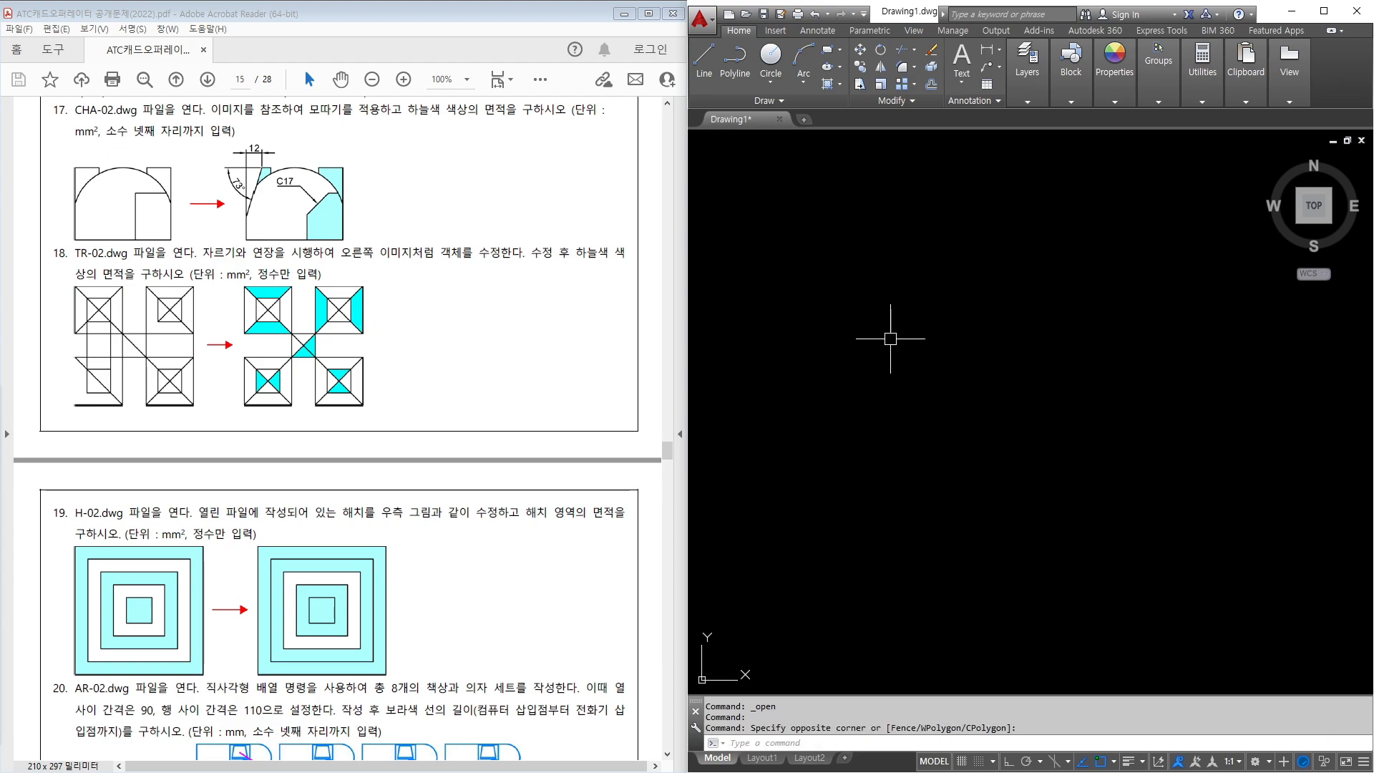
{"action": "key", "text": "ctrl+o"}
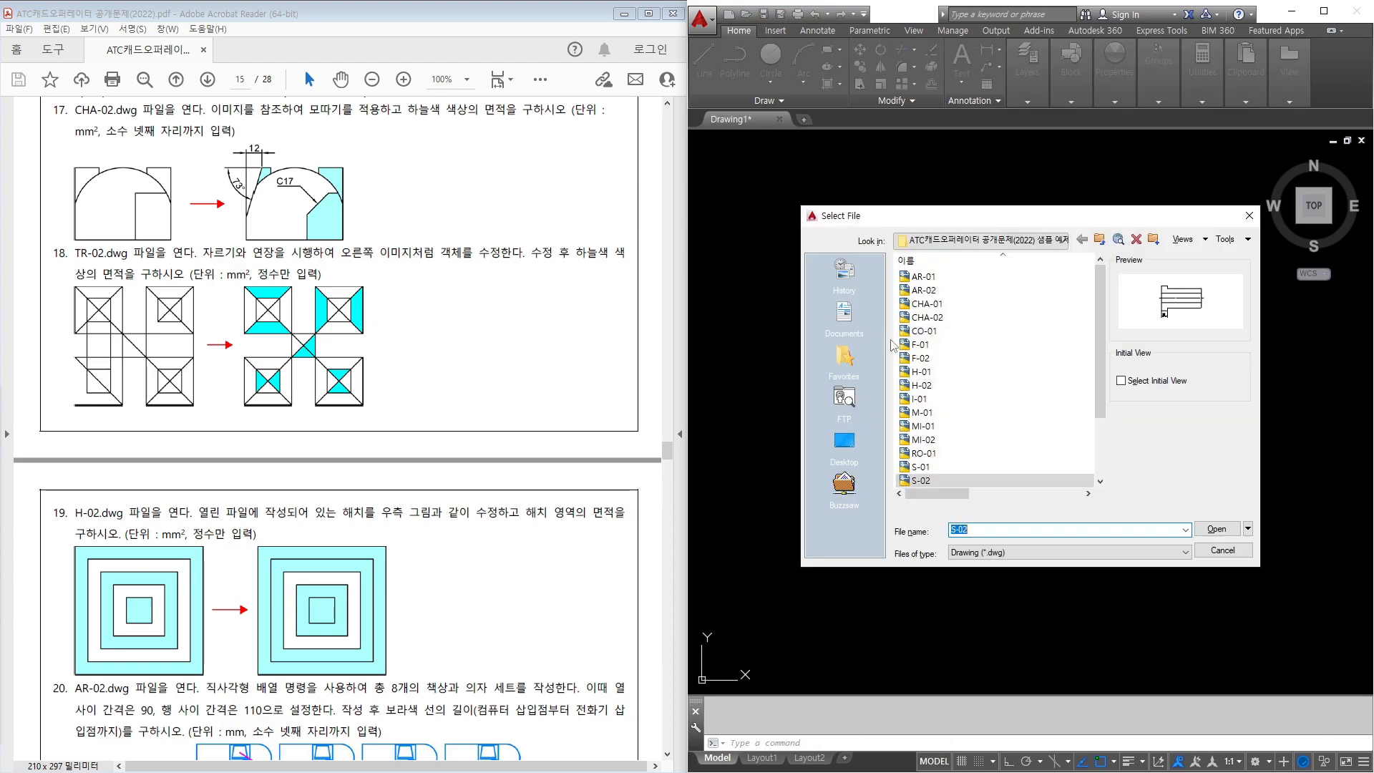
{"action": "left_click", "coordinate": [931, 318]}
{"action": "left_click", "coordinate": [1217, 529]}
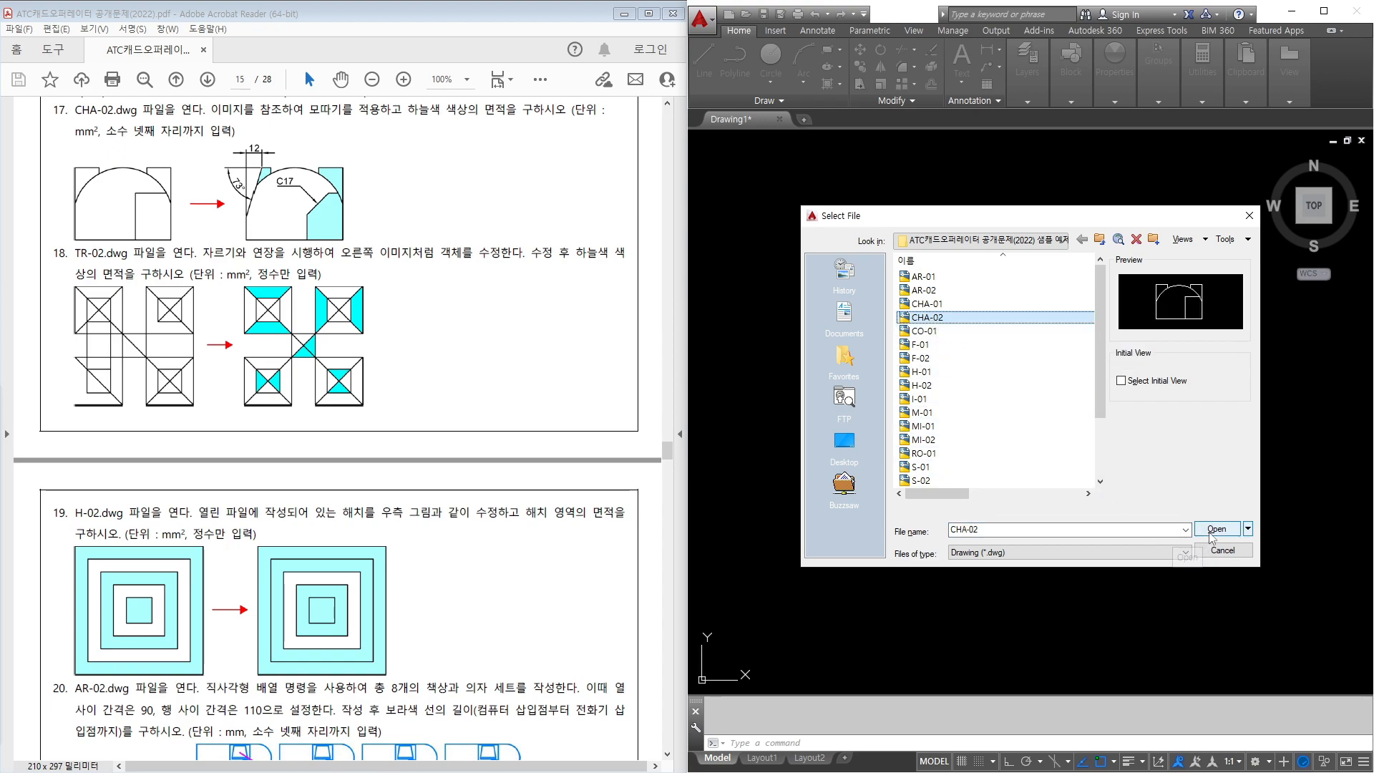
Try to chamfer the outline's upper-left corner with a first distance of 12 and a second distance of 73.
{"action": "scroll", "coordinate": [945, 436], "scroll_direction": "up", "scroll_amount": 5}
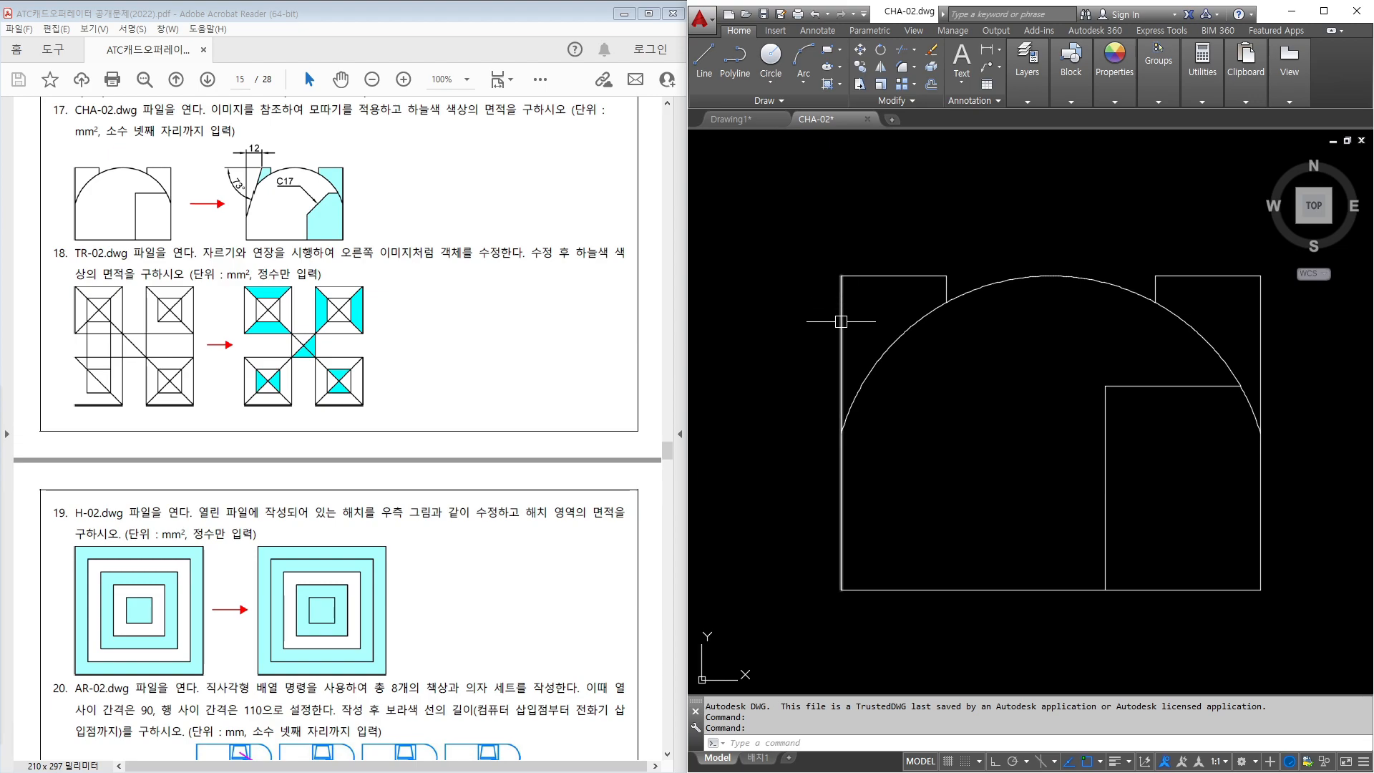
{"action": "key", "text": "Return"}
{"action": "type", "text": "d"}
{"action": "key", "text": "Return"}
{"action": "type", "text": "12"}
{"action": "key", "text": "Return"}
{"action": "key", "text": "Return"}
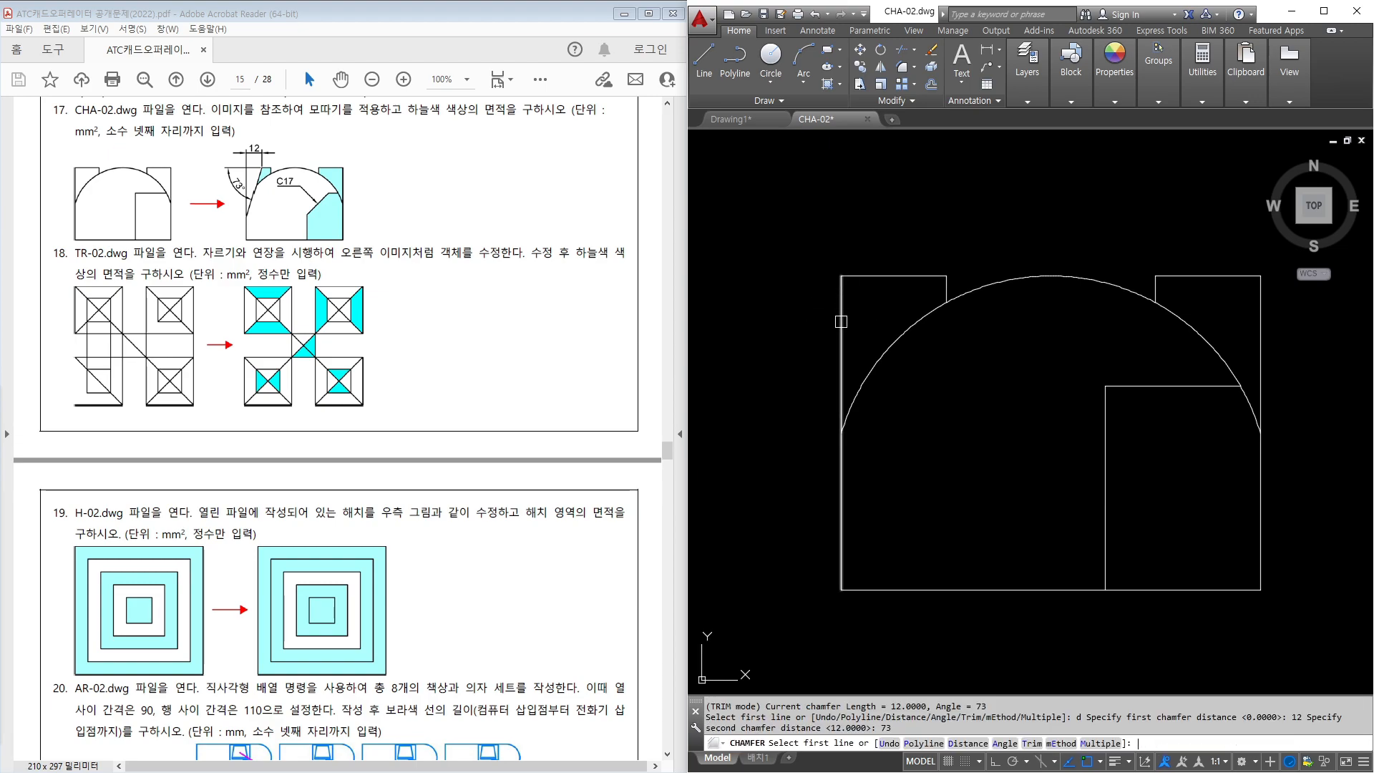
{"action": "left_click", "coordinate": [861, 276]}
{"action": "left_click", "coordinate": [842, 331]}
{"action": "key", "text": "Escape"}
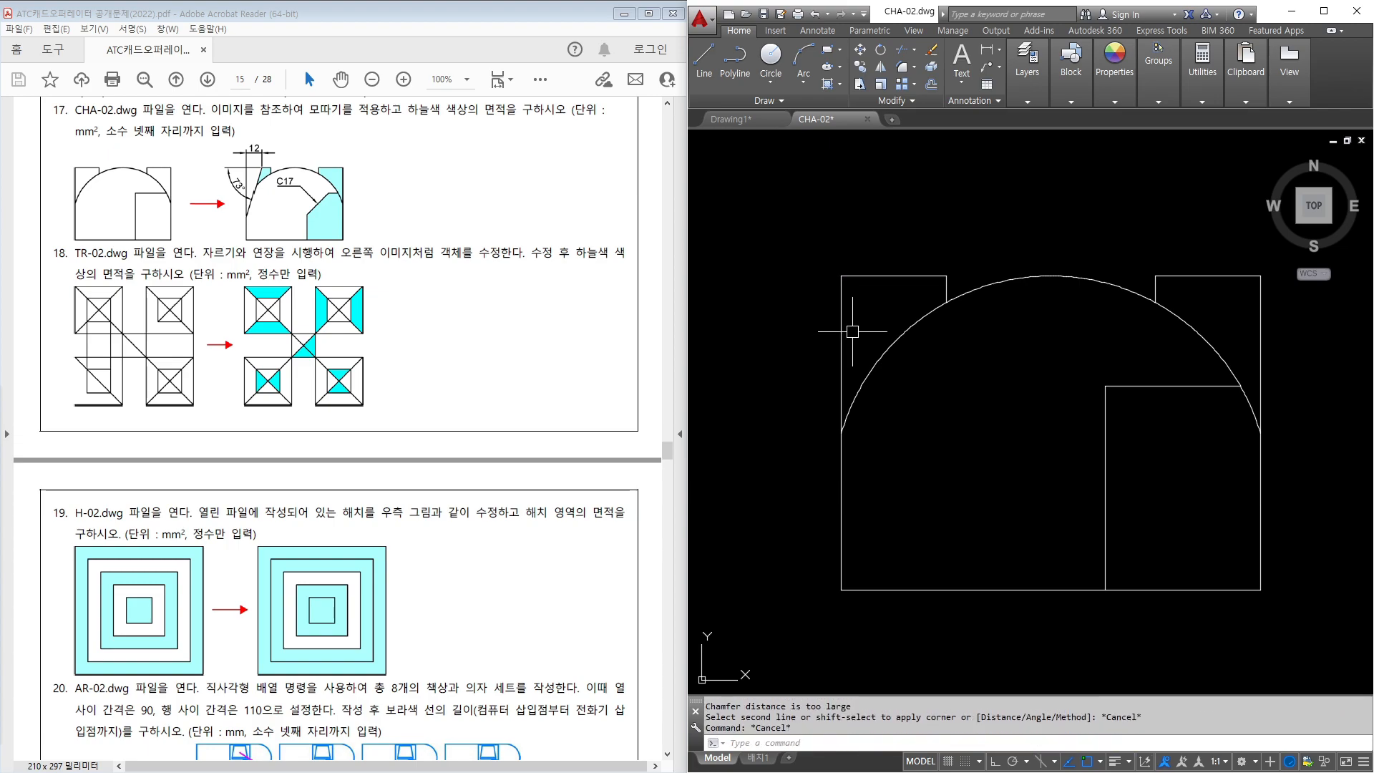
Chamfer the outline's upper-left corner using a 12 mm length along the top edge and a 73-degree angle.
{"action": "type", "text": "cha"}
{"action": "key", "text": "Return"}
{"action": "type", "text": "a"}
{"action": "key", "text": "Return"}
{"action": "type", "text": "12"}
{"action": "key", "text": "Return"}
{"action": "type", "text": "73"}
{"action": "key", "text": "Return"}
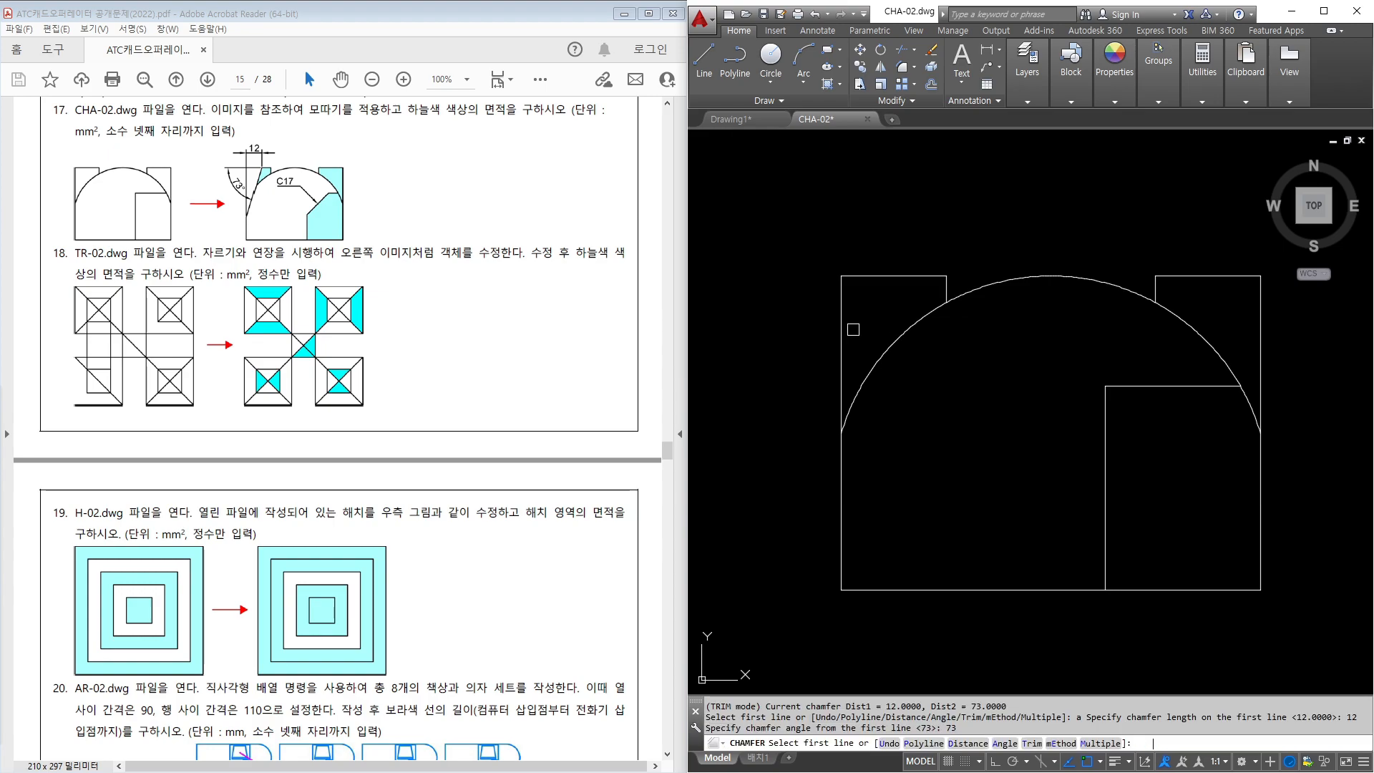
{"action": "left_click", "coordinate": [866, 277]}
{"action": "left_click", "coordinate": [843, 362]}
{"action": "key", "text": "Escape"}
Trim off the left end of the arc that extends beyond the new chamfer line.
{"action": "type", "text": "tr"}
{"action": "key", "text": "Return"}
{"action": "left_click", "coordinate": [856, 393]}
{"action": "key", "text": "Escape"}
Chamfer the upper-left corner of the inner rectangle with both distances set to 17.
{"action": "middle_click_drag", "start_coordinate": [995, 497], "coordinate": [966, 508]}
{"action": "type", "text": "cha"}
{"action": "key", "text": "Return"}
{"action": "type", "text": "d"}
{"action": "key", "text": "Return"}
{"action": "type", "text": "17"}
{"action": "key", "text": "Return"}
{"action": "type", "text": "17"}
{"action": "key", "text": "Return"}
{"action": "left_click", "coordinate": [1159, 398]}
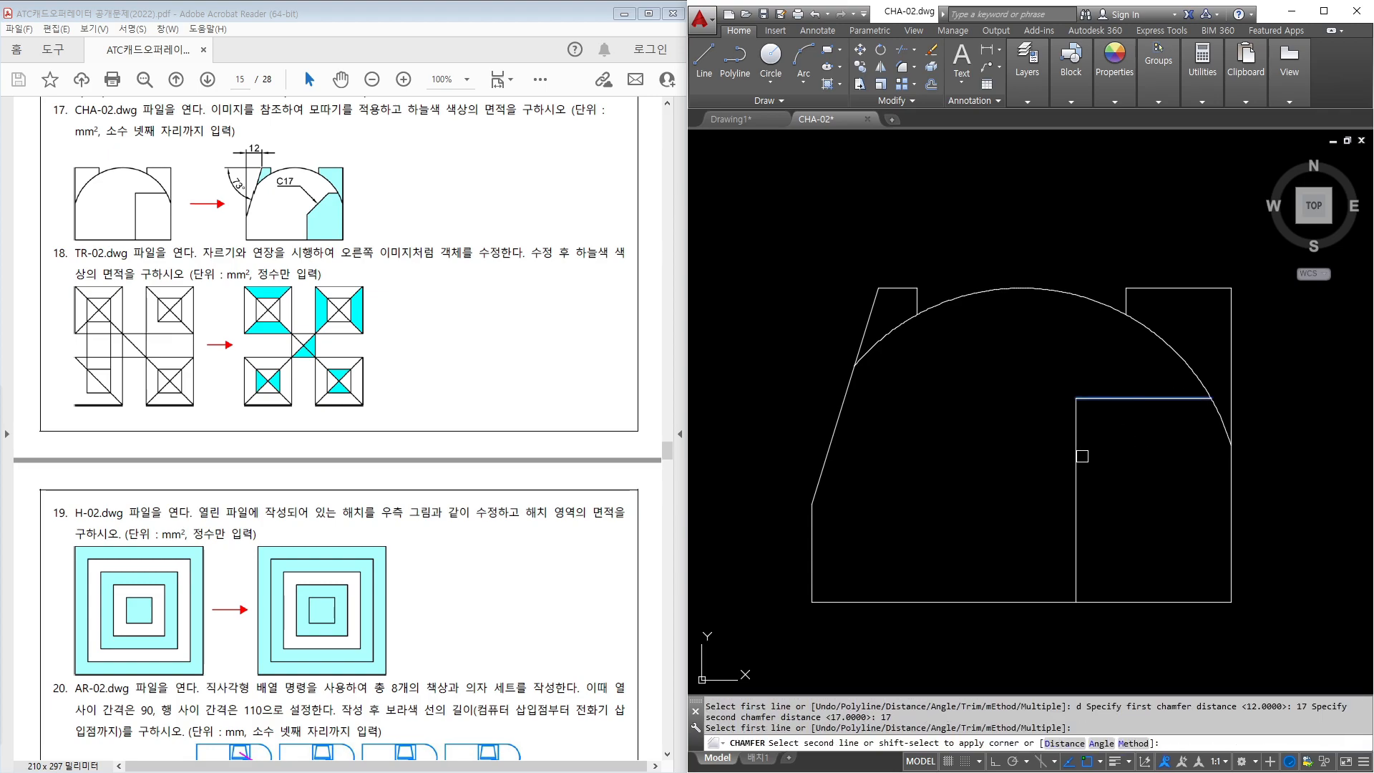
{"action": "left_click", "coordinate": [1075, 482]}
{"action": "key", "text": "Escape"}
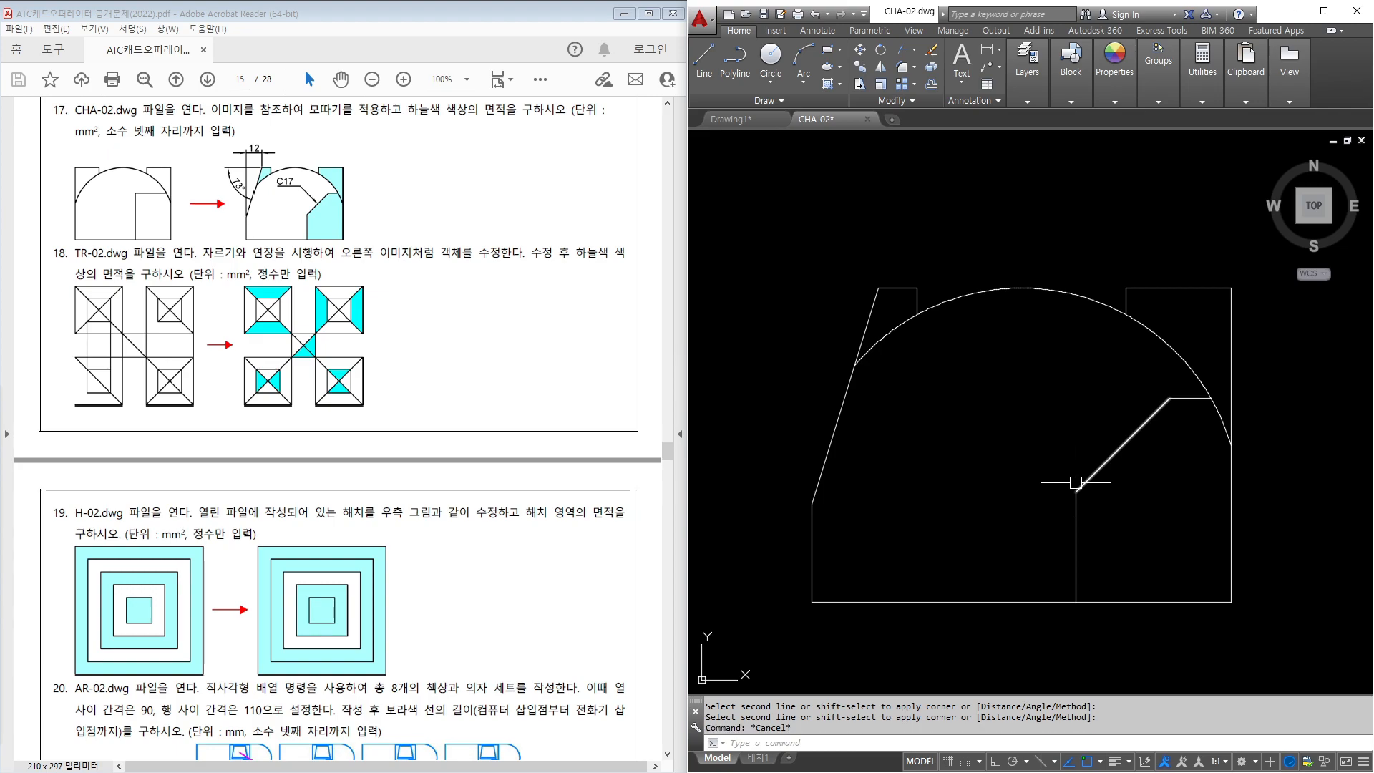
Hatch the two upper corner areas outside the arc and the chamfered inner area as one hatch.
{"action": "type", "text": "h"}
{"action": "key", "text": "Return"}
{"action": "left_click", "coordinate": [891, 315]}
{"action": "left_click", "coordinate": [1191, 315]}
{"action": "left_click", "coordinate": [1180, 472]}
{"action": "key", "text": "Return"}
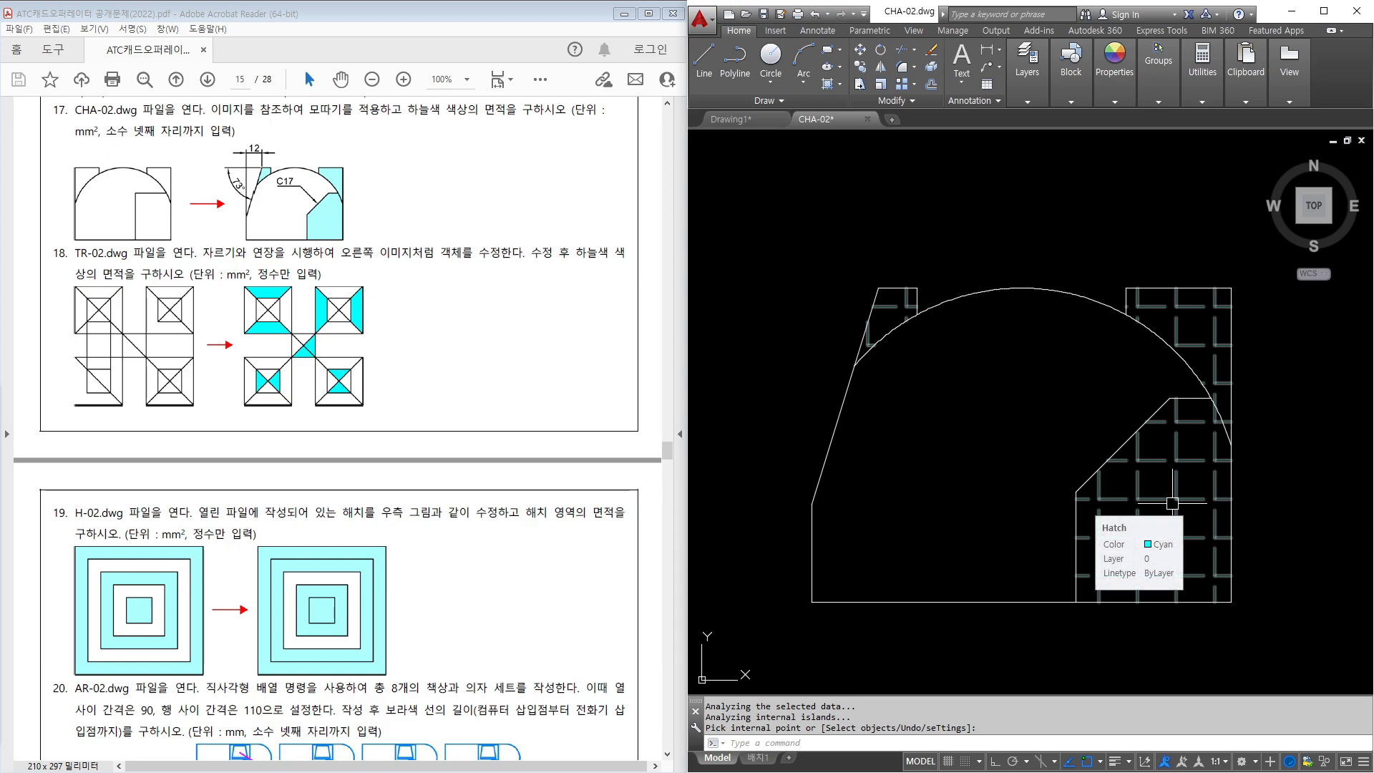
Inspect the properties of the CHA-02 hatch to read its area.
{"action": "left_click", "coordinate": [1172, 503]}
{"action": "right_click", "coordinate": [1174, 501]}
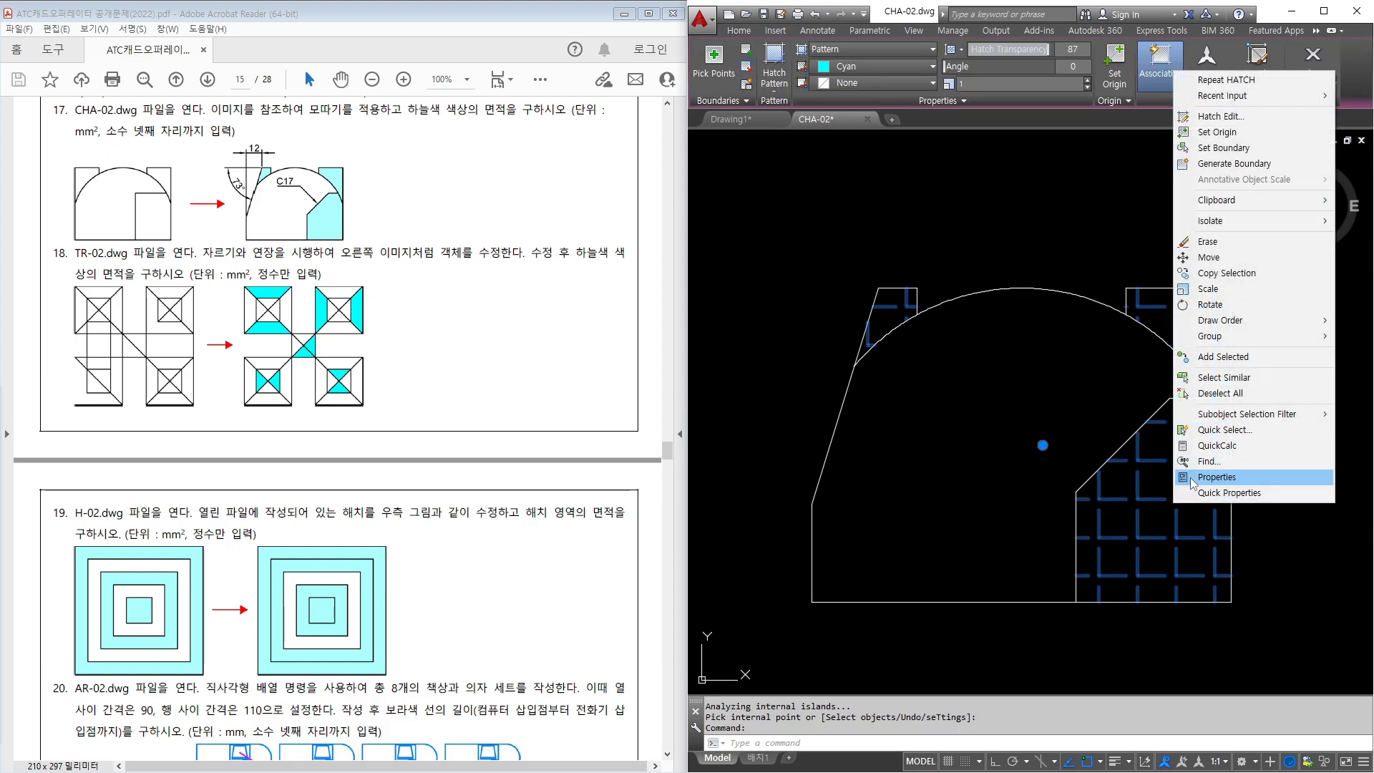
{"action": "left_click", "coordinate": [1192, 478]}
{"action": "scroll", "coordinate": [546, 495], "scroll_direction": "down", "scroll_amount": 1}
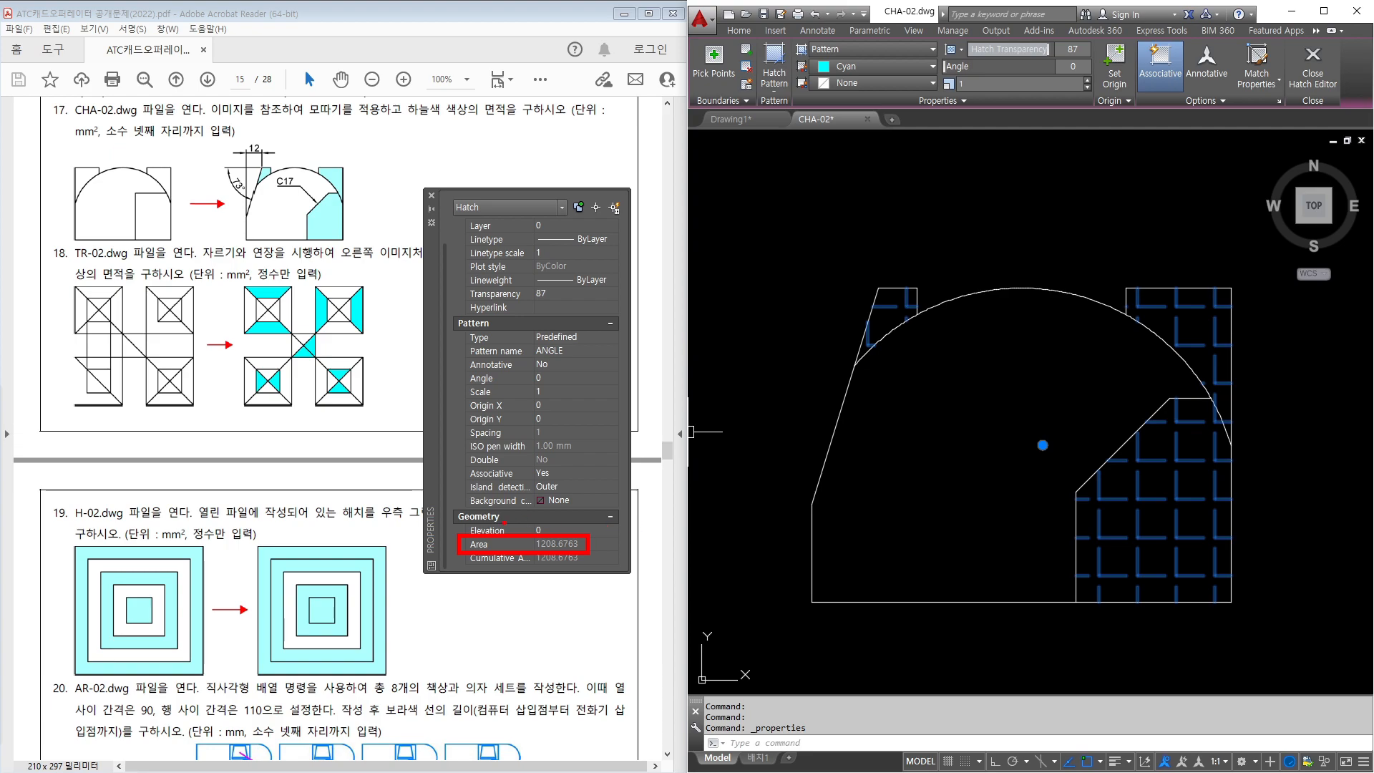
Dismiss the hatch properties and close the CHA-02 drawing without saving changes.
{"action": "left_click", "coordinate": [432, 195]}
{"action": "left_click", "coordinate": [804, 215]}
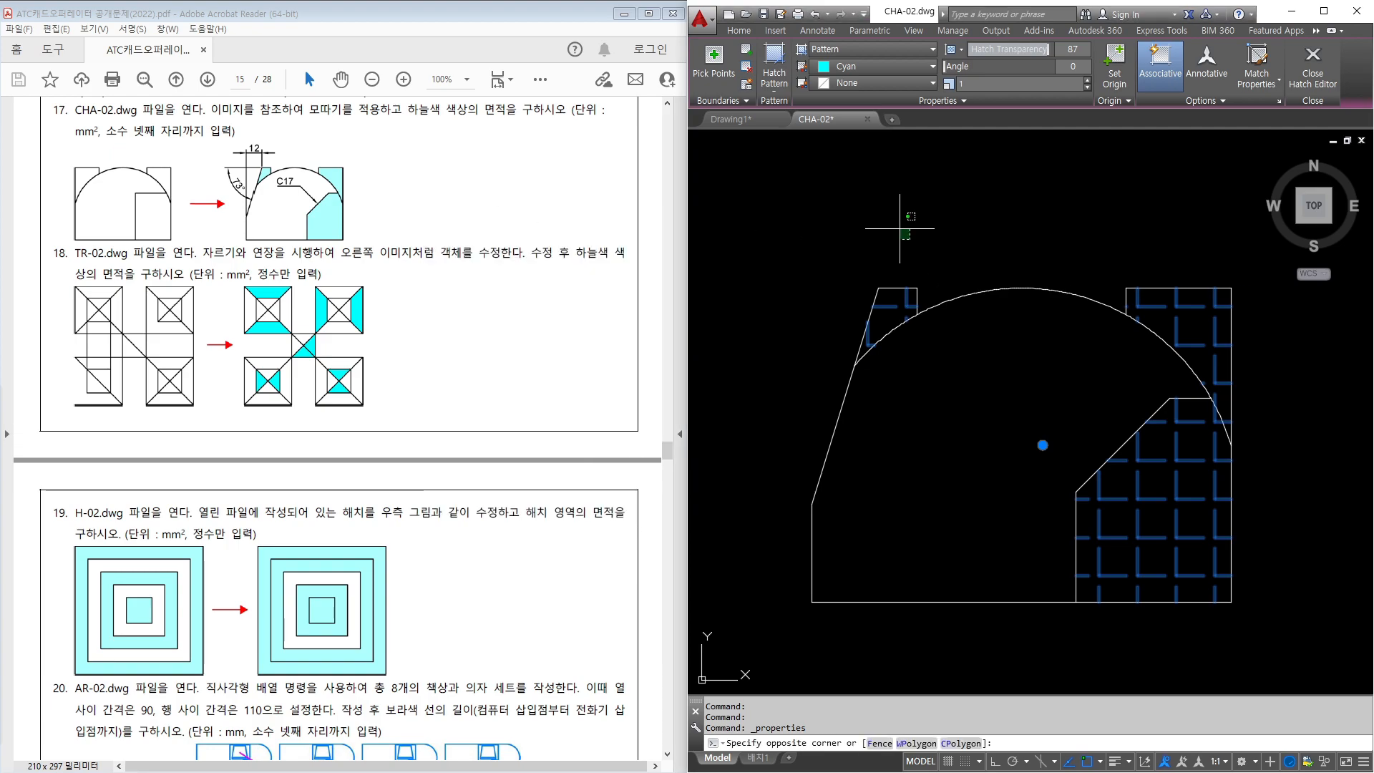
{"action": "key", "text": "Escape"}
{"action": "key", "text": "Escape"}
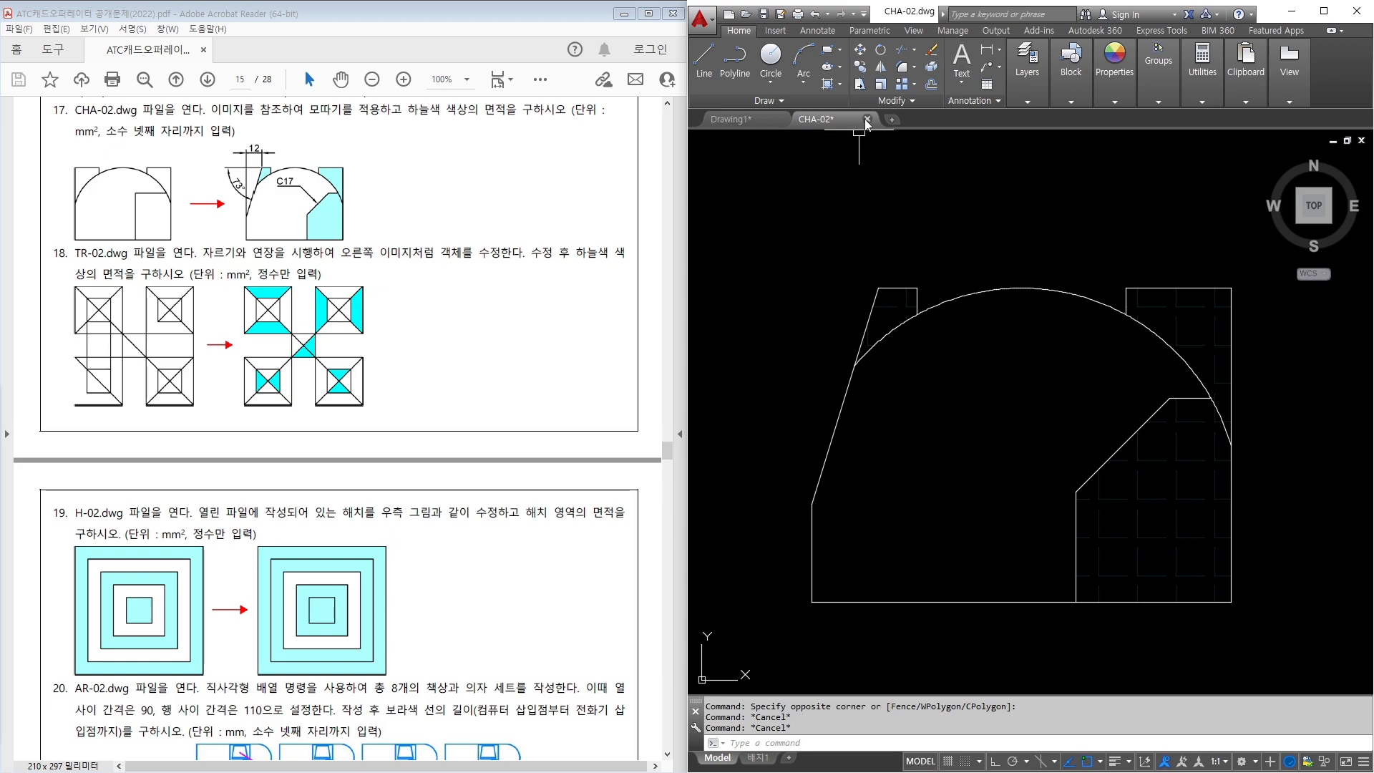
{"action": "left_click", "coordinate": [868, 118]}
{"action": "key", "text": "n"}
Go to problem 18 in the PDF and open the TR-02 drawing.
{"action": "scroll", "coordinate": [504, 333], "scroll_direction": "down", "scroll_amount": 5}
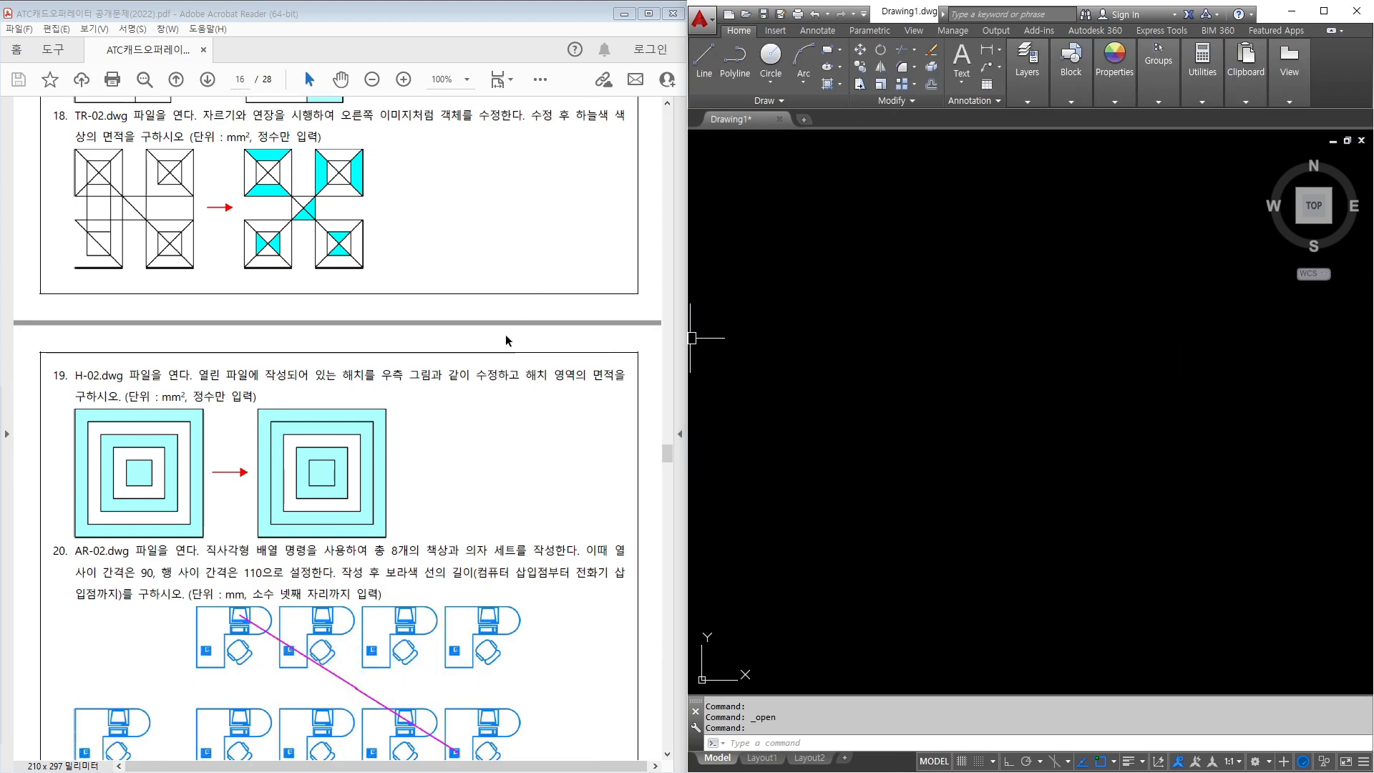
{"action": "scroll", "coordinate": [500, 322], "scroll_direction": "up", "scroll_amount": 1}
{"action": "key", "text": "ctrl+o"}
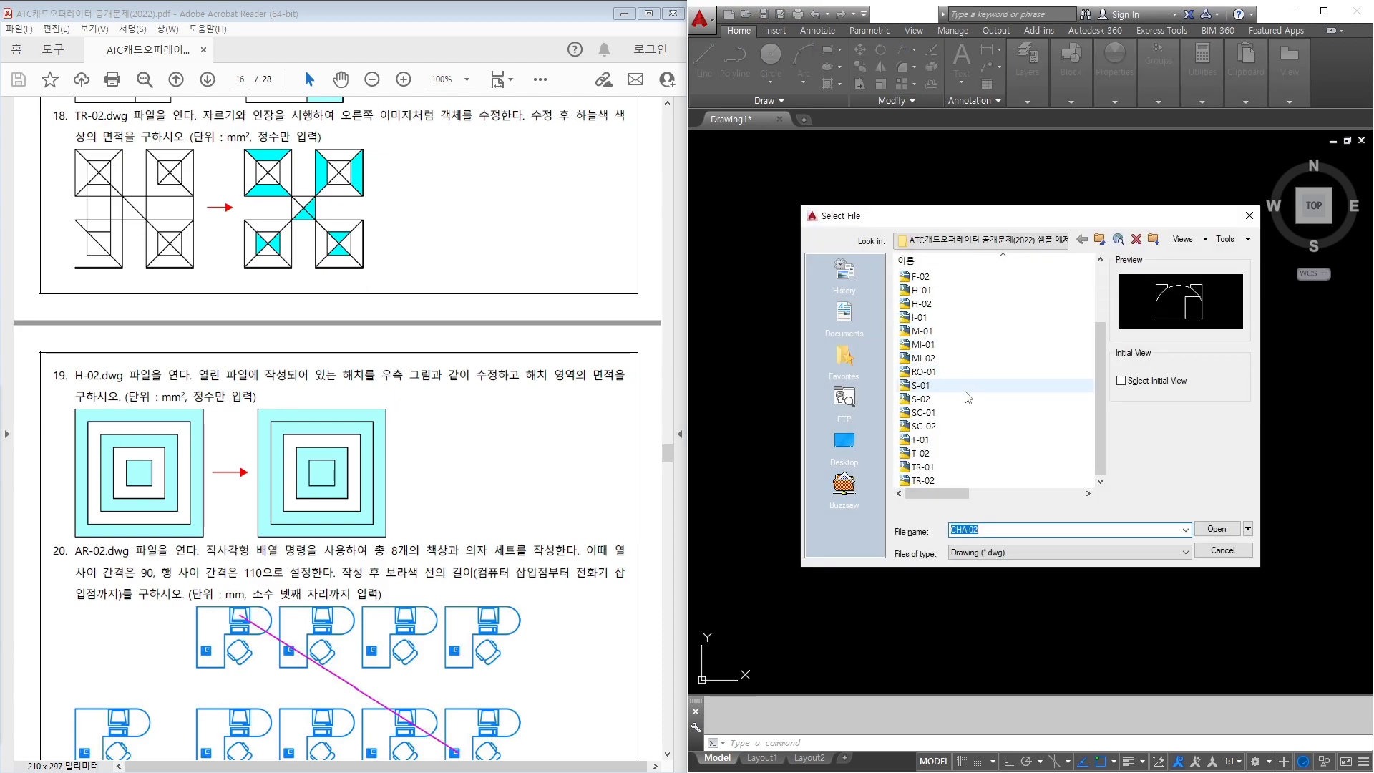
{"action": "double_click", "coordinate": [922, 481]}
{"action": "scroll", "coordinate": [833, 437], "scroll_direction": "up", "scroll_amount": 2}
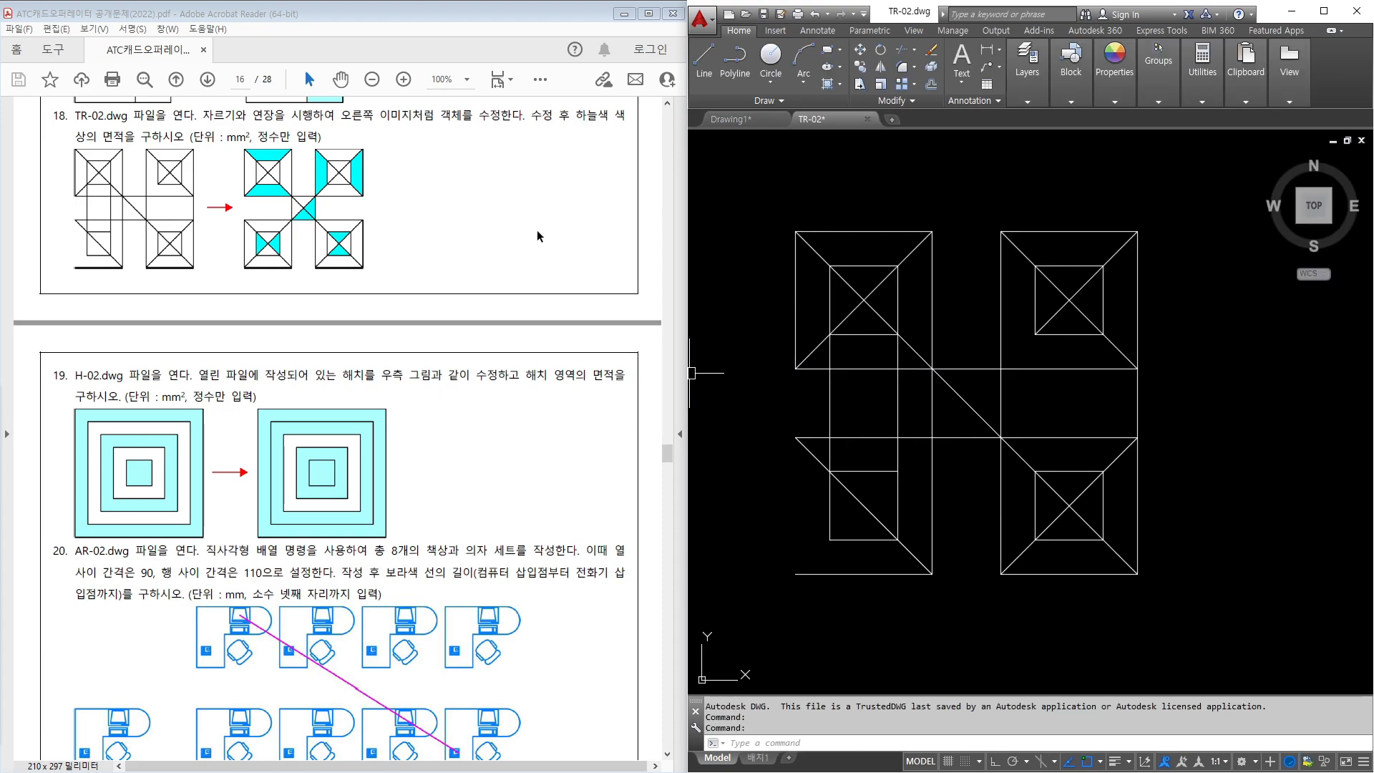
{"action": "left_click_drag", "start_coordinate": [372, 127], "coordinate": [380, 128]}
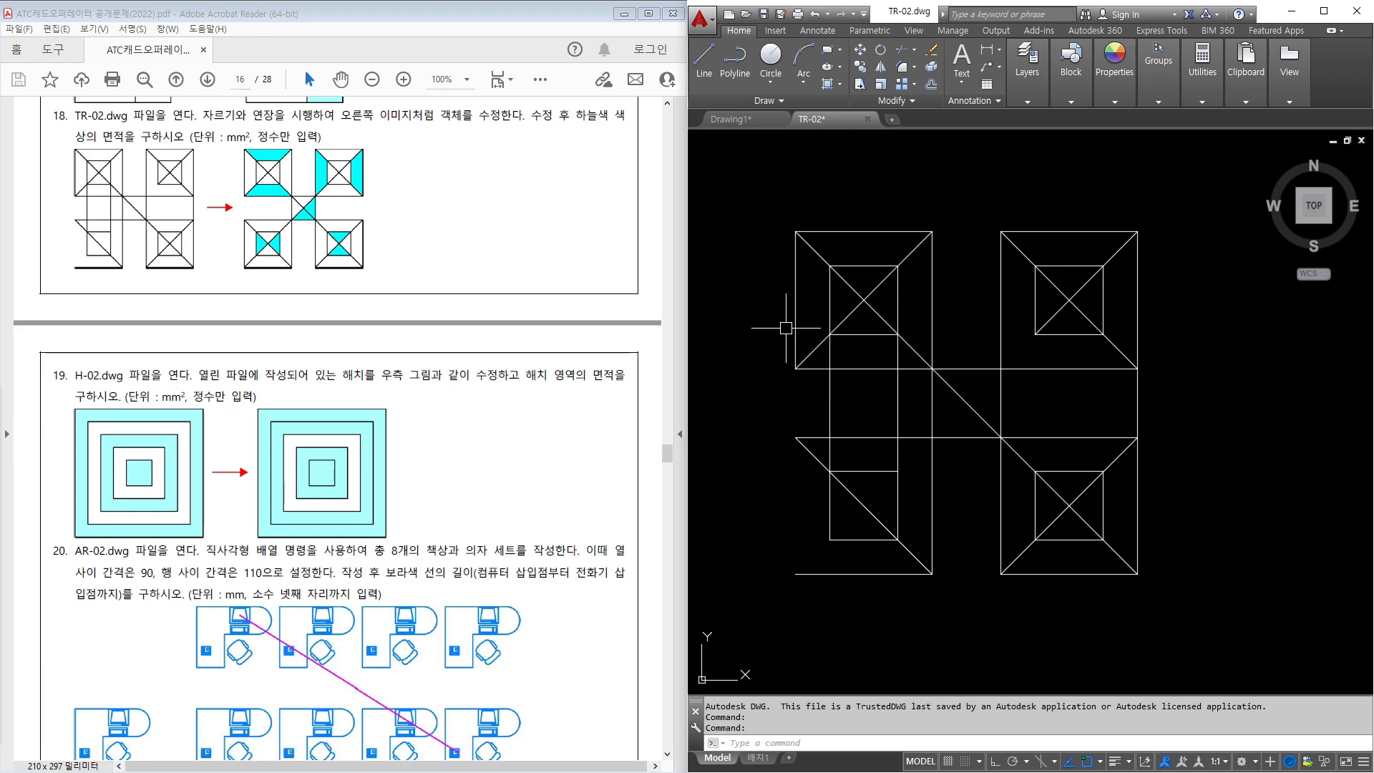
Draw the missing vertical line along the left side of the lower-left square.
{"action": "left_click", "coordinate": [823, 596]}
{"action": "left_click", "coordinate": [824, 590]}
{"action": "type", "text": "l"}
{"action": "key", "text": "Return"}
{"action": "left_click", "coordinate": [795, 574]}
{"action": "key", "text": "Escape"}
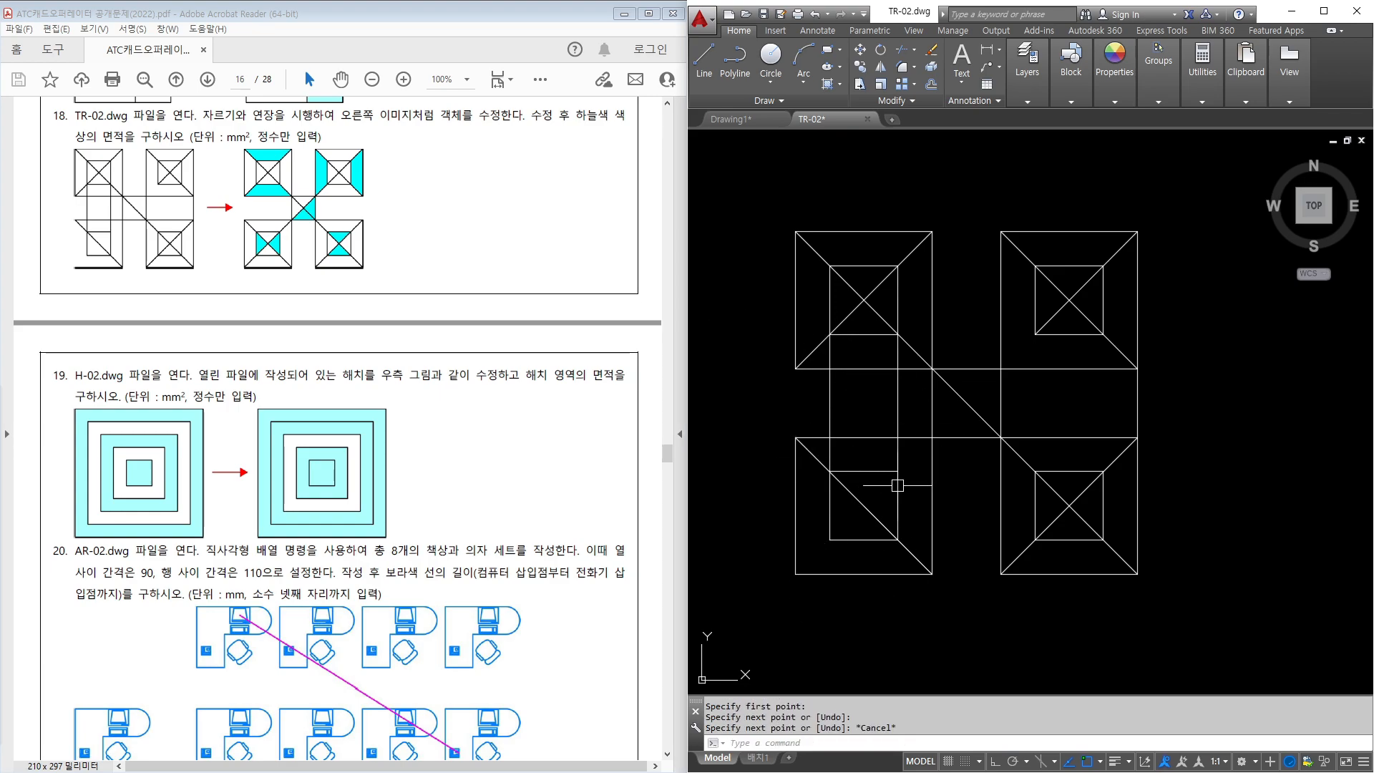
Extend the upper-right square's diagonal down to the bottom edge of the lower-left square, using that edge as the boundary.
{"action": "key", "text": "Return"}
{"action": "key", "text": "Escape"}
{"action": "type", "text": "tr"}
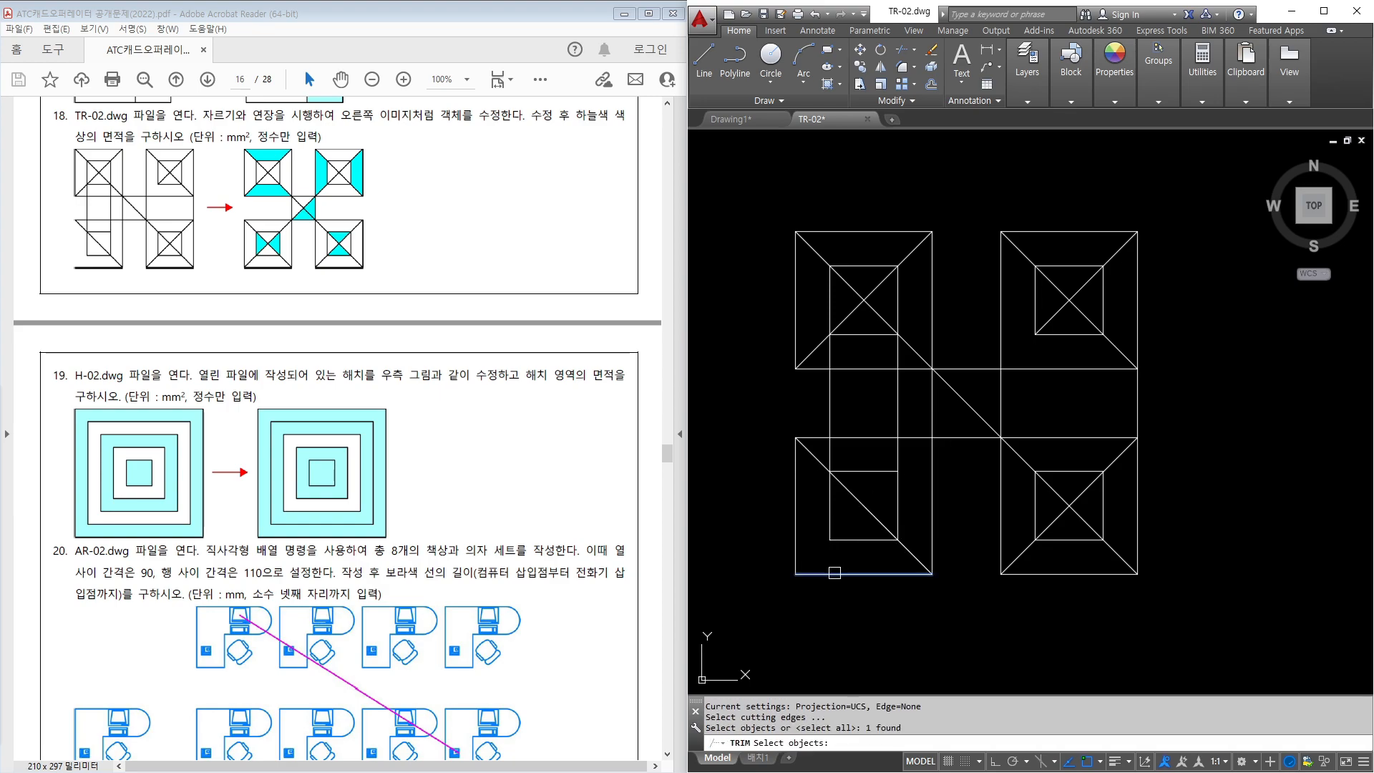
{"action": "key", "text": "Return"}
{"action": "key", "text": "Return"}
{"action": "left_click", "coordinate": [1049, 320]}
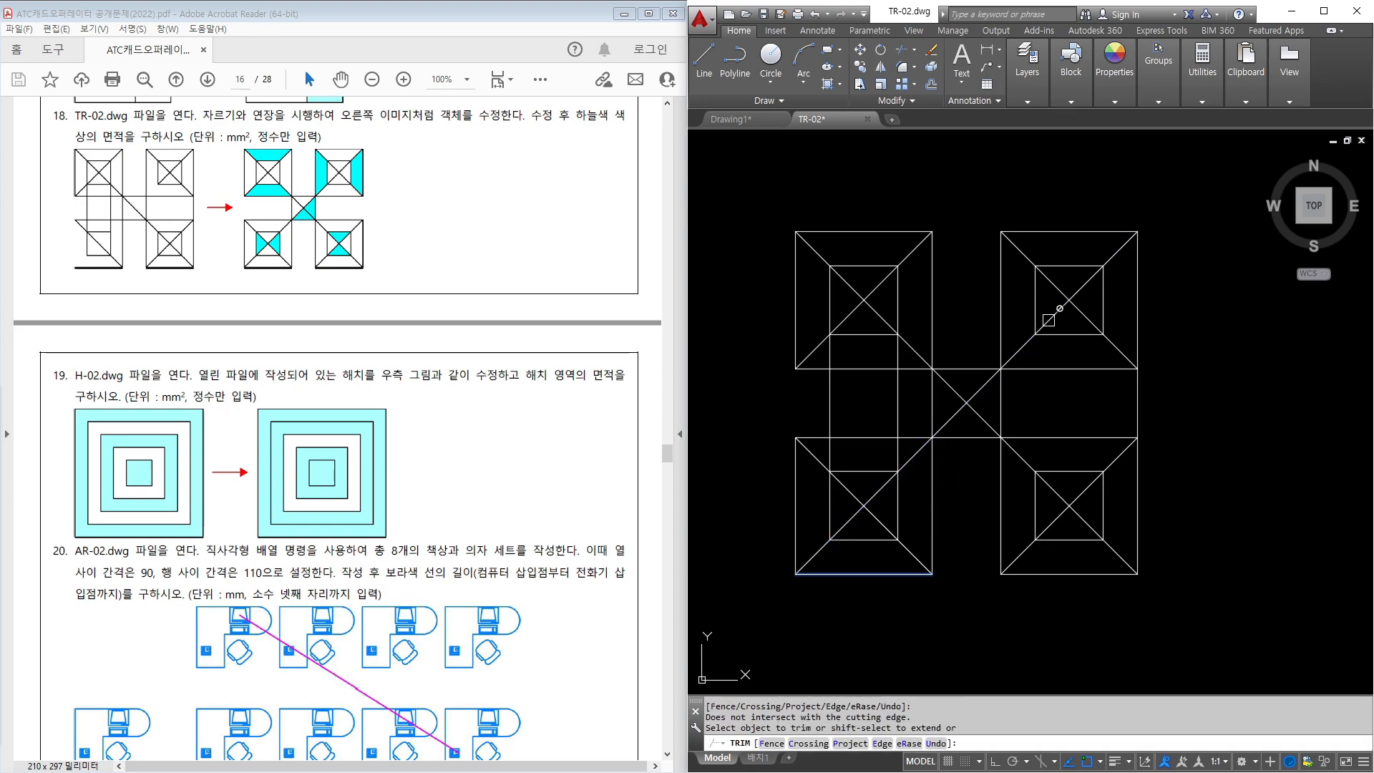
{"action": "key", "text": "Escape"}
Trim away the two vertical lines joining the inner squares of the upper-left and lower-left squares.
{"action": "key", "text": "Return"}
{"action": "key", "text": "Return"}
{"action": "left_click", "coordinate": [911, 398]}
{"action": "left_click", "coordinate": [787, 400]}
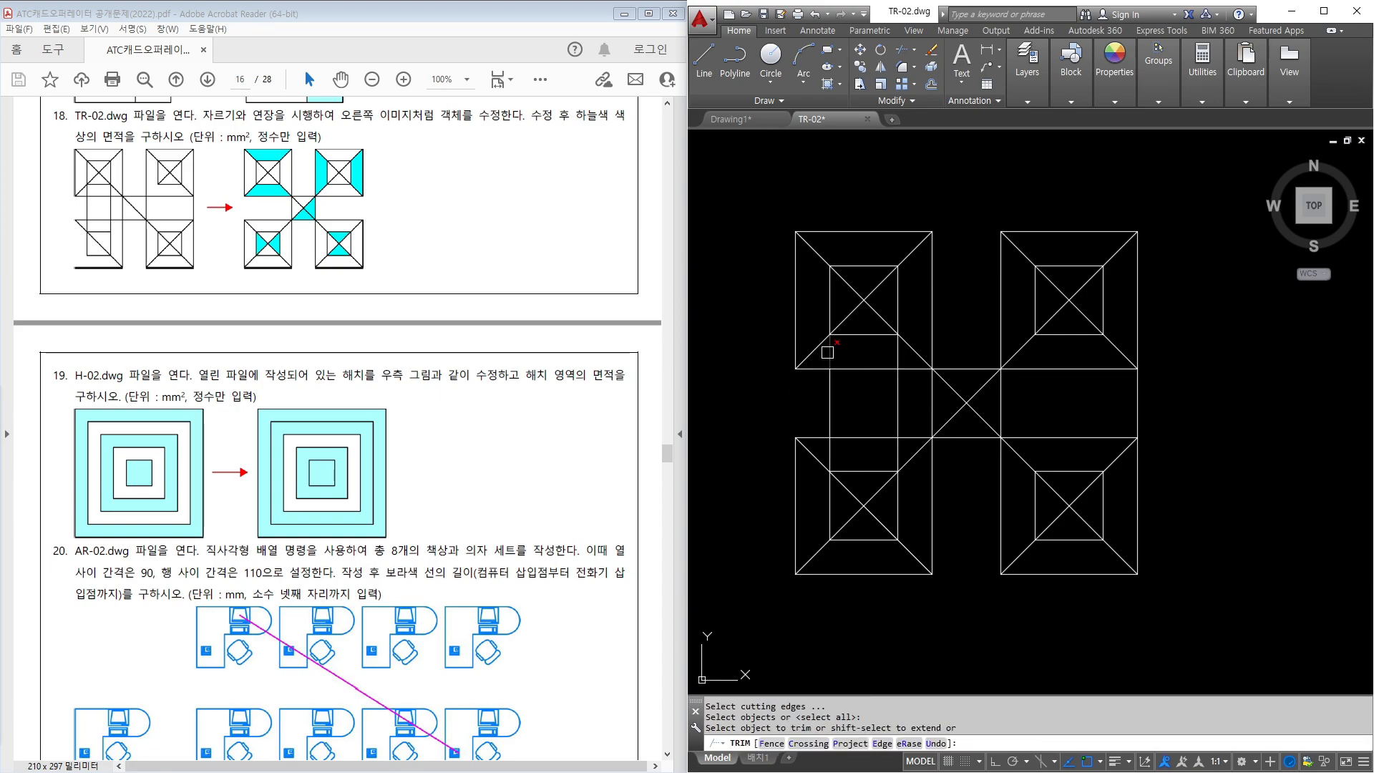
{"action": "left_click", "coordinate": [911, 395]}
{"action": "left_click", "coordinate": [760, 400]}
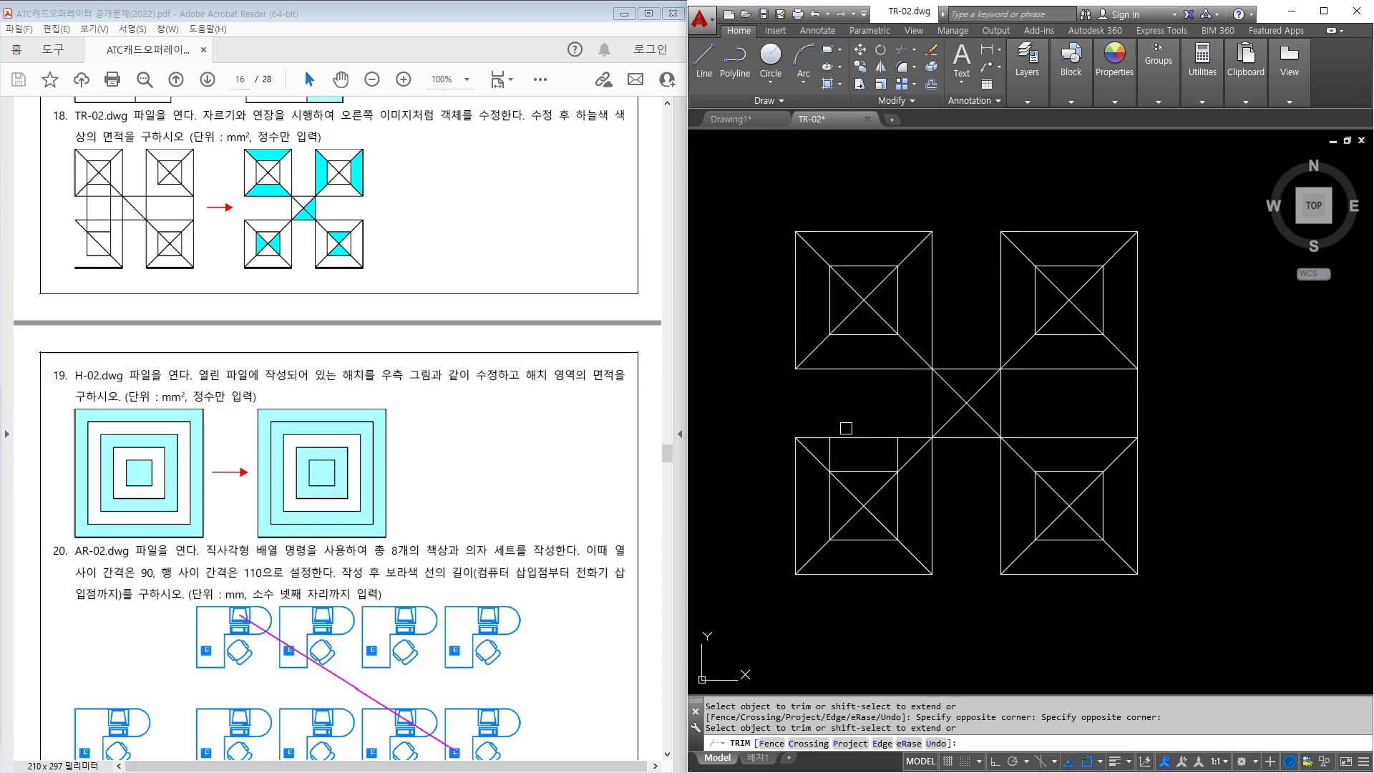
{"action": "key", "text": "Return"}
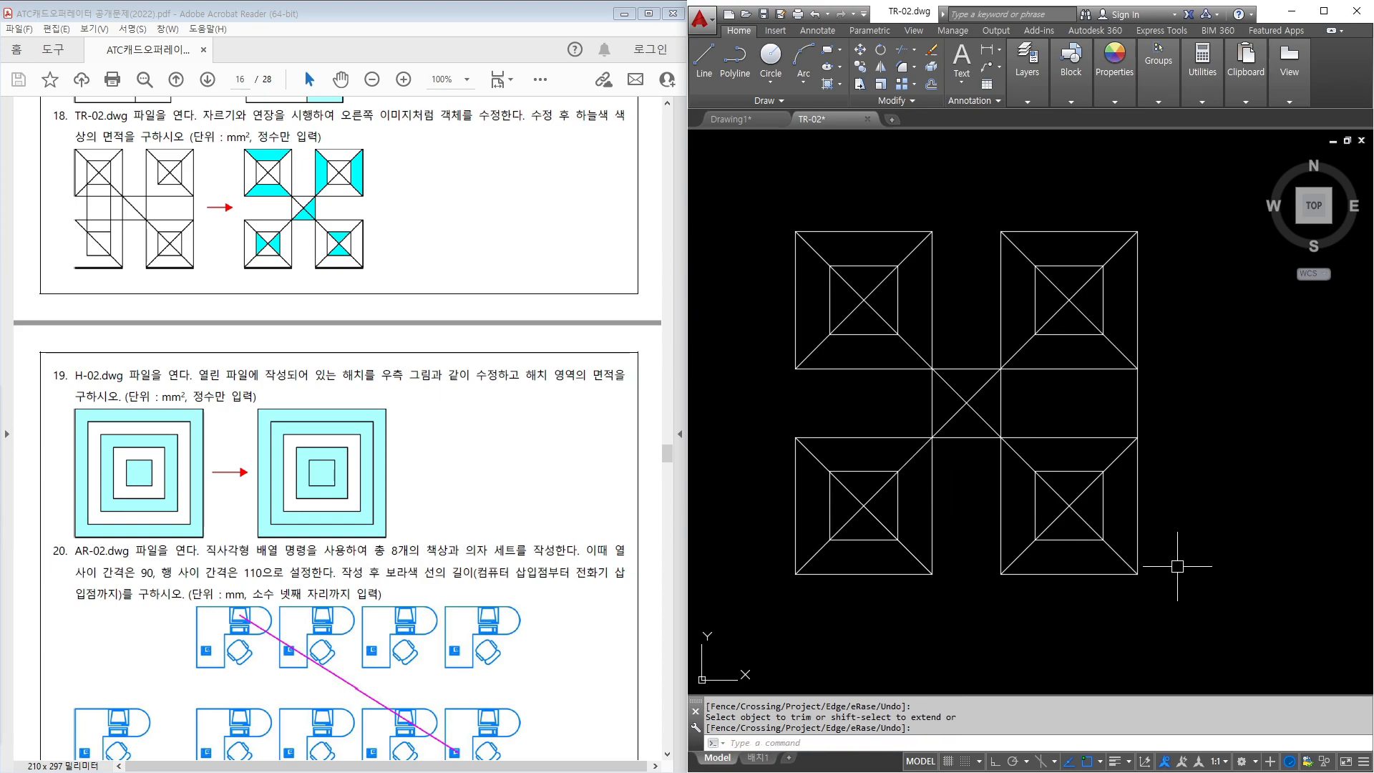
Hatch the trapezoids, centre triangle and inner-square triangles that problem 18 shades cyan, all as one hatch.
{"action": "type", "text": "h"}
{"action": "key", "text": "Return"}
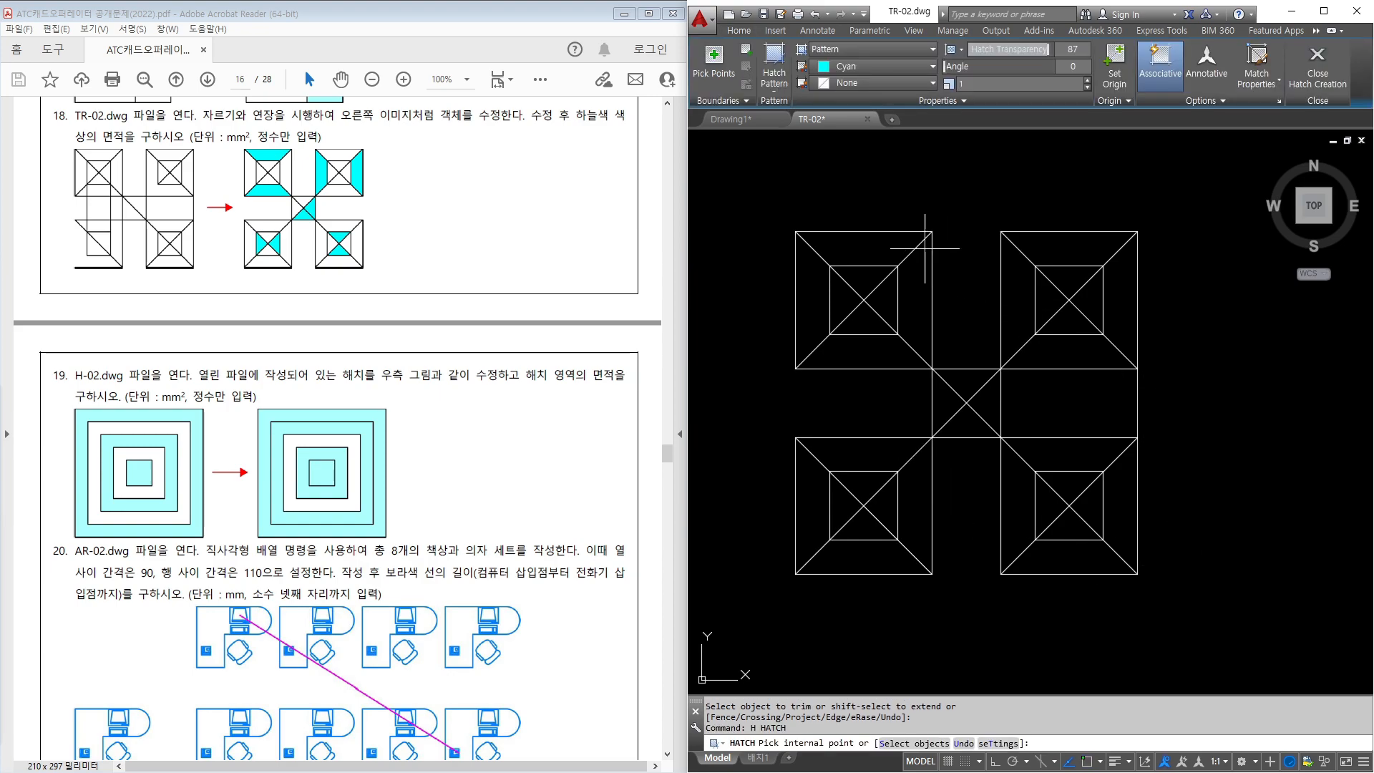
{"action": "left_click", "coordinate": [858, 347]}
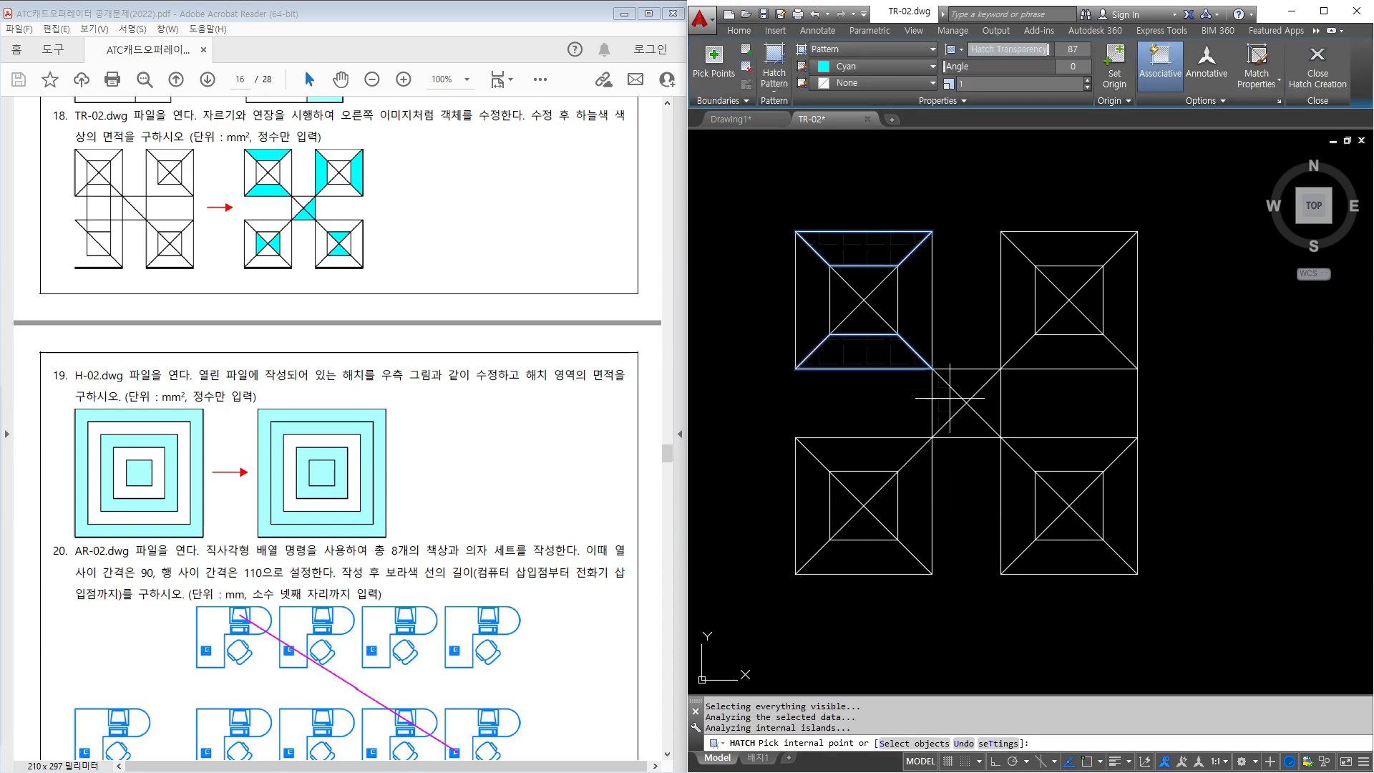
{"action": "left_click", "coordinate": [987, 405]}
{"action": "left_click", "coordinate": [1014, 323]}
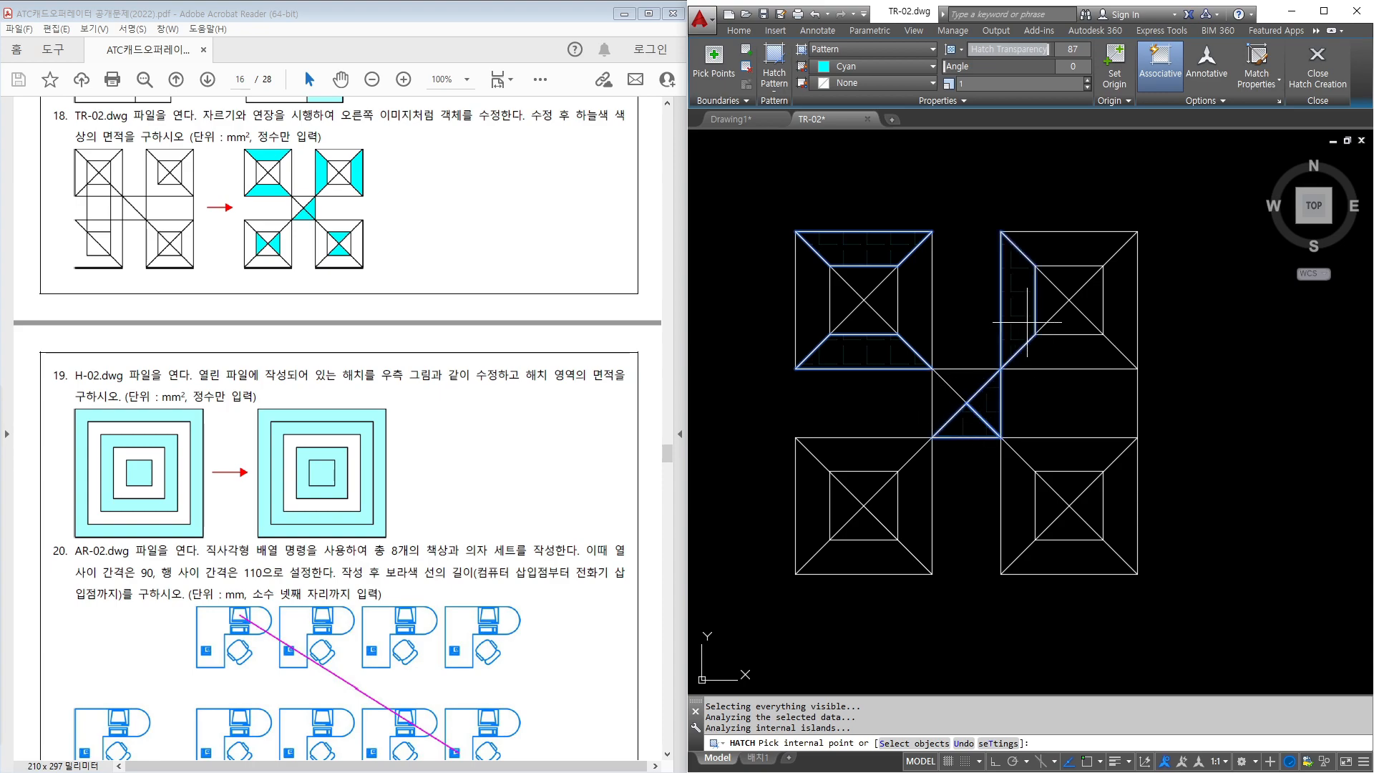
{"action": "left_click", "coordinate": [1115, 318]}
{"action": "left_click", "coordinate": [1091, 505]}
{"action": "left_click", "coordinate": [1049, 505]}
{"action": "key", "text": "Return"}
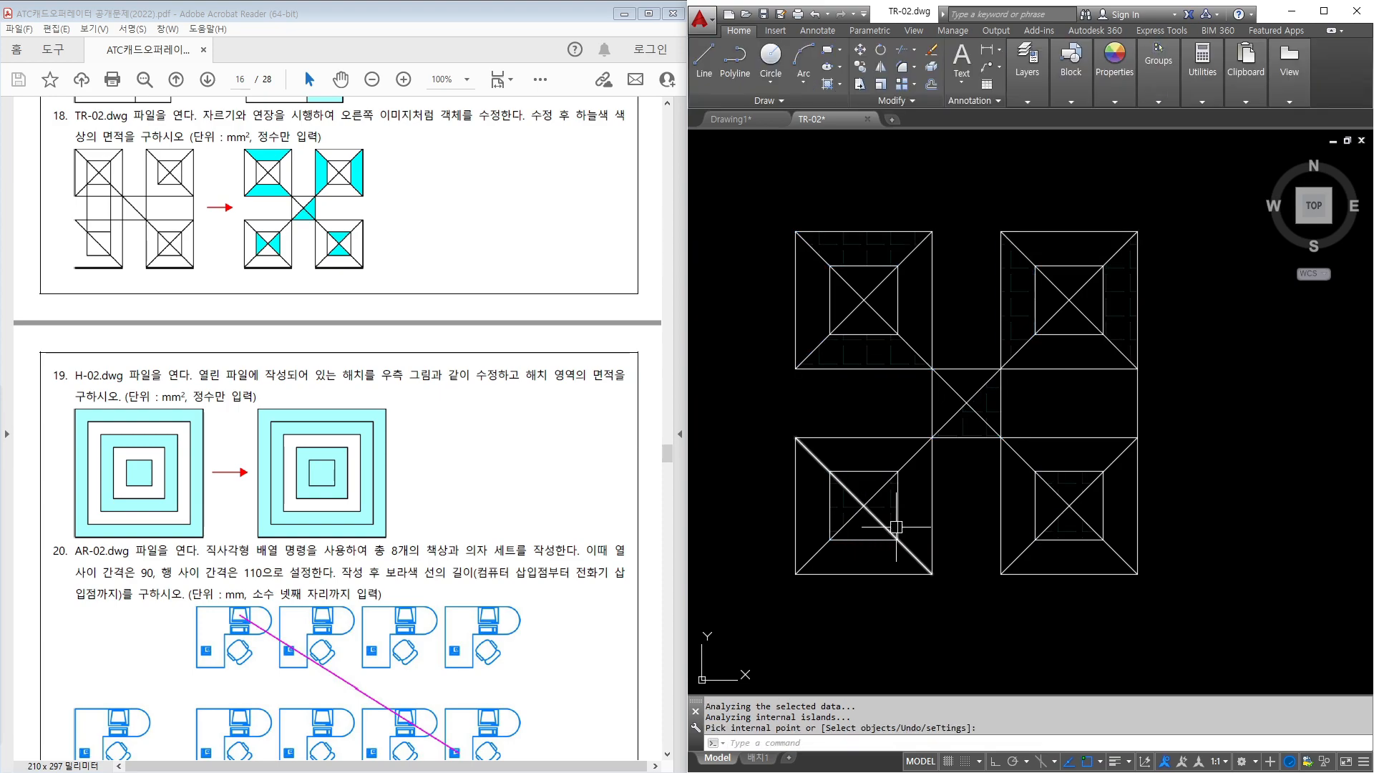
Inspect the properties of the TR-02 hatch to read its area.
{"action": "left_click", "coordinate": [889, 512]}
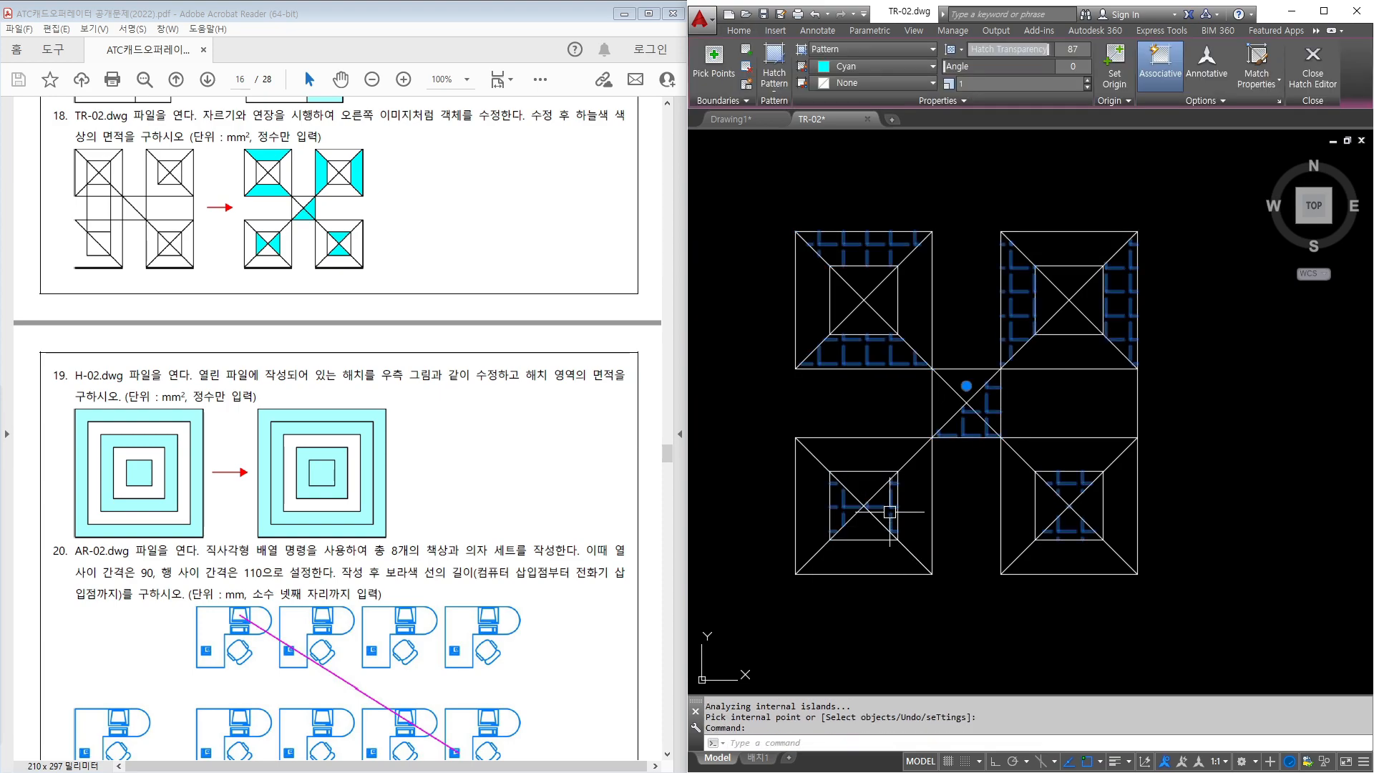
{"action": "right_click", "coordinate": [890, 511]}
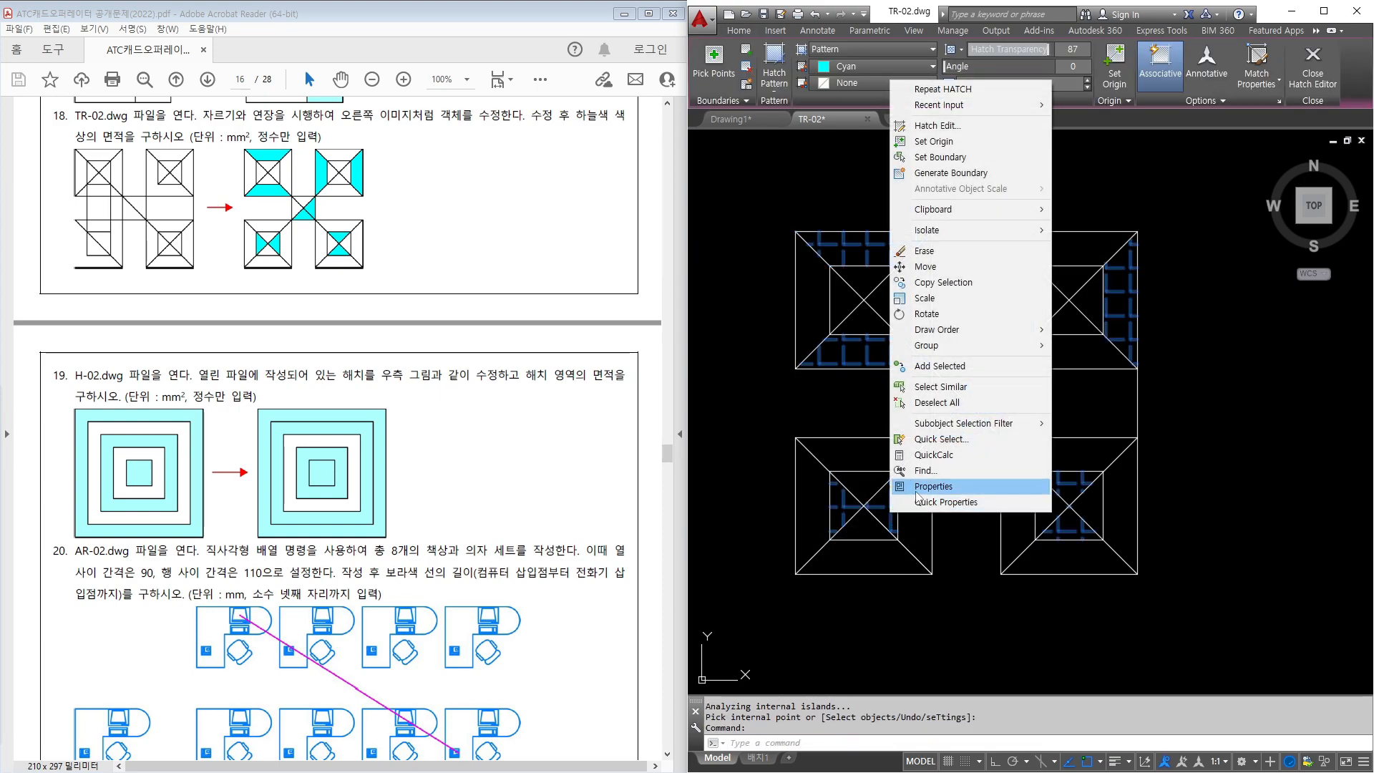
{"action": "left_click", "coordinate": [923, 487]}
{"action": "scroll", "coordinate": [557, 519], "scroll_direction": "down", "scroll_amount": 1}
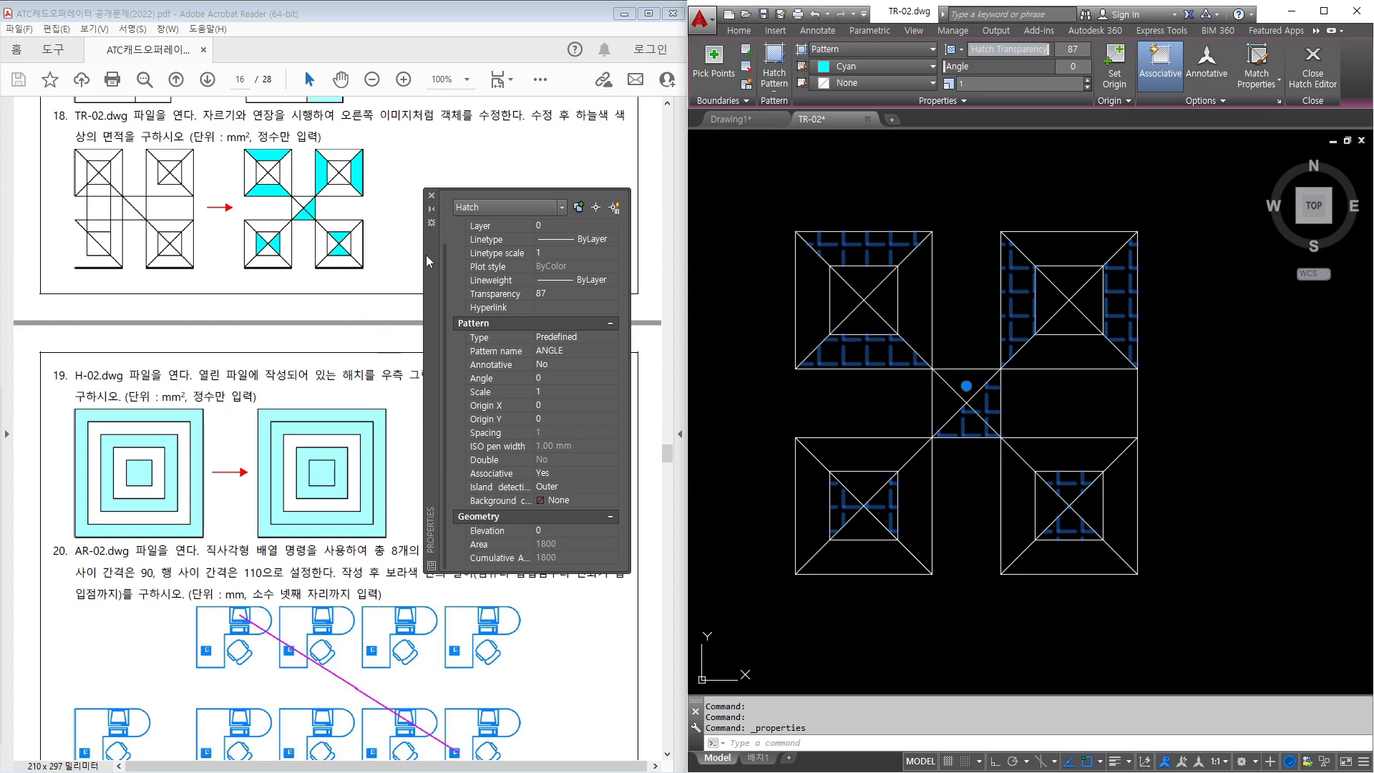
Dismiss the hatch properties, bring up problem 19 in the PDF and close the TR-02 drawing without saving.
{"action": "left_click", "coordinate": [431, 195]}
{"action": "scroll", "coordinate": [501, 357], "scroll_direction": "down", "scroll_amount": 6}
{"action": "left_click", "coordinate": [770, 336]}
{"action": "key", "text": "Escape"}
{"action": "left_click", "coordinate": [867, 118]}
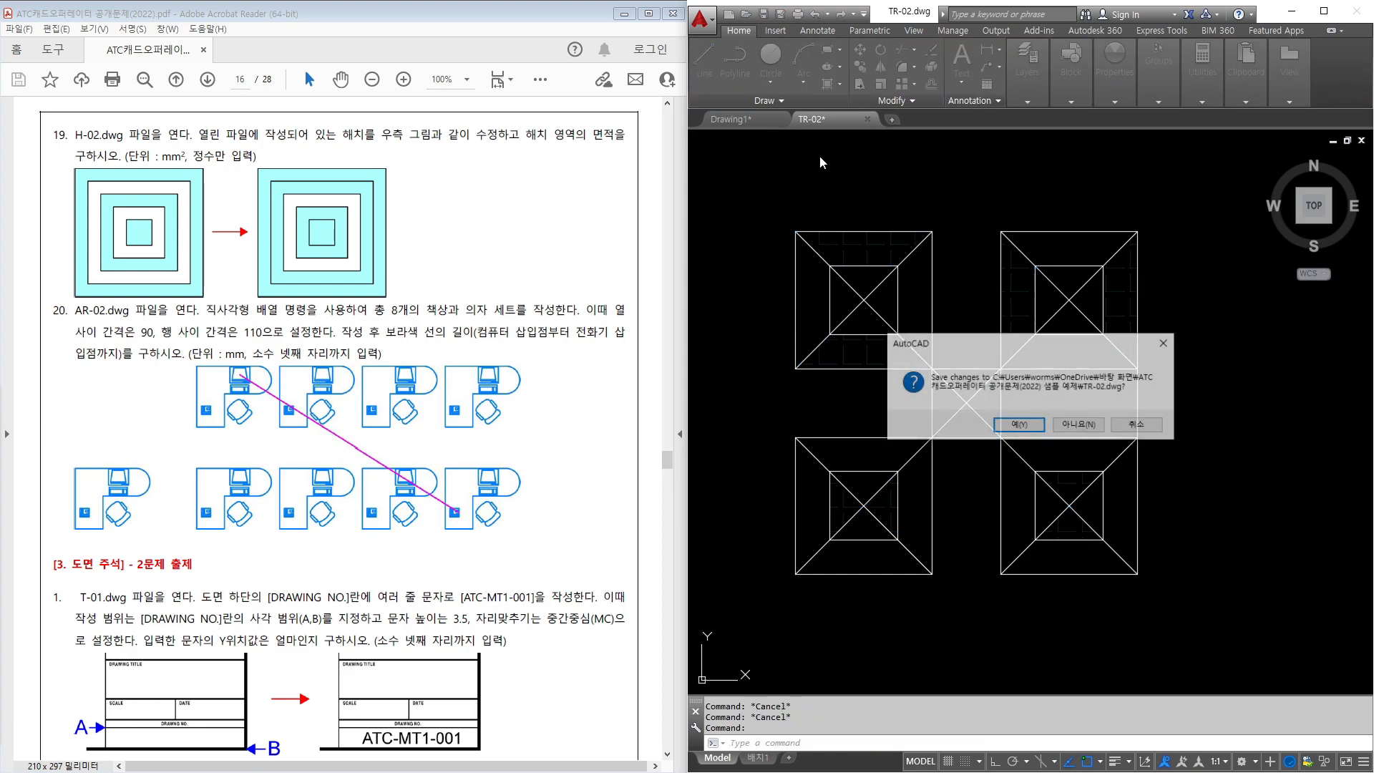
{"action": "key", "text": "n"}
Open the H-02 drawing from the sample folder for problem 19.
{"action": "key", "text": "ctrl+o"}
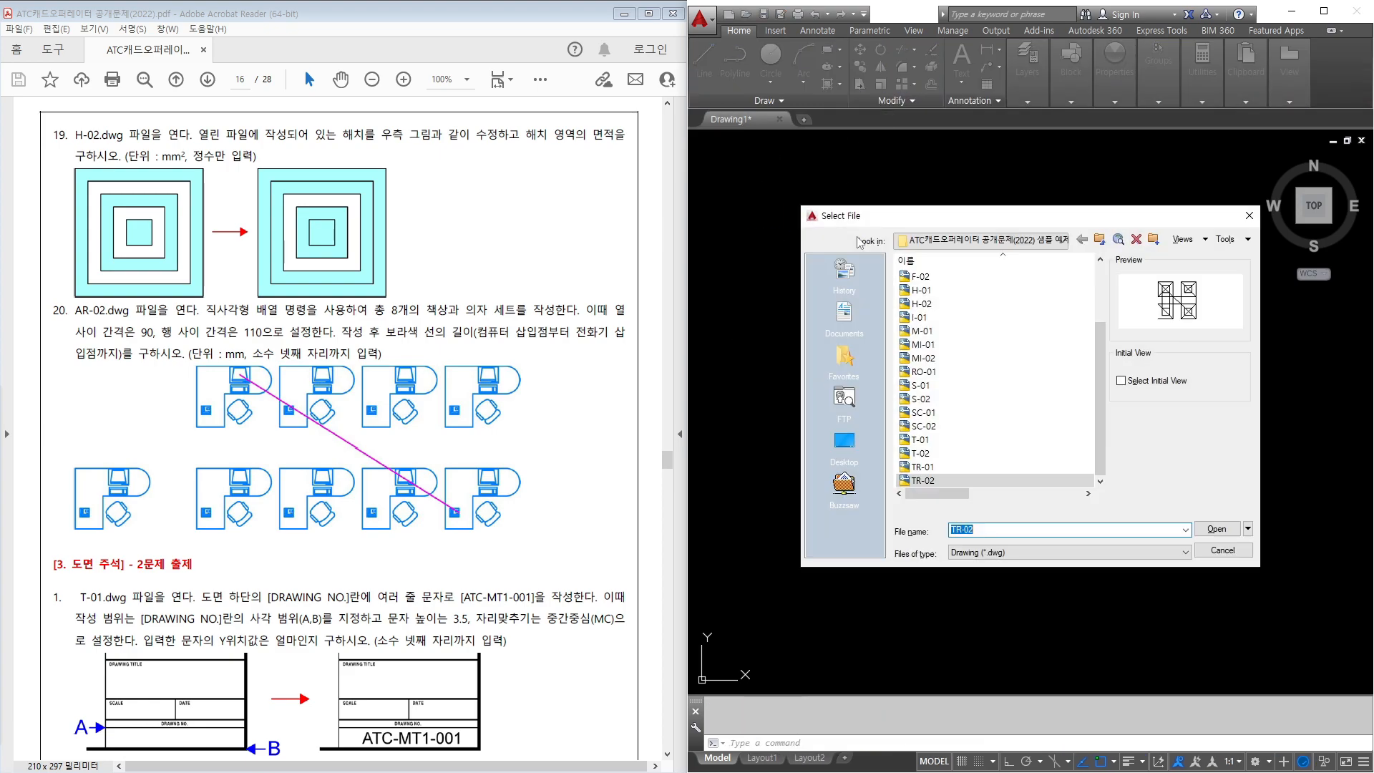
{"action": "scroll", "coordinate": [929, 390], "scroll_direction": "up", "scroll_amount": 2}
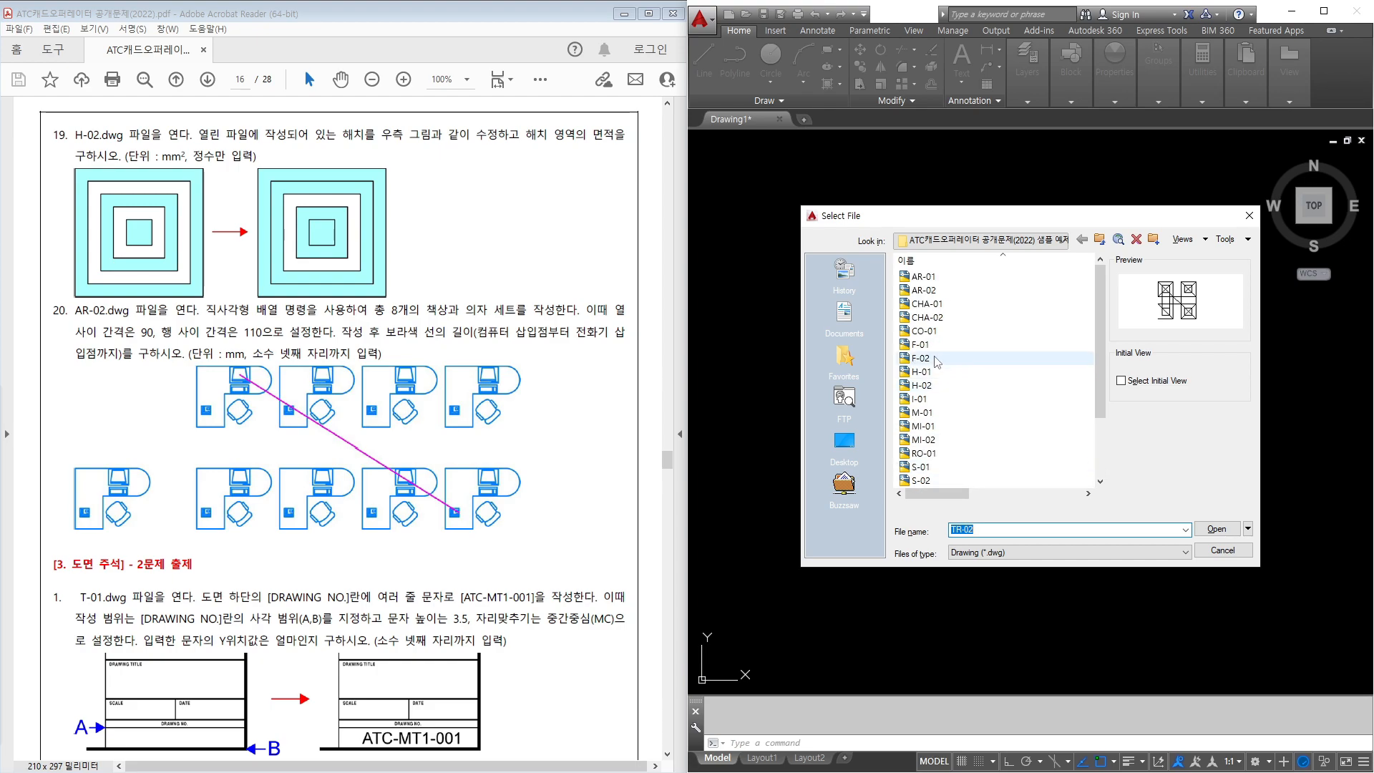
{"action": "double_click", "coordinate": [923, 385]}
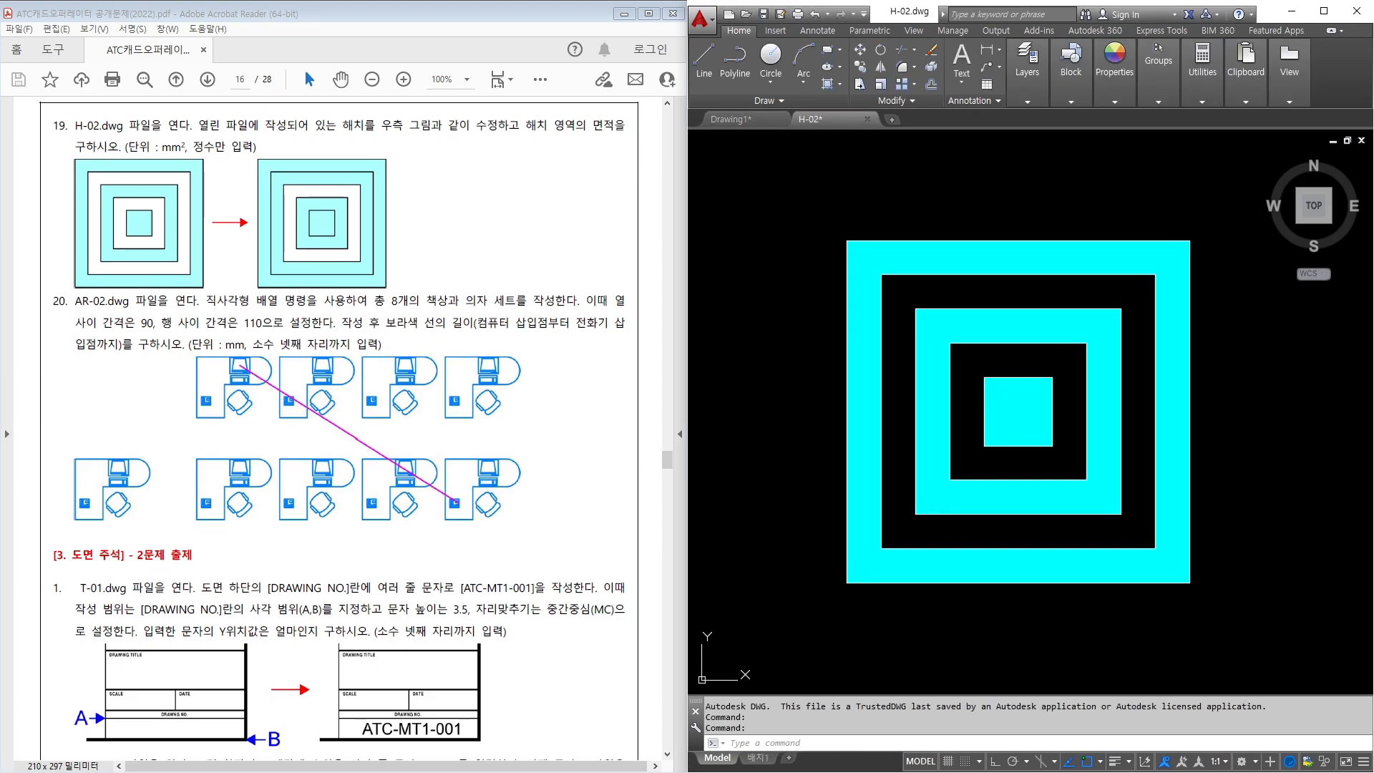
Erase the solid cyan hatch from the nested squares.
{"action": "left_click", "coordinate": [1002, 333]}
{"action": "middle_click_drag", "start_coordinate": [1067, 347], "coordinate": [1051, 322]}
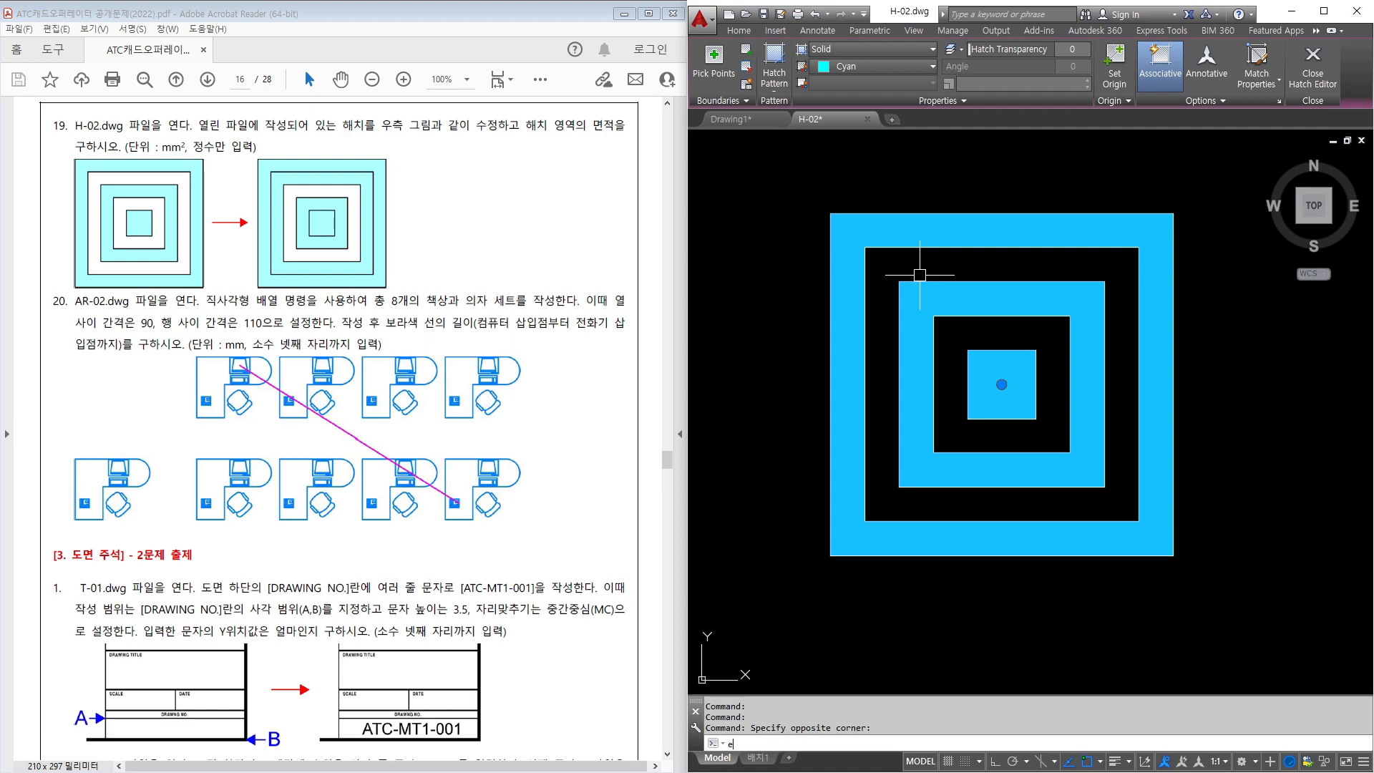
{"action": "key", "text": "Return"}
Erase the second-outermost square and the innermost square.
{"action": "left_click", "coordinate": [865, 272]}
{"action": "left_click", "coordinate": [938, 344]}
{"action": "left_click", "coordinate": [1116, 504]}
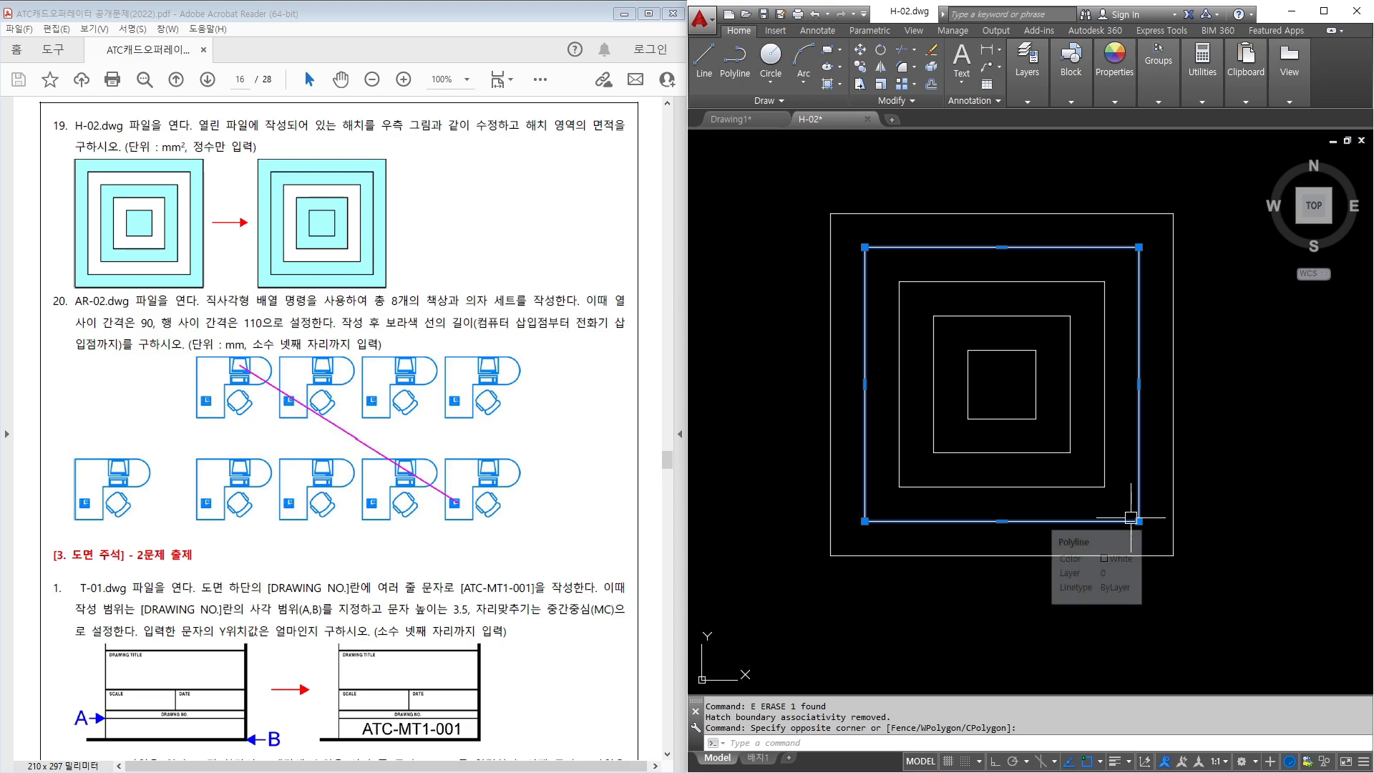
{"action": "type", "text": "e"}
{"action": "key", "text": "Return"}
{"action": "left_click", "coordinate": [1001, 418]}
{"action": "mouse_move", "coordinate": [1001, 421]}
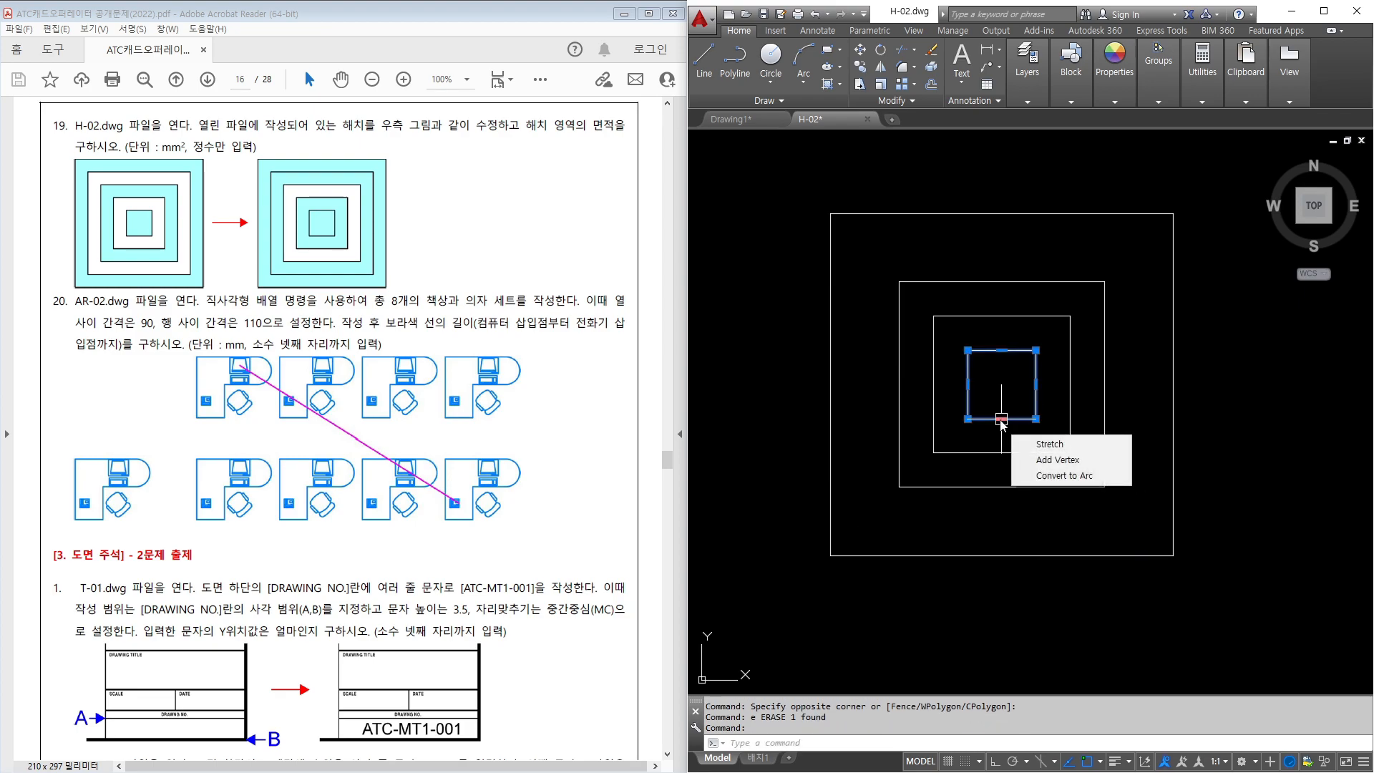
{"action": "key", "text": "Delete"}
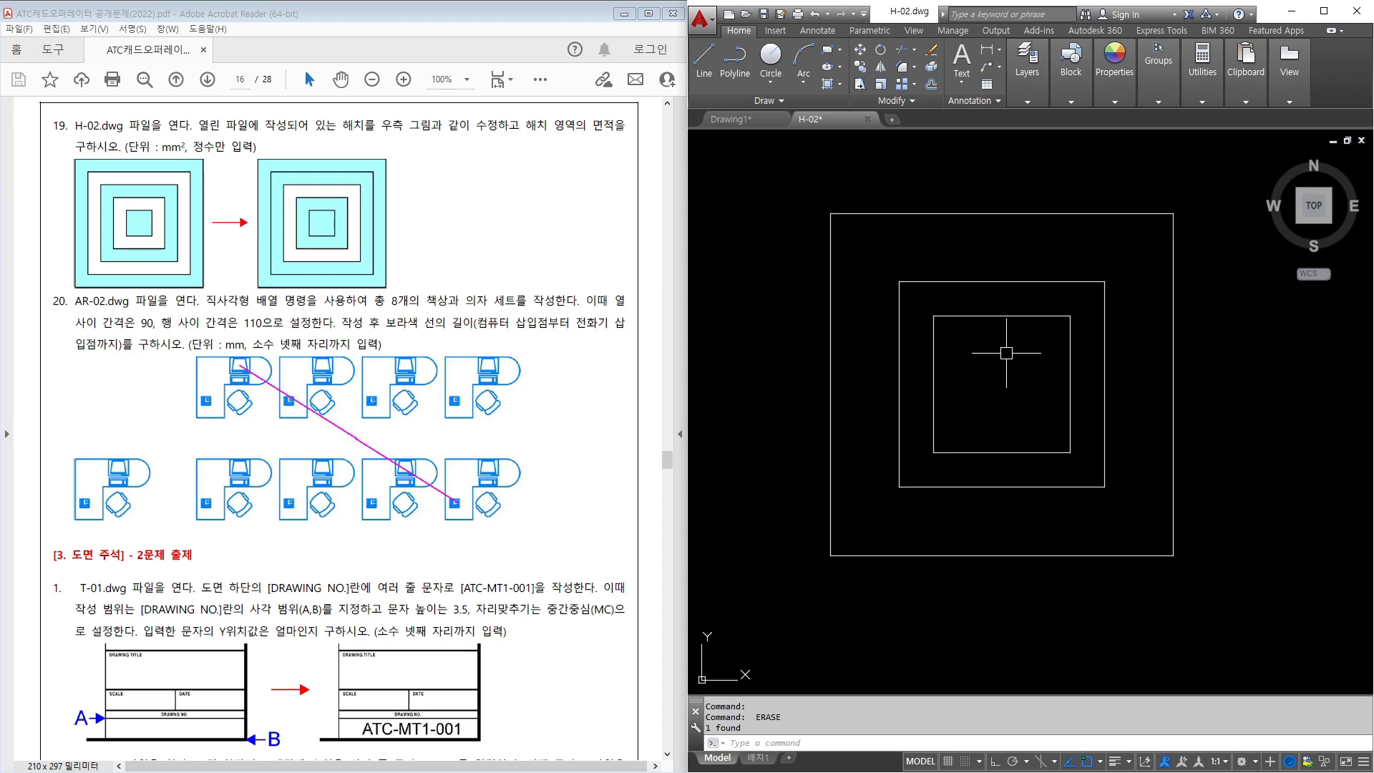
Hatch the outer ring and the innermost square as two separate hatches with the current cyan pattern.
{"action": "type", "text": "h"}
{"action": "key", "text": "Return"}
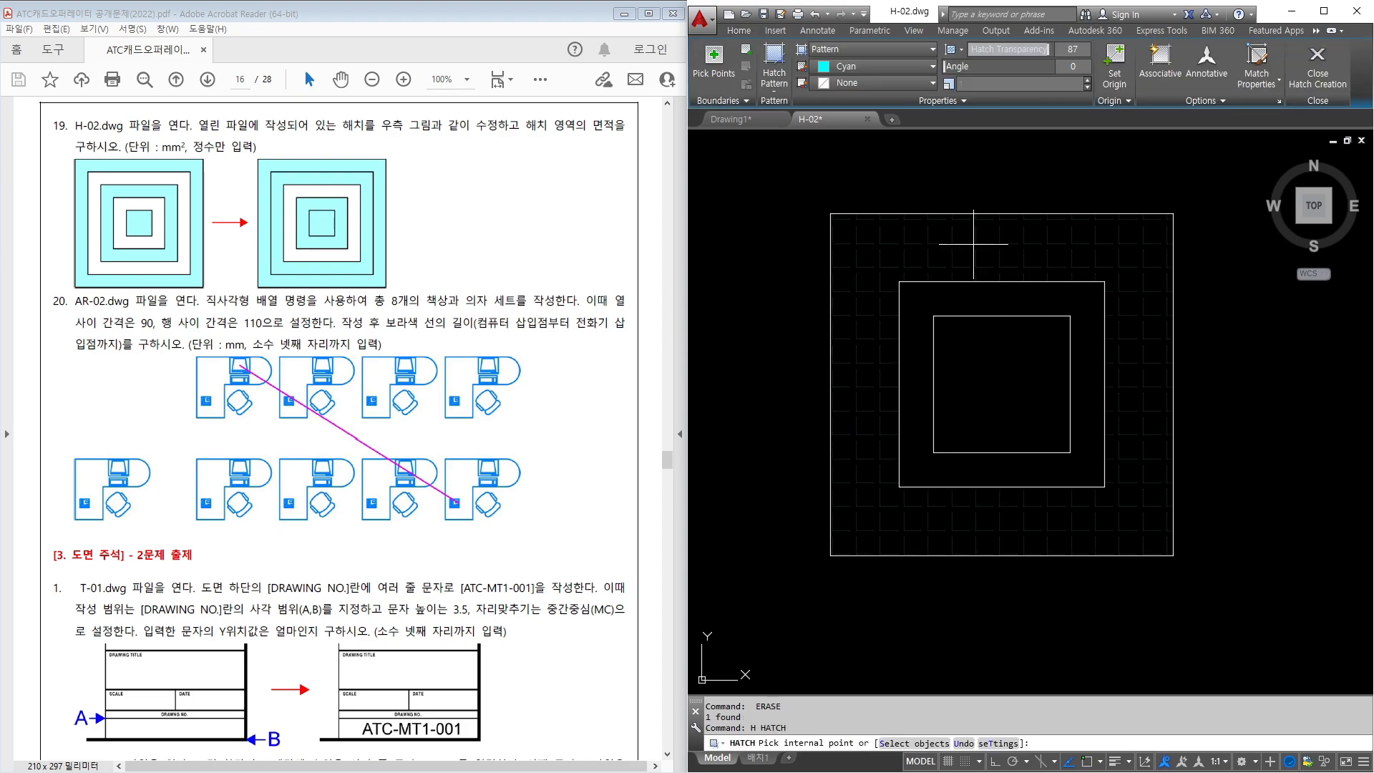
{"action": "double_click", "coordinate": [1009, 356]}
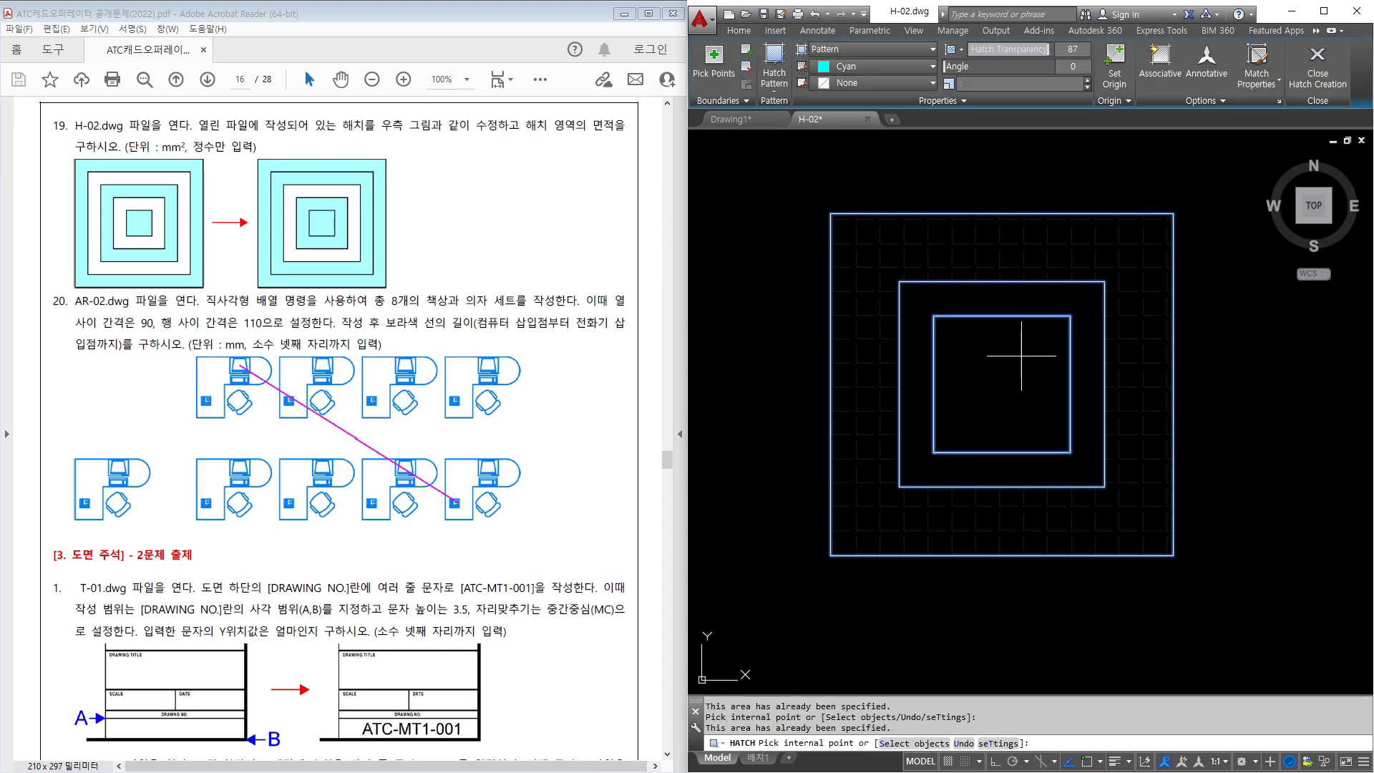
{"action": "left_click", "coordinate": [1011, 385]}
{"action": "key", "text": "Return"}
{"action": "key", "text": "Return"}
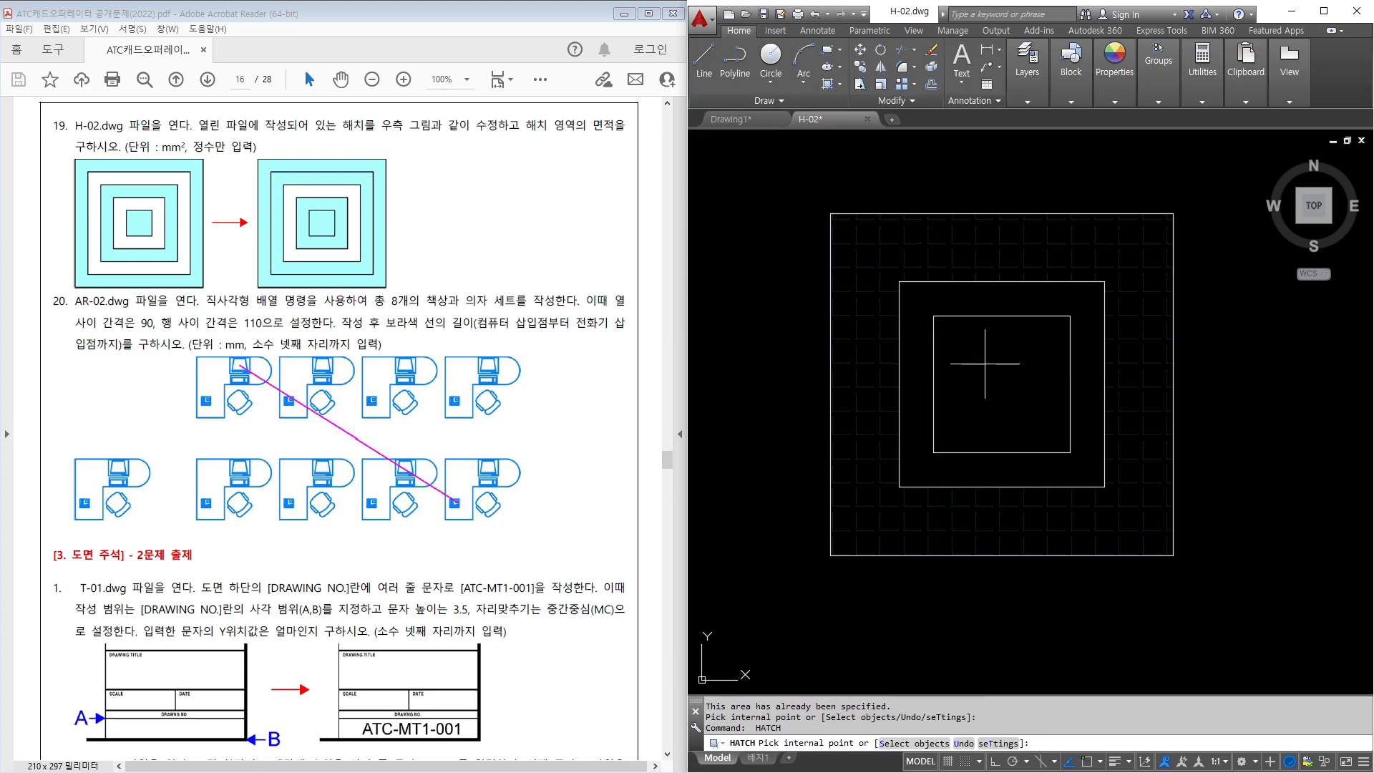
{"action": "left_click", "coordinate": [983, 364]}
{"action": "key", "text": "Return"}
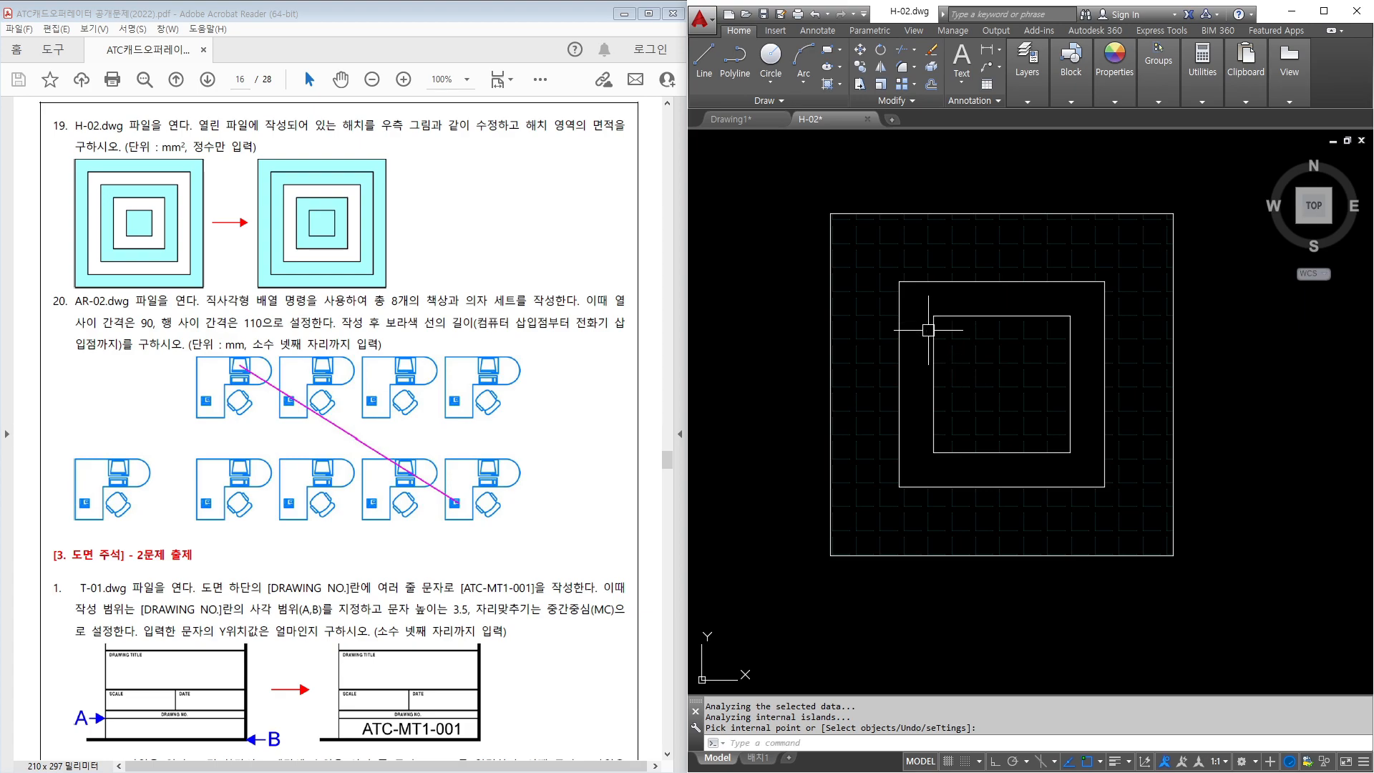
Read the area of the outer ring's hatch in its properties.
{"action": "left_click", "coordinate": [880, 279]}
{"action": "key", "text": "Escape"}
{"action": "key", "text": "Escape"}
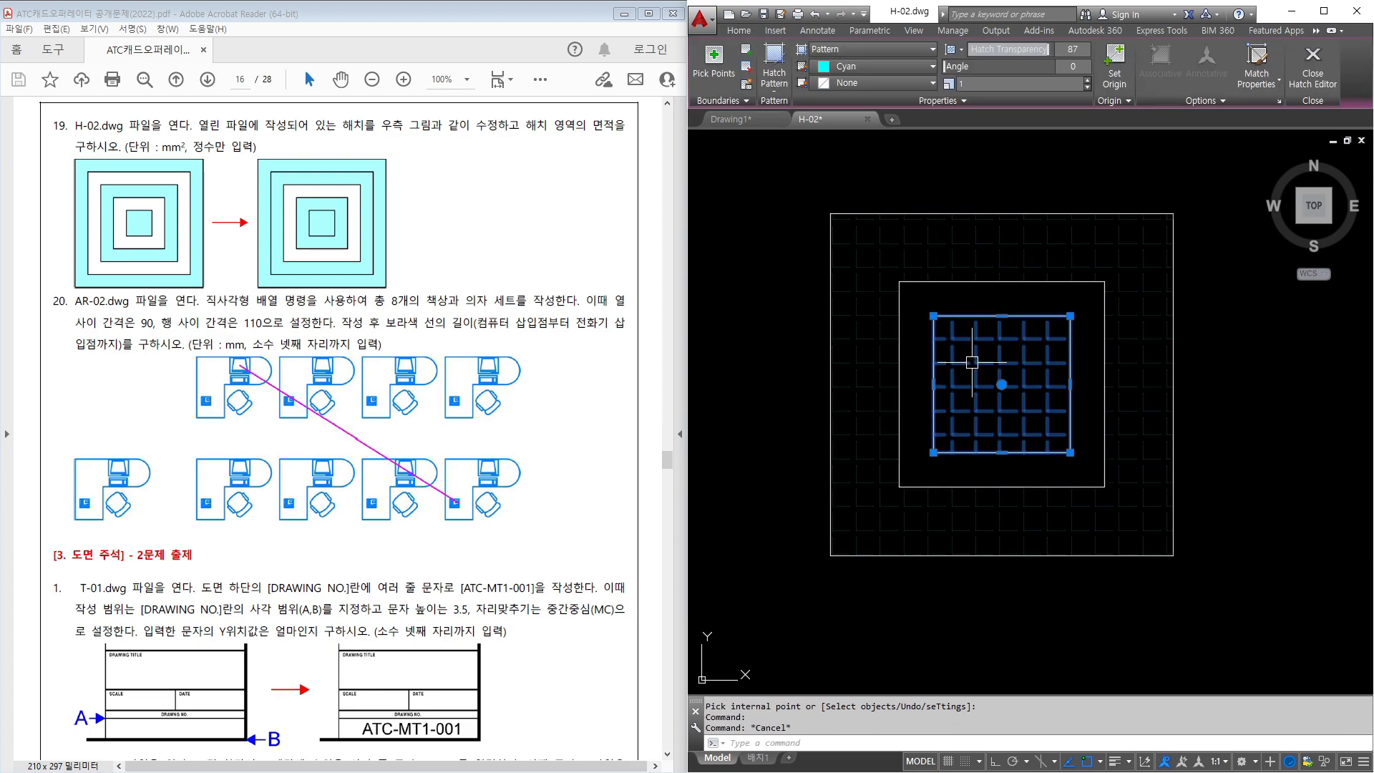
{"action": "left_click", "coordinate": [860, 266]}
{"action": "right_click", "coordinate": [860, 267]}
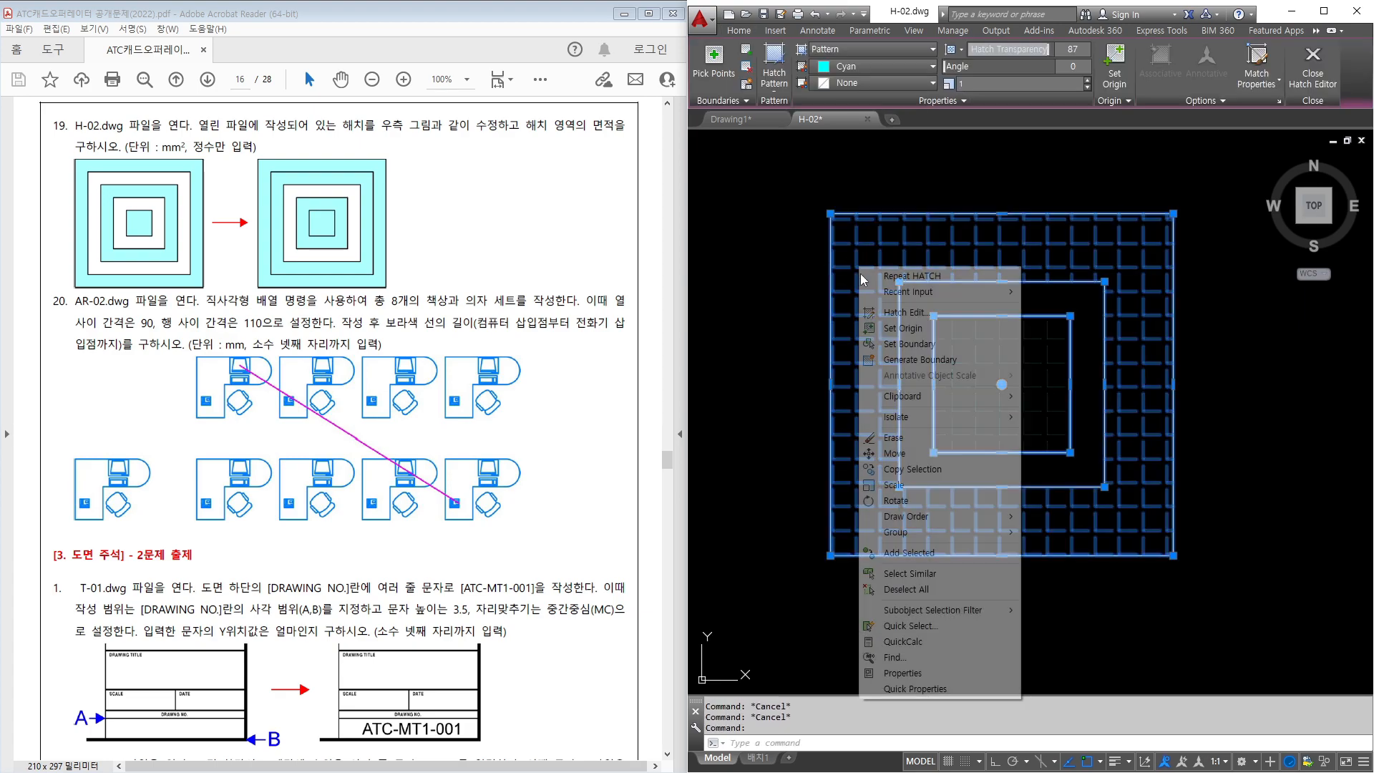
{"action": "left_click", "coordinate": [903, 673]}
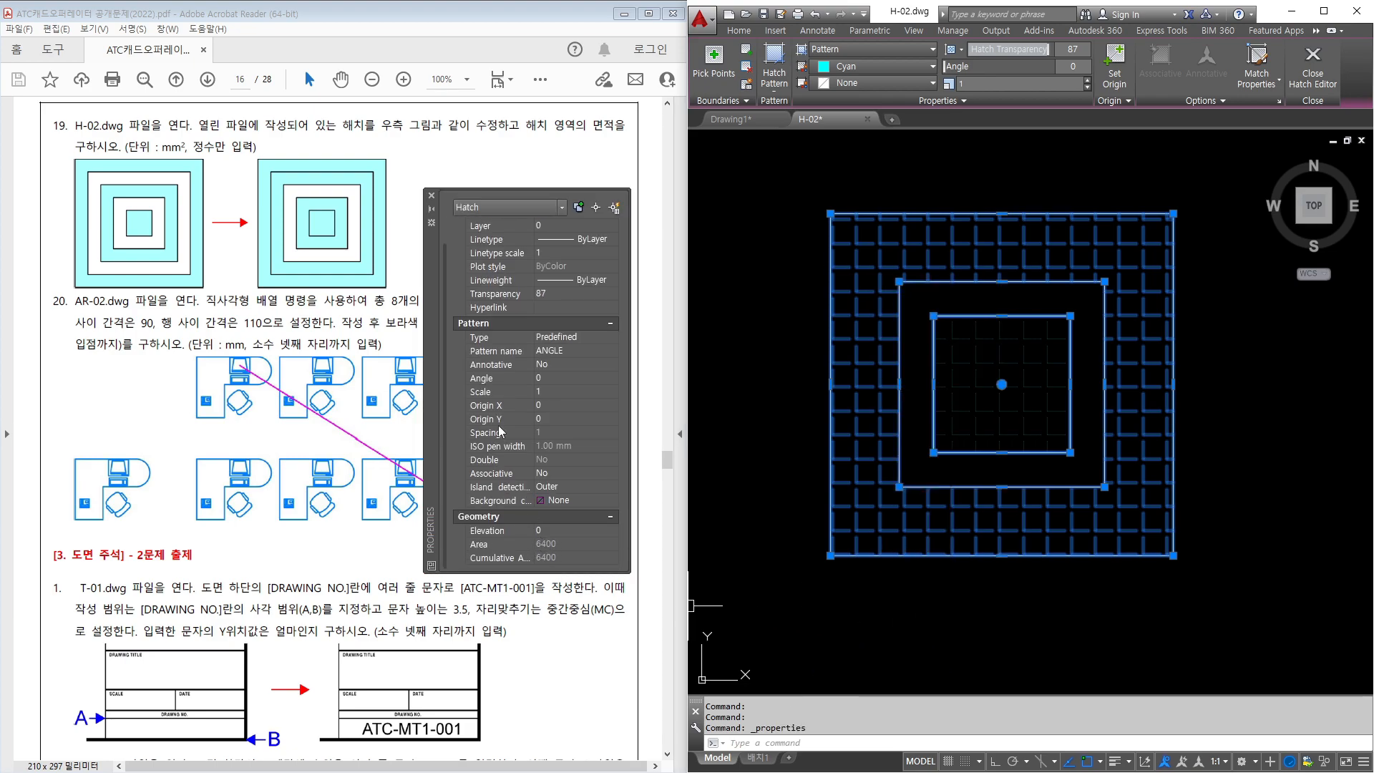
{"action": "left_click", "coordinate": [431, 195]}
{"action": "key", "text": "Escape"}
{"action": "key", "text": "Escape"}
Read the area of the innermost square's hatch in its properties.
{"action": "left_click", "coordinate": [952, 367]}
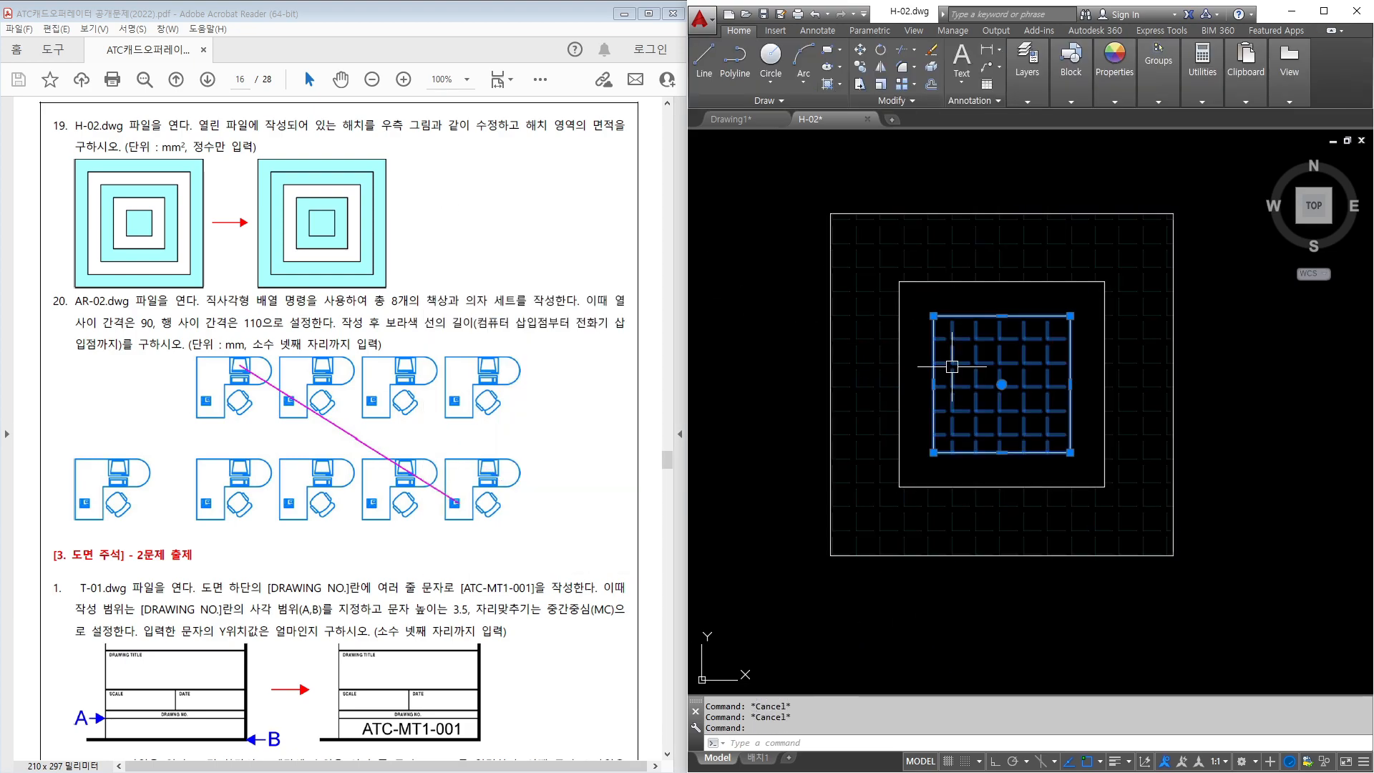
{"action": "right_click", "coordinate": [951, 366]}
{"action": "left_click", "coordinate": [1016, 750]}
{"action": "scroll", "coordinate": [614, 488], "scroll_direction": "down", "scroll_amount": 1}
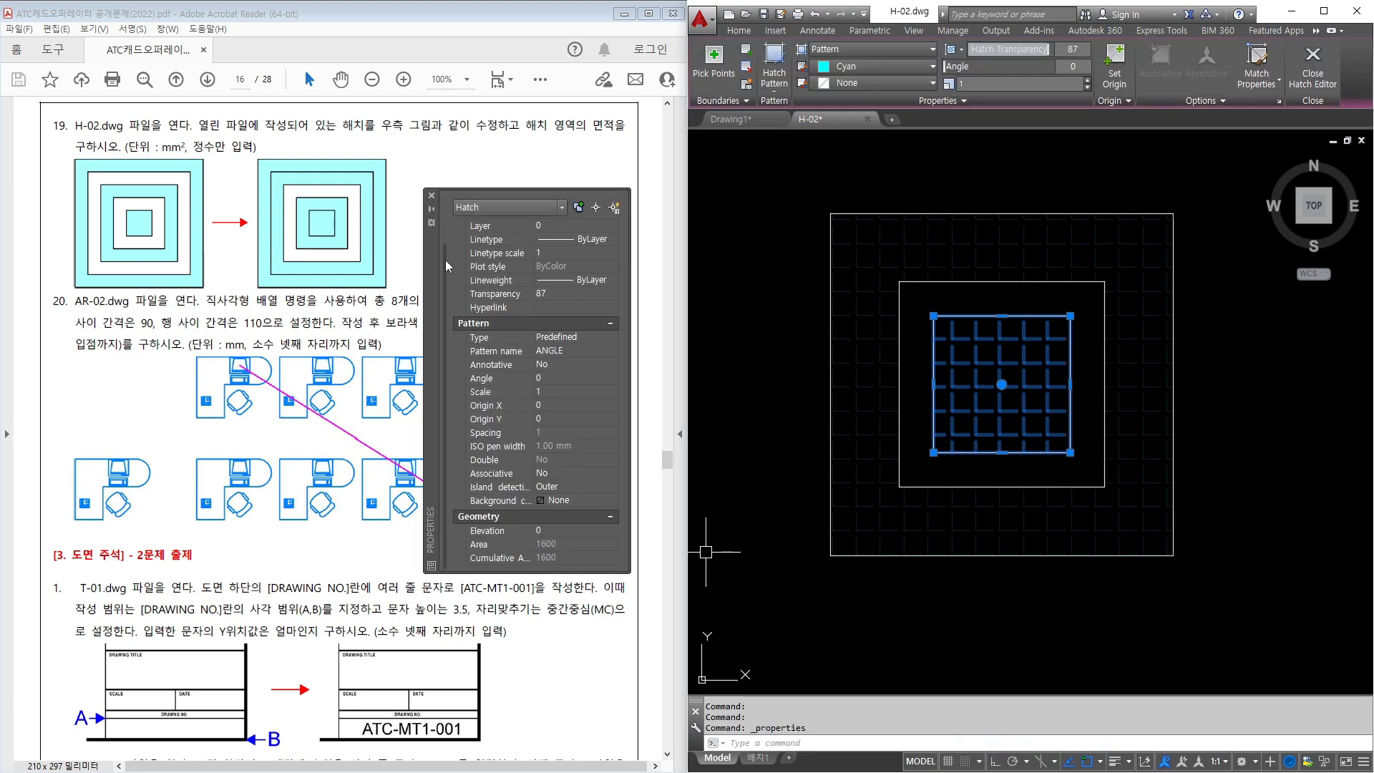
{"action": "left_click", "coordinate": [431, 195]}
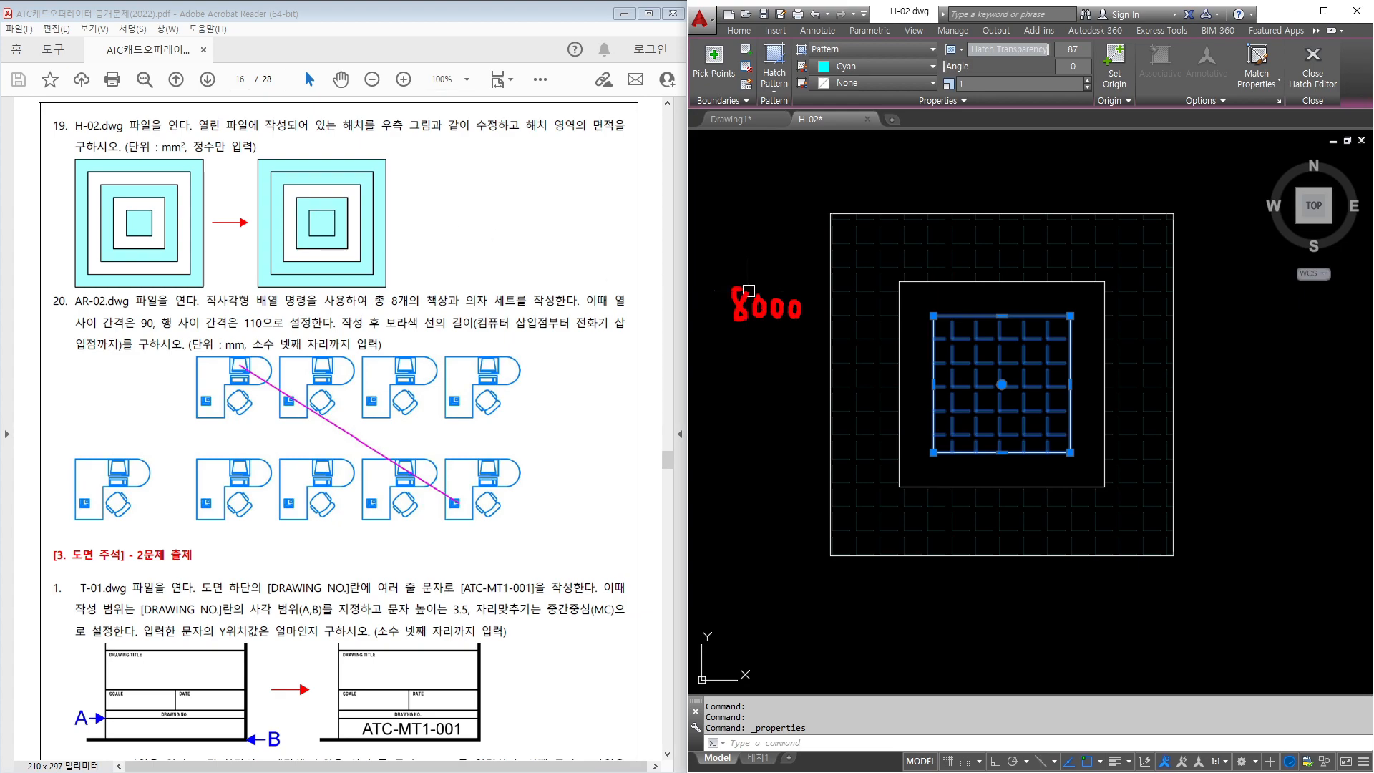
Bring up problem 20 in the PDF and close the H-02 drawing without saving.
{"action": "scroll", "coordinate": [481, 337], "scroll_direction": "down", "scroll_amount": 3}
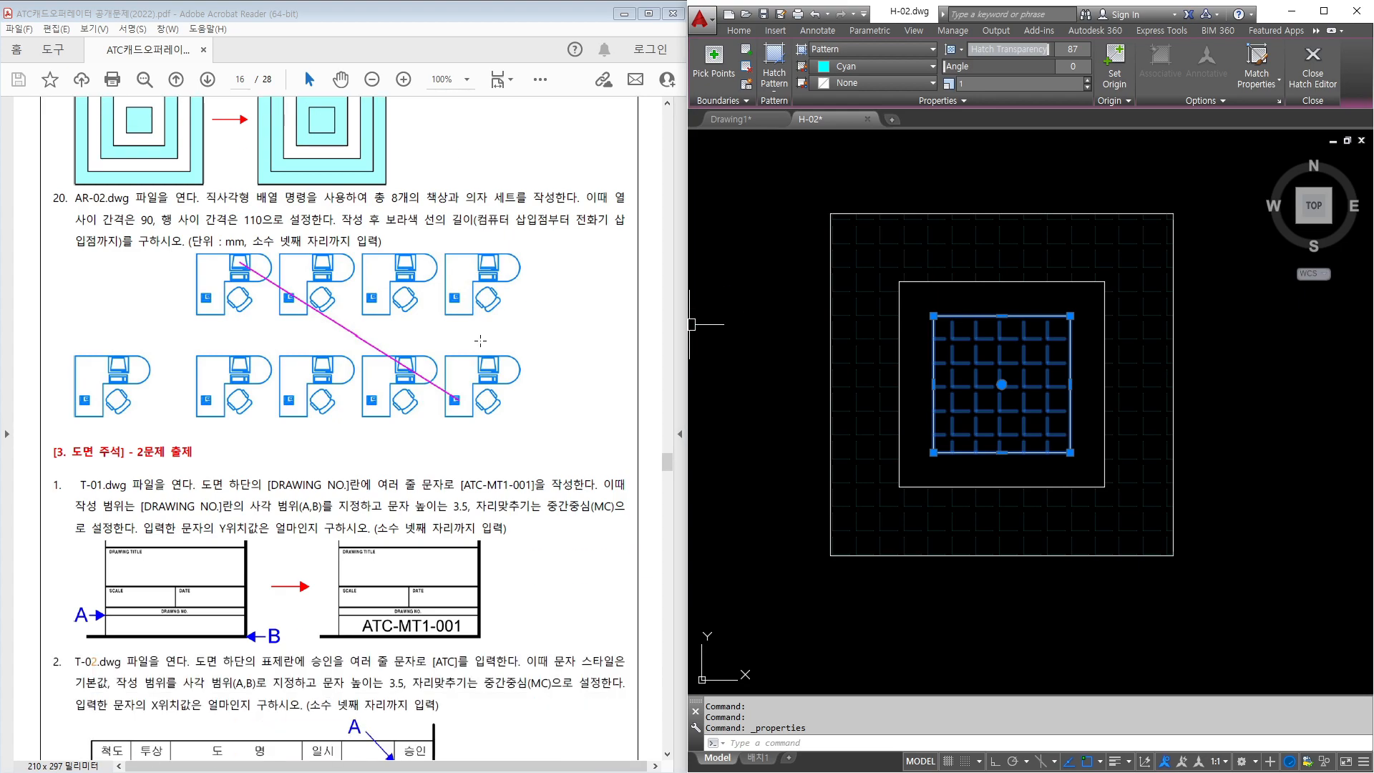
{"action": "scroll", "coordinate": [481, 342], "scroll_direction": "down", "scroll_amount": 2}
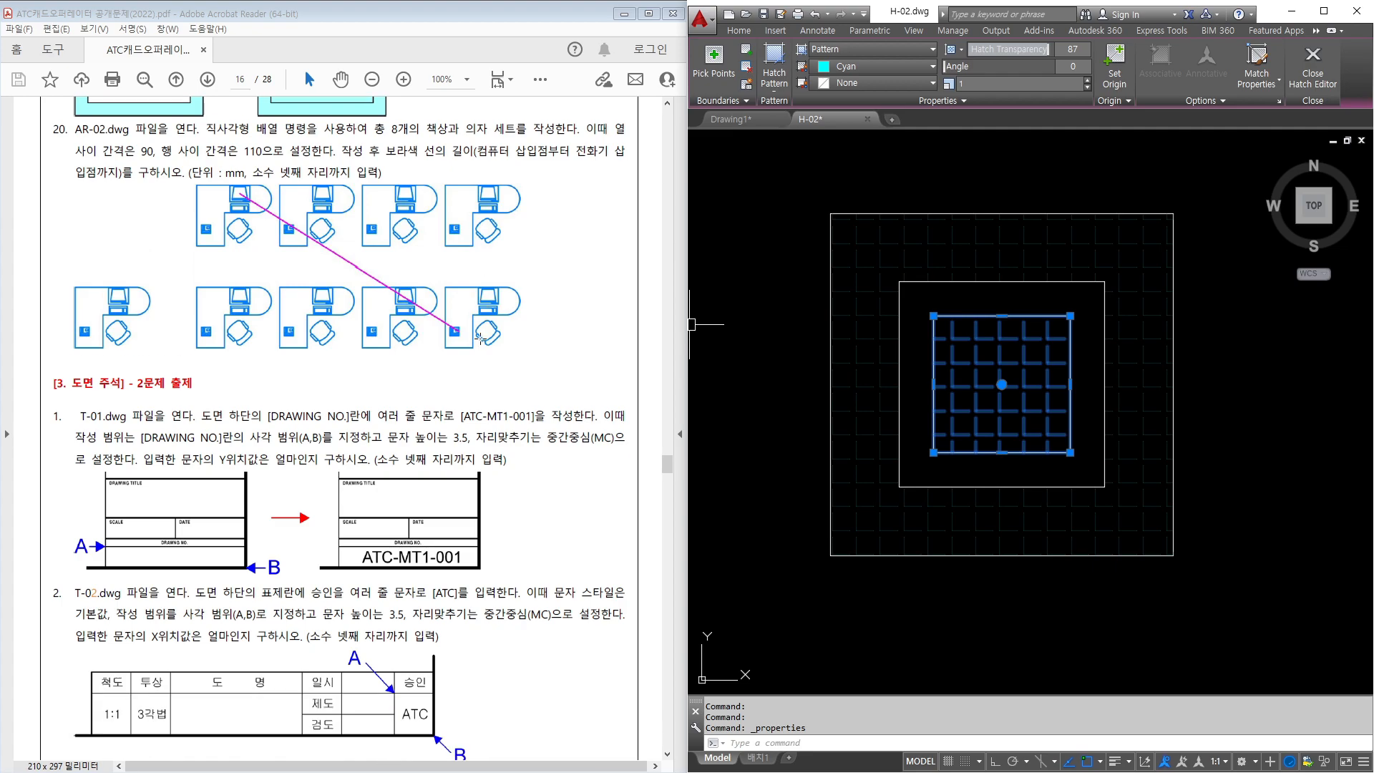
{"action": "left_click_drag", "start_coordinate": [672, 465], "coordinate": [672, 466]}
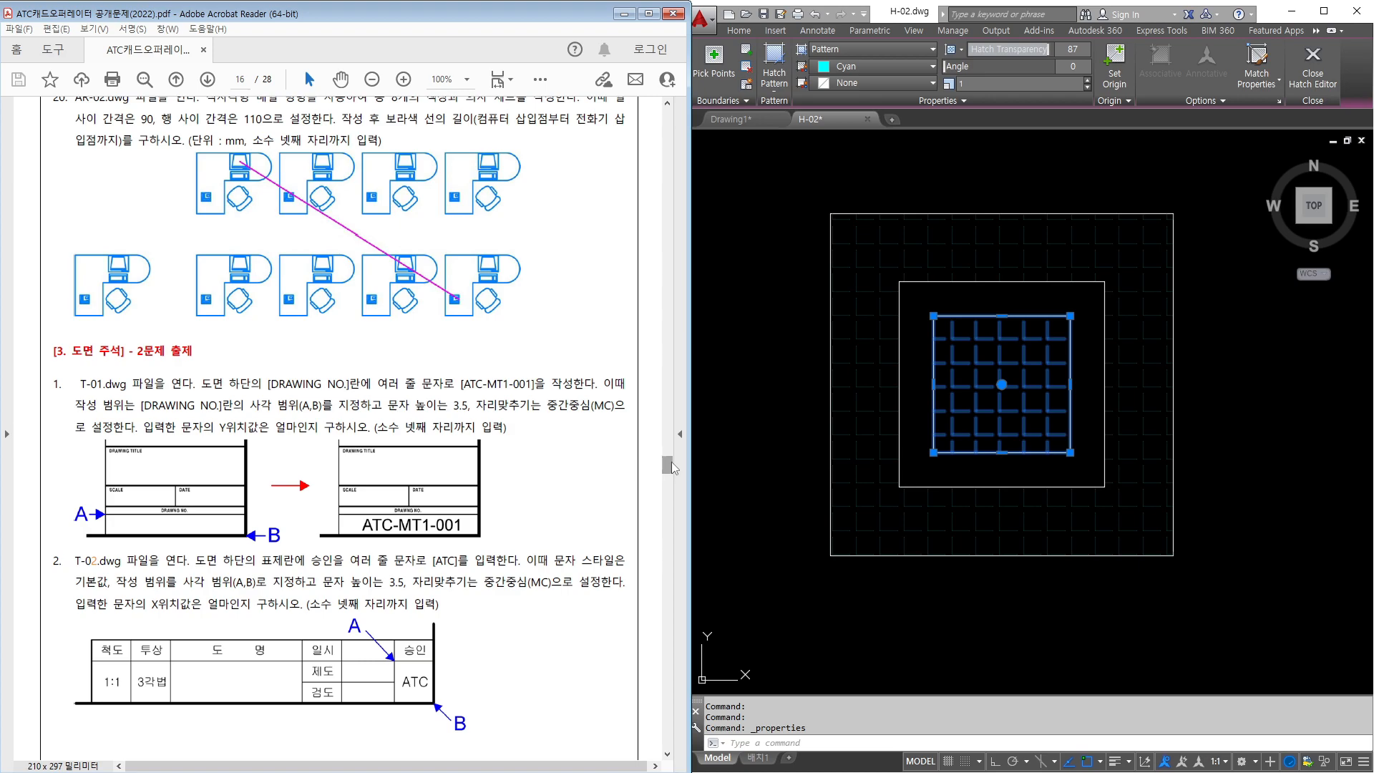
{"action": "left_click", "coordinate": [667, 102]}
{"action": "left_click", "coordinate": [867, 119]}
{"action": "left_click", "coordinate": [868, 120]}
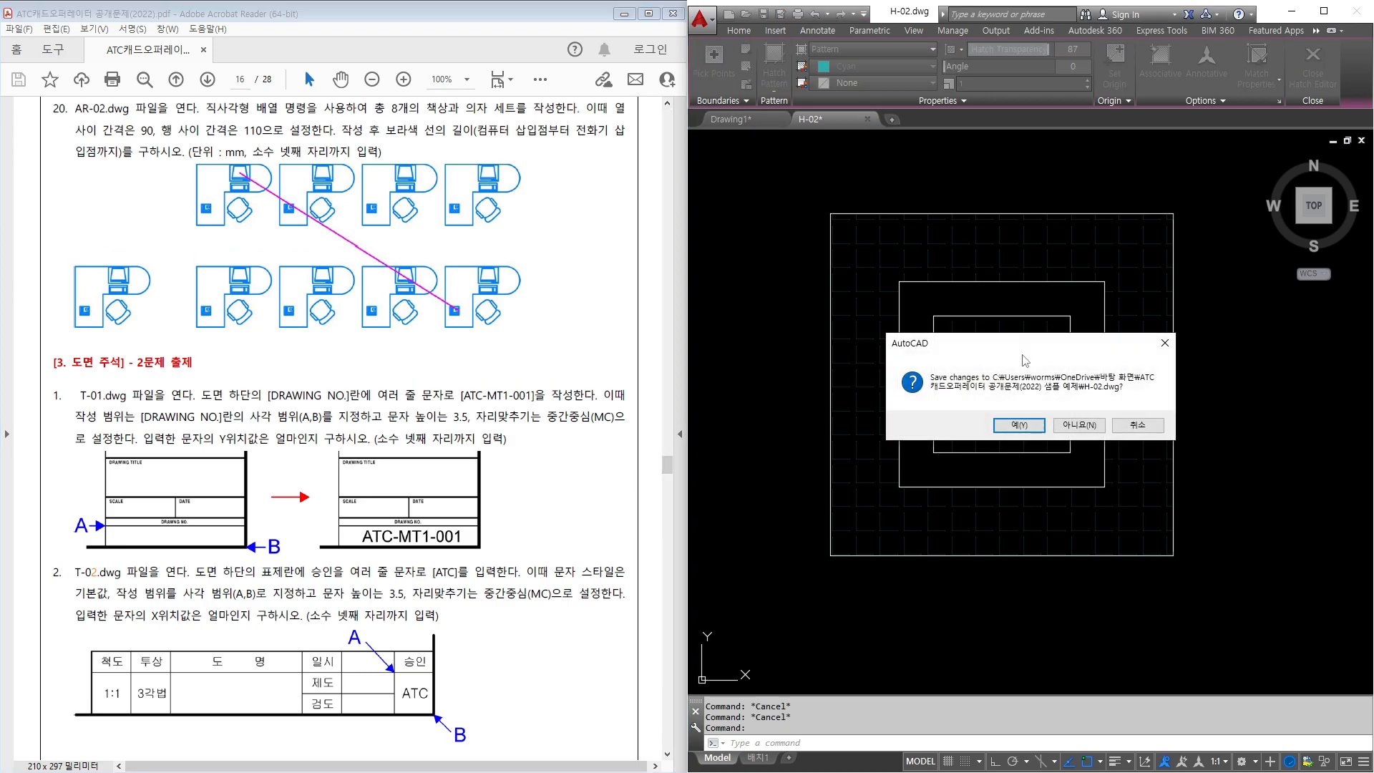
{"action": "left_click", "coordinate": [1068, 426]}
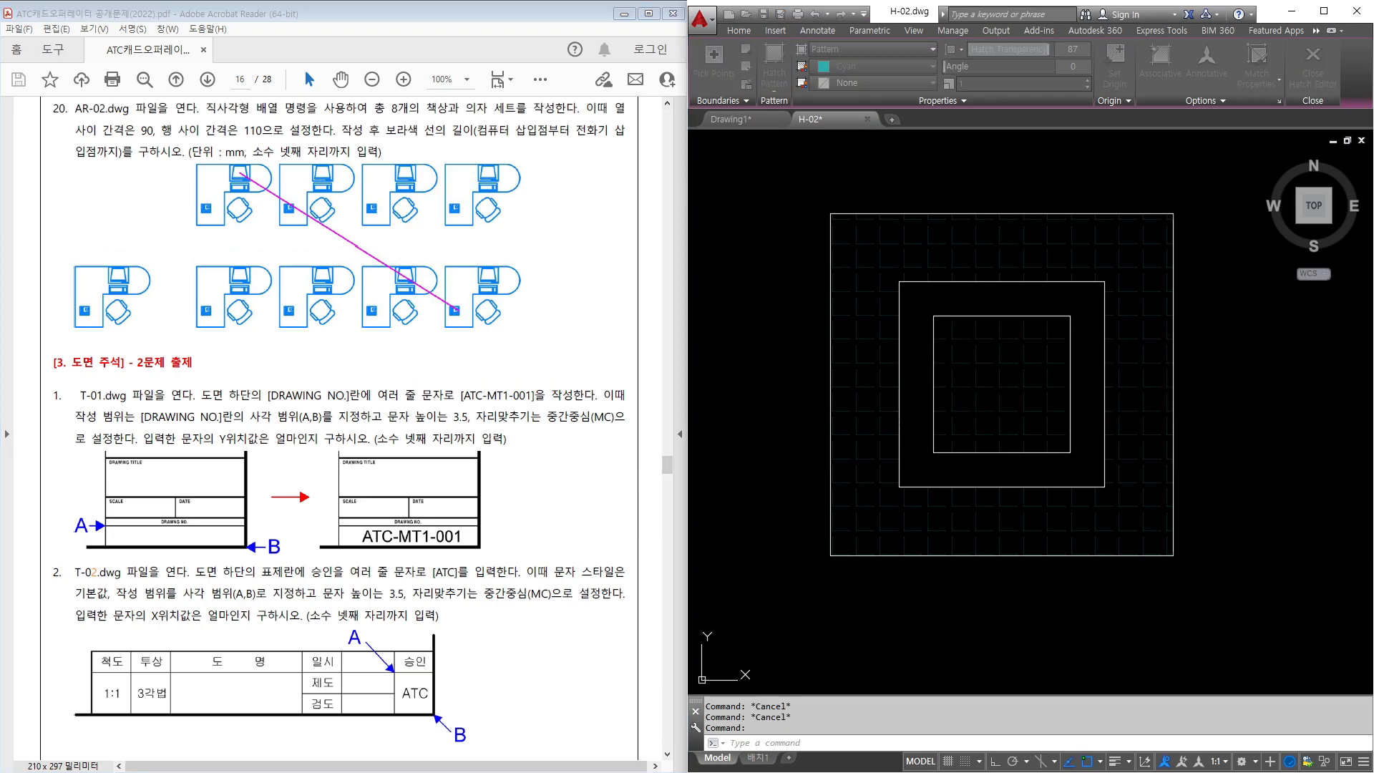
Open the AR-02 drawing from the sample folder for problem 20.
{"action": "left_click", "coordinate": [746, 14]}
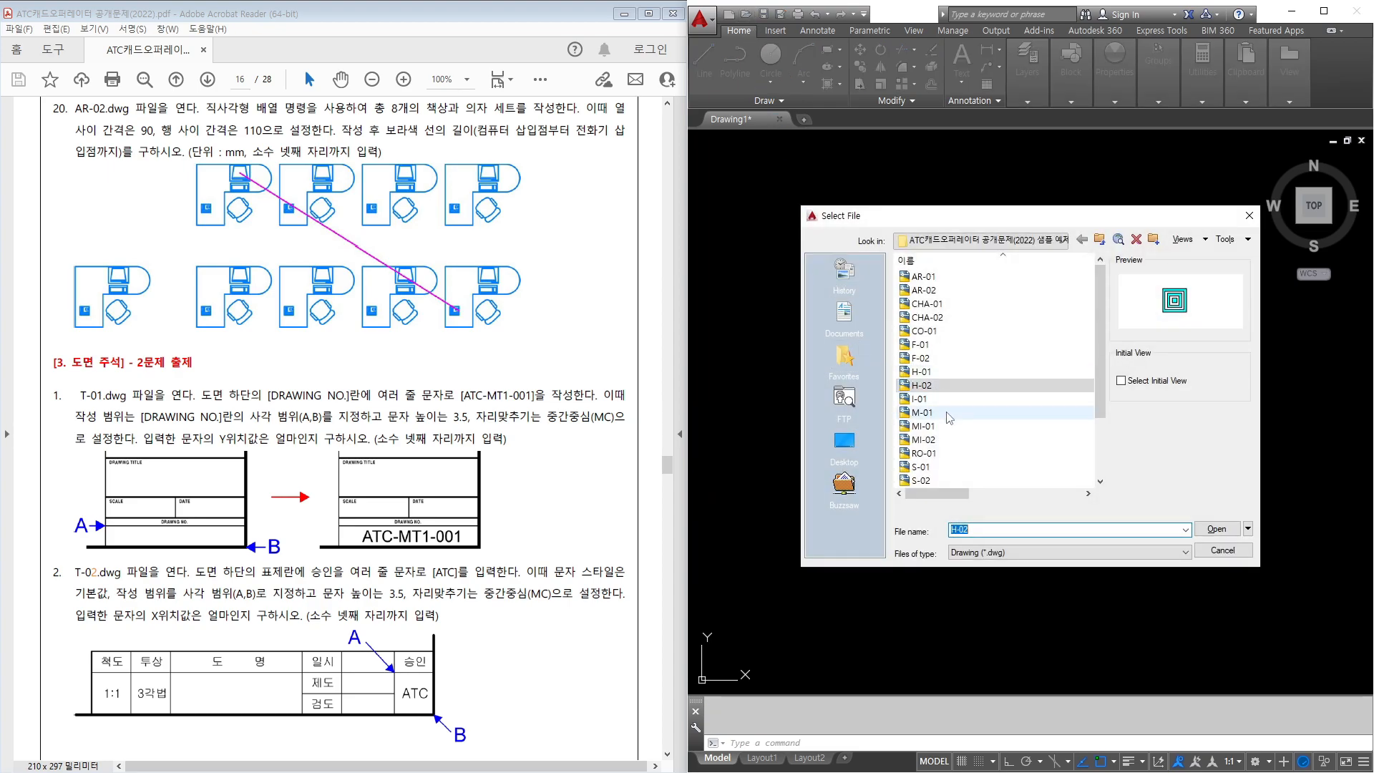
{"action": "scroll", "coordinate": [952, 449], "scroll_direction": "down", "scroll_amount": 1}
{"action": "scroll", "coordinate": [951, 450], "scroll_direction": "up", "scroll_amount": 2}
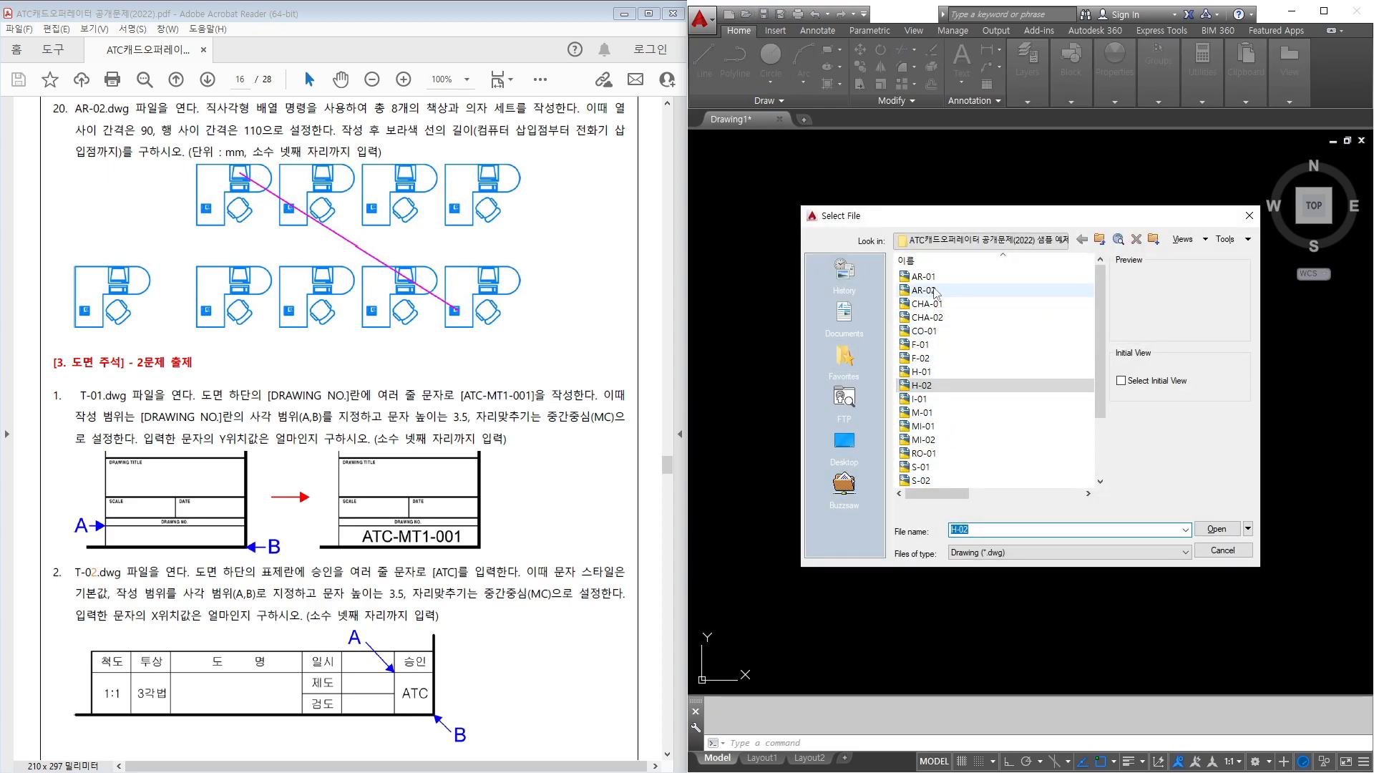
{"action": "double_click", "coordinate": [994, 358]}
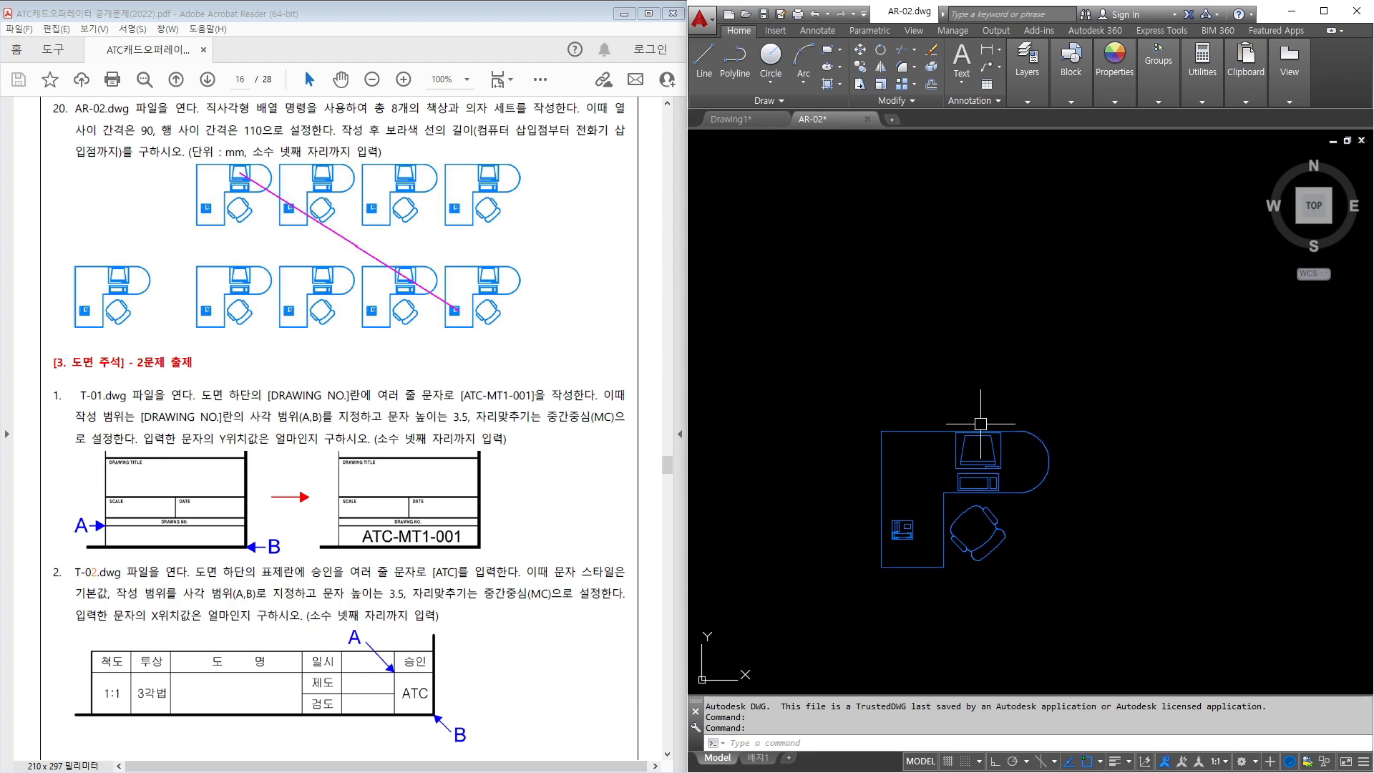
{"action": "mouse_move", "coordinate": [147, 286]}
{"action": "left_mouse_down"}
{"action": "mouse_move", "coordinate": [78, 286]}
{"action": "mouse_move", "coordinate": [136, 304]}
{"action": "left_mouse_up"}
{"action": "mouse_move", "coordinate": [494, 329]}
{"action": "left_mouse_down"}
{"action": "mouse_move", "coordinate": [255, 257]}
{"action": "mouse_move", "coordinate": [320, 310]}
{"action": "left_mouse_up"}
{"action": "key", "text": "Escape"}
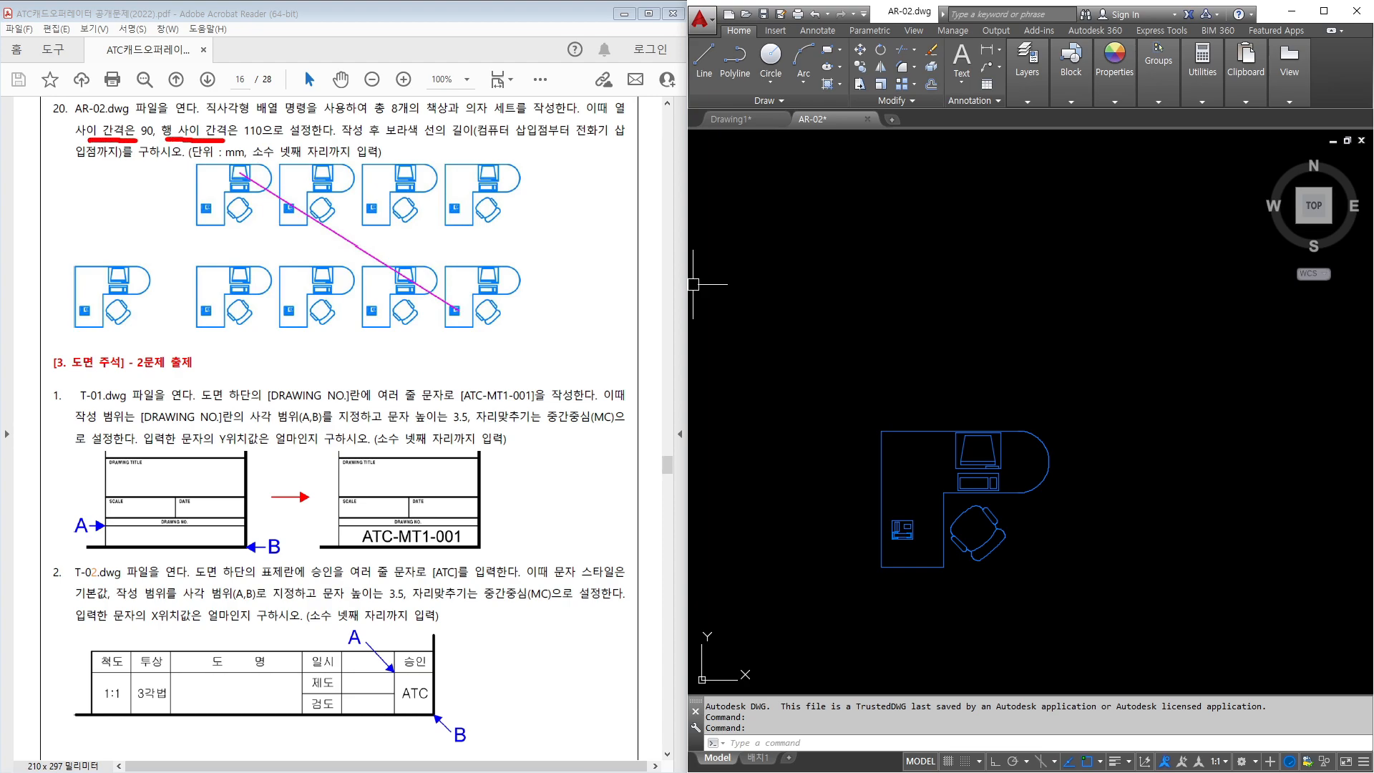
{"action": "key", "text": "Escape"}
{"action": "left_click", "coordinate": [978, 345]}
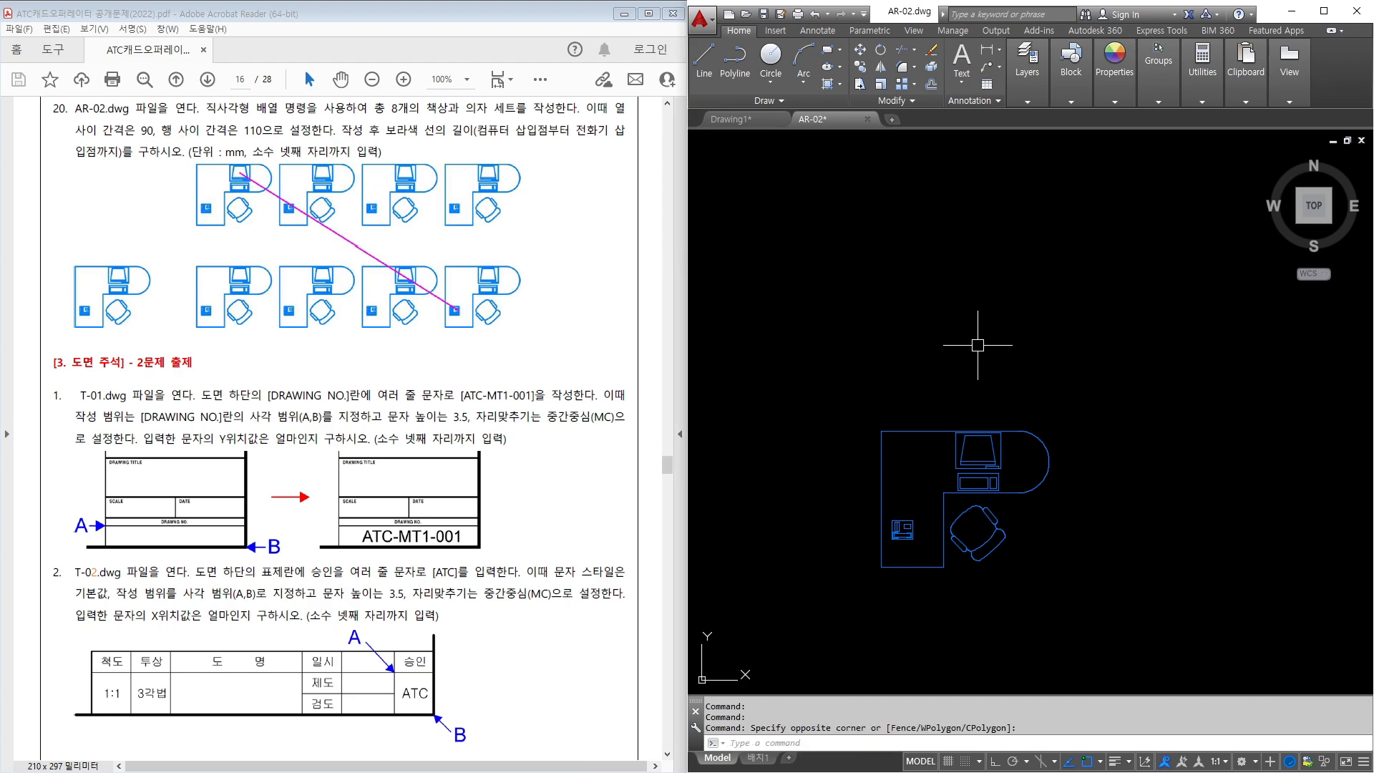
Create a rectangular array of the complete desk set, including the chair, computer and telephone.
{"action": "type", "text": "ar"}
{"action": "key", "text": "Return"}
{"action": "left_click", "coordinate": [1107, 390]}
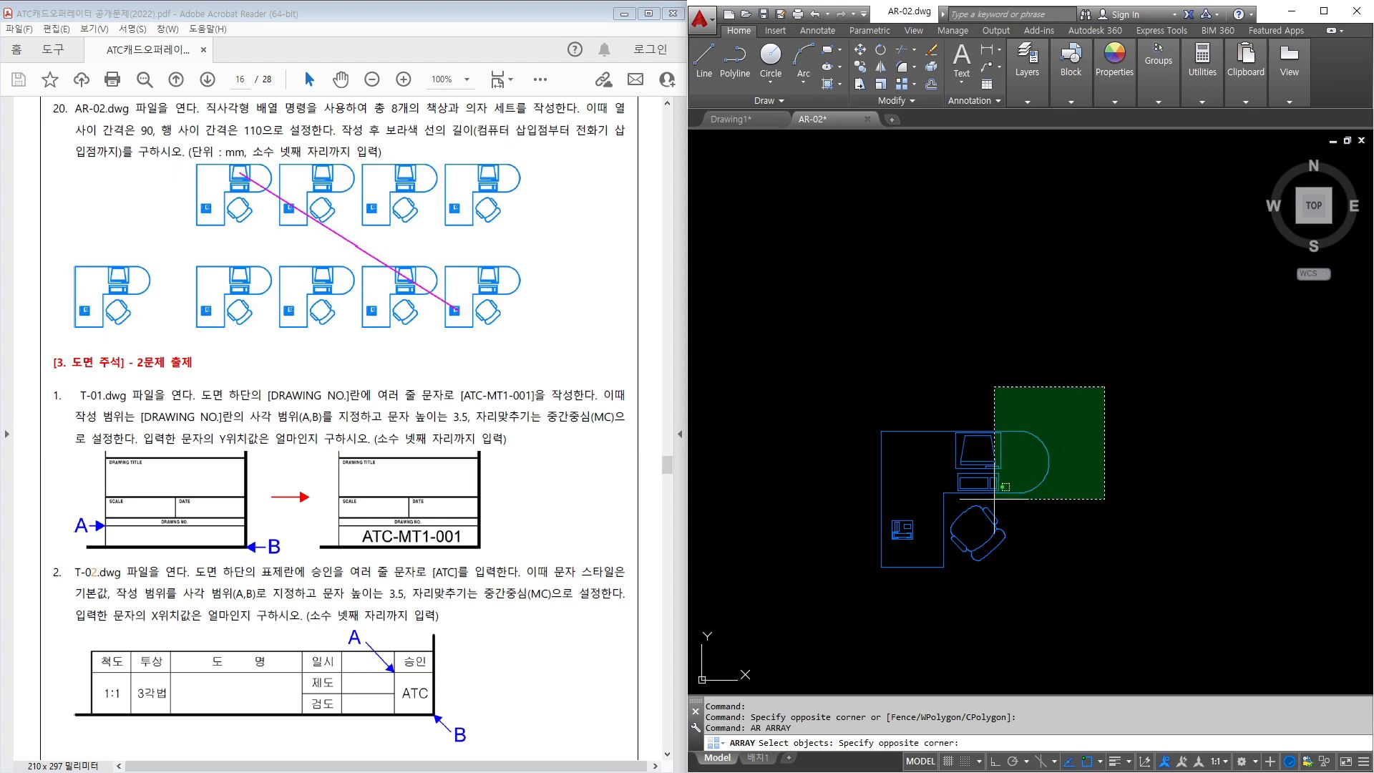
{"action": "left_click", "coordinate": [834, 632]}
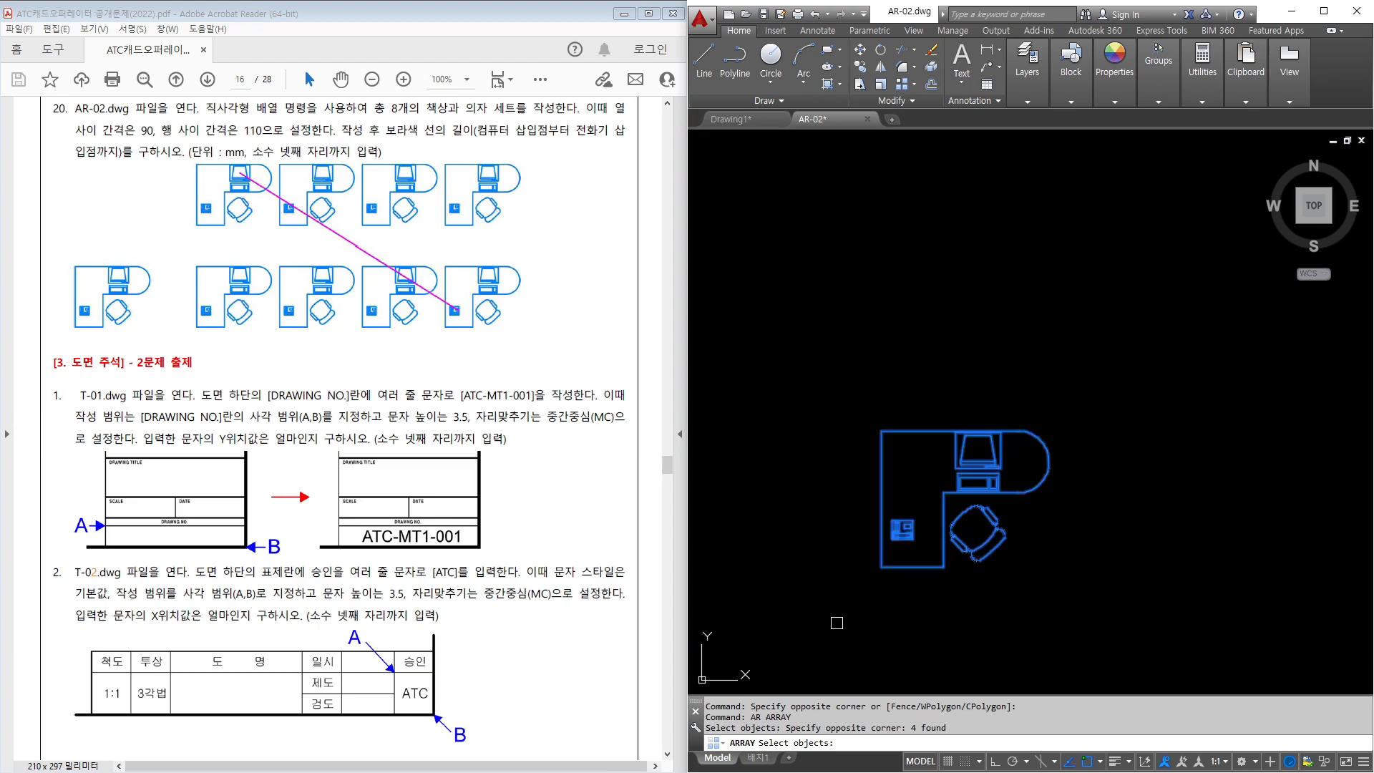
{"action": "key", "text": "Return"}
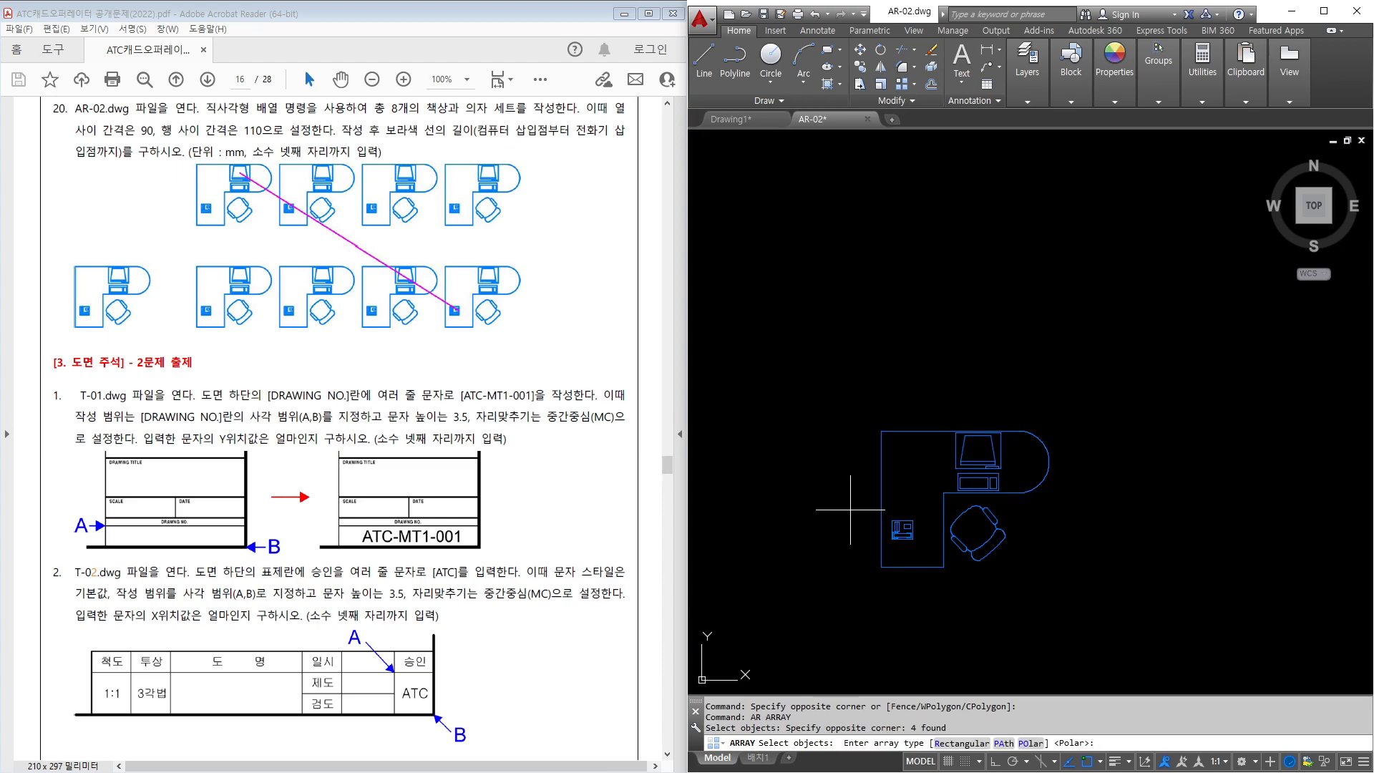
{"action": "type", "text": "r"}
{"action": "key", "text": "Return"}
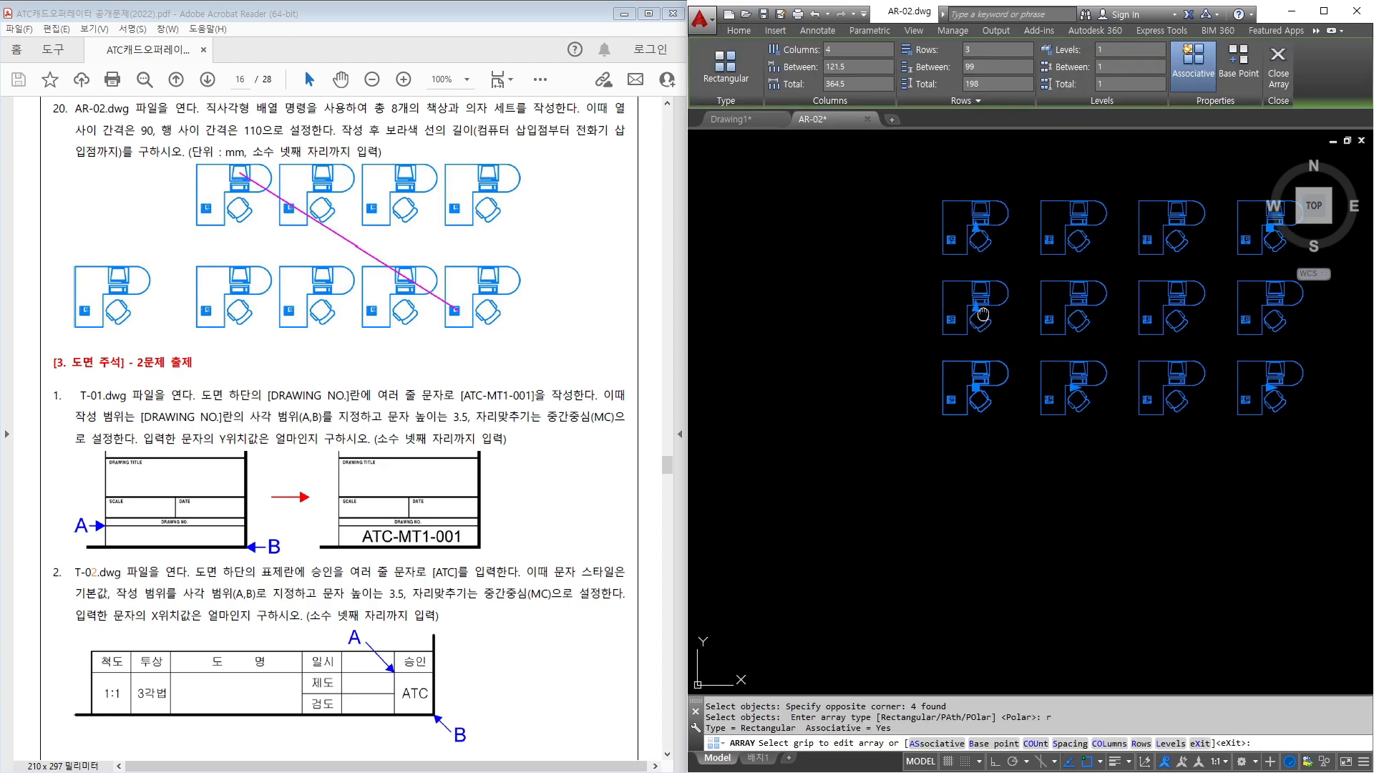
Set the desk array to 2 rows with a column spacing of 90 and a row spacing of 110, and finish it.
{"action": "middle_click_drag", "start_coordinate": [986, 310], "coordinate": [839, 374]}
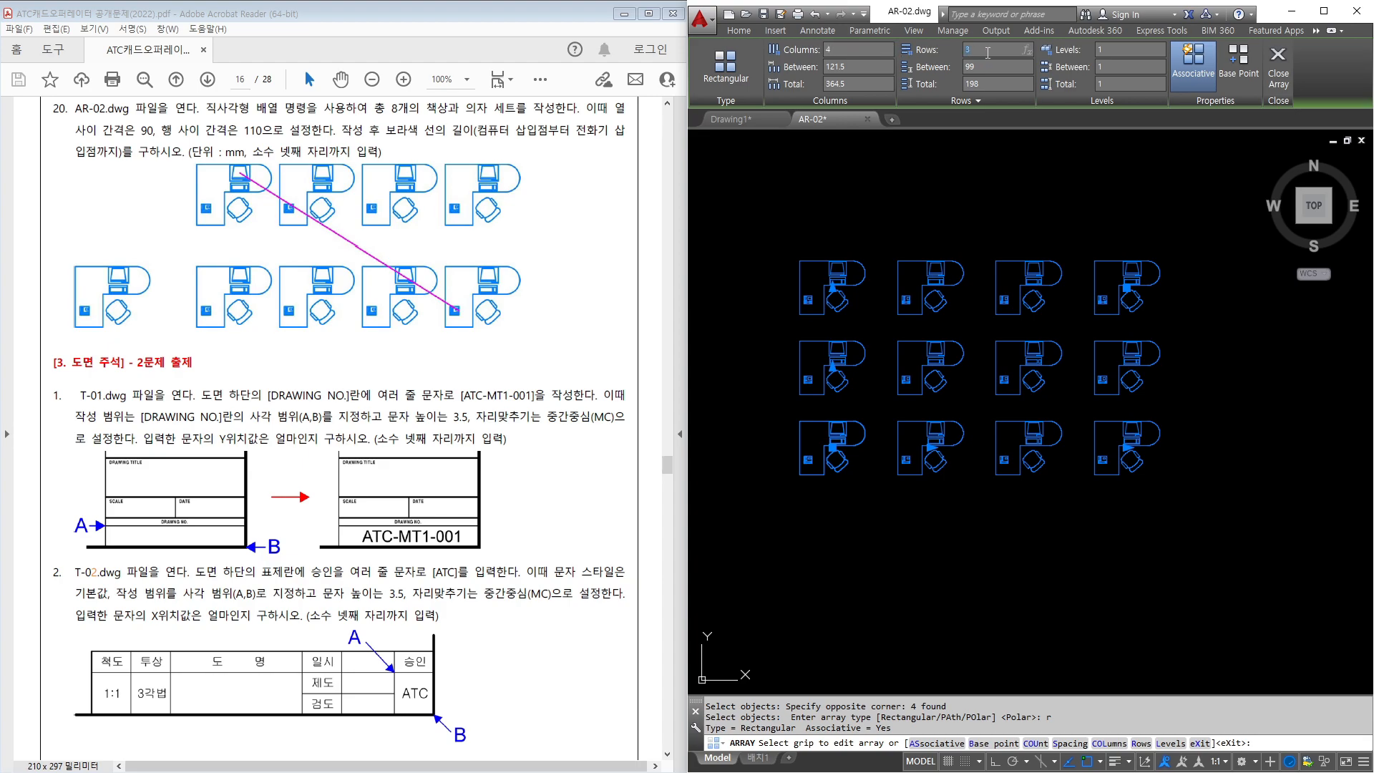
{"action": "key", "text": "Return"}
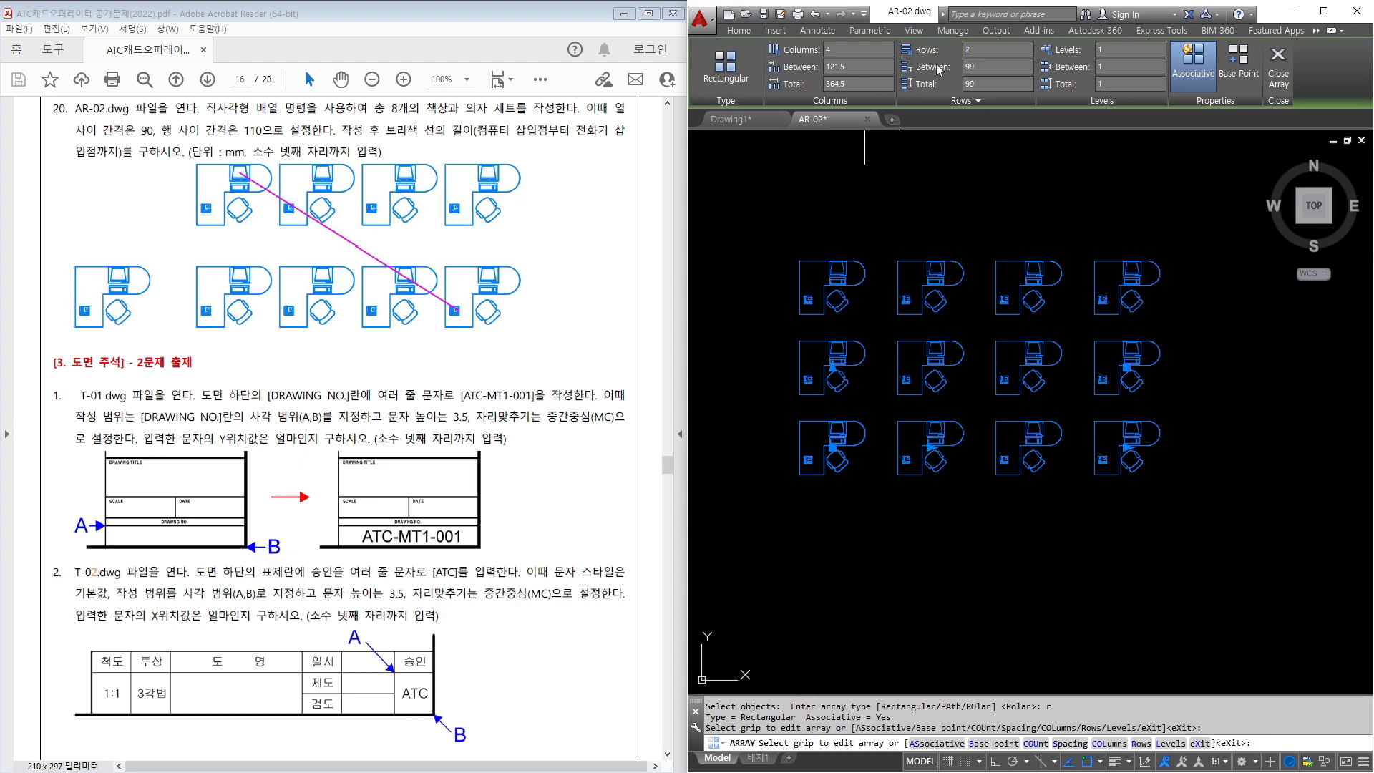
{"action": "left_click", "coordinate": [855, 69]}
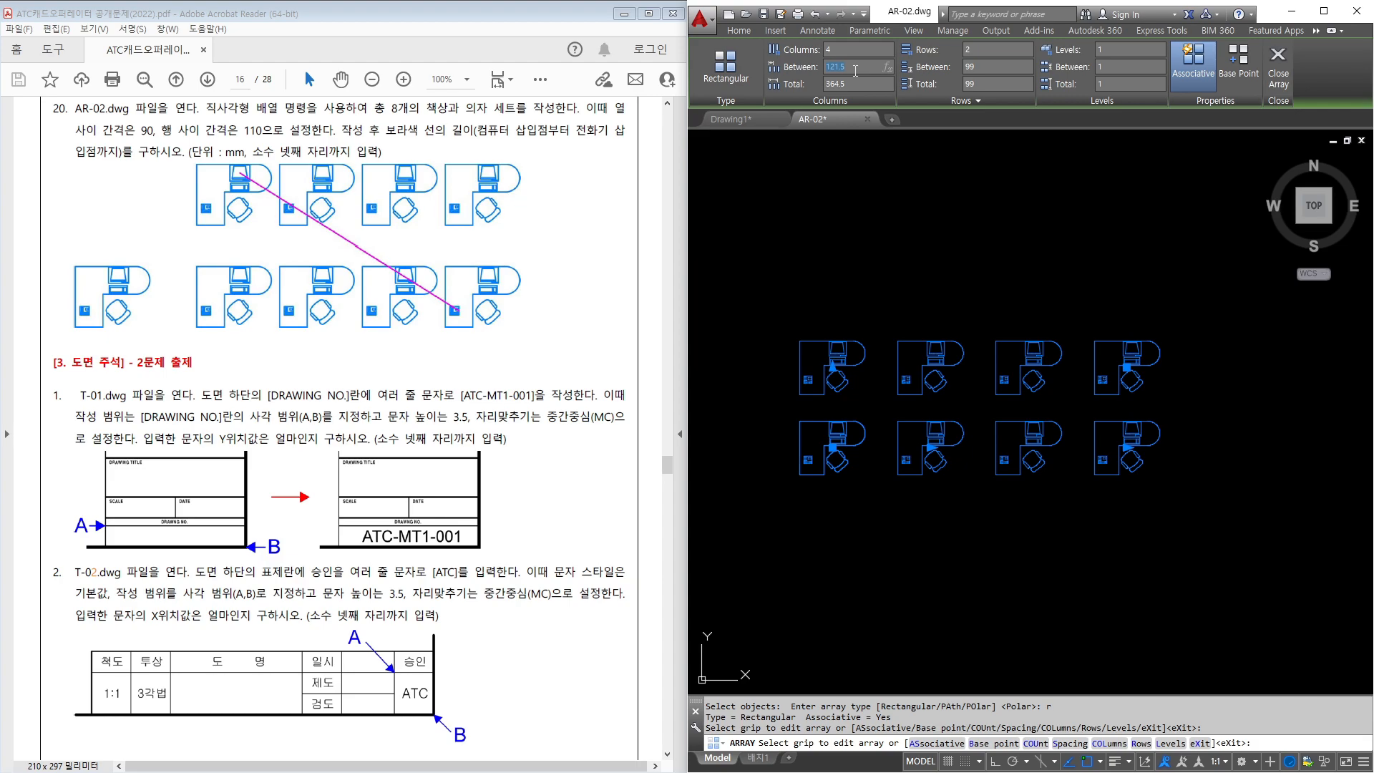
{"action": "key", "text": "Return"}
{"action": "left_click", "coordinate": [986, 67]}
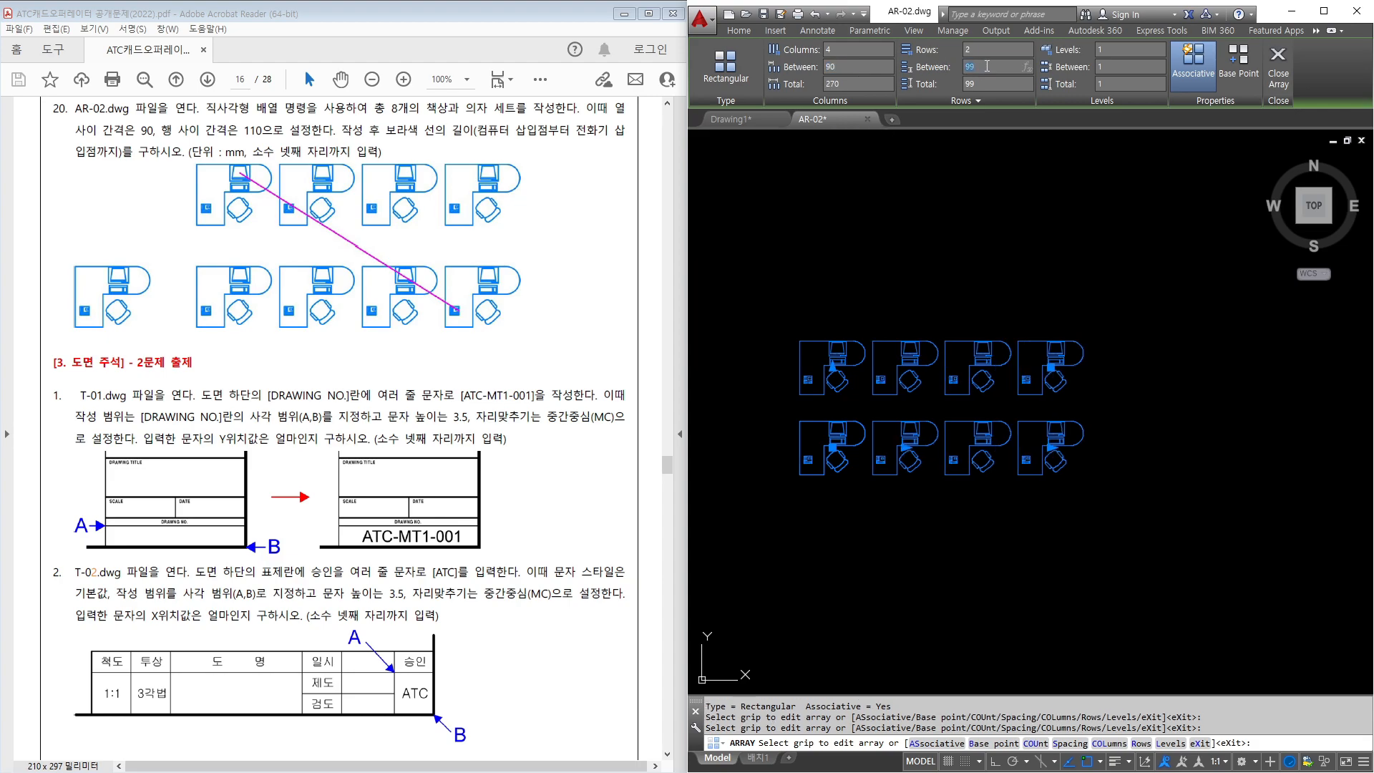
{"action": "type", "text": "110"}
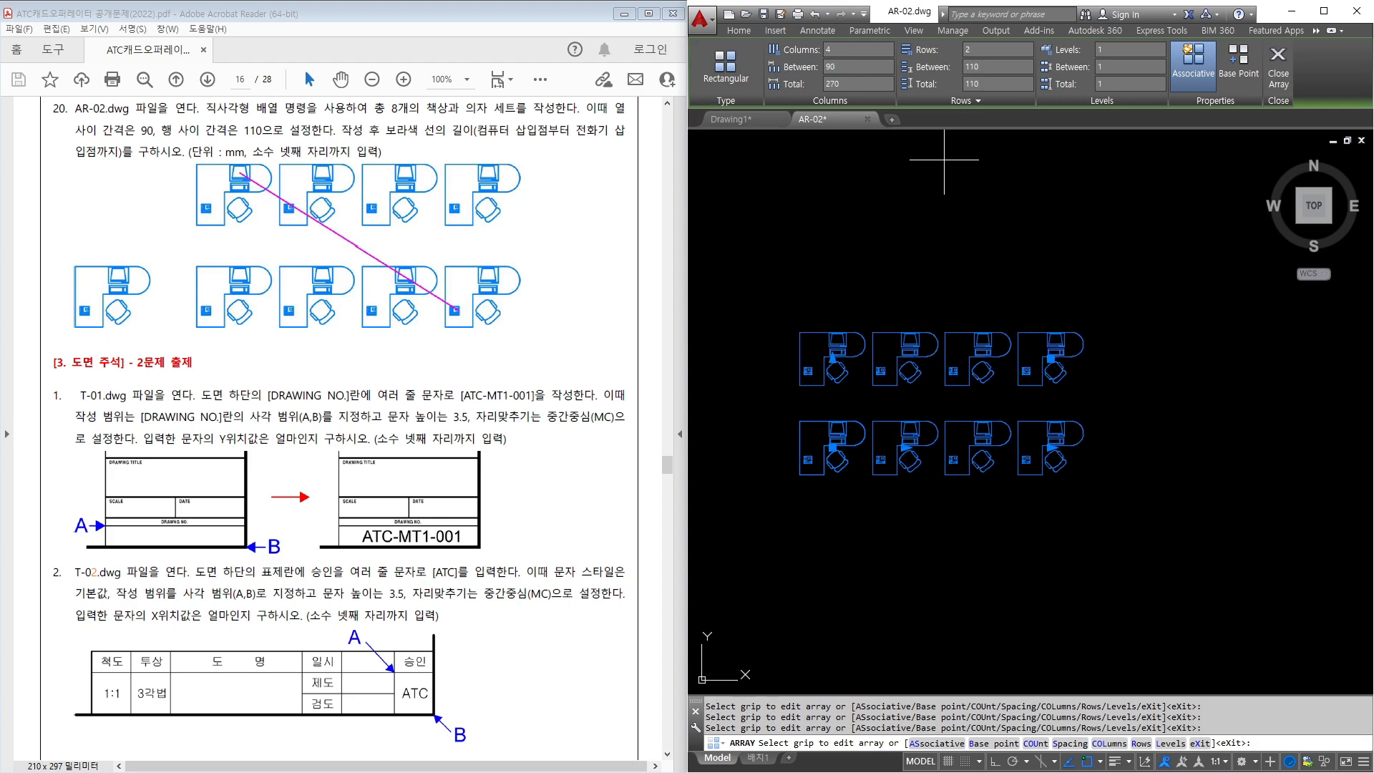
{"action": "scroll", "coordinate": [872, 393], "scroll_direction": "up", "scroll_amount": 2}
{"action": "key", "text": "Escape"}
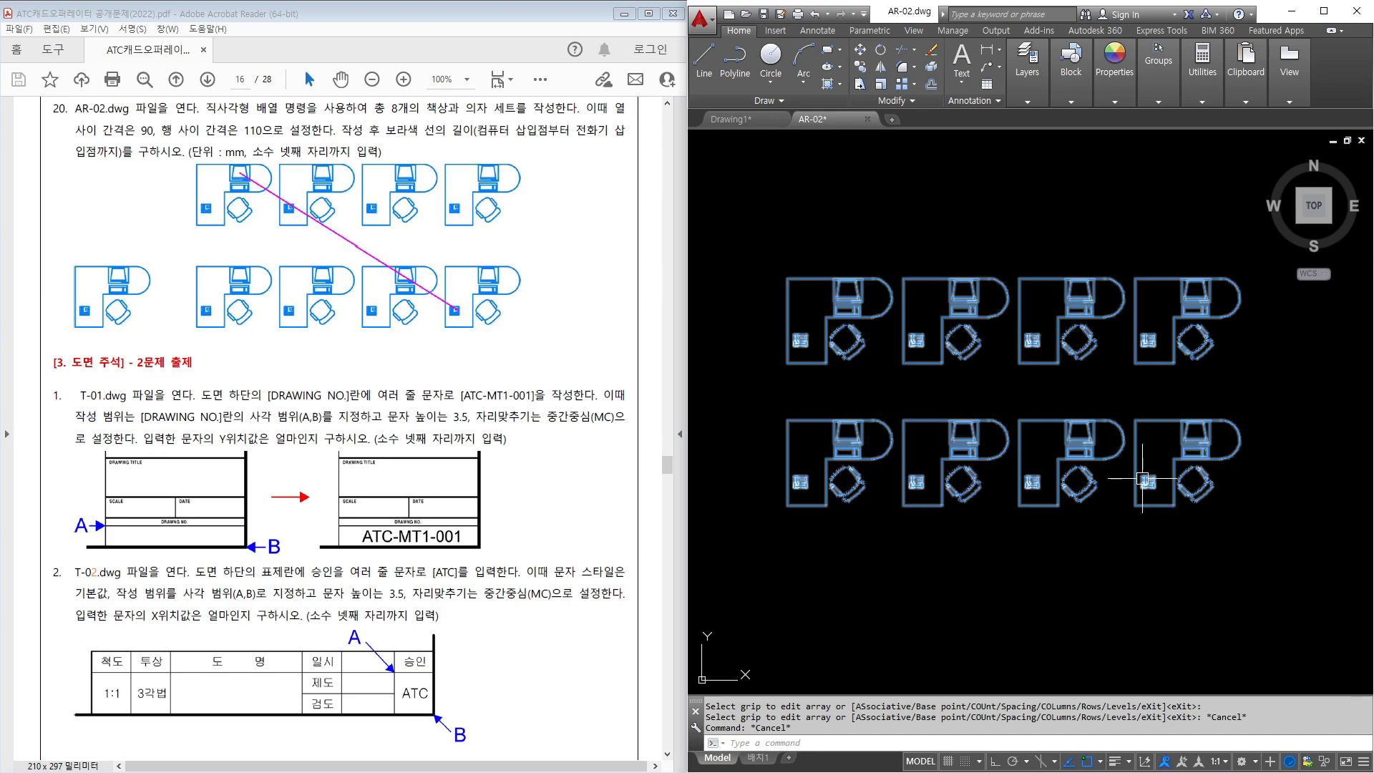
{"action": "type", "text": "l"}
{"action": "key", "text": "Return"}
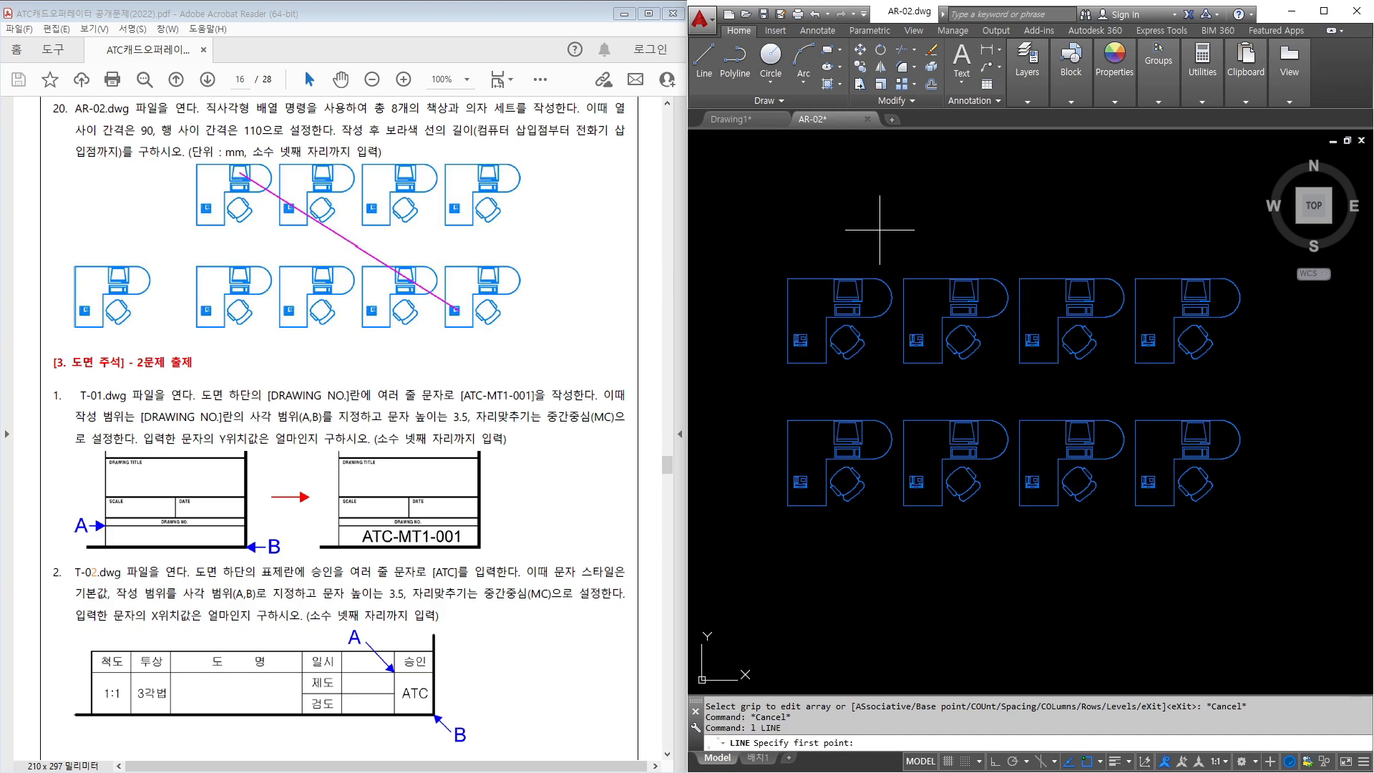
{"action": "key", "text": "F8"}
{"action": "right_click", "coordinate": [863, 219], "text": "shift"}
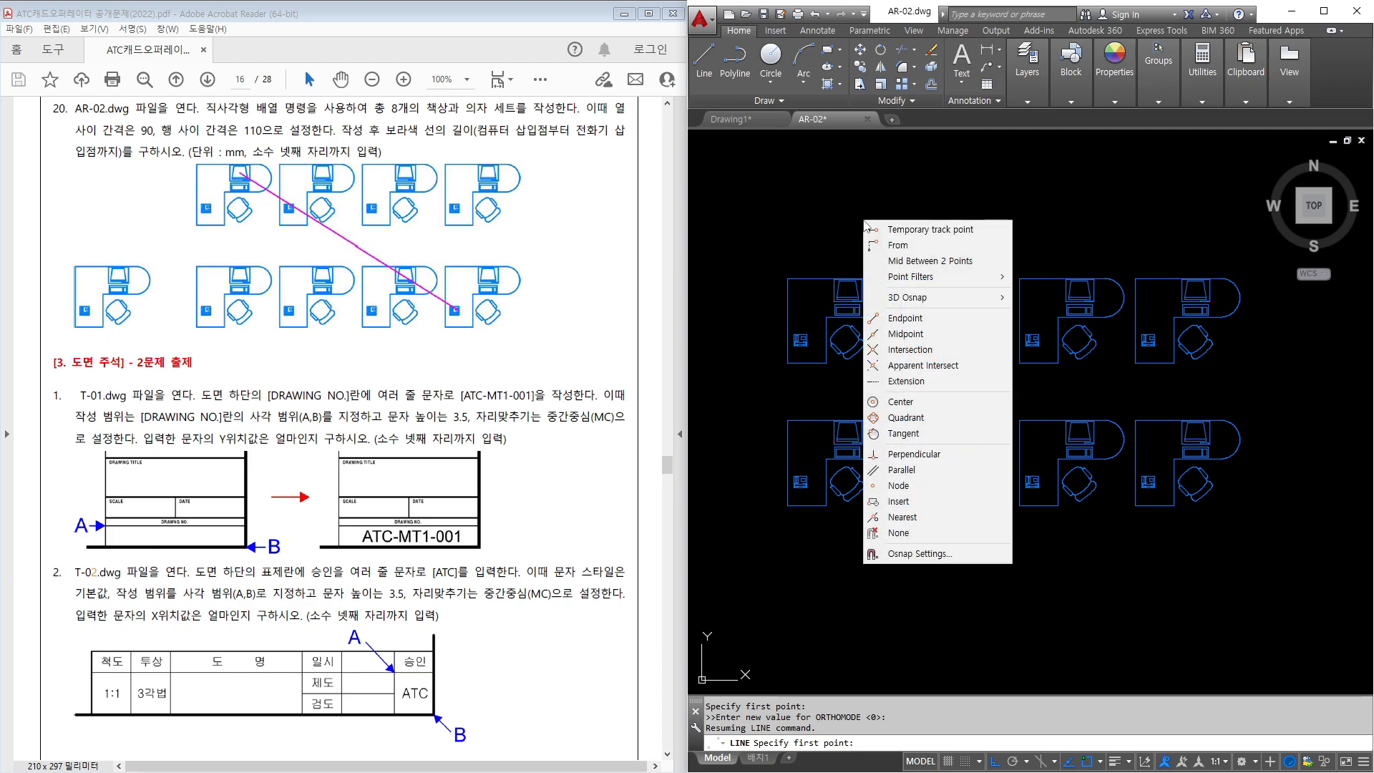
{"action": "left_click", "coordinate": [903, 503]}
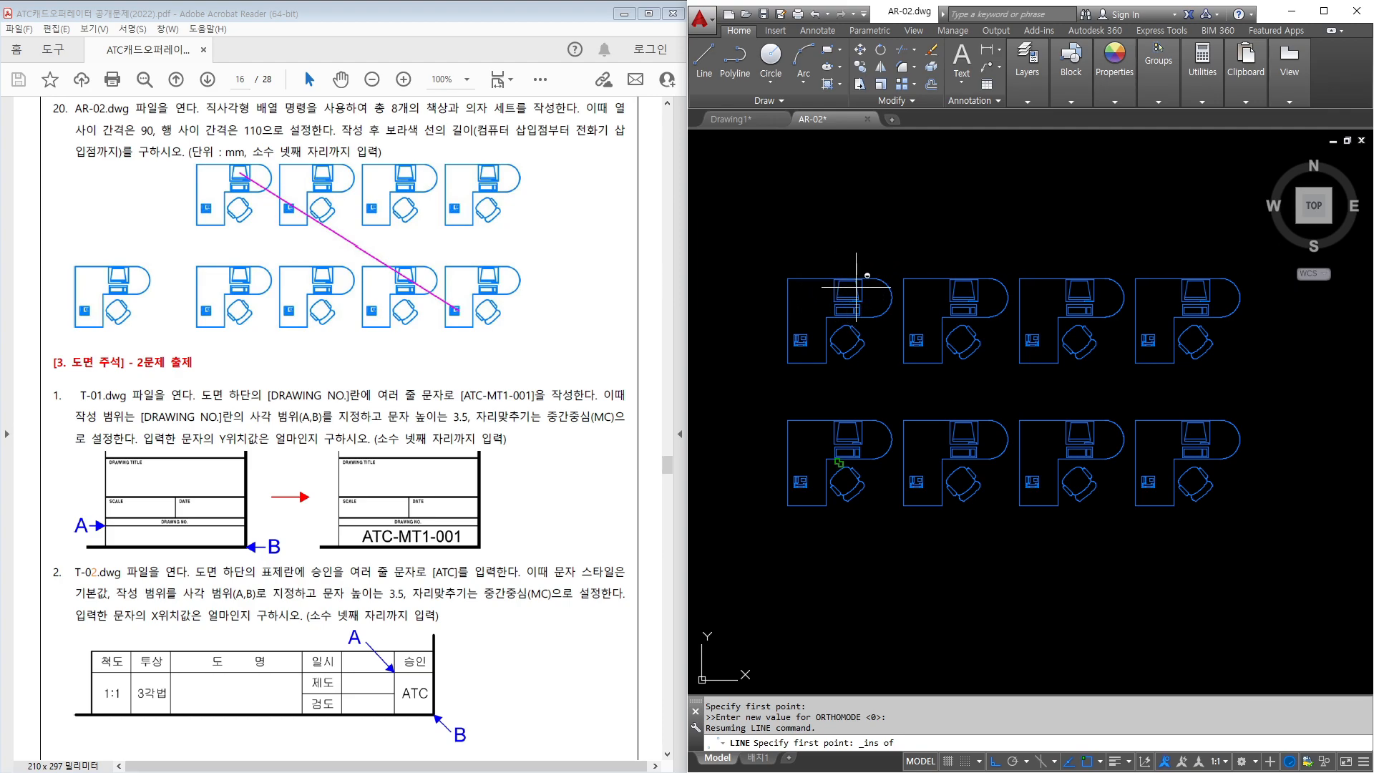
{"action": "key", "text": "Escape"}
Explode the desk array into separate objects.
{"action": "left_click", "coordinate": [903, 248]}
{"action": "left_click", "coordinate": [876, 287]}
{"action": "type", "text": "x"}
{"action": "key", "text": "Return"}
{"action": "key", "text": "Escape"}
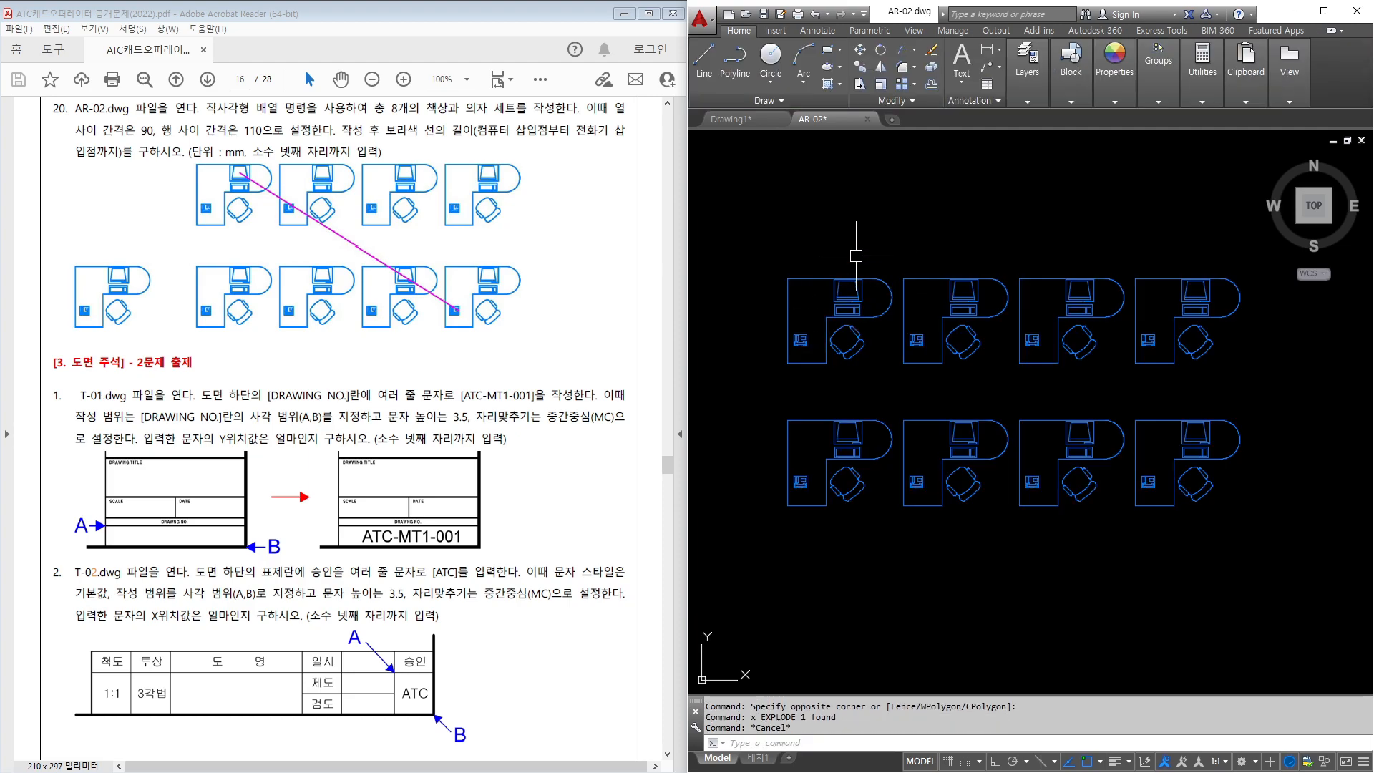
Draw a line from the upper-left desk's computer insertion point to the lower-right desk's telephone insertion point.
{"action": "type", "text": "l"}
{"action": "key", "text": "Return"}
{"action": "right_click", "coordinate": [856, 256], "text": "shift"}
{"action": "left_click", "coordinate": [891, 537]}
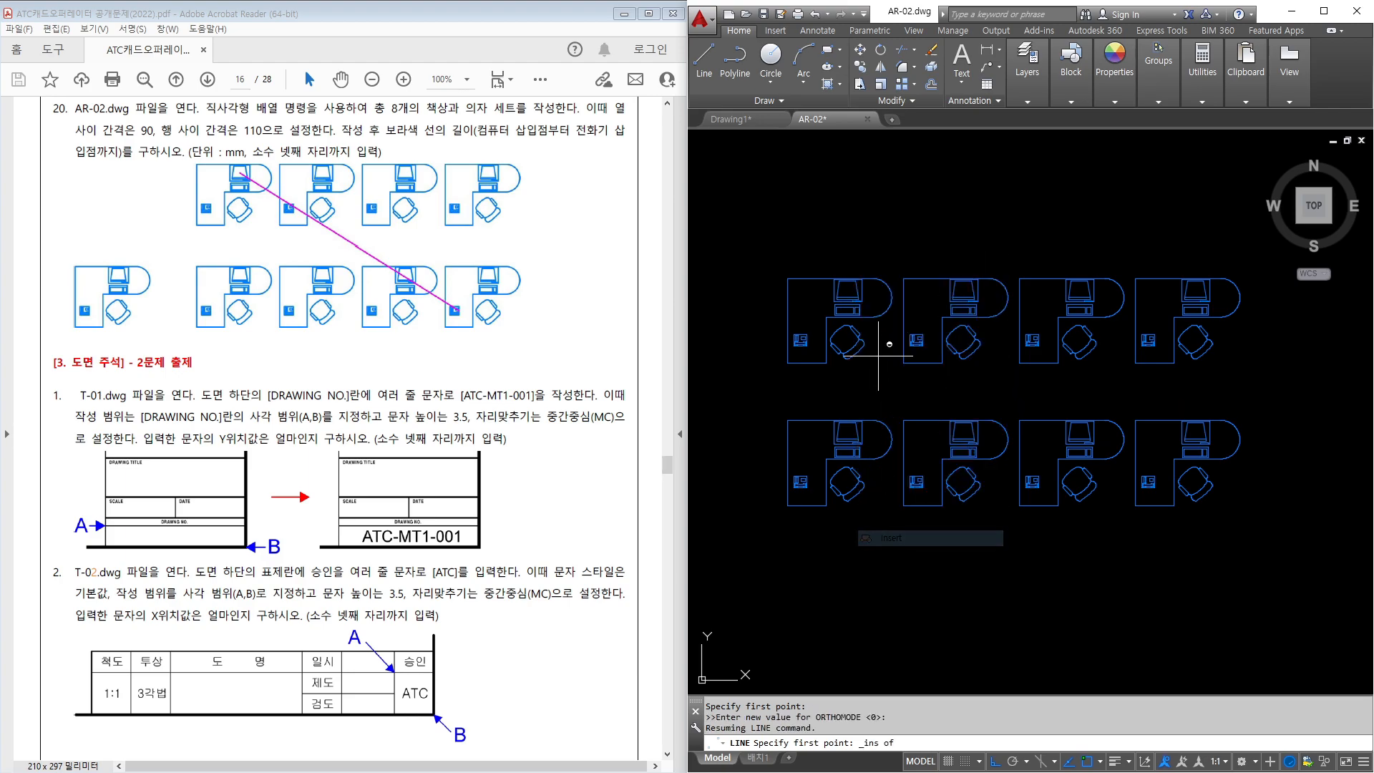
{"action": "left_click", "coordinate": [858, 290]}
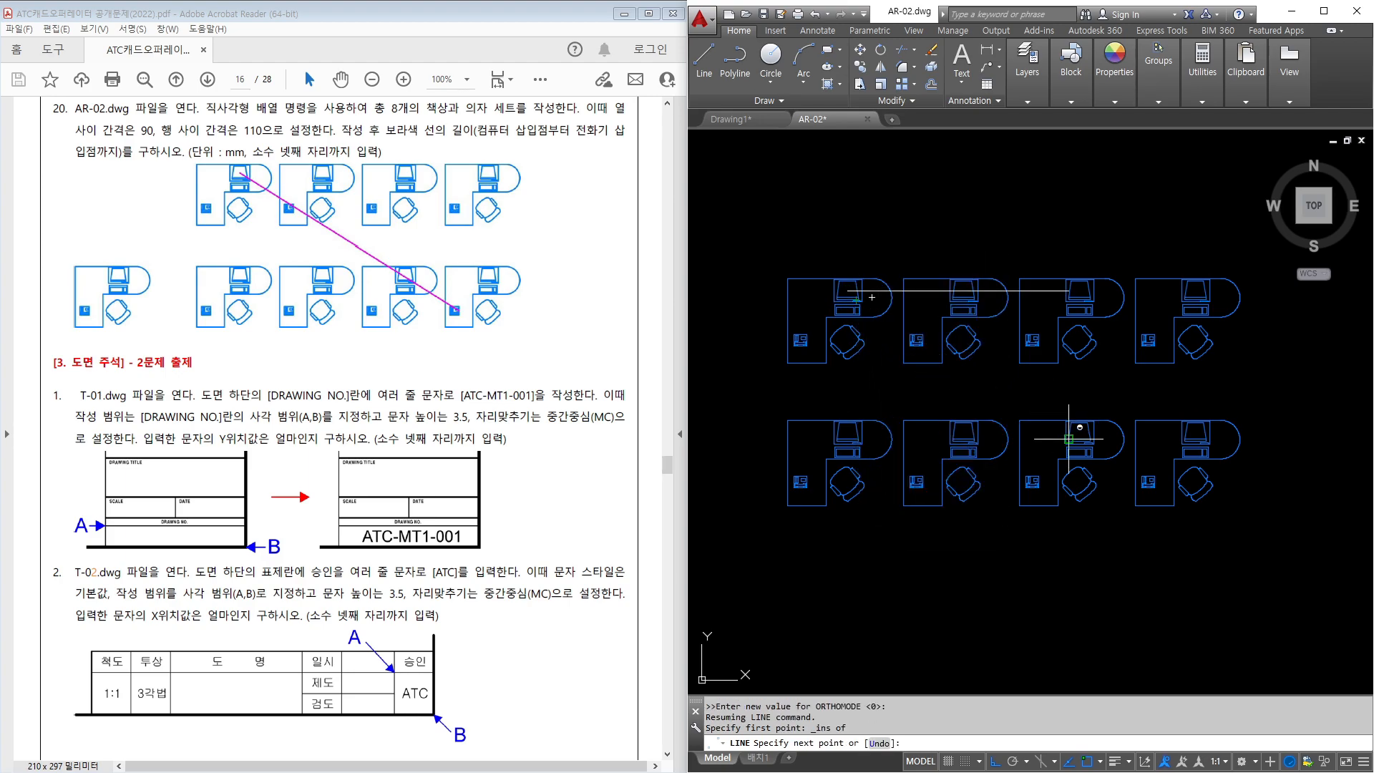
{"action": "right_click", "coordinate": [1258, 407], "text": "shift"}
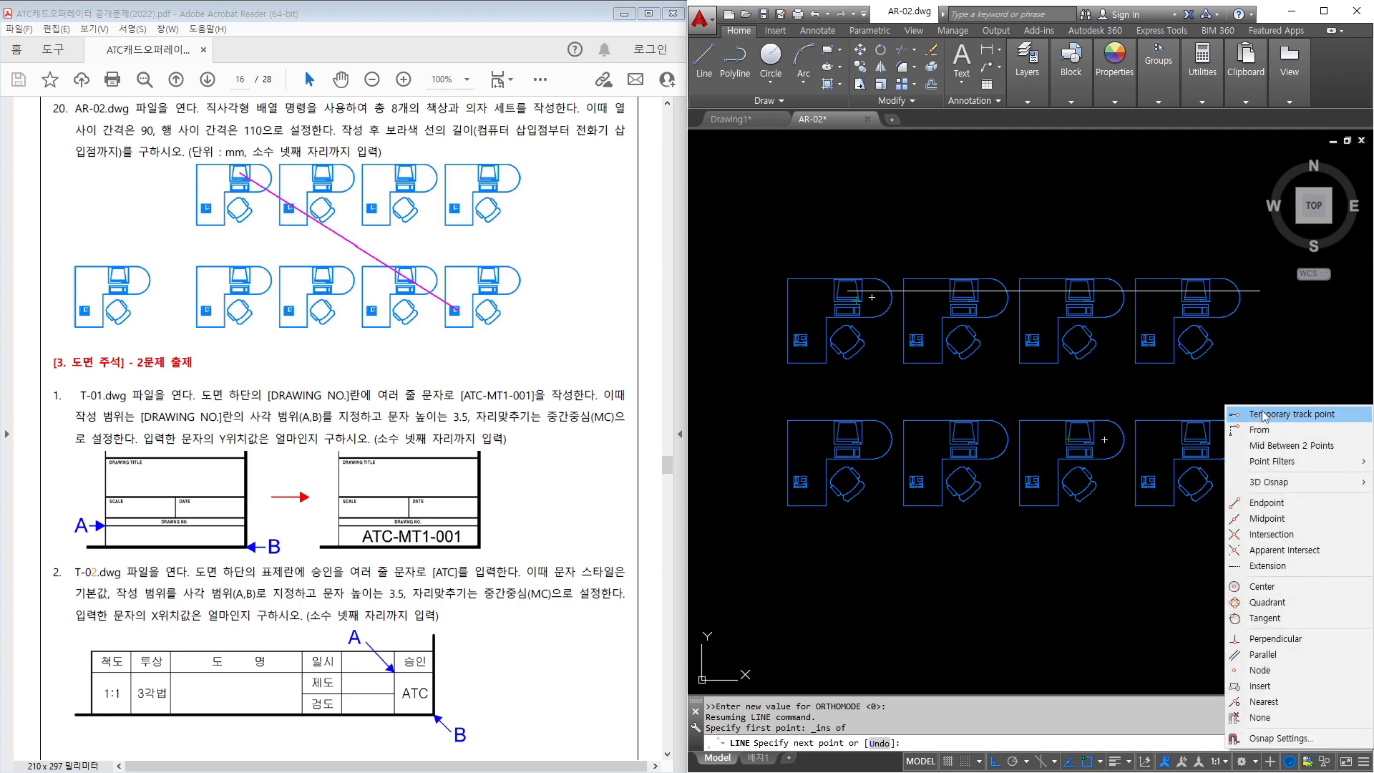
{"action": "left_click", "coordinate": [1259, 685]}
{"action": "left_click", "coordinate": [1142, 482]}
{"action": "key", "text": "Escape"}
Check the length of the diagonal line in its properties.
{"action": "left_click", "coordinate": [996, 386]}
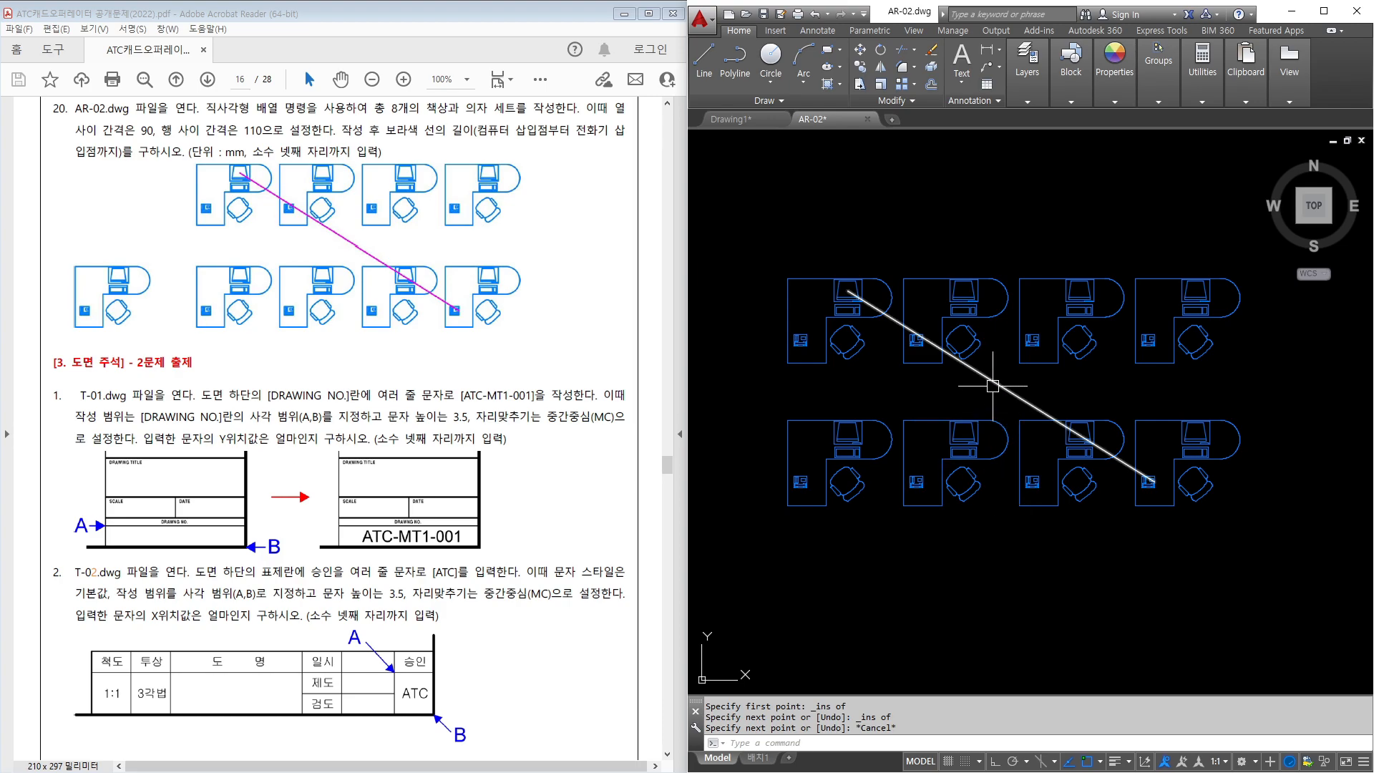
{"action": "right_click", "coordinate": [995, 387]}
{"action": "left_click", "coordinate": [1030, 709]}
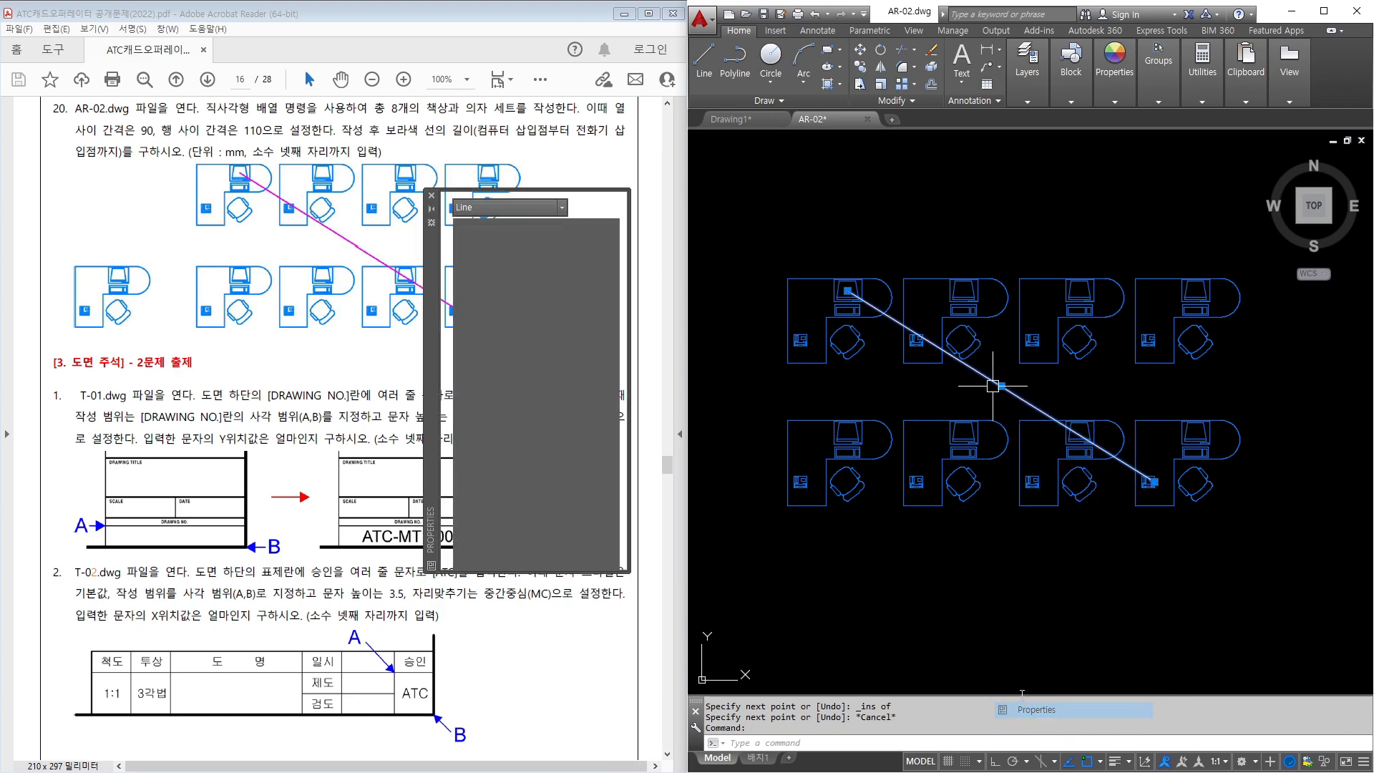
{"action": "key", "text": "ctrl+2"}
{"action": "left_click_drag", "start_coordinate": [462, 517], "coordinate": [594, 542], "text": "ctrl"}
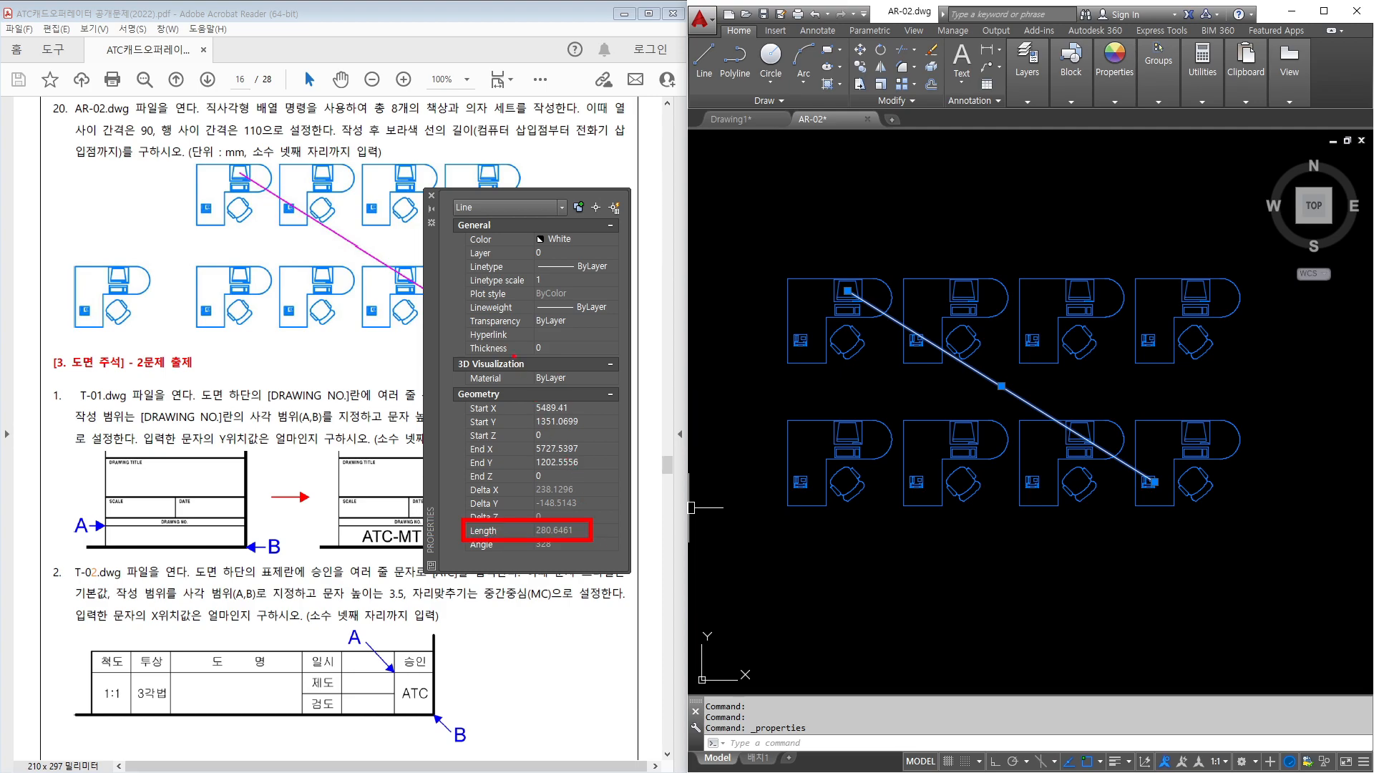
{"action": "key", "text": "Escape"}
{"action": "key", "text": "ctrl+1"}
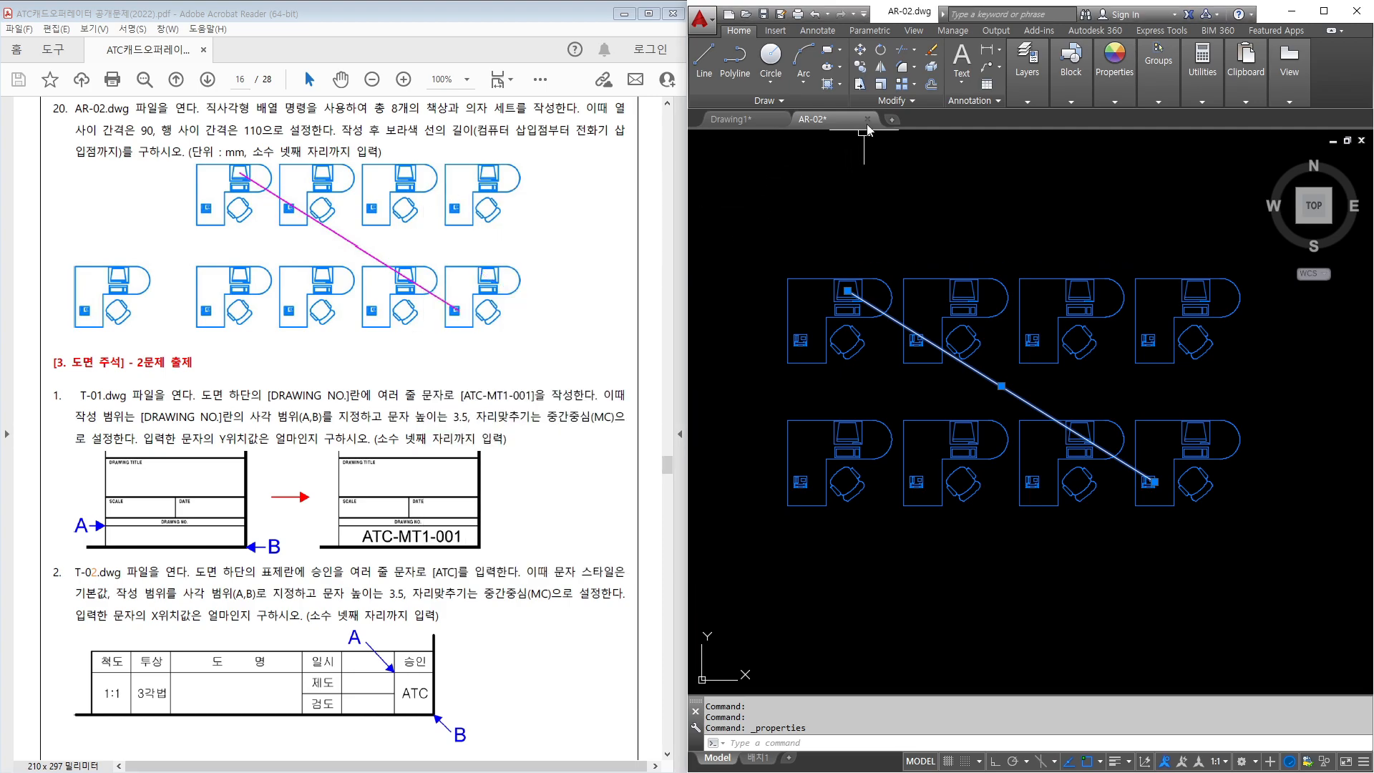
Close the AR-02 drawing without saving and open T-01 from the sample folder for annotation problem 1.
{"action": "left_click", "coordinate": [867, 120]}
{"action": "key", "text": "n"}
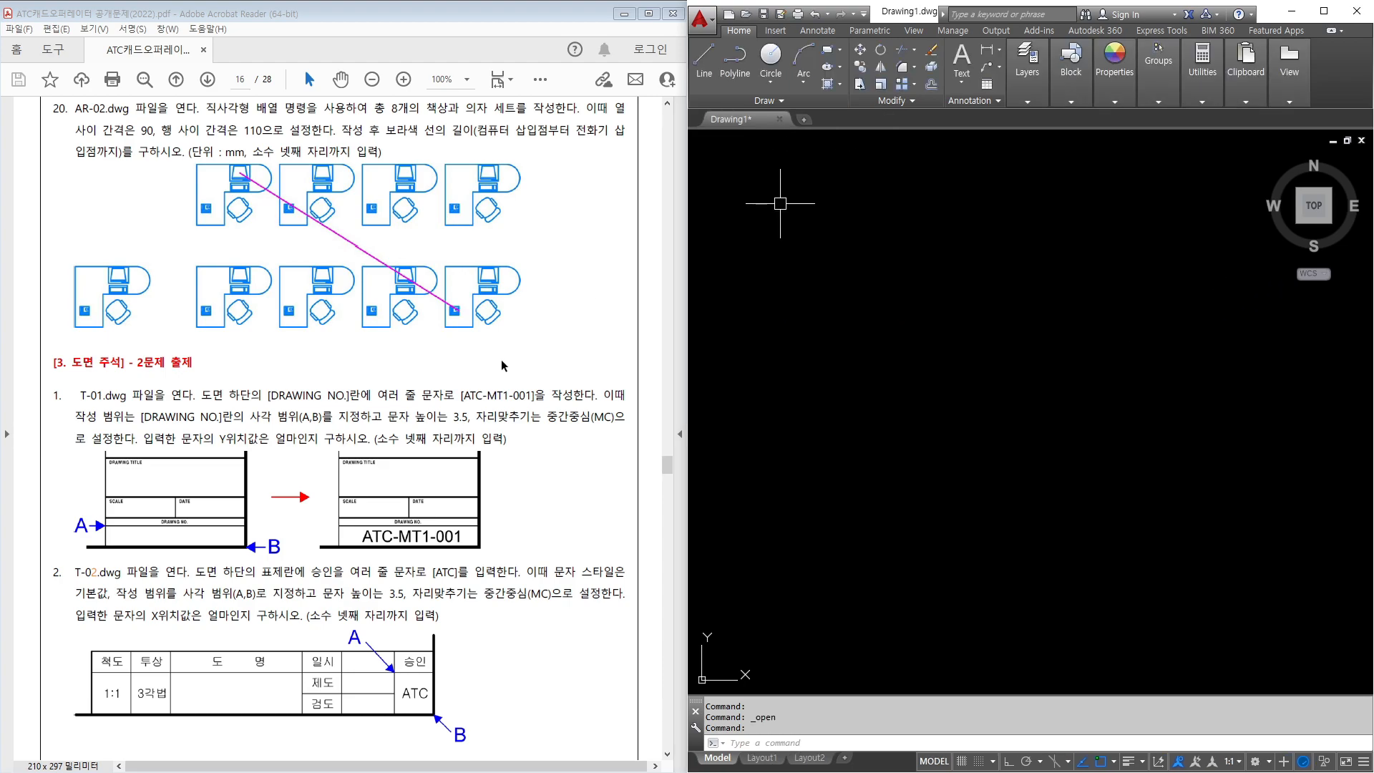
{"action": "mouse_move", "coordinate": [35, 377]}
{"action": "left_mouse_down", "text": "ctrl"}
{"action": "mouse_move", "coordinate": [273, 631]}
{"action": "mouse_move", "coordinate": [633, 741]}
{"action": "left_mouse_up", "text": "ctrl"}
{"action": "key", "text": "Escape"}
{"action": "left_click", "coordinate": [746, 14]}
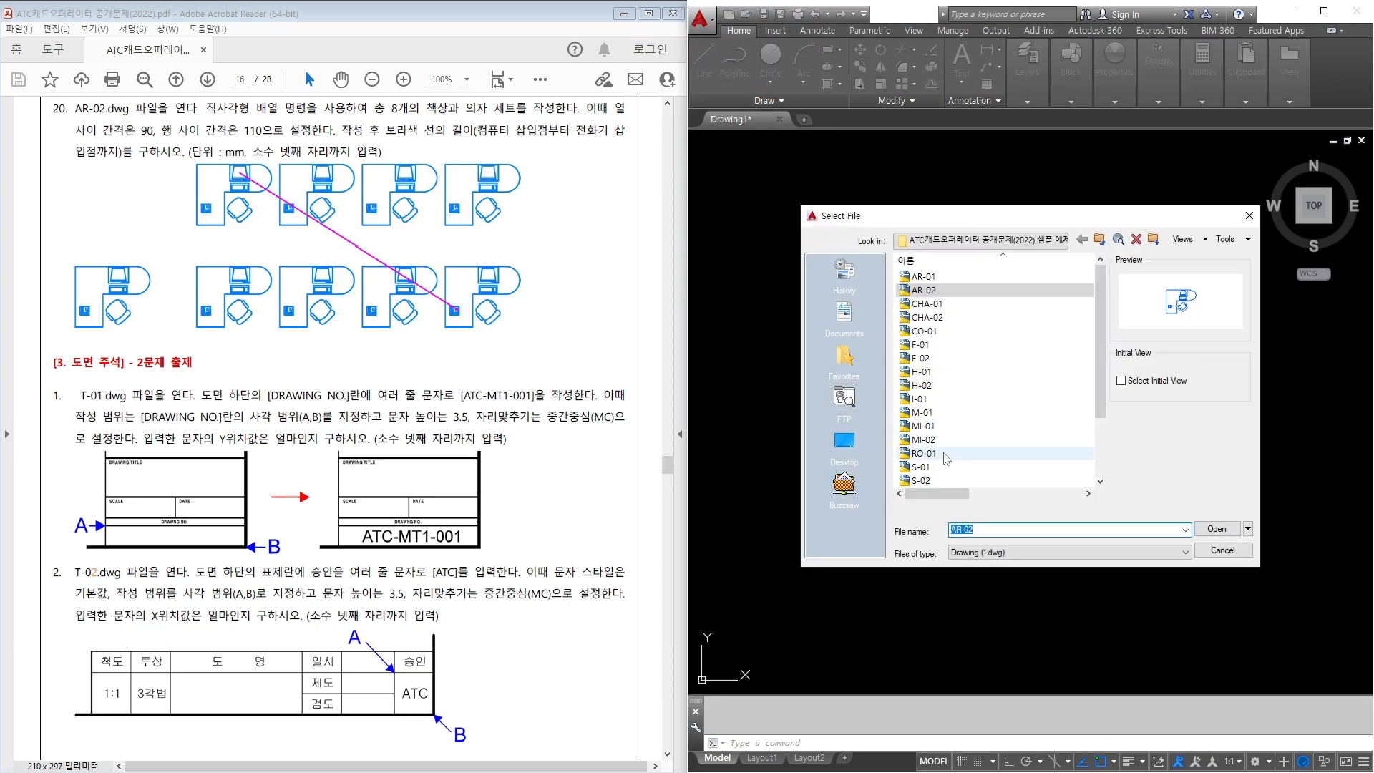
{"action": "scroll", "coordinate": [944, 454], "scroll_direction": "down", "scroll_amount": 2}
{"action": "double_click", "coordinate": [926, 441]}
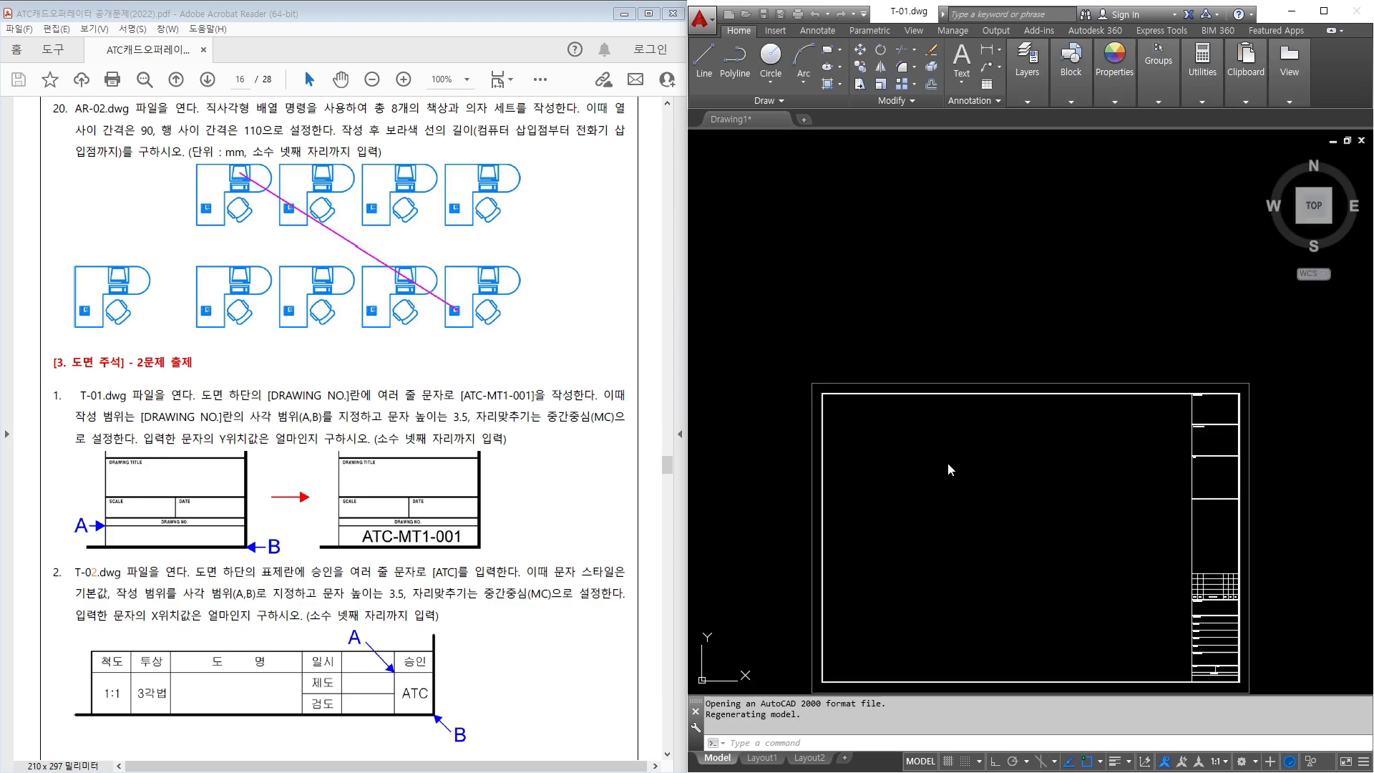
Write the multiline text "ATC-MT1-001" in the box below the DRAWING NO. heading, spanning corners A and B.
{"action": "scroll", "coordinate": [1162, 576], "scroll_direction": "up", "scroll_amount": 10}
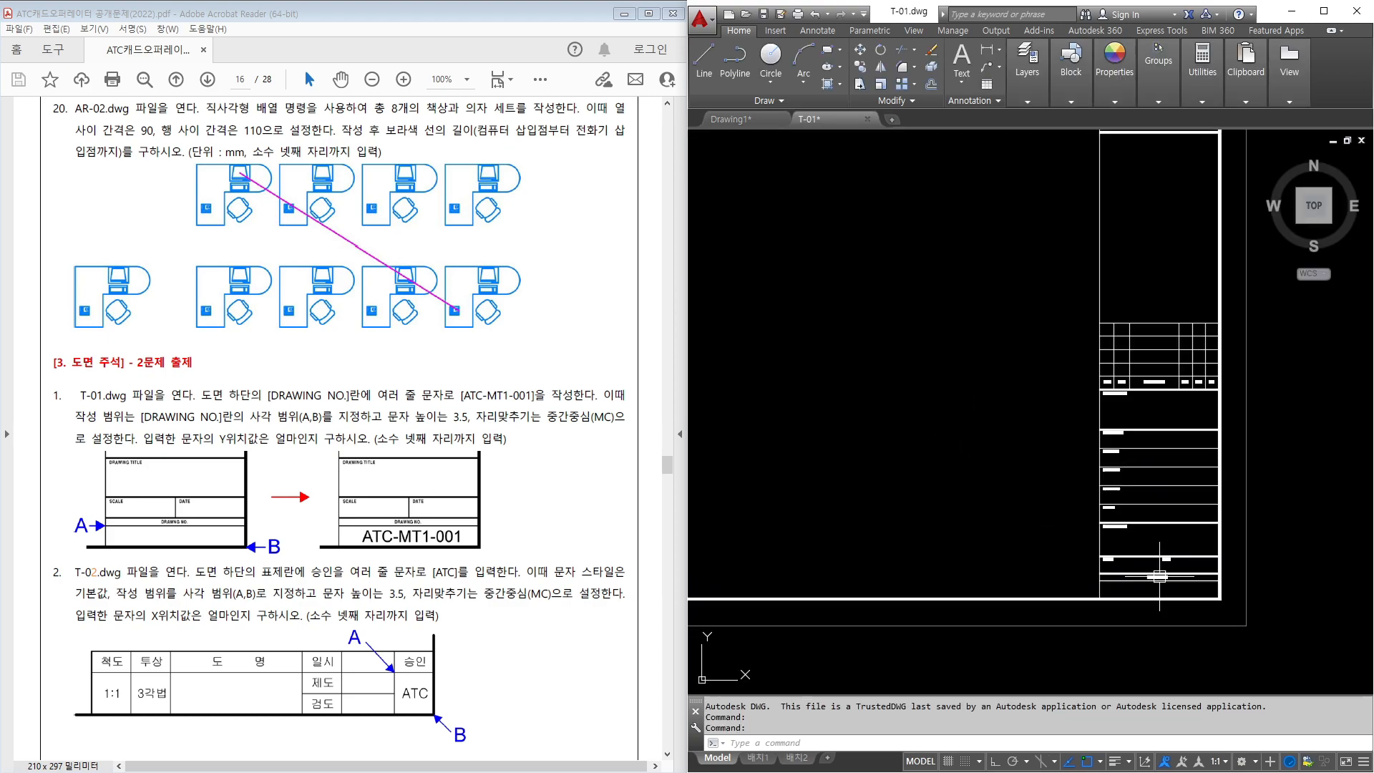
{"action": "middle_click_drag", "start_coordinate": [1174, 607], "coordinate": [1032, 485]}
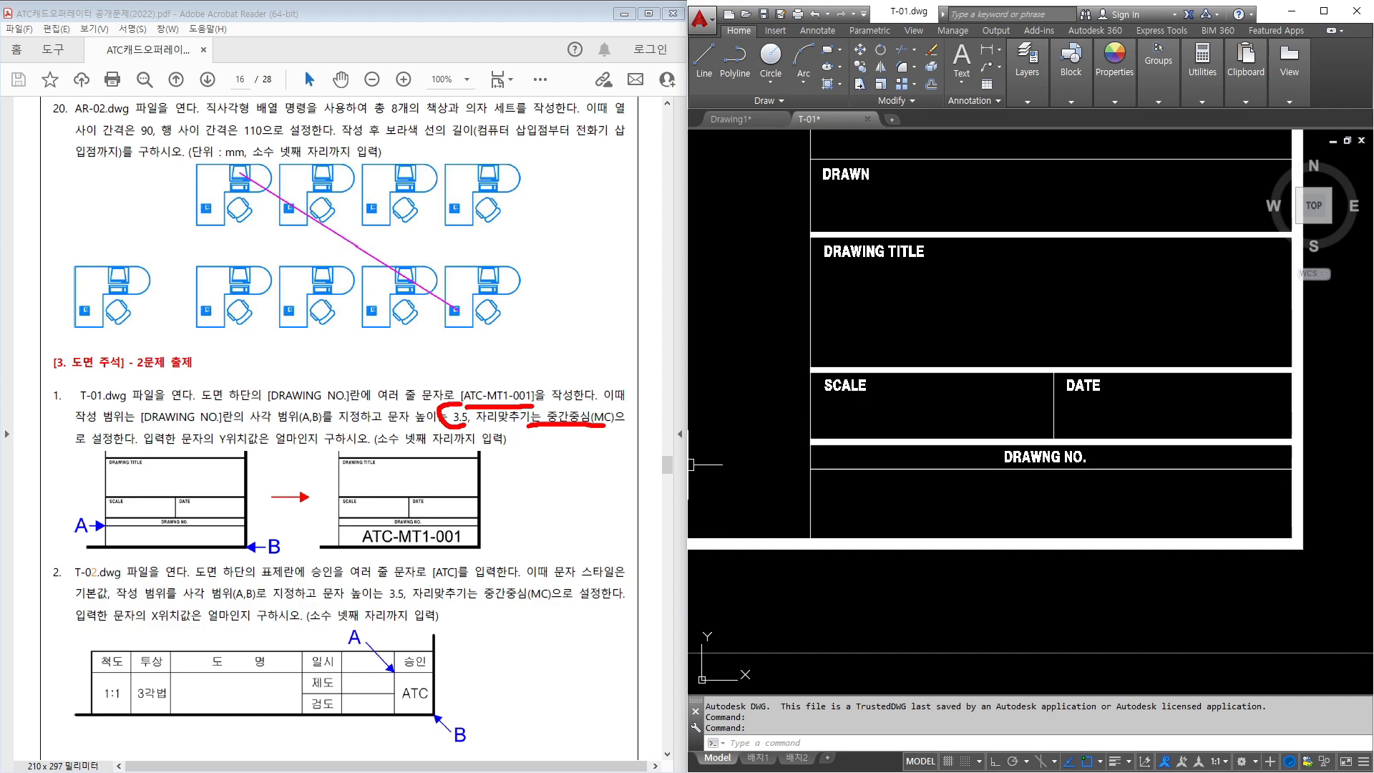
{"action": "key", "text": "Escape"}
{"action": "key", "text": "Escape"}
{"action": "key", "text": "Escape"}
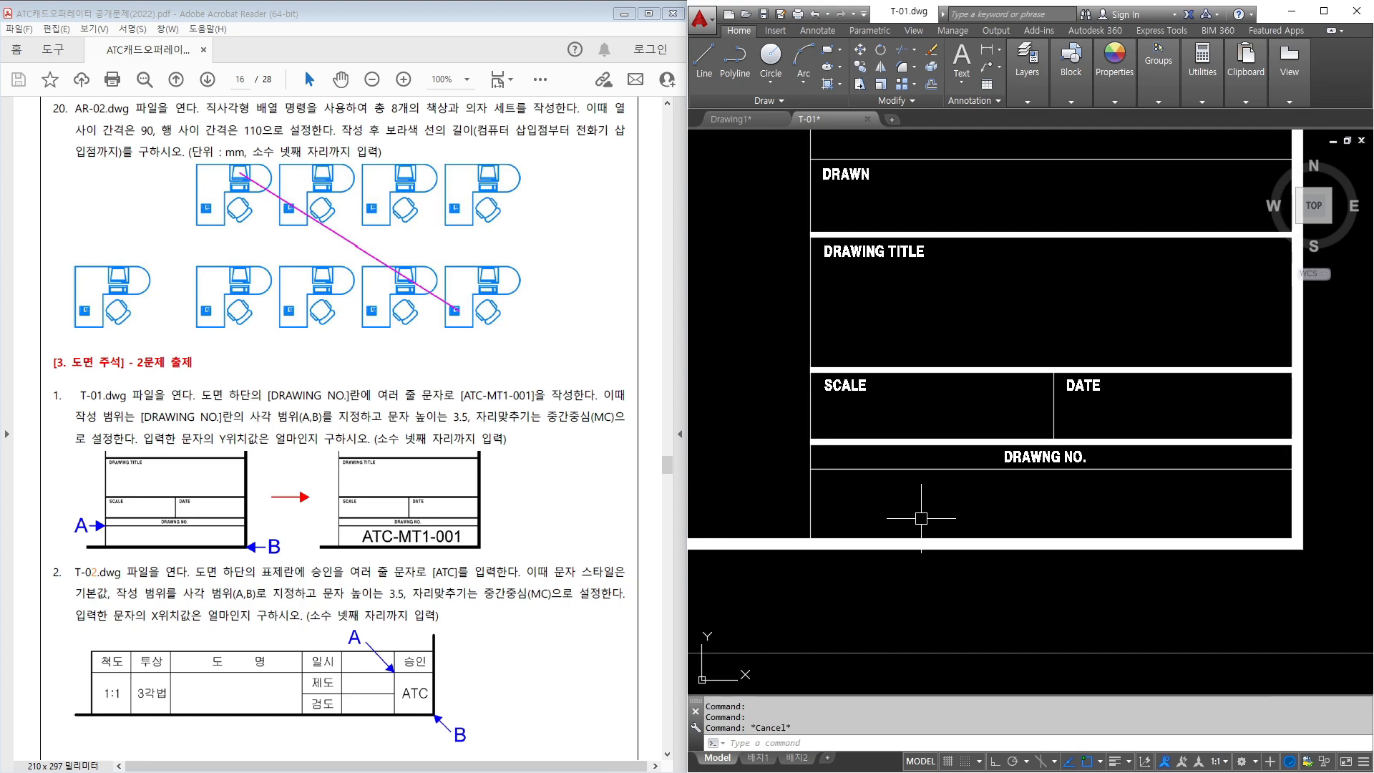
{"action": "type", "text": "t"}
{"action": "key", "text": "Return"}
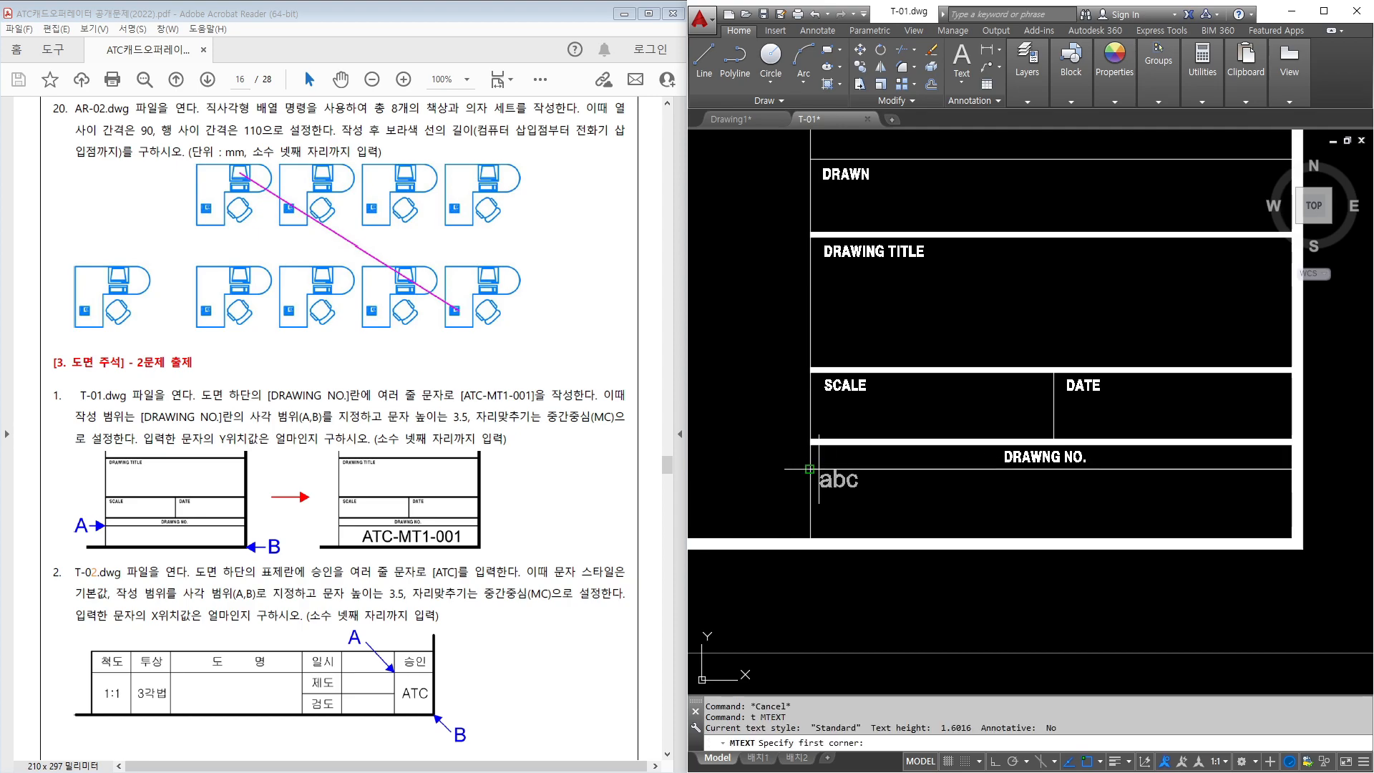
{"action": "left_click", "coordinate": [811, 469]}
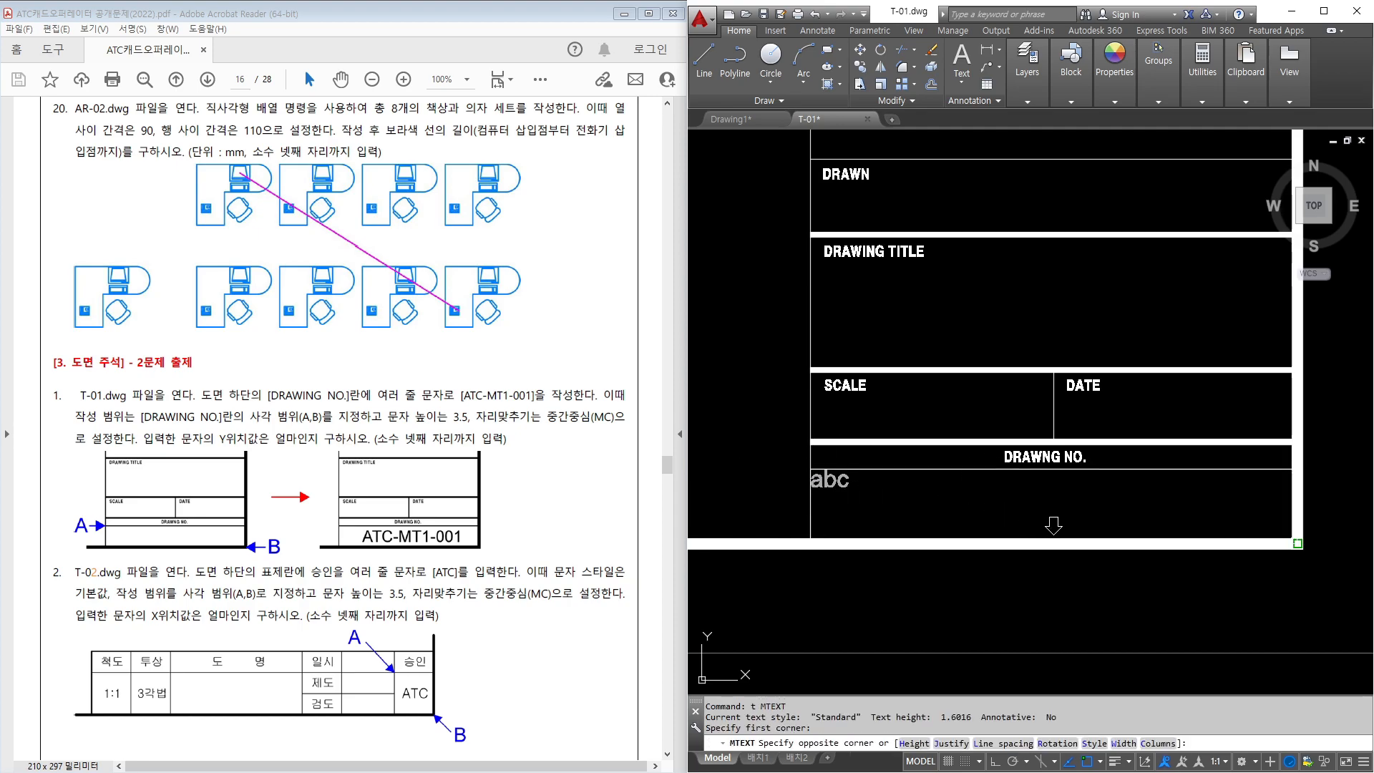
{"action": "left_click", "coordinate": [1292, 552]}
{"action": "type", "text": "ATC-MT1-001"}
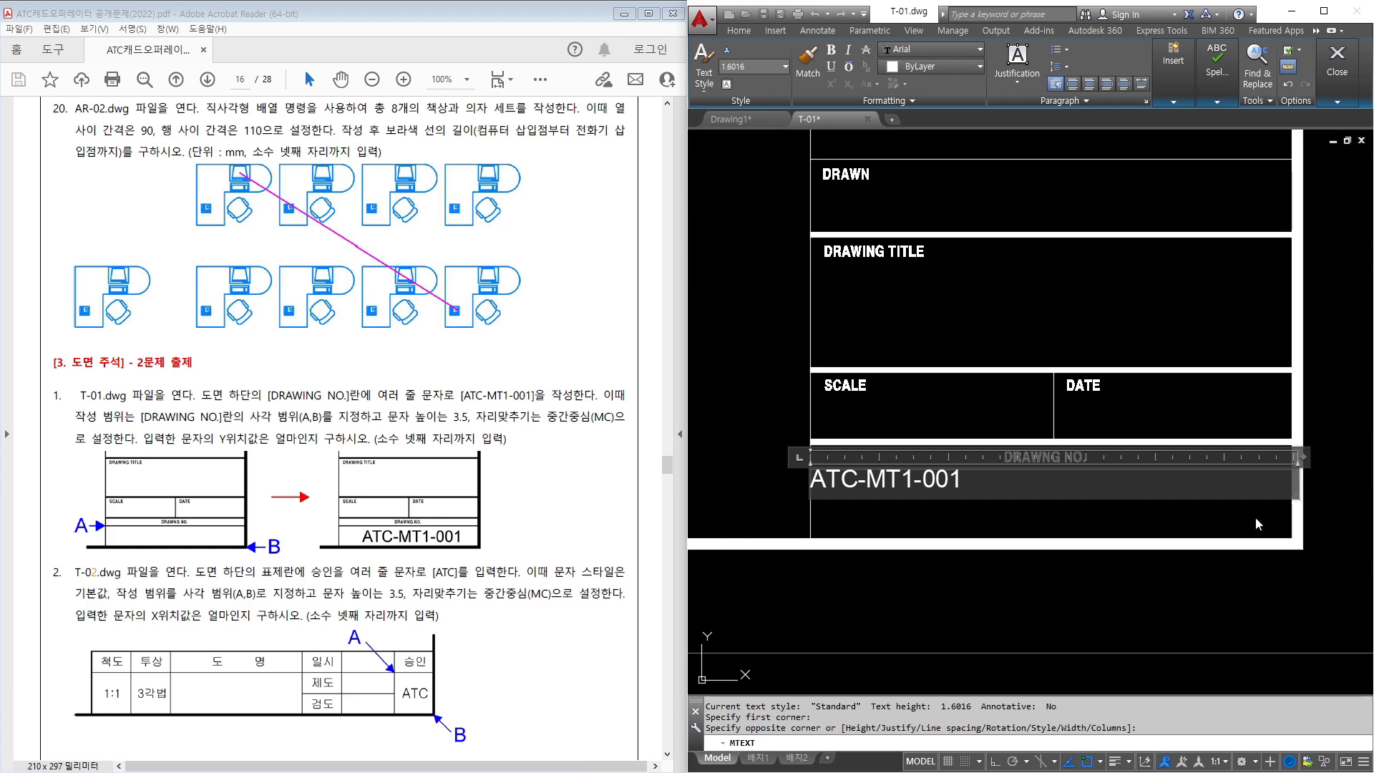
Set the drawing number text to Middle Center justification and a height of 3.5, and finish the text.
{"action": "key", "text": "ctrl+a"}
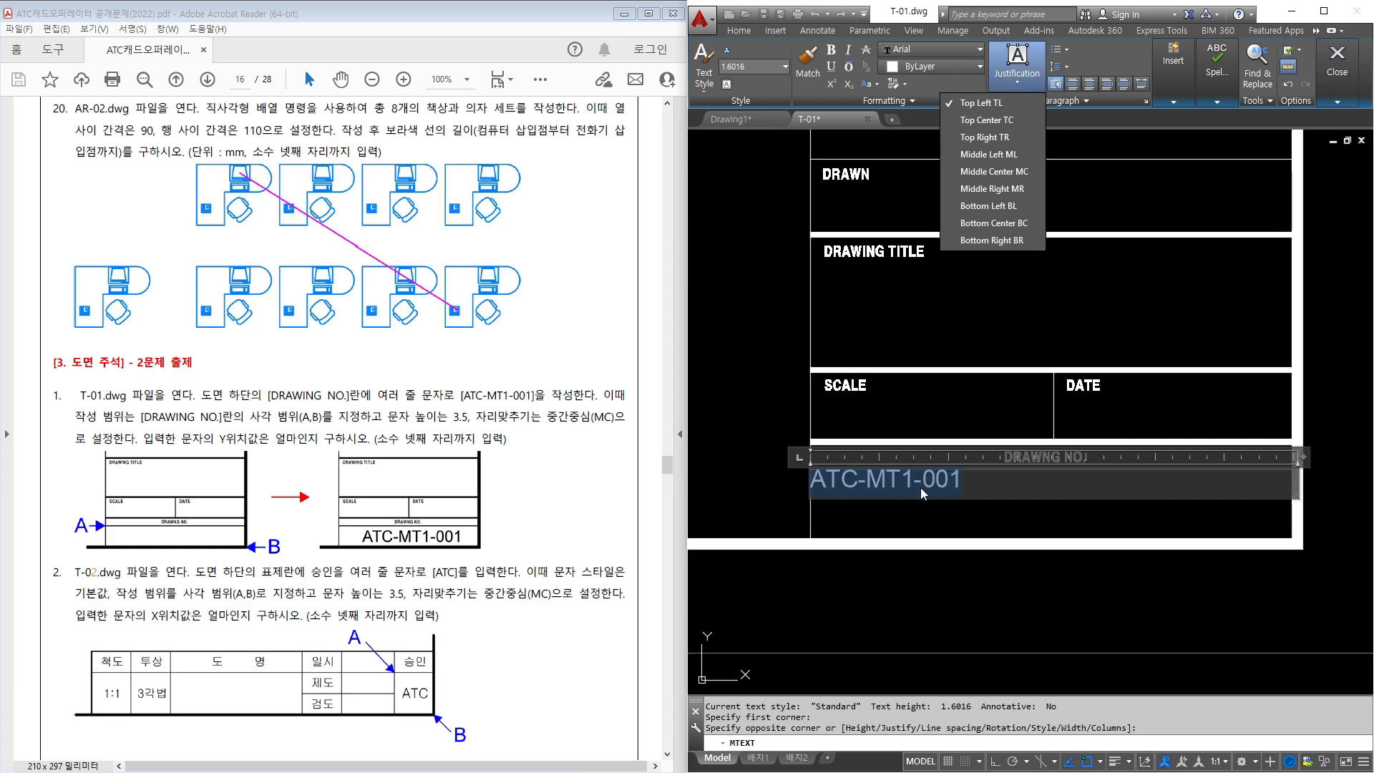
{"action": "left_click", "coordinate": [994, 172]}
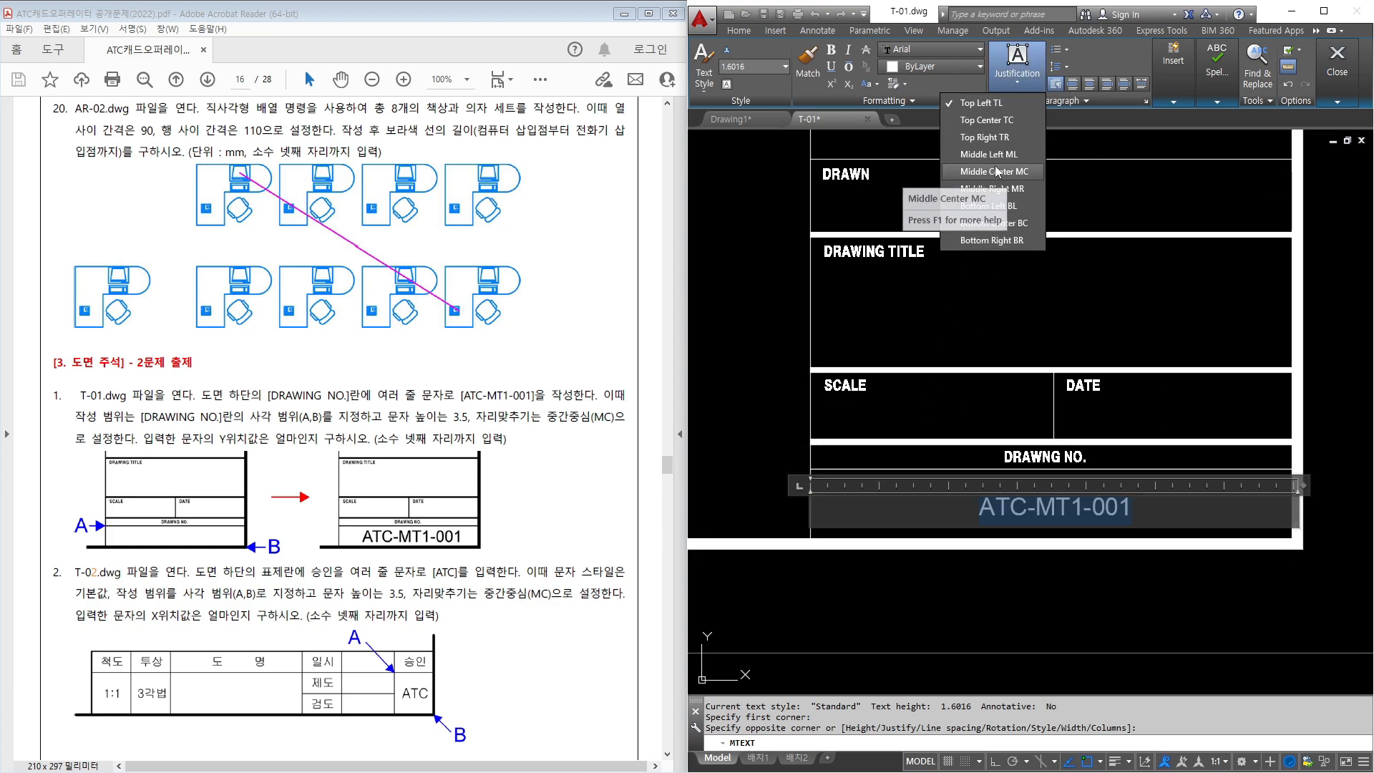
{"action": "left_click", "coordinate": [1017, 64]}
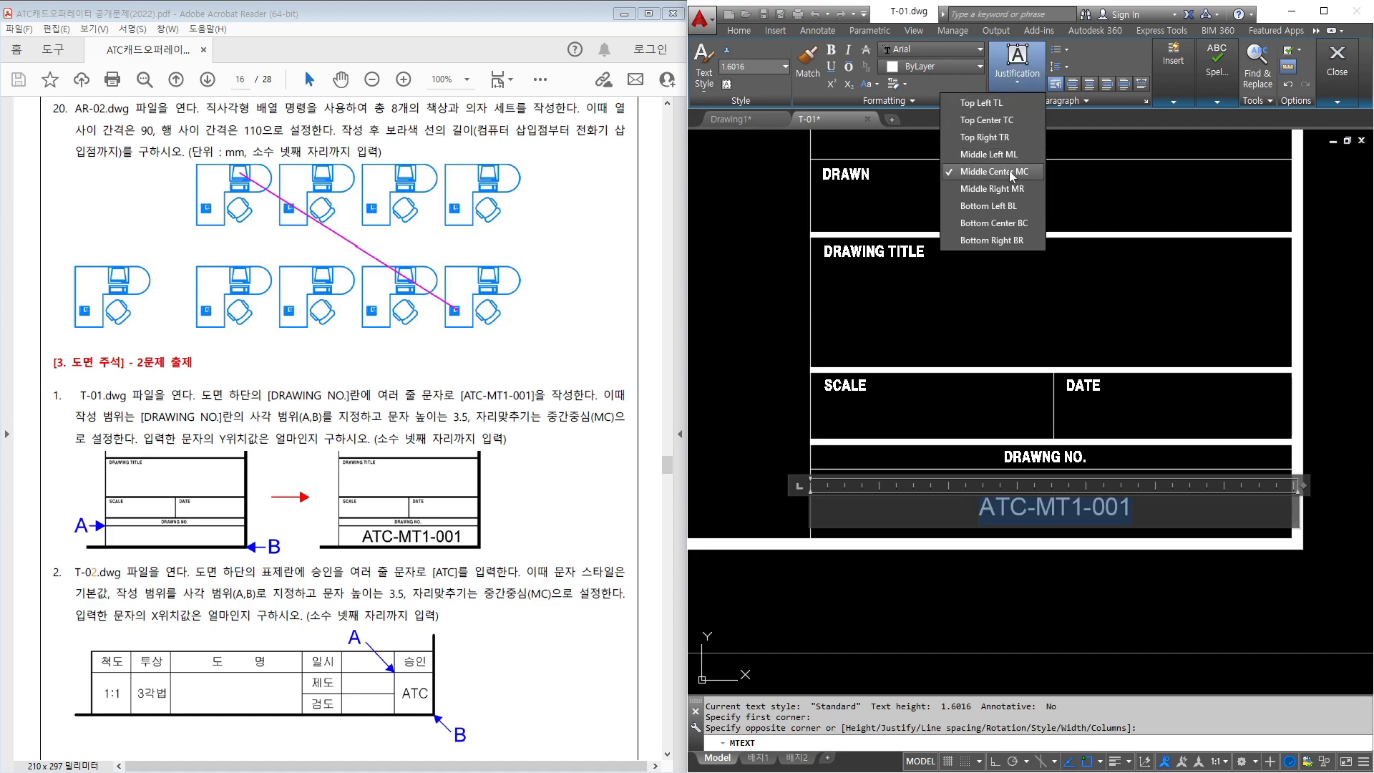
{"action": "left_click", "coordinate": [743, 67]}
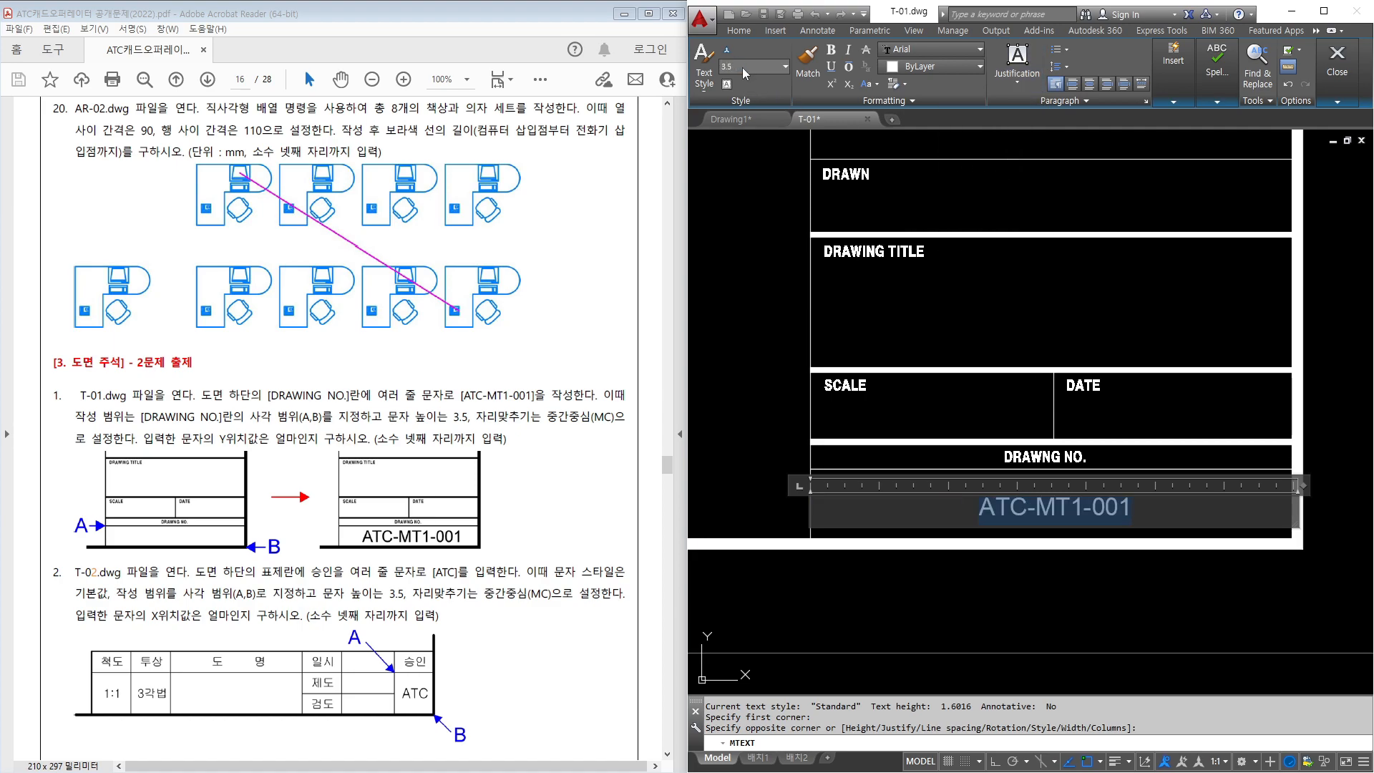
{"action": "type", "text": "3.5"}
{"action": "key", "text": "Return"}
{"action": "key", "text": "ctrl+Return"}
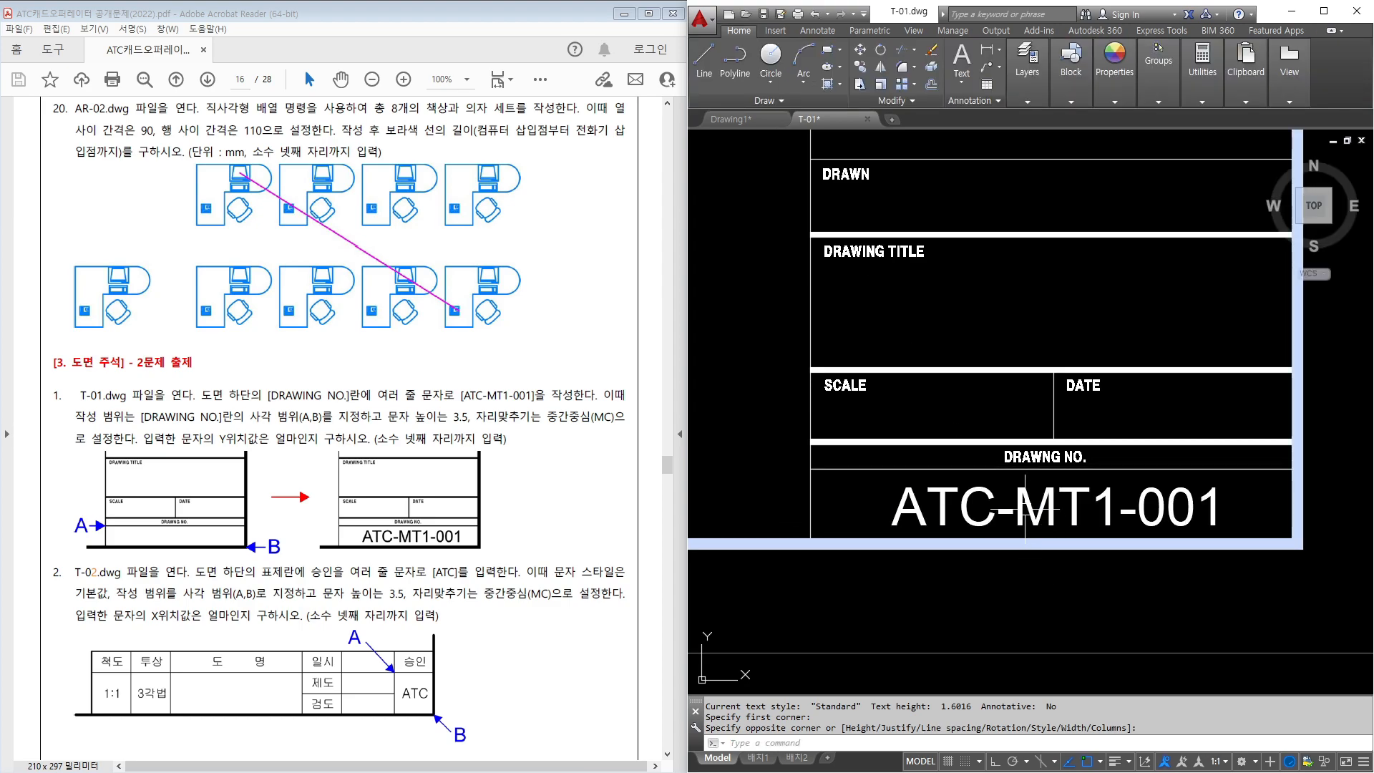
{"action": "key", "text": "Escape"}
{"action": "key", "text": "Escape"}
{"action": "type", "text": "ID"}
{"action": "key", "text": "Return"}
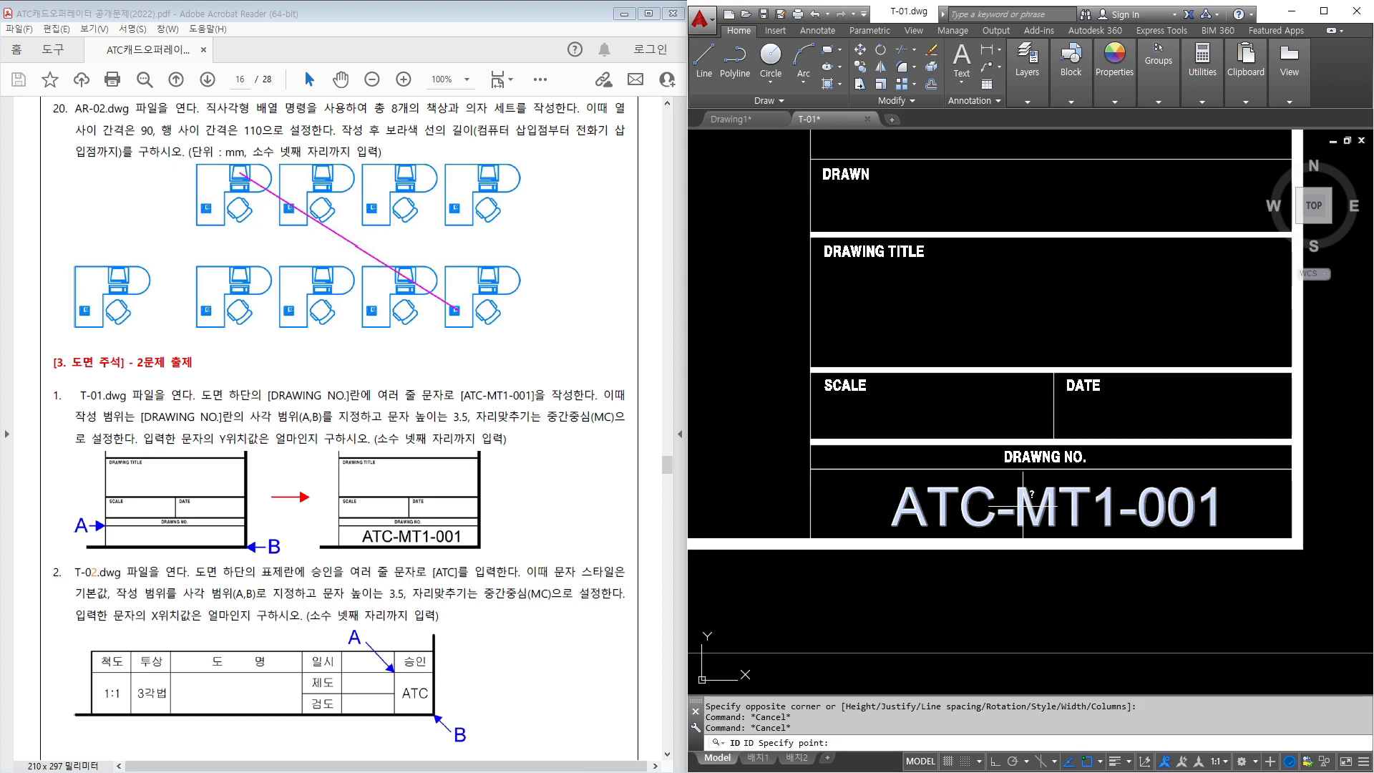
{"action": "left_click", "coordinate": [1023, 506]}
{"action": "key", "text": "Return"}
{"action": "left_click", "coordinate": [1022, 507]}
{"action": "key", "text": "Escape"}
{"action": "key", "text": "Escape"}
Check the Y position of the ATC-MT1-001 text in its properties.
{"action": "left_click", "coordinate": [1017, 509]}
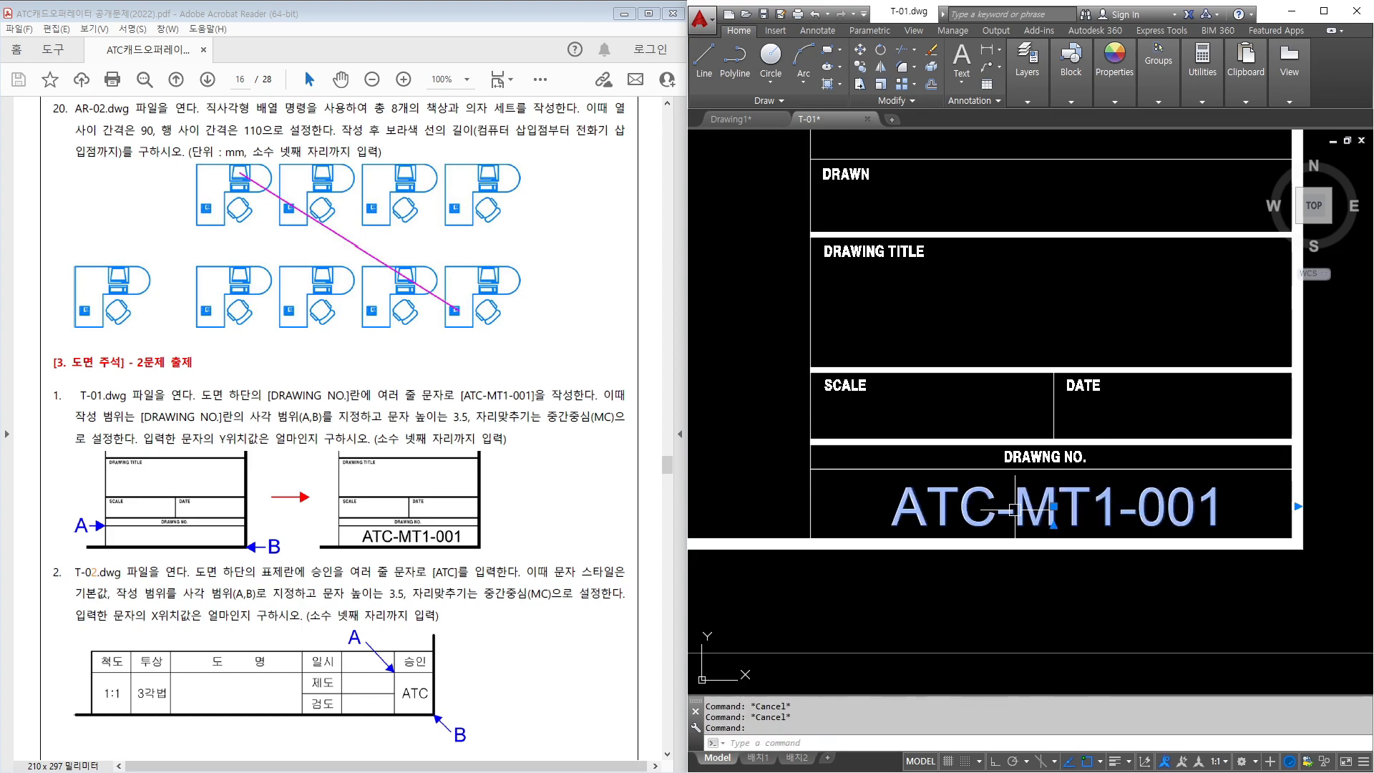
{"action": "right_click", "coordinate": [1015, 509]}
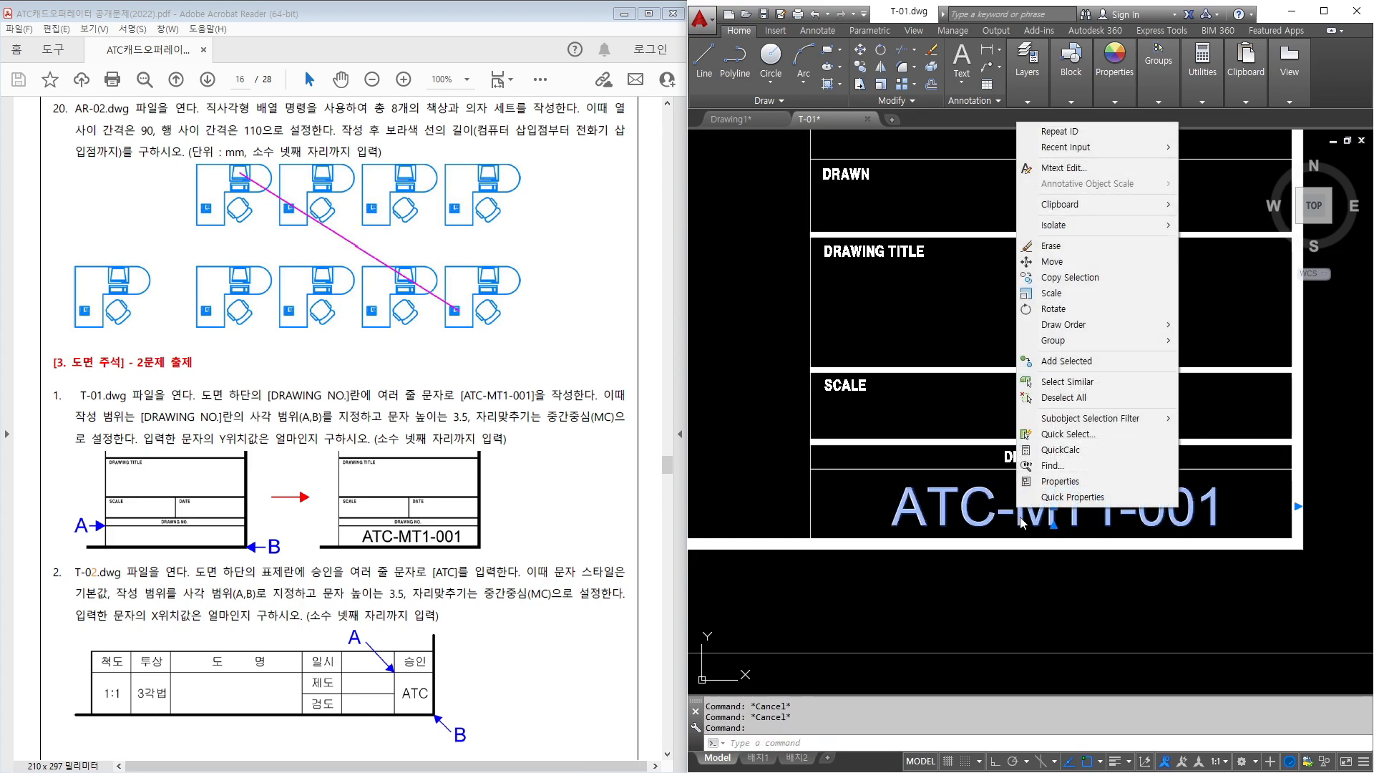
{"action": "left_click", "coordinate": [1042, 488]}
{"action": "scroll", "coordinate": [511, 419], "scroll_direction": "down", "scroll_amount": 2}
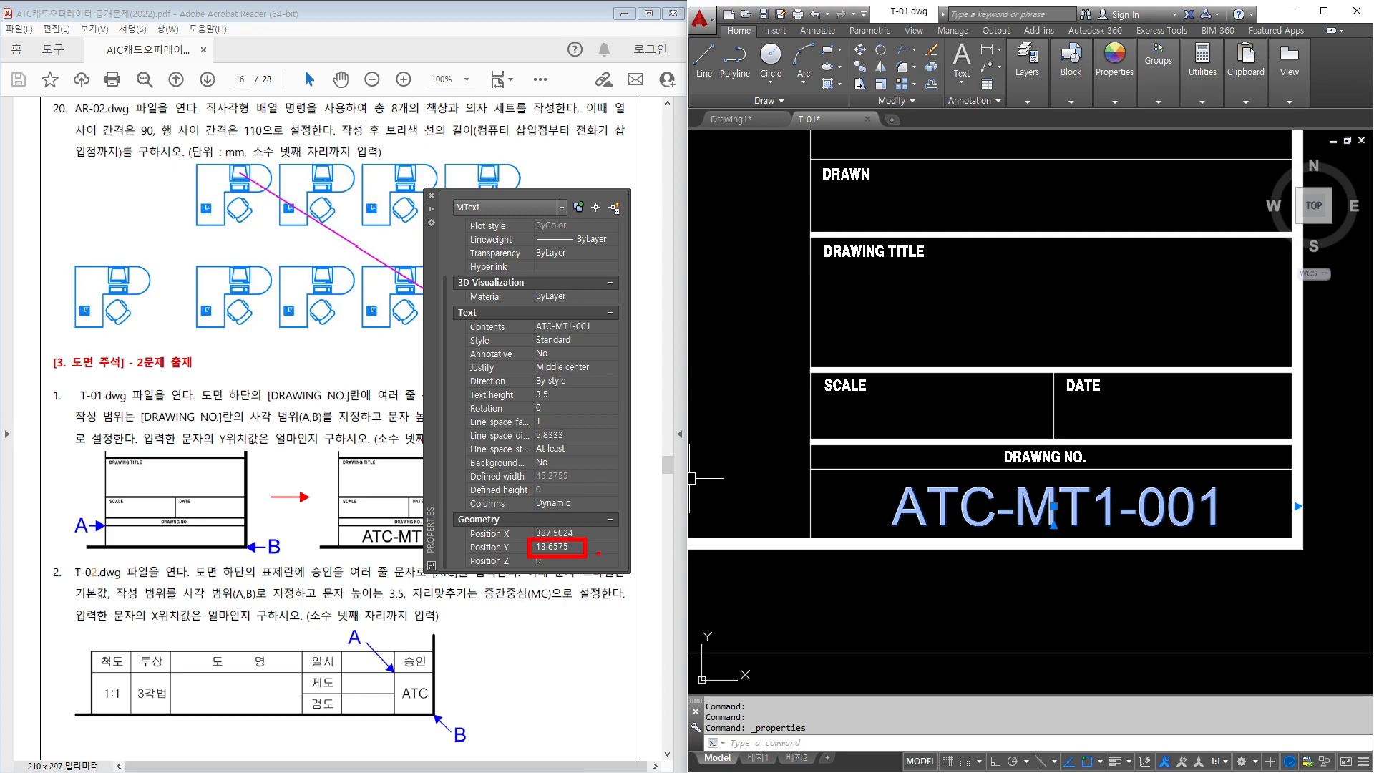
{"action": "left_click", "coordinate": [431, 195]}
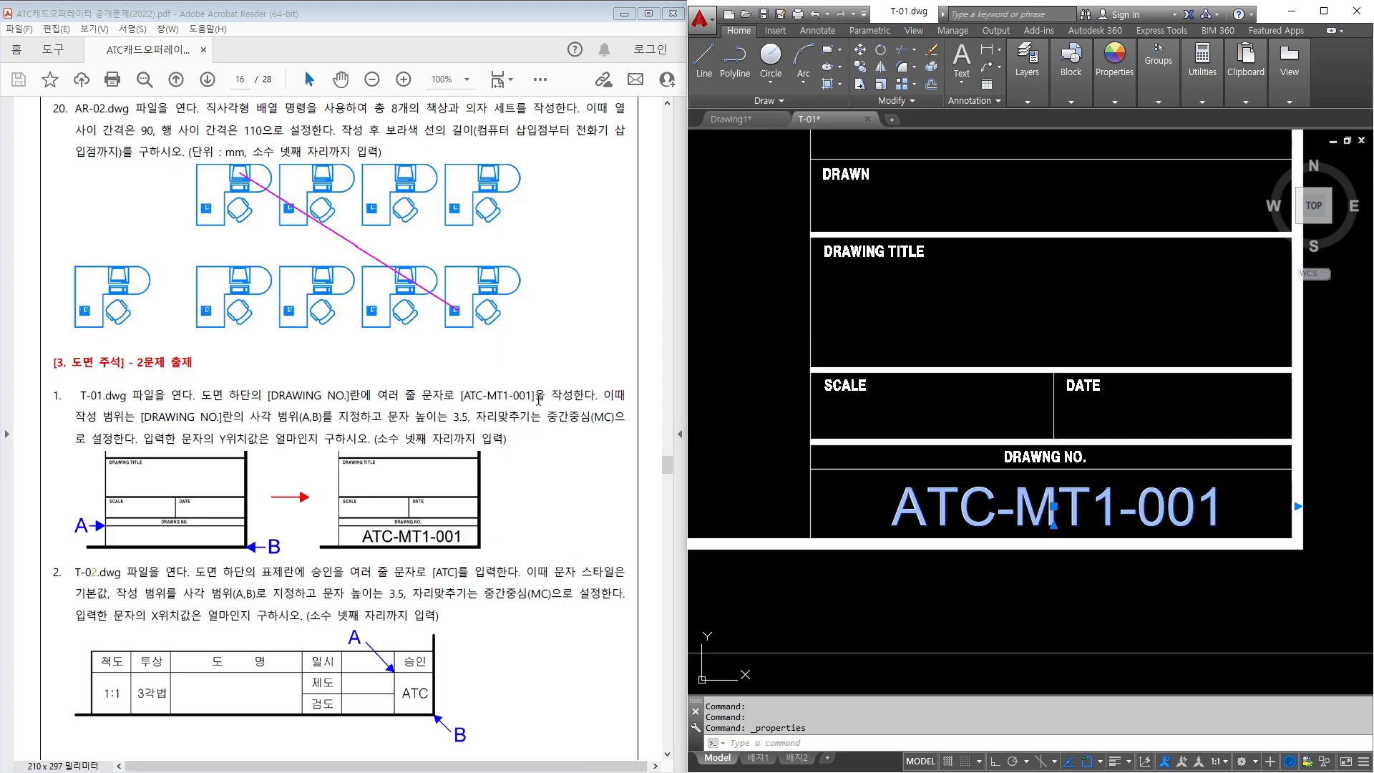
{"action": "key", "text": "Escape"}
Close the T-01 drawing and open T-02 from the sample folder for annotation problem 2.
{"action": "left_click", "coordinate": [866, 118]}
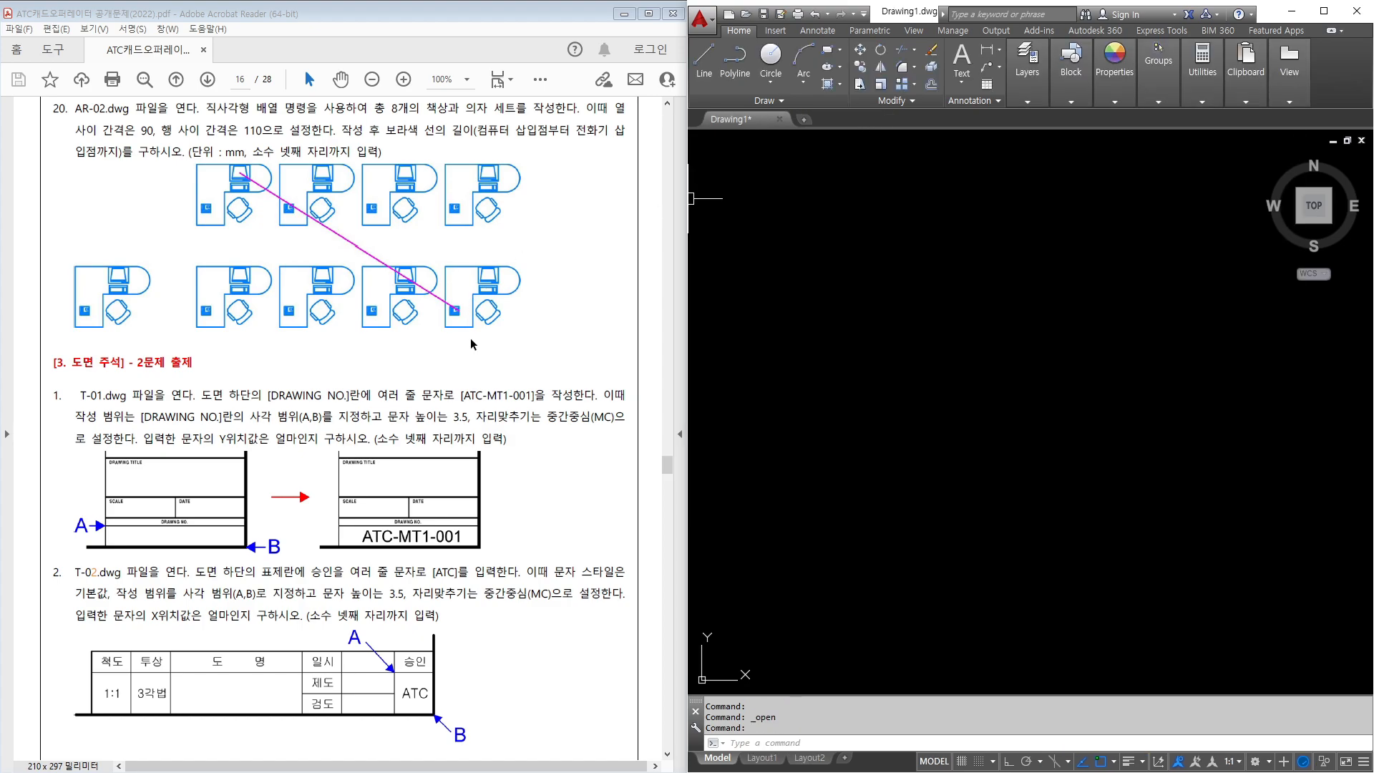
{"action": "left_click", "coordinate": [745, 14]}
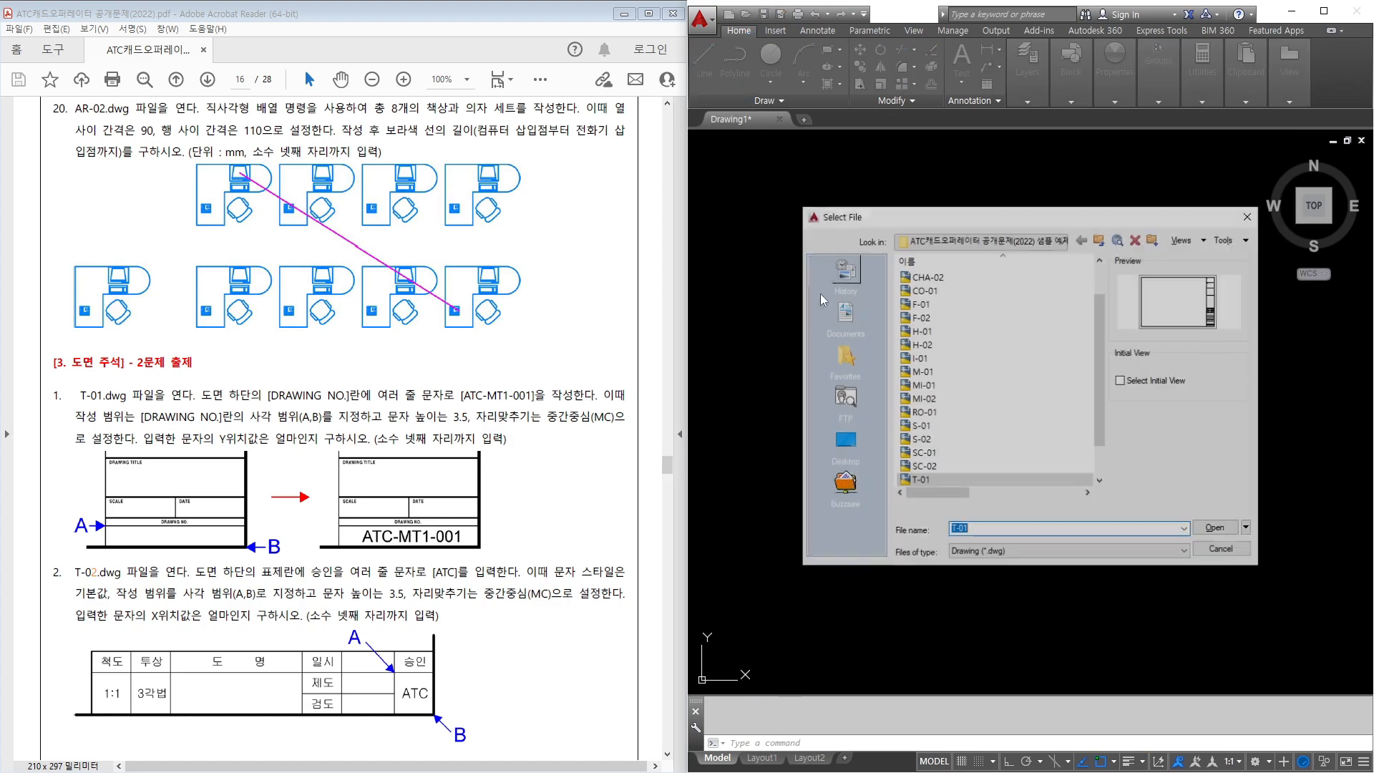
{"action": "scroll", "coordinate": [938, 470], "scroll_direction": "down", "scroll_amount": 1}
{"action": "double_click", "coordinate": [930, 457]}
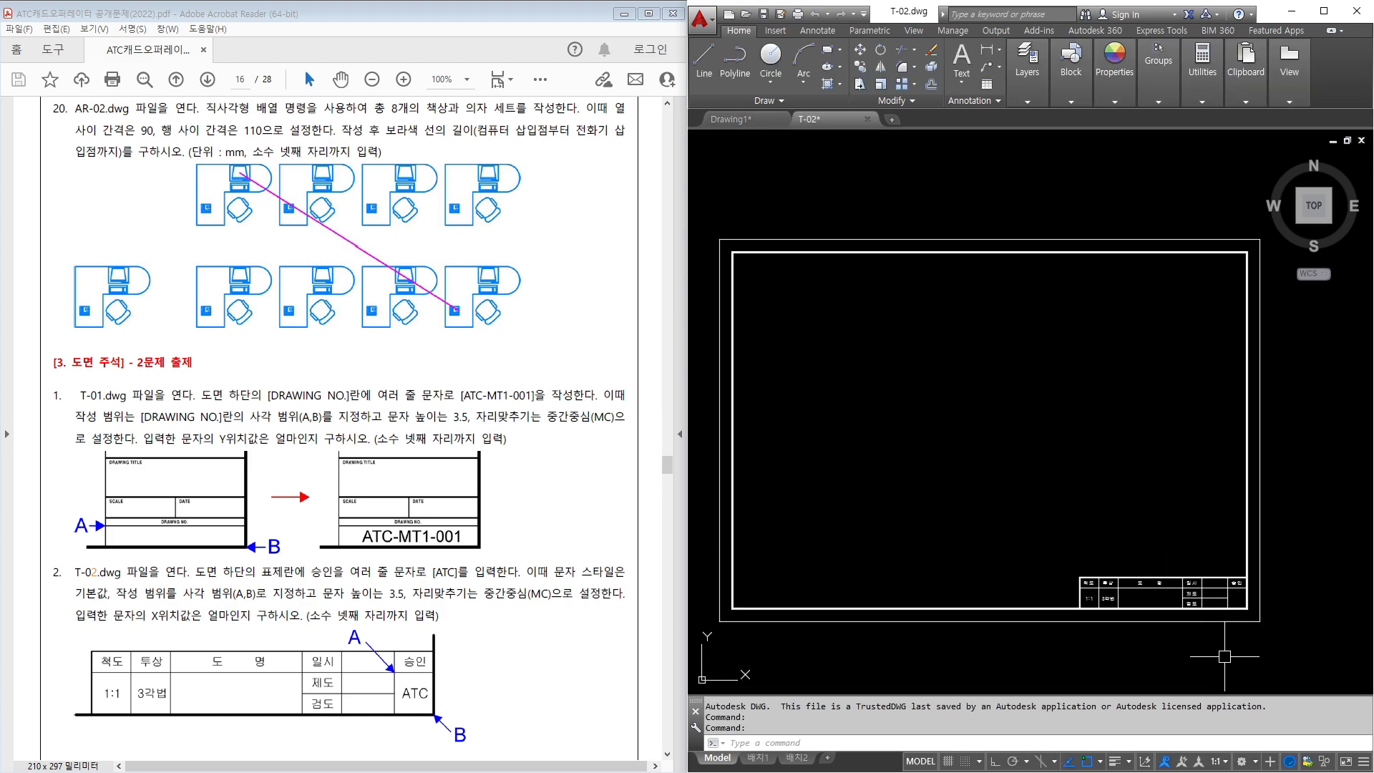
Write the multiline text "ATC" in the title block cell below 승인, spanning corners A and B.
{"action": "scroll", "coordinate": [1261, 621], "scroll_direction": "up", "scroll_amount": 6}
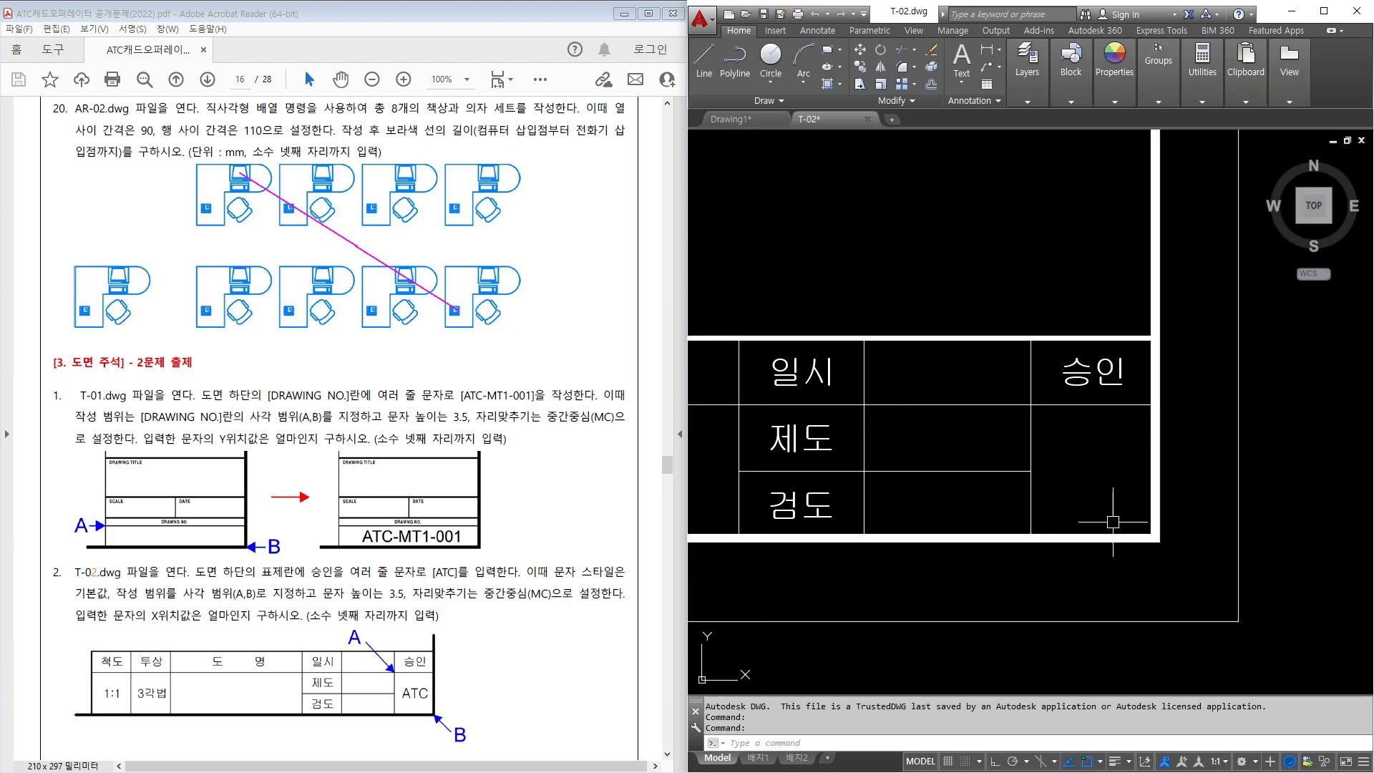
{"action": "type", "text": "t"}
{"action": "key", "text": "Return"}
{"action": "left_click", "coordinate": [1031, 405]}
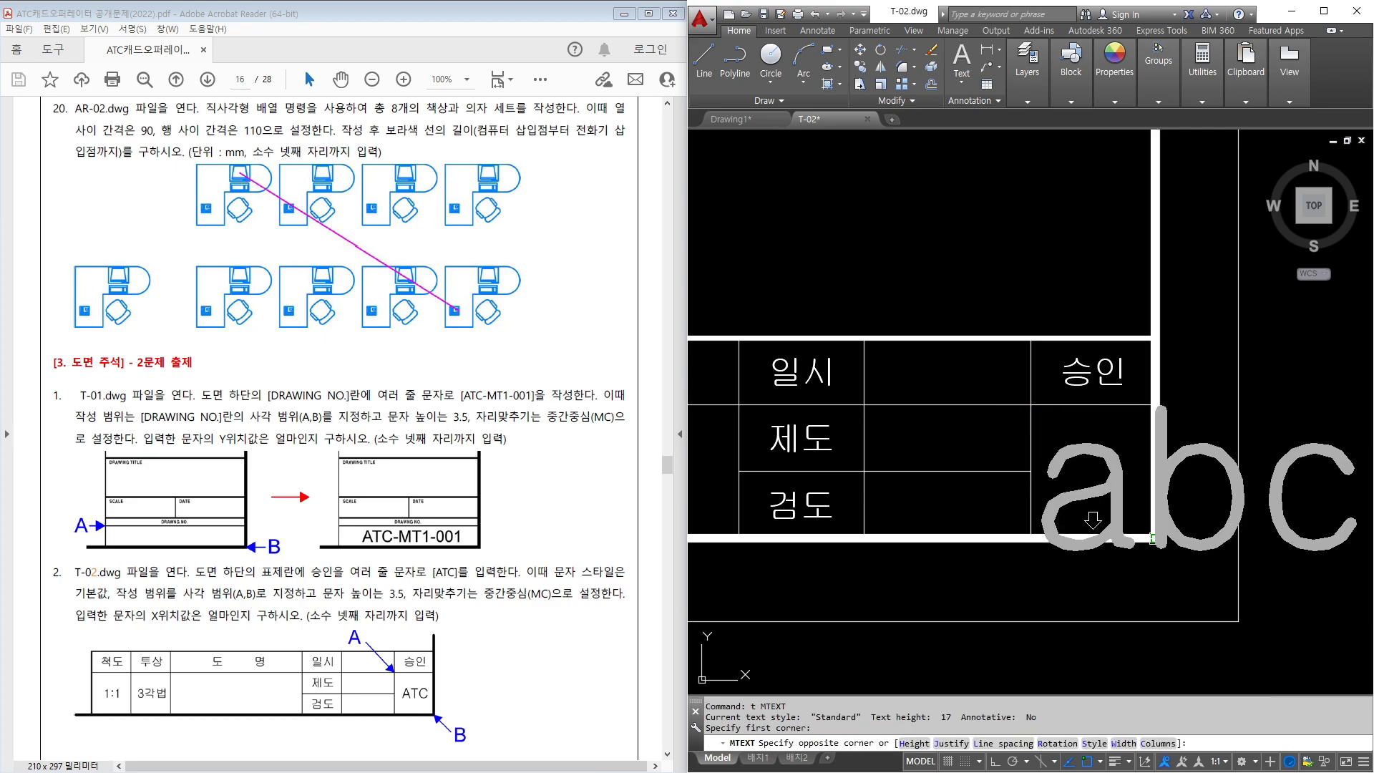
{"action": "left_click", "coordinate": [1157, 538]}
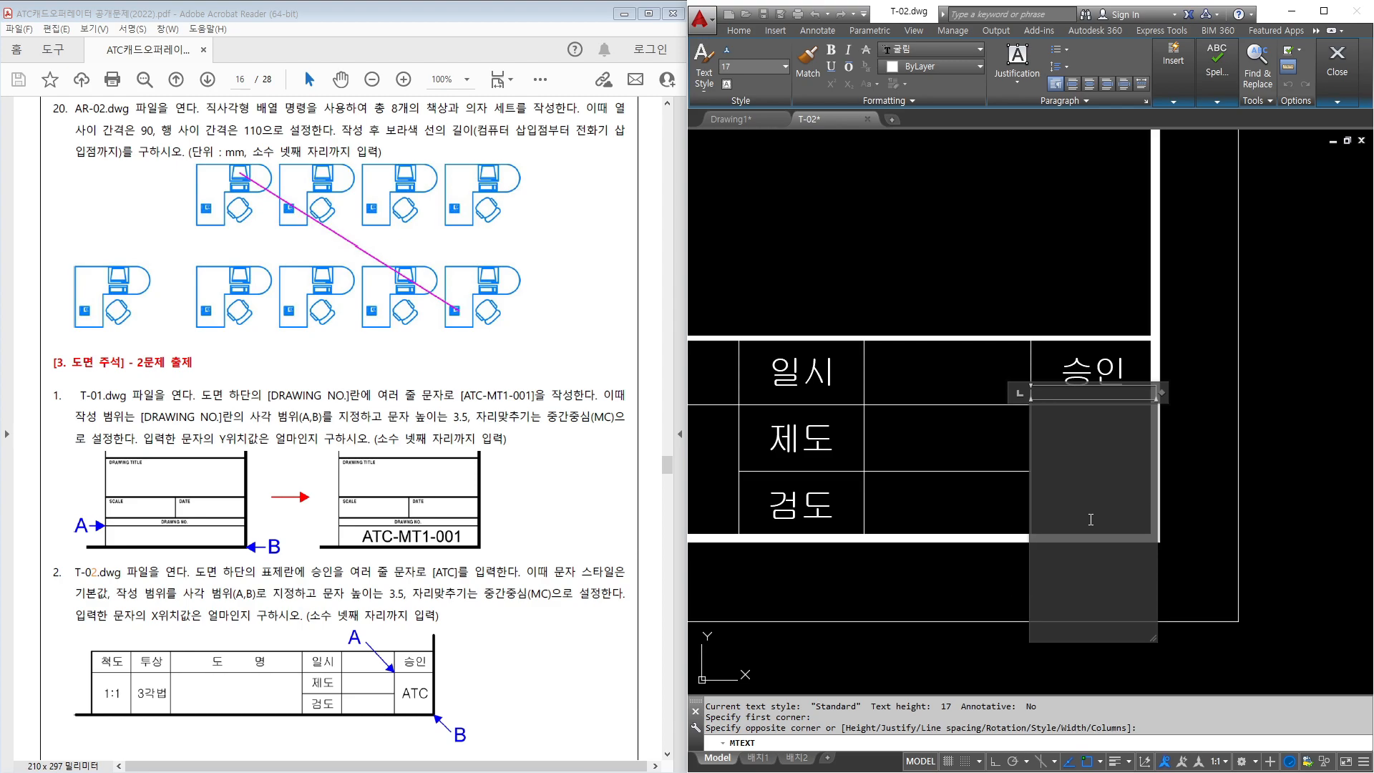
{"action": "type", "text": "ATC"}
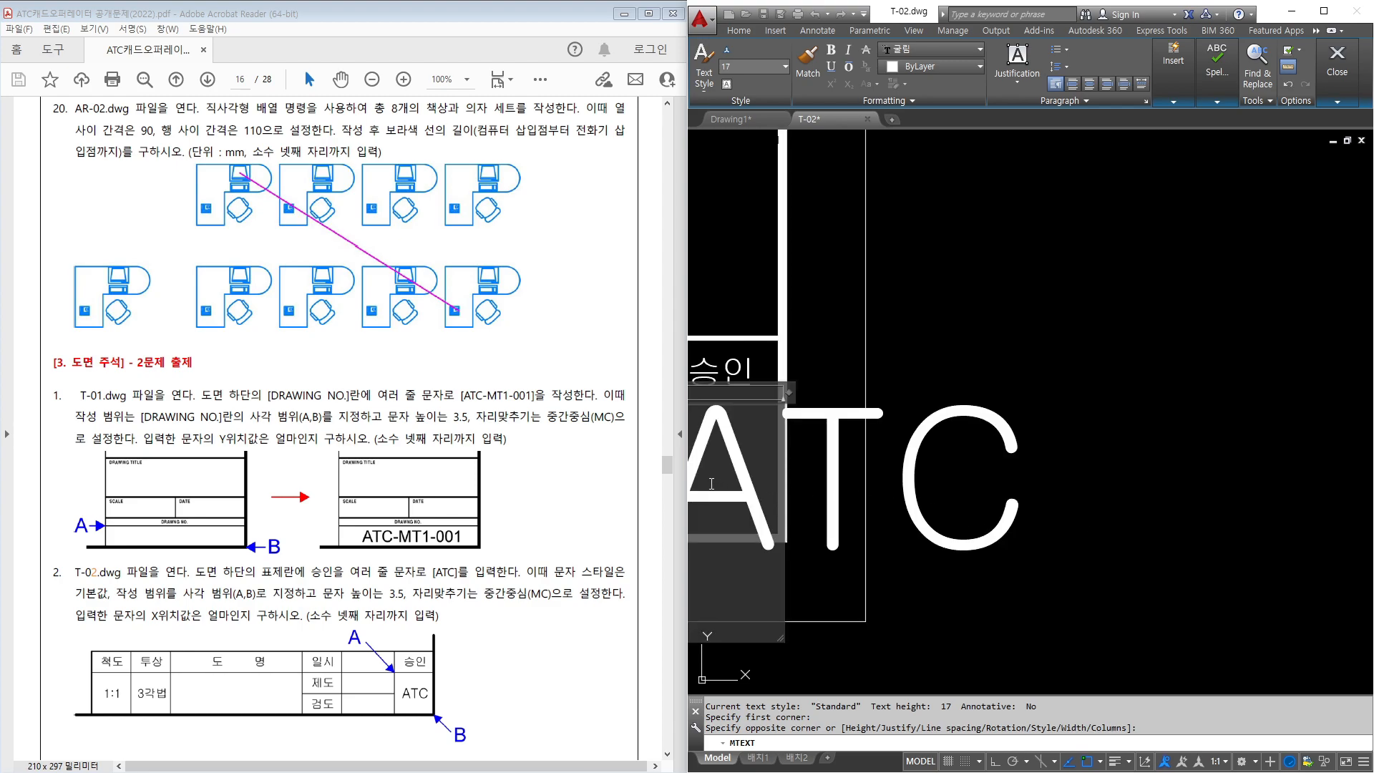
Set the height of the ATC text to 3.5.
{"action": "left_click_drag", "start_coordinate": [690, 480], "coordinate": [990, 494]}
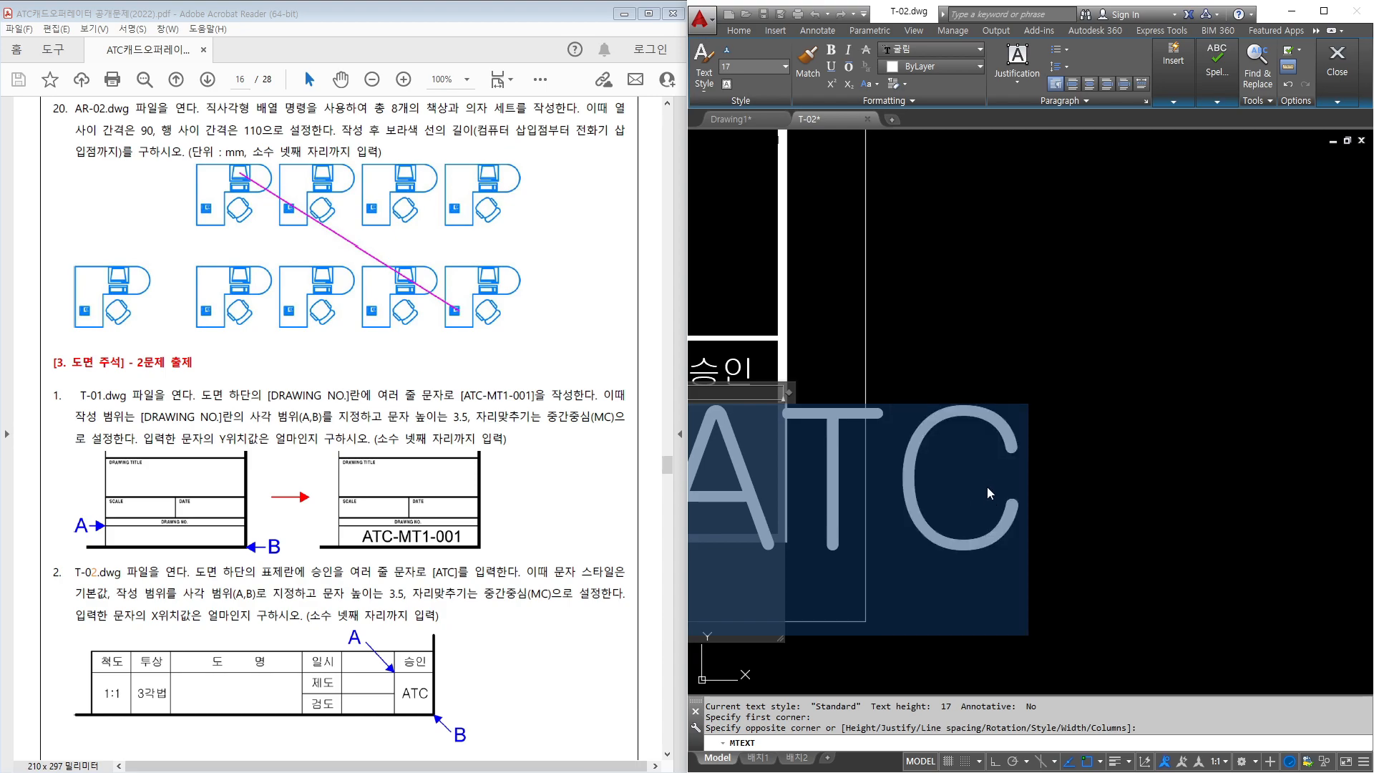
{"action": "left_click", "coordinate": [759, 63]}
{"action": "type", "text": "3.5"}
{"action": "key", "text": "Return"}
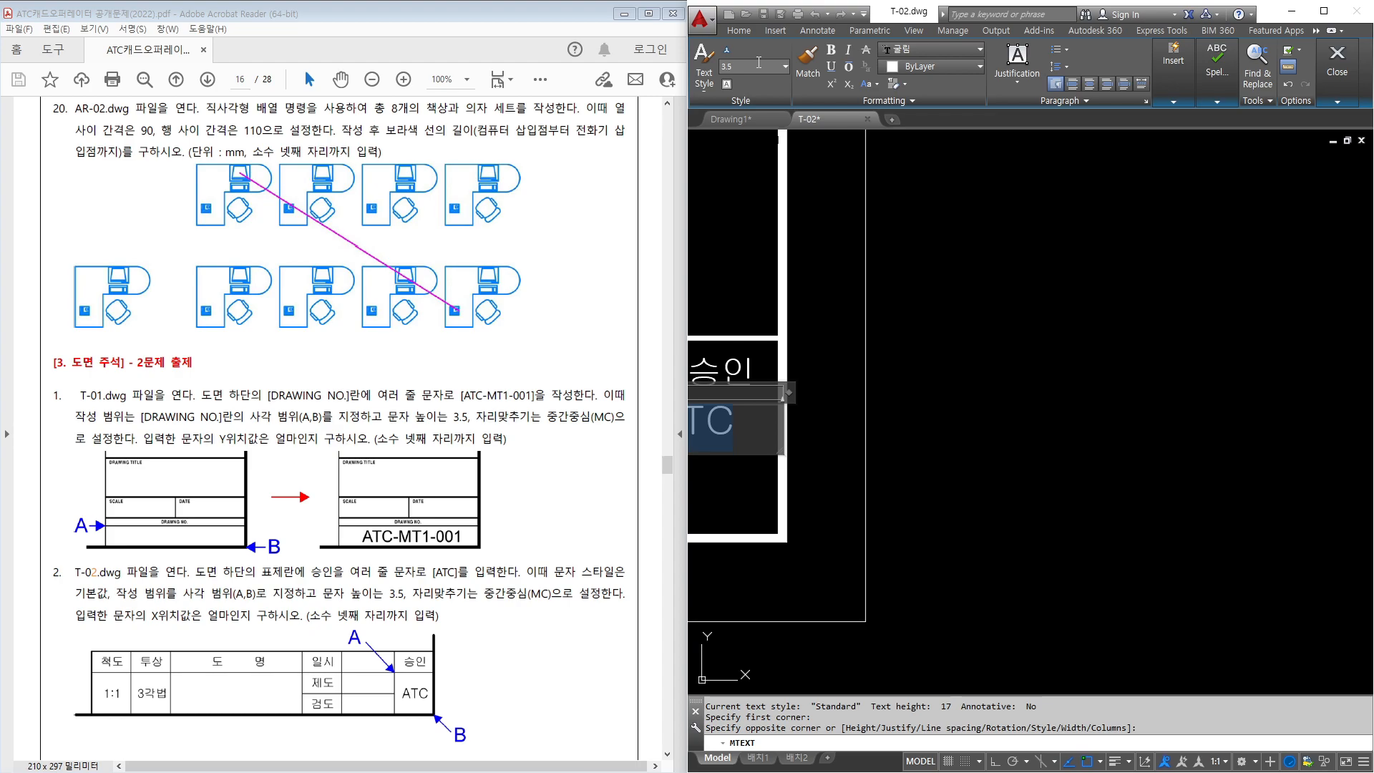
Set the ATC text's justification to Middle Center and finish editing the text.
{"action": "left_click", "coordinate": [1016, 63]}
{"action": "left_click", "coordinate": [1016, 155]}
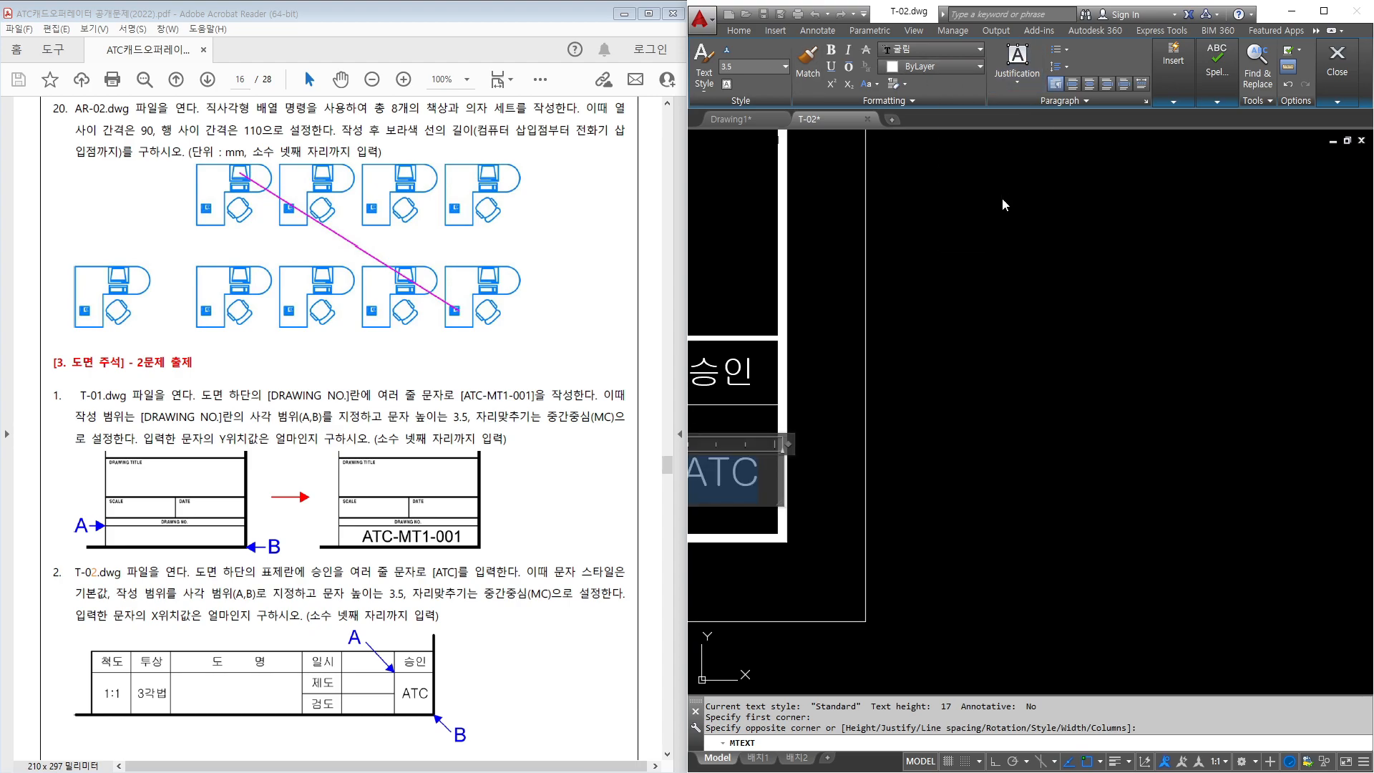
{"action": "left_click", "coordinate": [946, 491]}
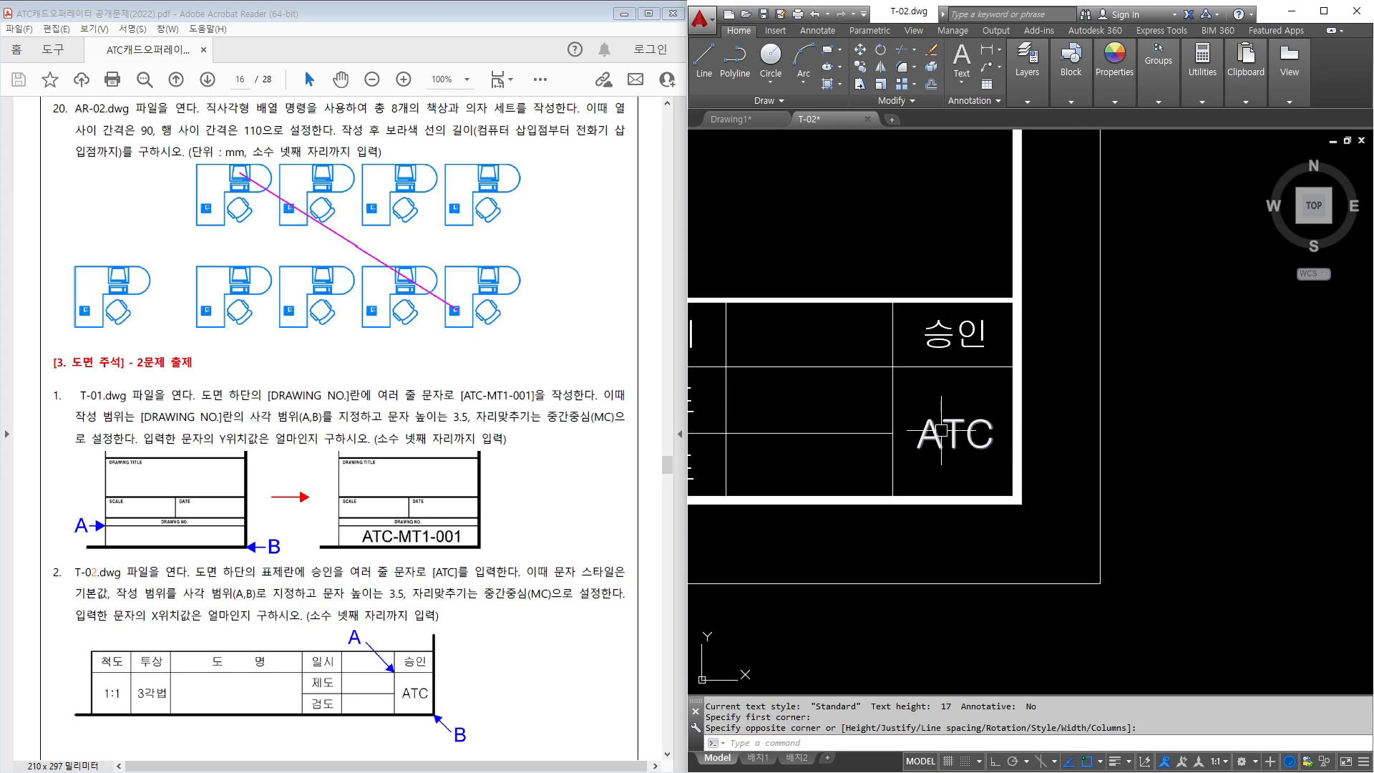
Check the X position of the ATC text in its properties, then clear the selection.
{"action": "left_click", "coordinate": [941, 429]}
{"action": "right_click", "coordinate": [934, 433]}
{"action": "left_click", "coordinate": [981, 424]}
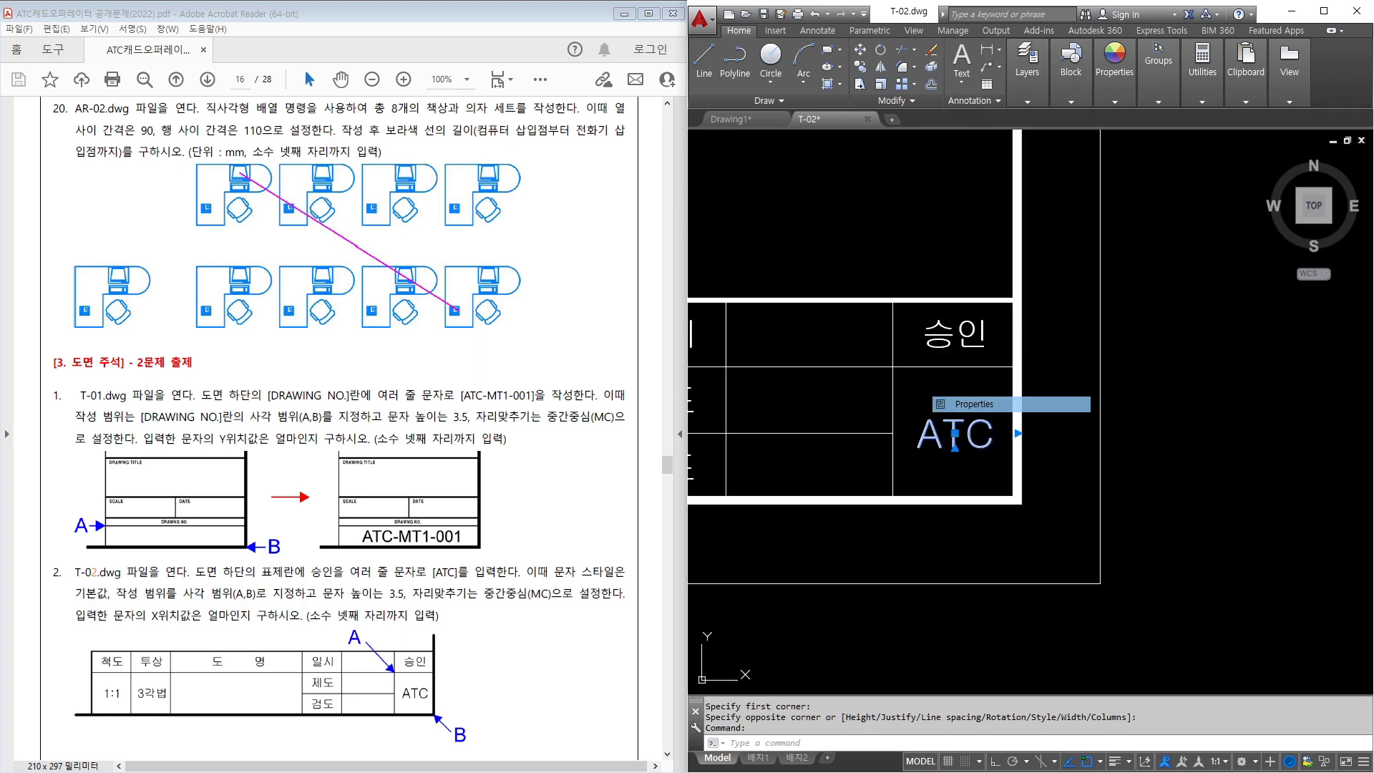
{"action": "scroll", "coordinate": [542, 493], "scroll_direction": "down", "scroll_amount": 2}
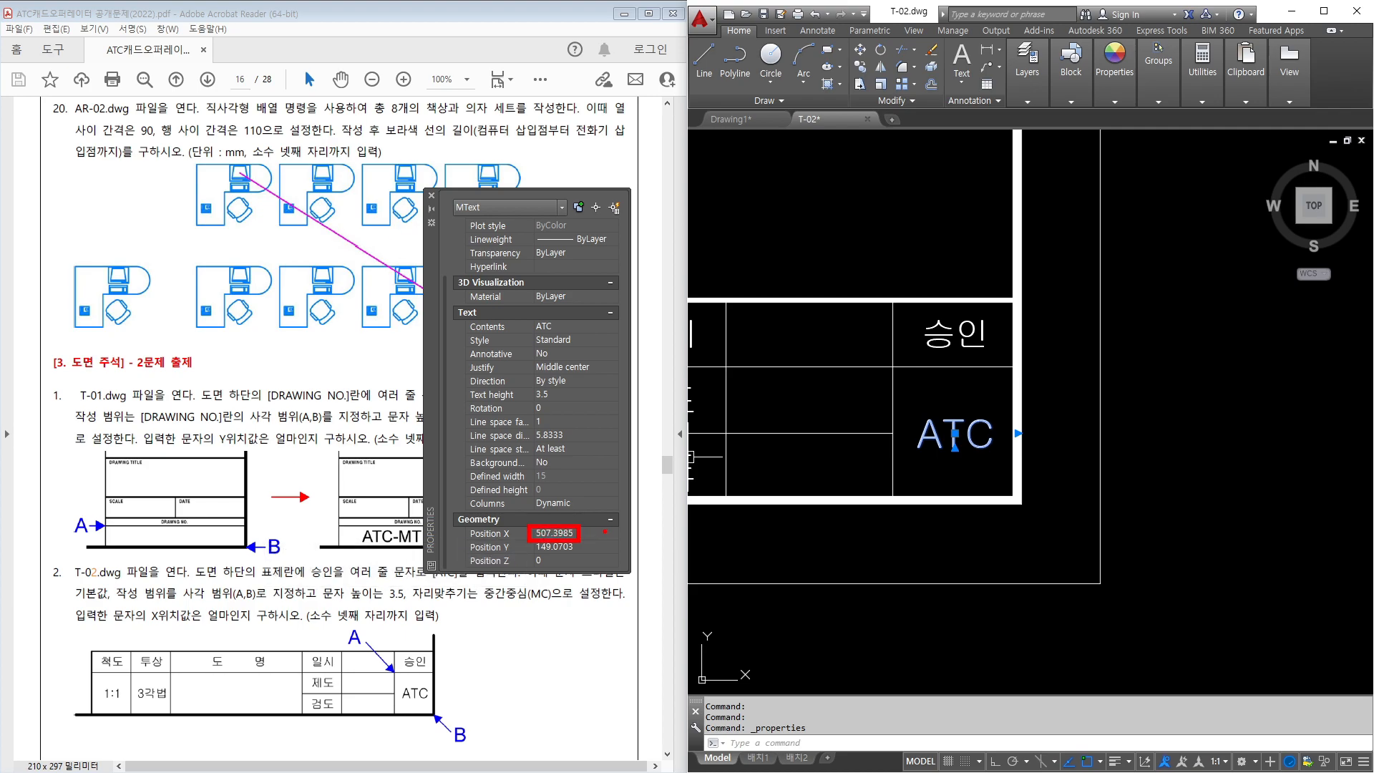
{"action": "left_click", "coordinate": [432, 196]}
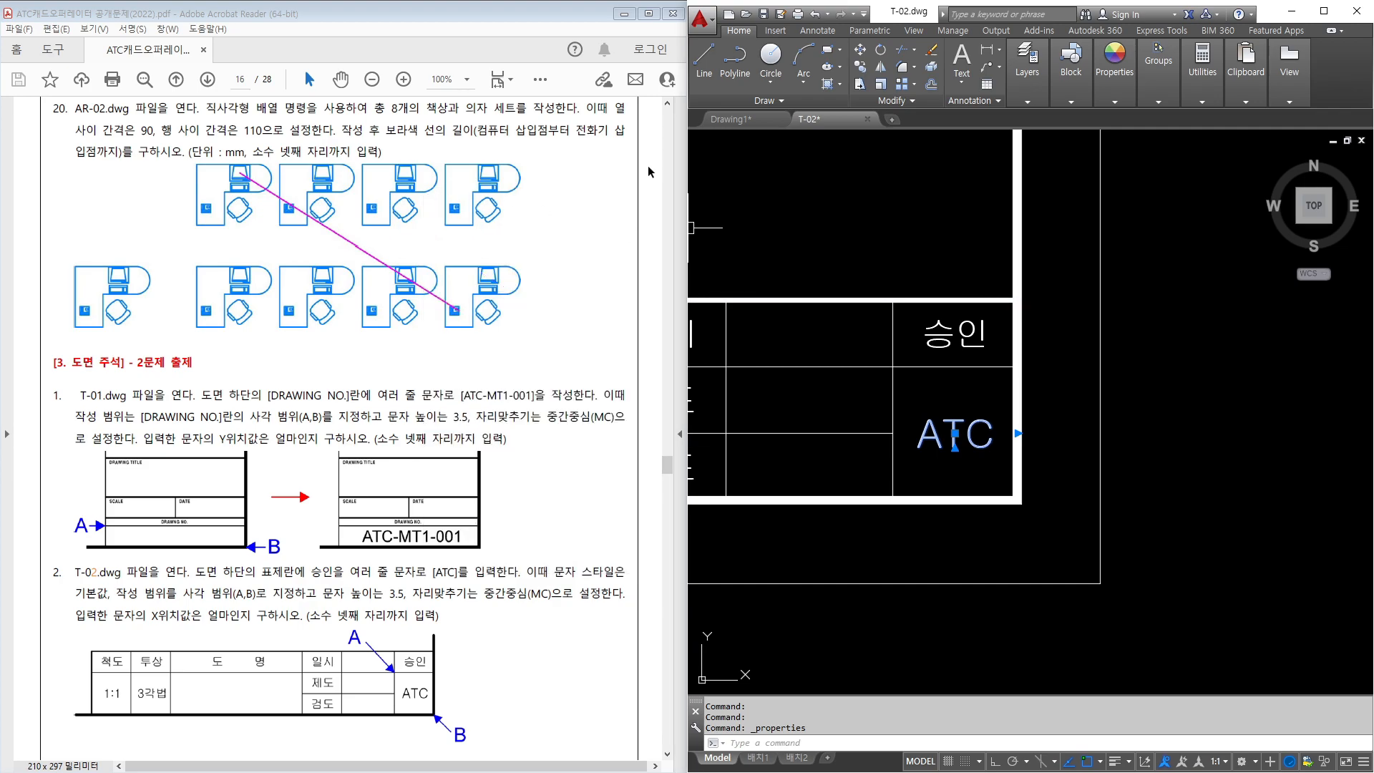
{"action": "scroll", "coordinate": [799, 218], "scroll_direction": "down", "scroll_amount": 2}
{"action": "left_click", "coordinate": [802, 220]}
{"action": "key", "text": "Escape"}
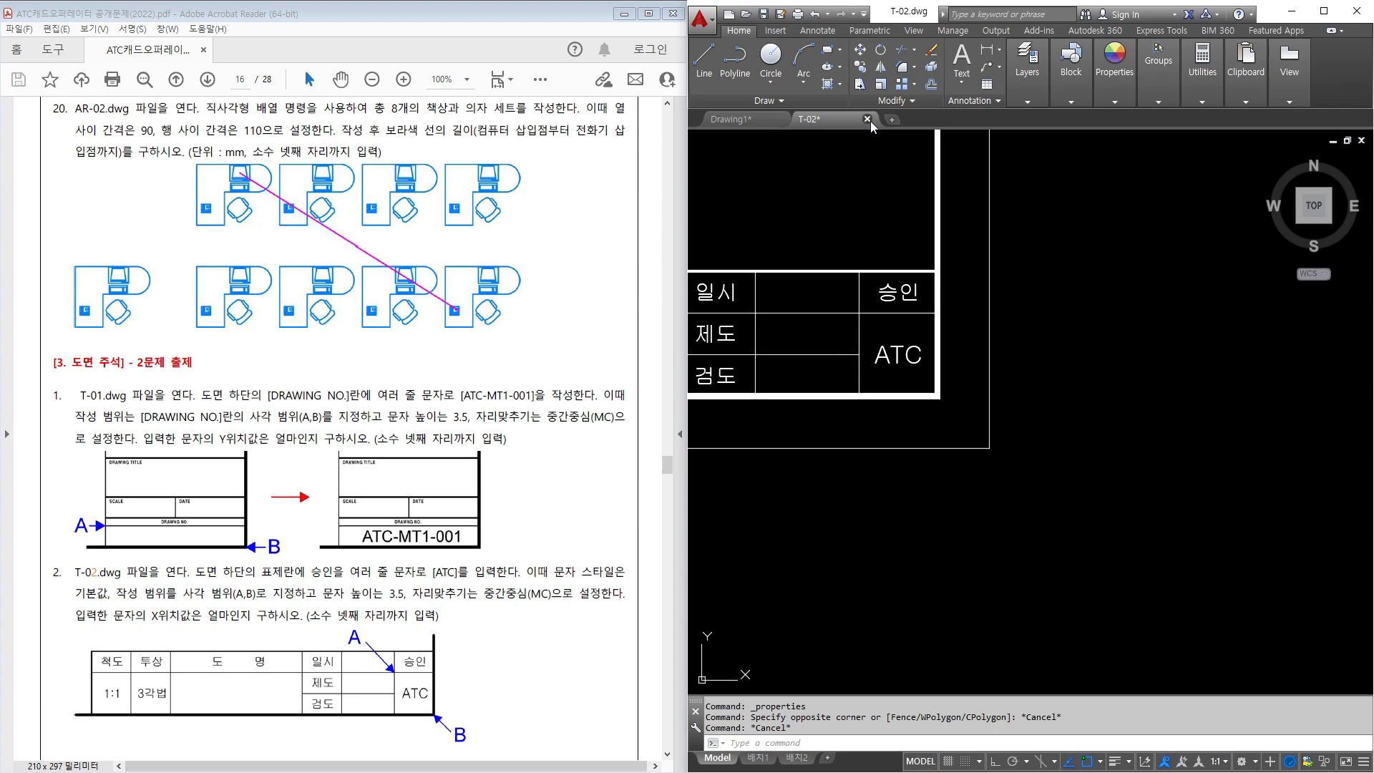
Close the T-02 drawing and look over the annotation problems in the PDF.
{"action": "left_click", "coordinate": [868, 119]}
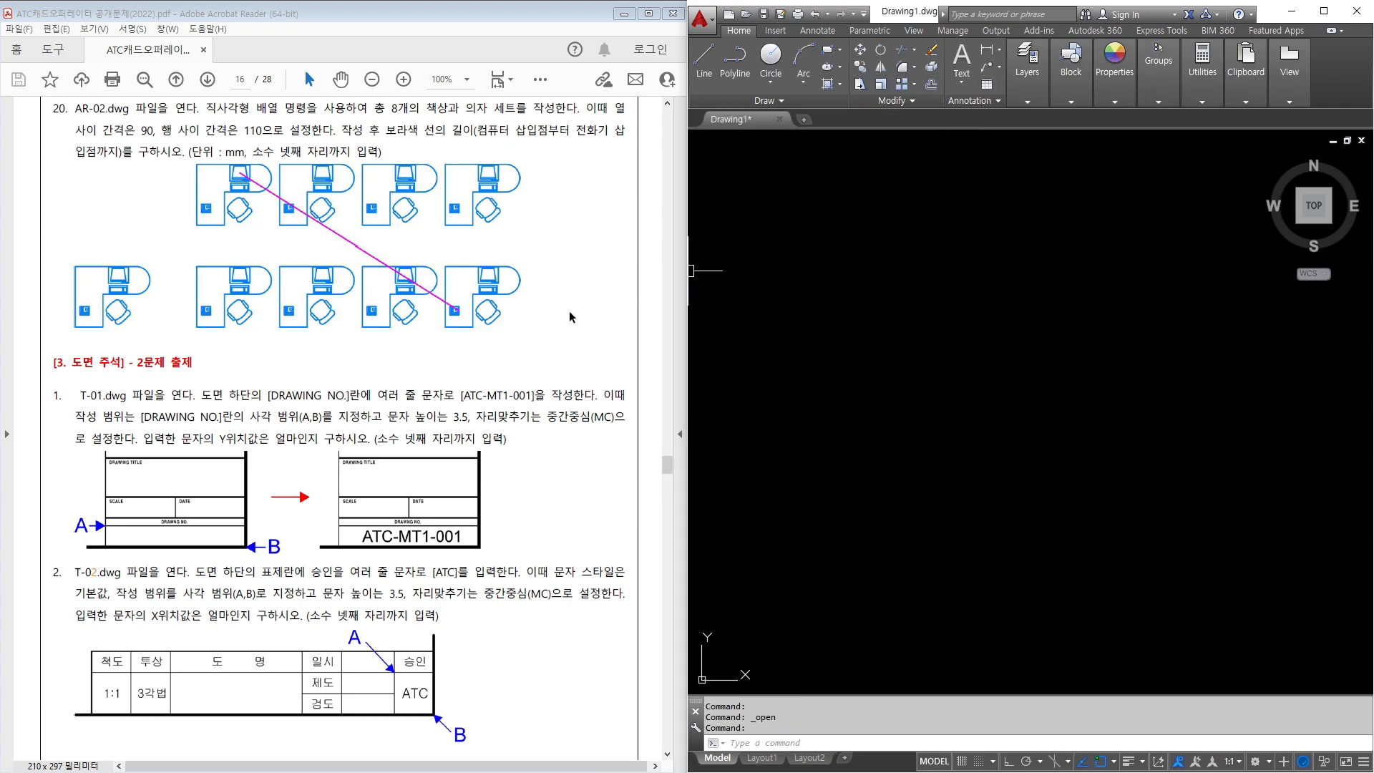
{"action": "scroll", "coordinate": [569, 310], "scroll_direction": "down", "scroll_amount": 6}
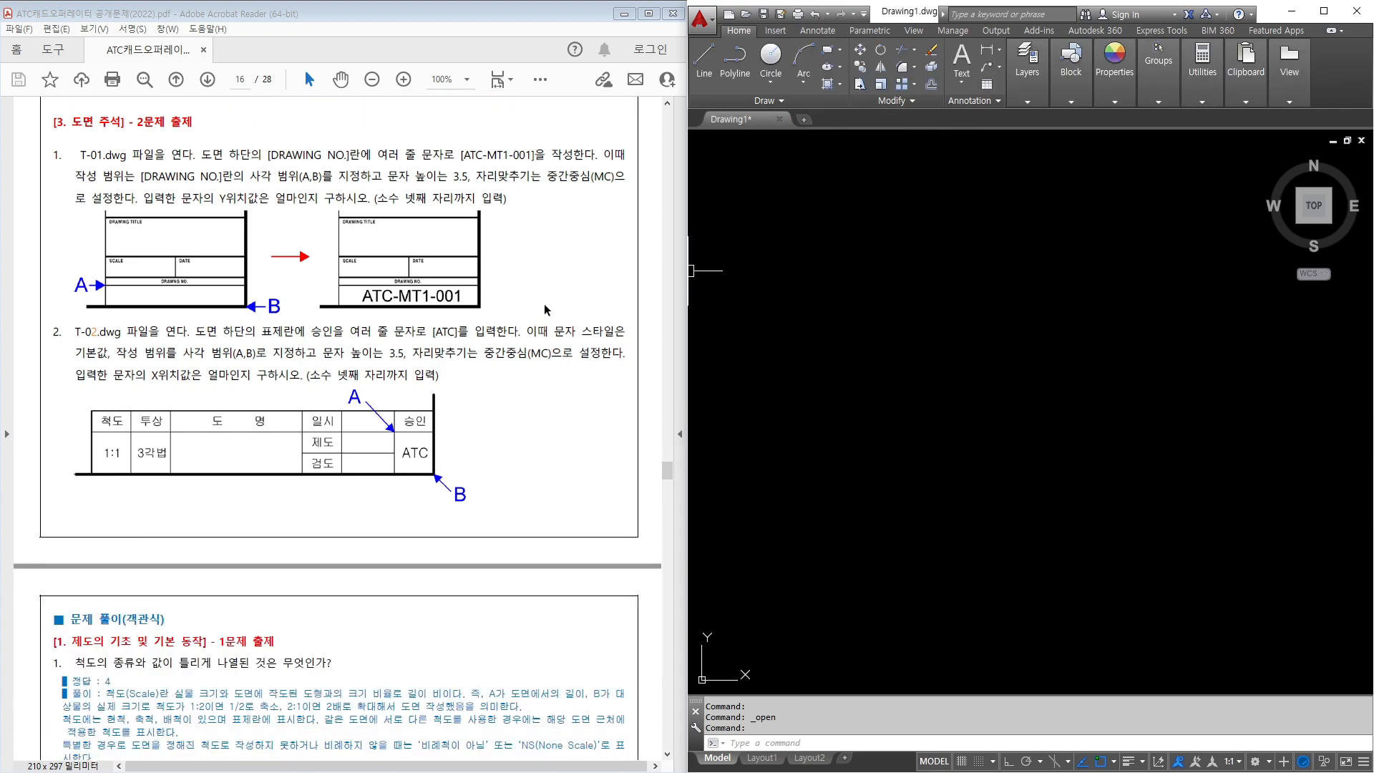
{"action": "scroll", "coordinate": [544, 303], "scroll_direction": "up", "scroll_amount": 6}
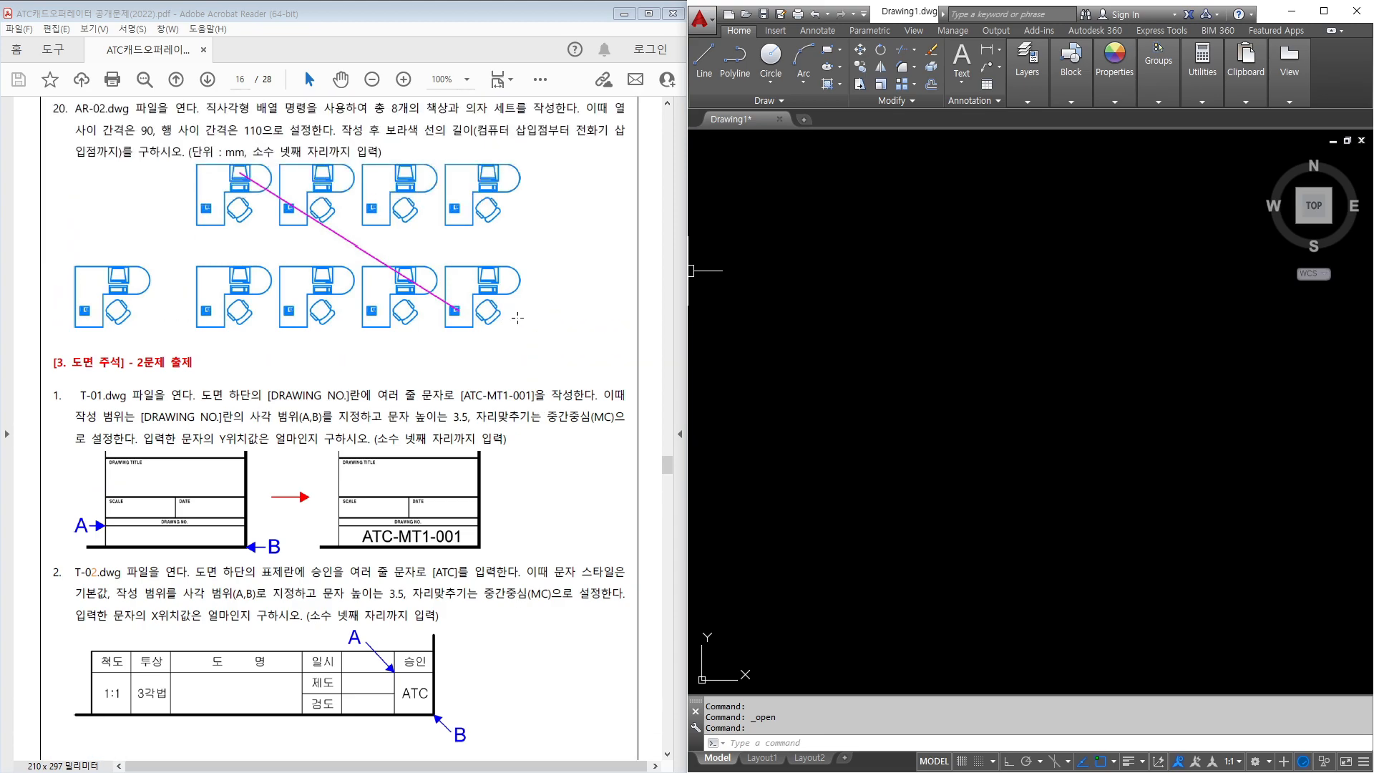